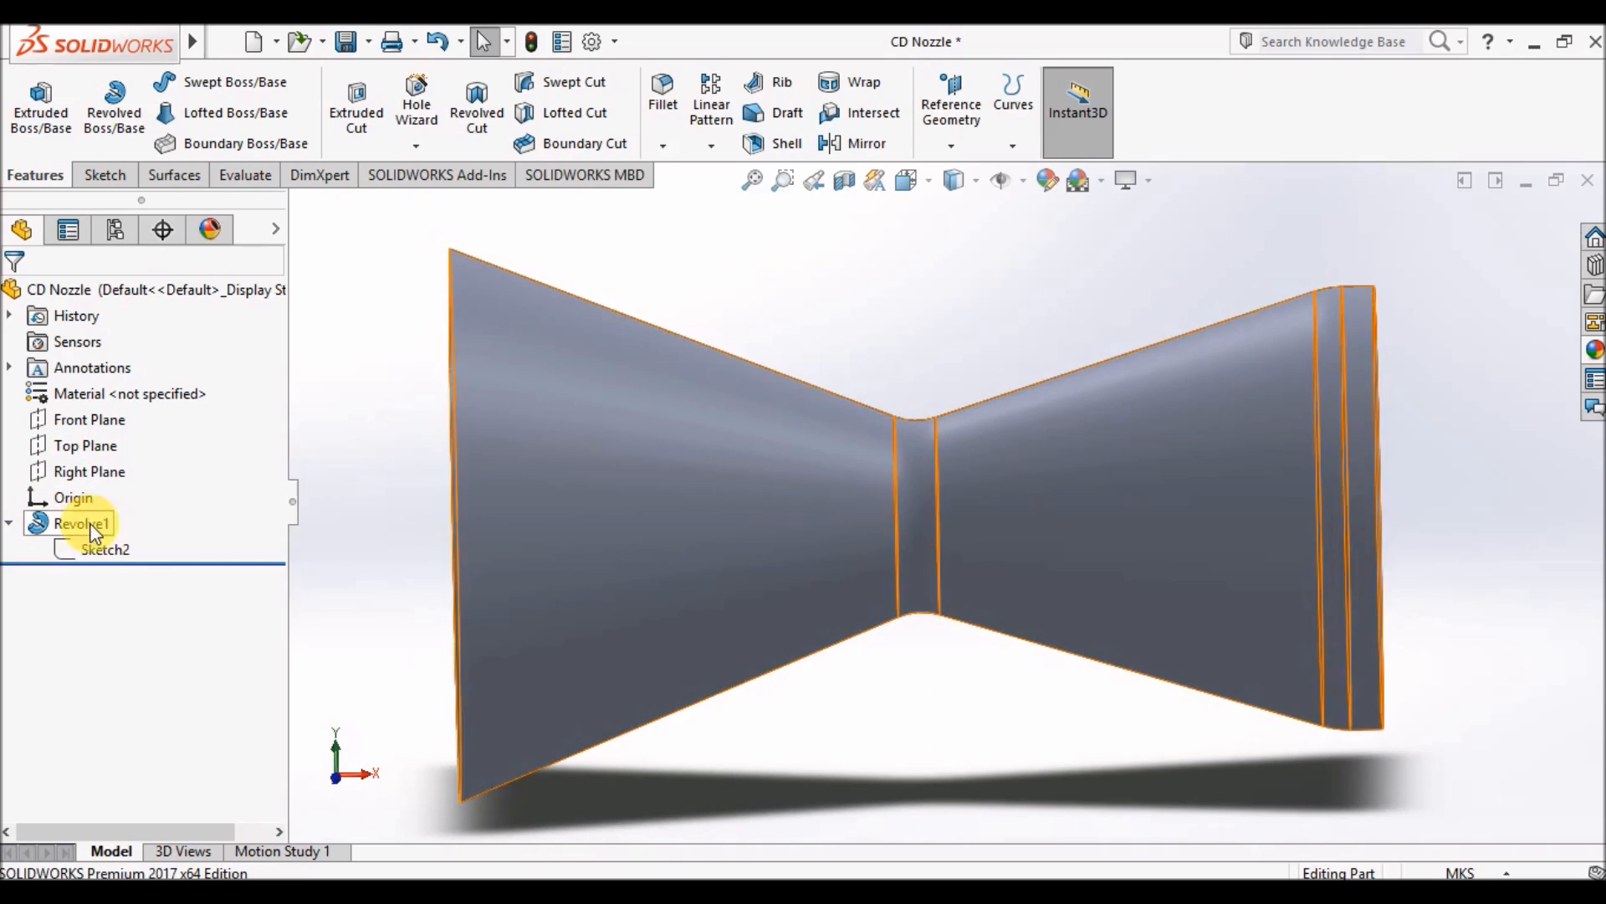
Display the sketch dimensions of the nozzle's revolve feature for review
left_click(116, 545)
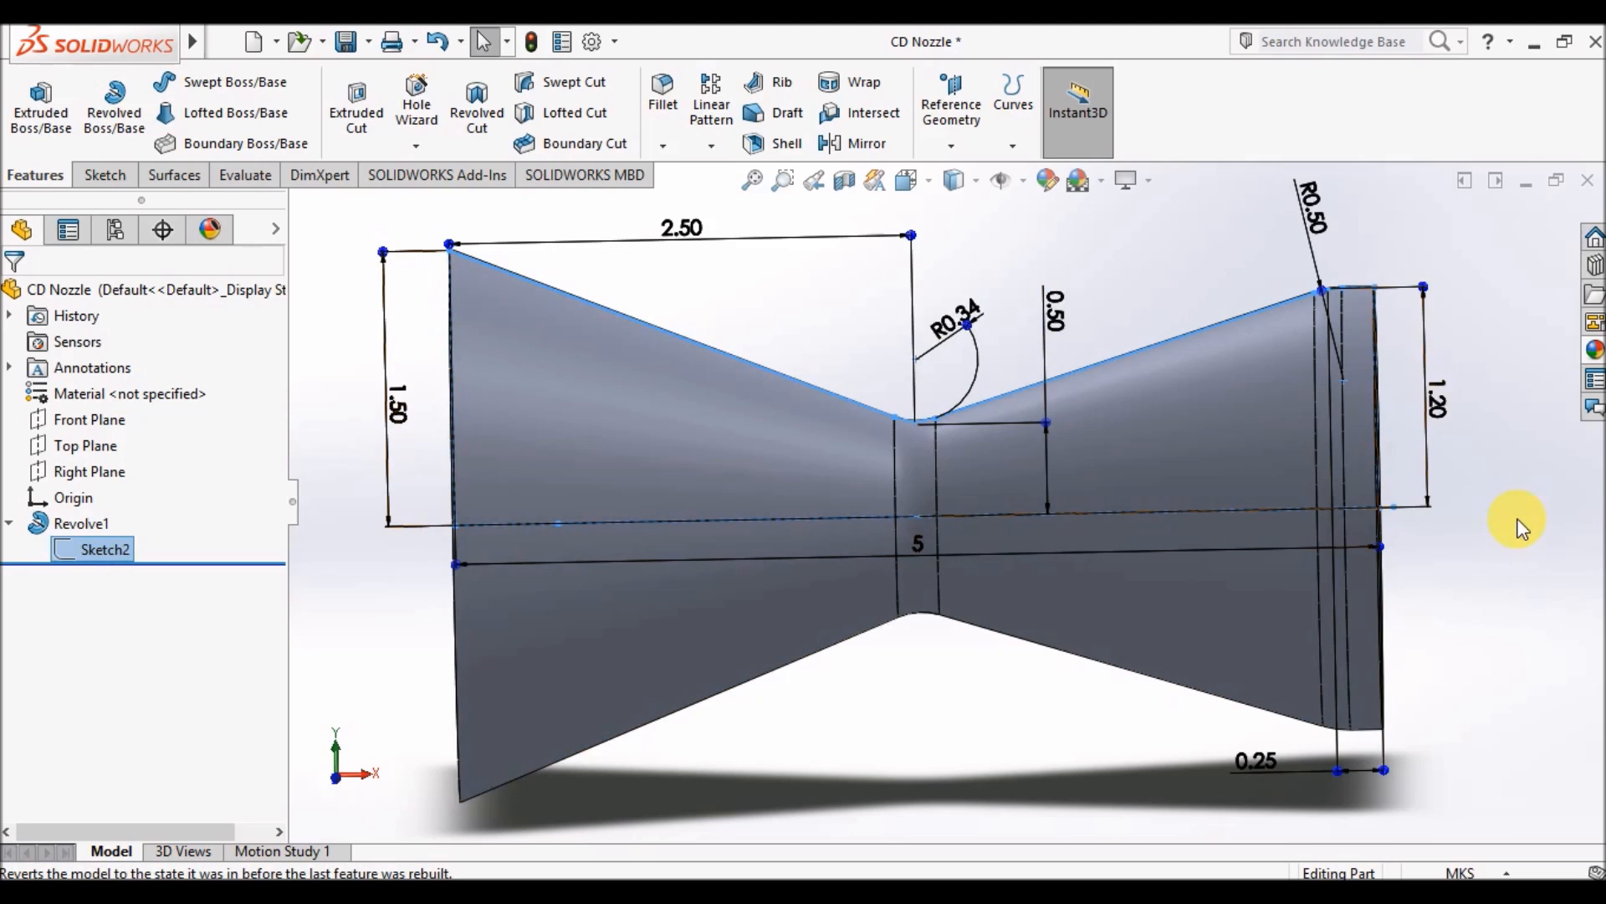
left_click(1463, 577)
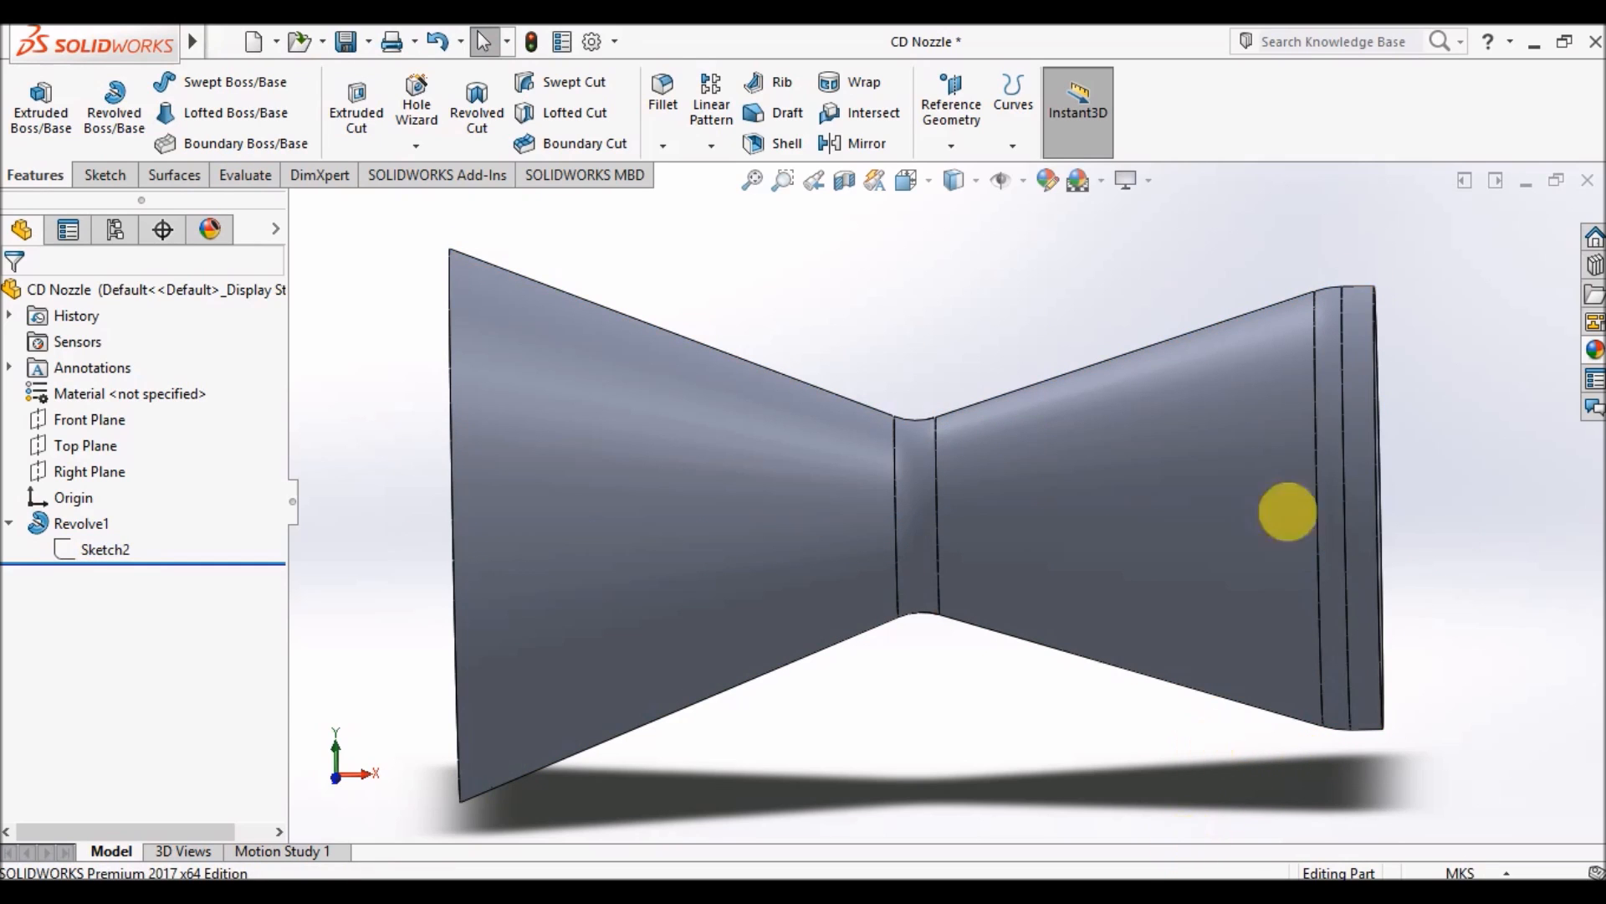
Switch to ANSYS Workbench, add a Fluid Flow (CFX) analysis system and open its geometry in DesignModeler
left_click(1529, 42)
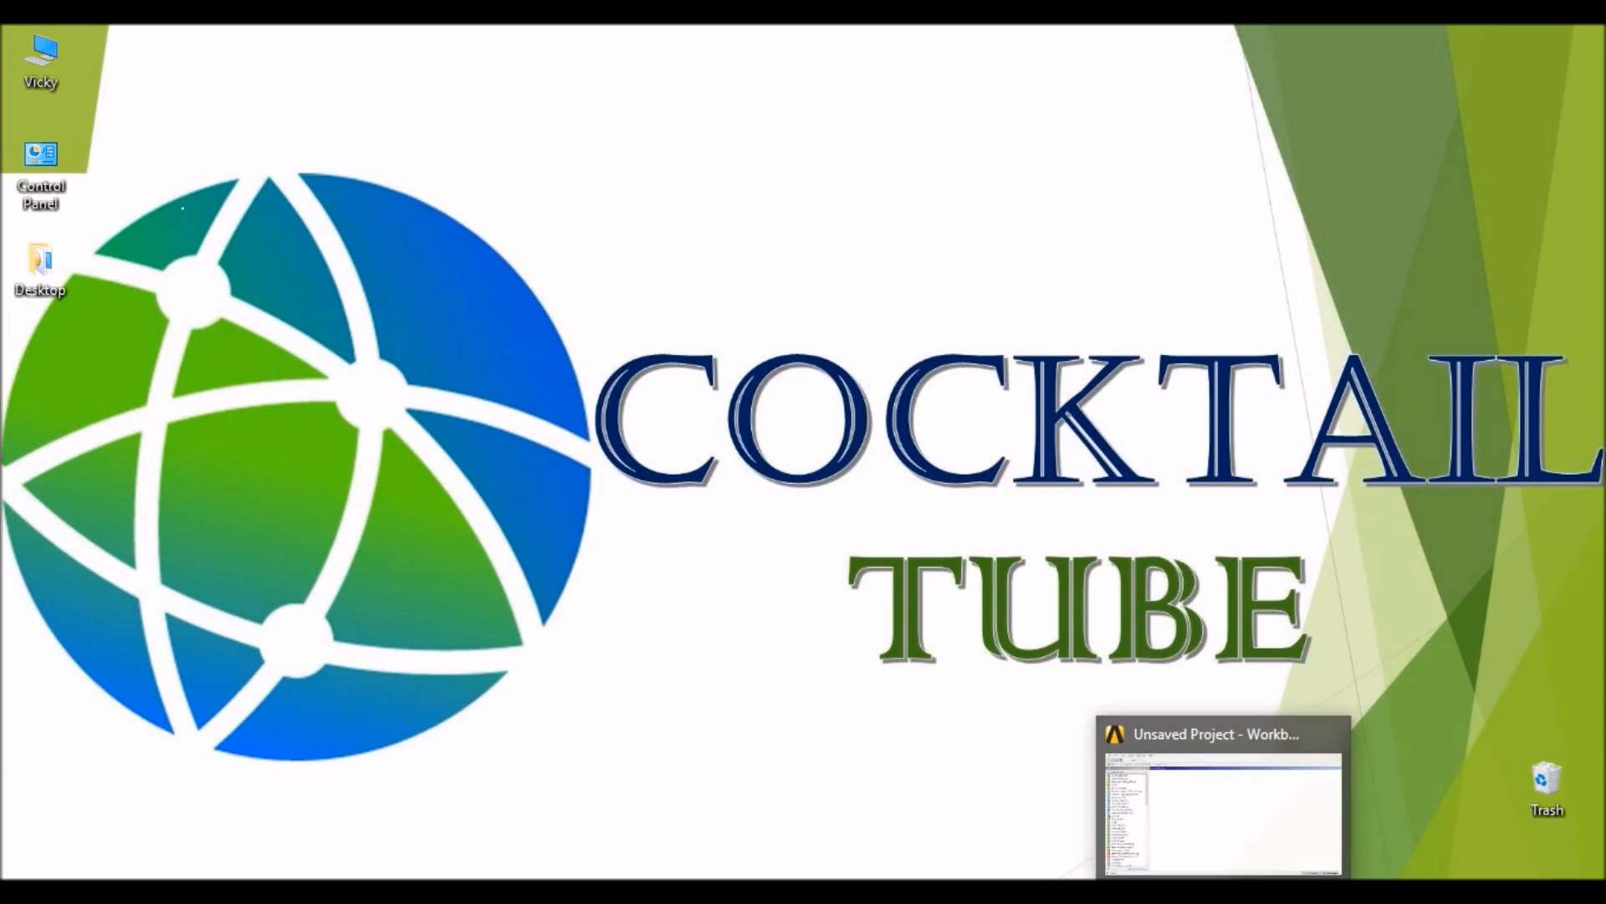
left_click(1223, 895)
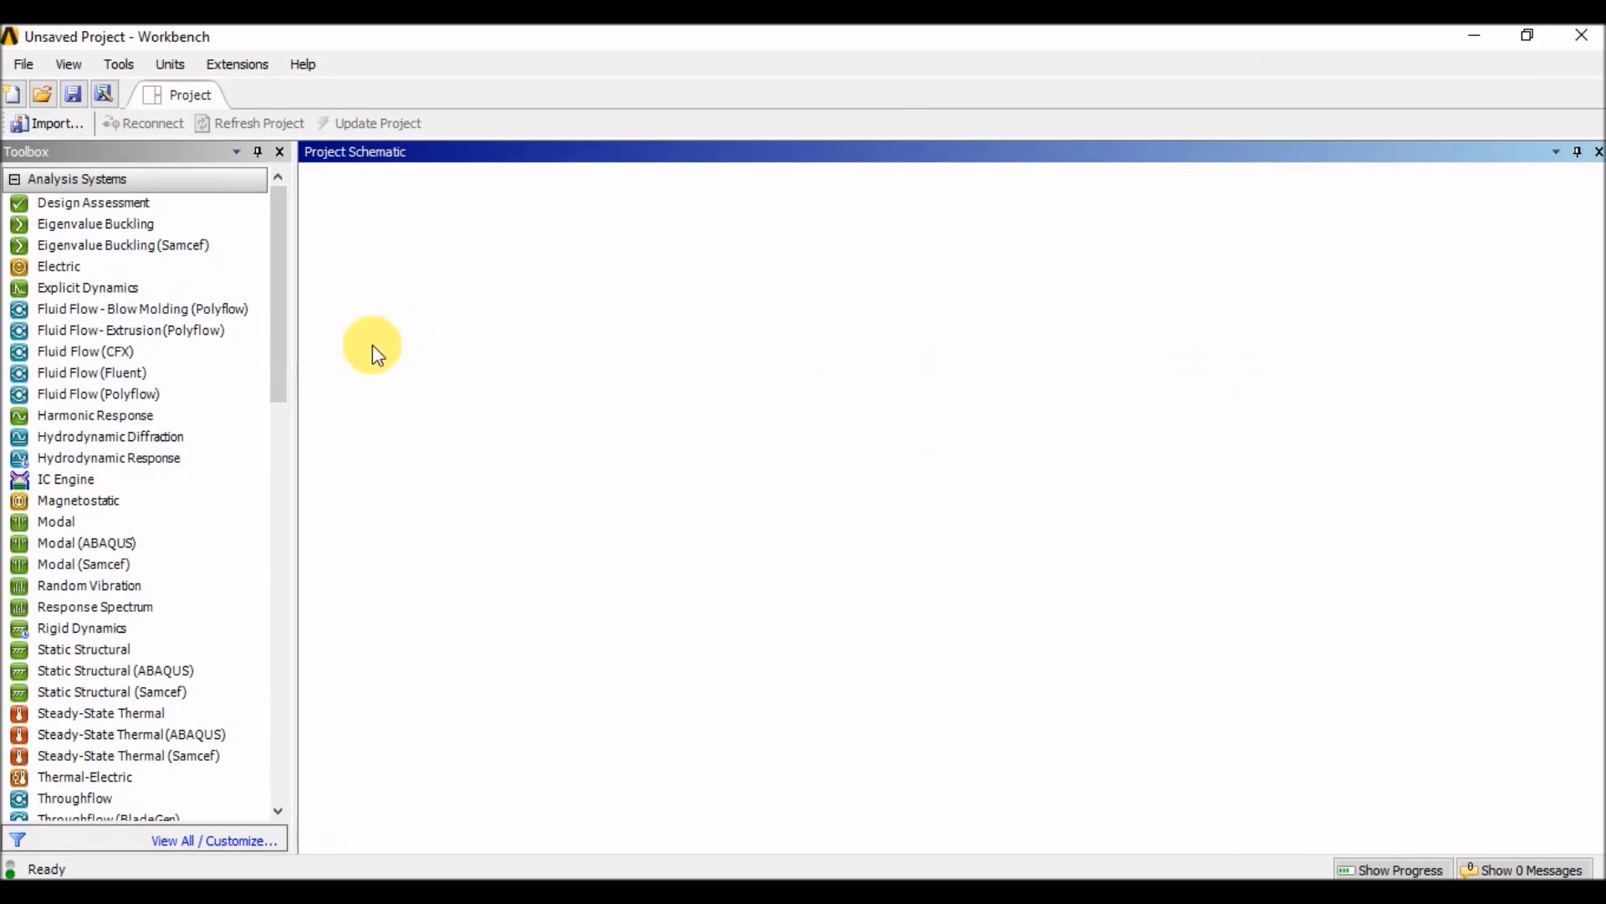
double_click(181, 352)
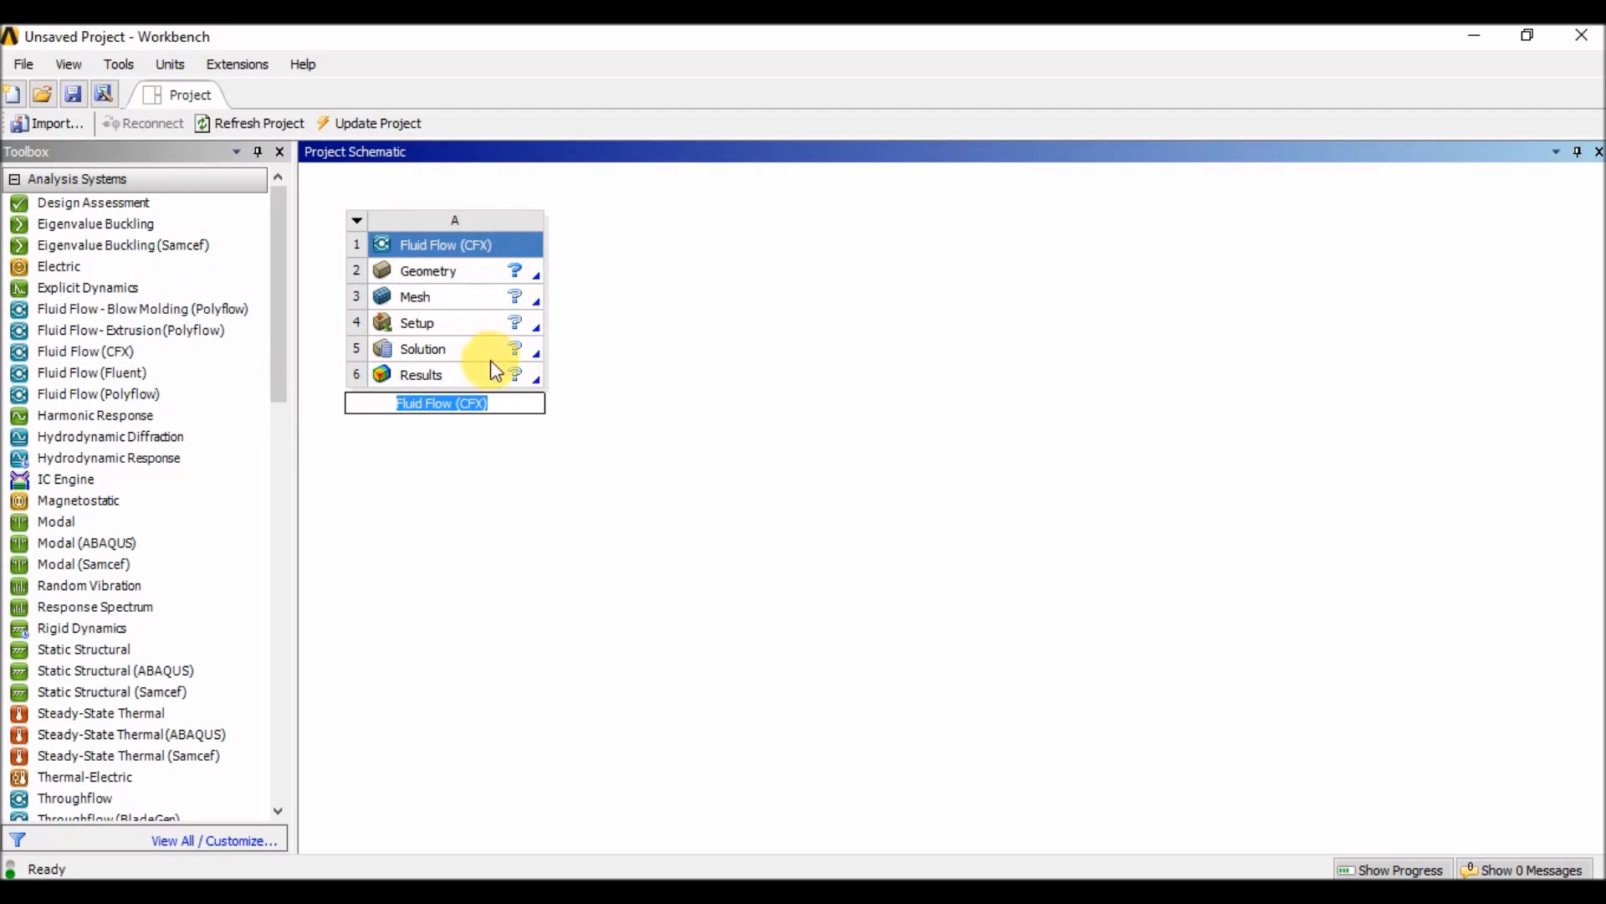
double_click(479, 272)
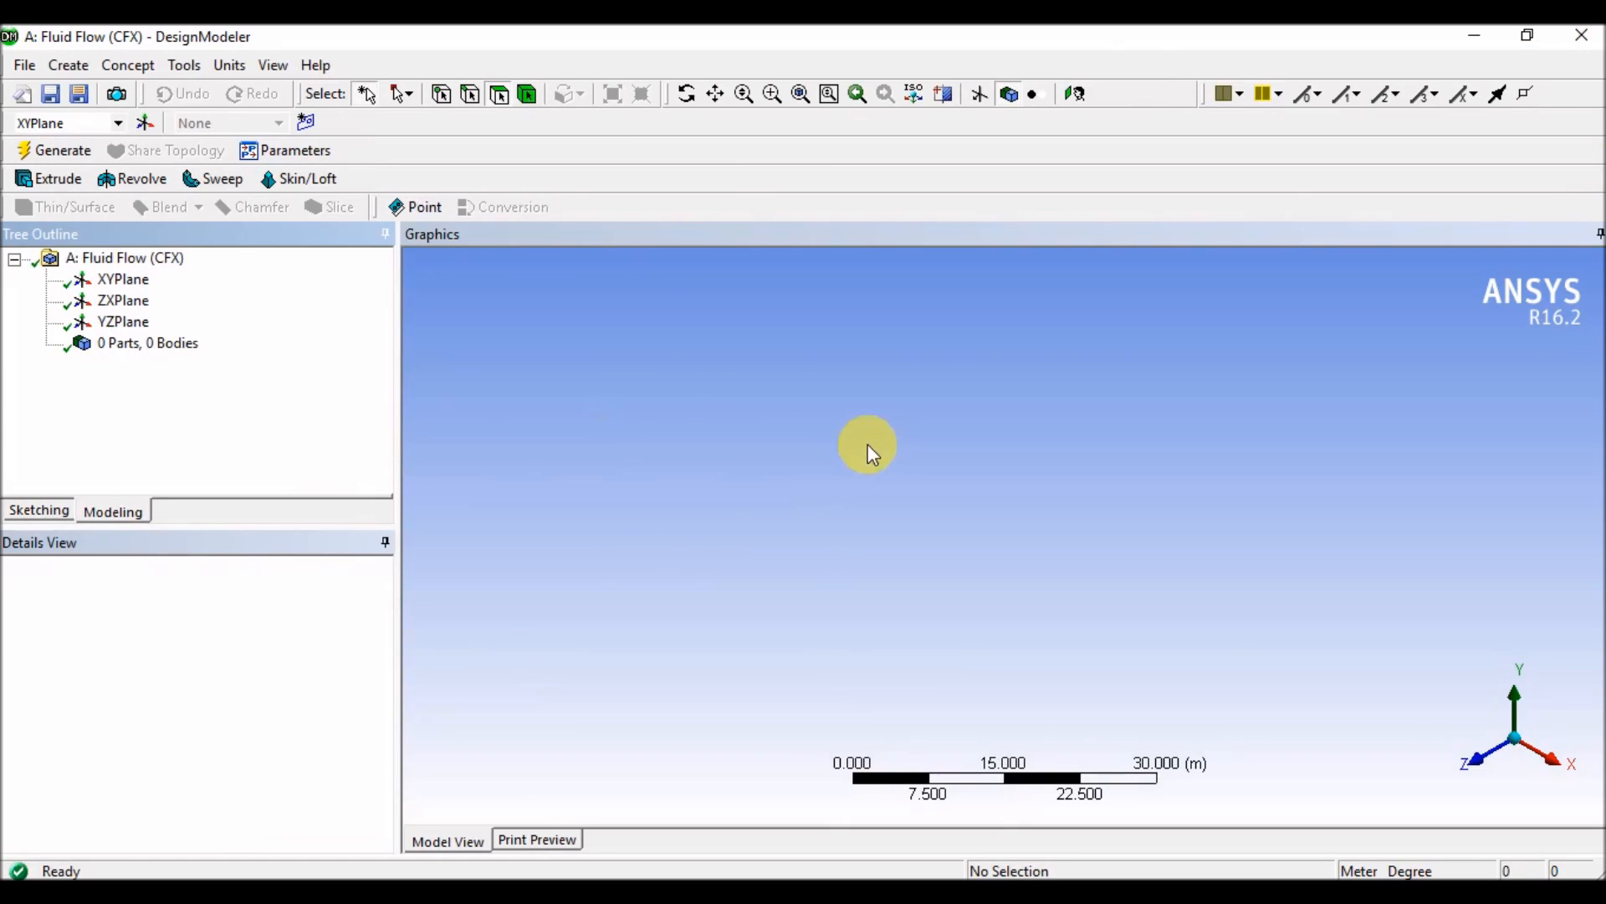
Check the path and files of the Project_8 folder in File Explorer, and return to DesignModeler
mouse_move(542, 886)
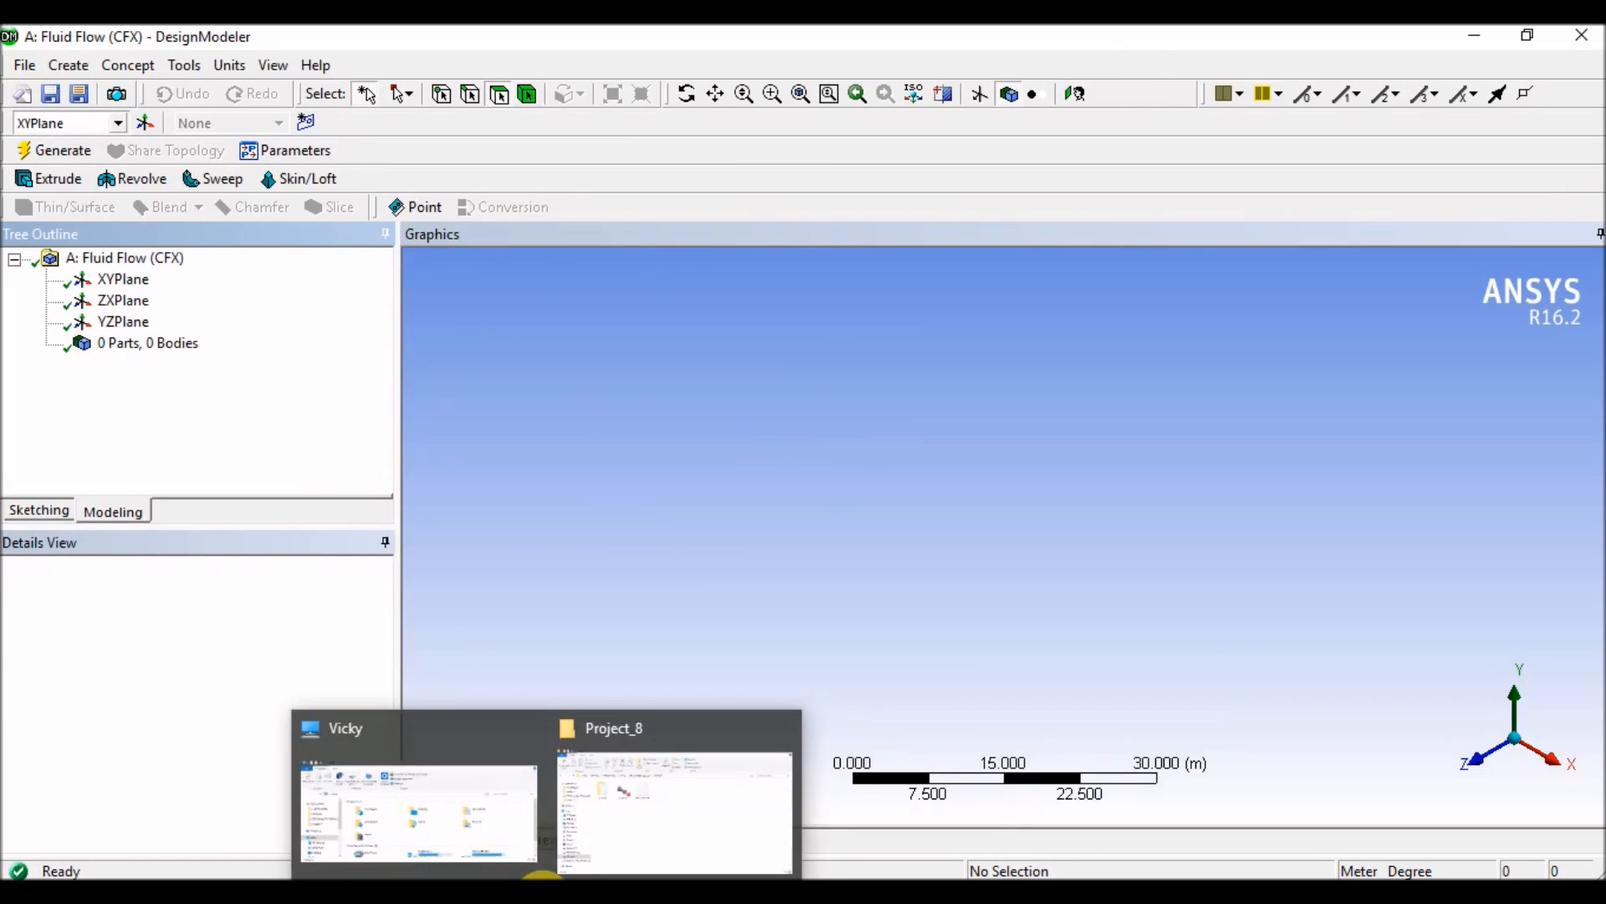
mouse_move(474, 838)
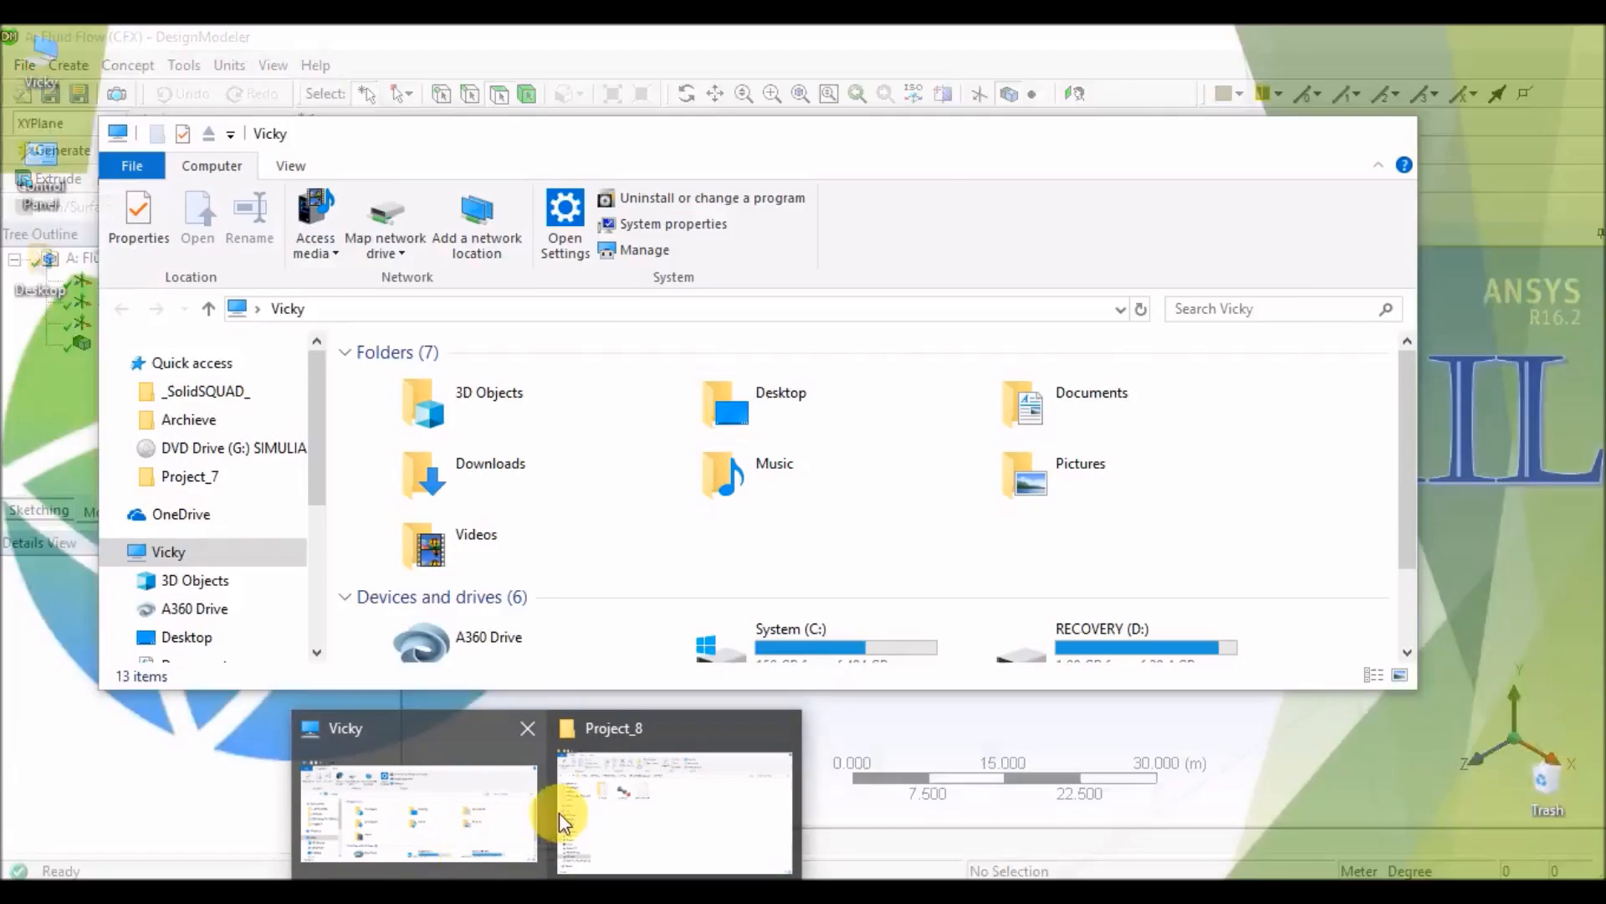
left_click(634, 774)
left_click(789, 210)
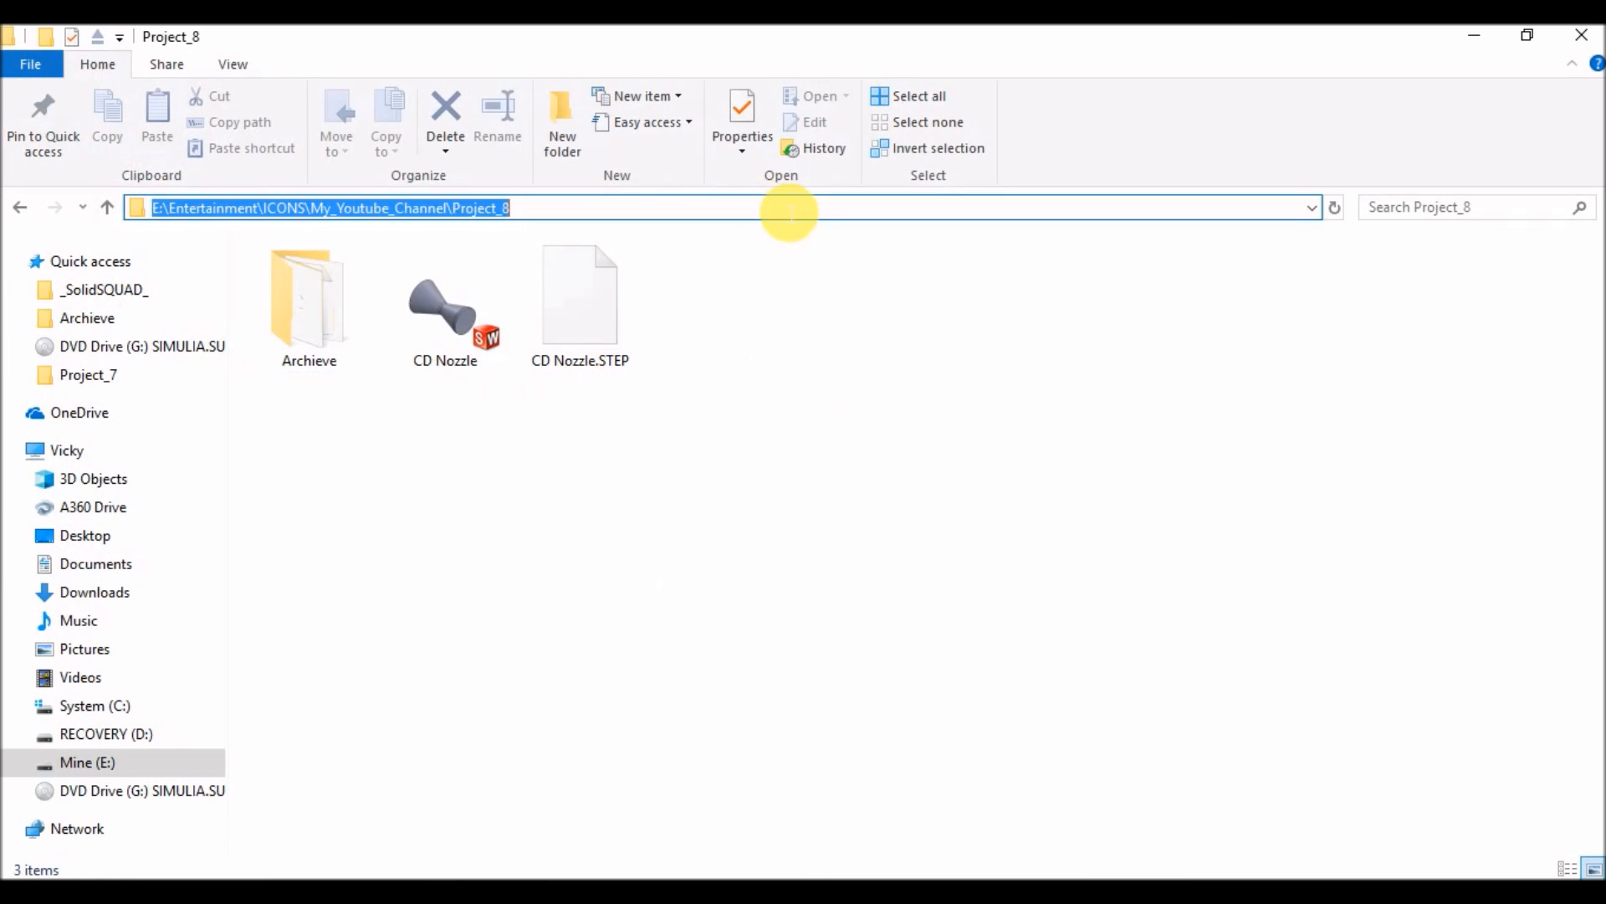
left_click(822, 375)
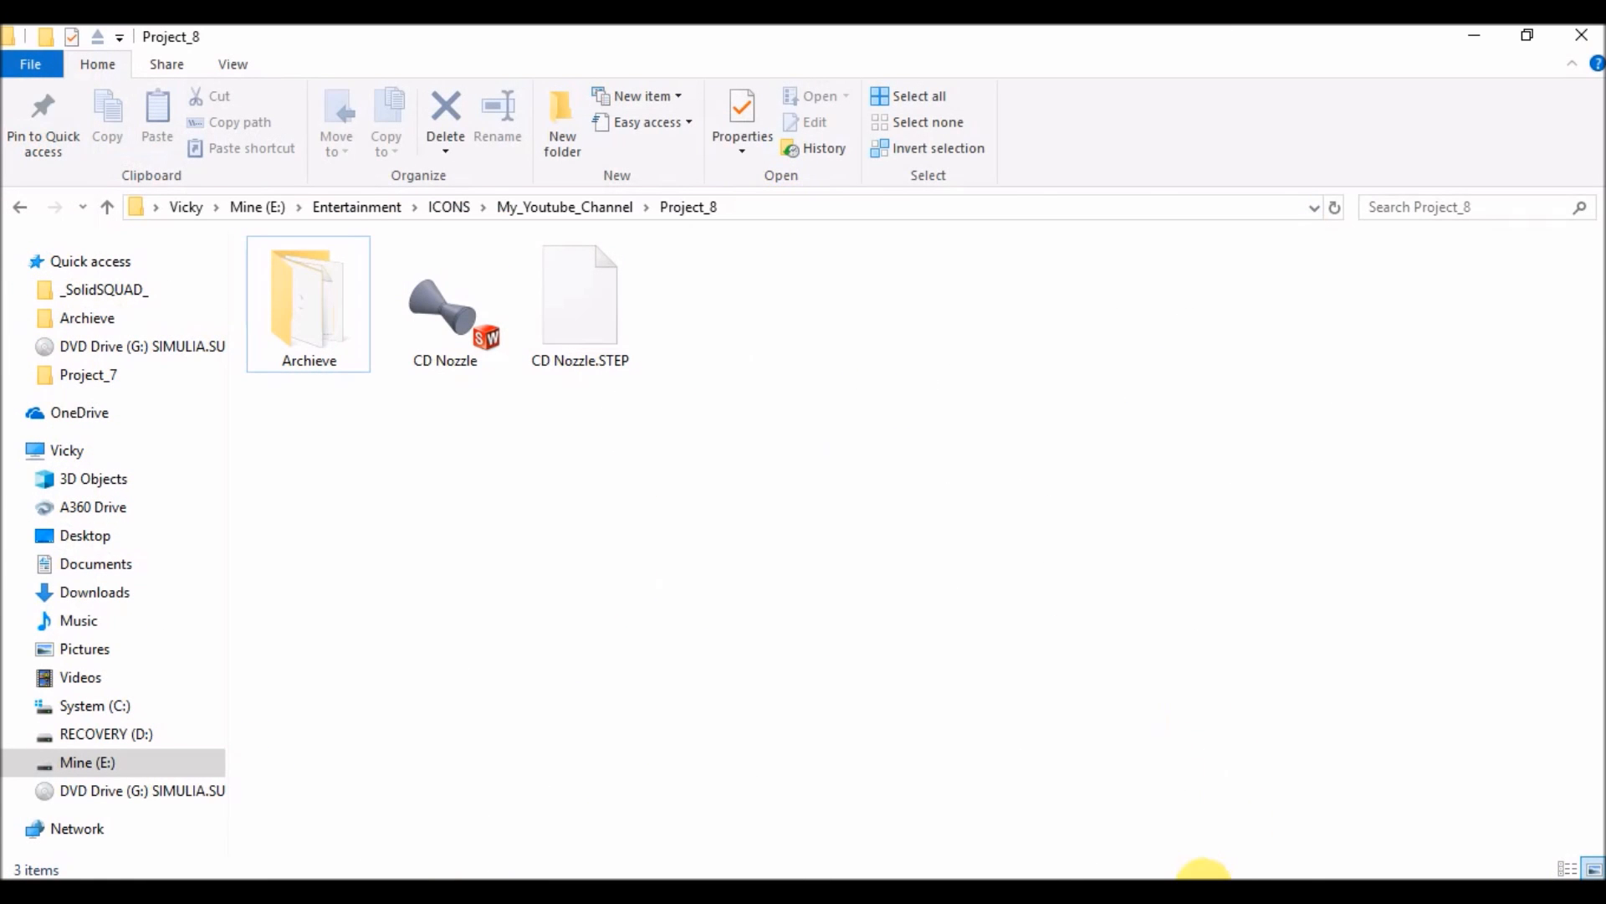
left_click(1288, 870)
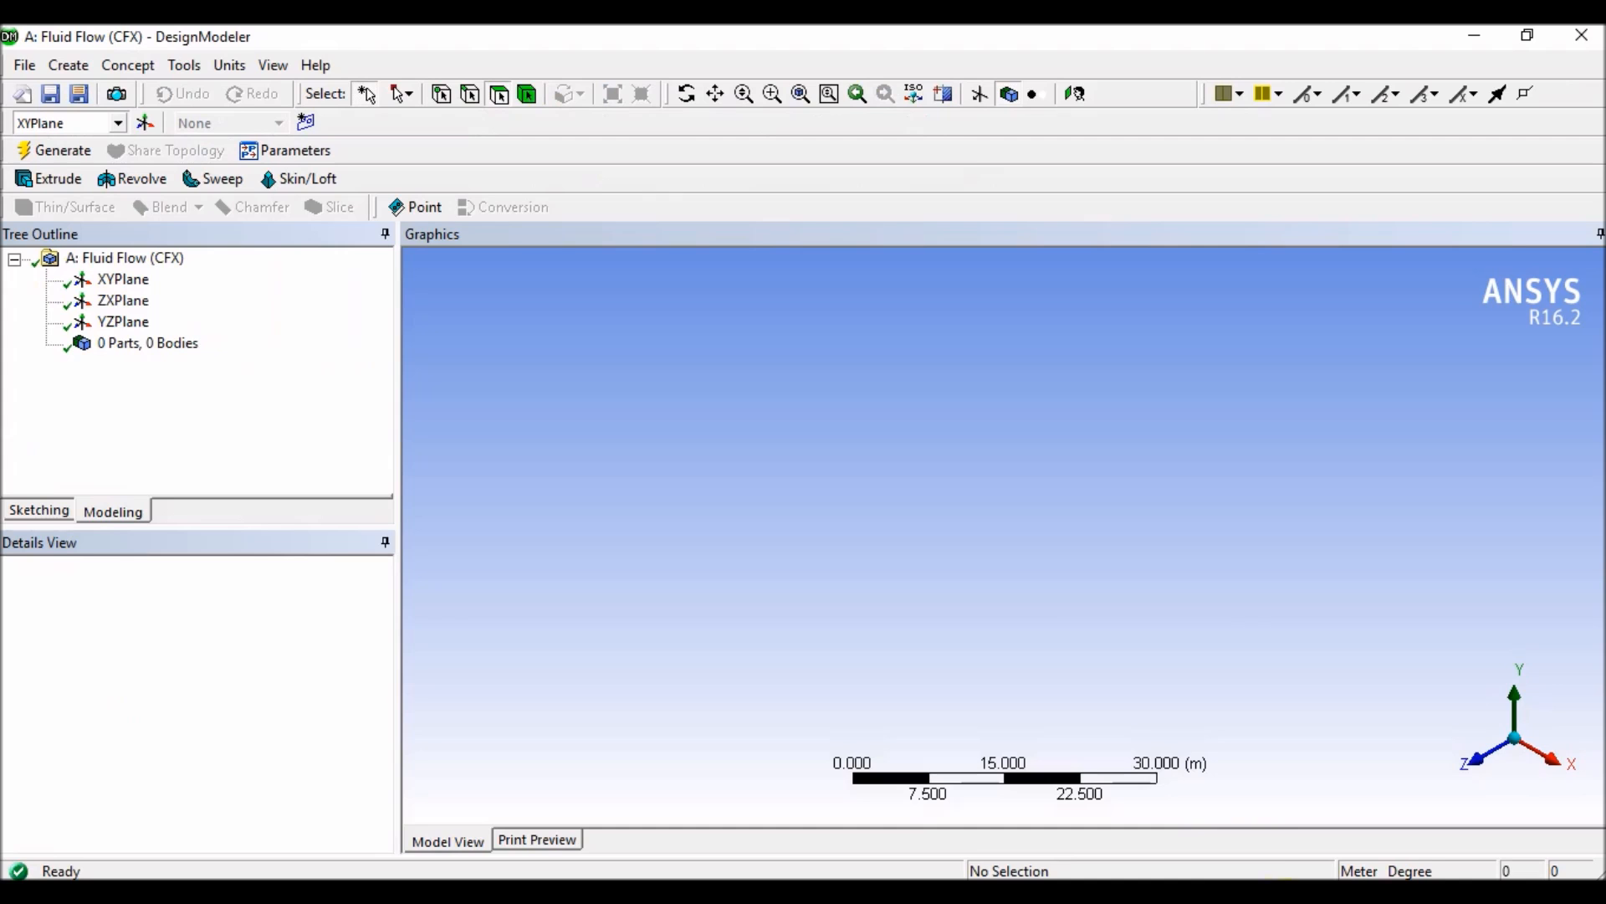
Import the external geometry file CD Nozzle.STEP from the Project_8 folder and generate the import
left_click(22, 69)
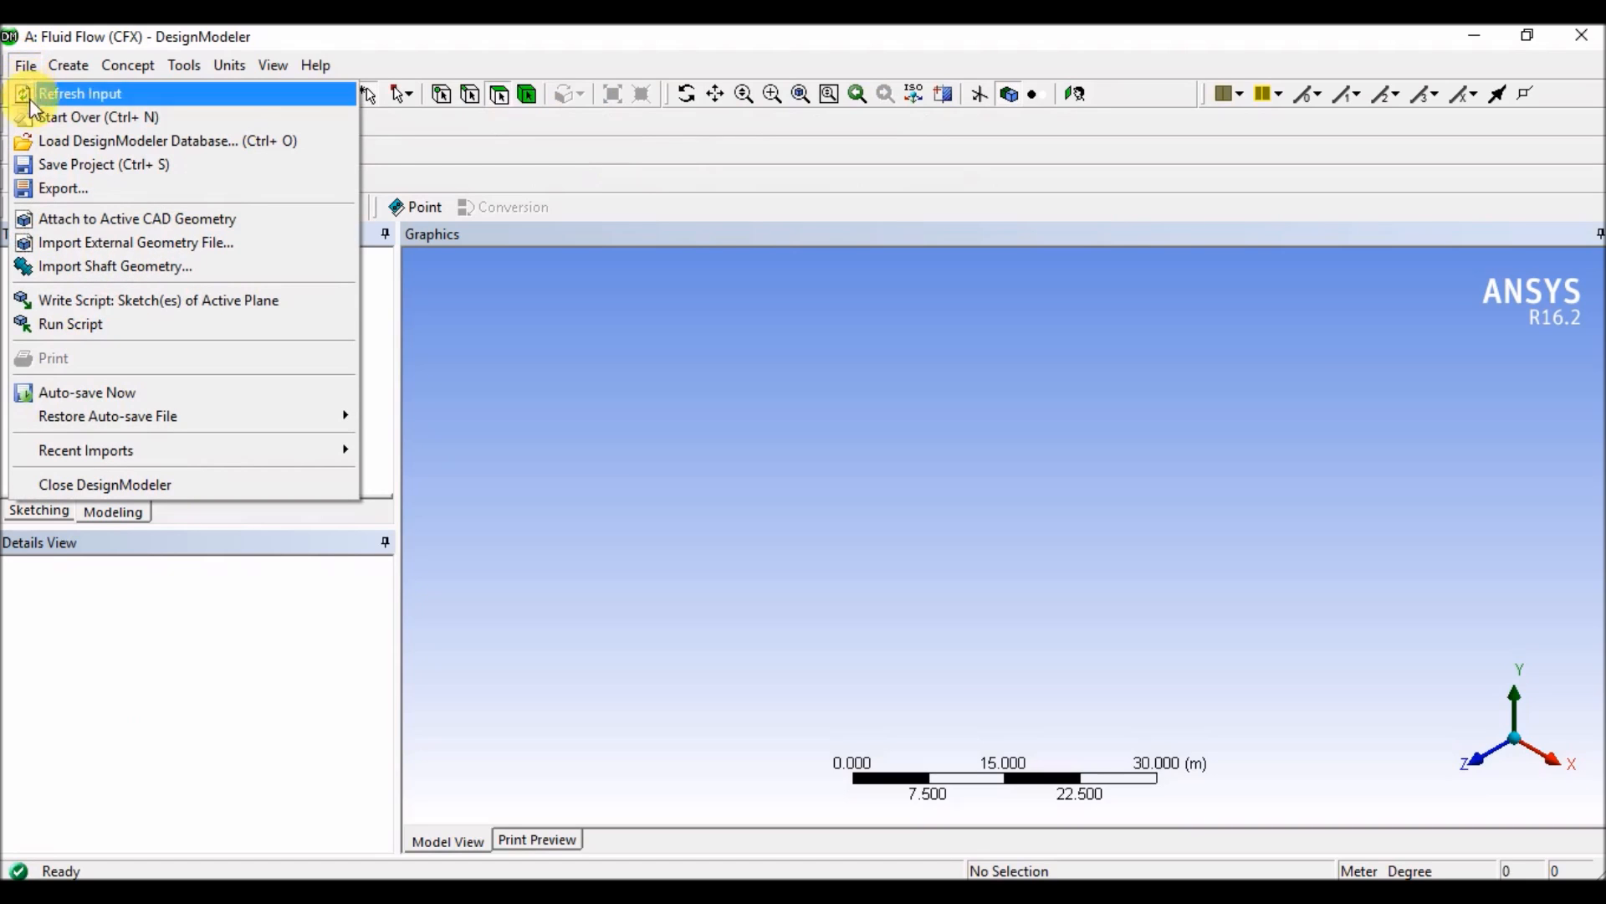
left_click(199, 243)
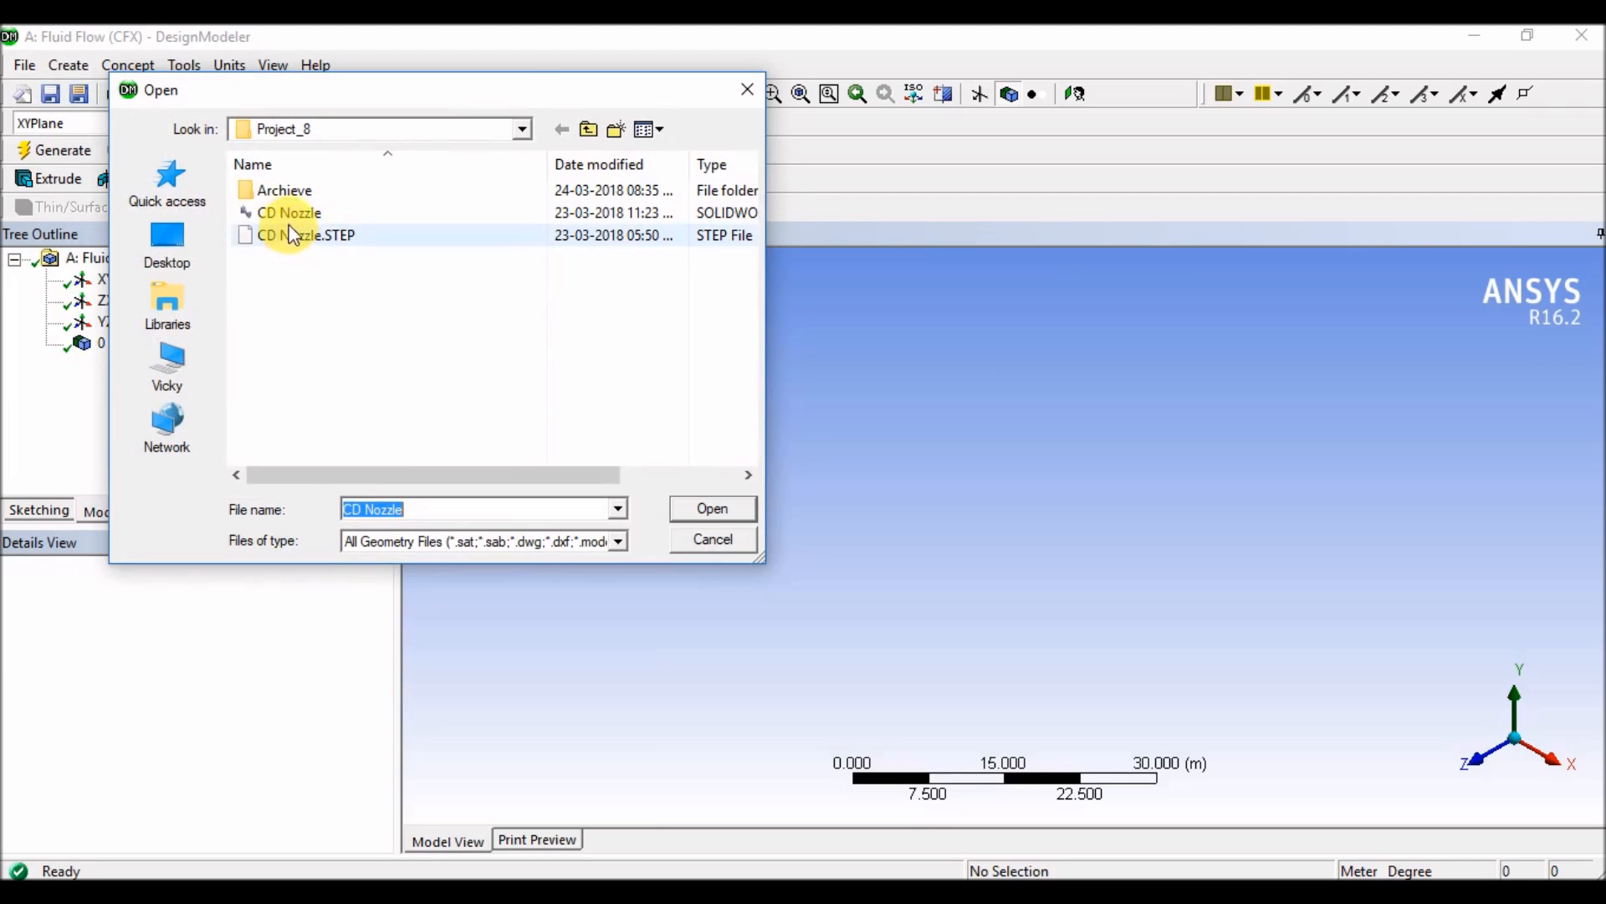
left_click(328, 242)
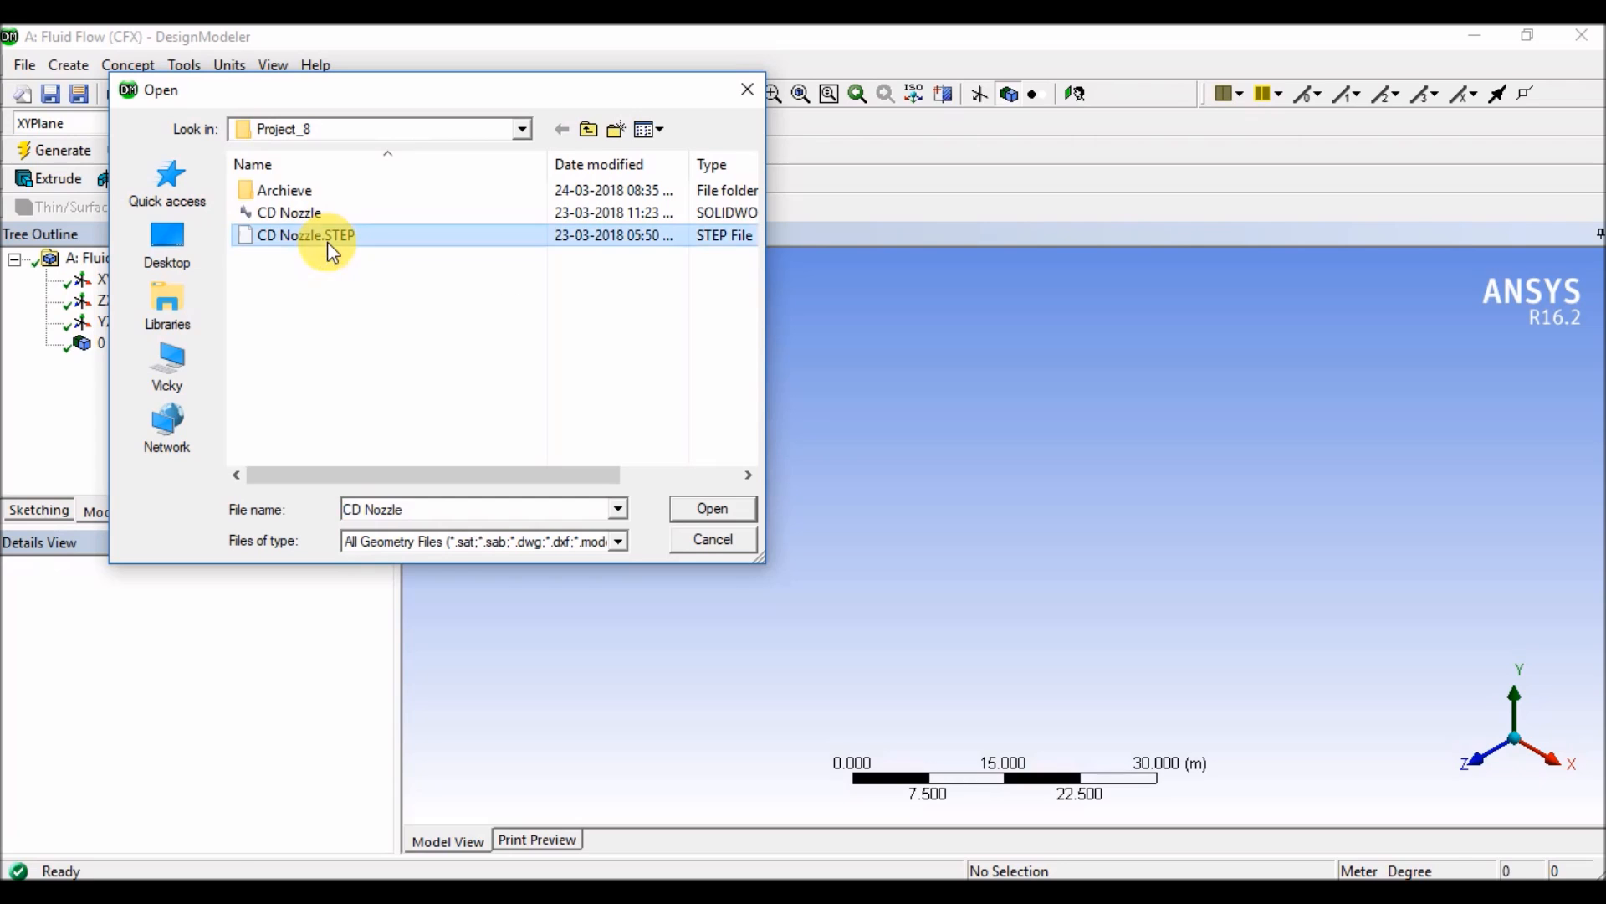
left_click(685, 510)
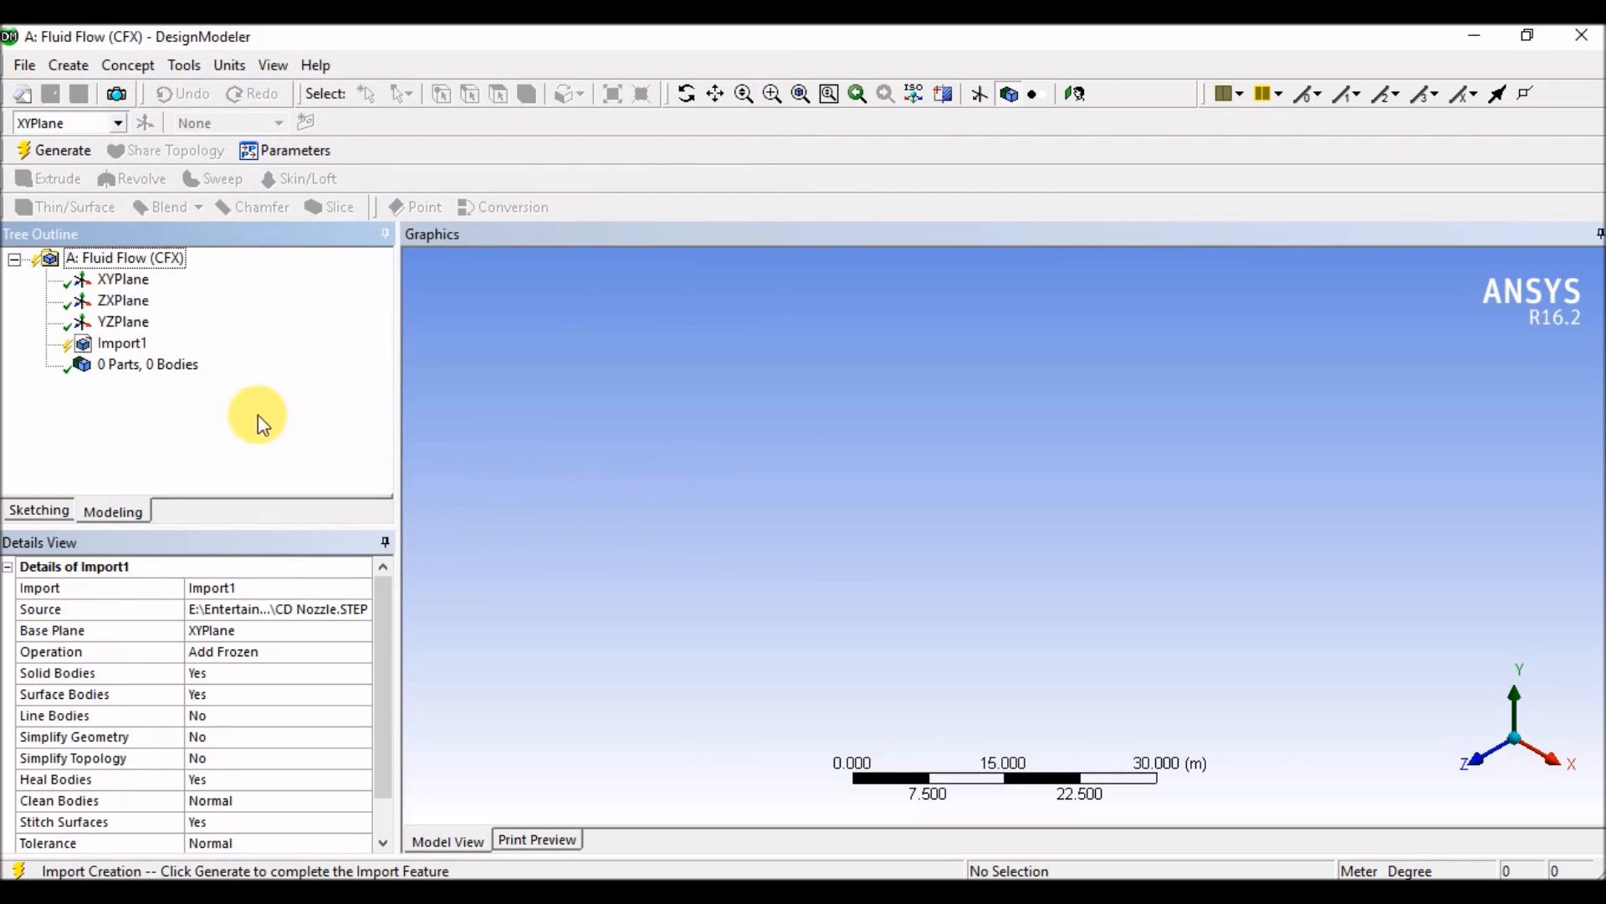
right_click(125, 347)
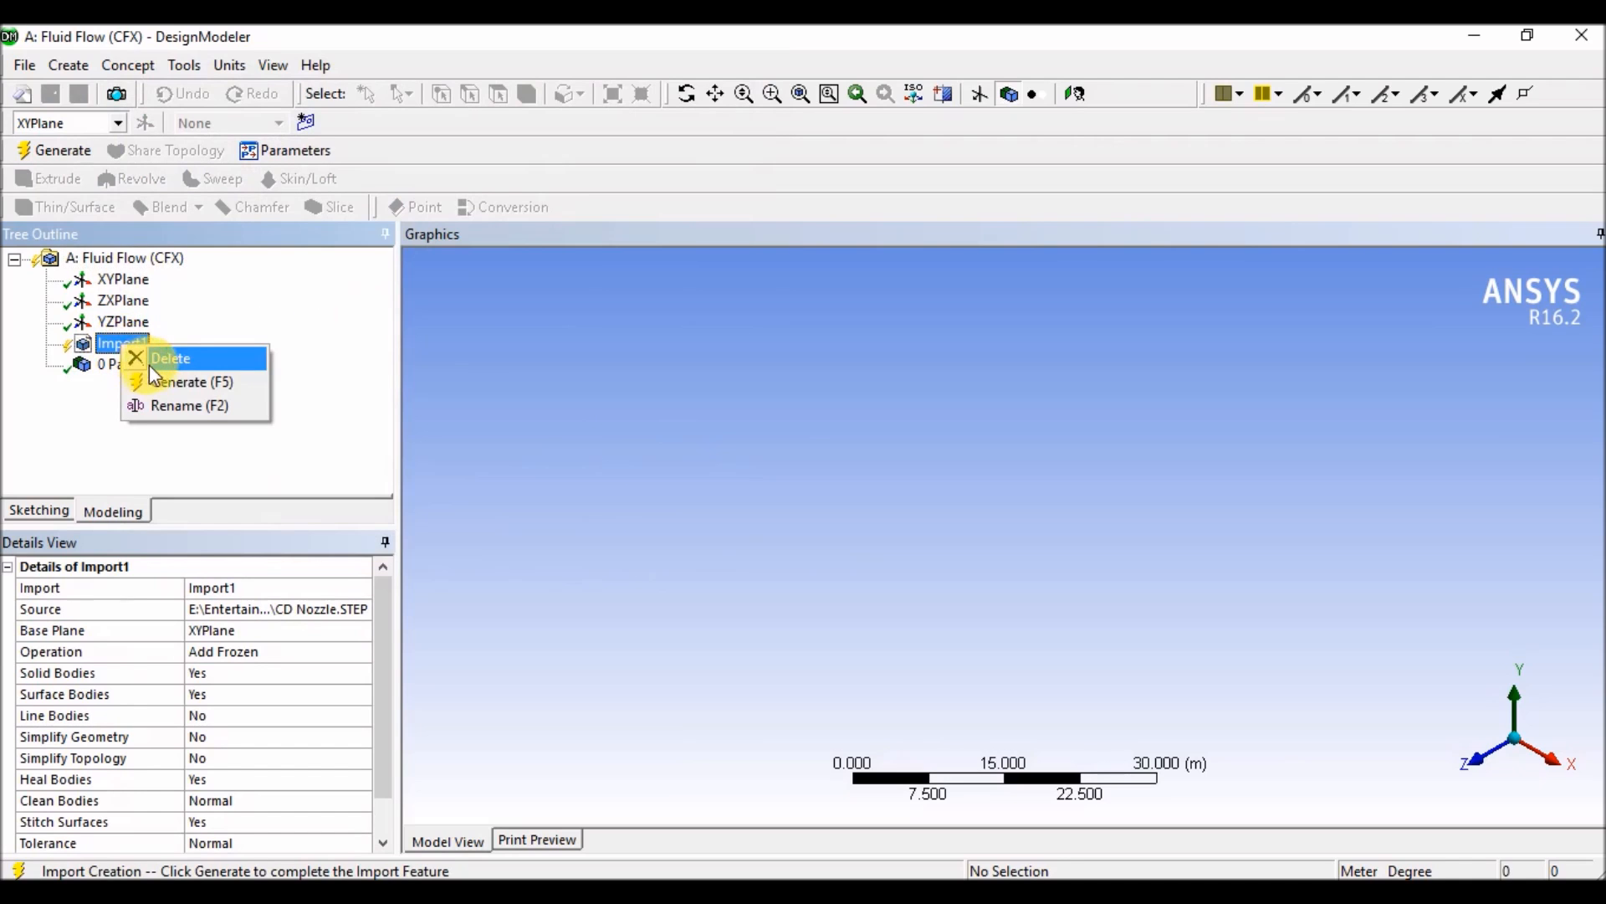
left_click(173, 383)
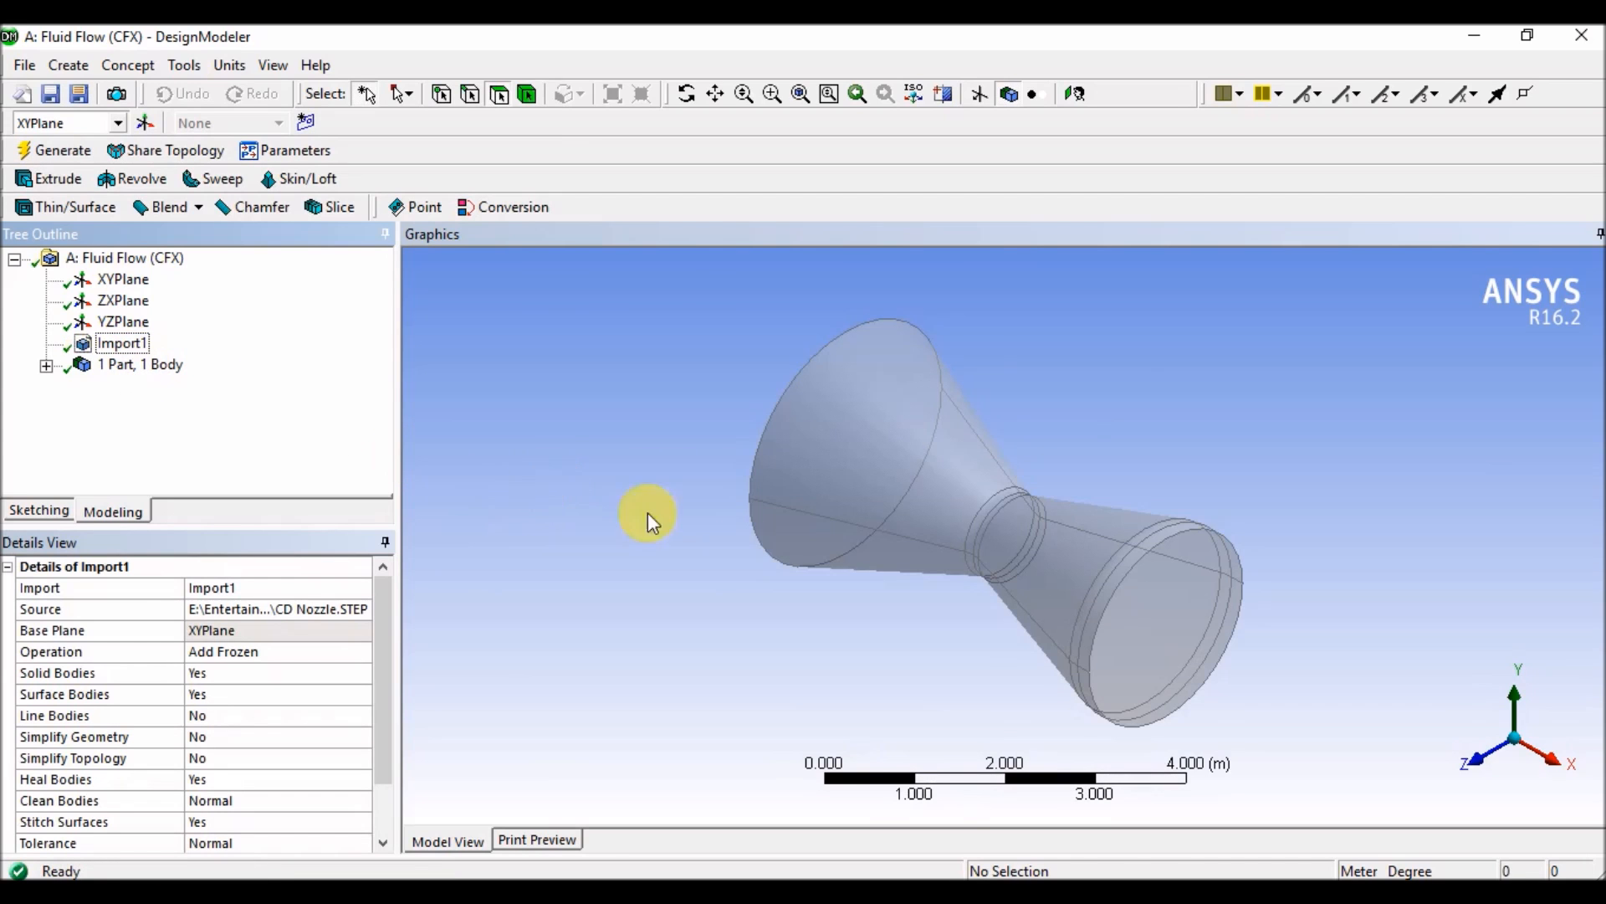
Examine the imported nozzle from the side, checking the edges at the throat and at the narrower end
middle_click_drag(717, 491, 854, 614)
middle_click_drag(856, 545, 807, 563)
scroll(966, 527, "up", 5)
scroll(962, 525, "down", 5)
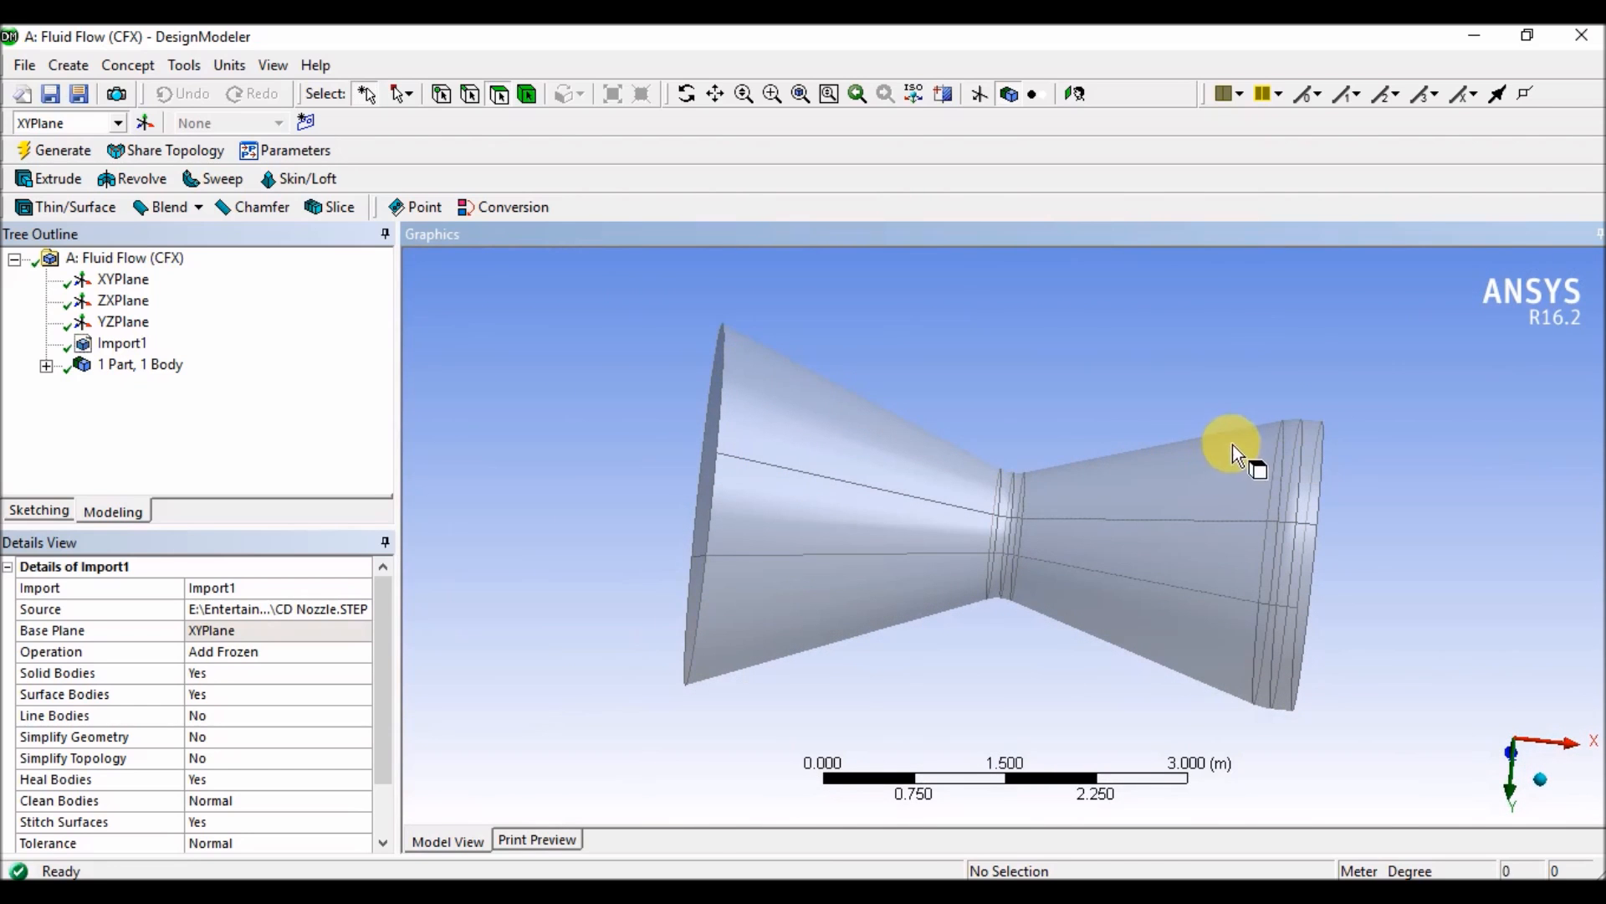
scroll(1040, 492, "up", 5)
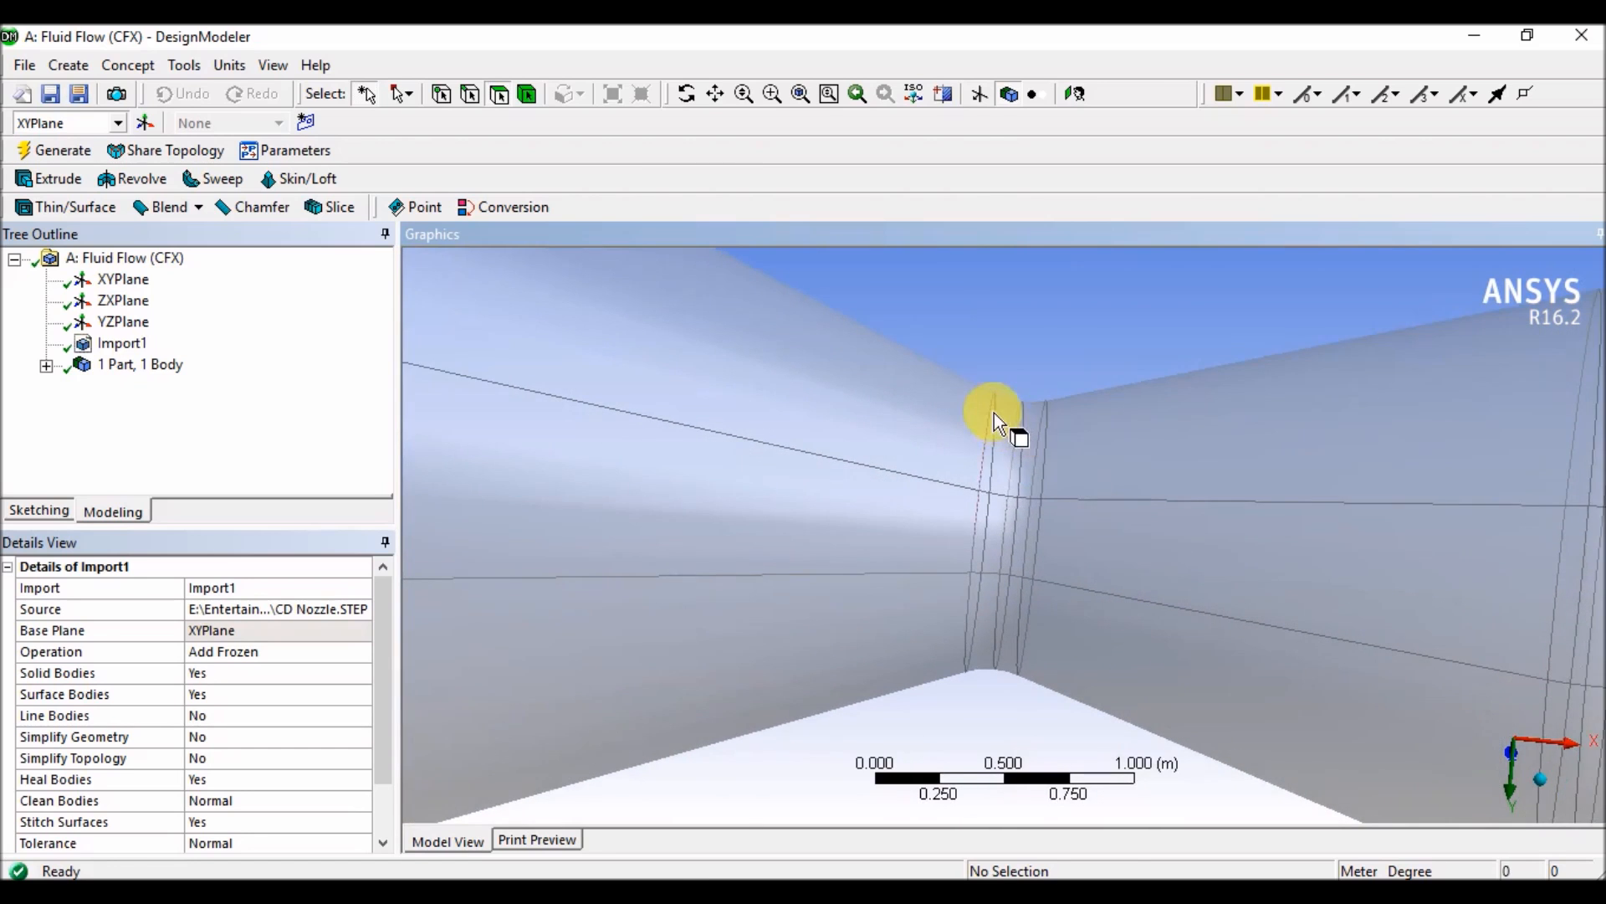
scroll(1047, 358, "up", 3)
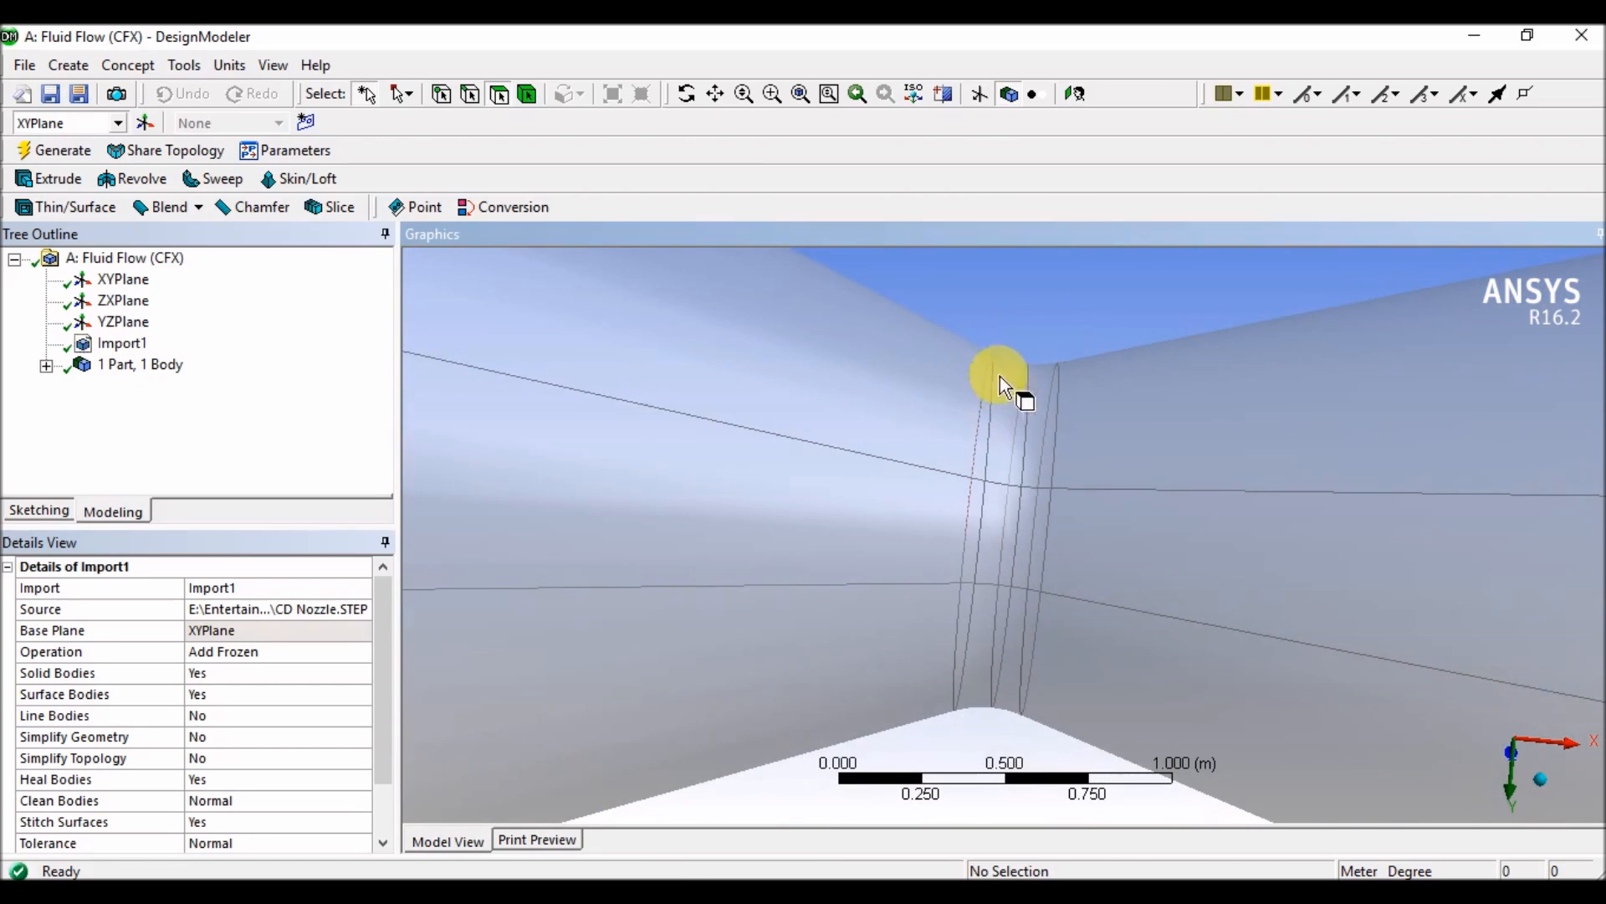
scroll(1093, 385, "down", 8)
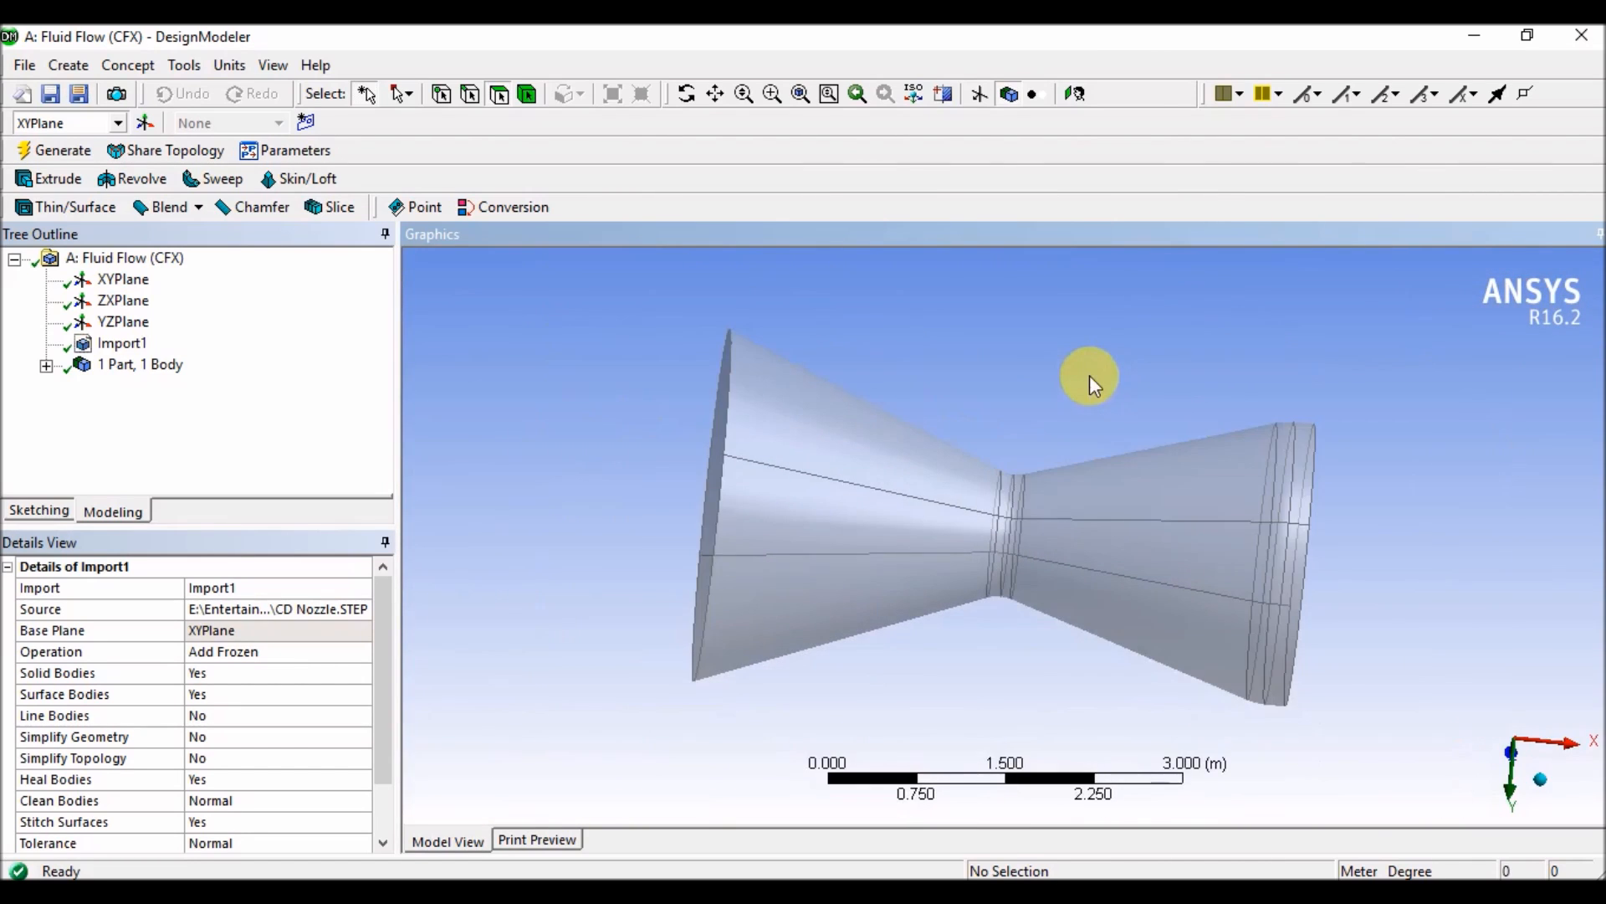
scroll(1426, 373, "up", 5)
scroll(1427, 373, "down", 5)
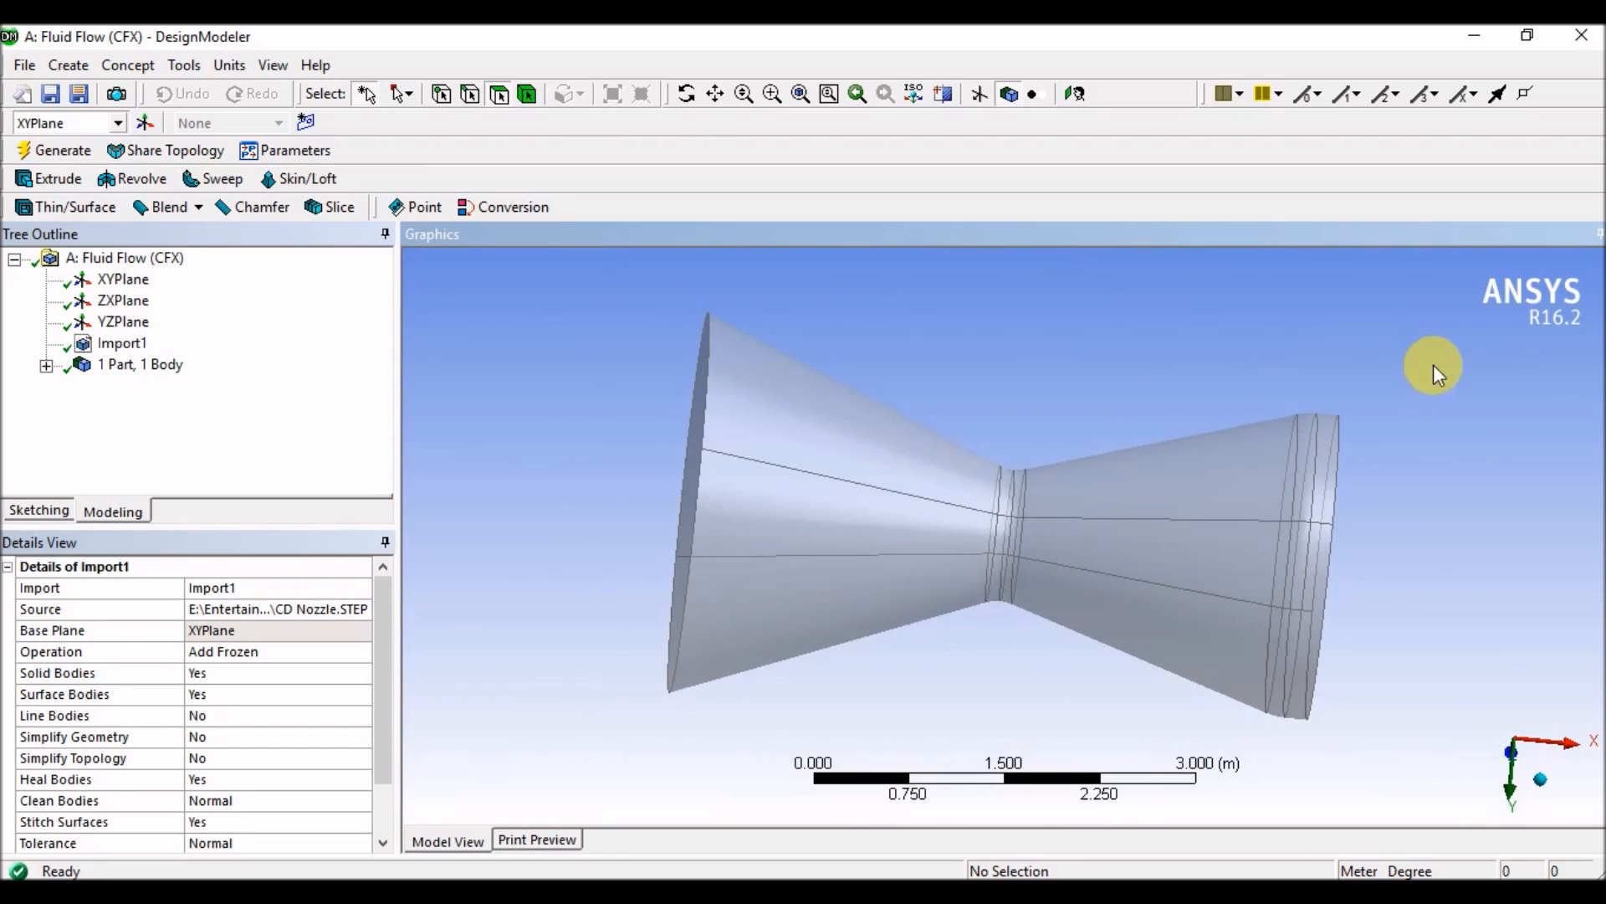
middle_click_drag(1434, 366, 1285, 380, "ctrl")
scroll(1158, 476, "up", 7)
middle_click_drag(1343, 331, 1182, 434, "ctrl")
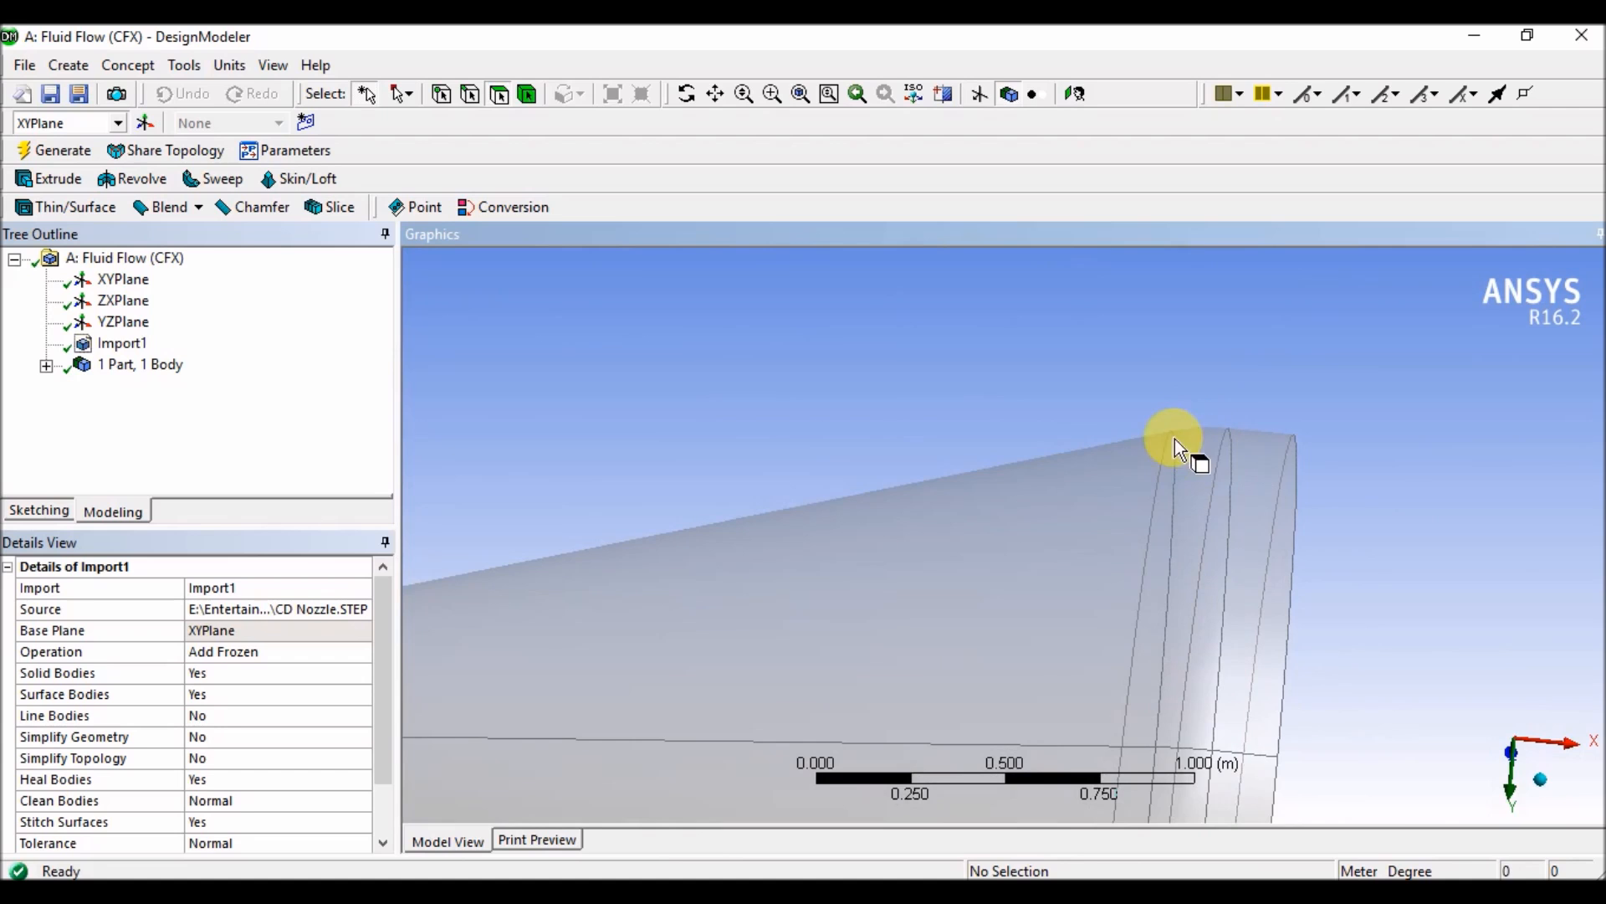
scroll(1180, 437, "down", 2)
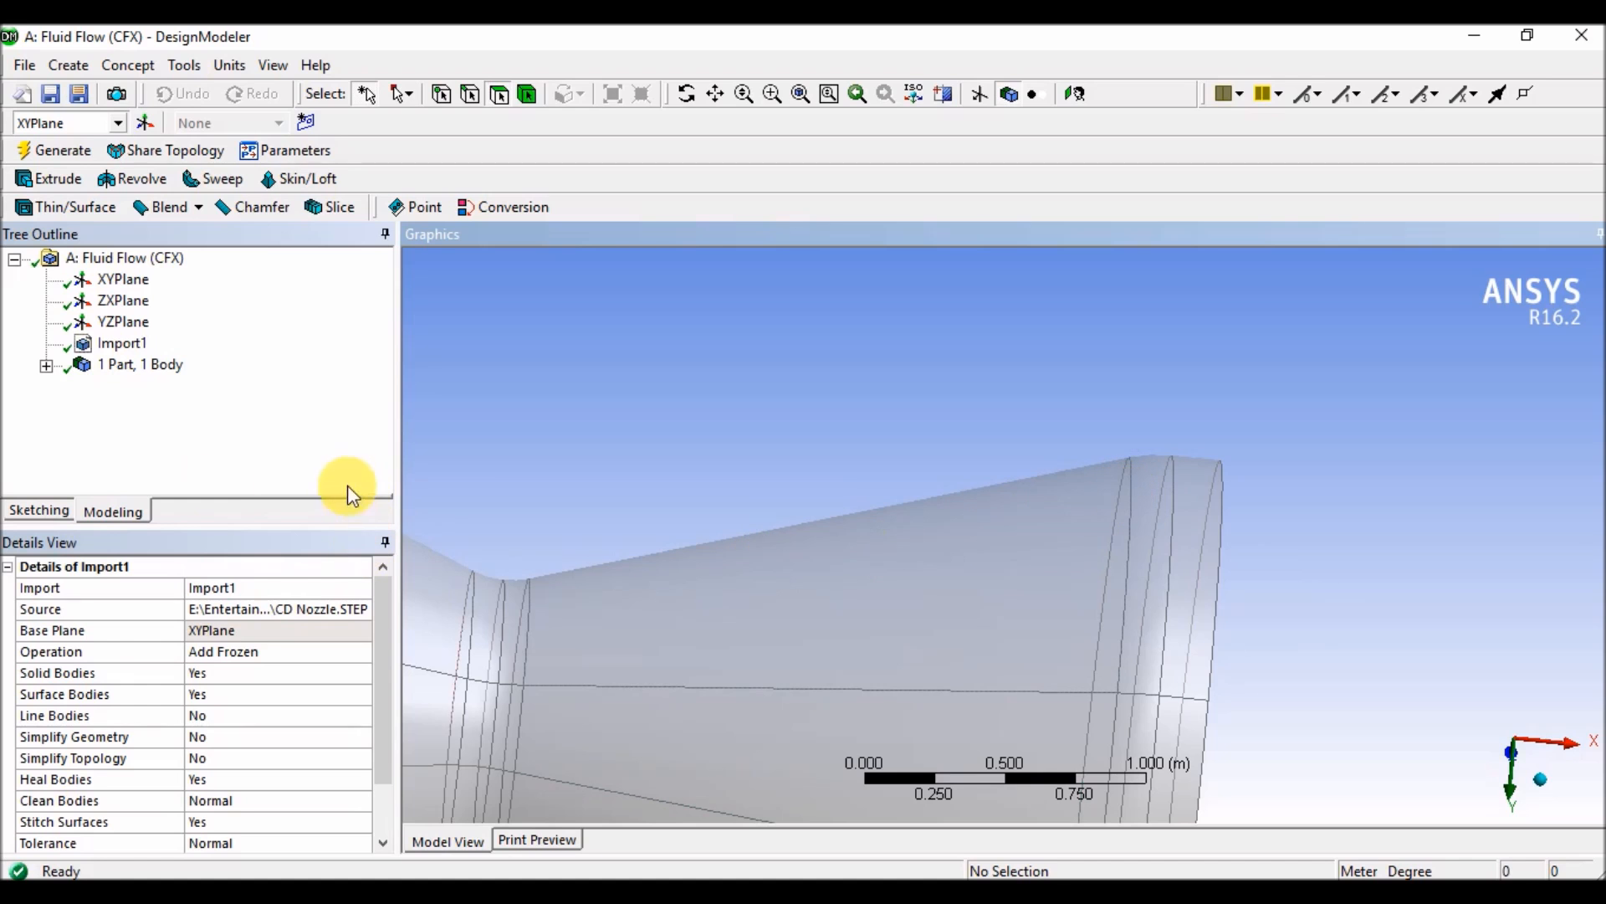
middle_click_drag(634, 455, 1109, 347, "ctrl")
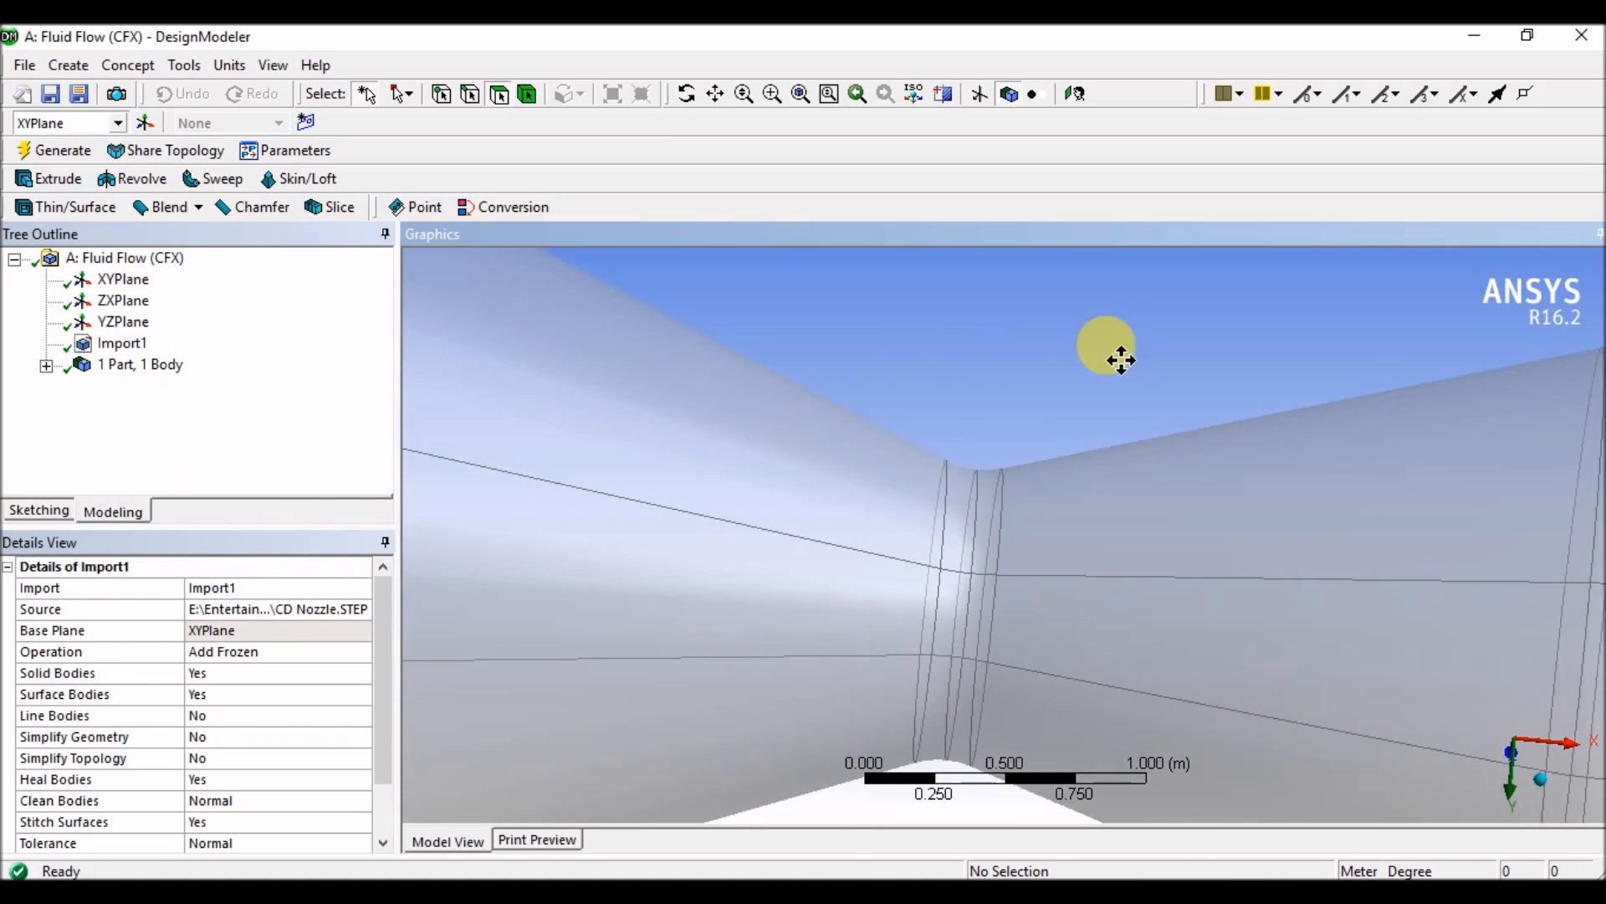
scroll(1074, 362, "up", 1)
scroll(1071, 363, "down", 3)
scroll(1081, 372, "down", 5)
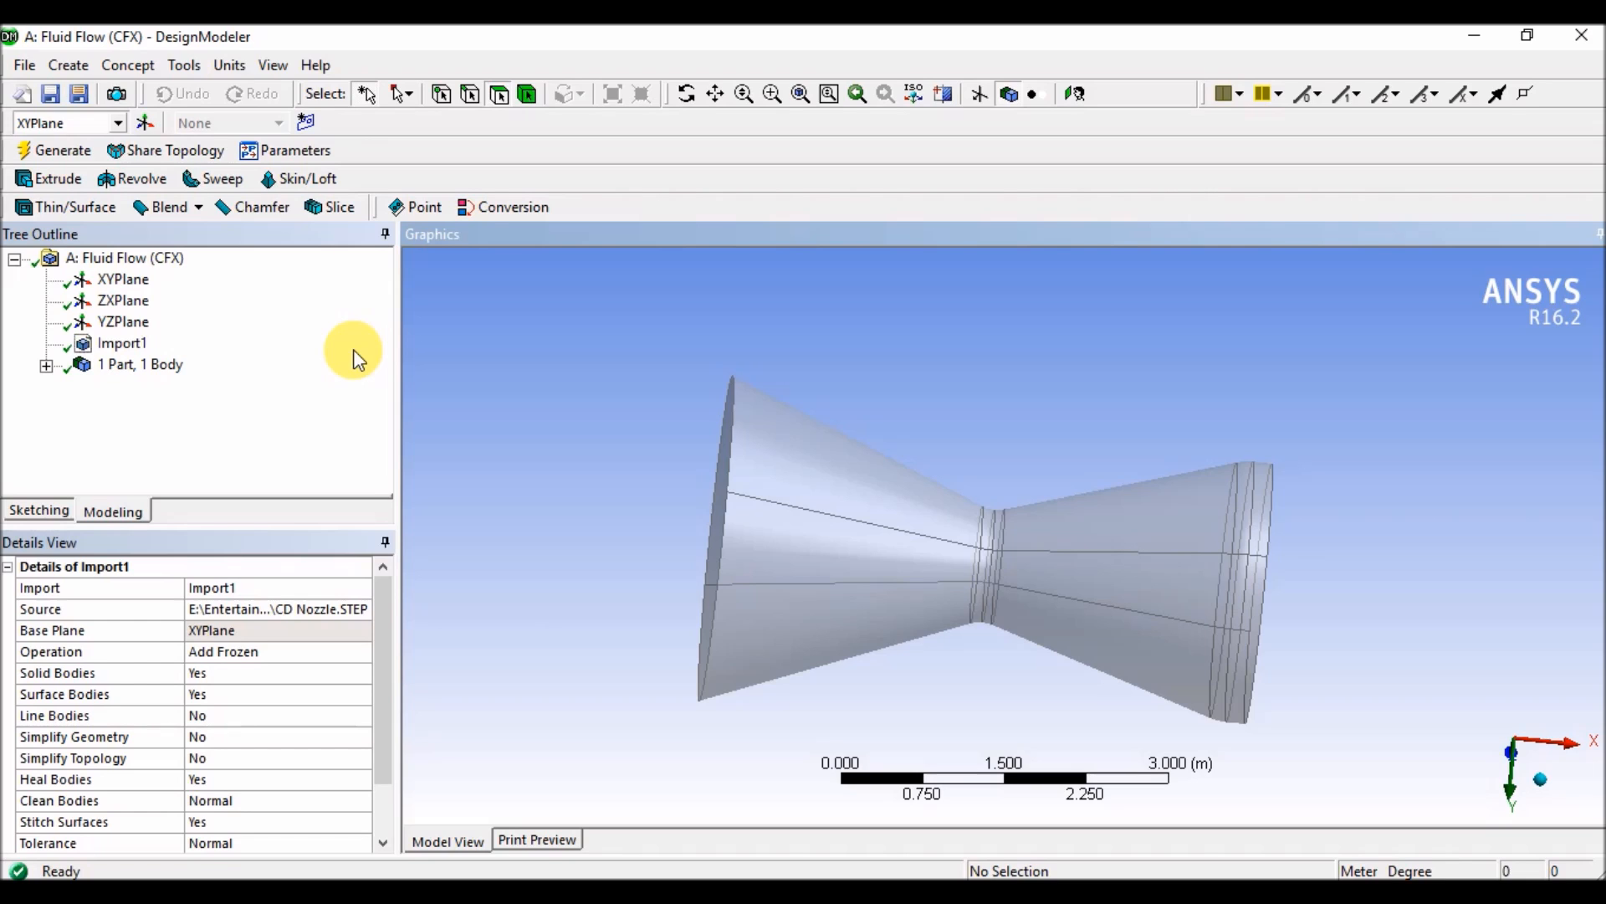
Add a Share Topology feature to the nozzle model and generate it
left_click(193, 148)
right_click(132, 364)
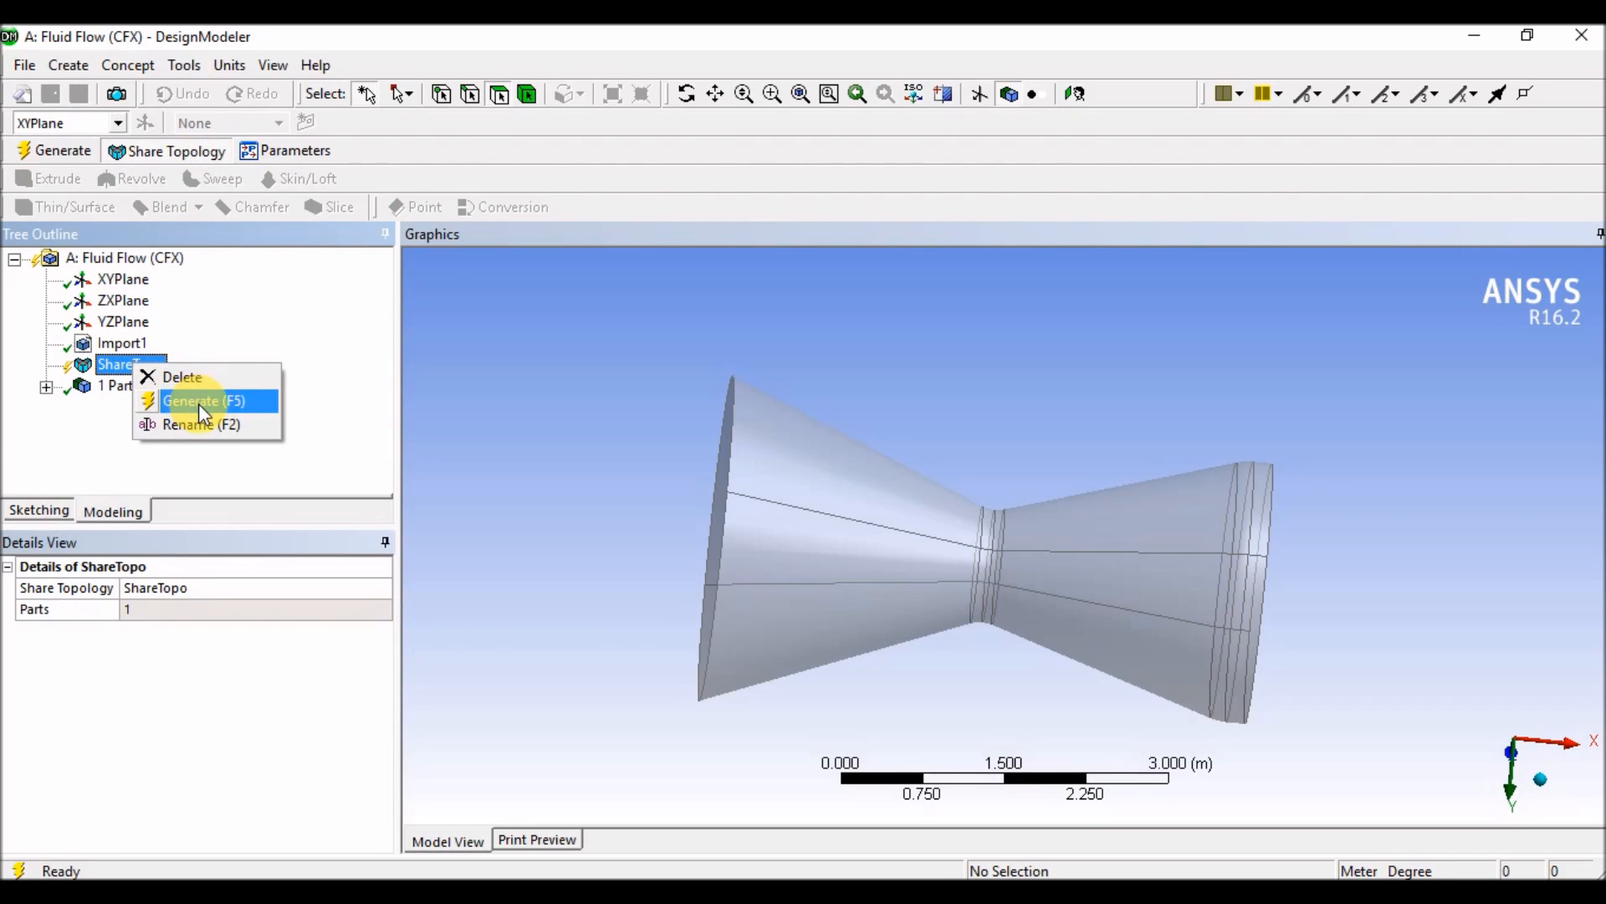
left_click(203, 402)
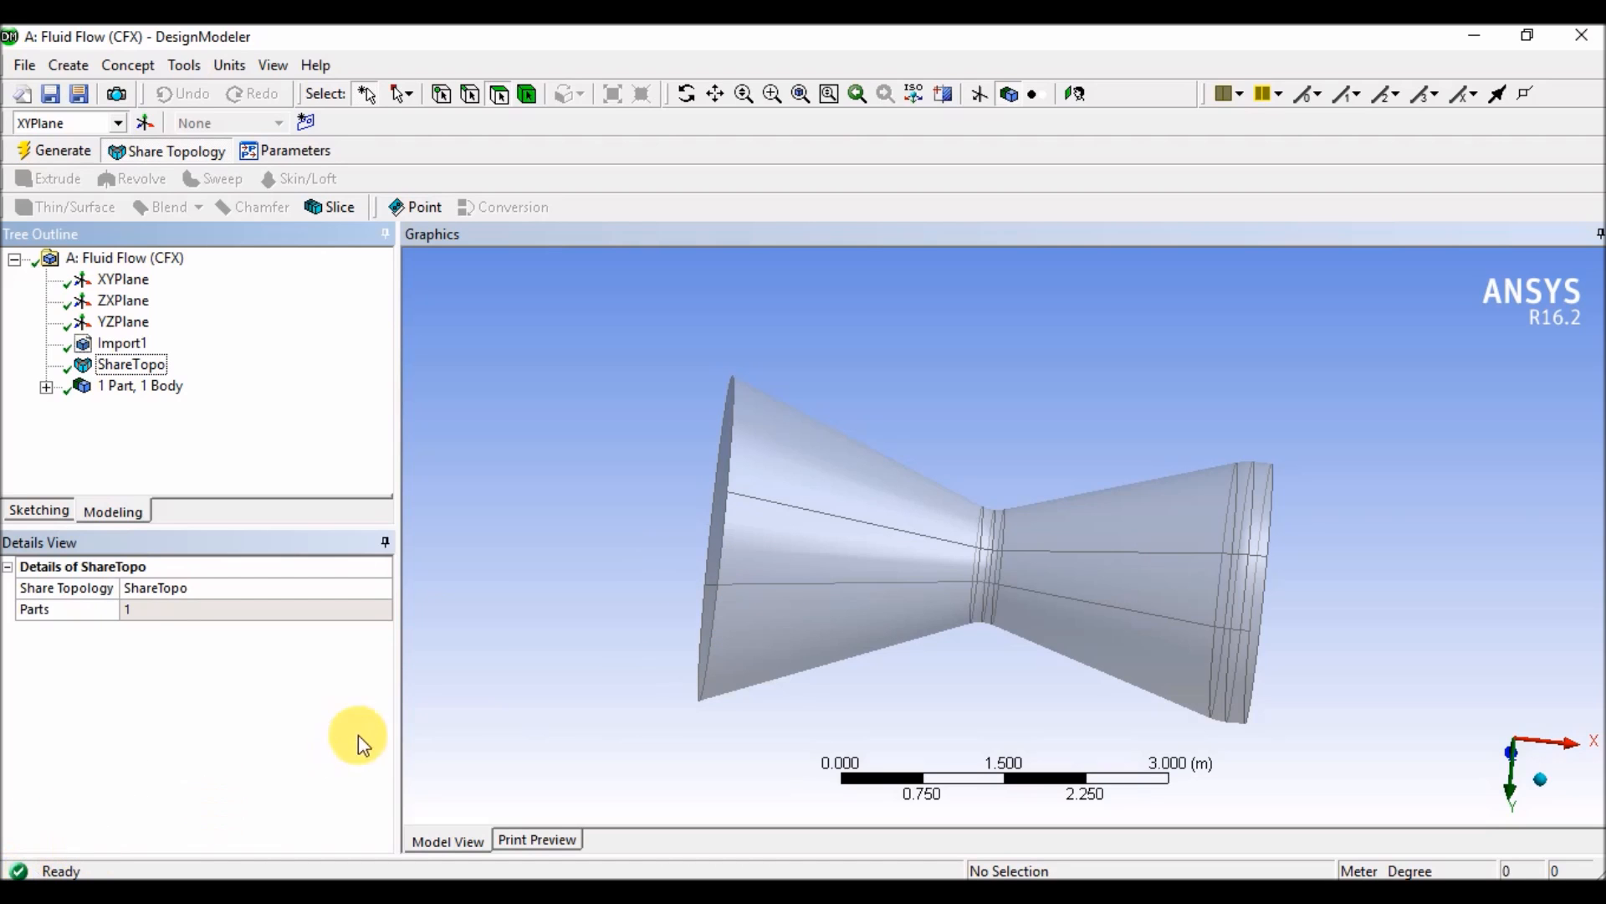
Close DesignModeler and open the Fluid Flow (CFX) system's mesh in the Meshing application
middle_click_drag(651, 415, 943, 449)
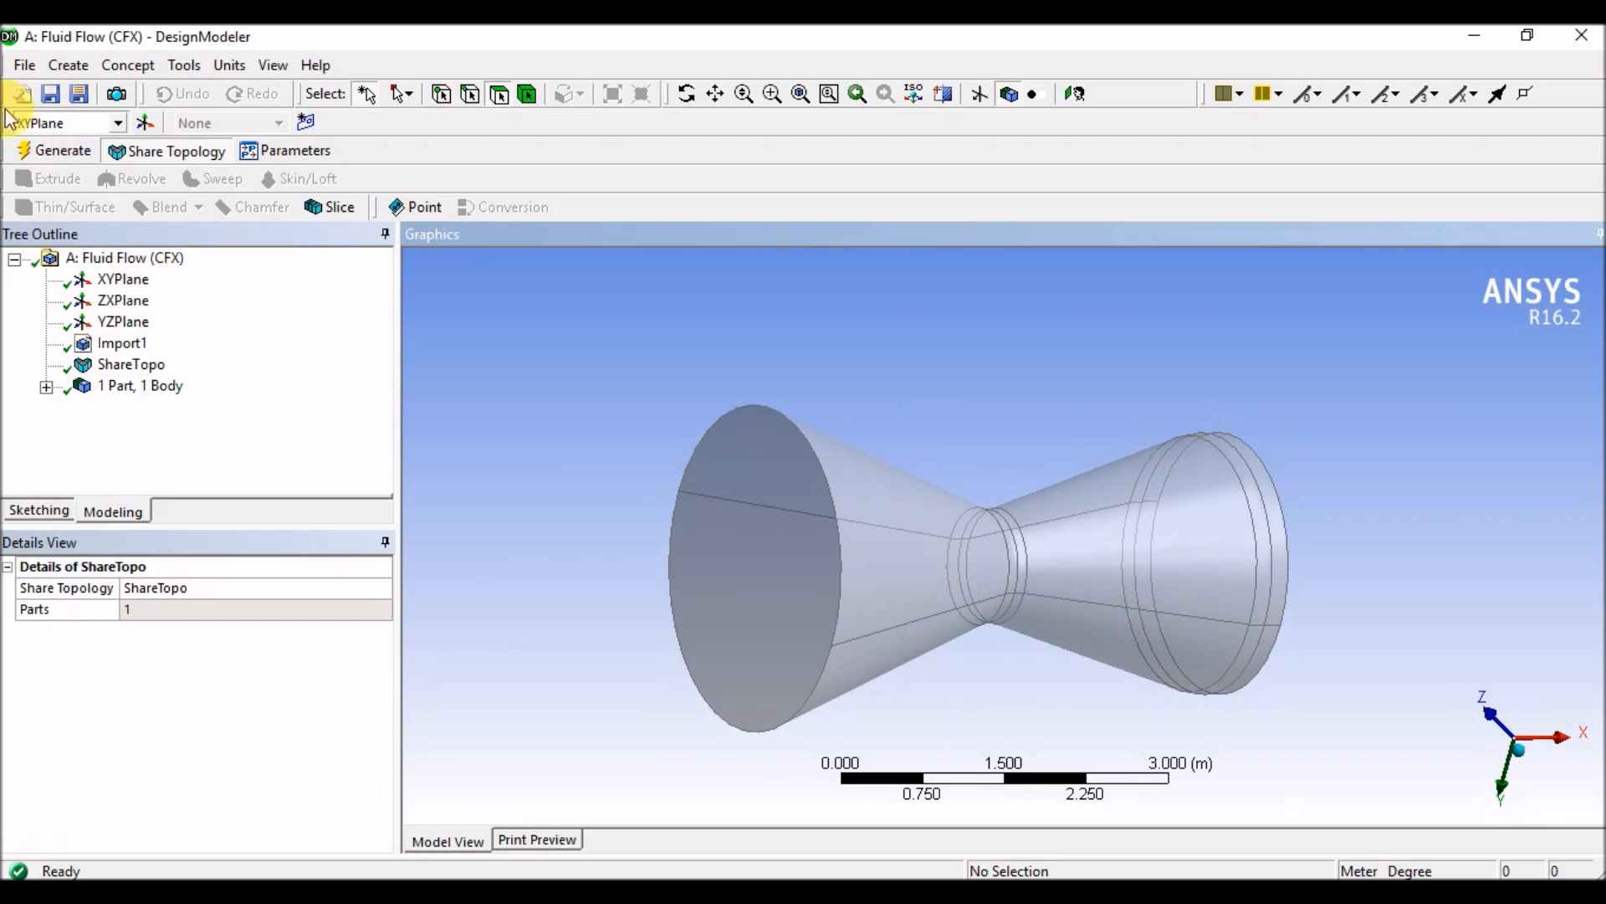
left_click(25, 64)
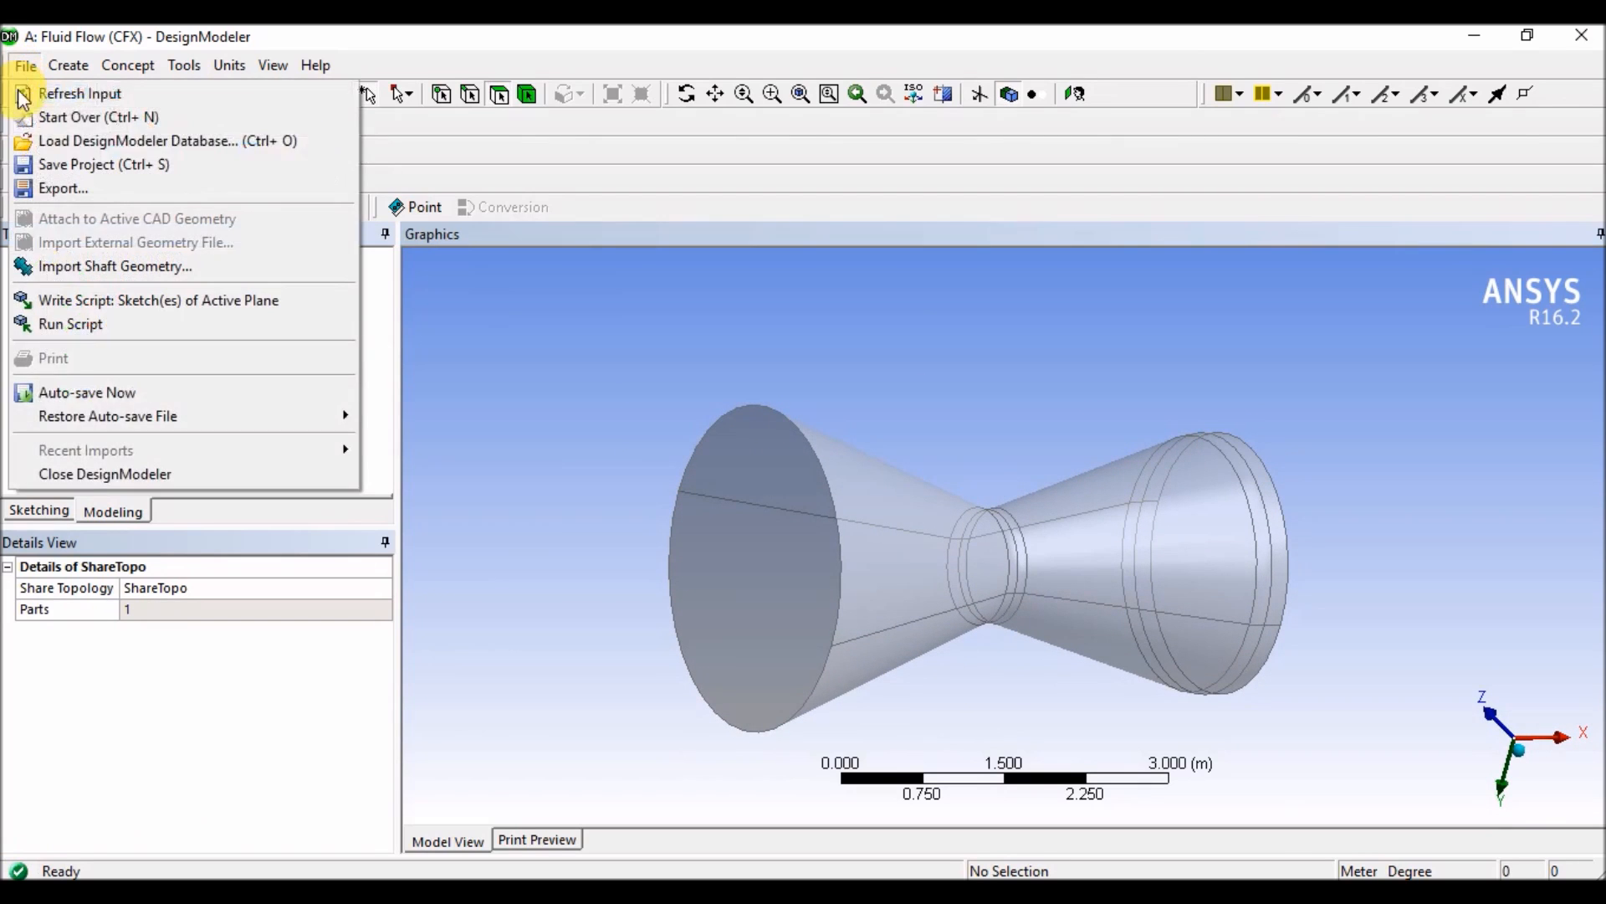
left_click(78, 476)
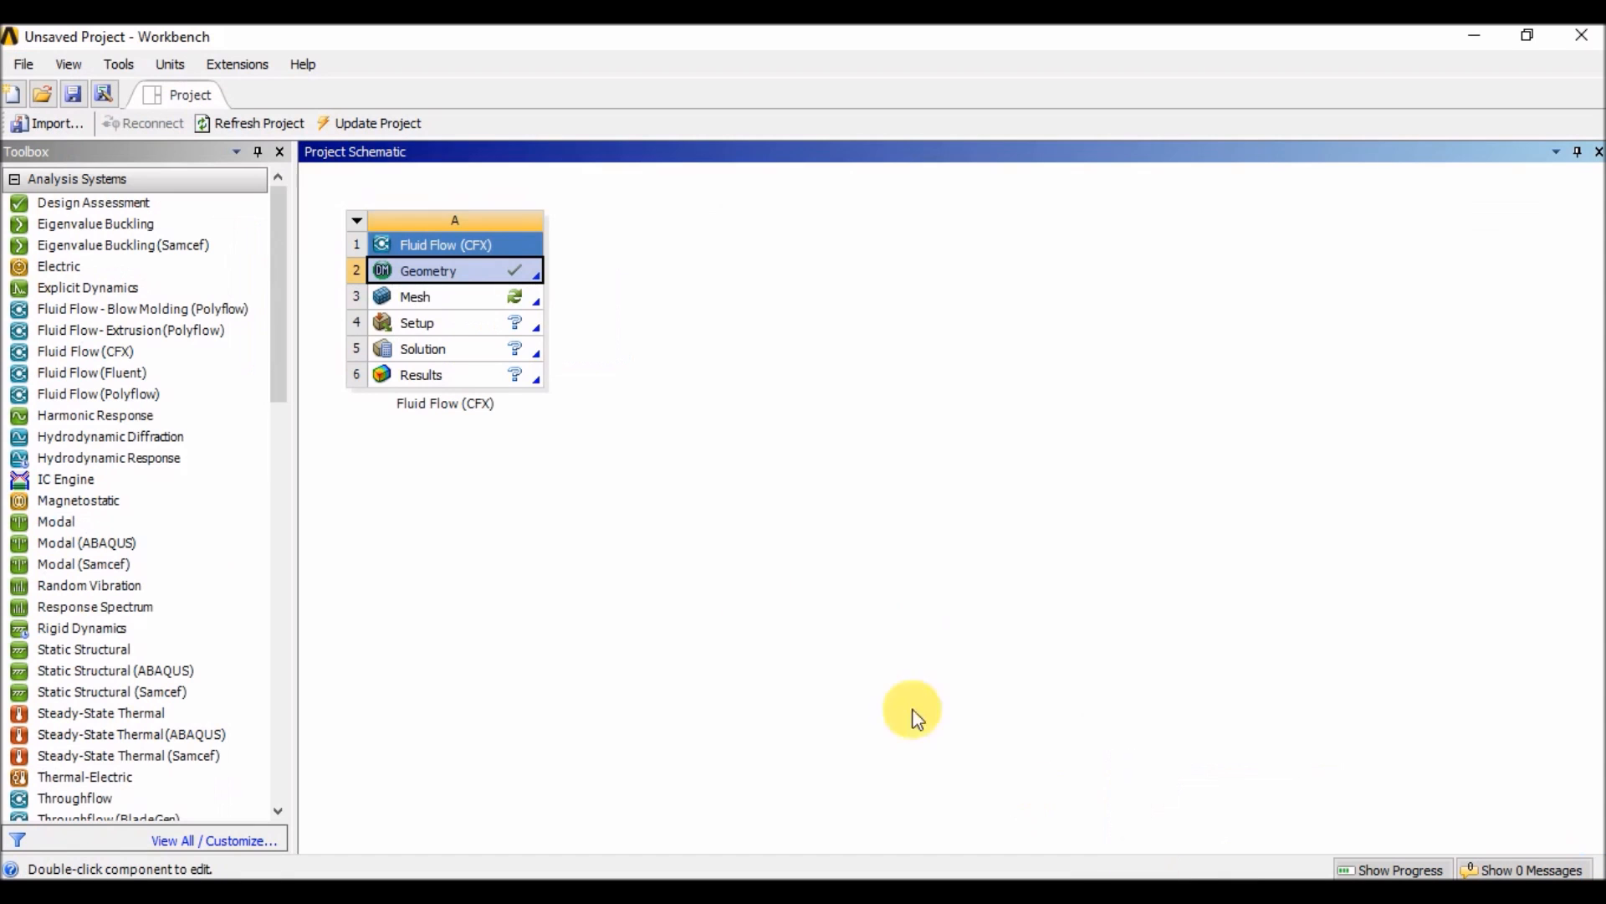
left_click(458, 303)
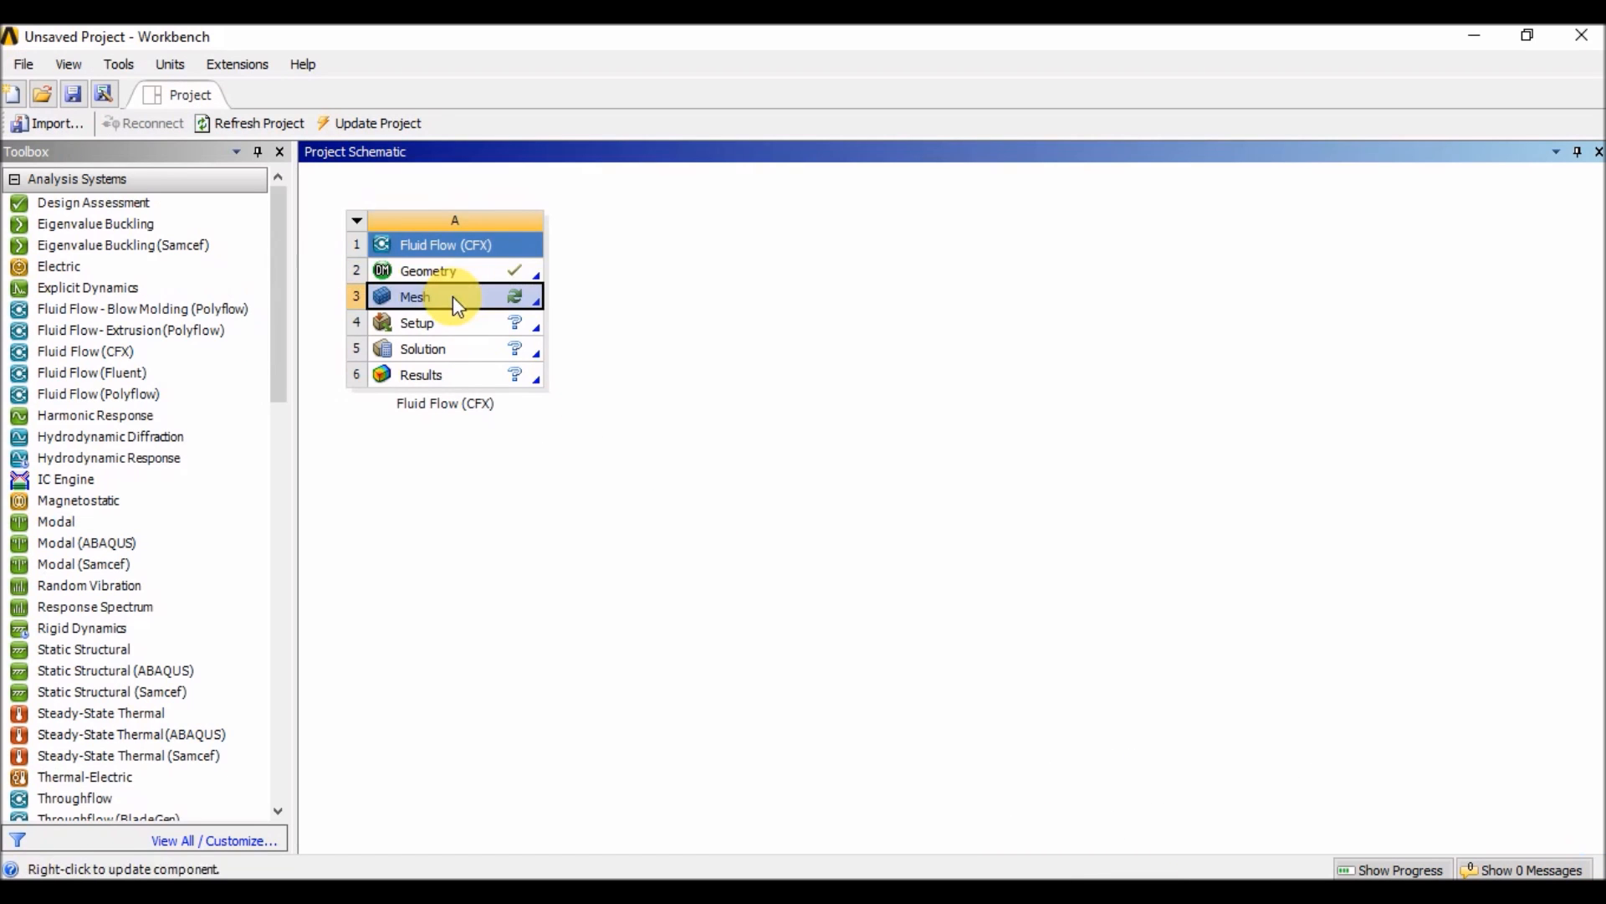
double_click(458, 303)
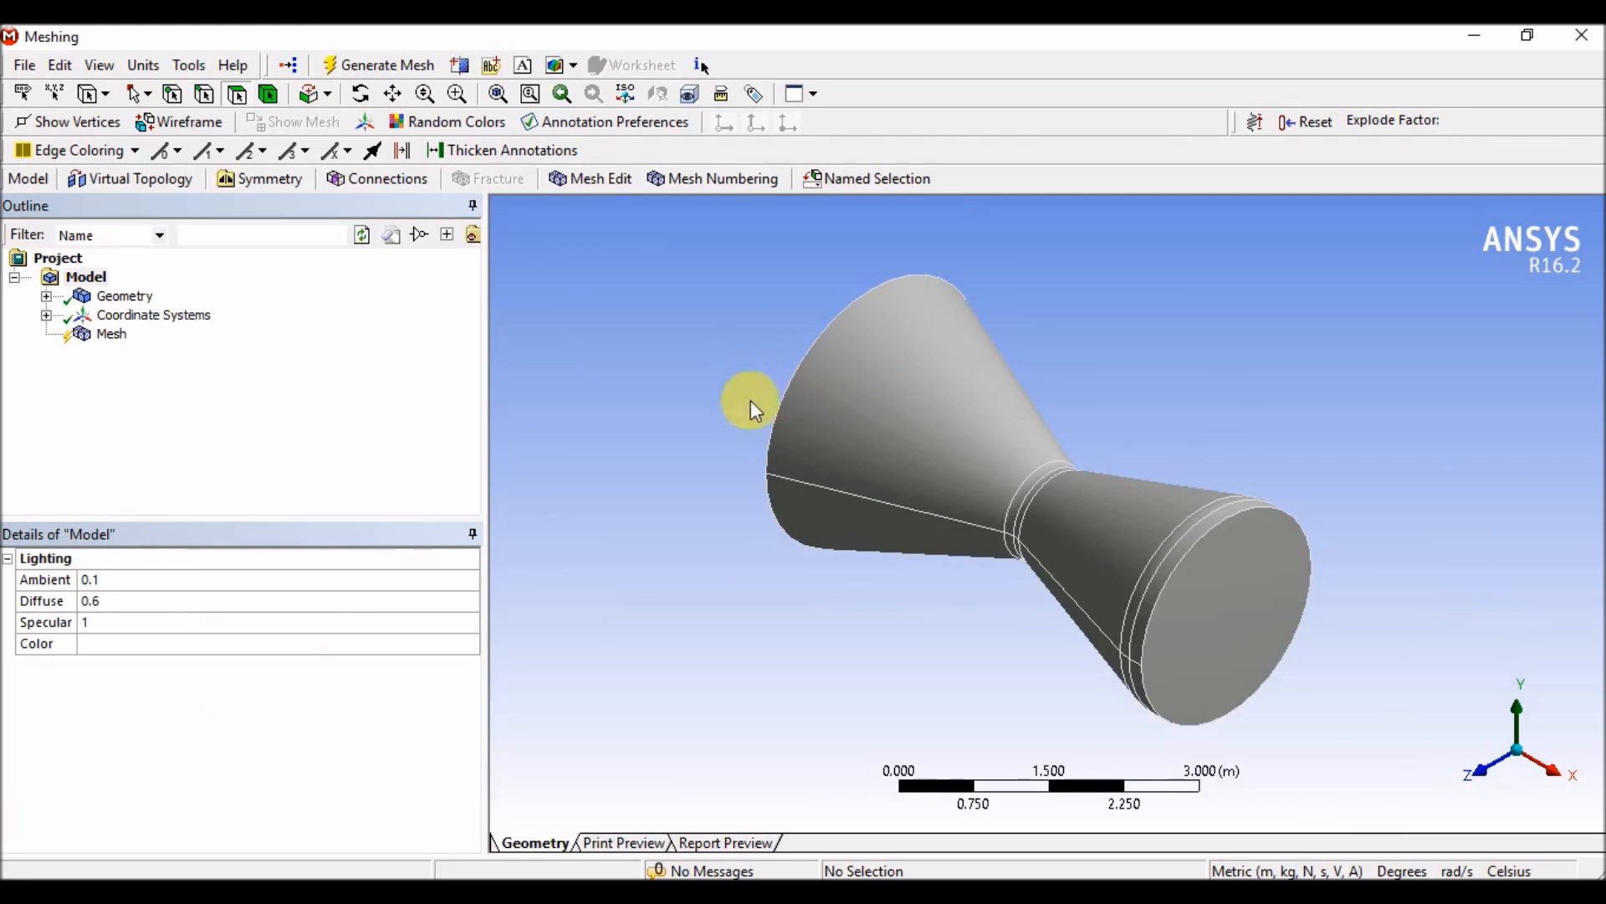
middle_click_drag(740, 443, 648, 629)
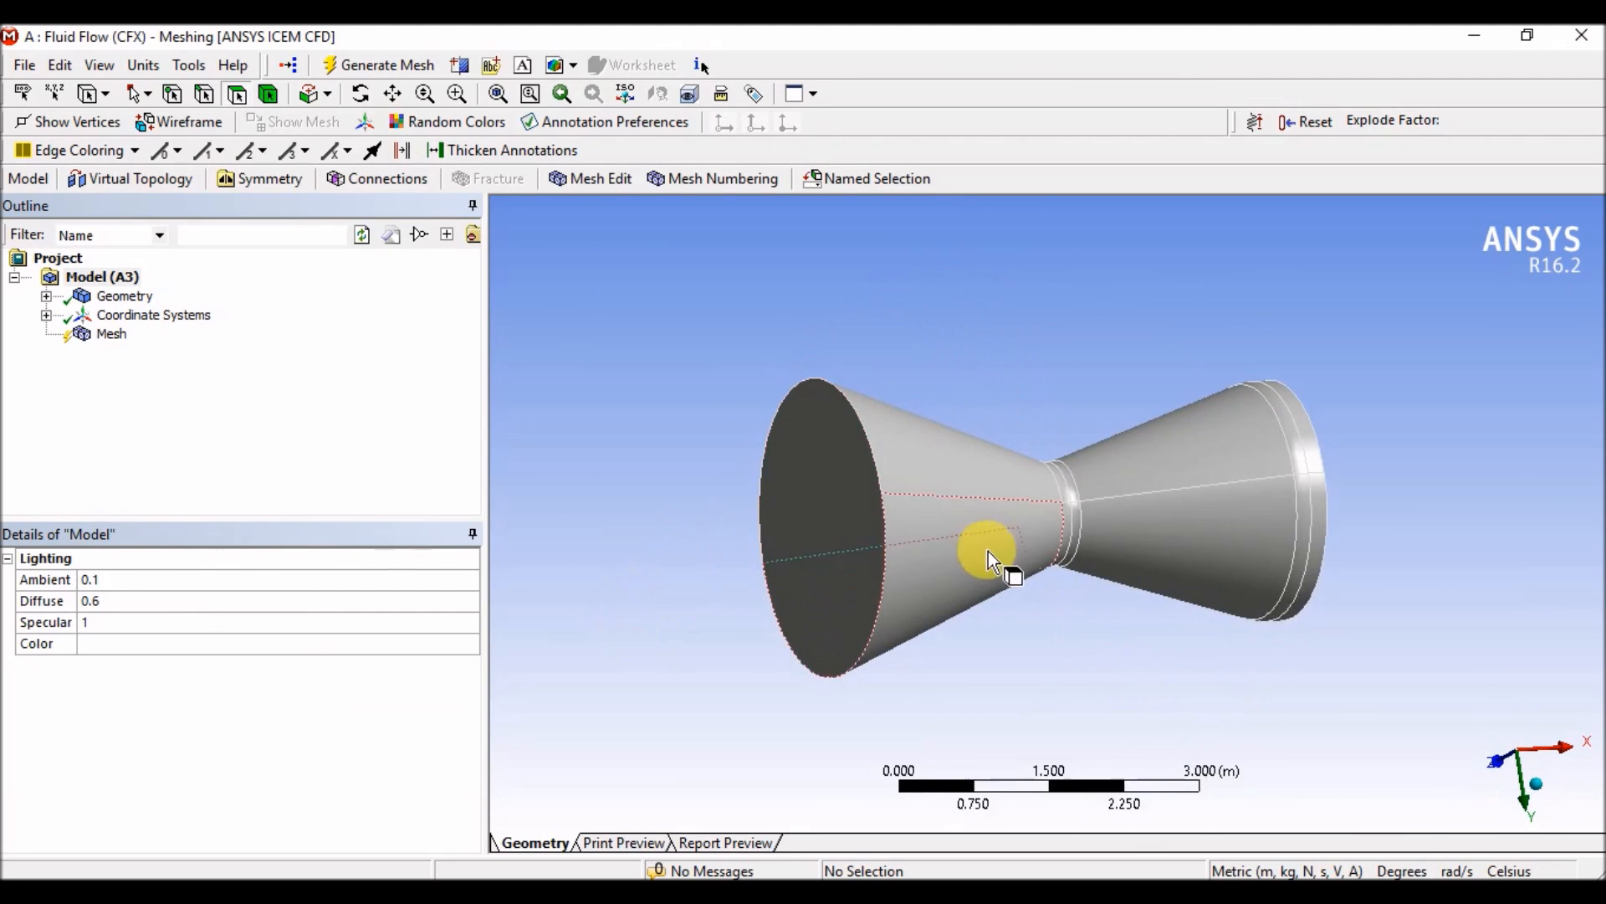
scroll(1029, 527, "up", 4)
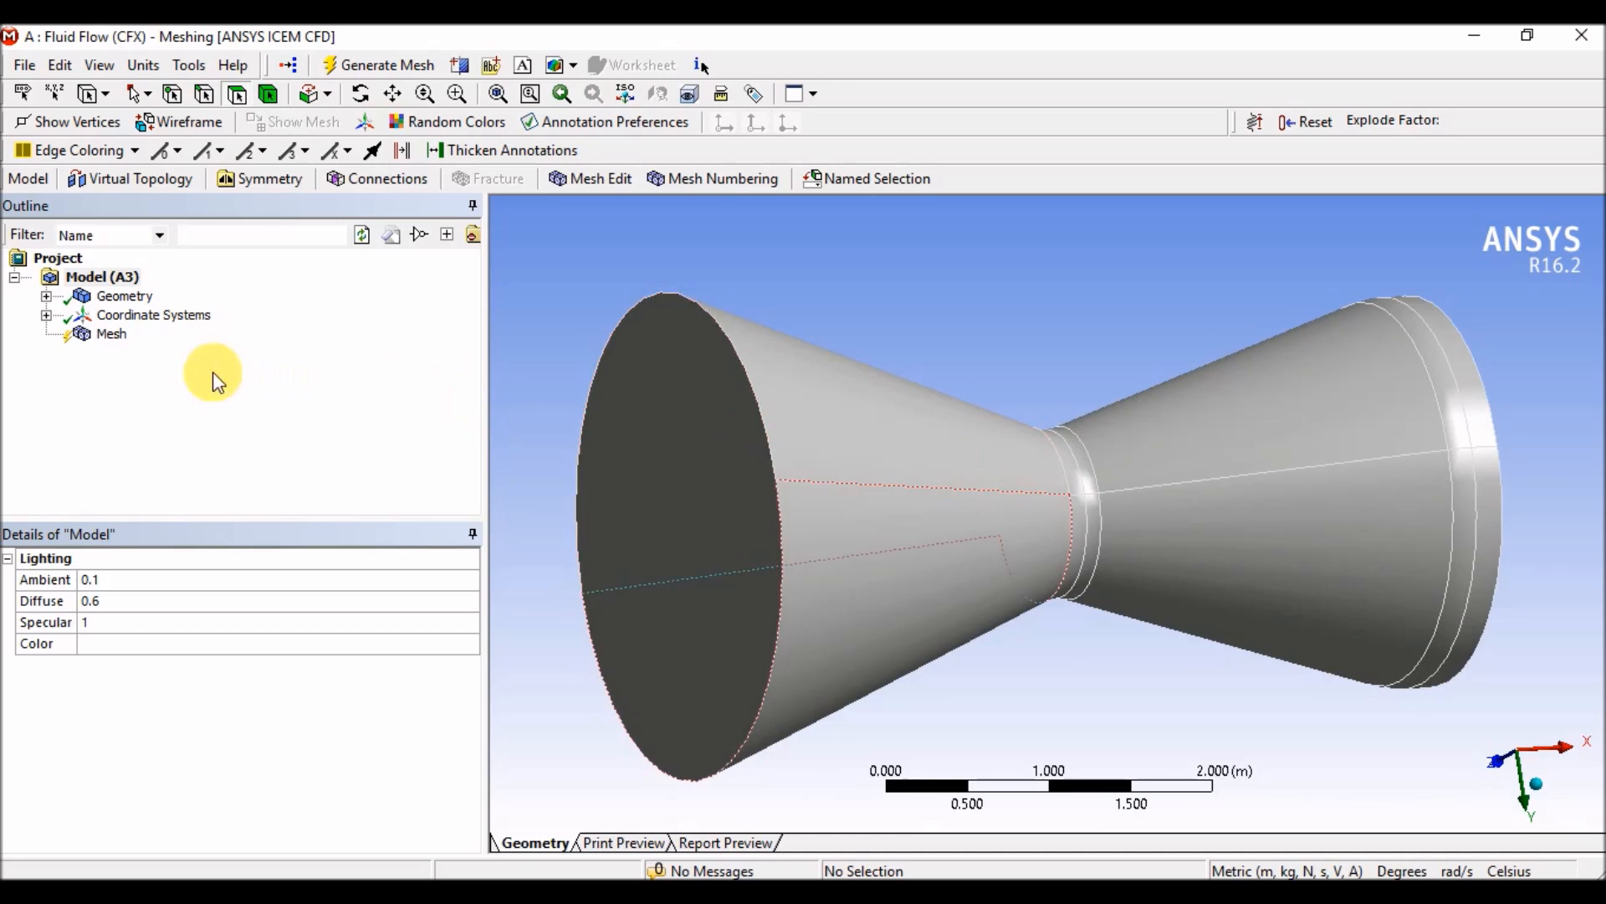
Insert a mesh method control, leave it as Automatic, and scope it to the nozzle body
scroll(961, 369, "down", 2)
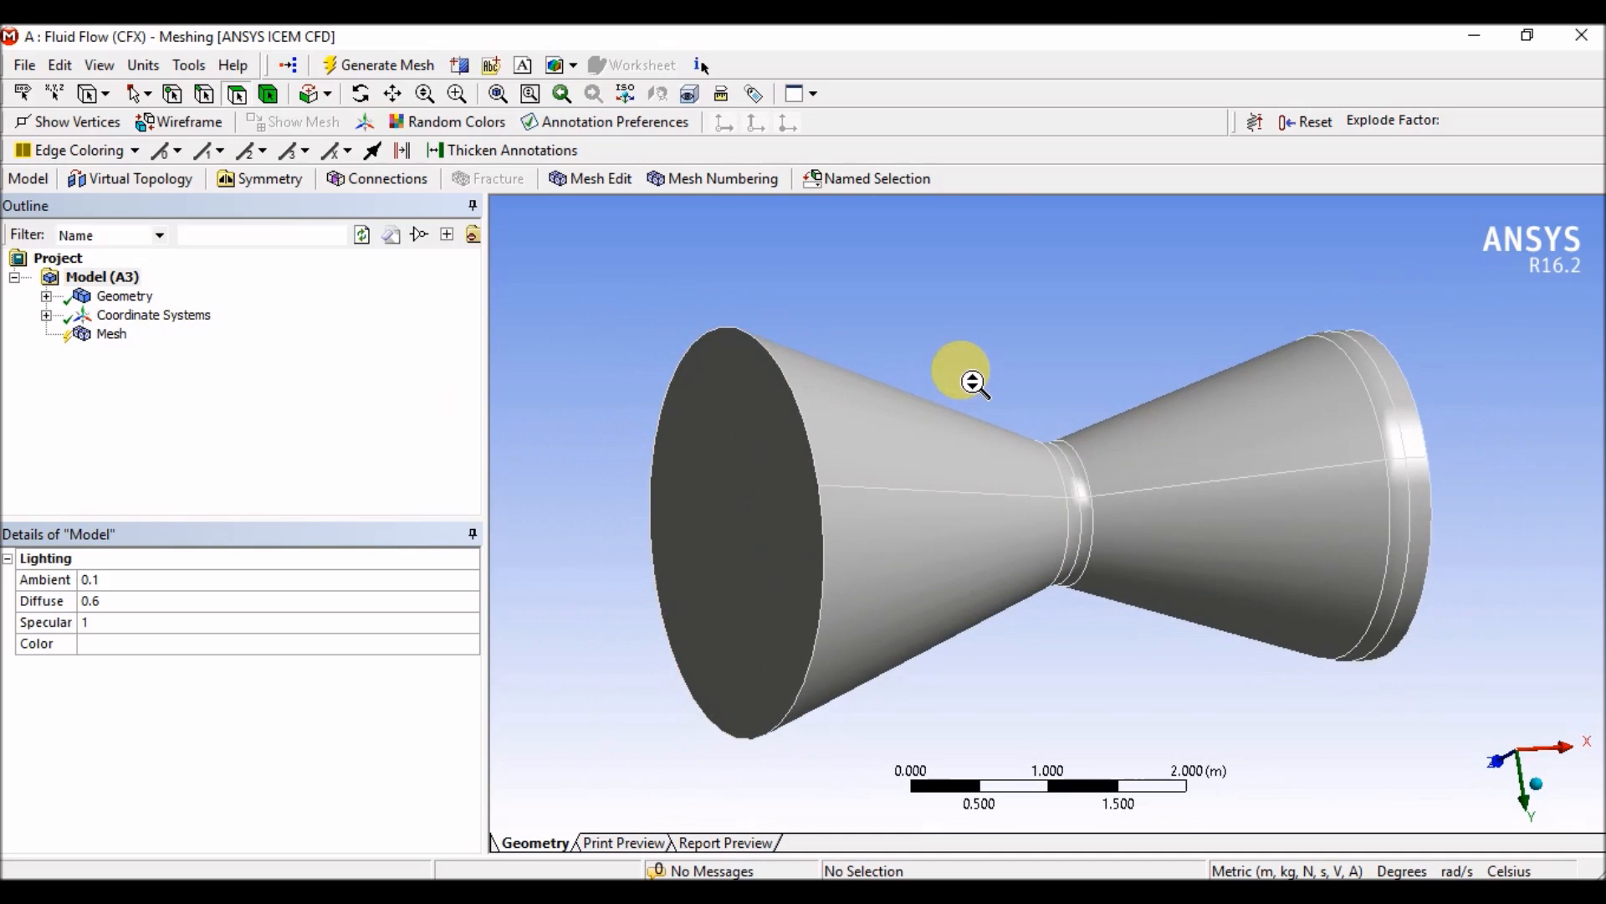
middle_click_drag(774, 407, 711, 390)
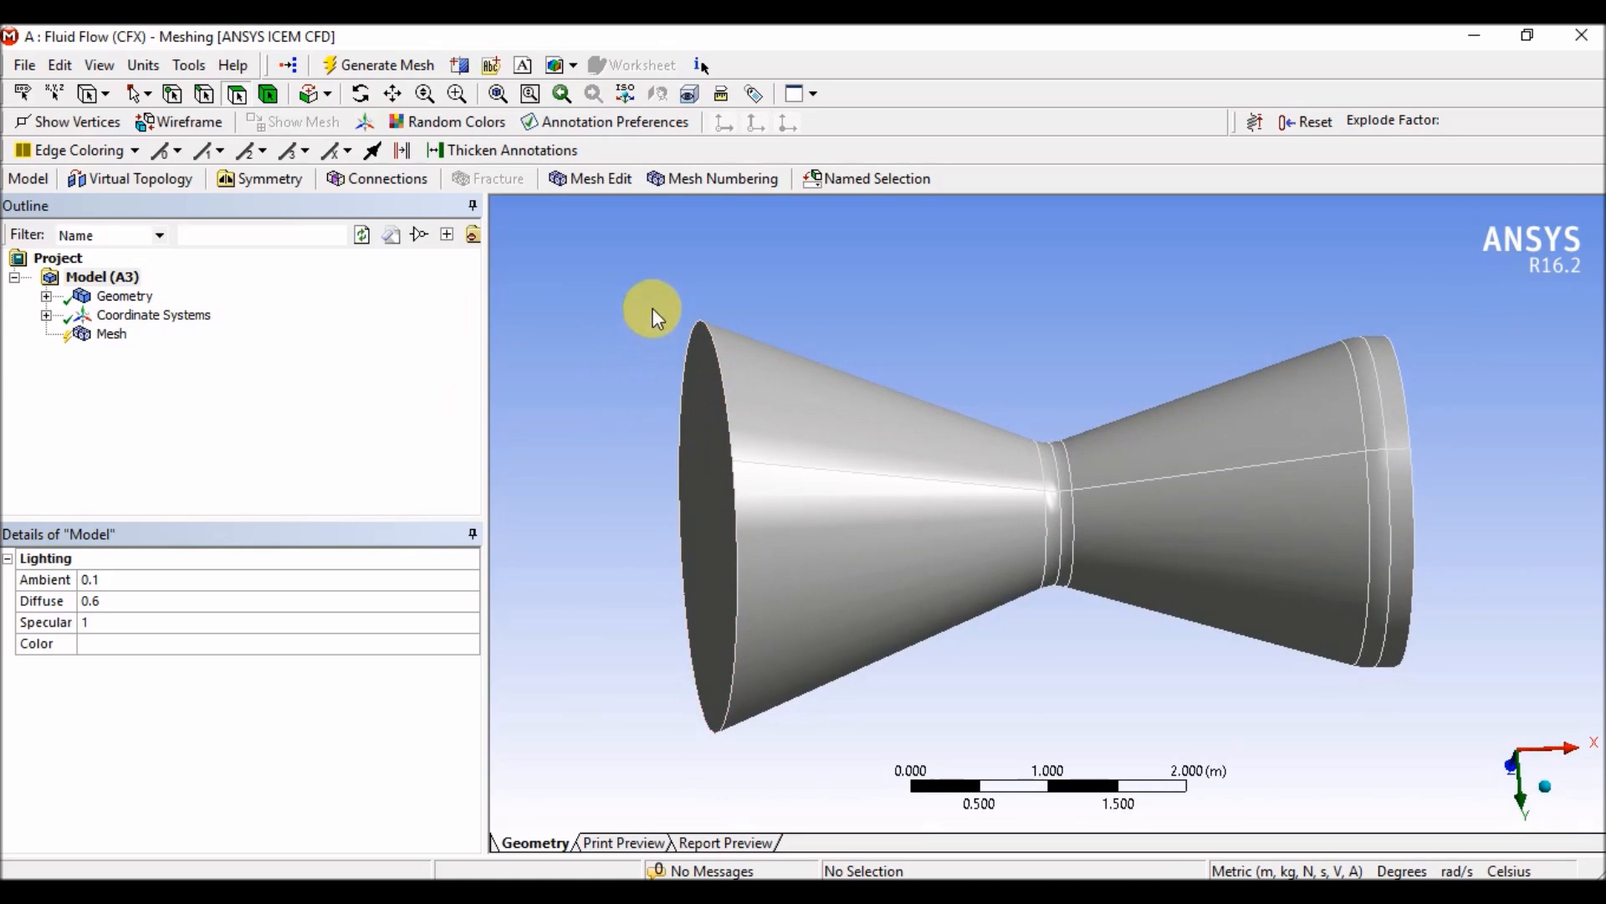
left_click(125, 336)
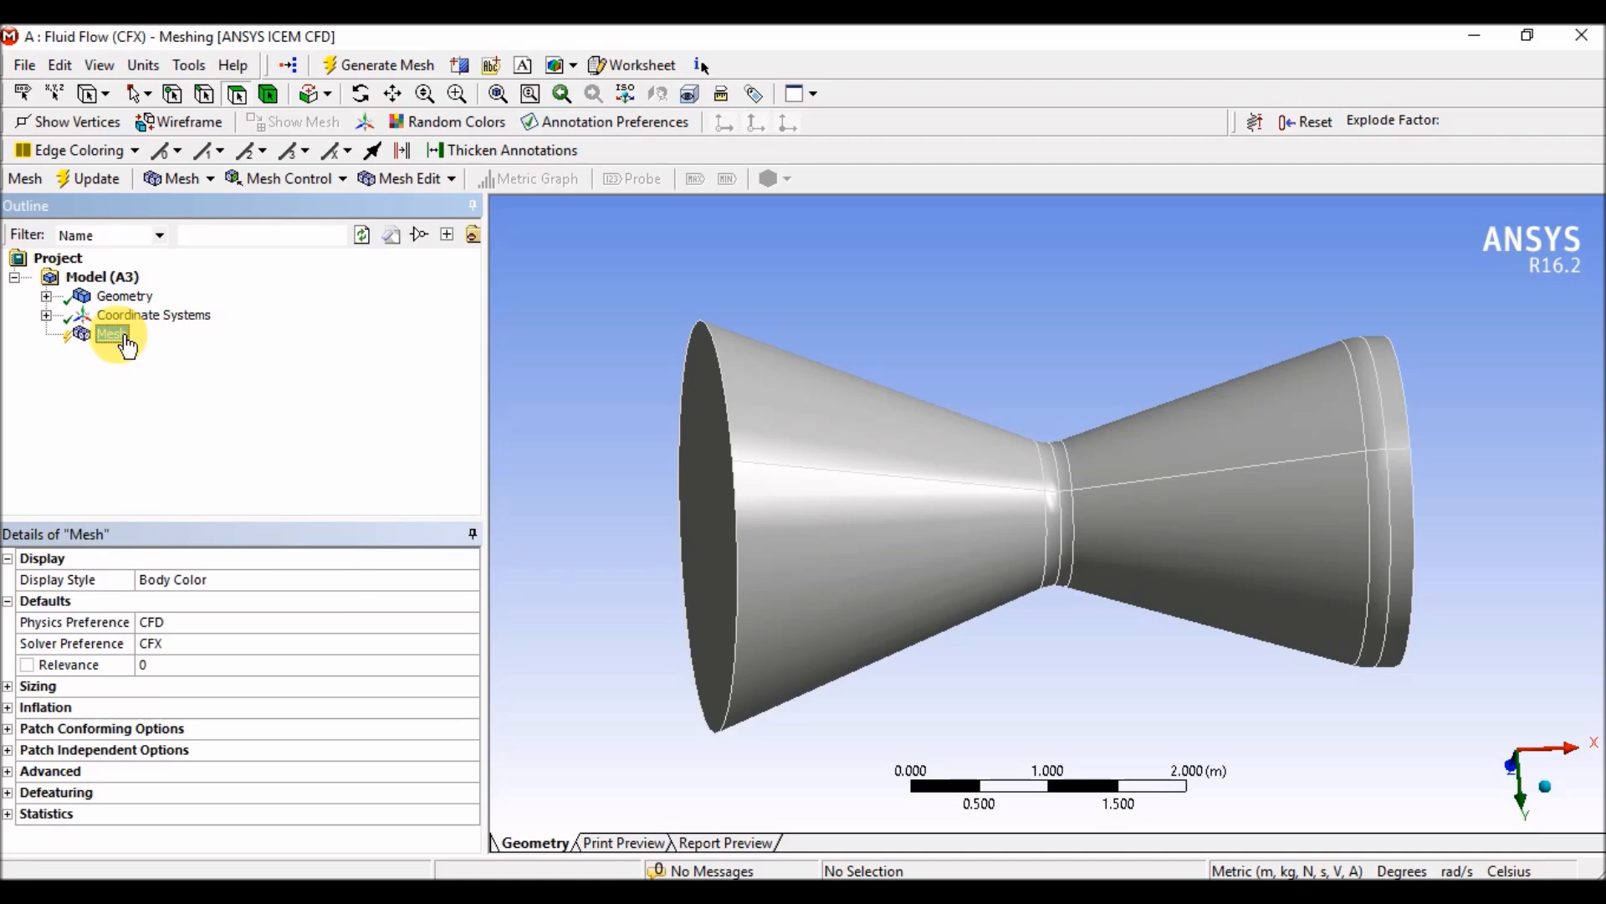
right_click(123, 338)
mouse_move(172, 350)
left_click(385, 351)
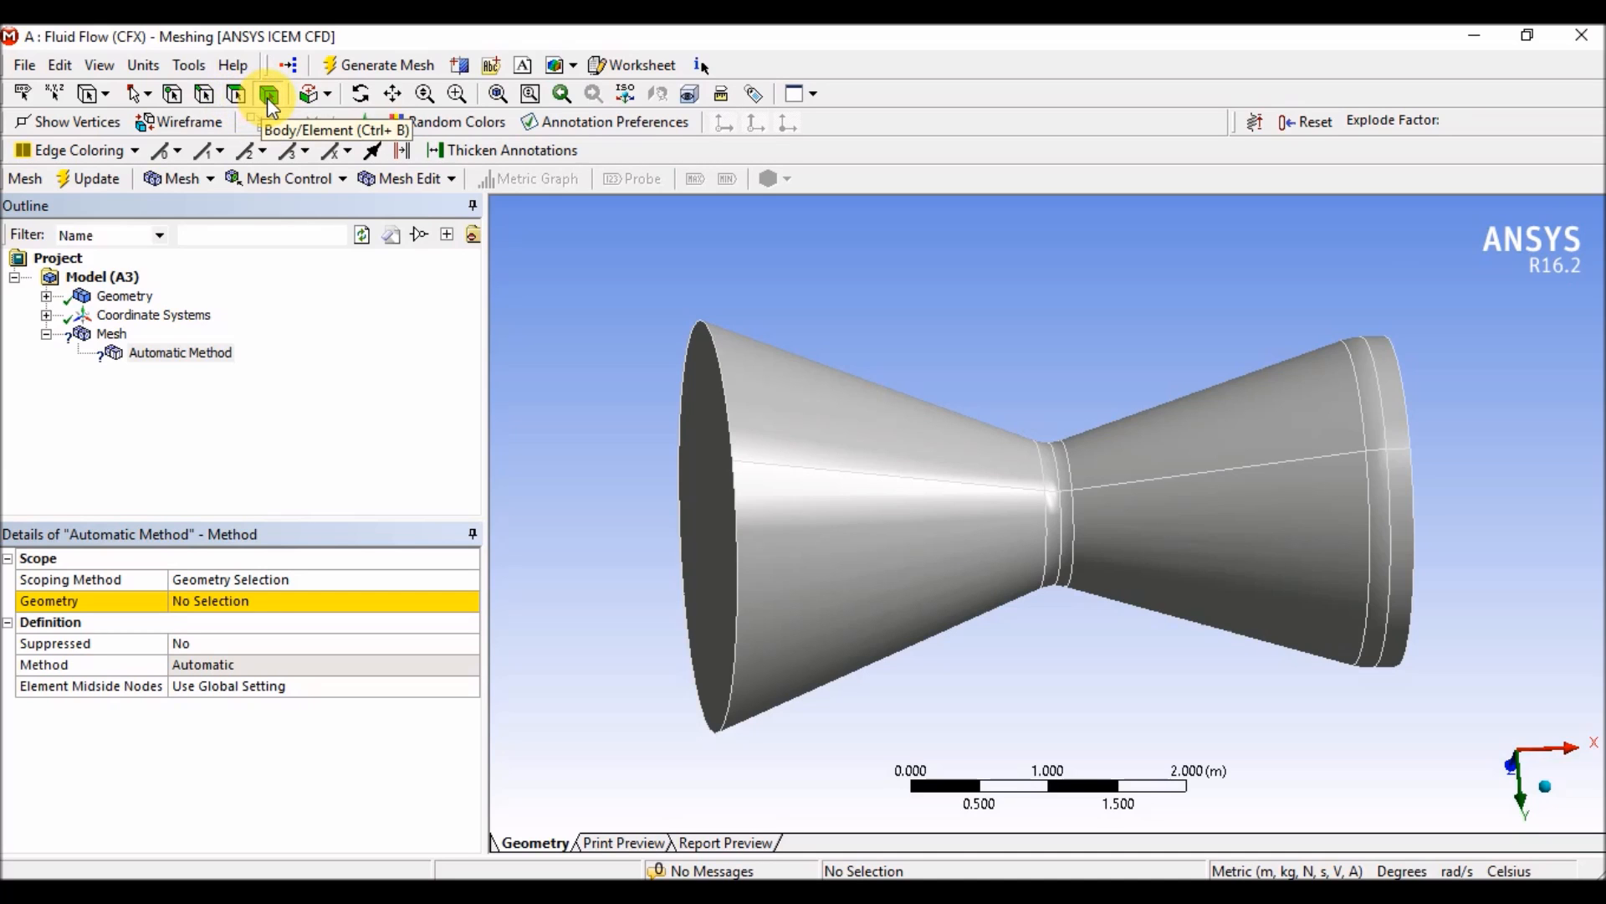
left_click(825, 394)
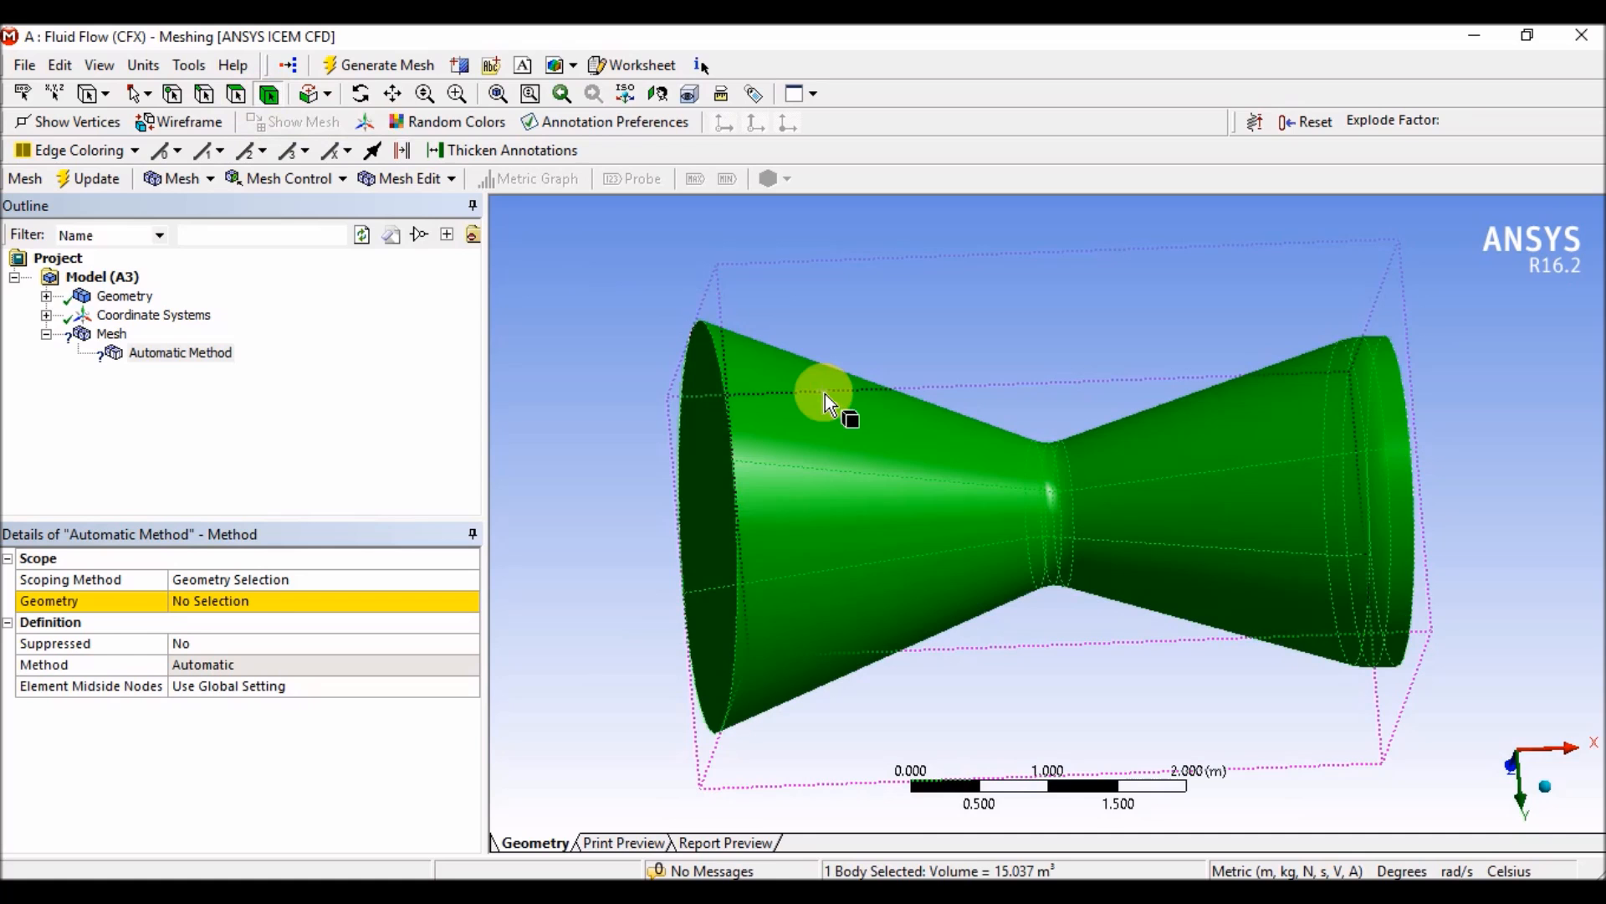
left_click(203, 601)
left_click(203, 595)
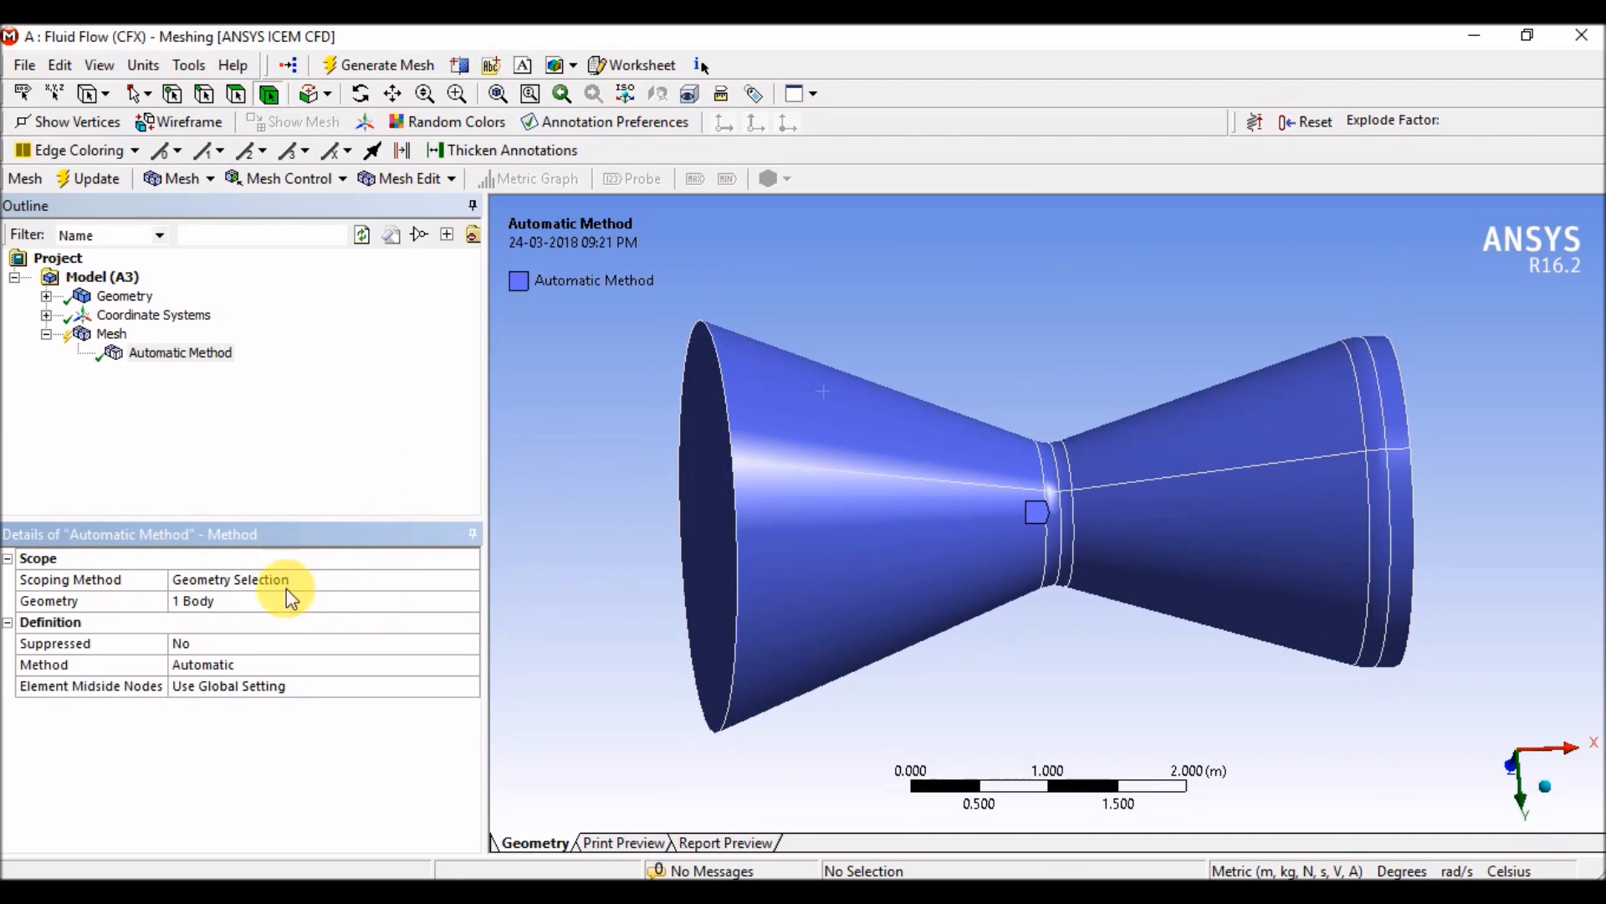
Select both semicircular edges bounding the face at the nozzle's wider end
middle_click_drag(940, 393, 990, 479)
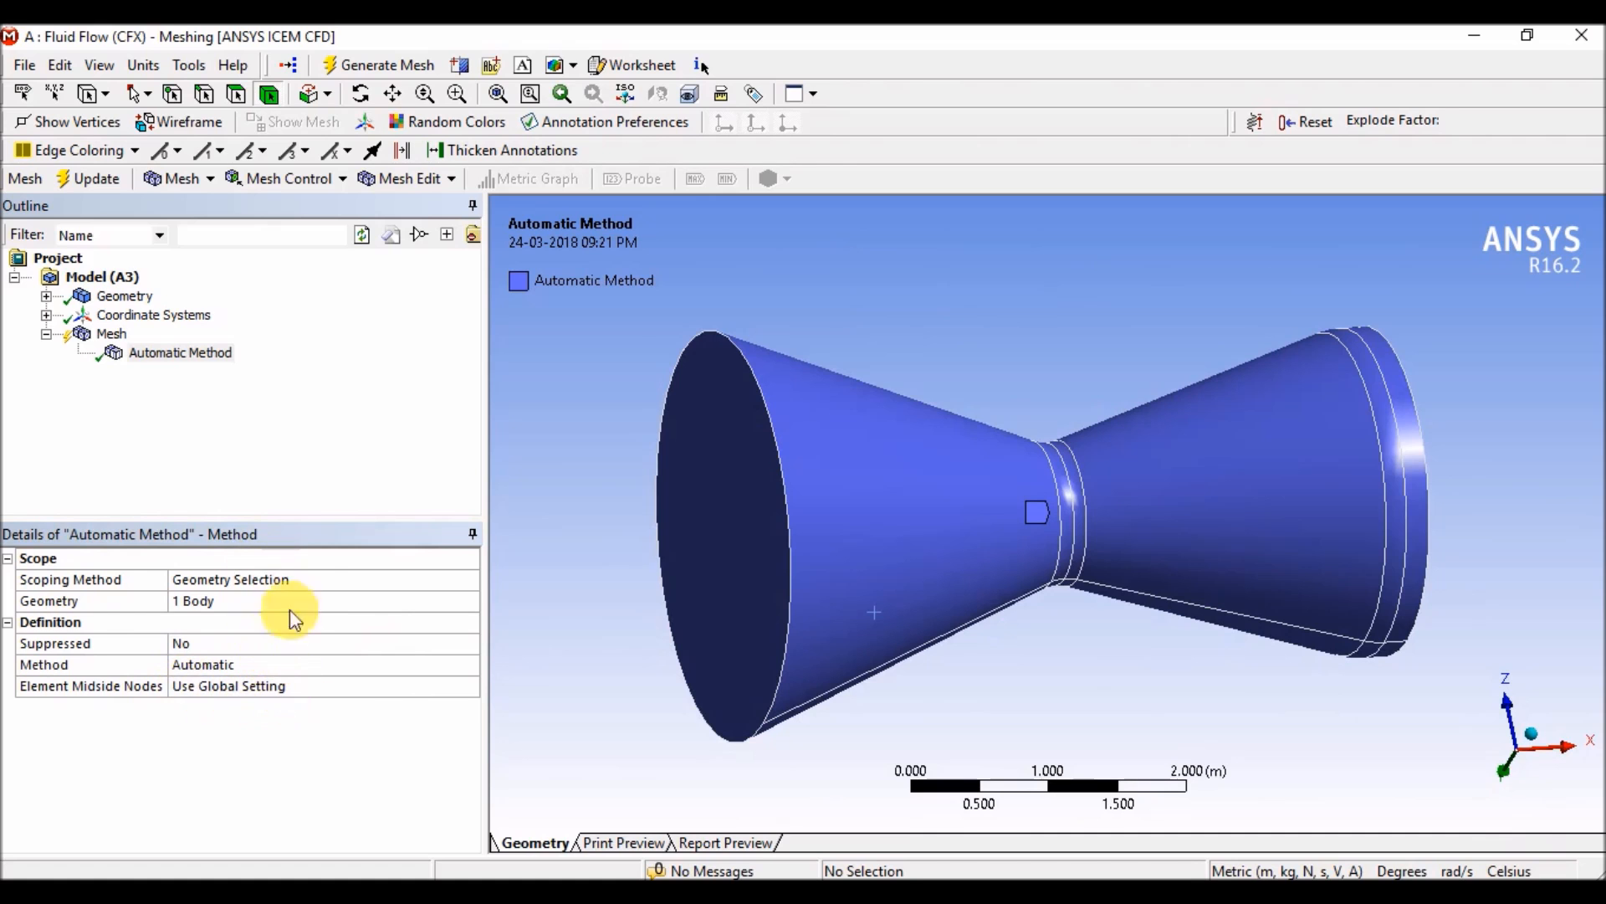
middle_click_drag(943, 323, 971, 441)
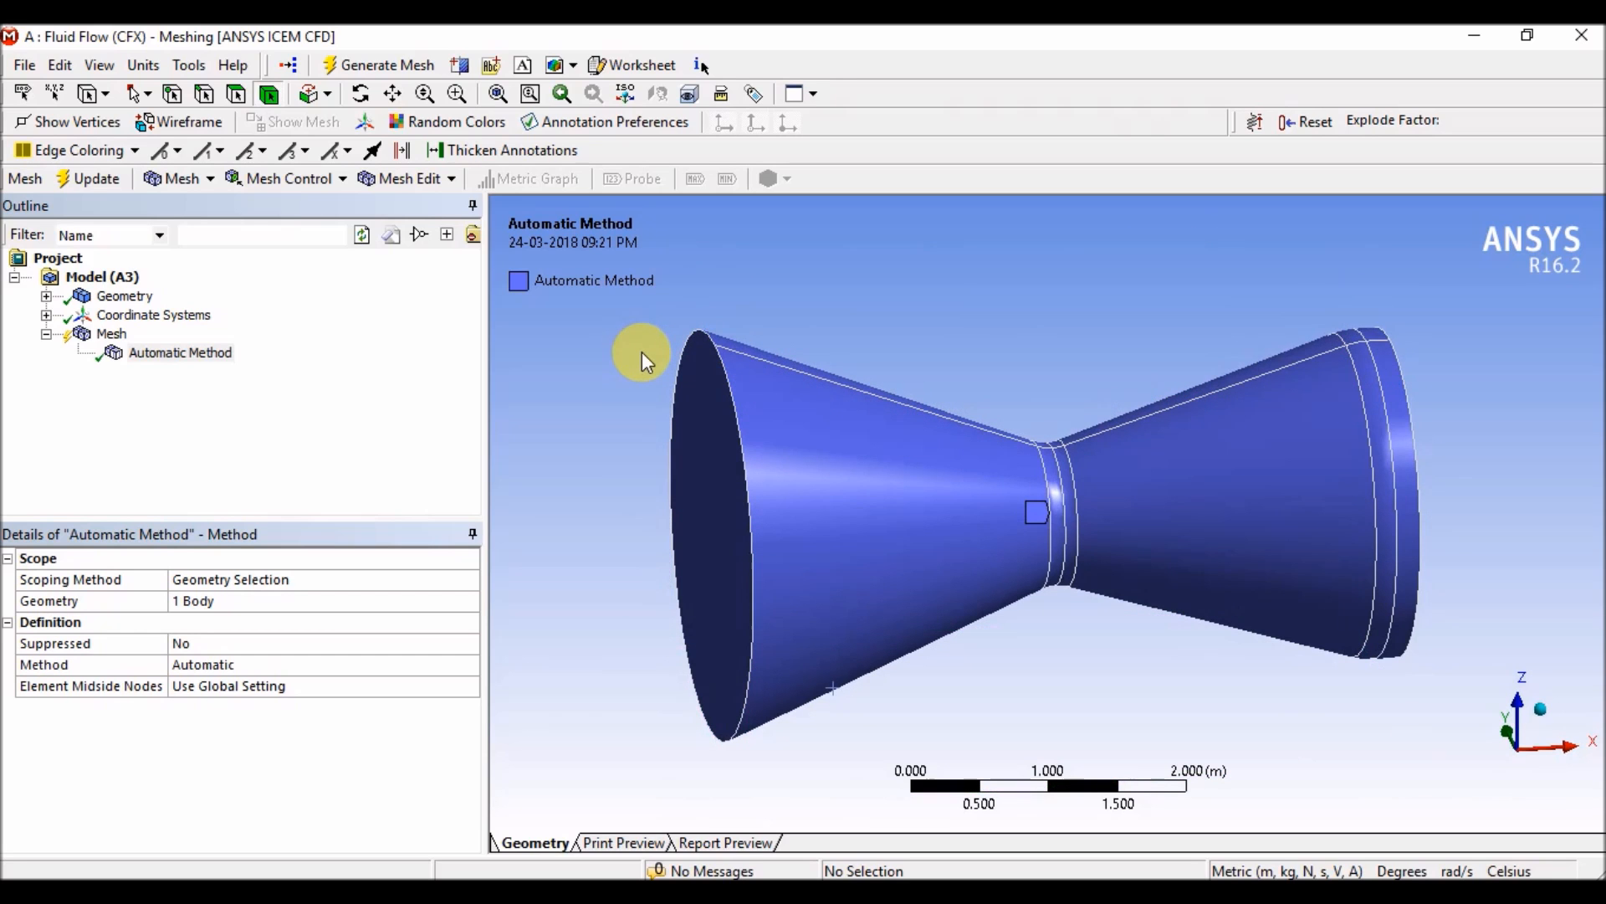
middle_click_drag(707, 369, 775, 353)
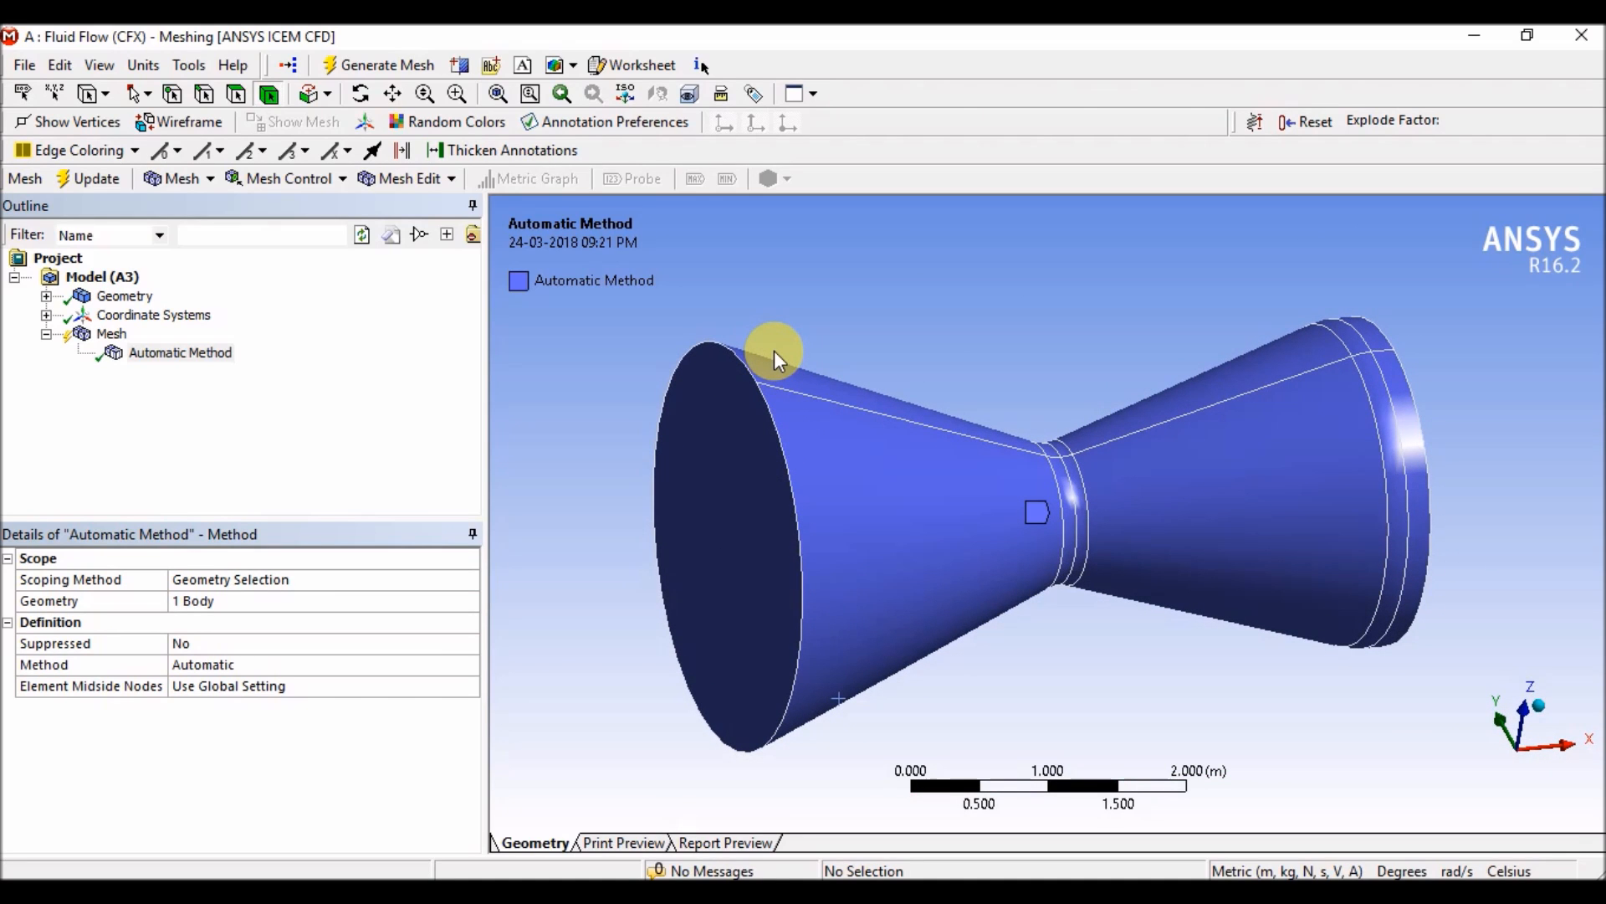
middle_click_drag(774, 349, 830, 343)
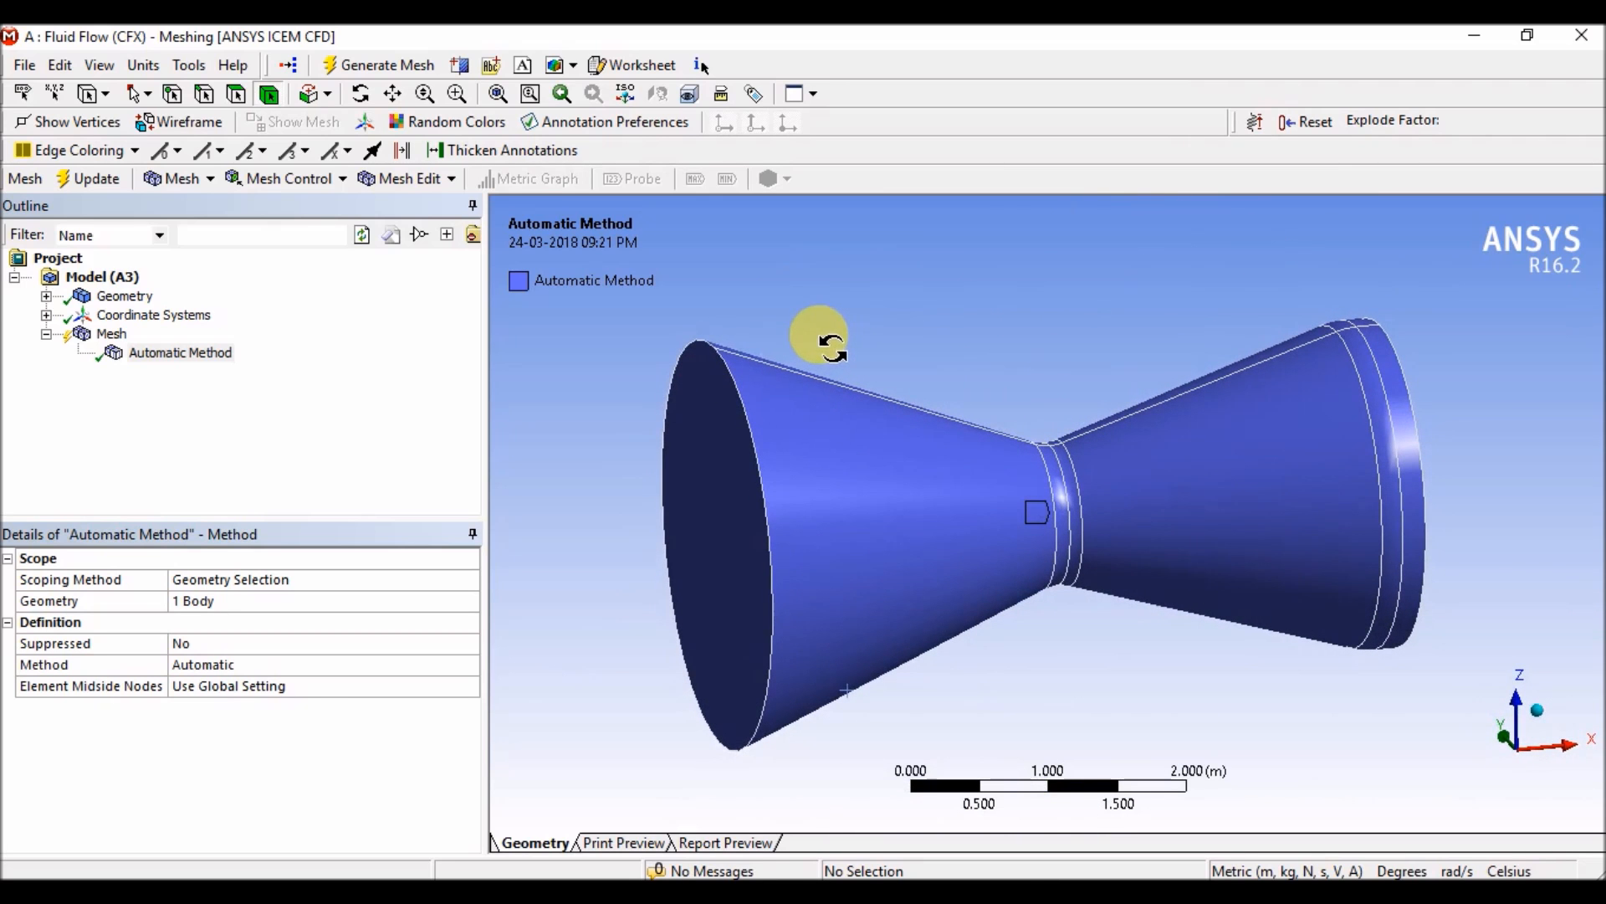
left_click(214, 94)
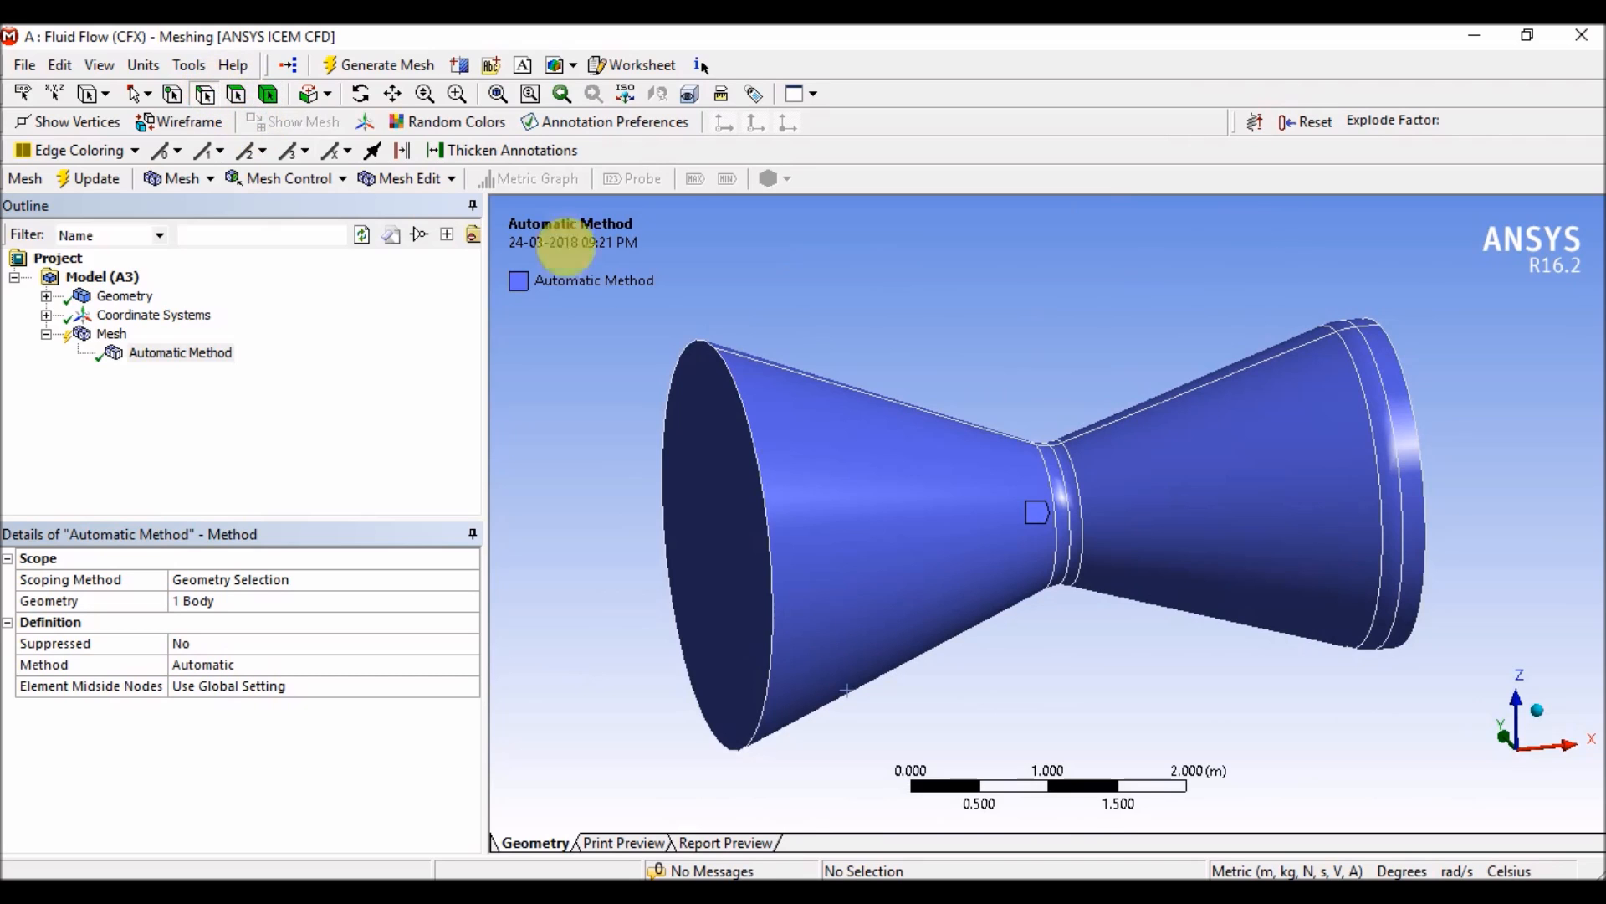
left_click(679, 365)
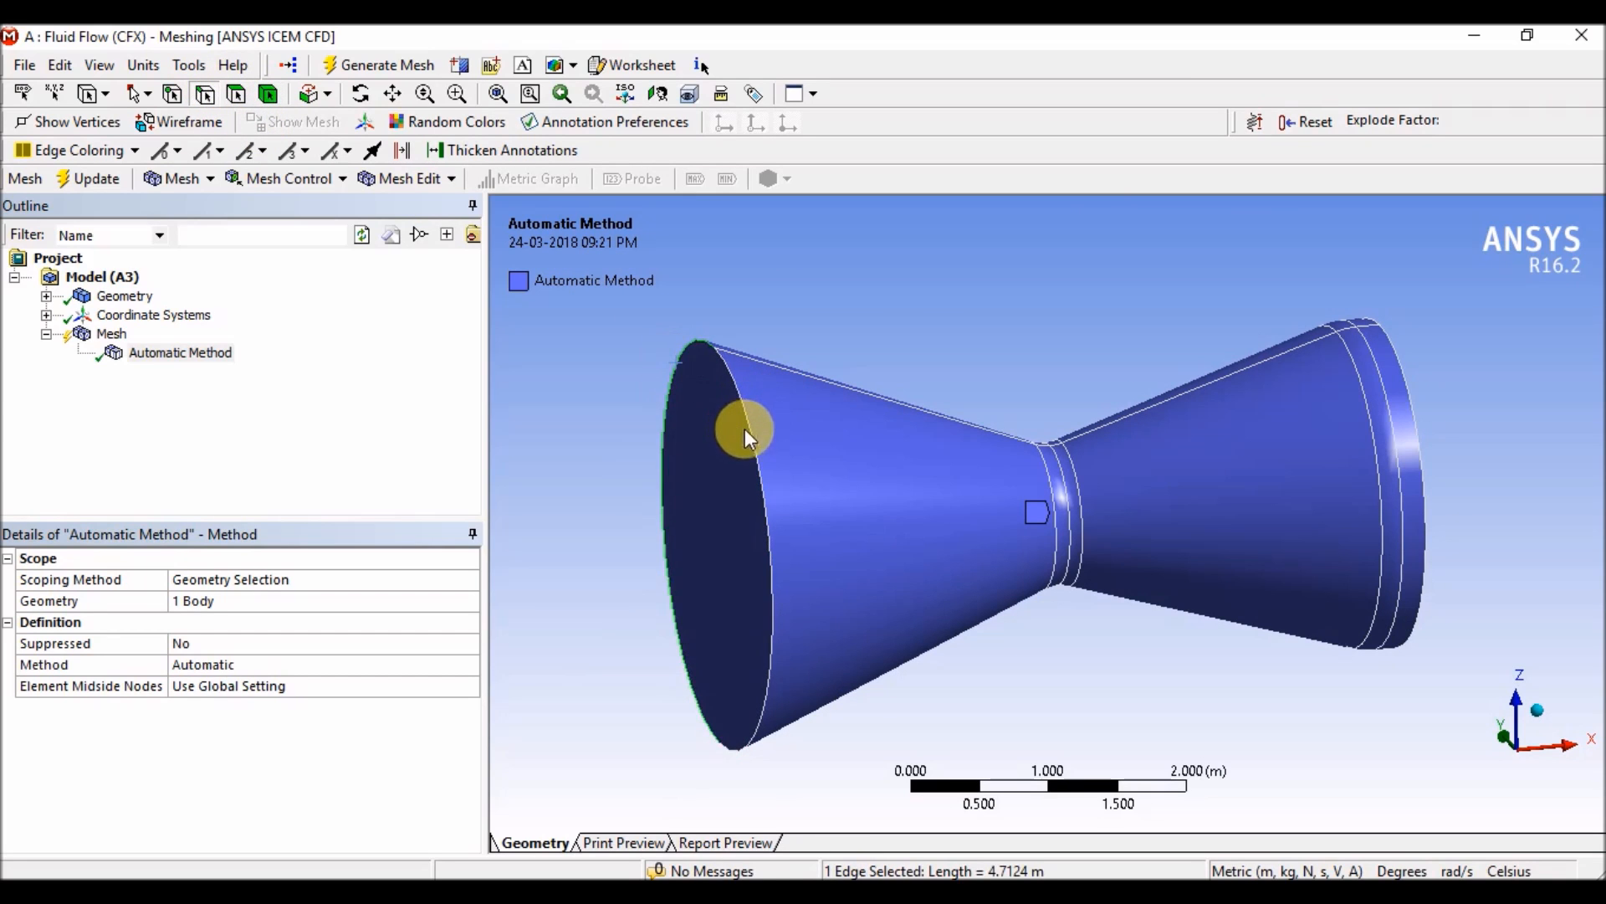
left_click(748, 432, "ctrl")
Add the seam edges along one side of the nozzle to the selection, covering both cones and the short throat segments
scroll(931, 421, "up", 3)
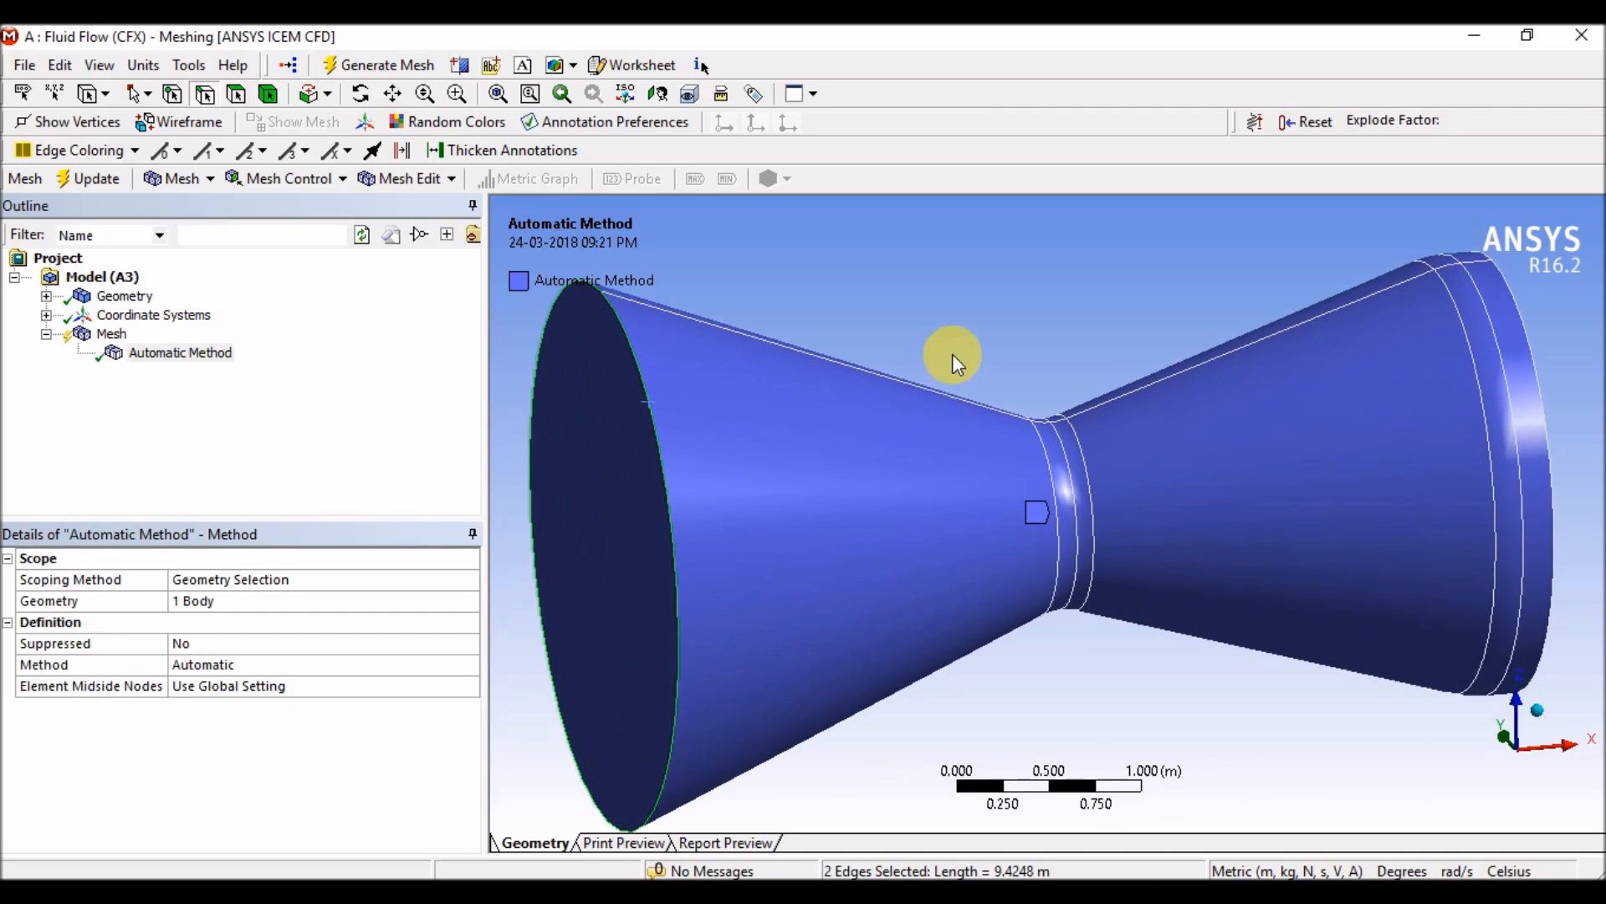
left_click(887, 380, "ctrl")
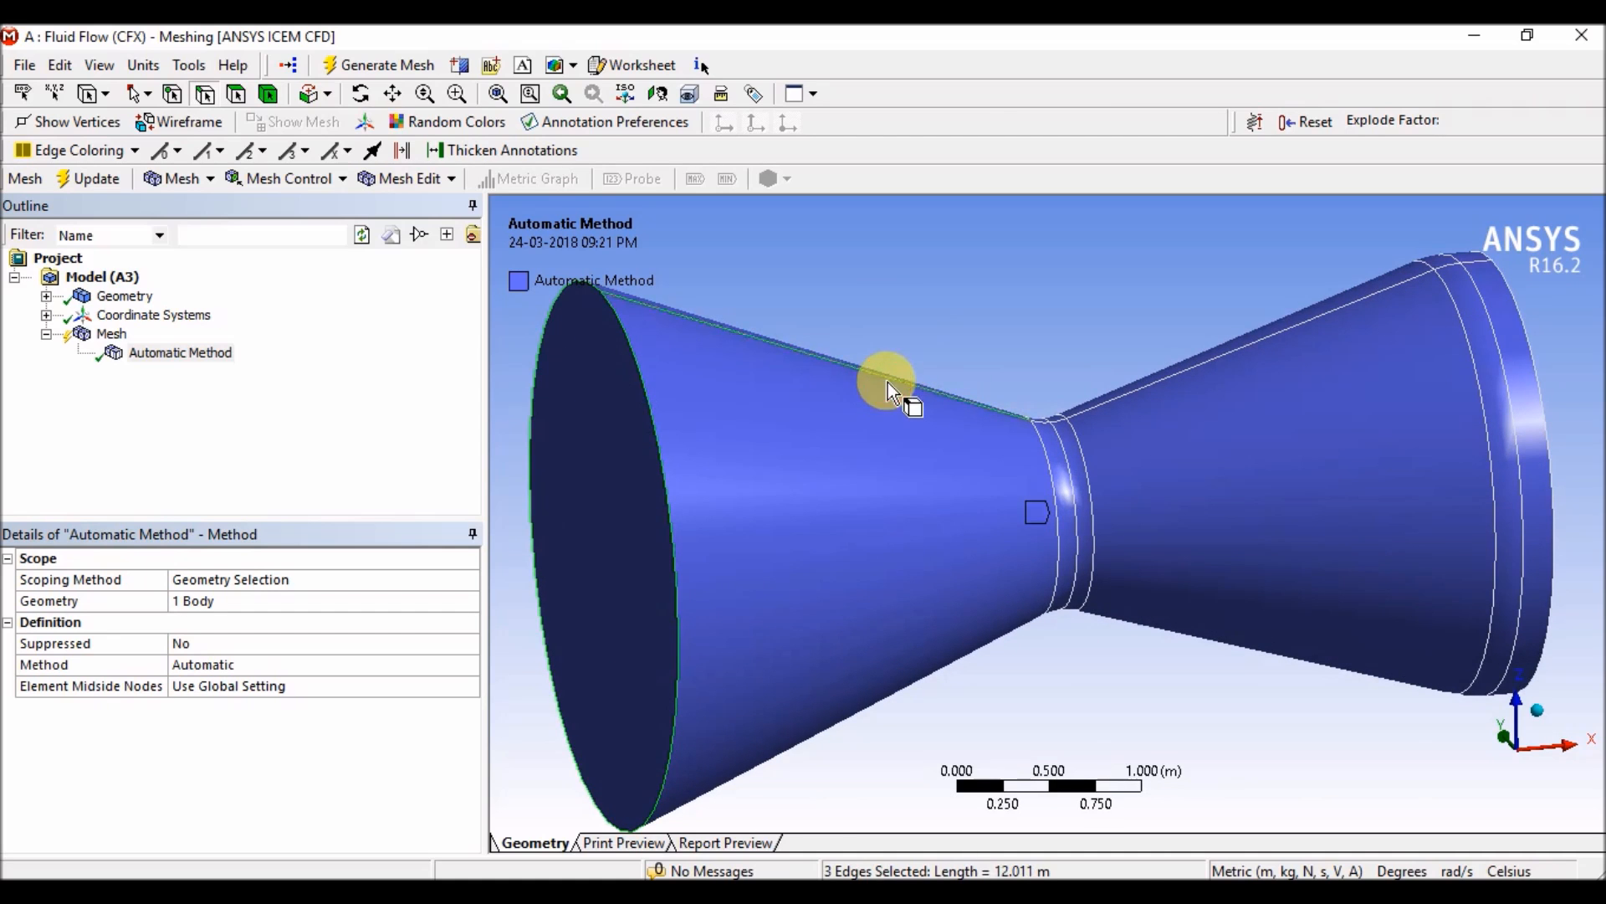
left_click(1207, 370, "ctrl")
scroll(1087, 419, "up", 5)
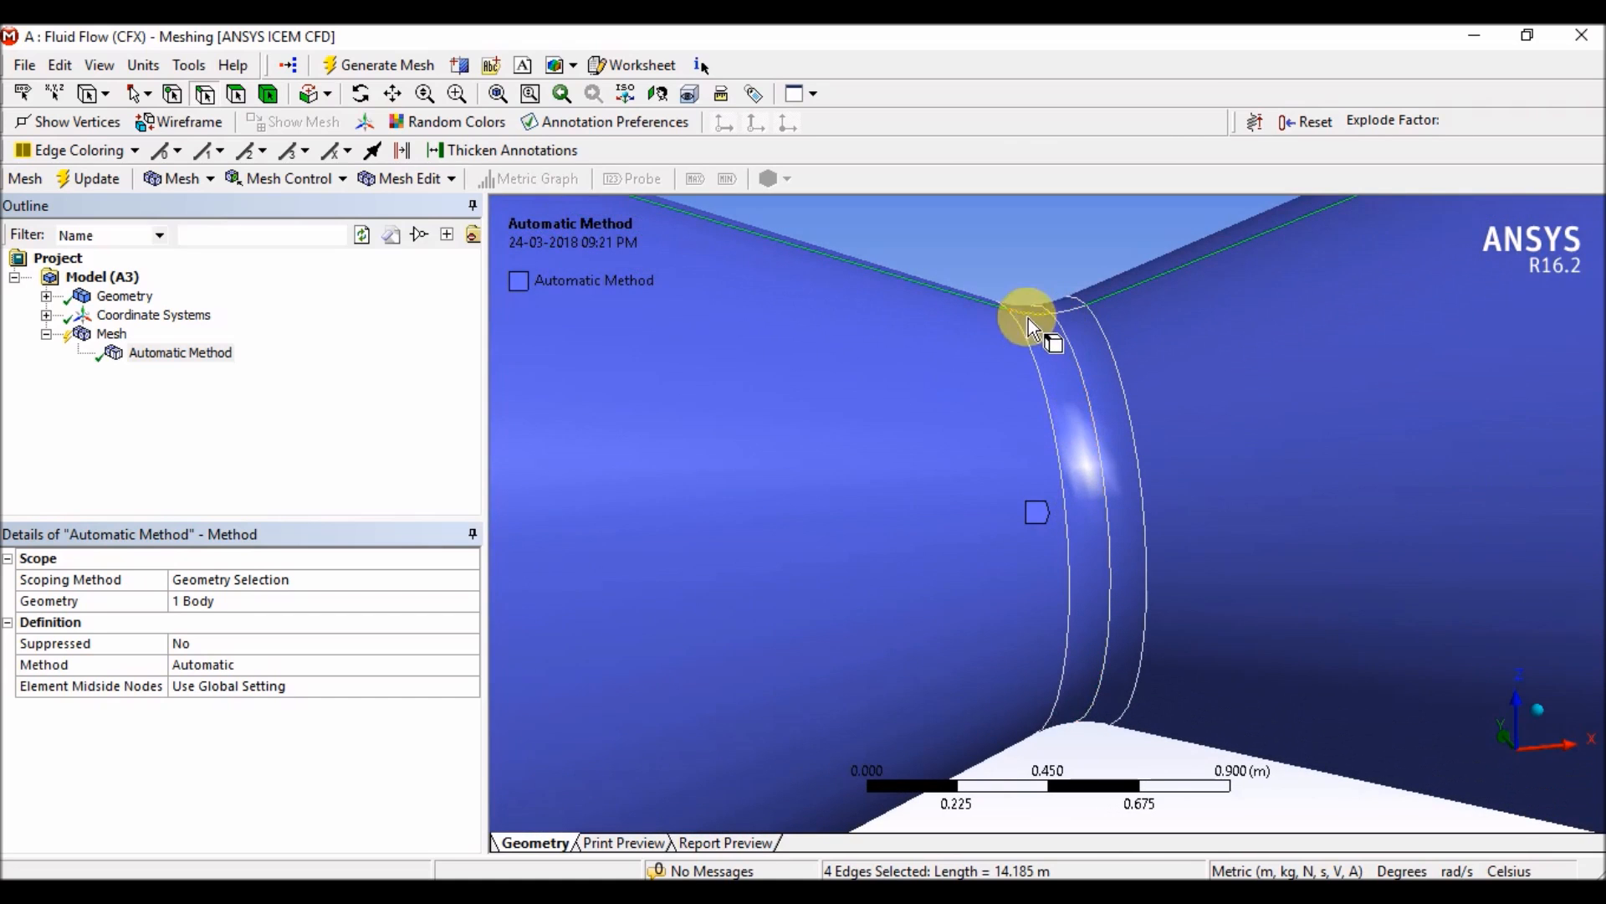
left_click(1028, 317, "ctrl")
left_click(1071, 313, "ctrl")
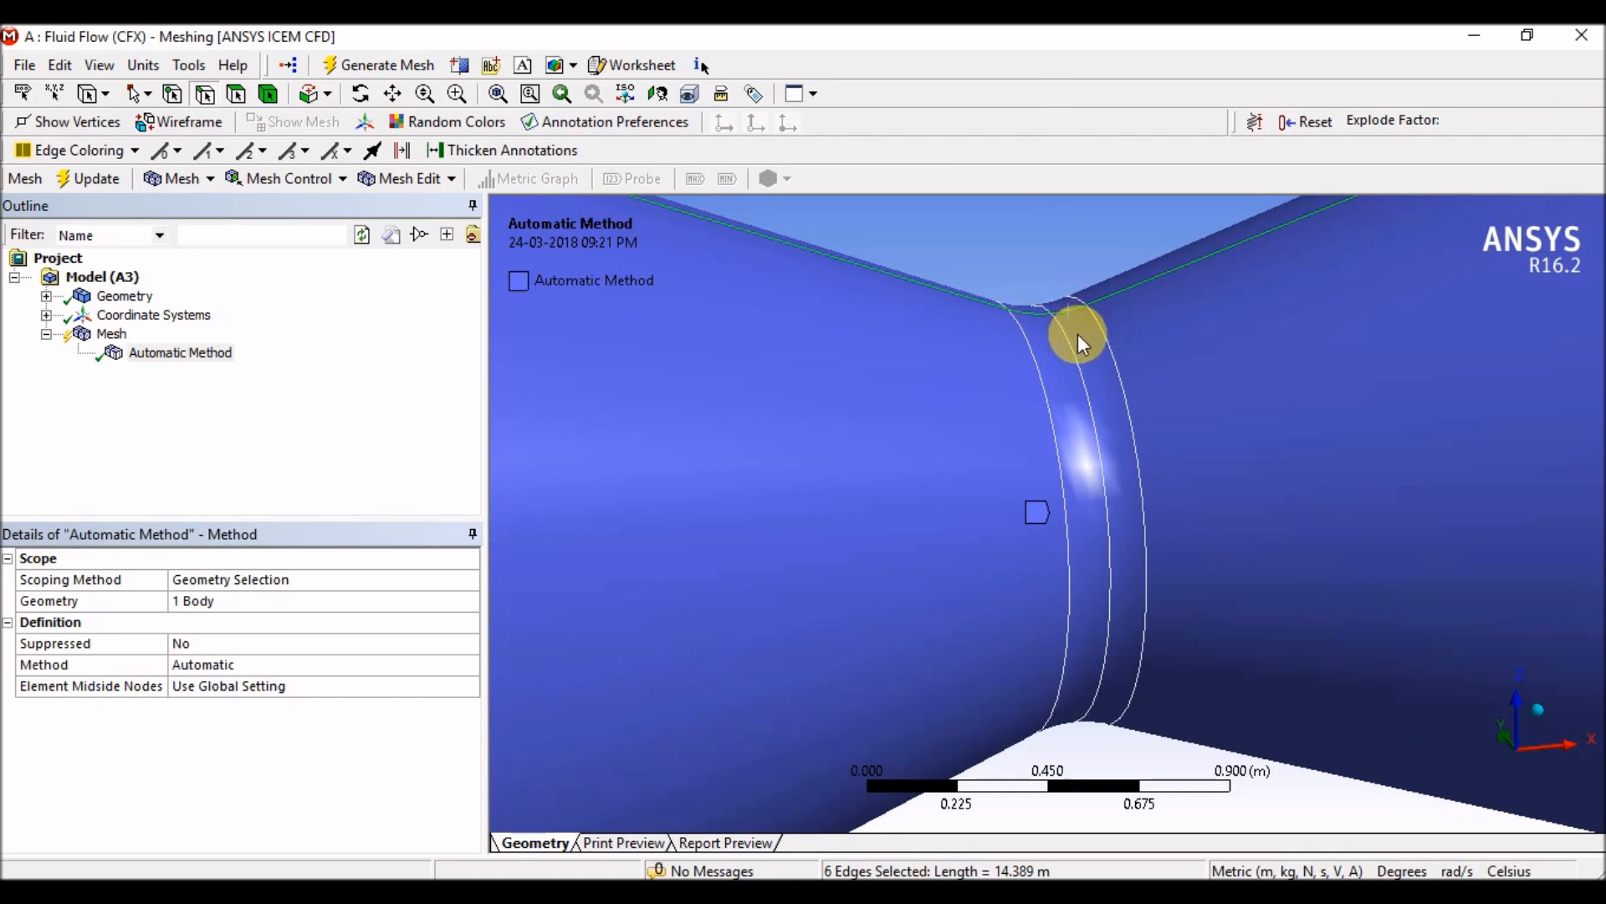
Add the opposite side's seam edges on both cones and across the throat to the edge selection
scroll(1037, 308, "down", 2)
scroll(1050, 333, "down", 3)
middle_click_drag(1208, 667, 1163, 544)
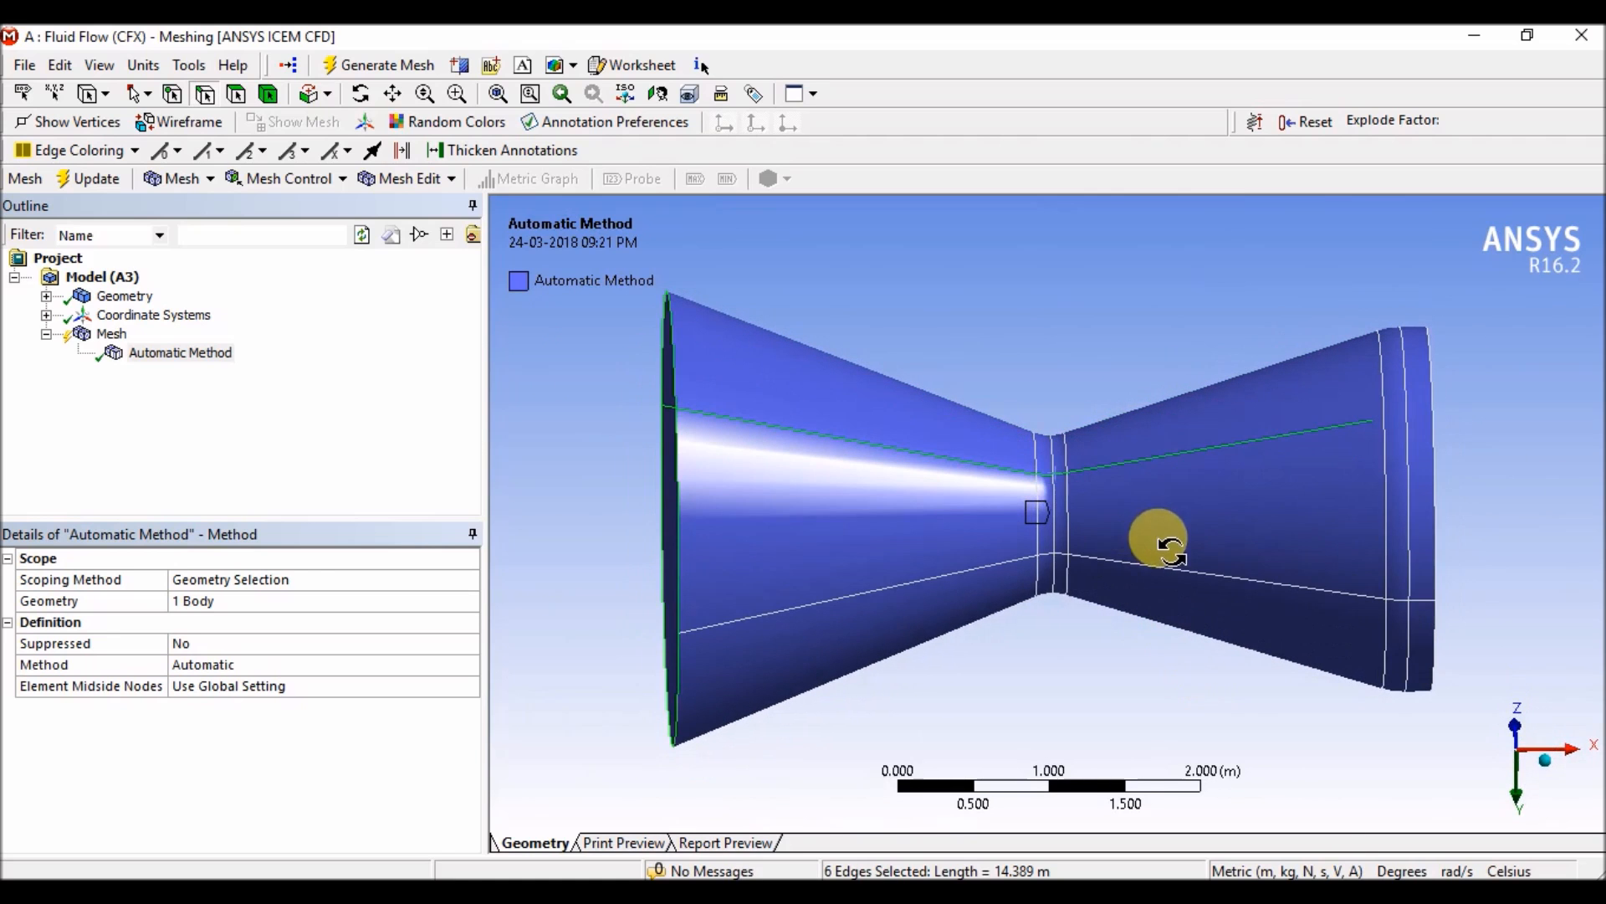
left_click(900, 587, "ctrl")
left_click(1138, 567, "ctrl")
scroll(1059, 584, "up", 3)
scroll(1056, 578, "up", 2)
left_click(1057, 611, "ctrl")
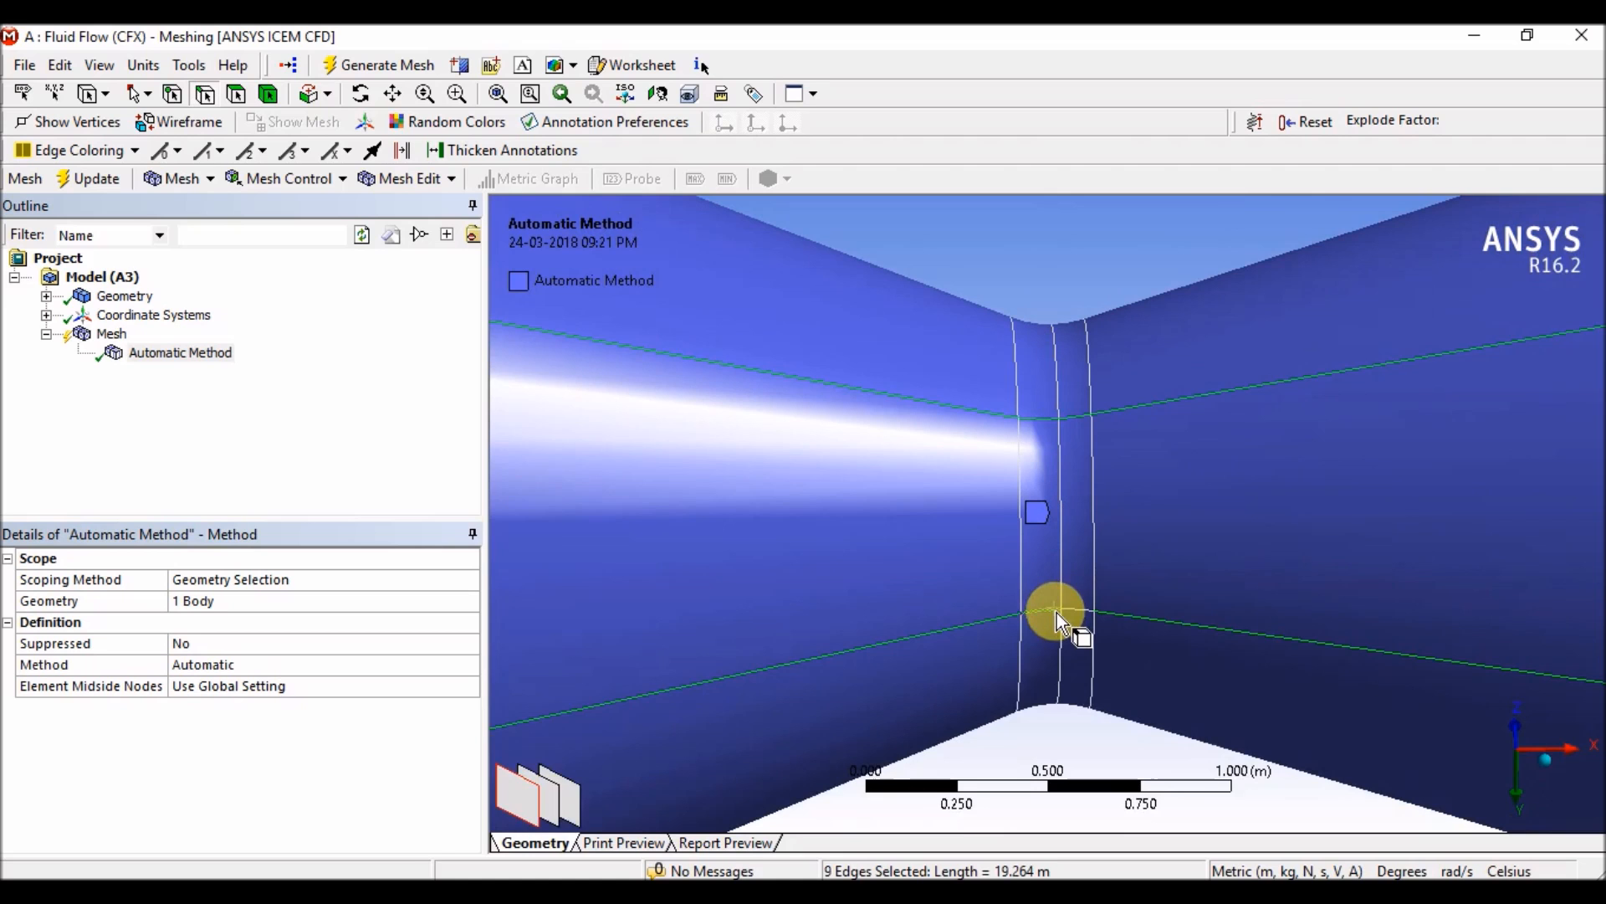
Extend the selection with both semicircular edges of the face at the nozzle's narrower end
scroll(1090, 577, "down", 5)
middle_click_drag(1101, 510, 1162, 509)
scroll(1297, 588, "up", 2)
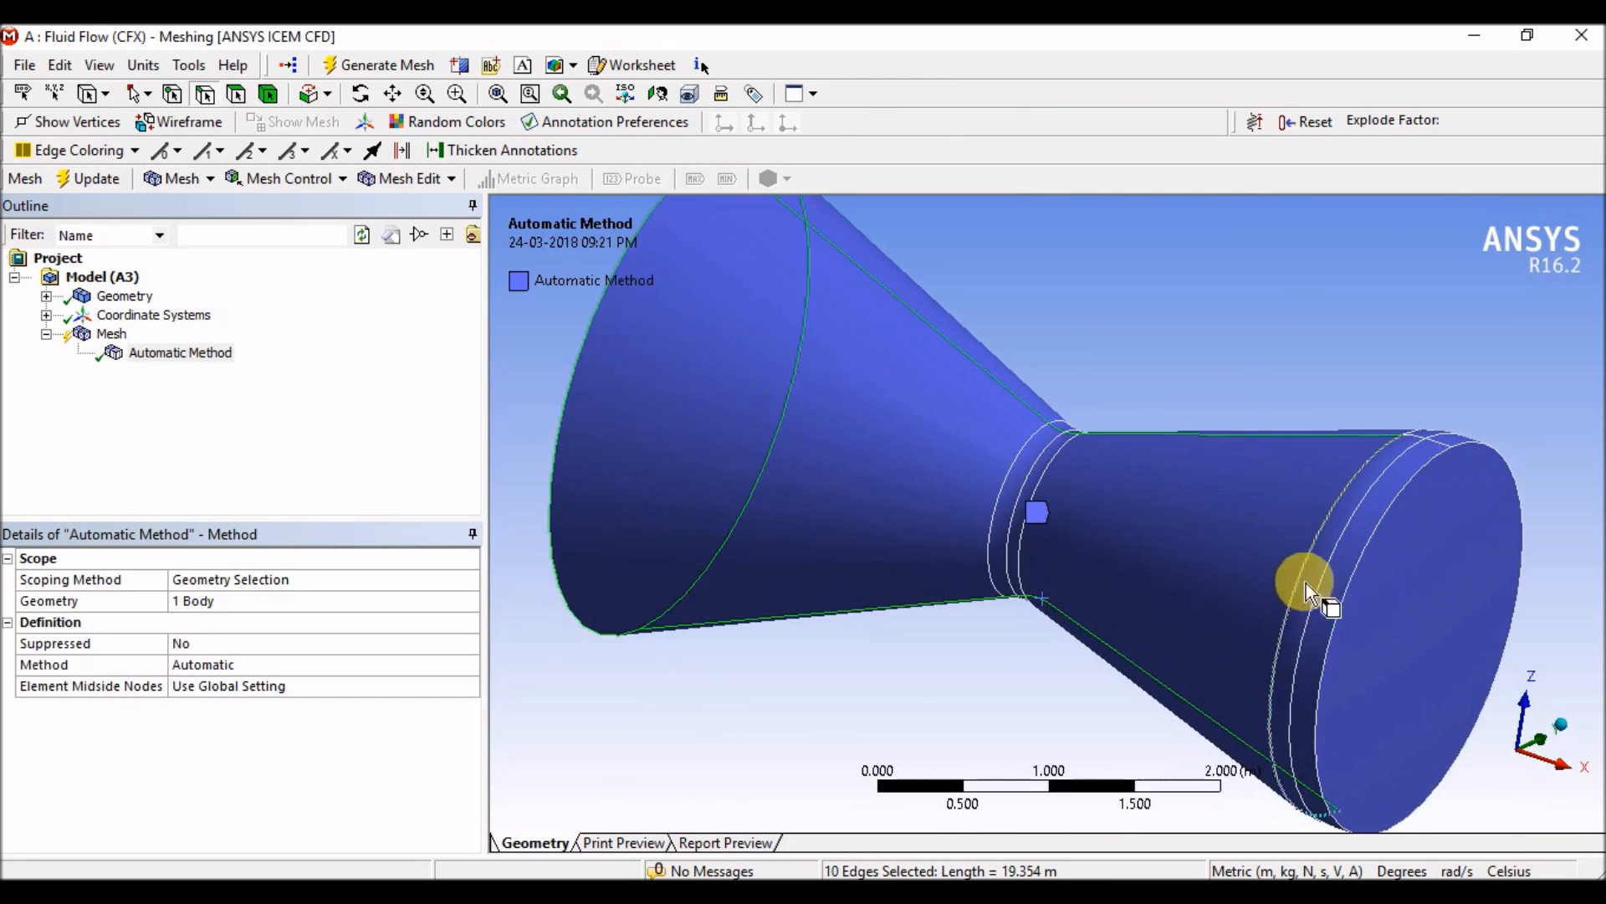
left_click(1472, 450, "ctrl")
left_click(1493, 469, "ctrl")
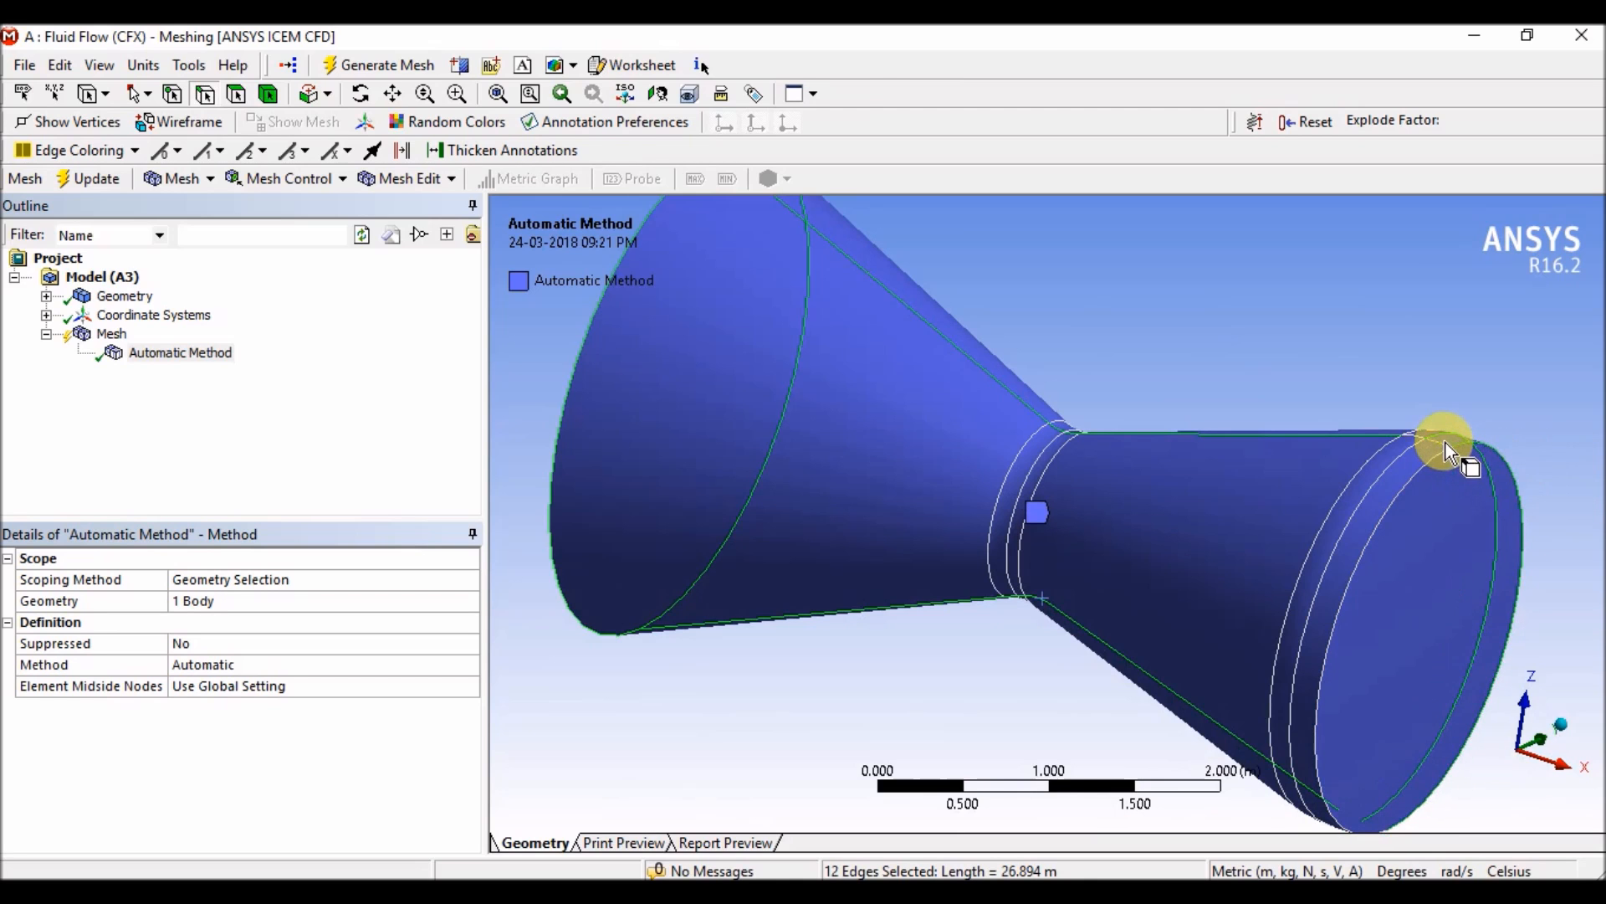
Include the short seam edges on both sides of the narrower end's rim, keeping both semicircular end edges selected
scroll(1453, 441, "up", 3)
middle_click_drag(1463, 452, 1128, 431, "ctrl")
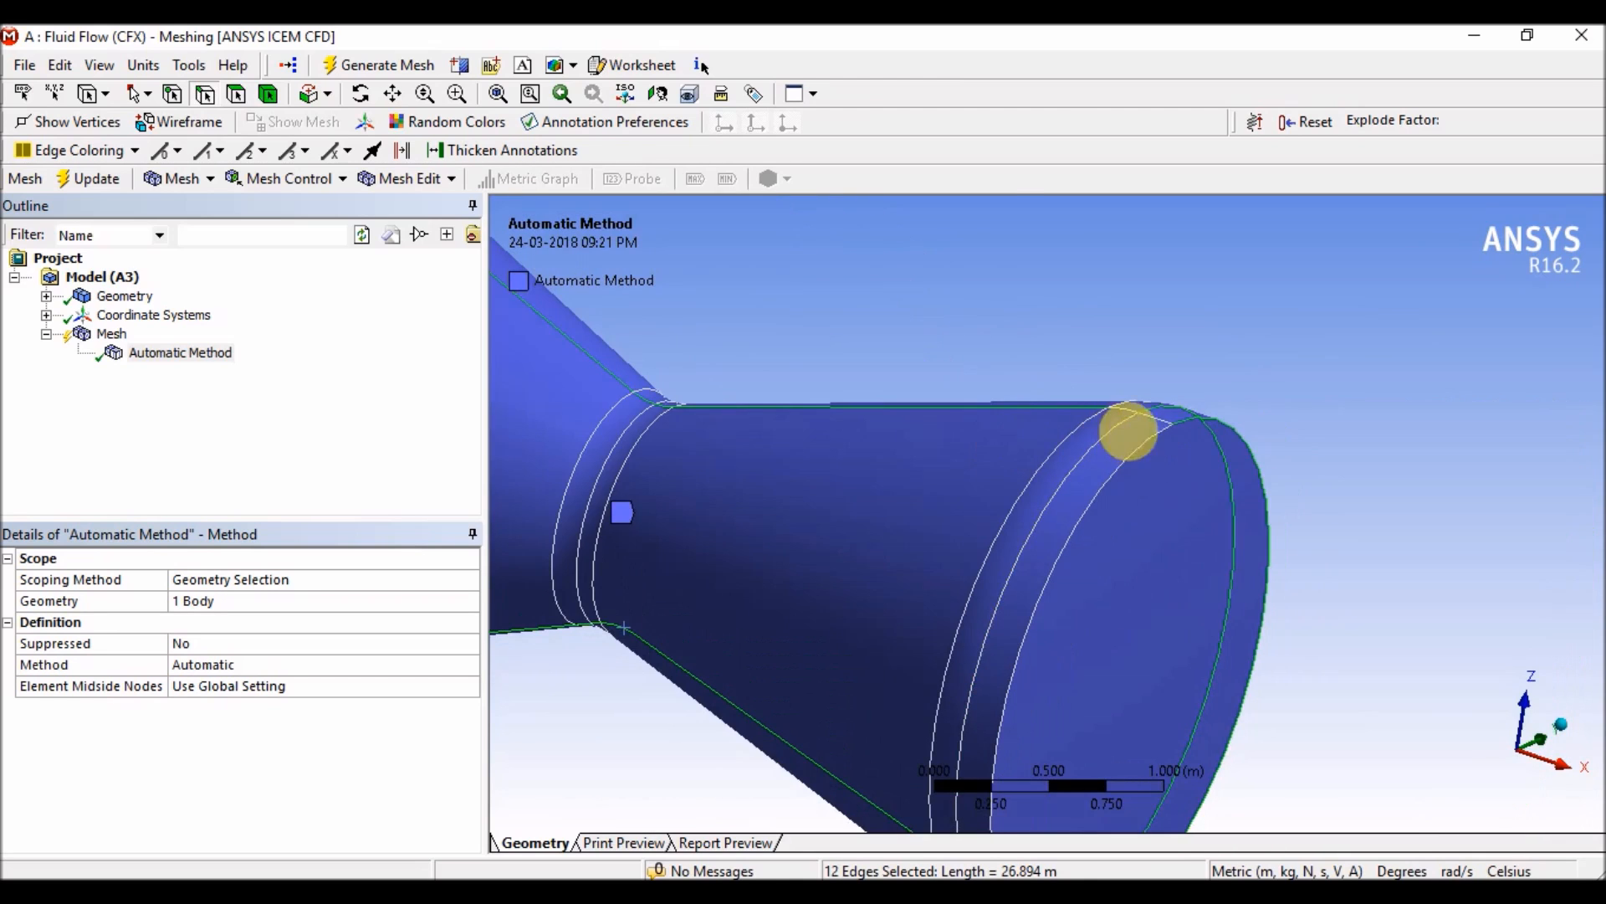
left_click(1157, 412, "ctrl")
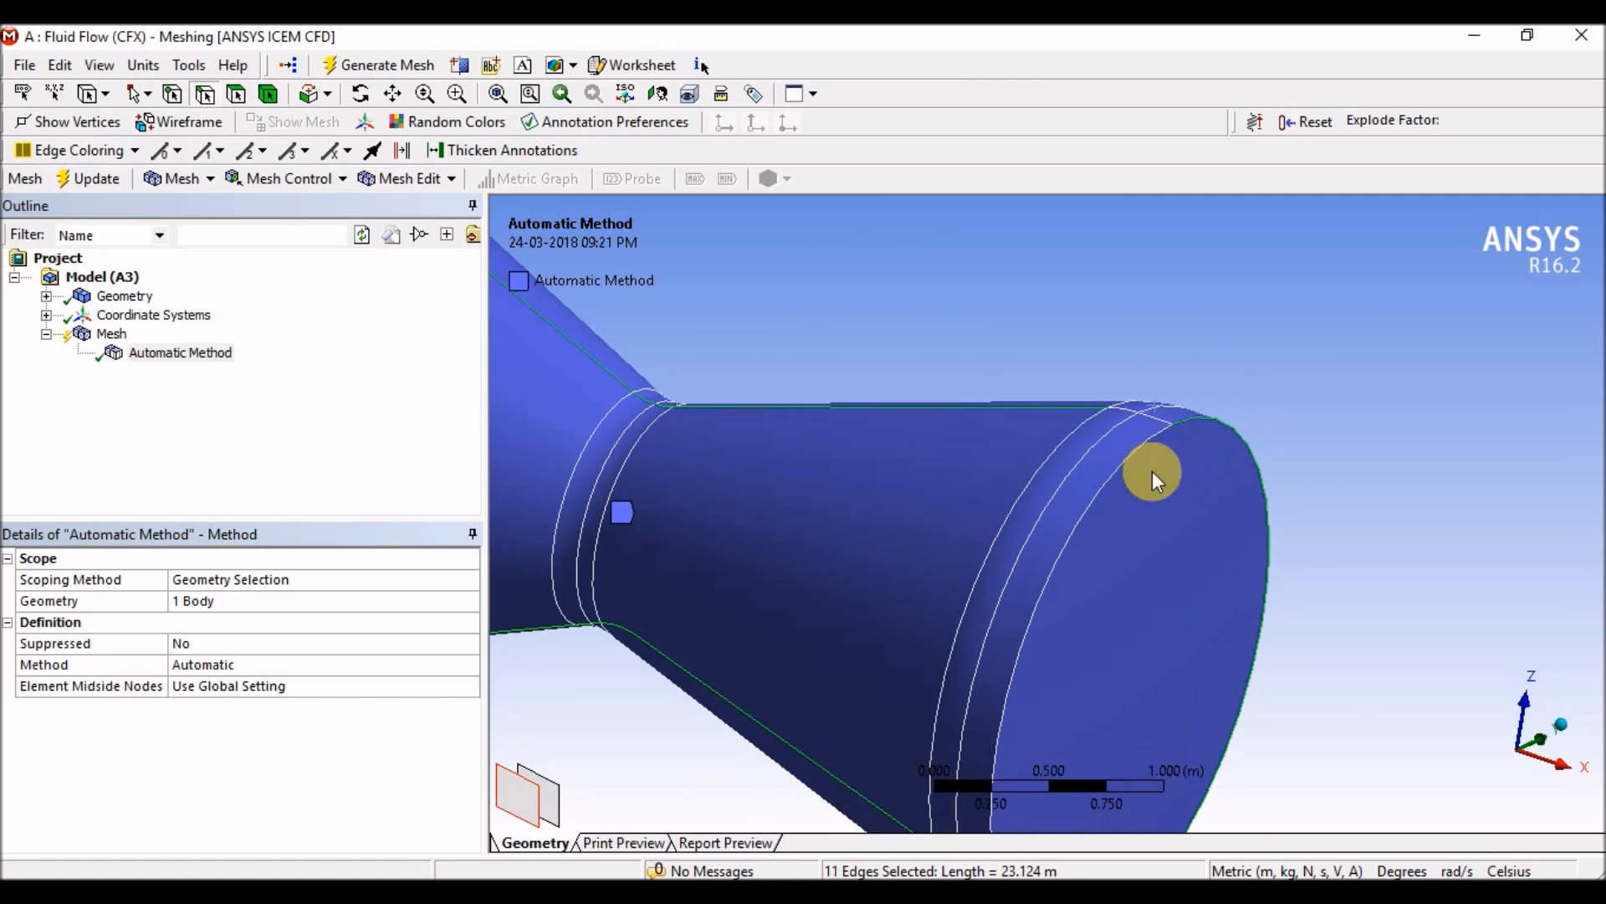
left_click(1123, 474, "ctrl")
middle_click_drag(1187, 499, 1102, 445)
scroll(1169, 585, "up", 4)
left_click(1185, 478, "ctrl")
middle_click_drag(1191, 484, 851, 491)
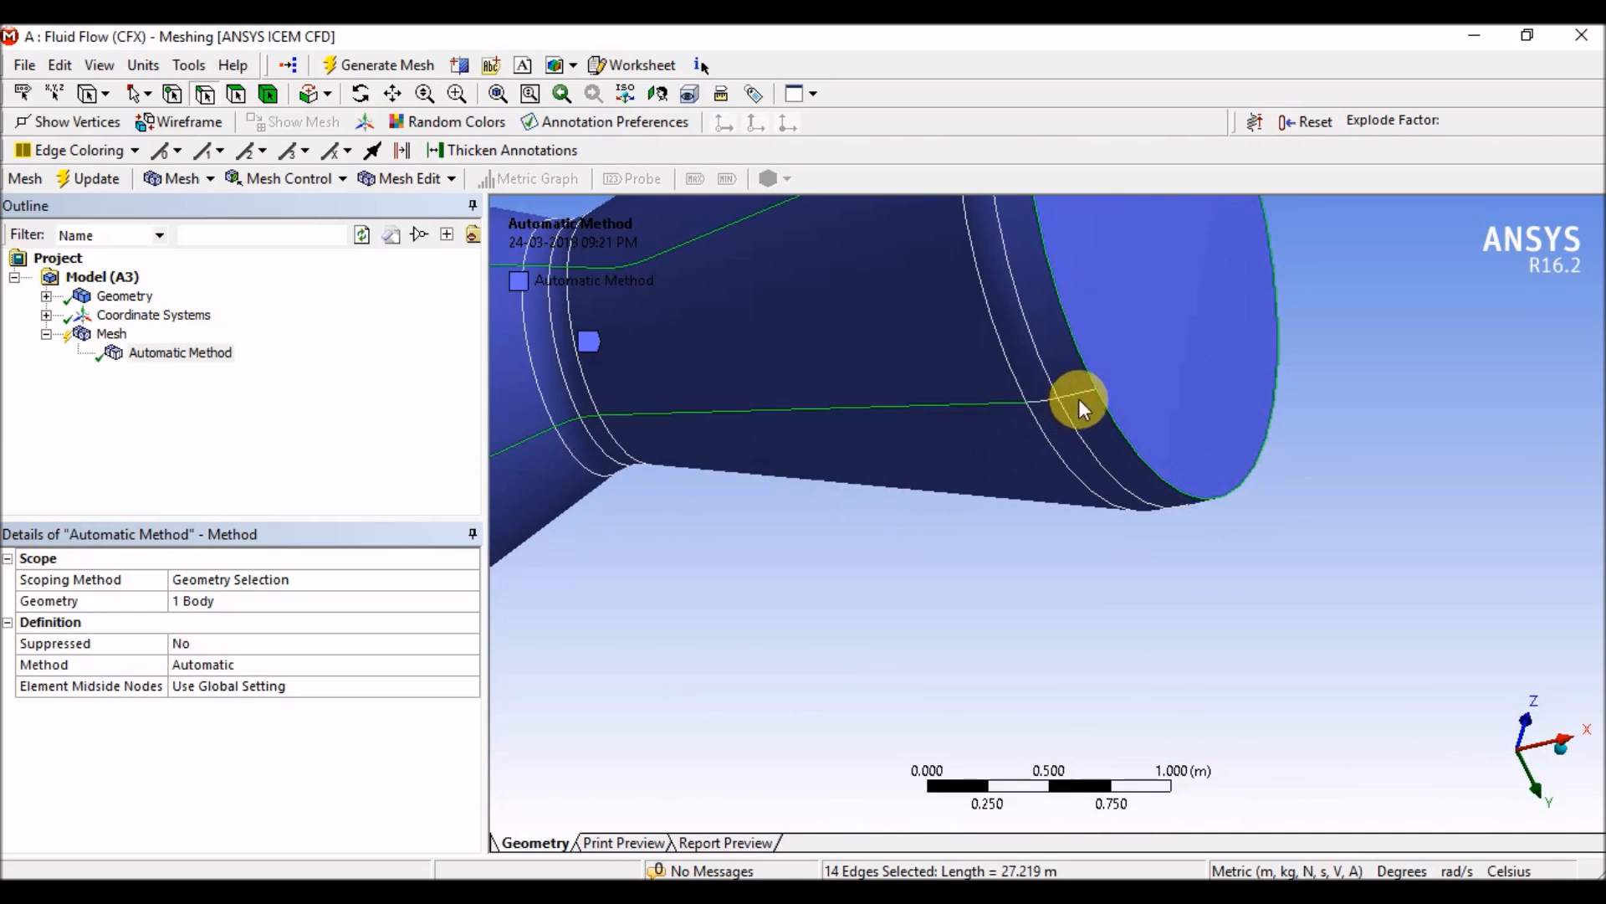
left_click(1047, 405, "ctrl")
Add both halves of the middle circular edge at the throat to the edge selection
middle_click_drag(983, 525, 885, 487)
scroll(861, 437, "up", 4)
middle_click_drag(828, 411, 1058, 525, "ctrl")
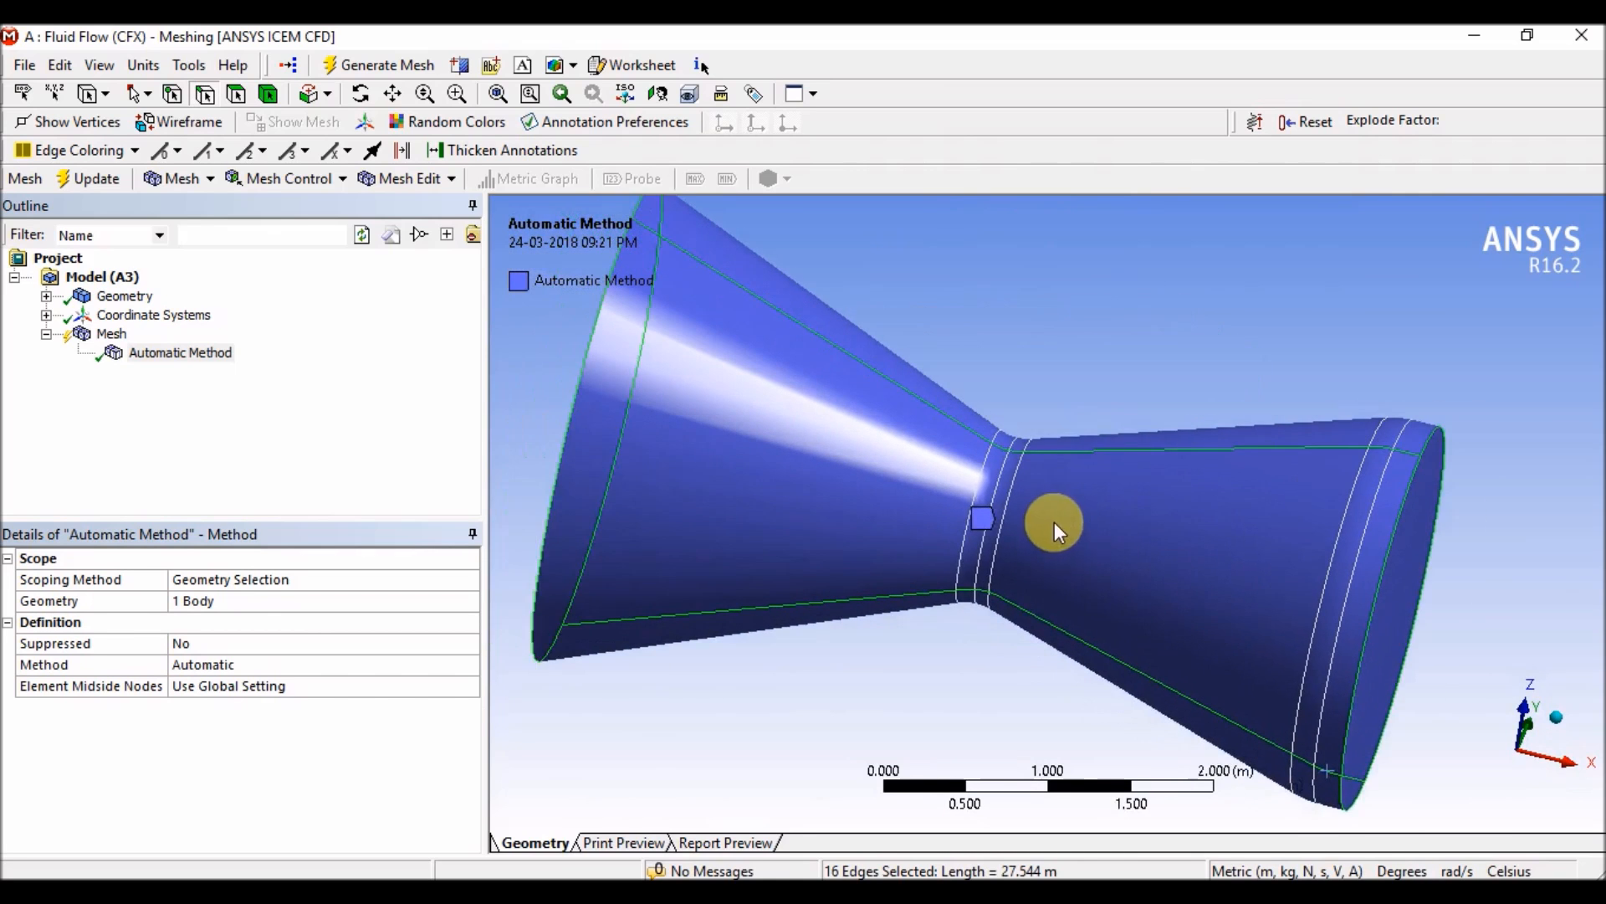
scroll(1038, 515, "up", 3)
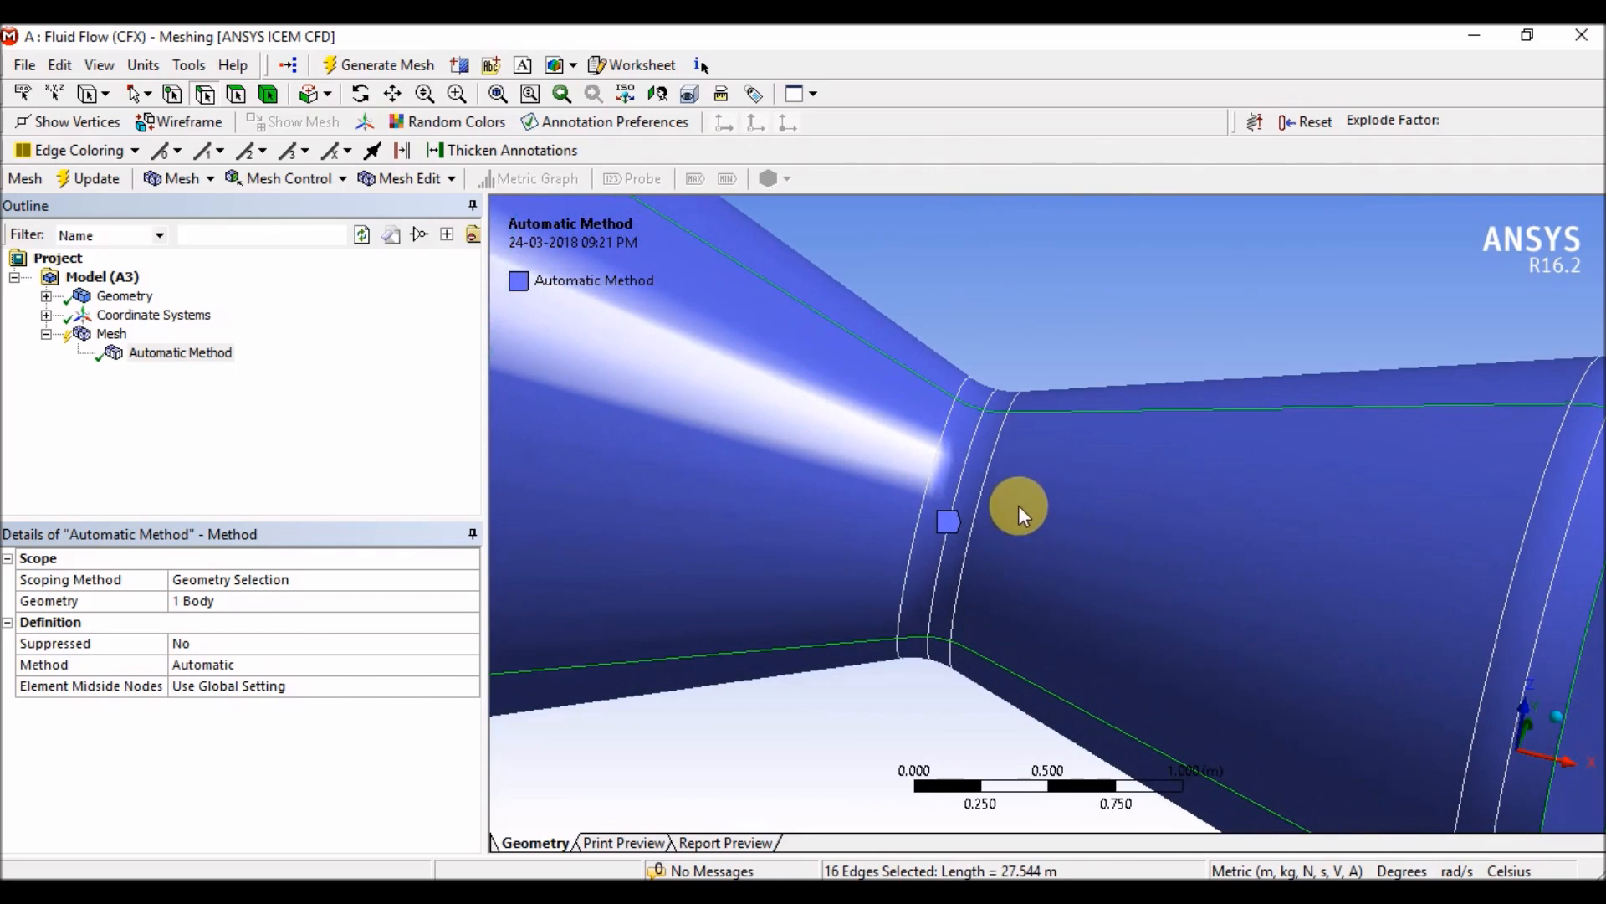
left_click(969, 470, "ctrl")
mouse_move(986, 419)
middle_mouse_down()
mouse_move(1015, 369)
mouse_move(1004, 405)
middle_mouse_up()
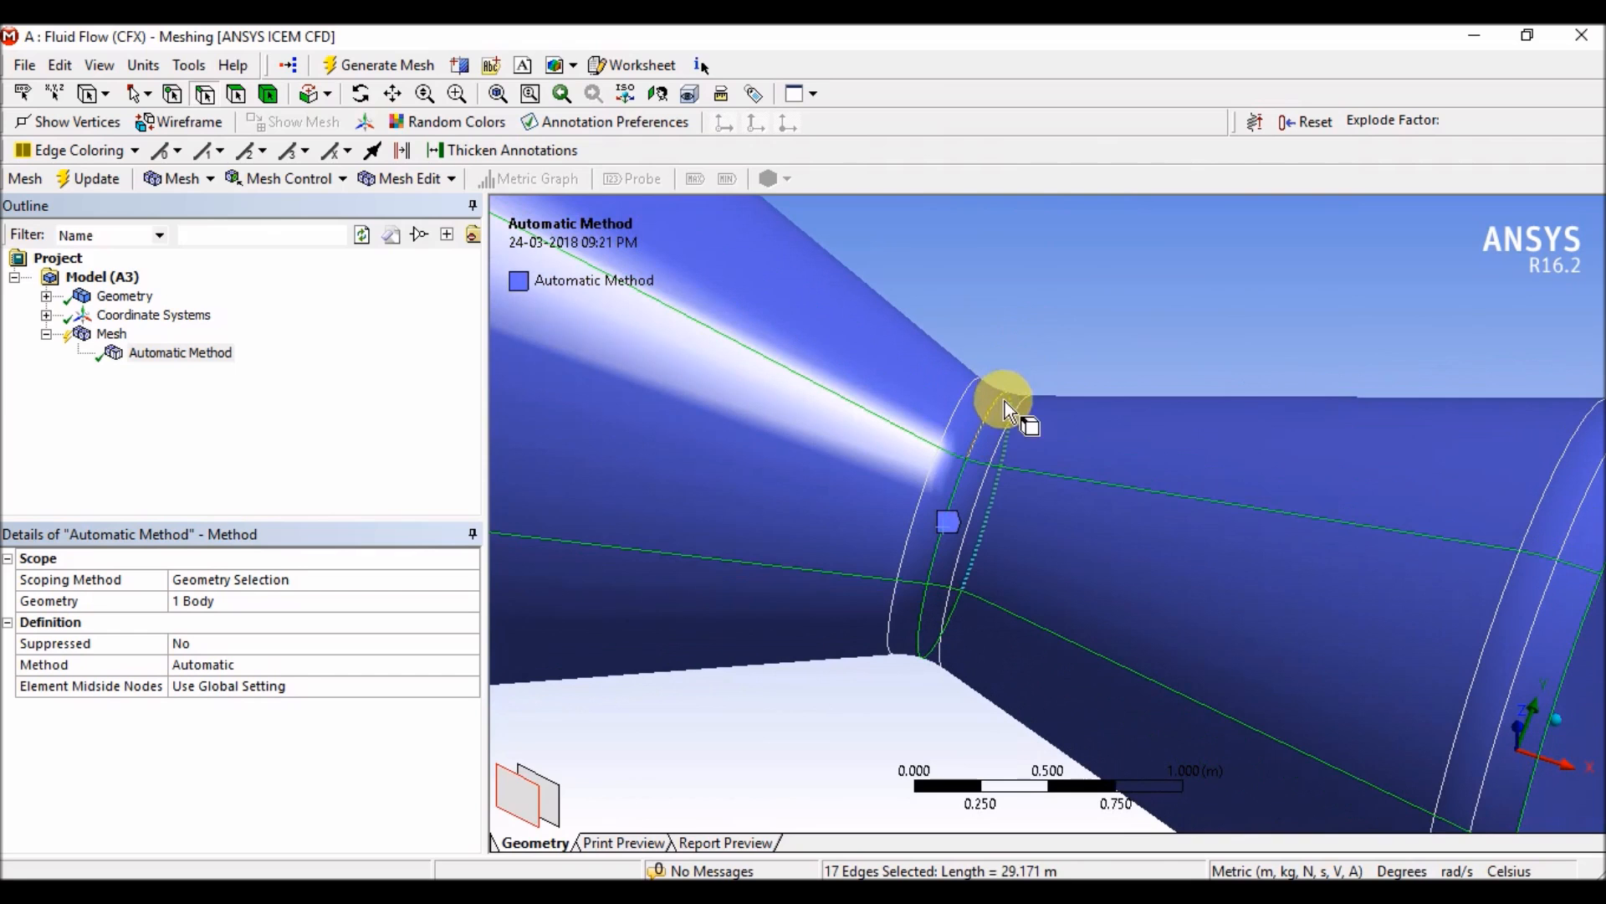
left_click(994, 421, "ctrl")
Insert an edge sizing on the selected nozzle edges, with type Element Size and an element size of 0.1 m
scroll(1007, 409, "down", 5)
middle_click_drag(1007, 466, 1101, 477)
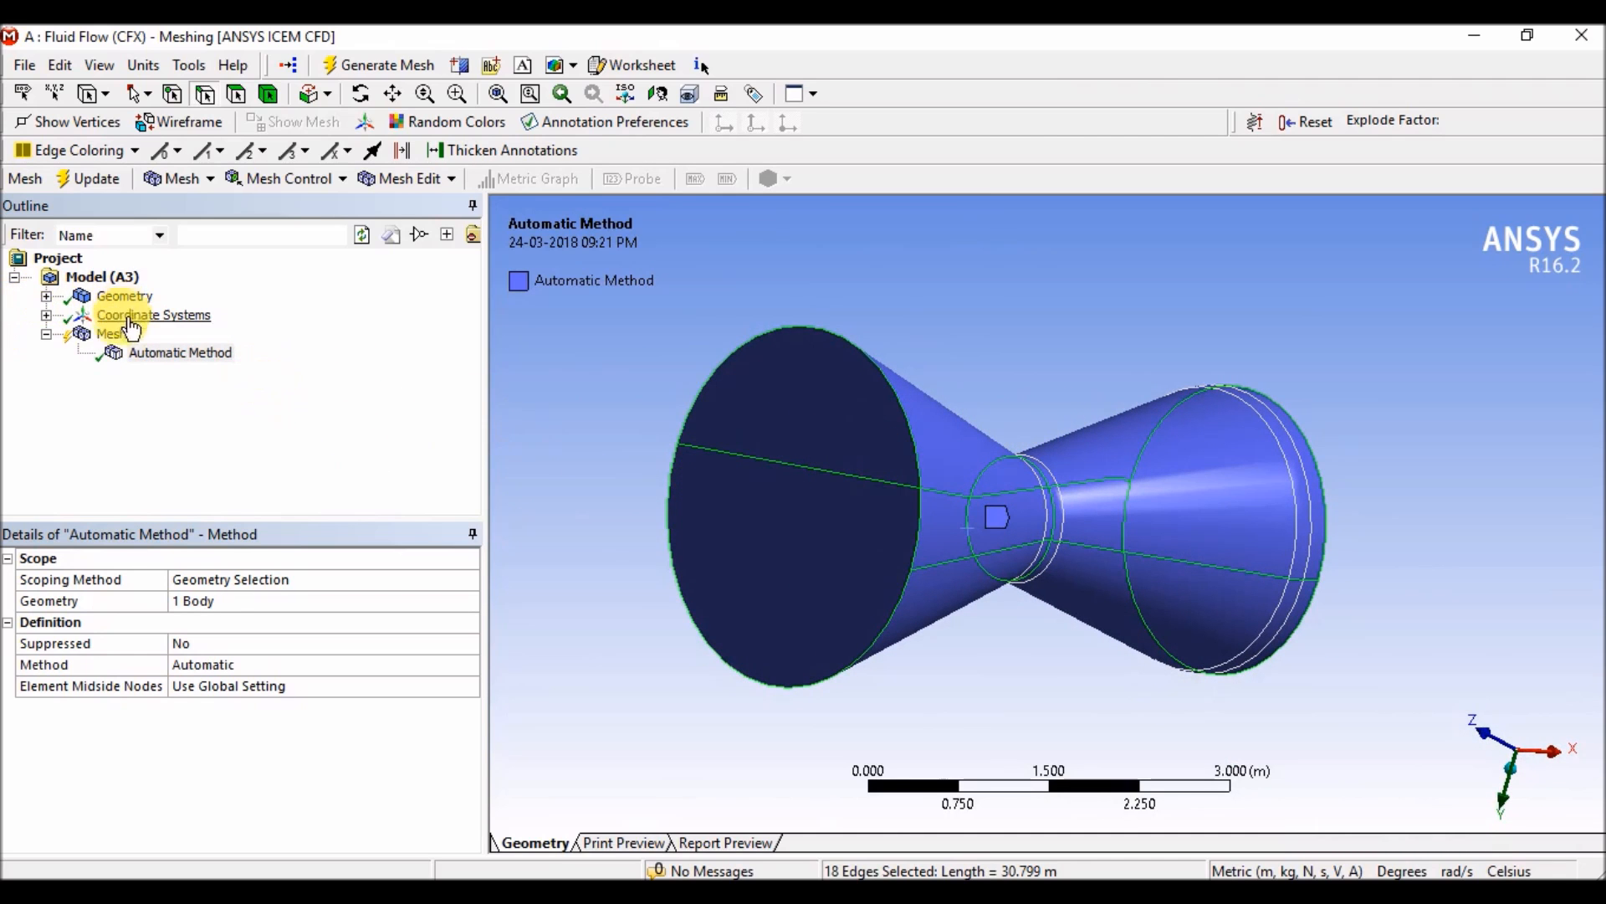
right_click(117, 342)
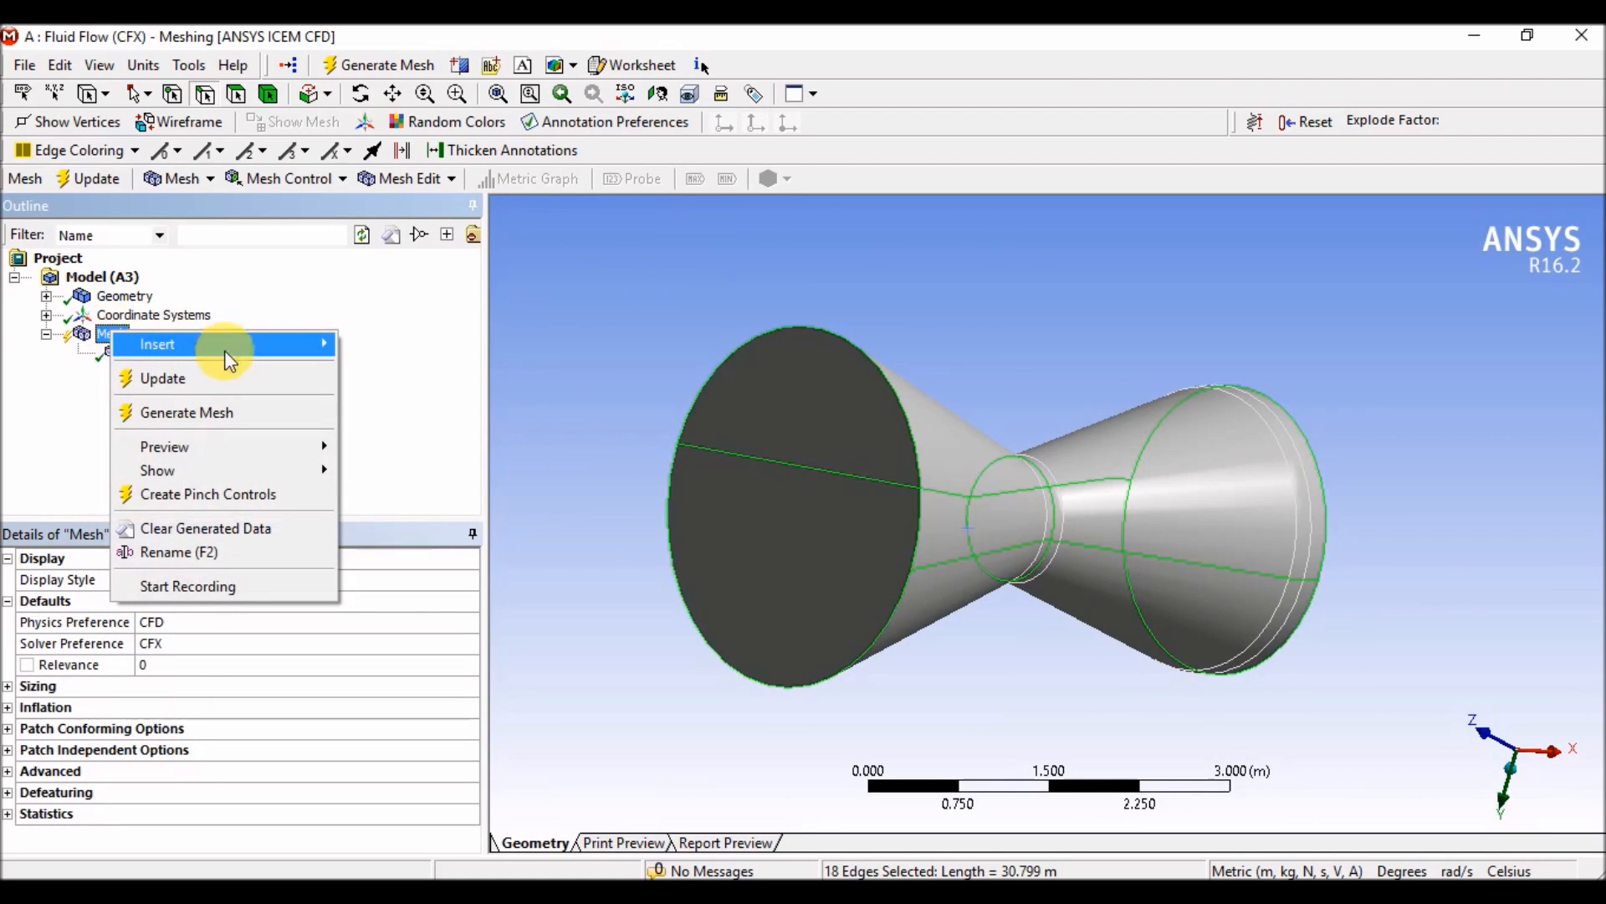
mouse_move(230, 343)
left_click(379, 346)
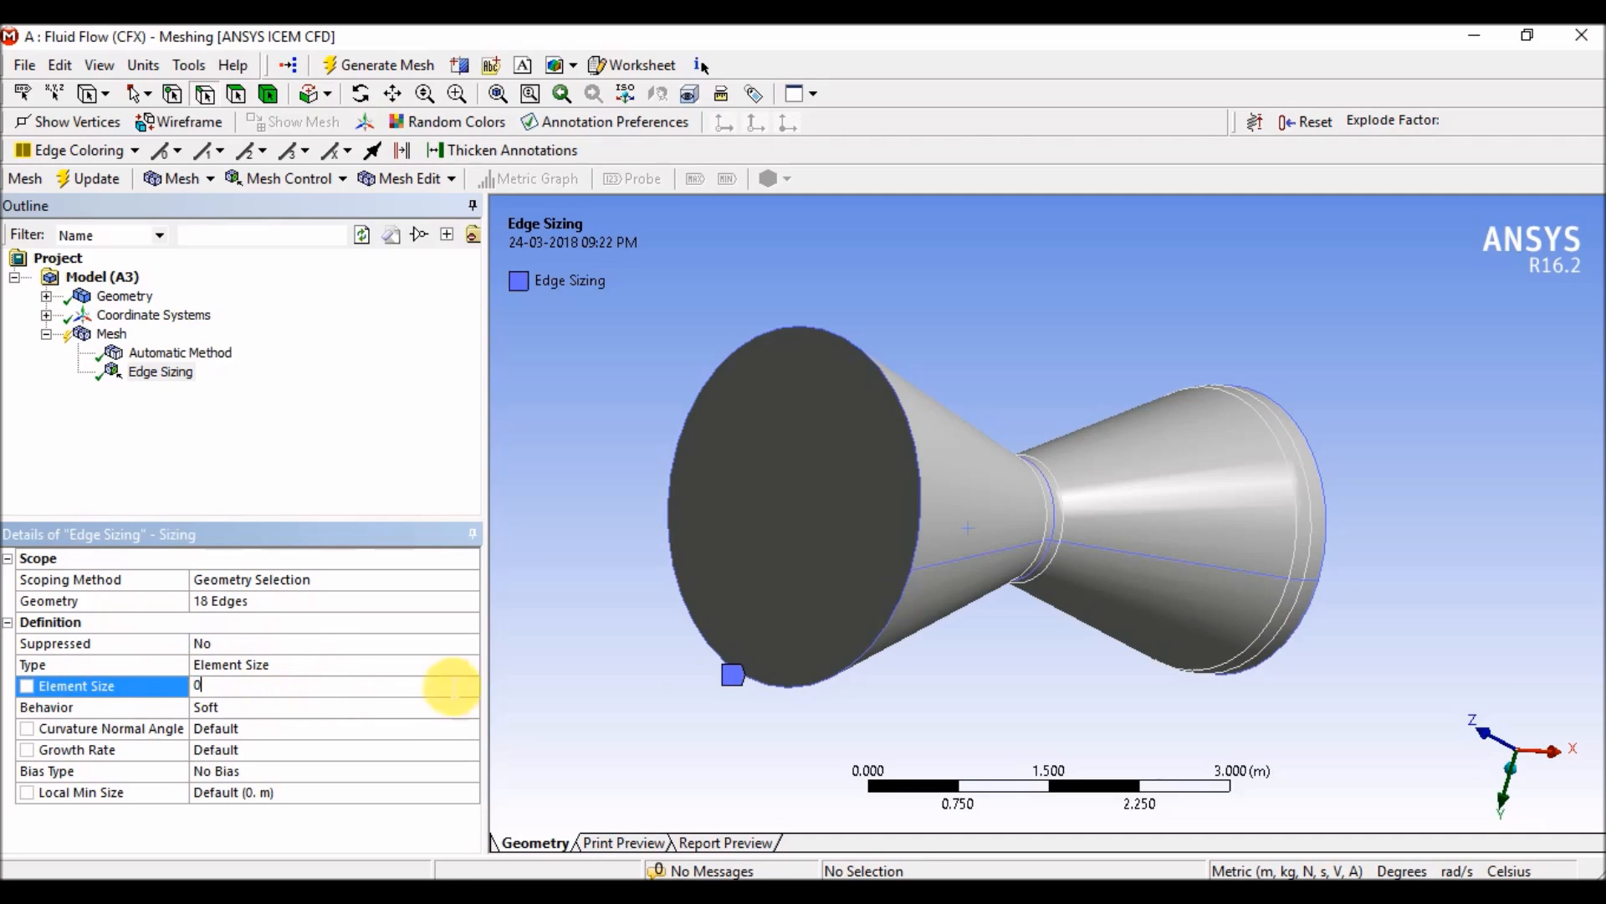
left_click(435, 664)
left_click(470, 667)
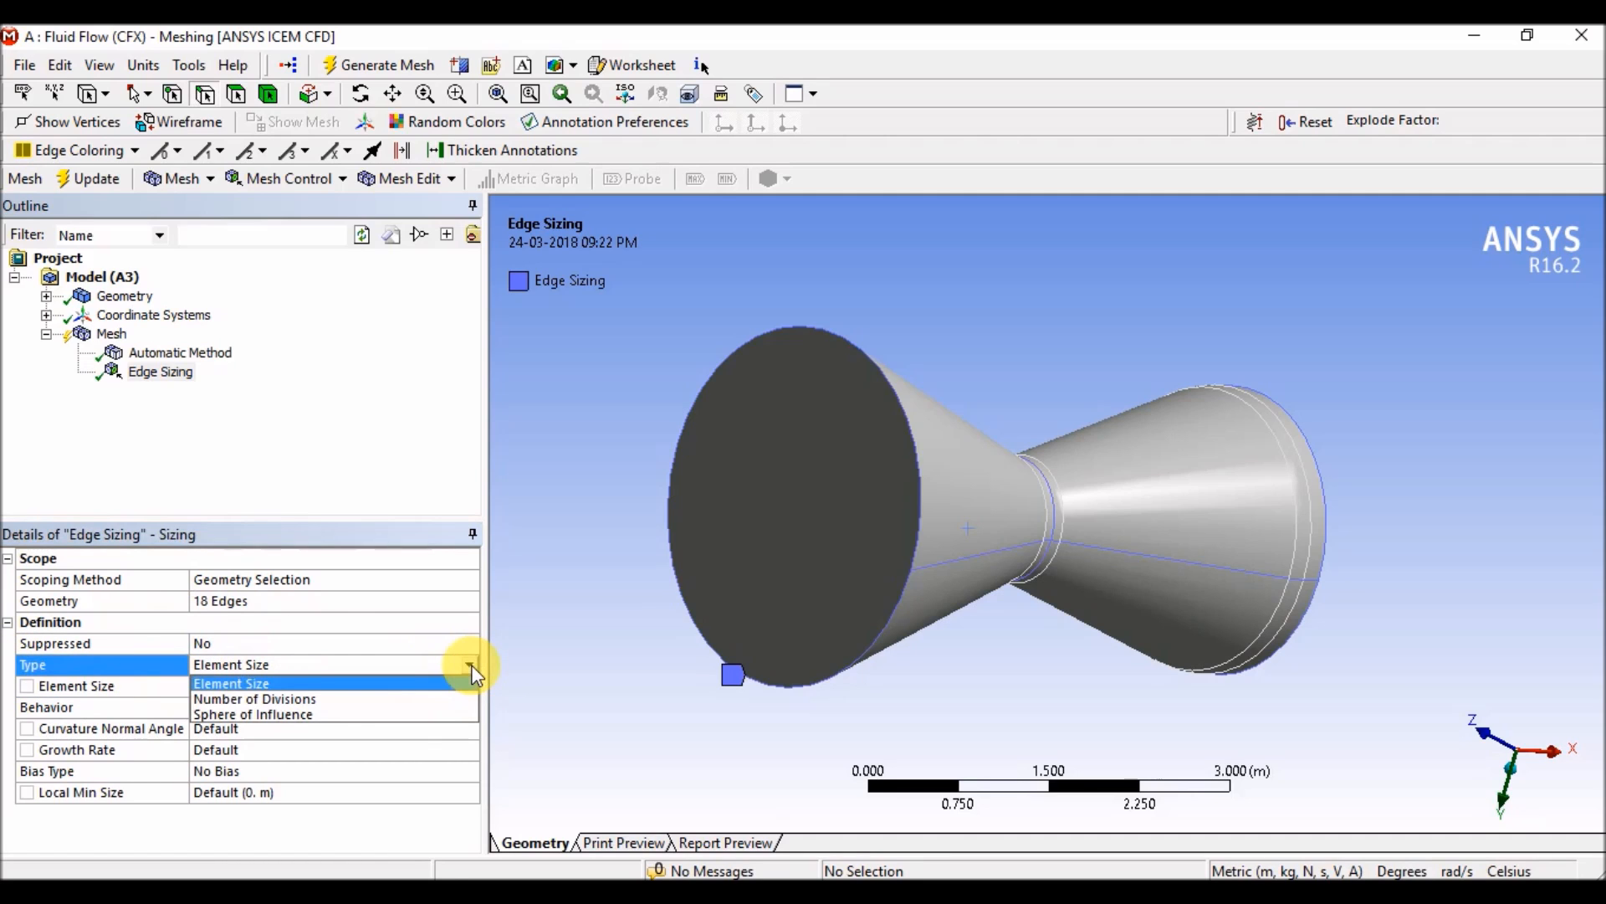
left_click(326, 685)
left_click(238, 690)
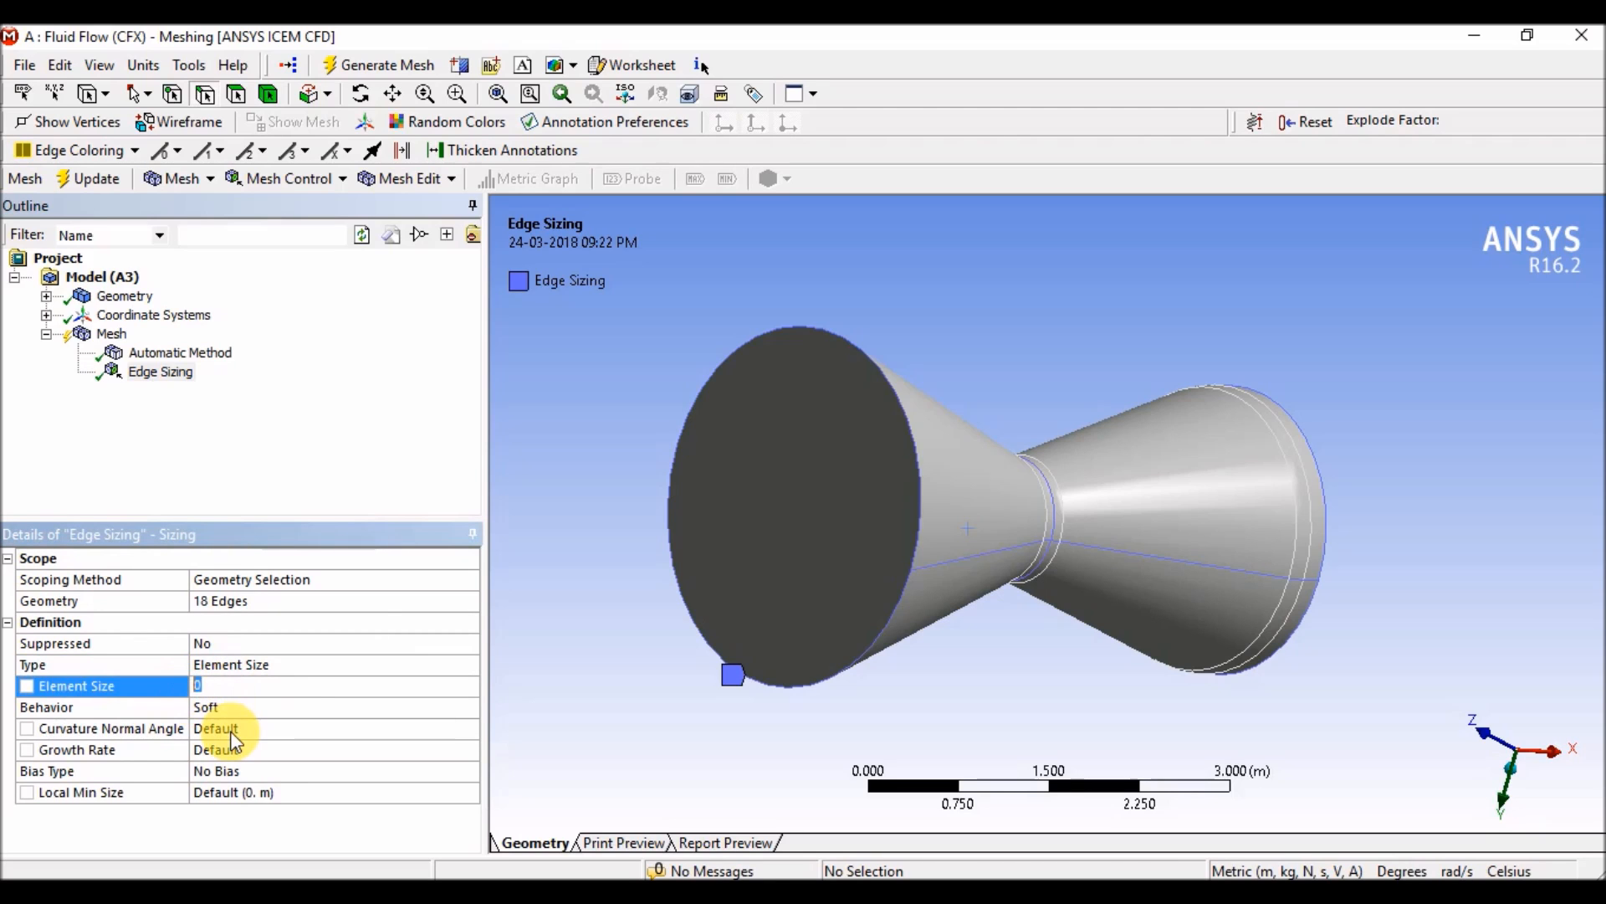
type("0.1")
left_click(234, 736)
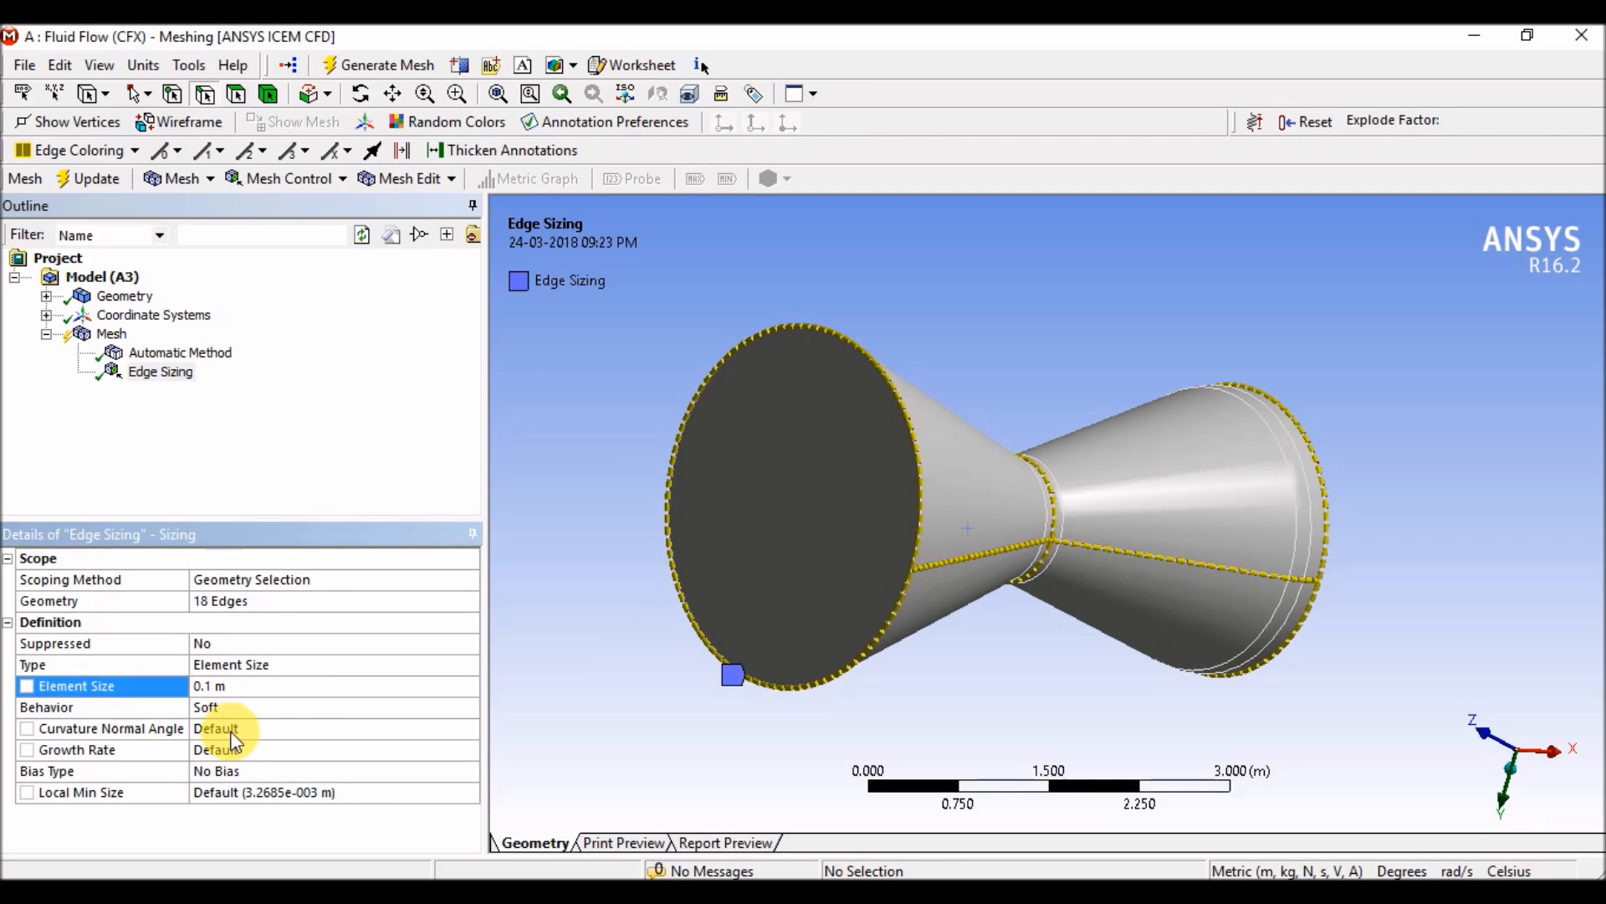
Try an element size of 0.01 m for the edge sizing and examine the divisions along the nozzle's wide end edge
middle_click_drag(1045, 383, 750, 266)
scroll(749, 258, "down", 4)
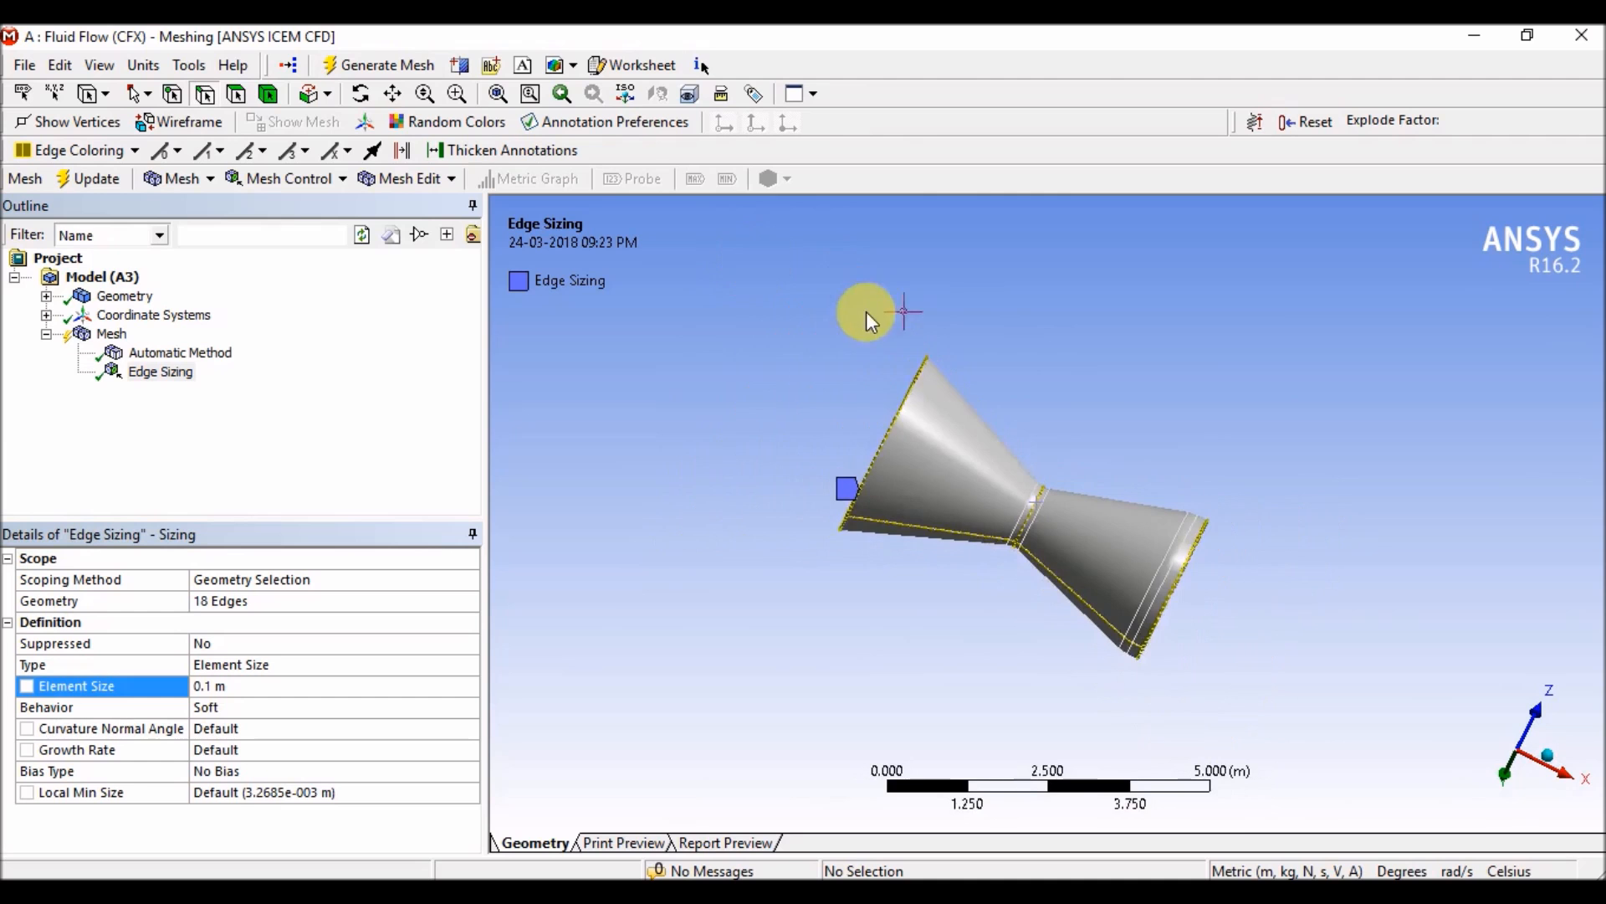
scroll(862, 316, "up", 7)
scroll(681, 323, "up", 5)
scroll(770, 449, "up", 4)
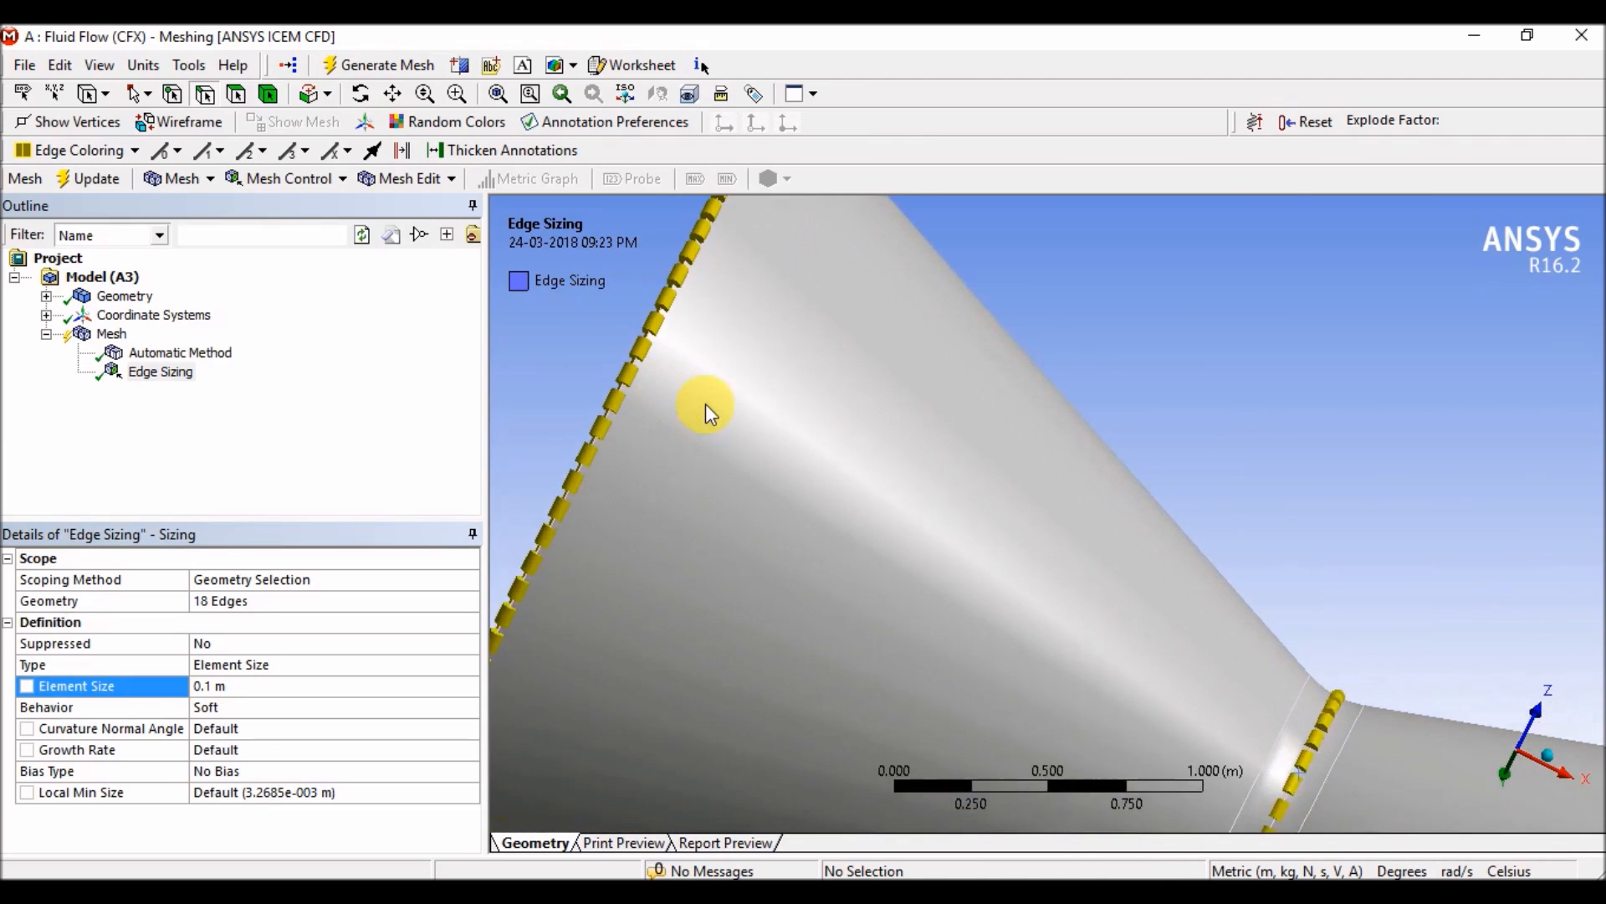
left_click(224, 696)
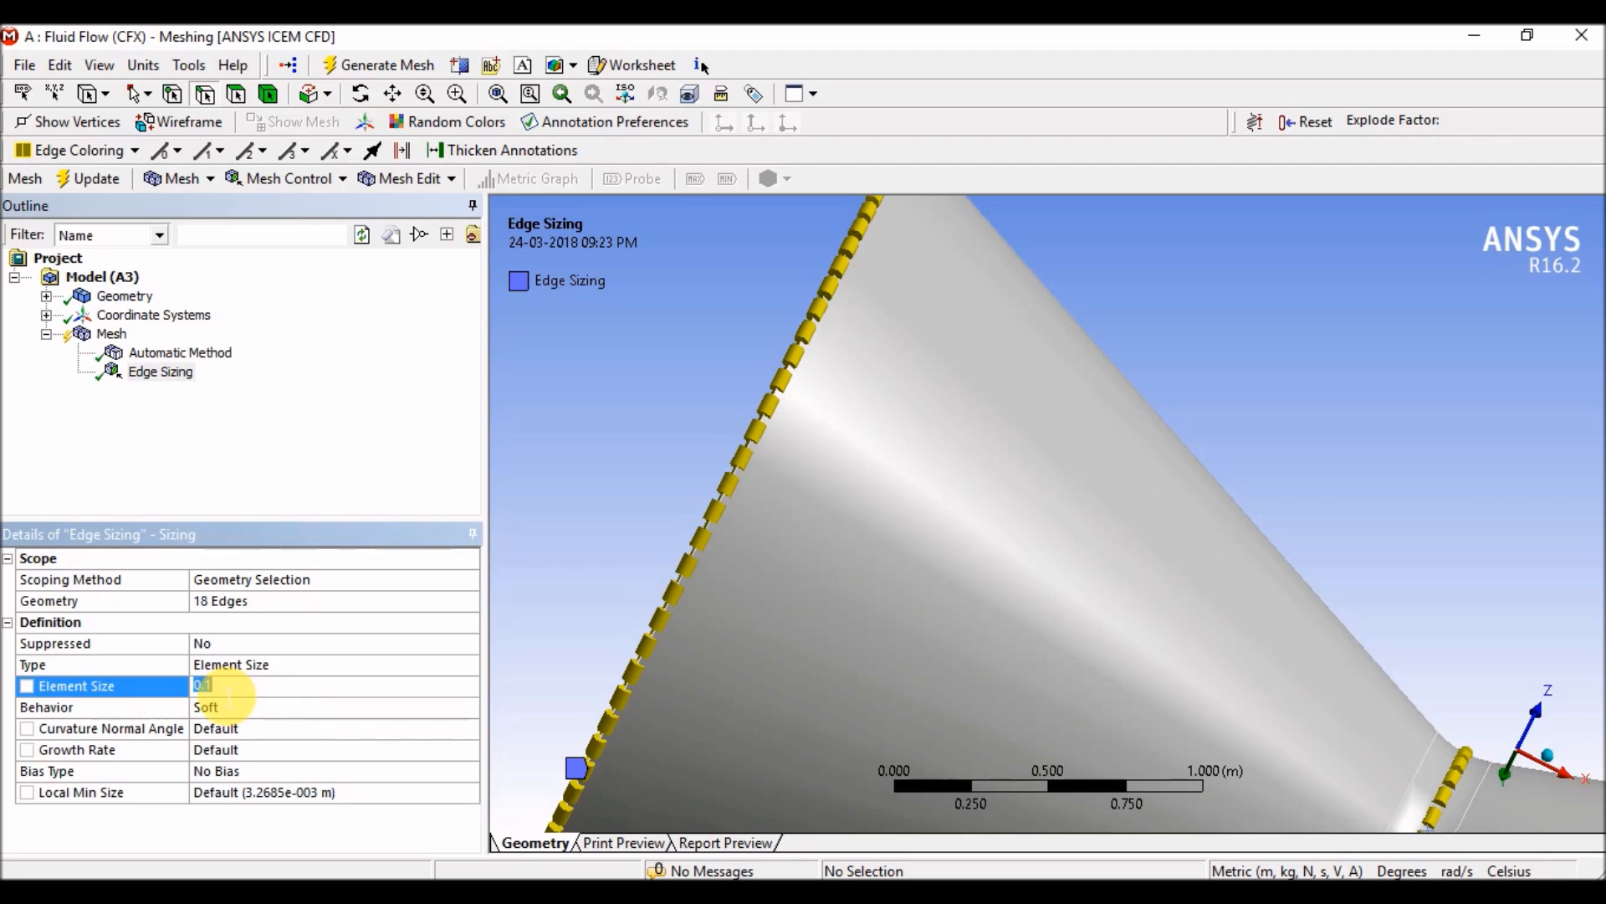
type("0")
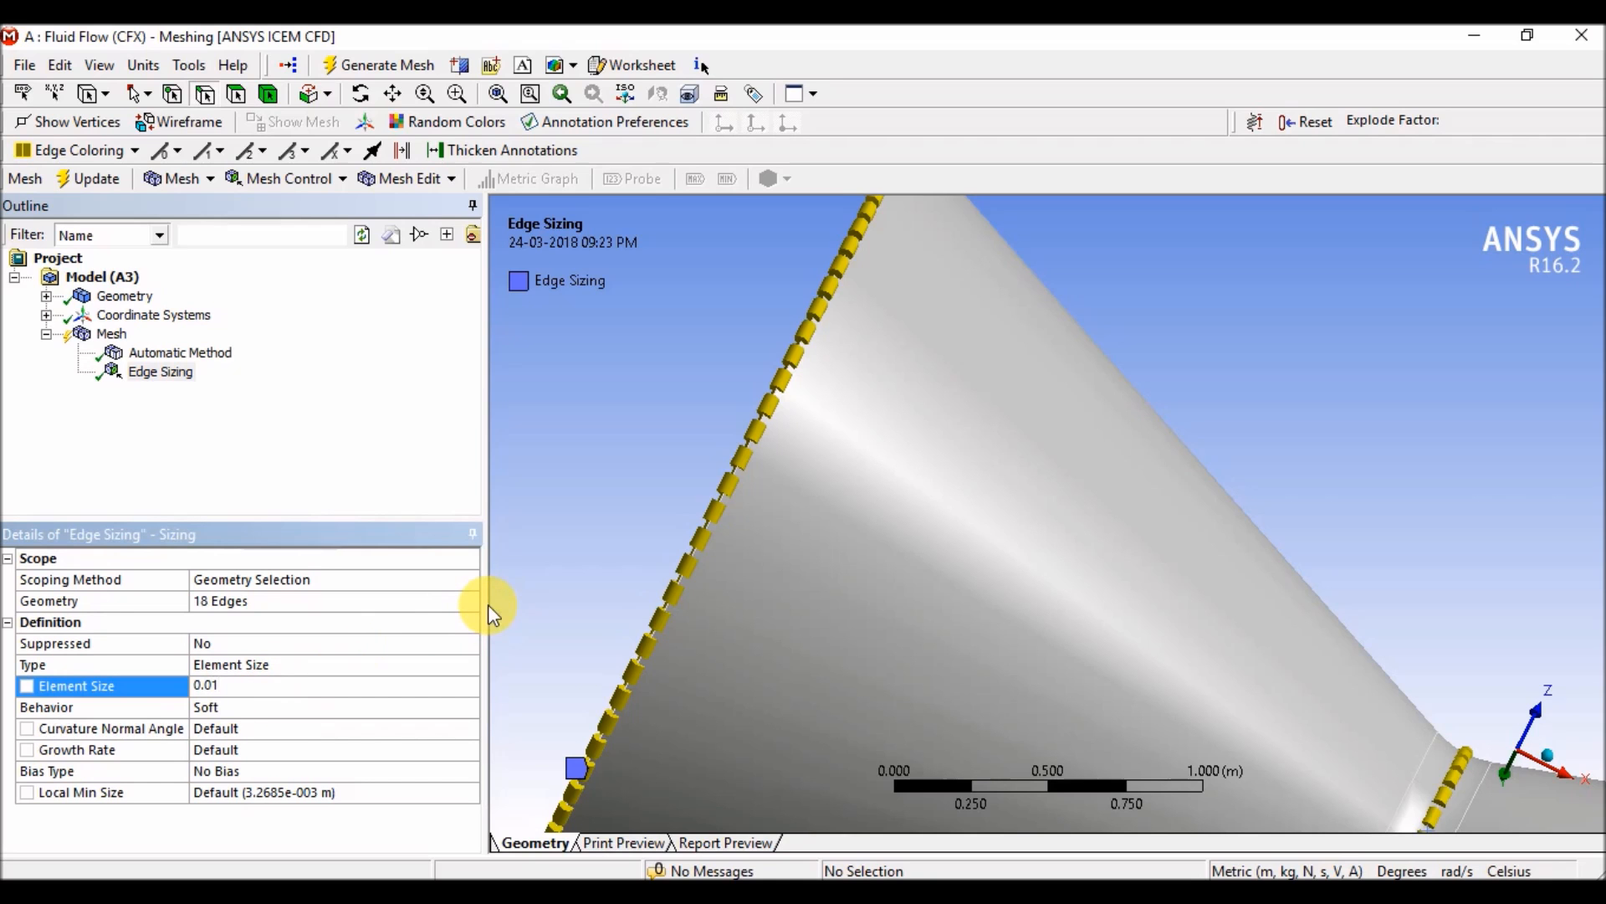
left_click(545, 585)
scroll(705, 542, "up", 3)
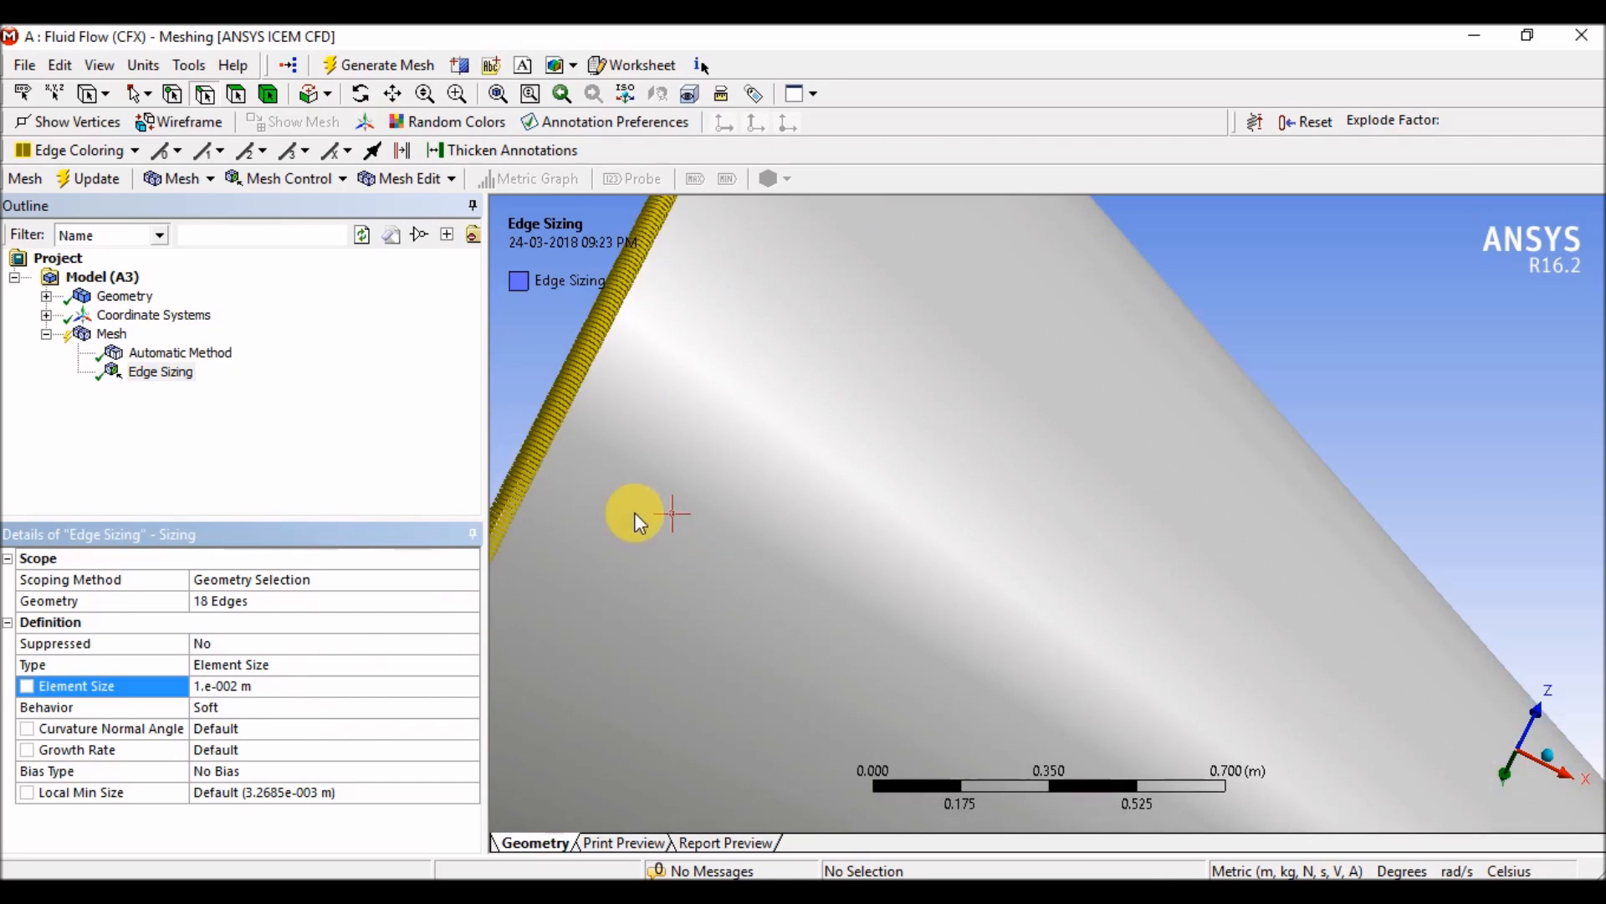
scroll(920, 599, "down", 2)
scroll(818, 538, "up", 5)
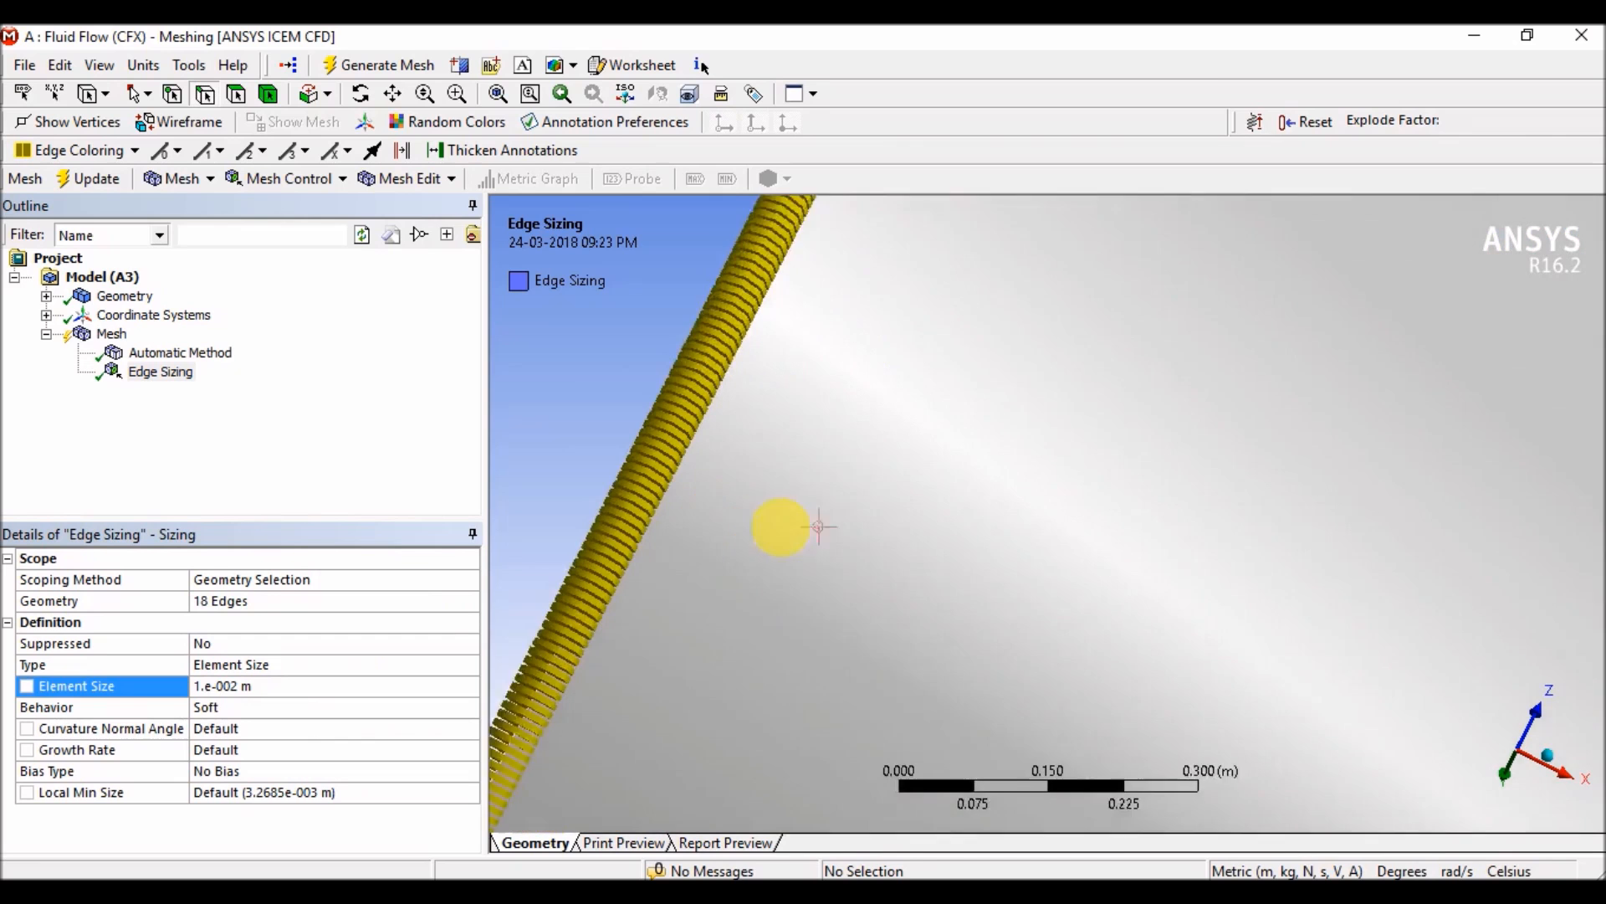
scroll(861, 617, "down", 2)
scroll(789, 538, "up", 4)
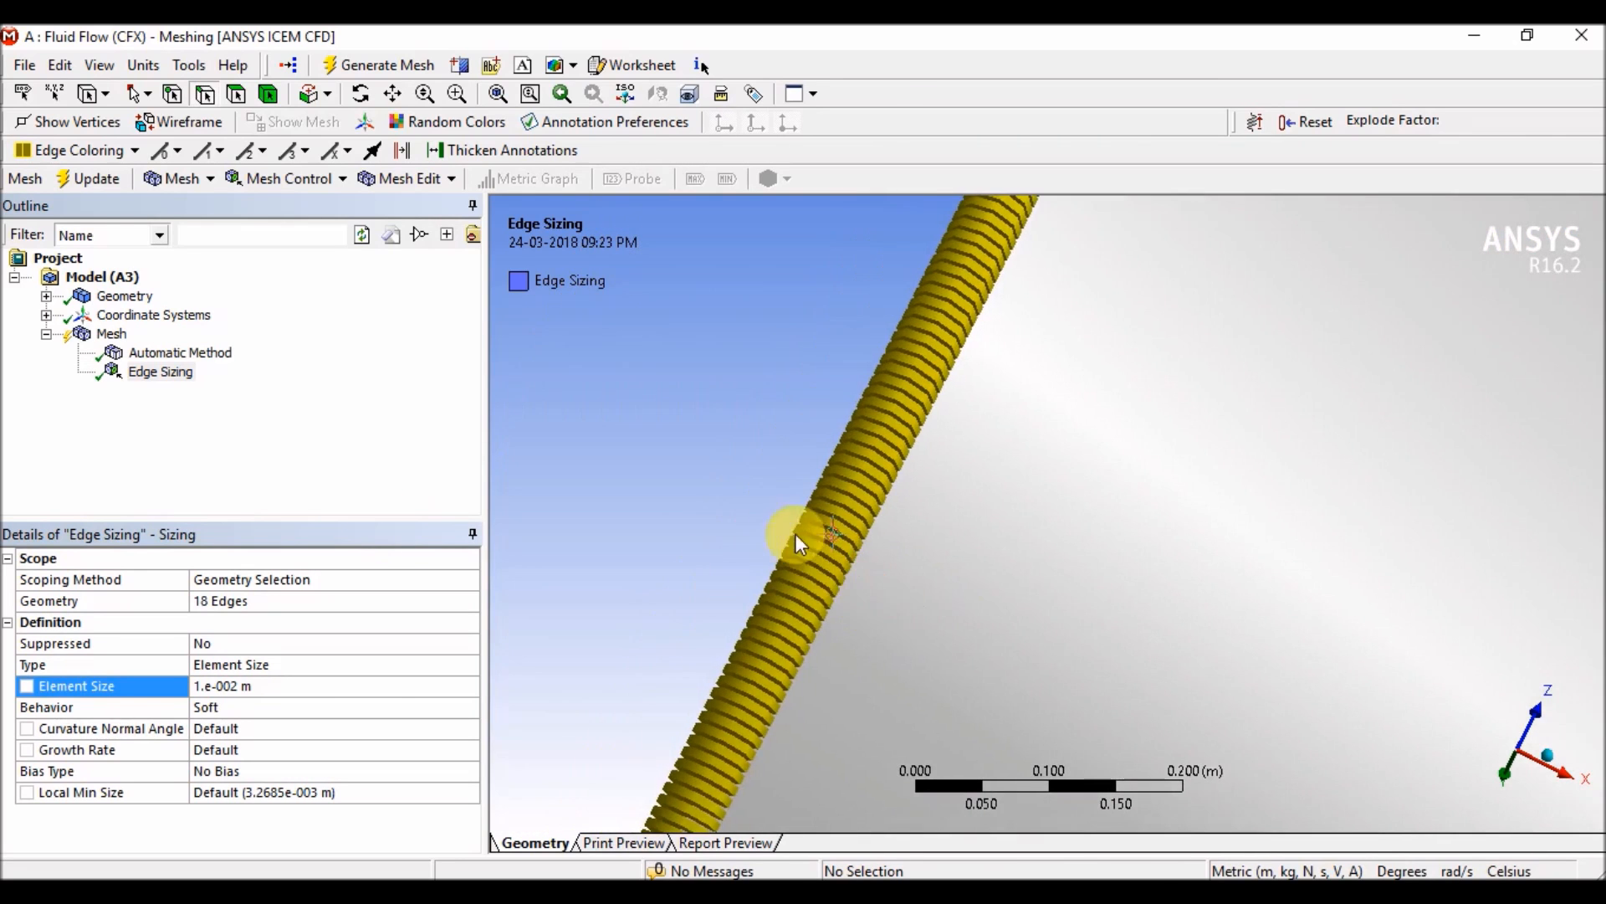
Set the edge sizing's element size back to 0.1 m and check the divisions along the whole nozzle
left_click(222, 685)
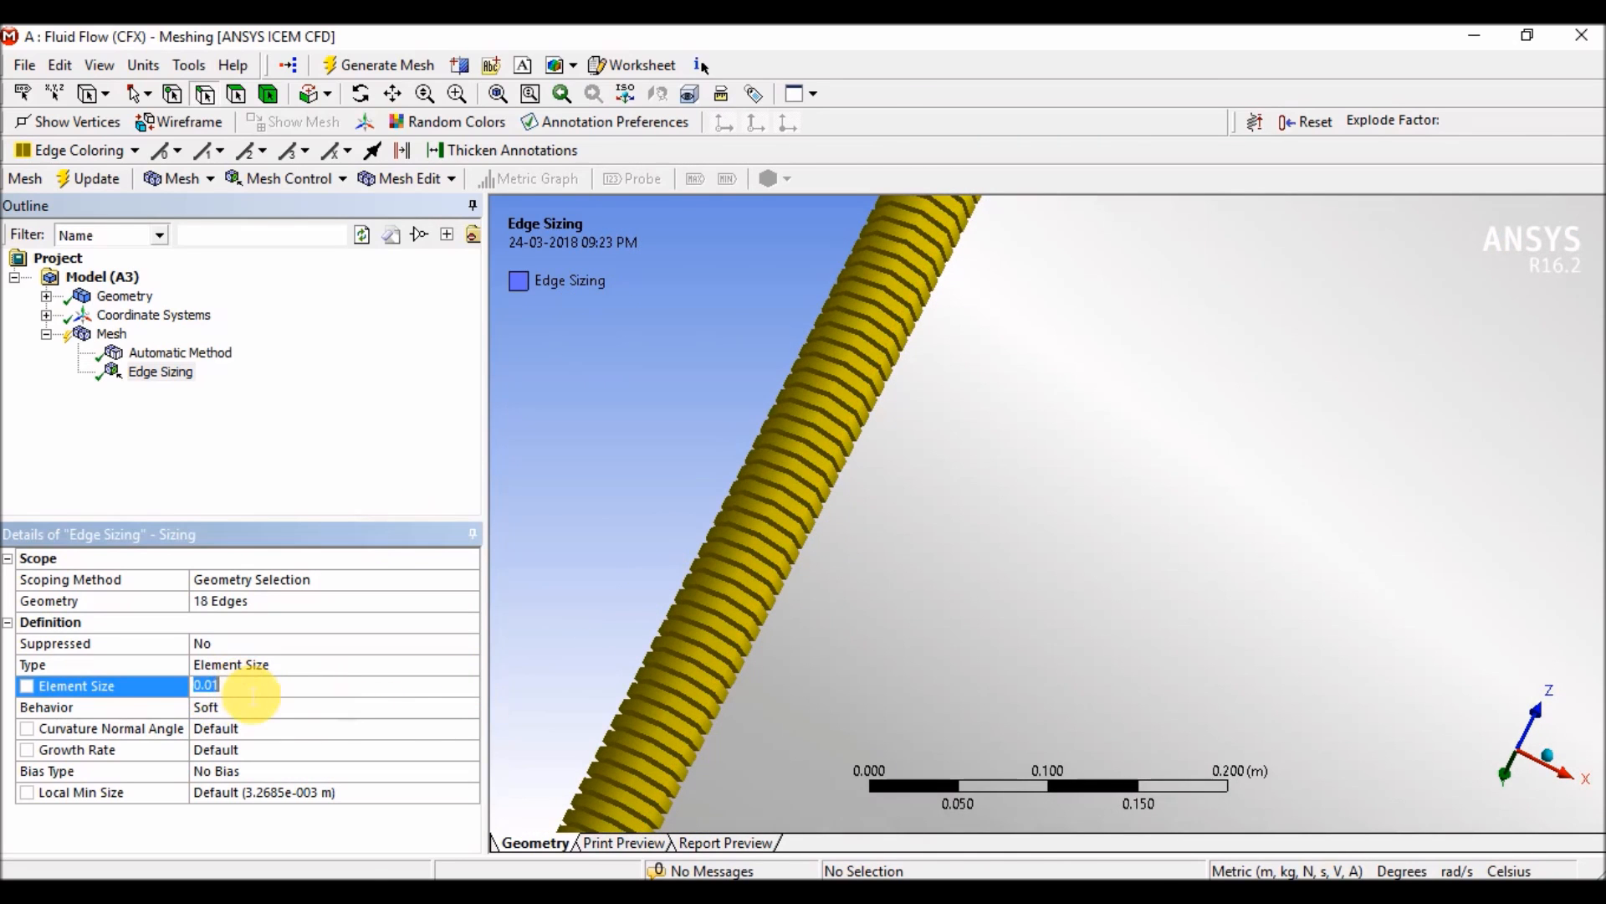
type("0")
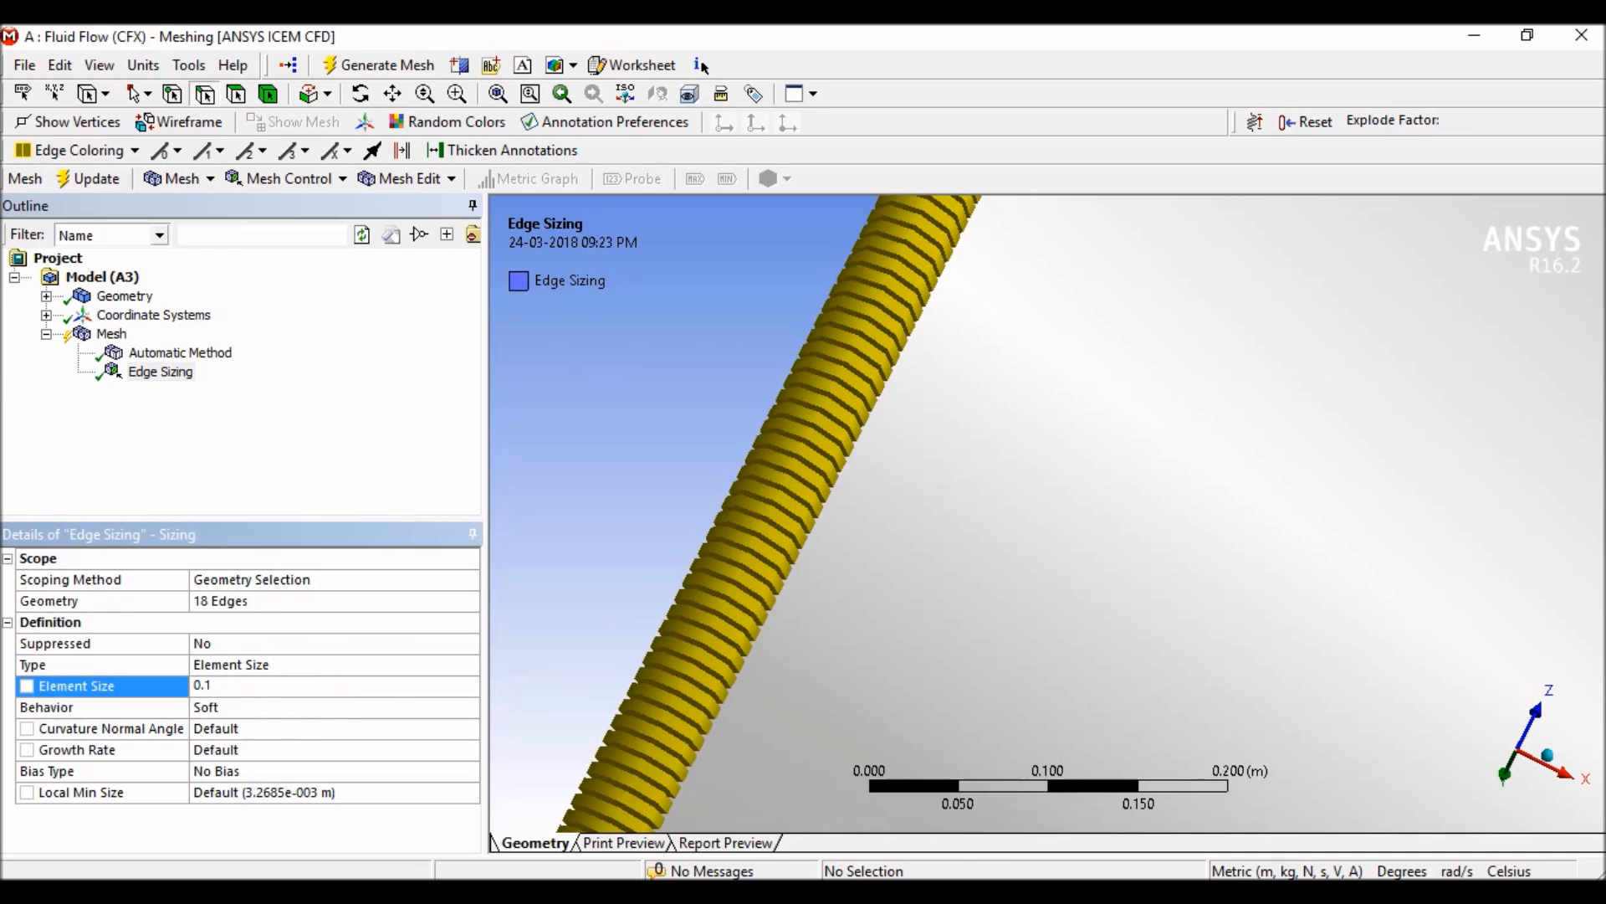
key("Return")
left_click(764, 542)
scroll(764, 542, "down", 5)
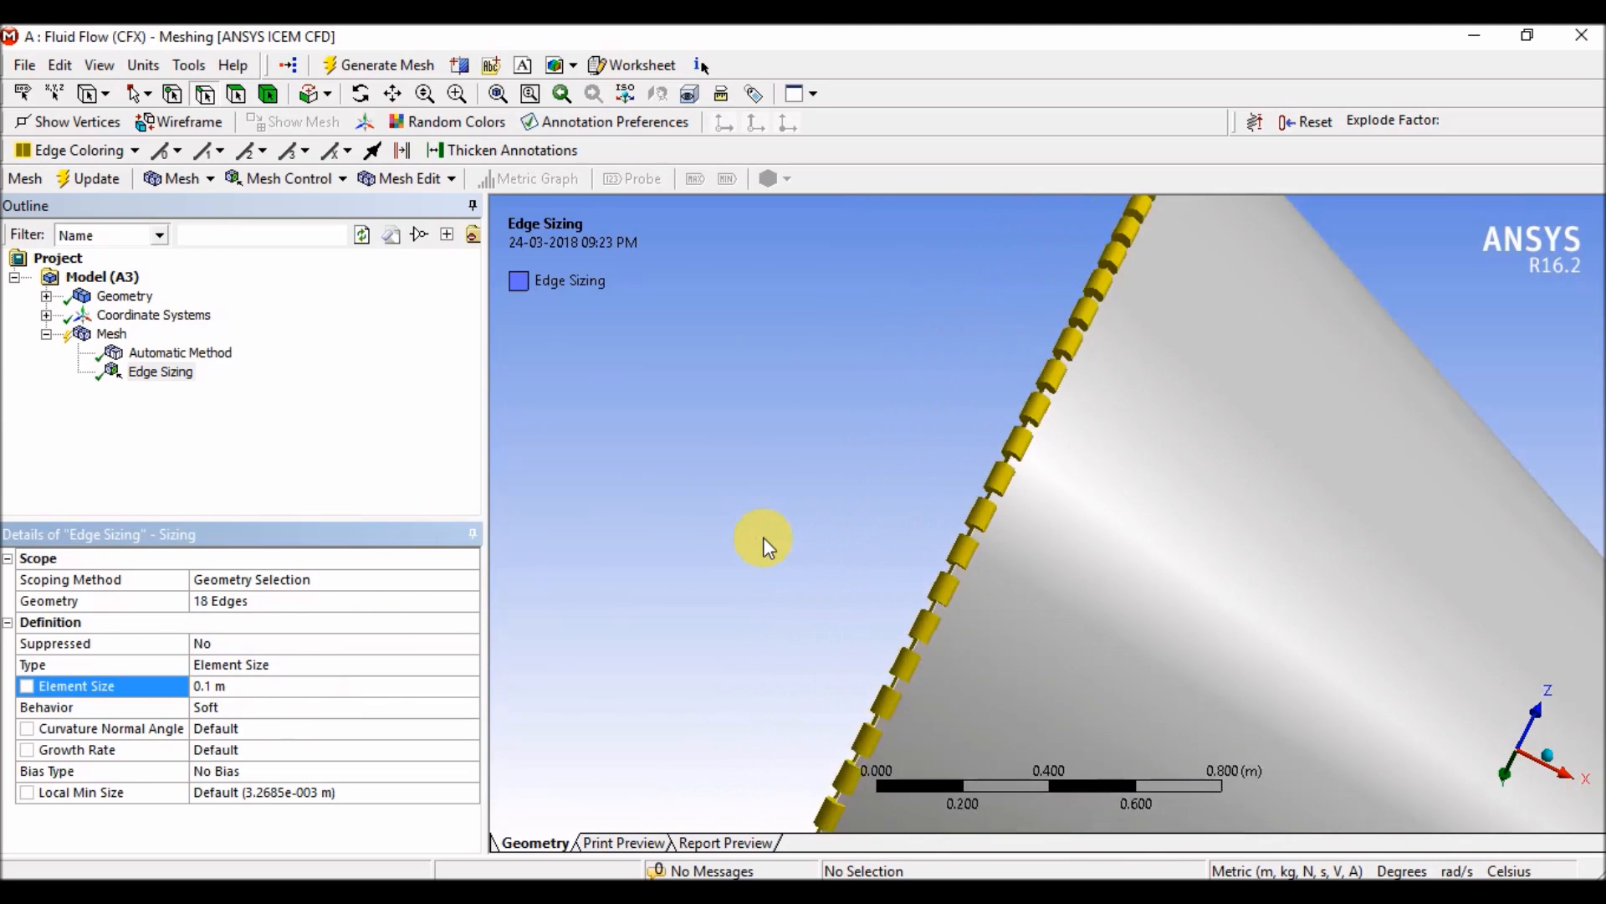
scroll(763, 537, "down", 5)
middle_click_drag(987, 556, 810, 497)
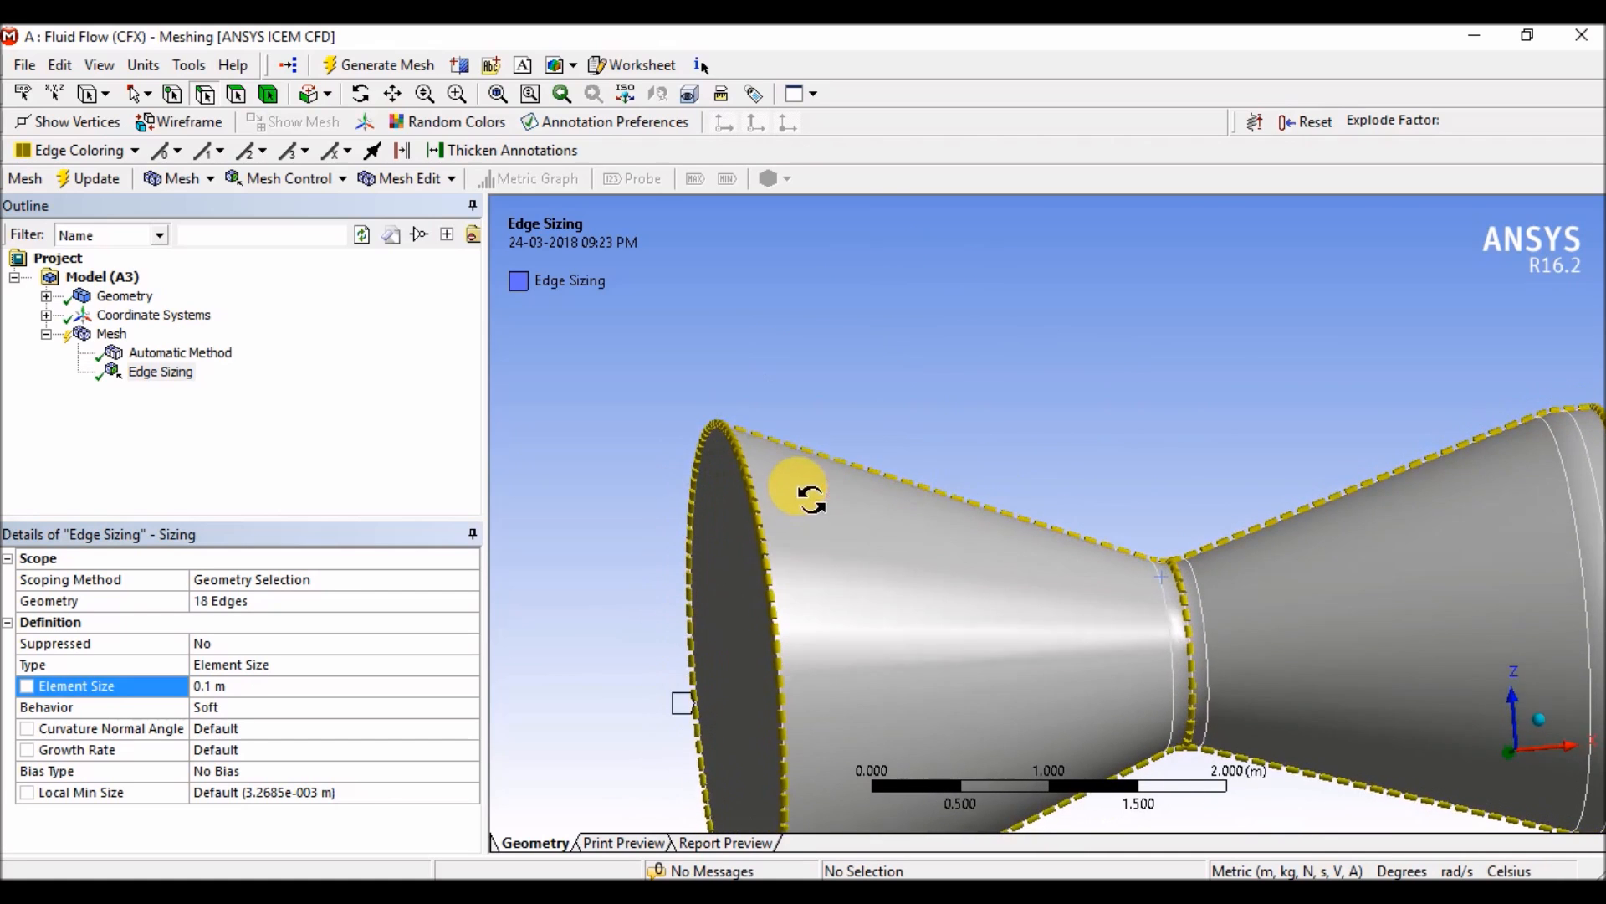
middle_click_drag(932, 591, 866, 474, "ctrl")
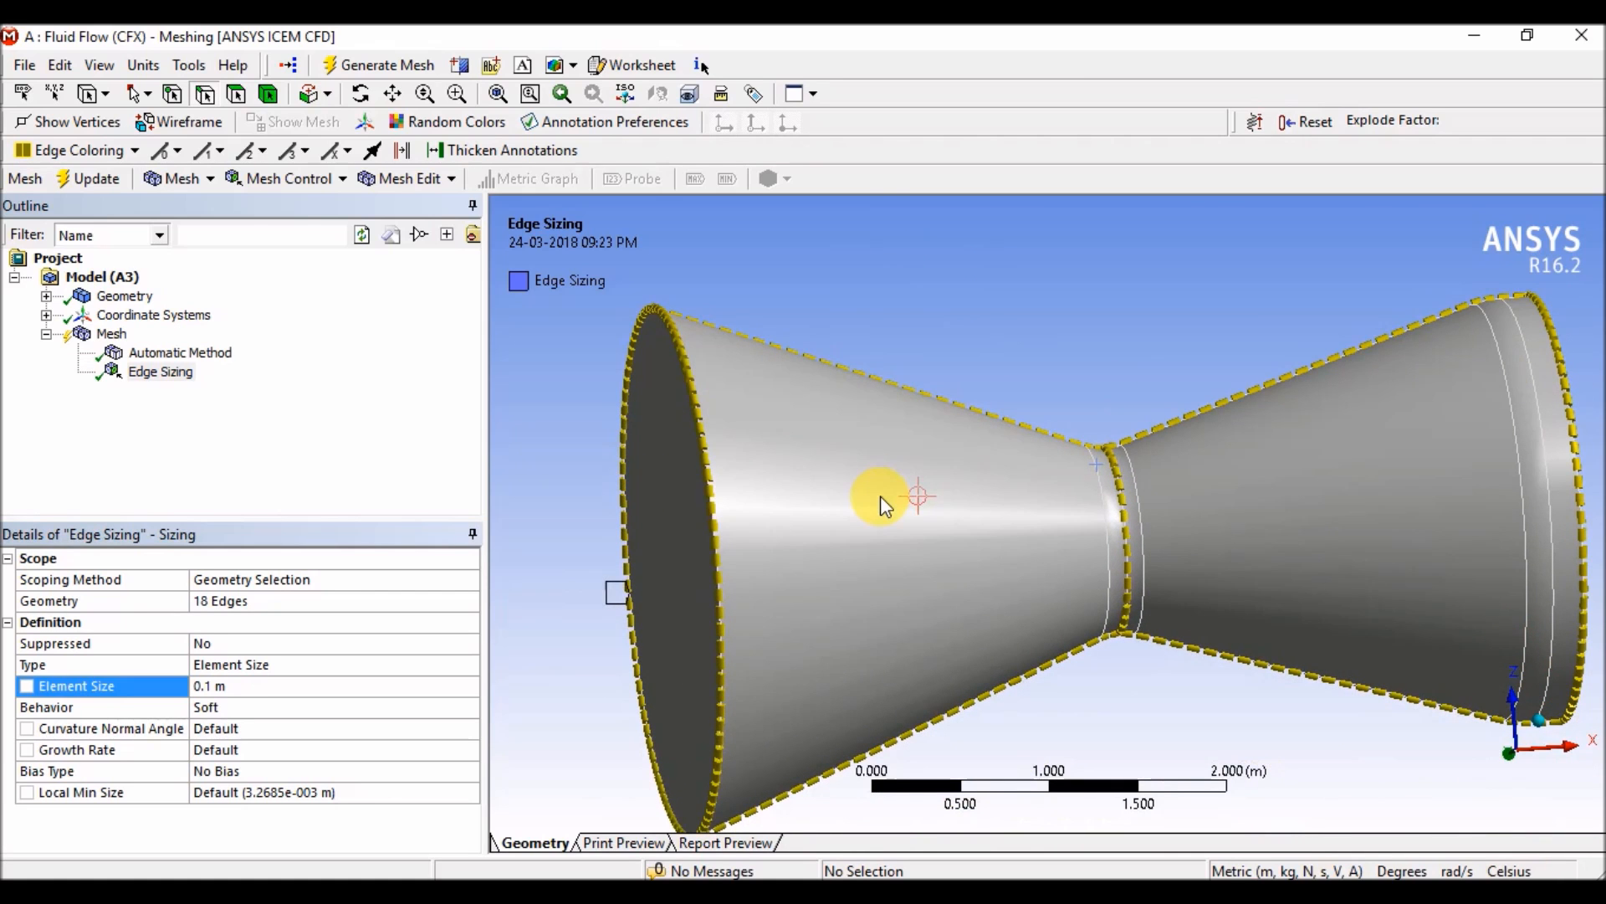
middle_click_drag(895, 478, 599, 579)
middle_click_drag(831, 519, 667, 512)
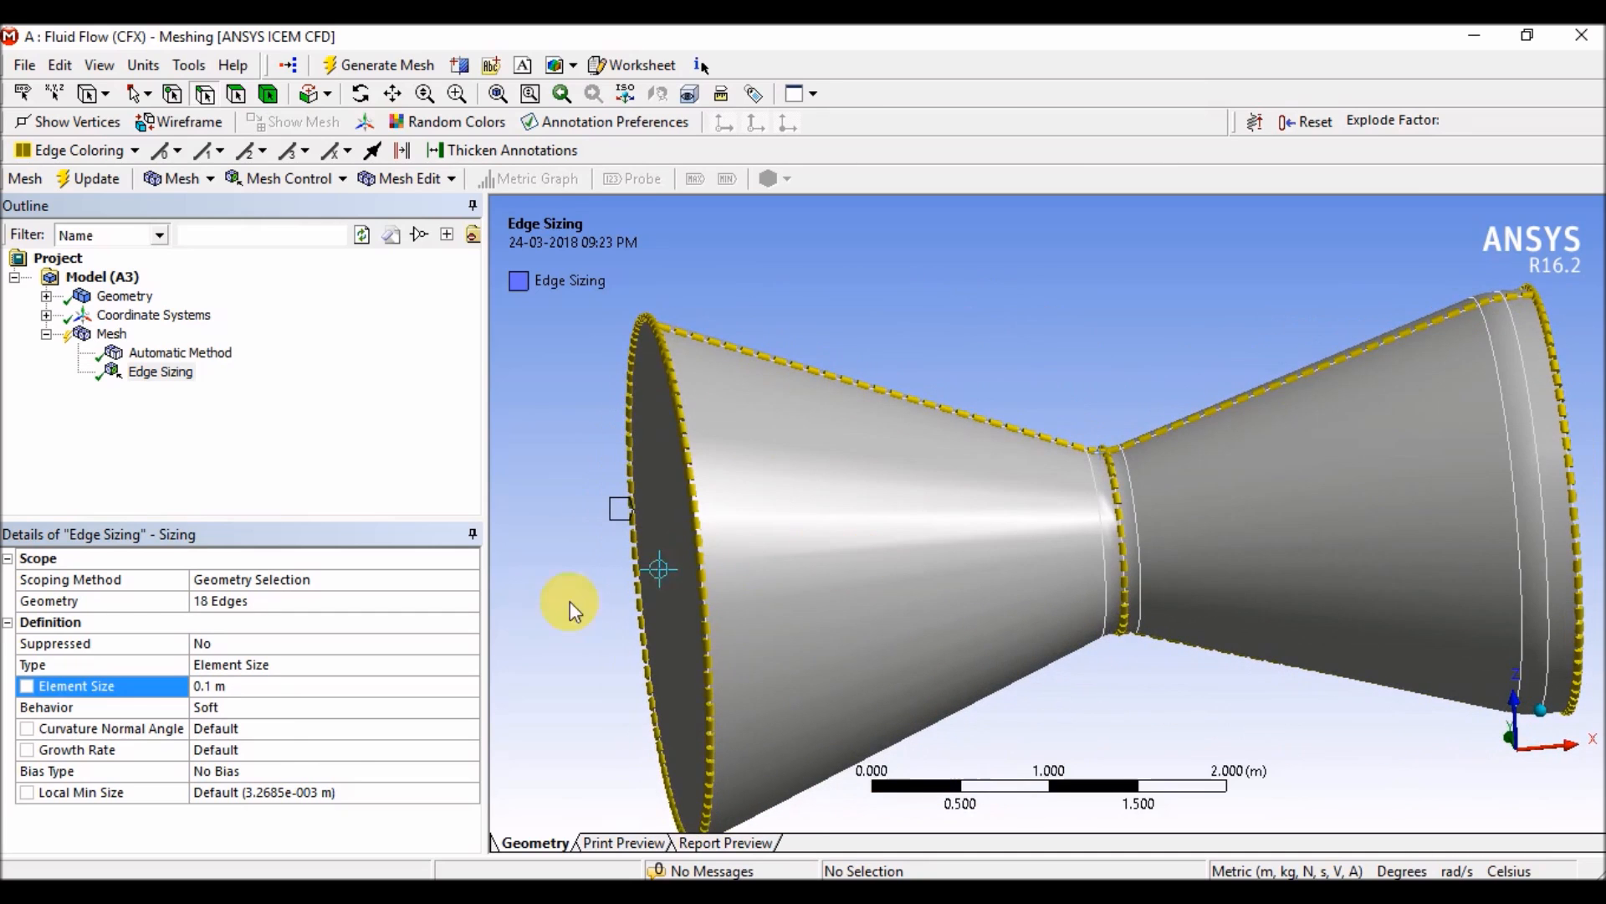
In the global mesh sizing, set Use Advanced Size Function to On: Proximity and Curvature
left_click(111, 335)
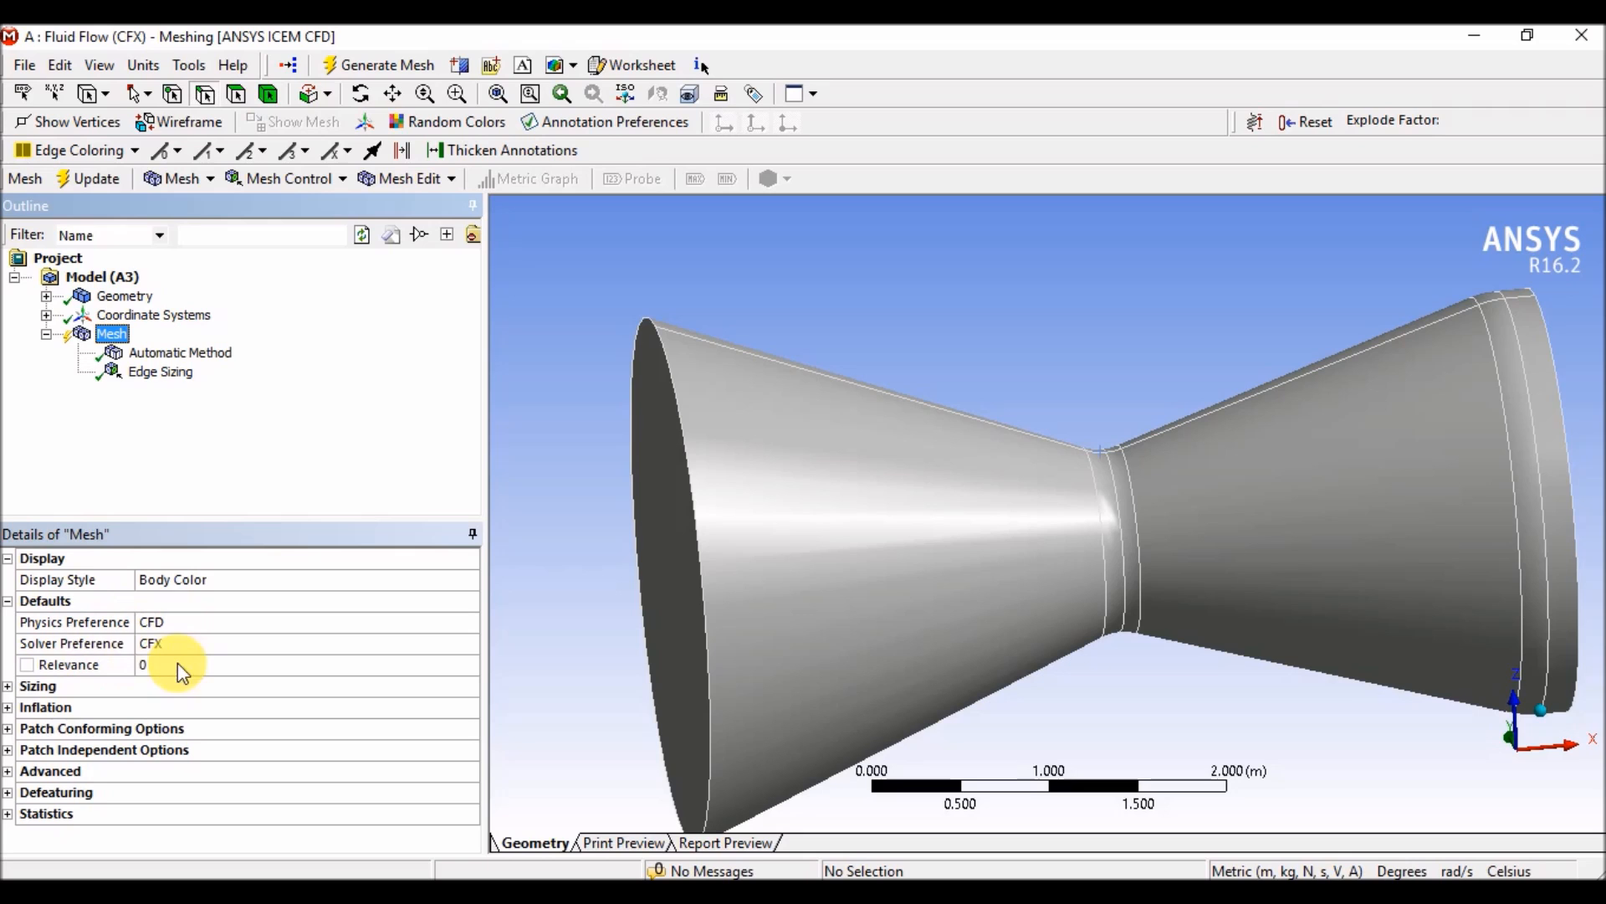
left_click(7, 686)
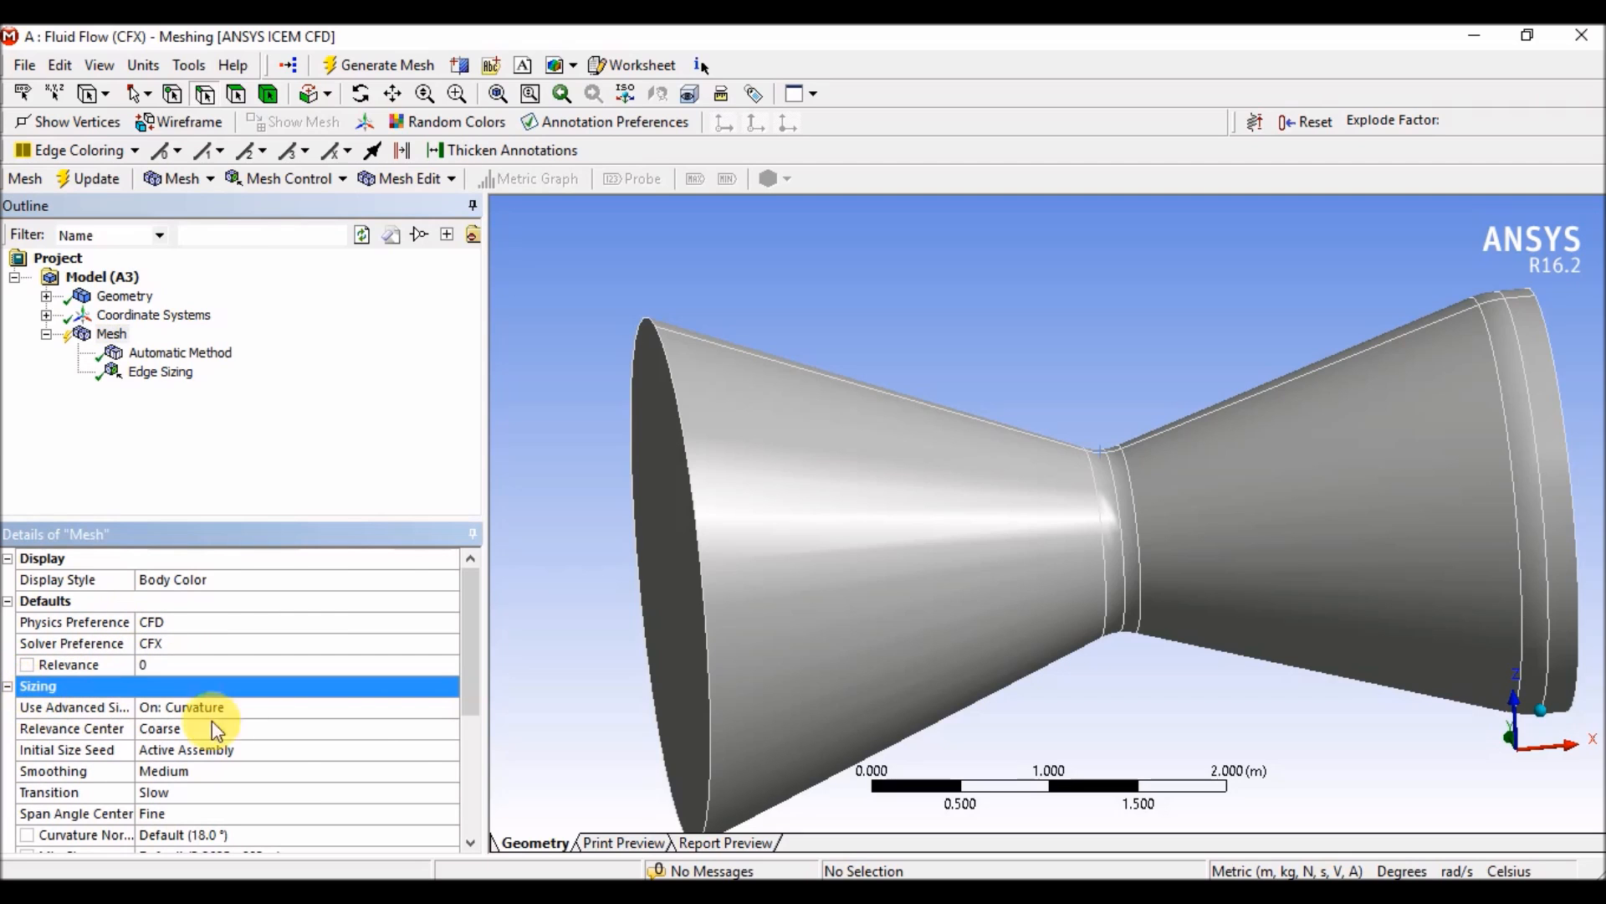
scroll(467, 674, "down", 1)
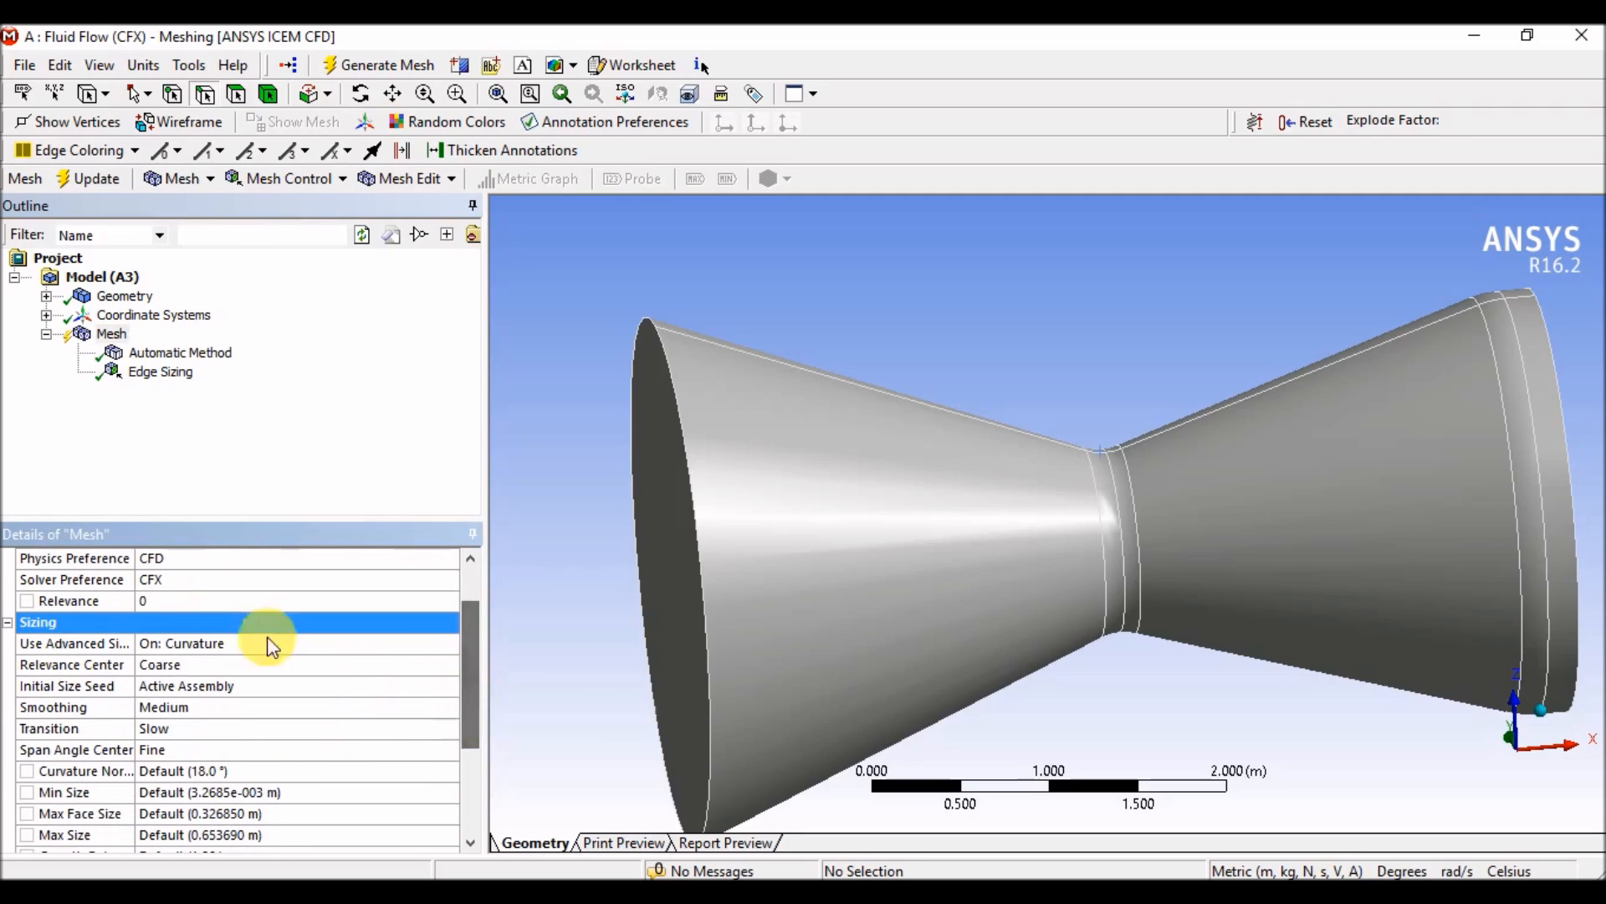
left_click_drag(149, 577, 211, 579)
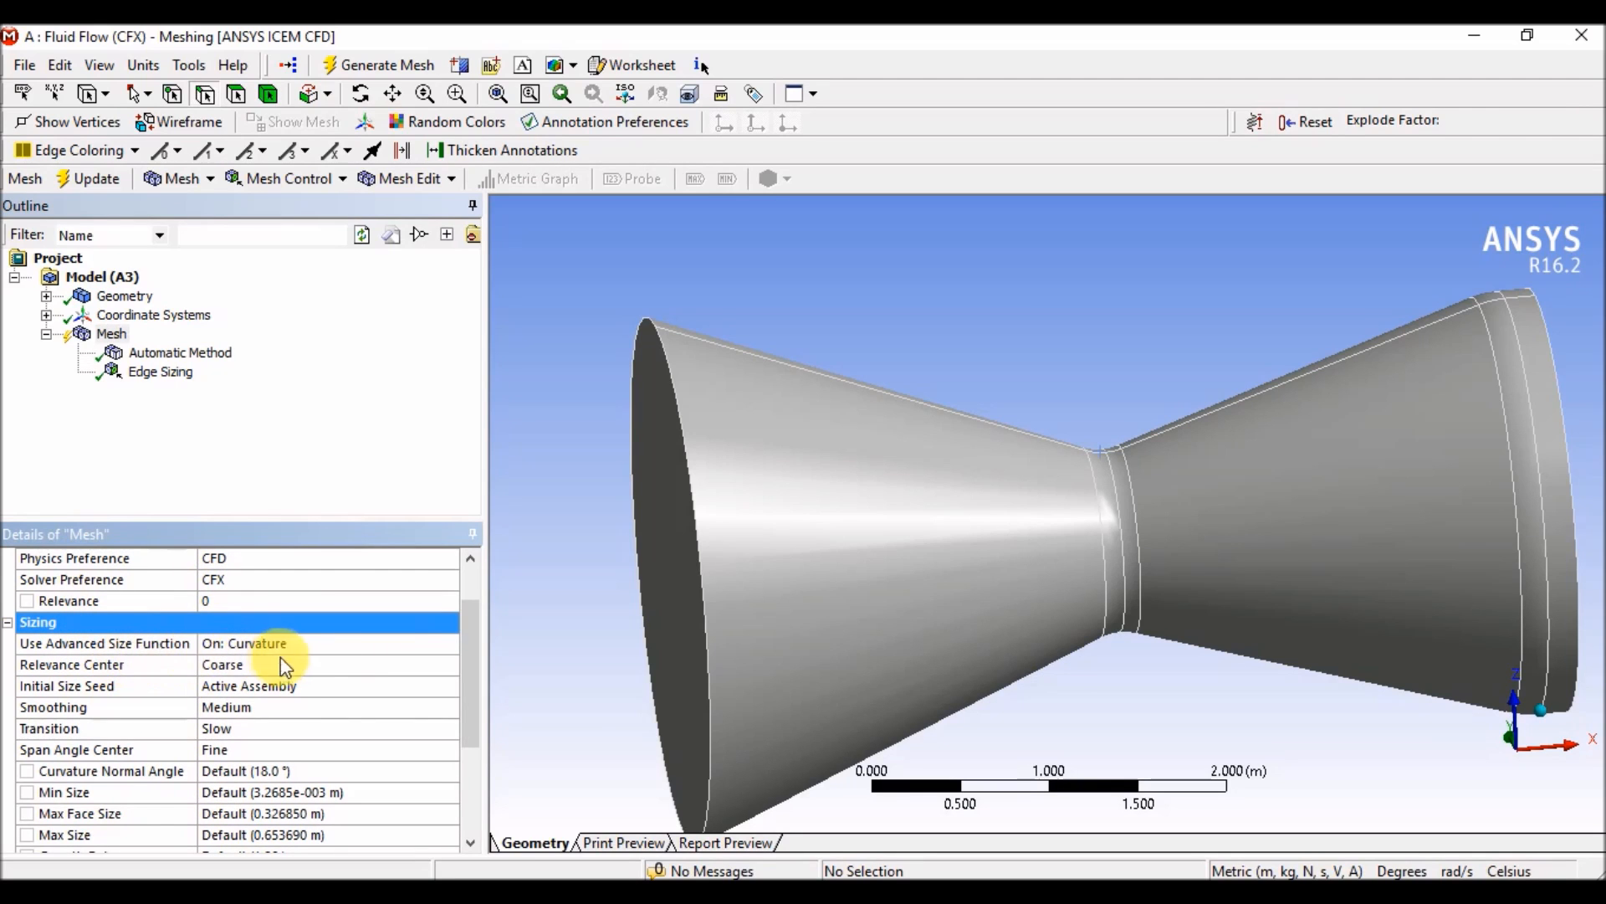
left_click(396, 649)
left_click(451, 644)
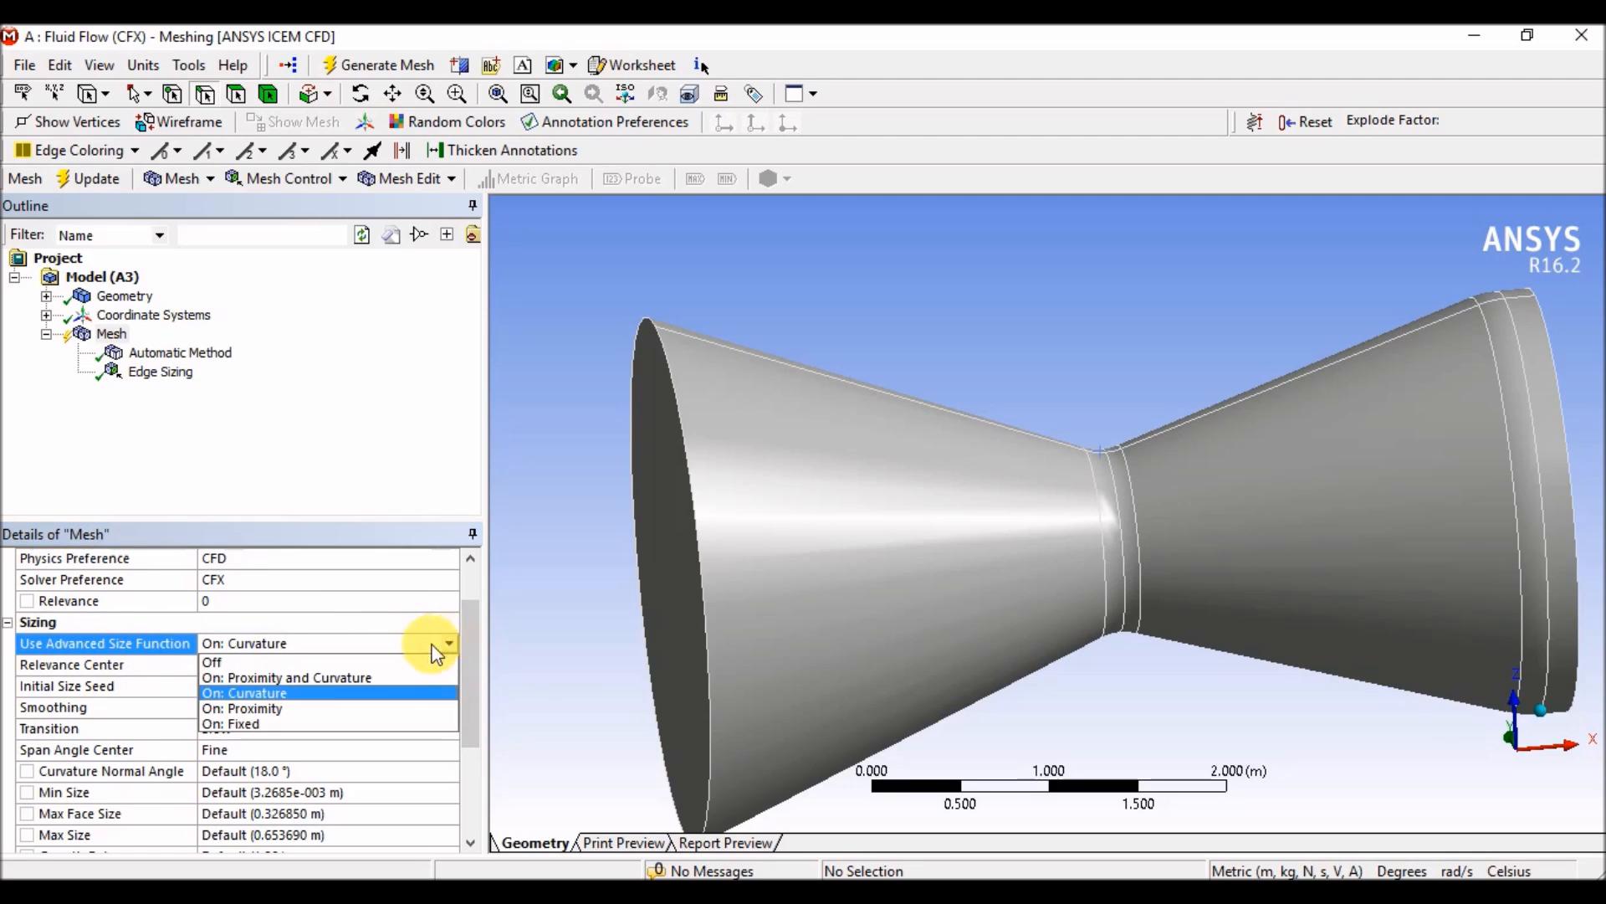
left_click(363, 673)
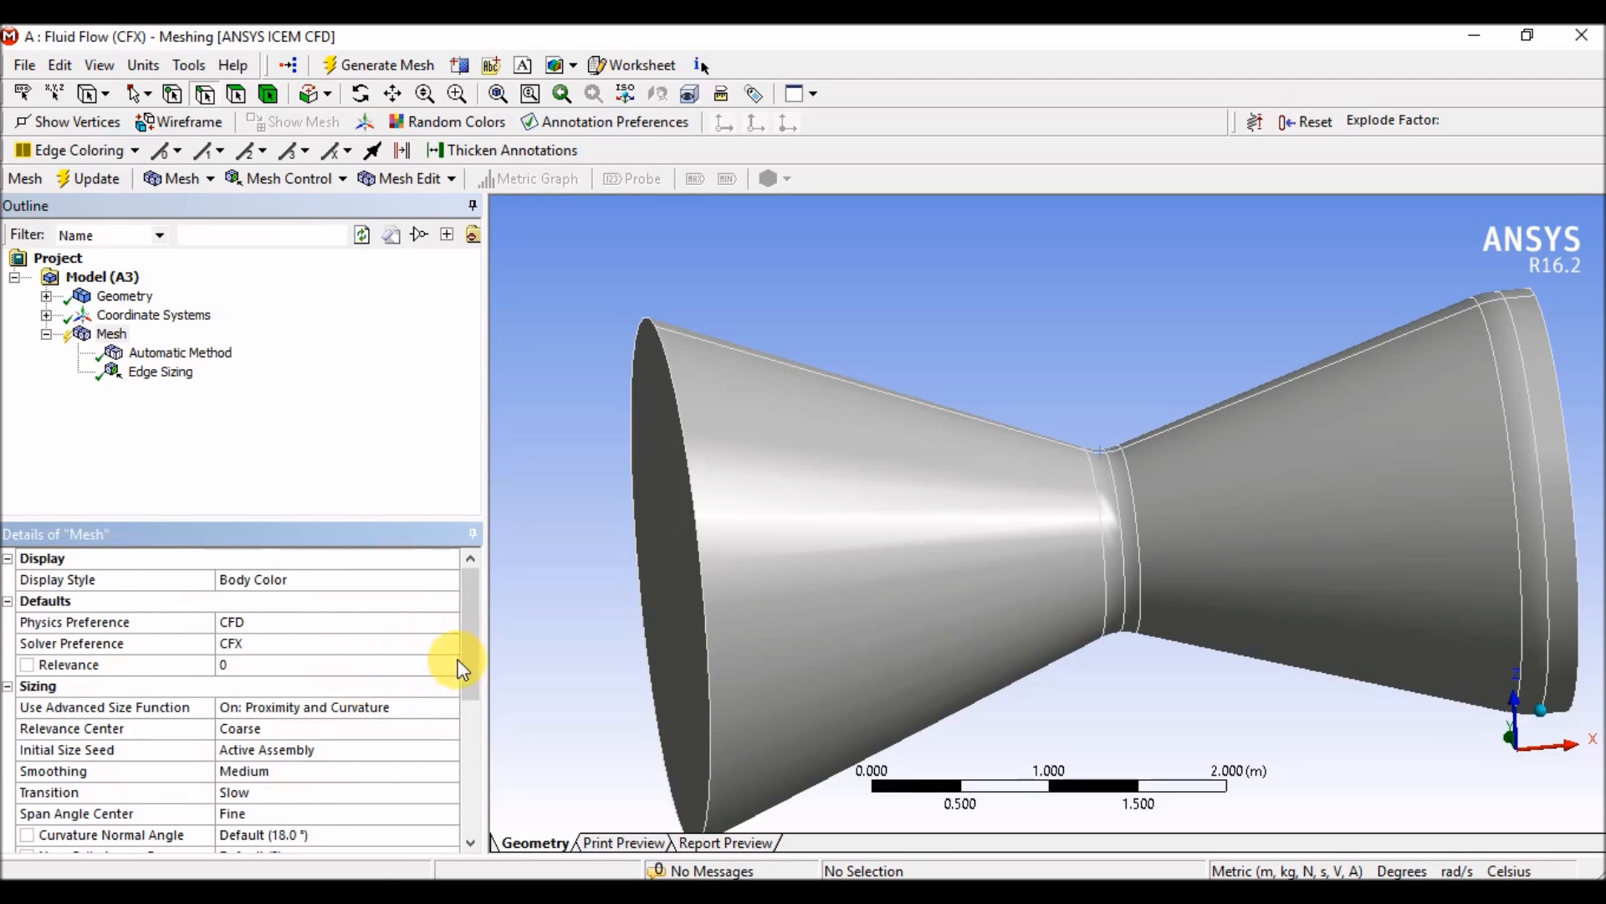
left_click_drag(466, 665, 467, 682)
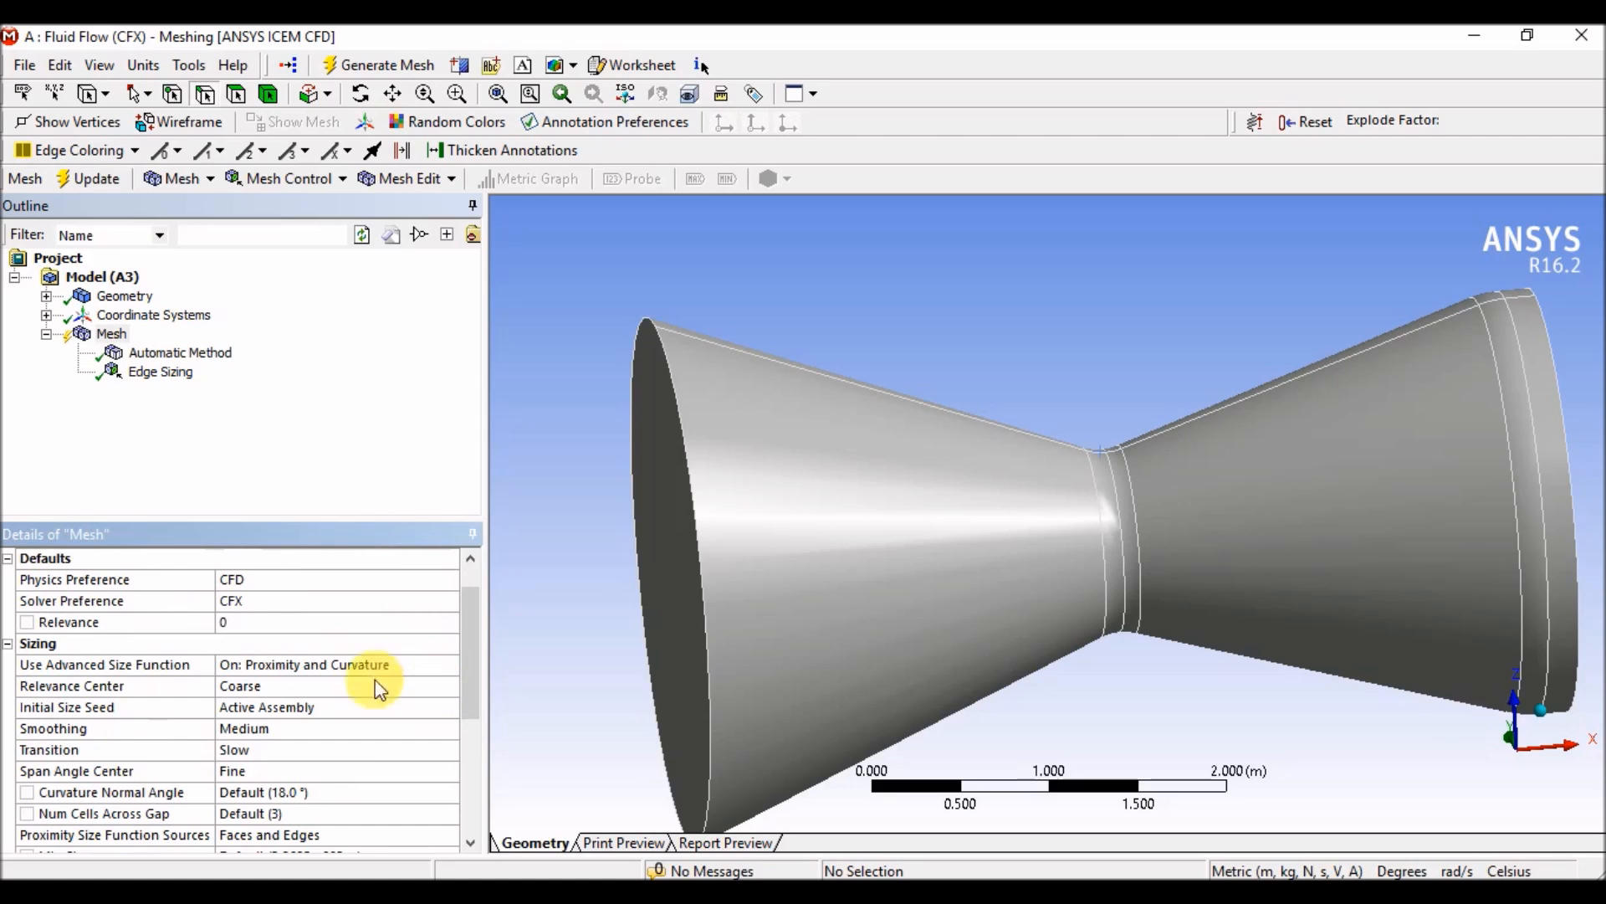
left_click(378, 689)
left_click(450, 687)
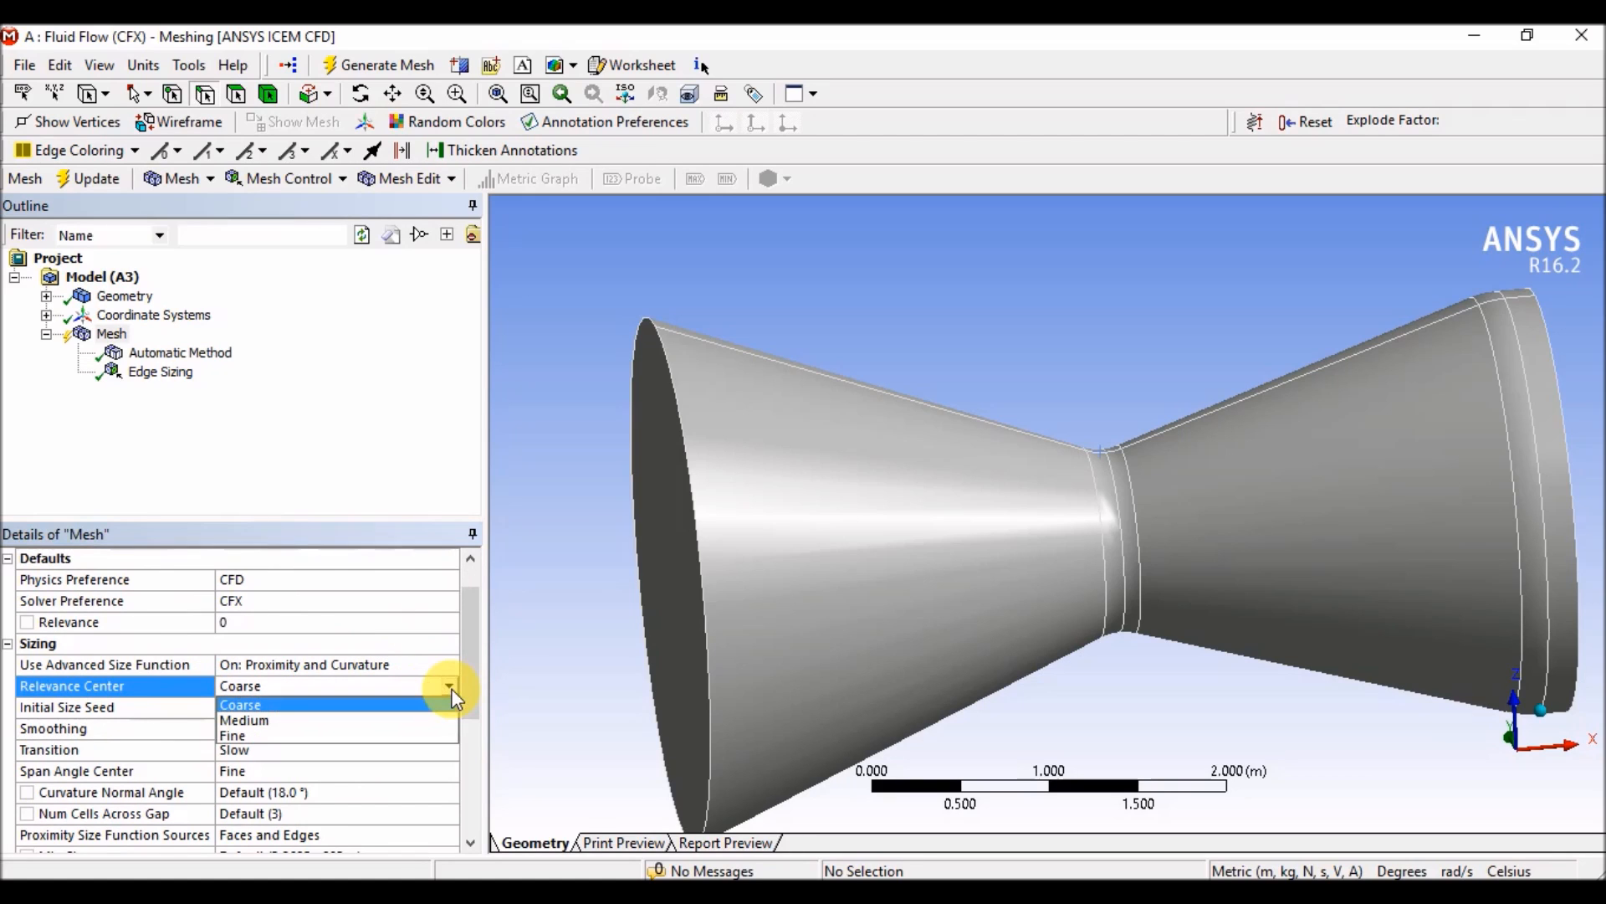
left_click(366, 686)
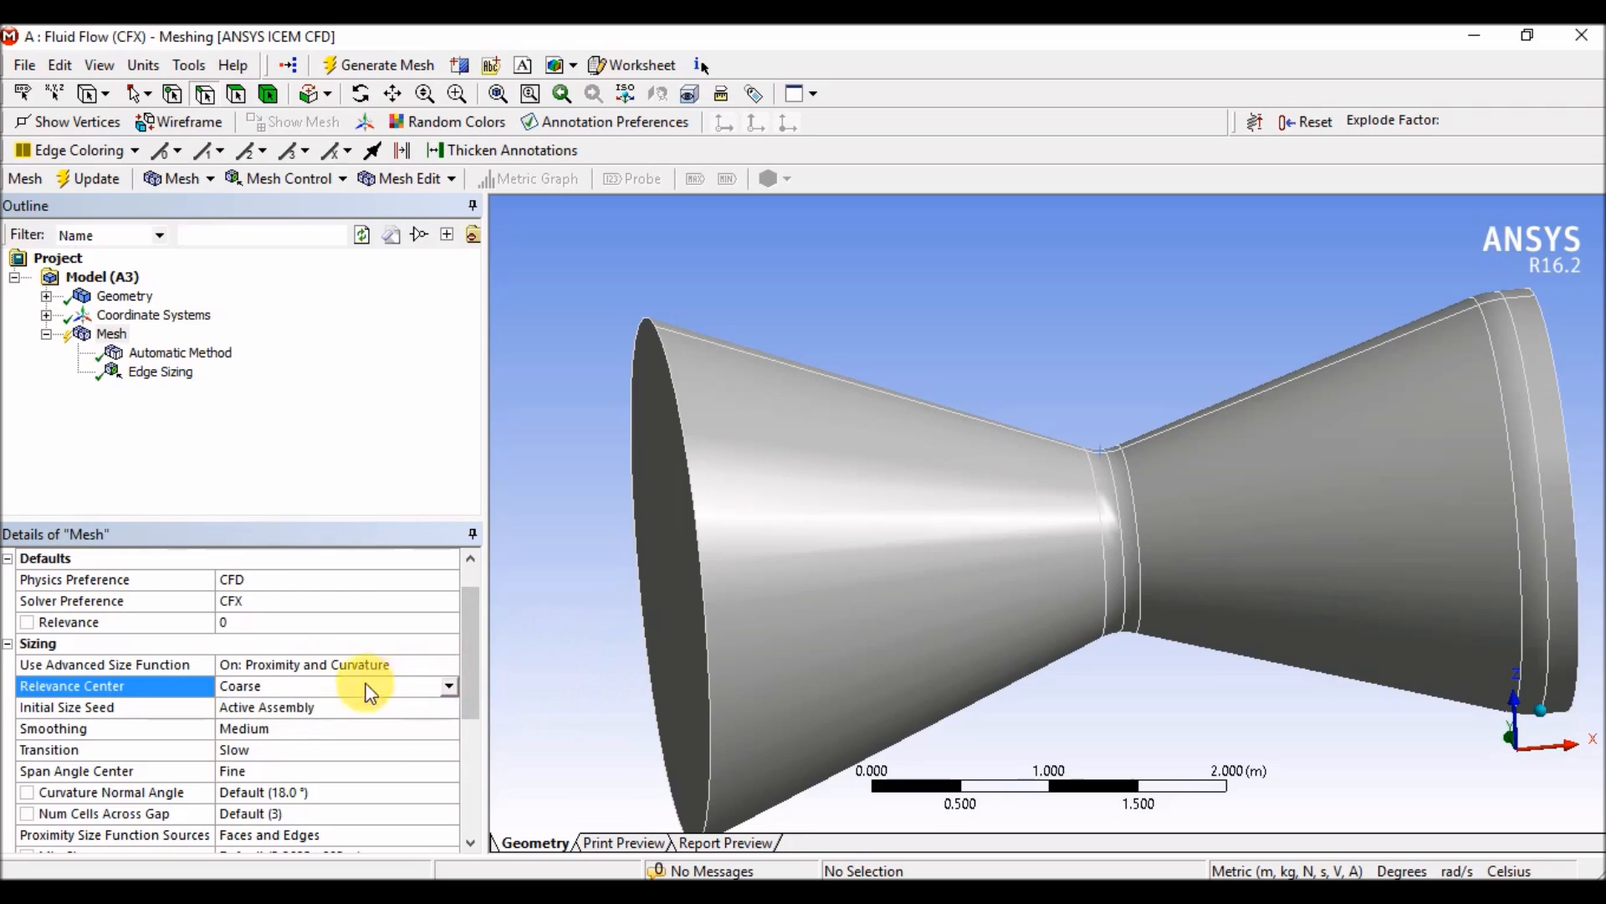
Set the global mesh Smoothing to High
left_click(393, 729)
left_click(451, 730)
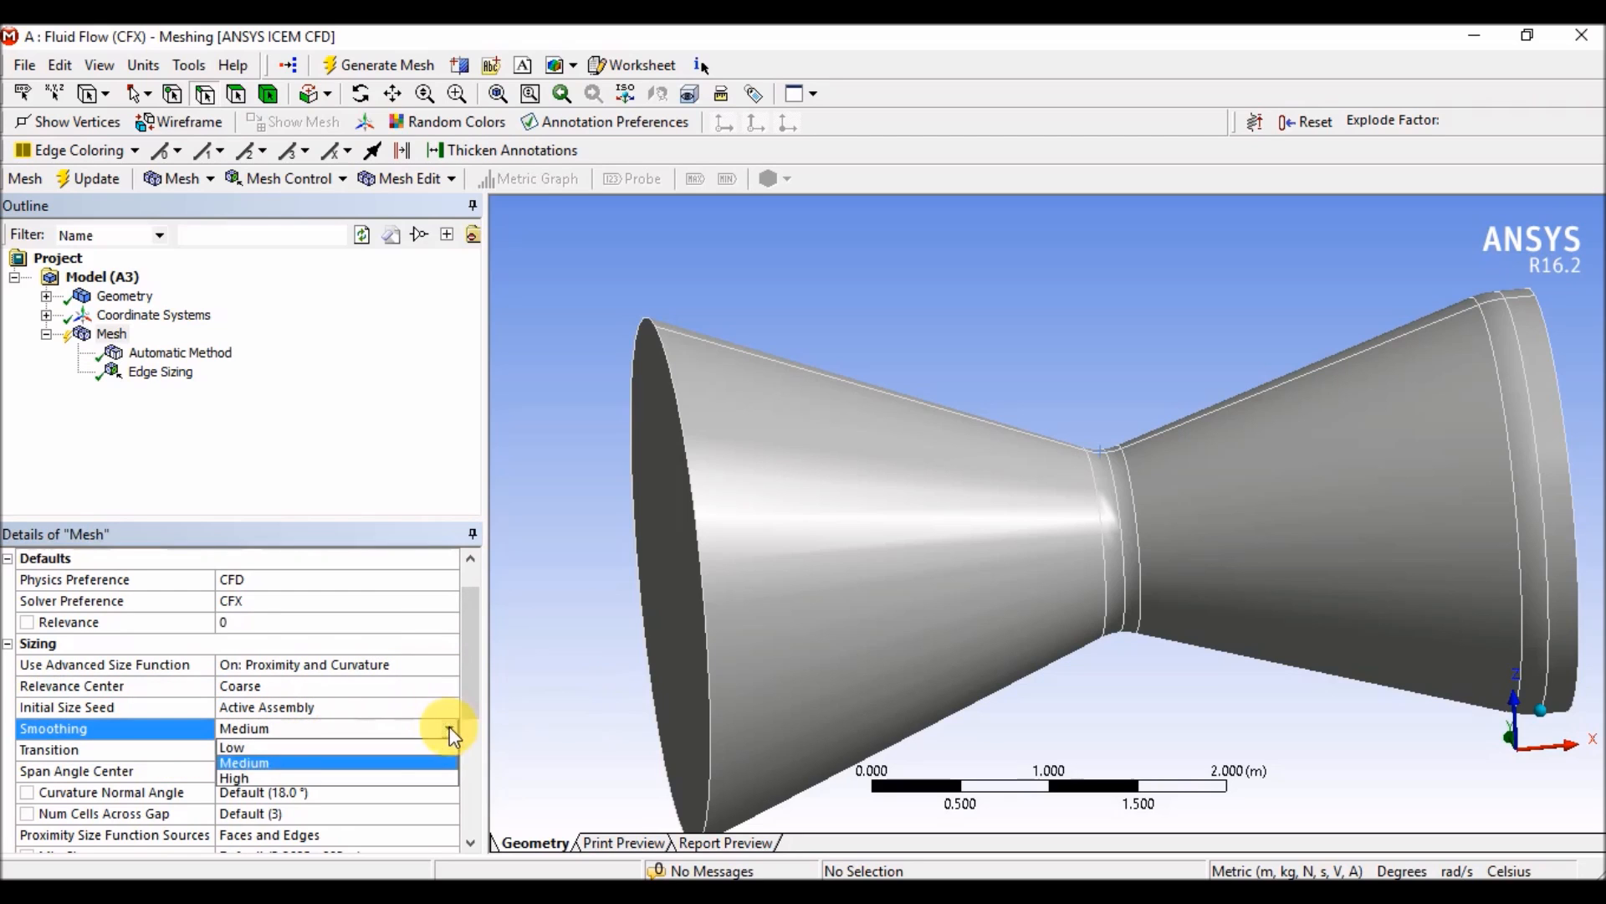
left_click(364, 778)
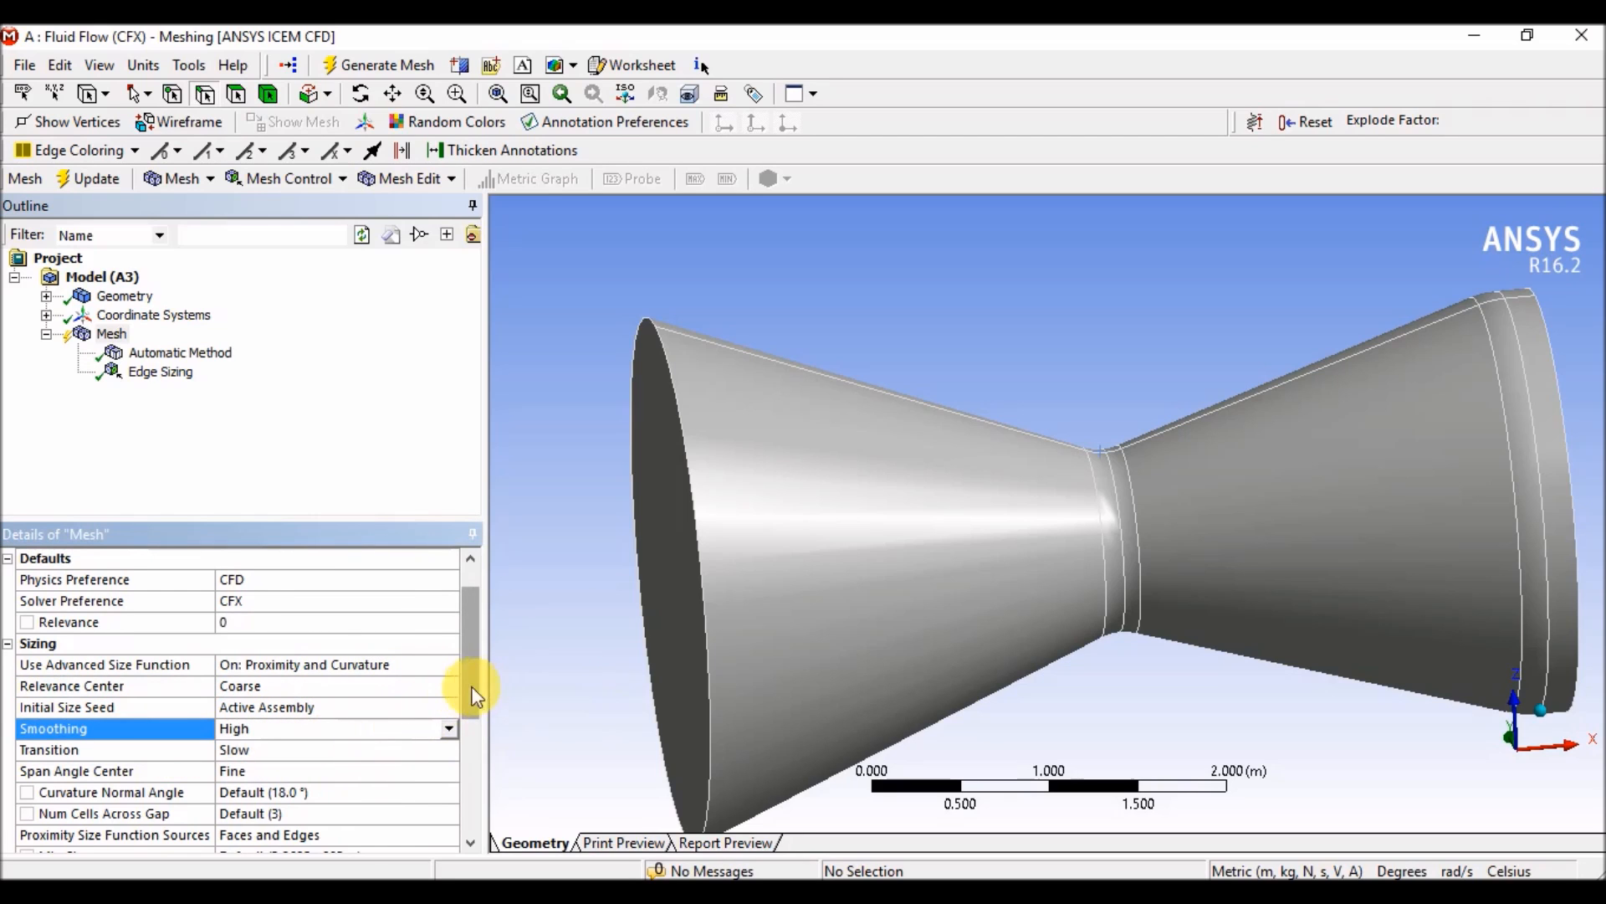
Set the global mesh Transition to Fast
left_click(321, 757)
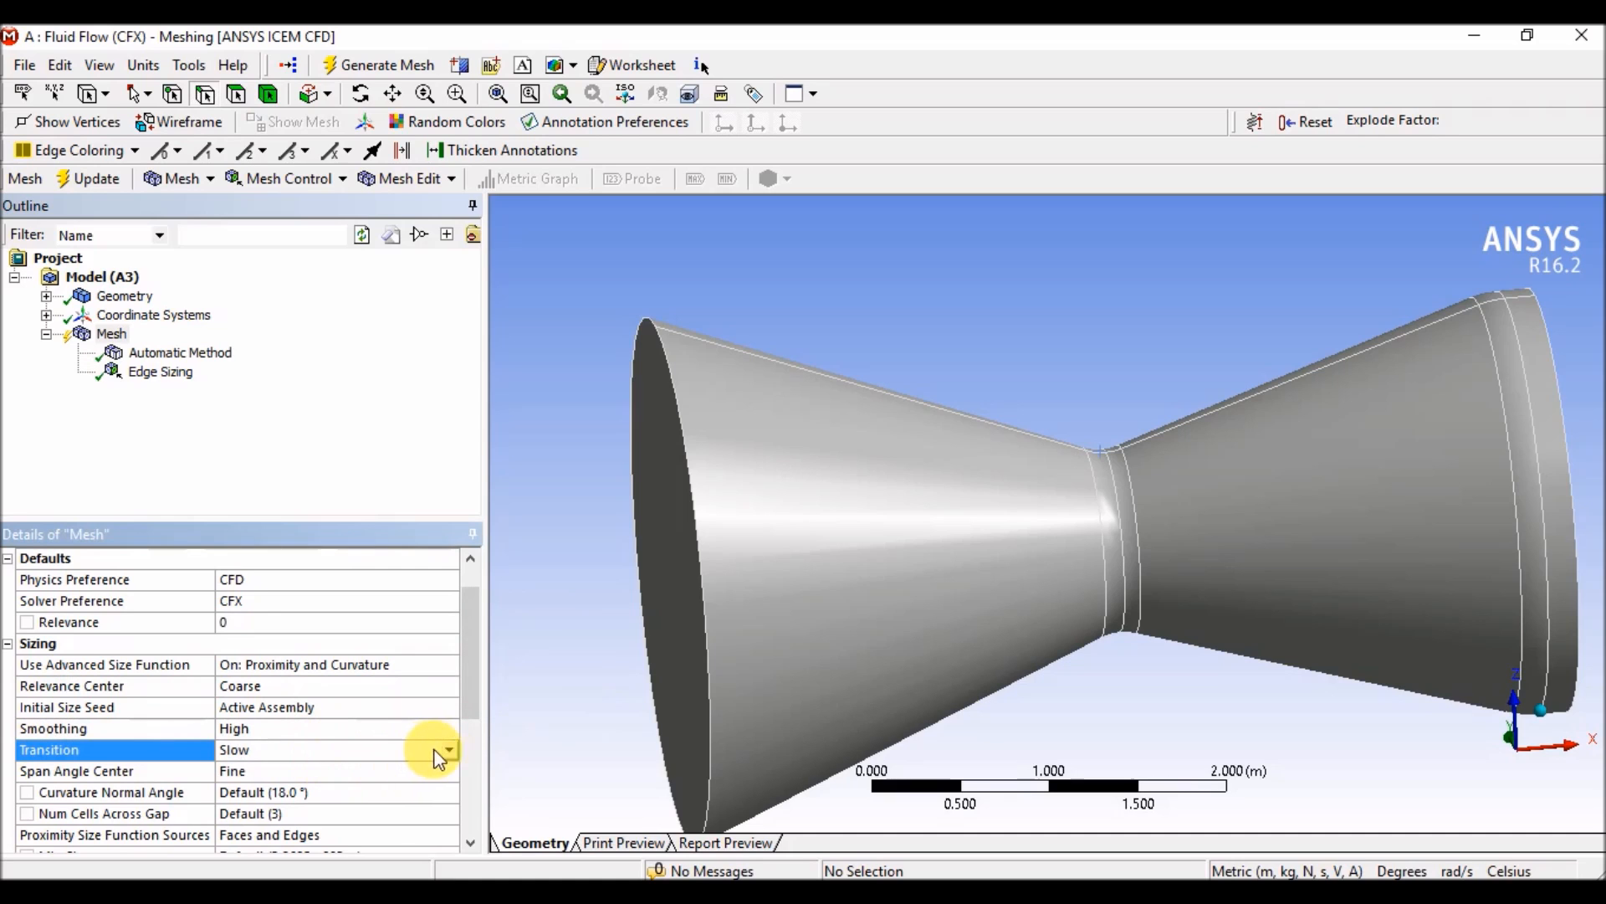
left_click(444, 748)
left_click(378, 770)
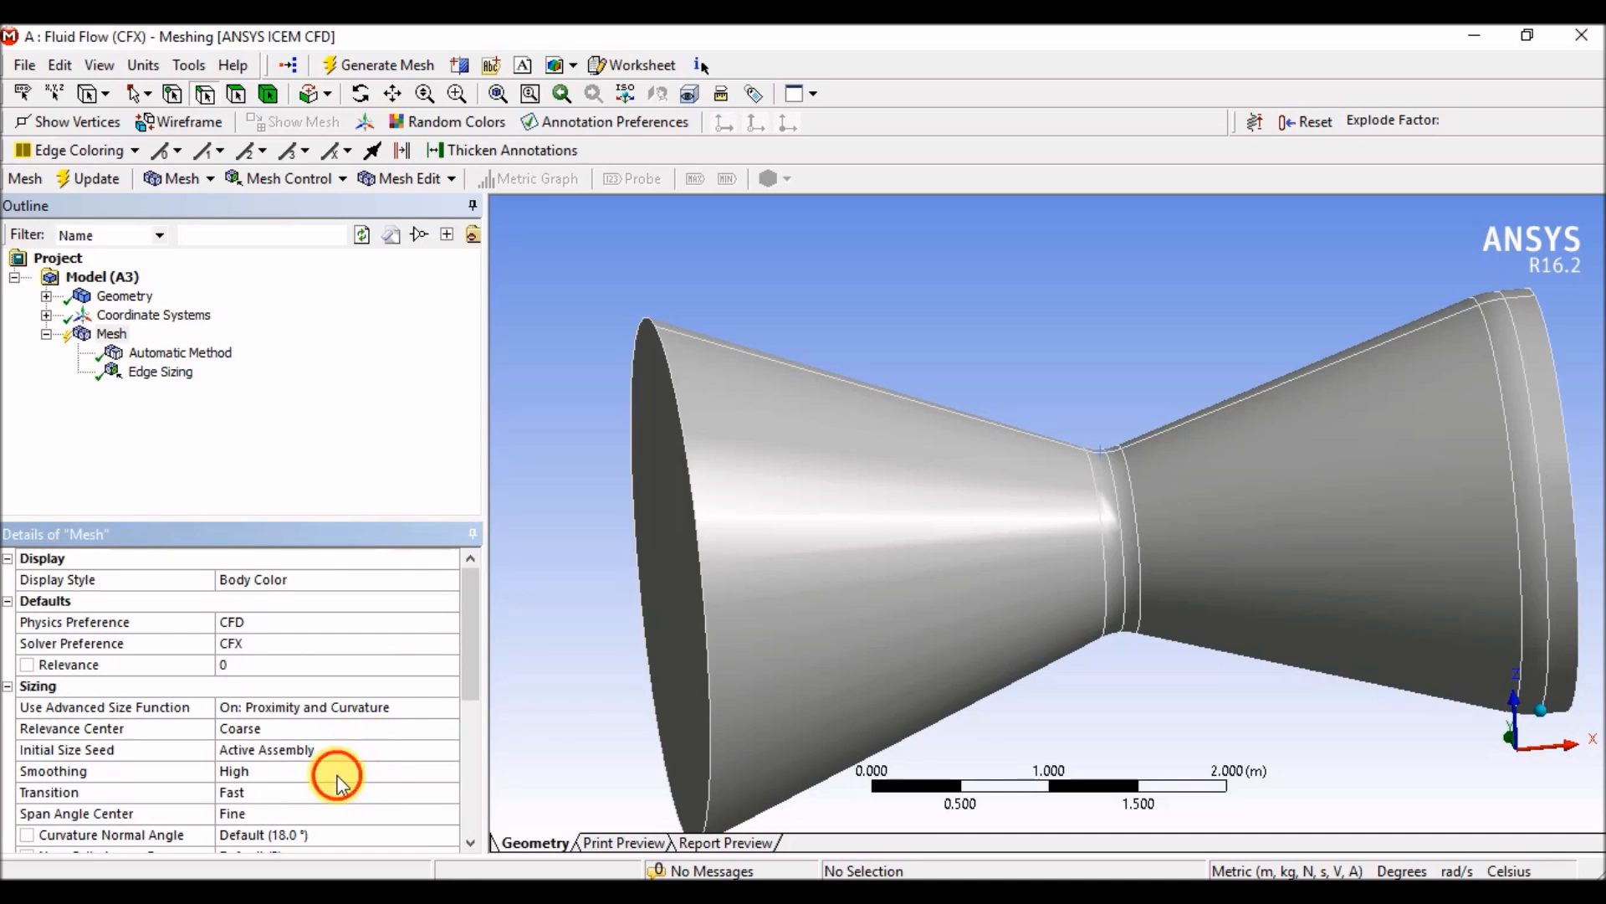
Set the global mesh Smoothing to Medium
left_click(360, 770)
left_click(448, 773)
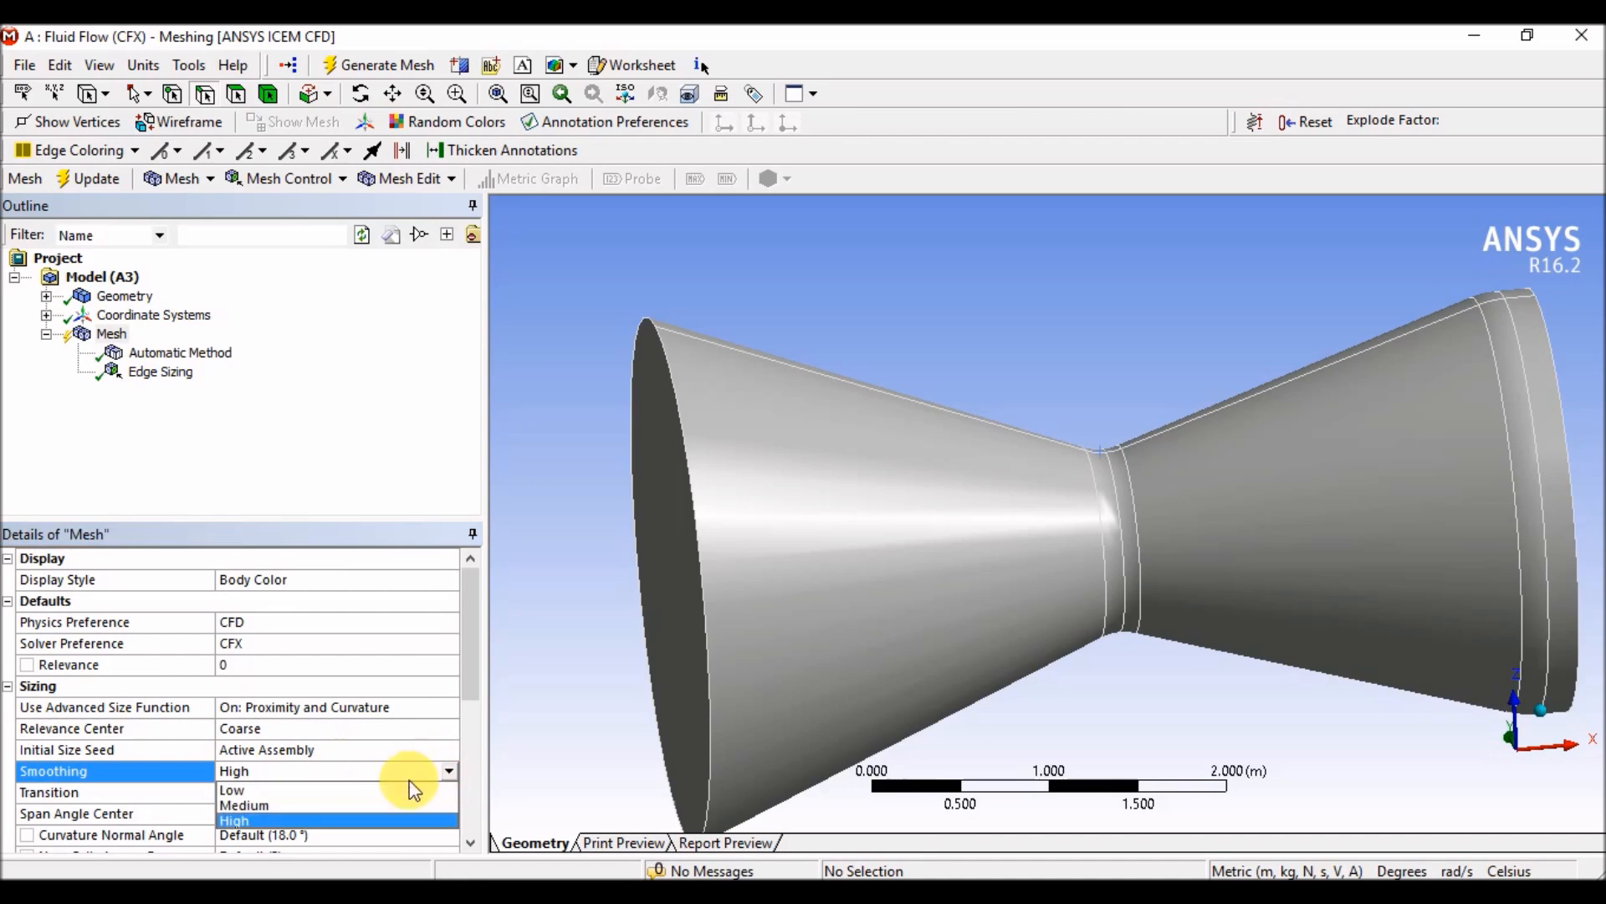
left_click(347, 803)
left_click_drag(473, 682, 474, 715)
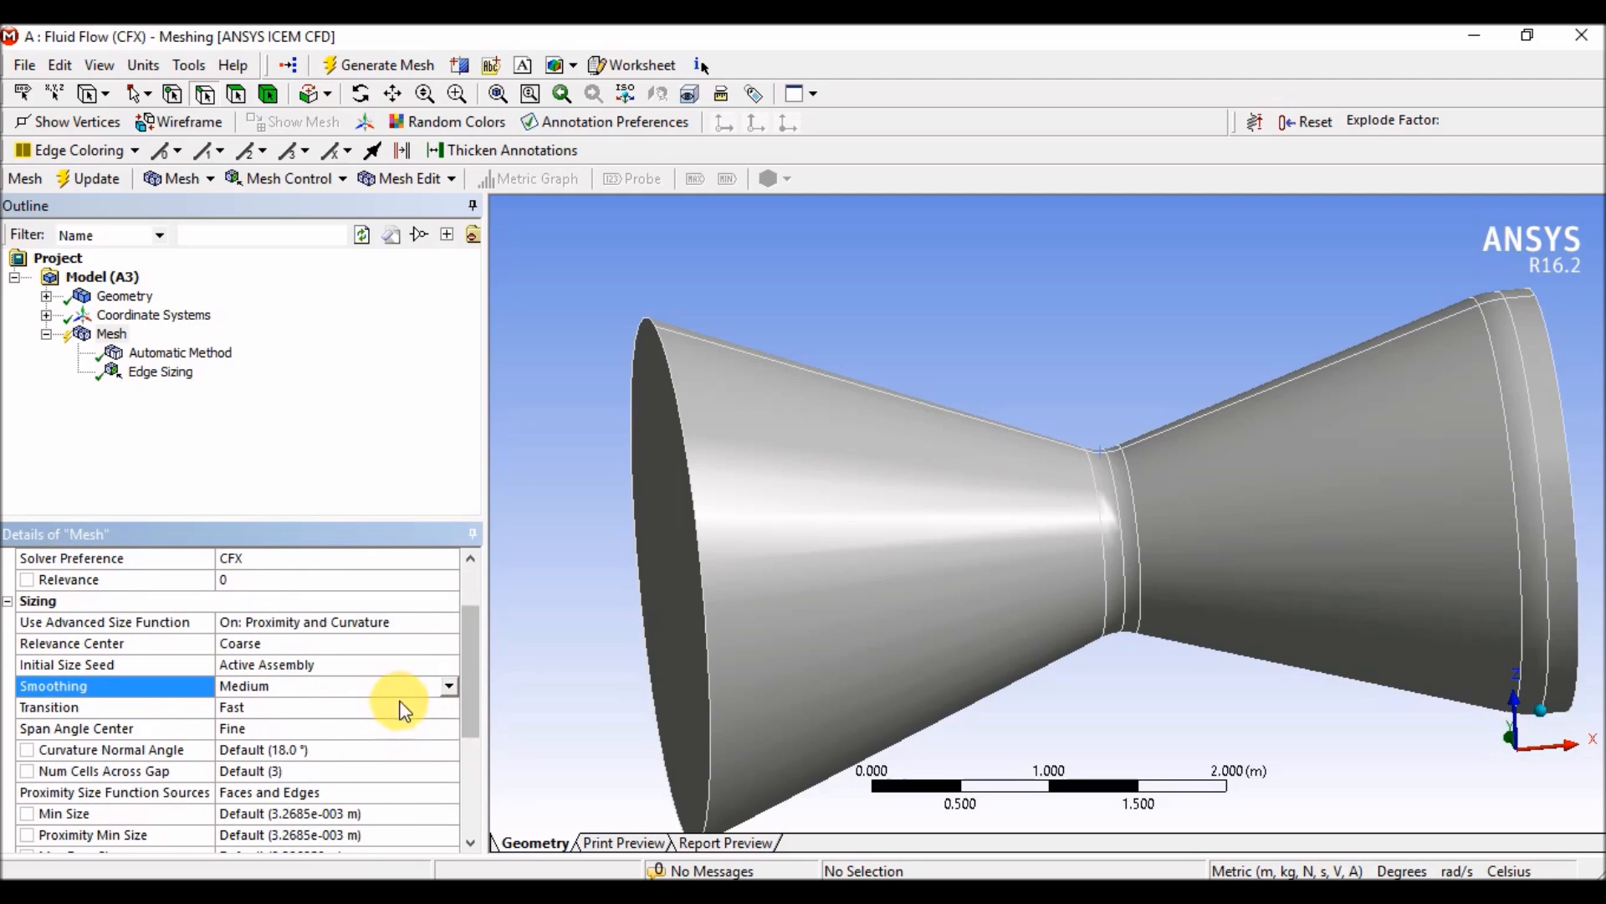
Review the remaining sizing values and the inflation settings of the global mesh
left_click_drag(468, 696, 471, 705)
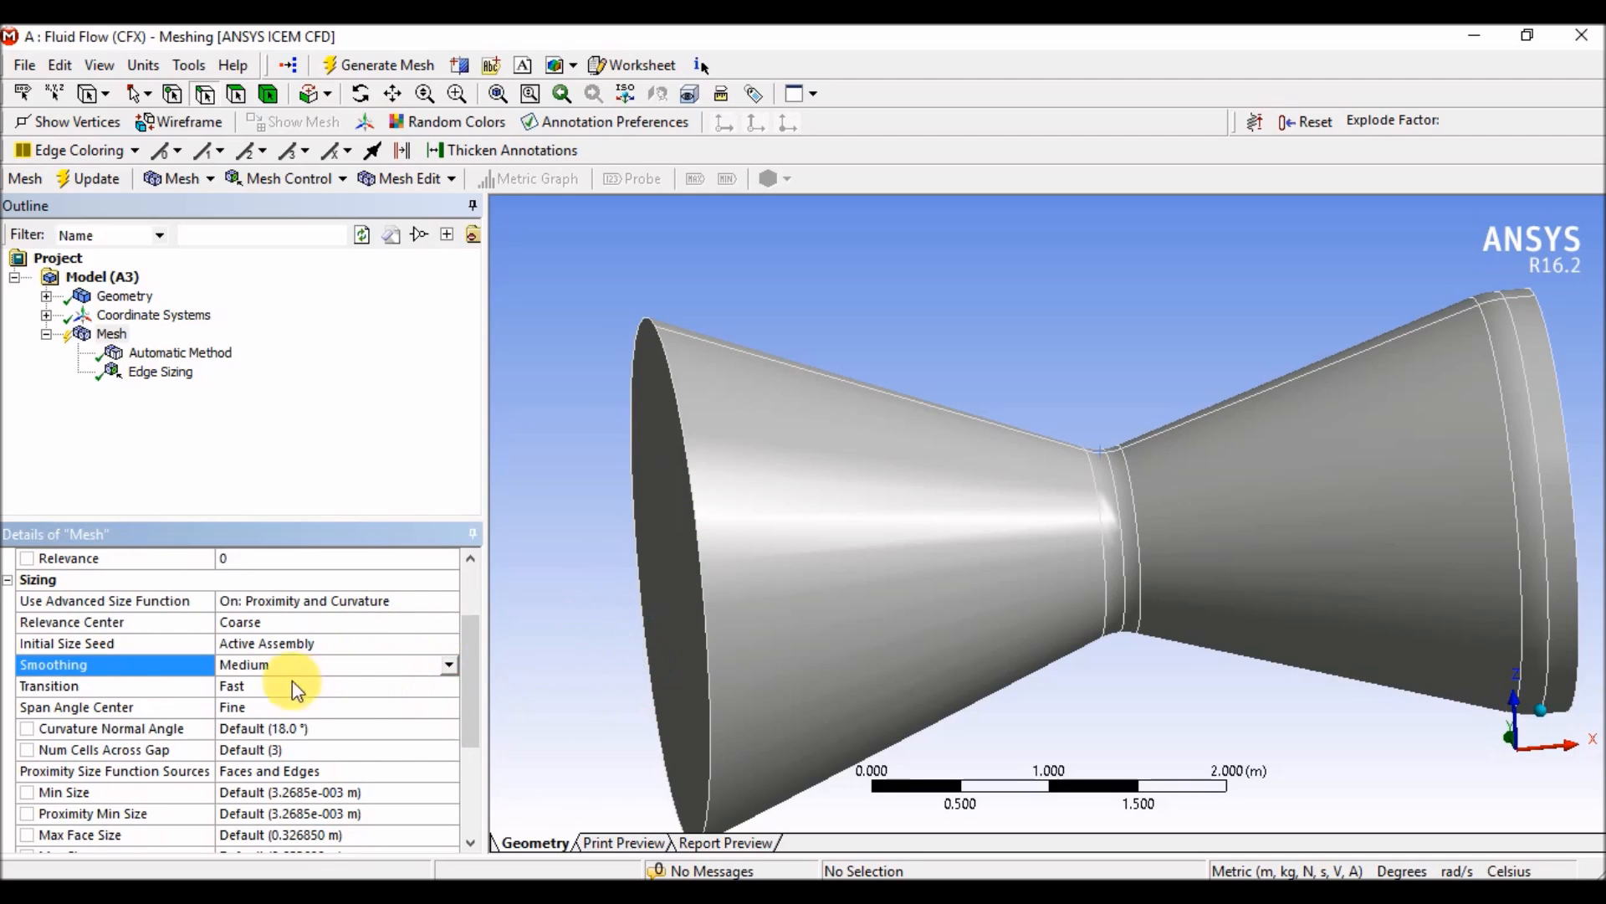
left_click_drag(464, 678, 474, 756)
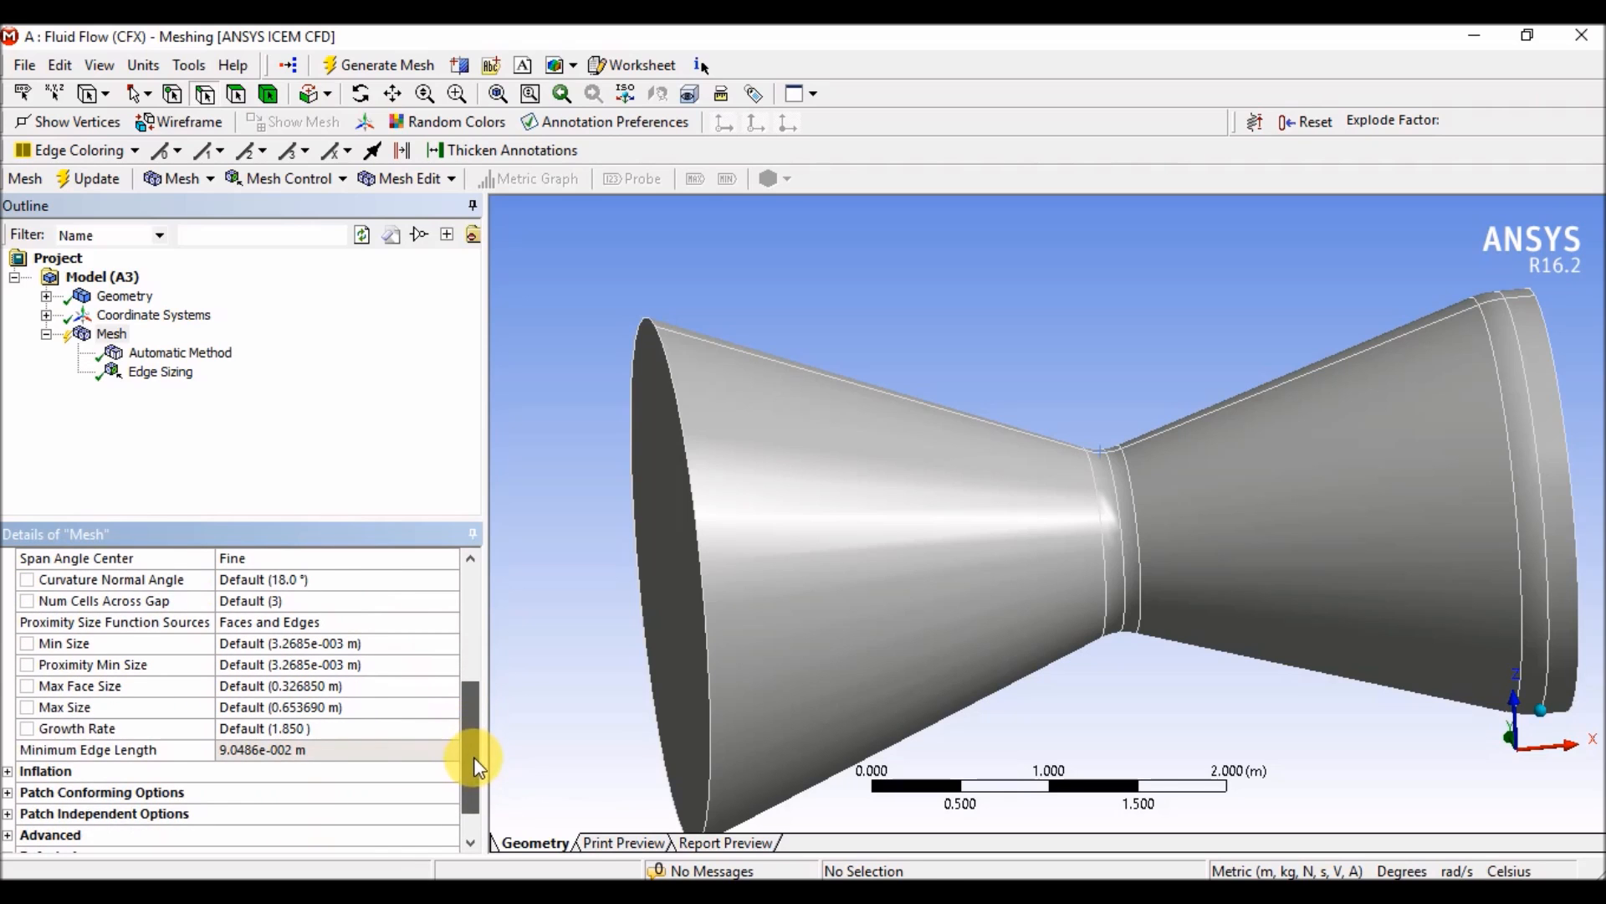
left_click(8, 774)
left_click_drag(466, 757, 469, 793)
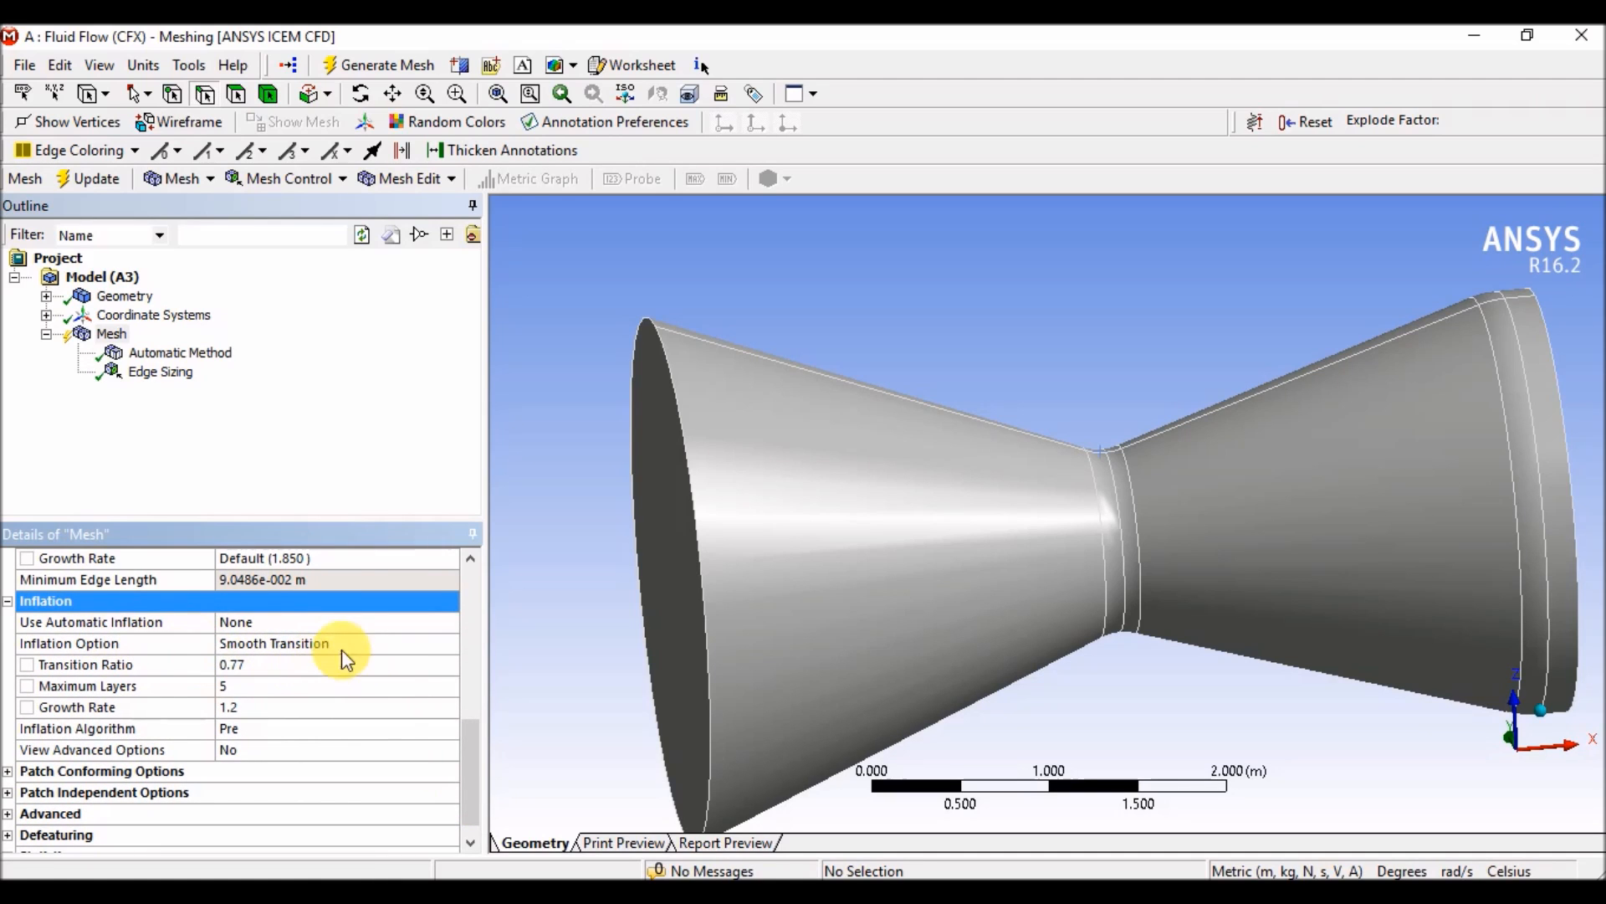
left_click_drag(466, 782, 480, 810)
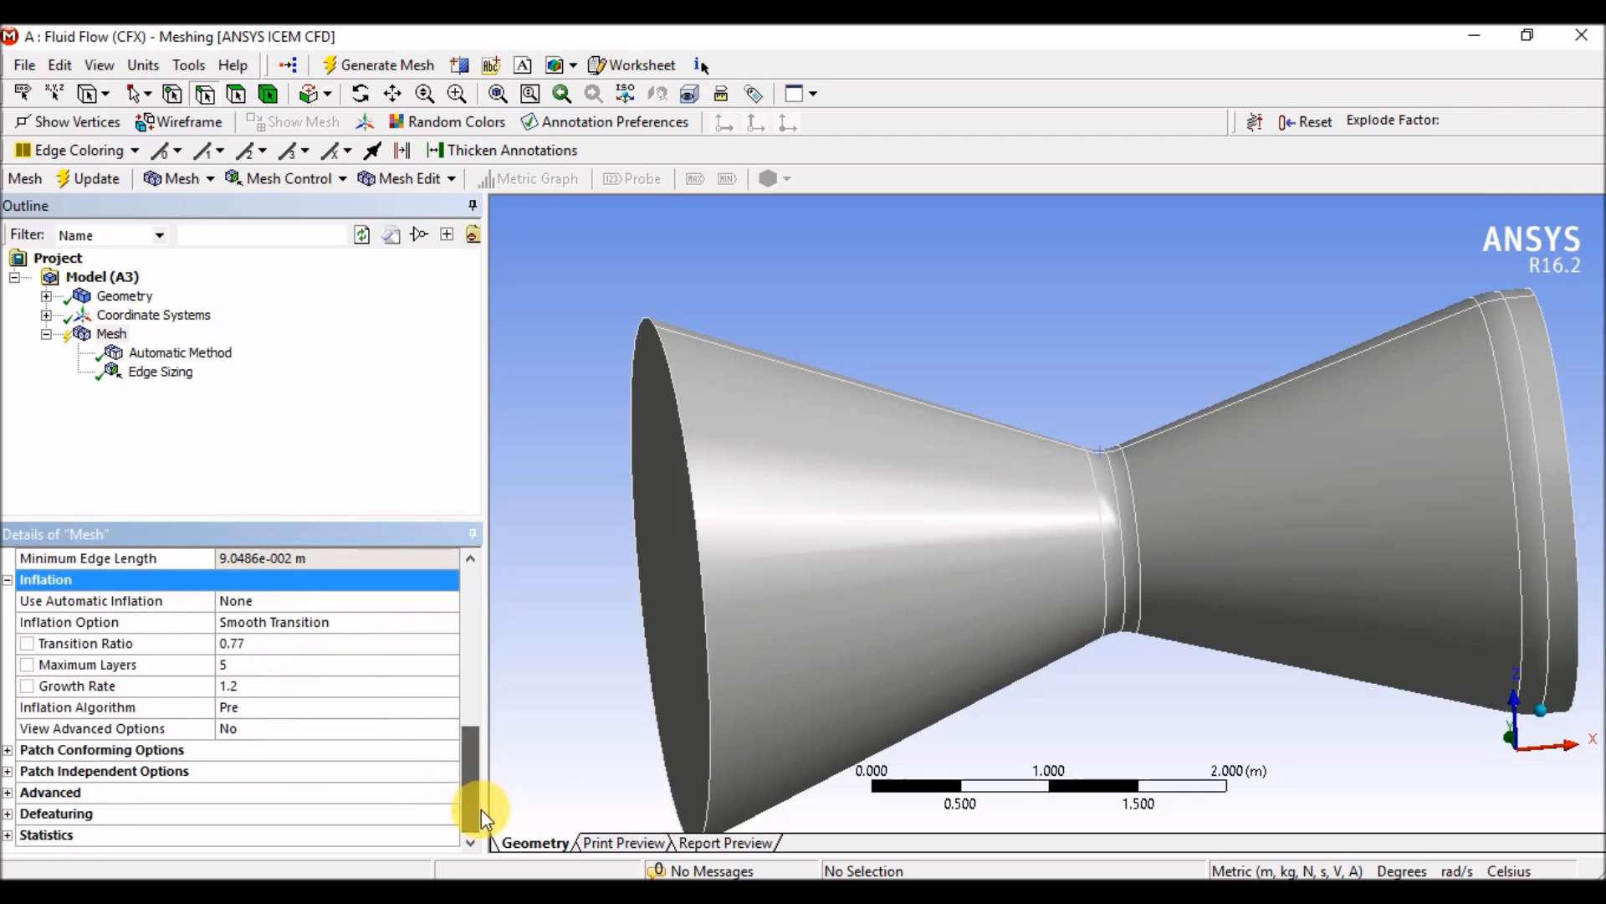
left_click_drag(477, 756, 479, 753)
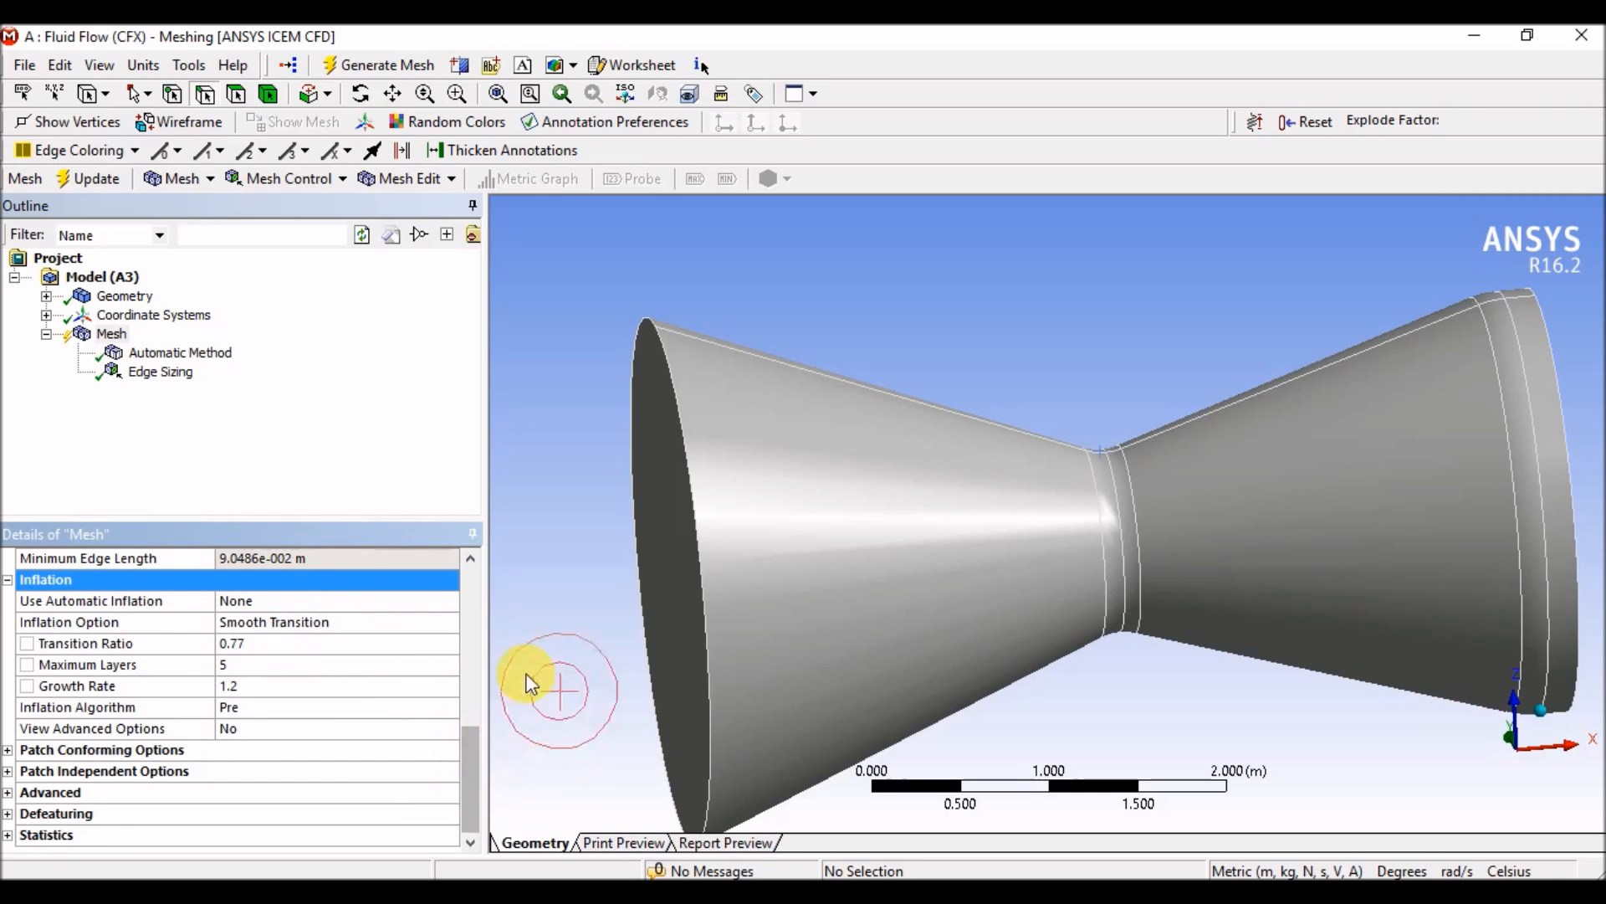
Generate the nozzle's mesh and inspect the elements around the throat
right_click(118, 339)
left_click(189, 416)
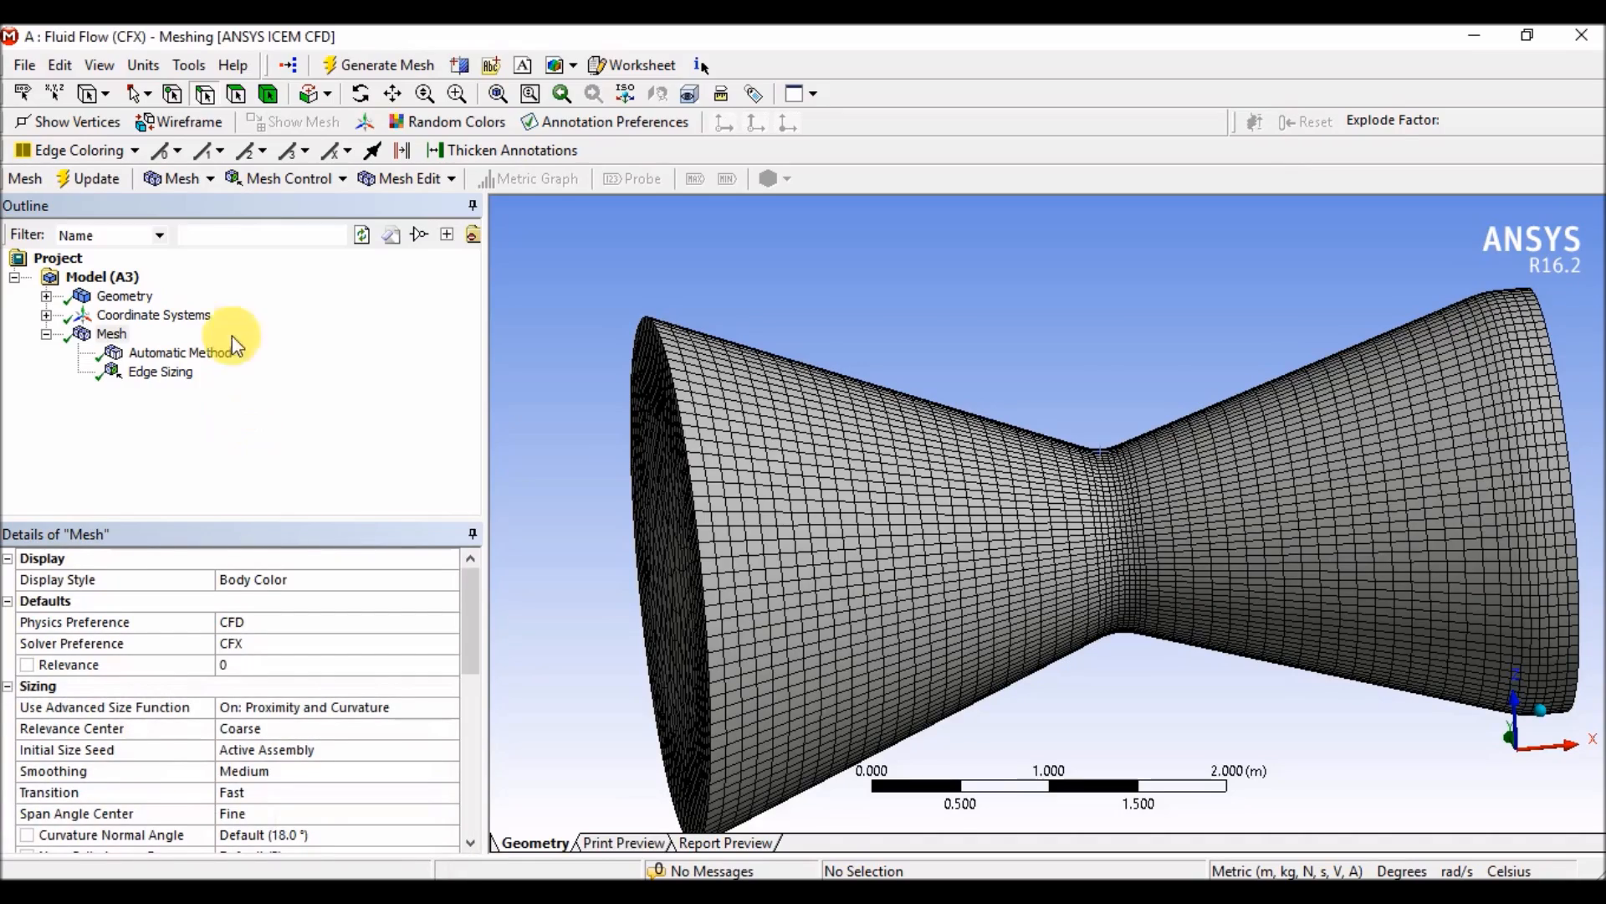
middle_click_drag(1192, 540, 1094, 502)
scroll(1141, 369, "up", 6)
scroll(1078, 333, "down", 6)
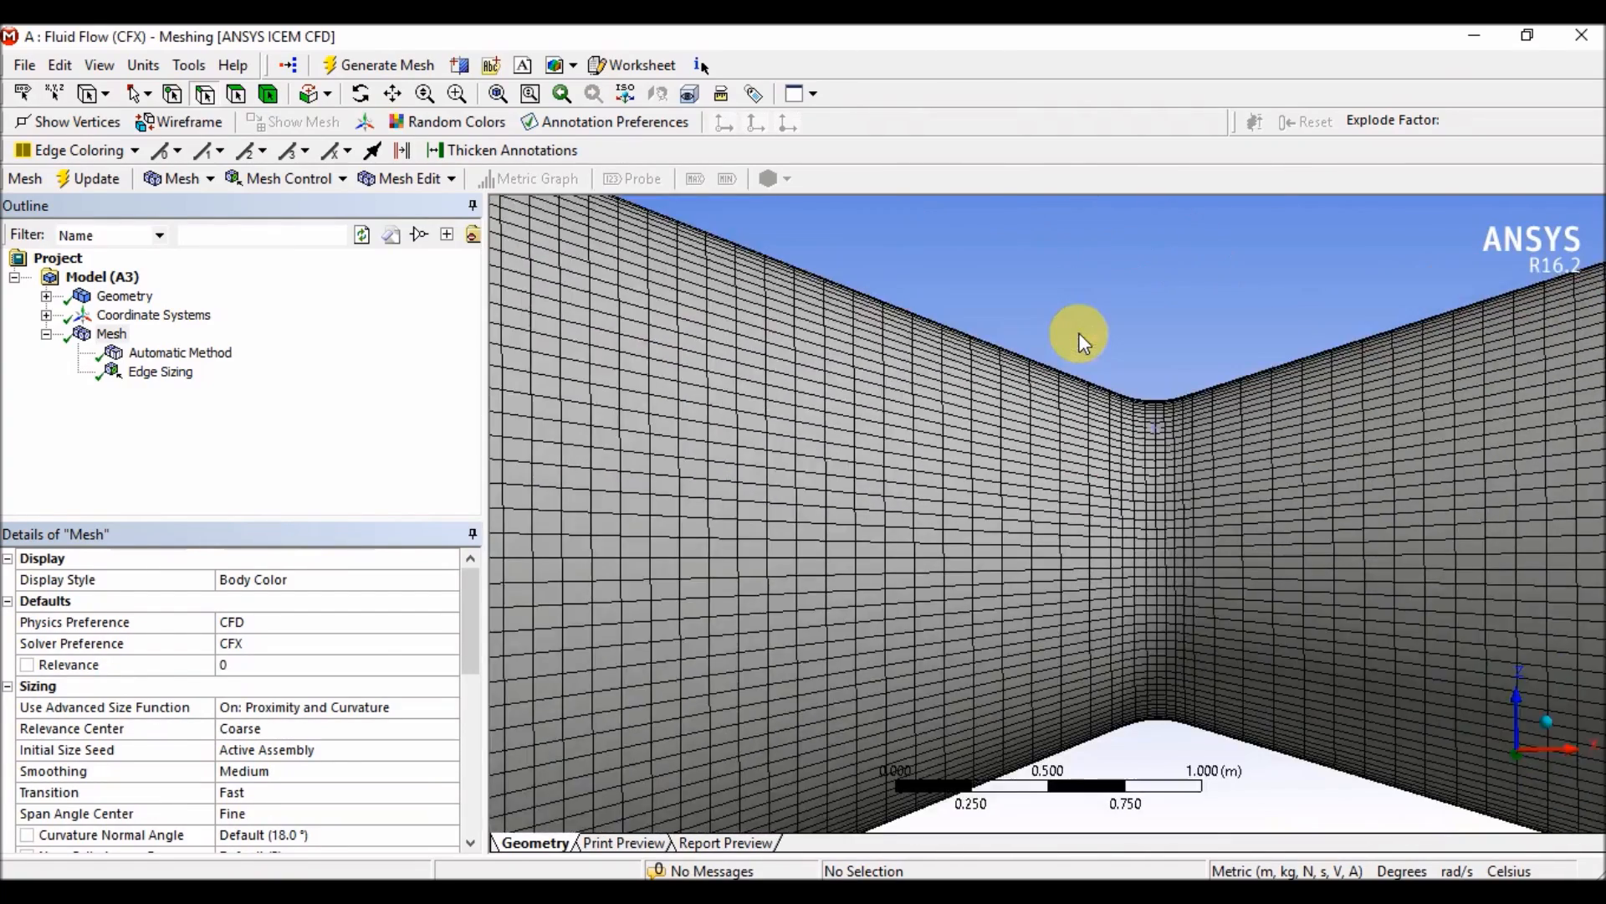
Inspect the mesh cross-section at the nozzle throat using a vertical section plane, and switch the plane off when done
middle_click_drag(967, 407, 900, 400, "ctrl")
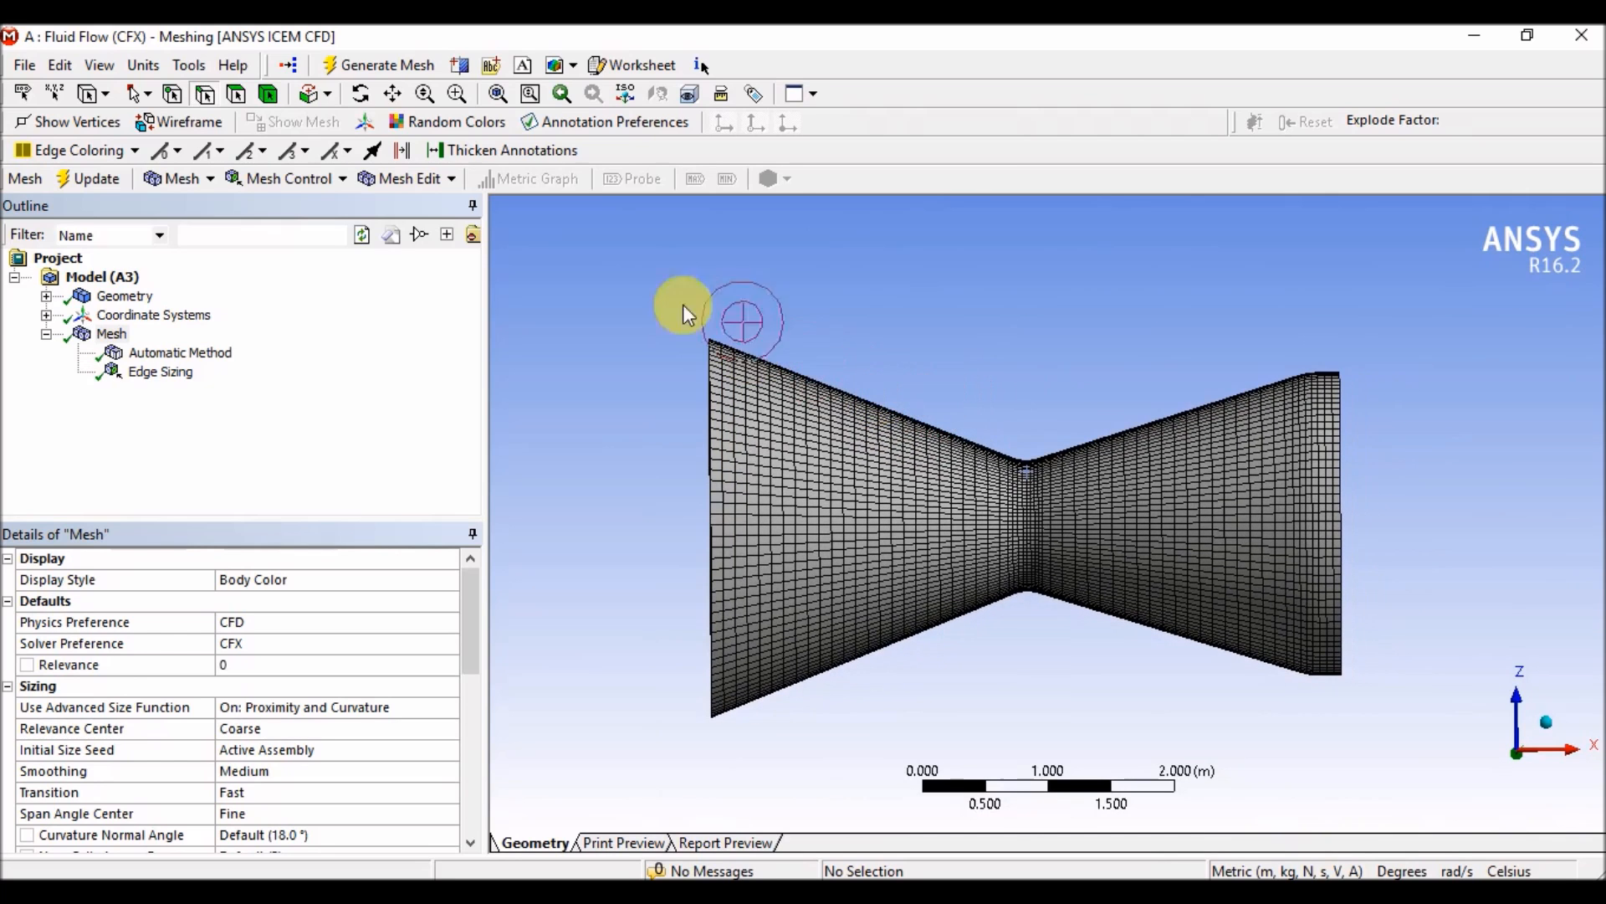
left_click(459, 66)
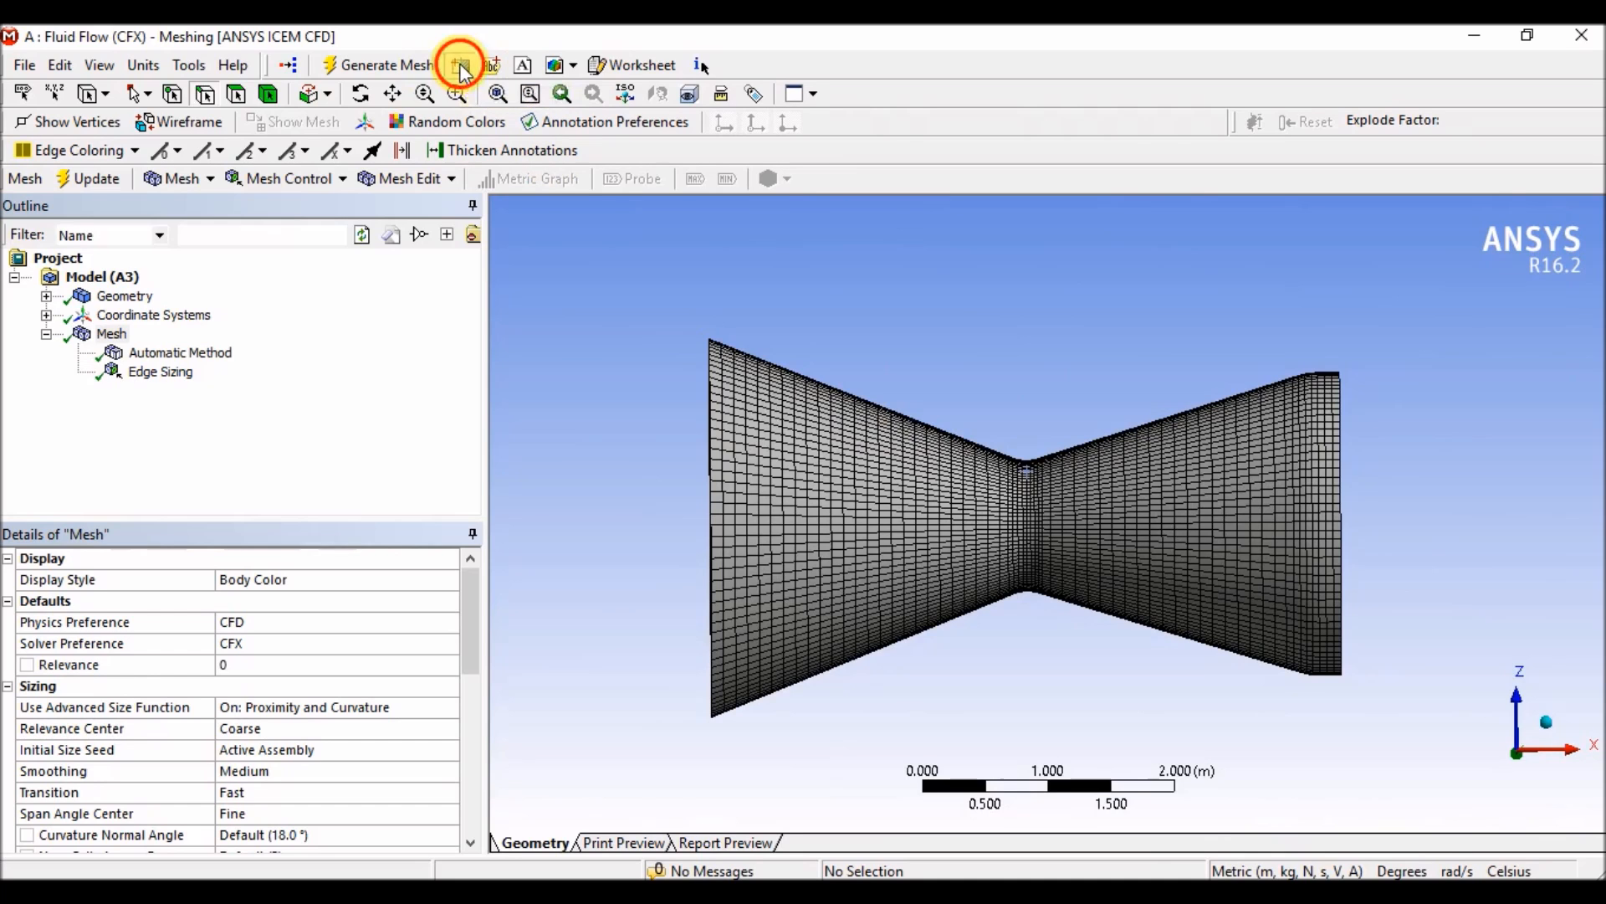
left_click(200, 367)
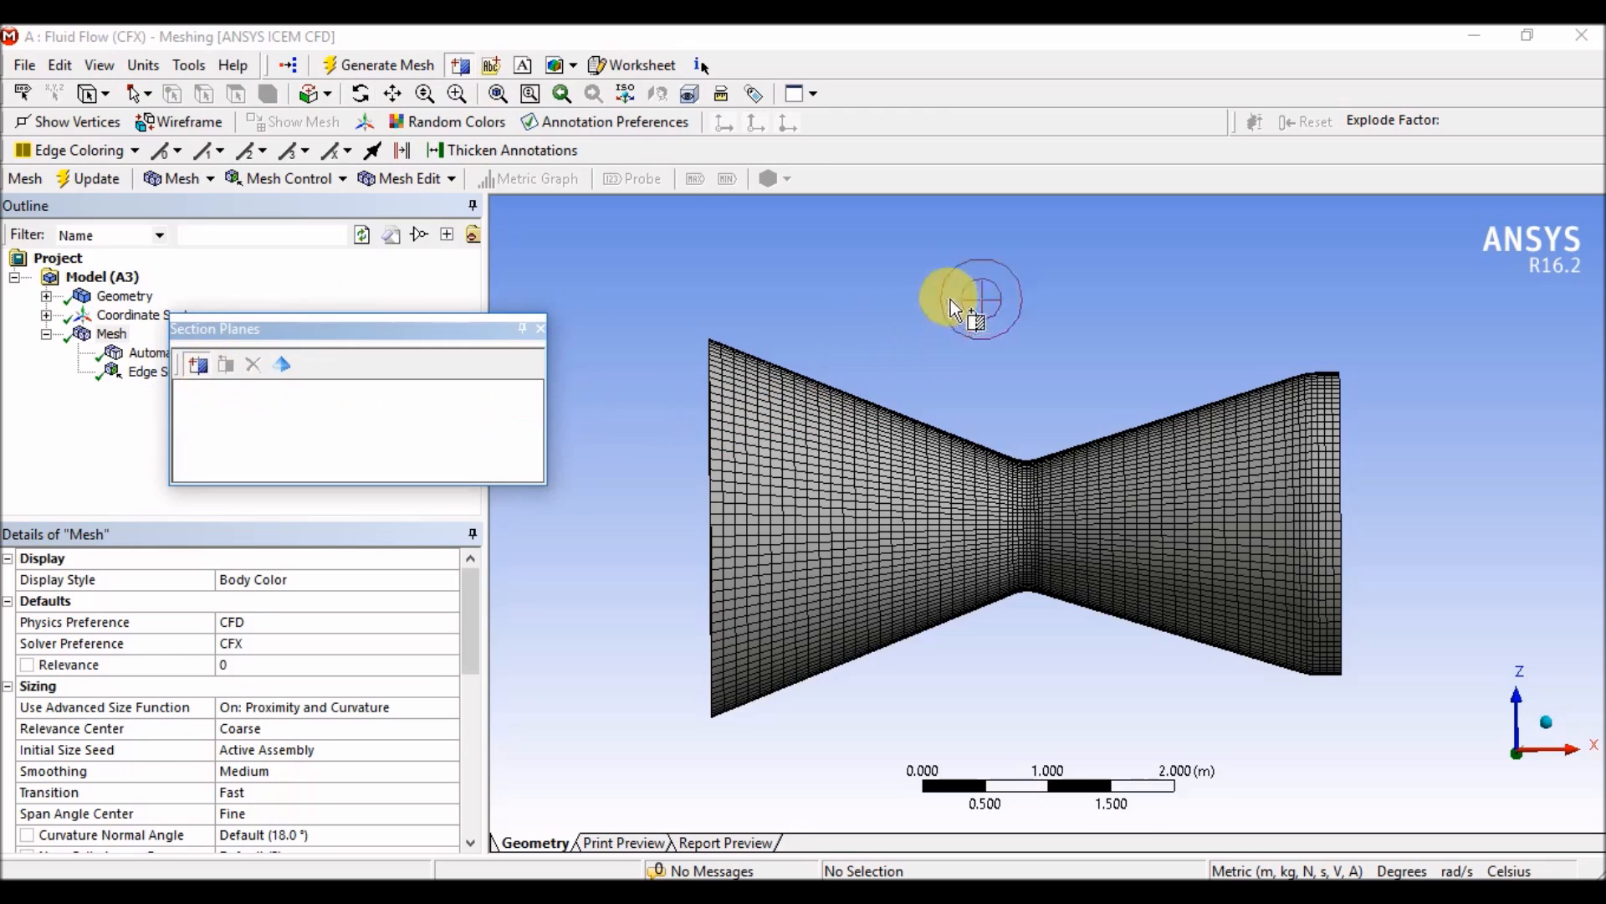
left_click_drag(1029, 241, 1035, 808)
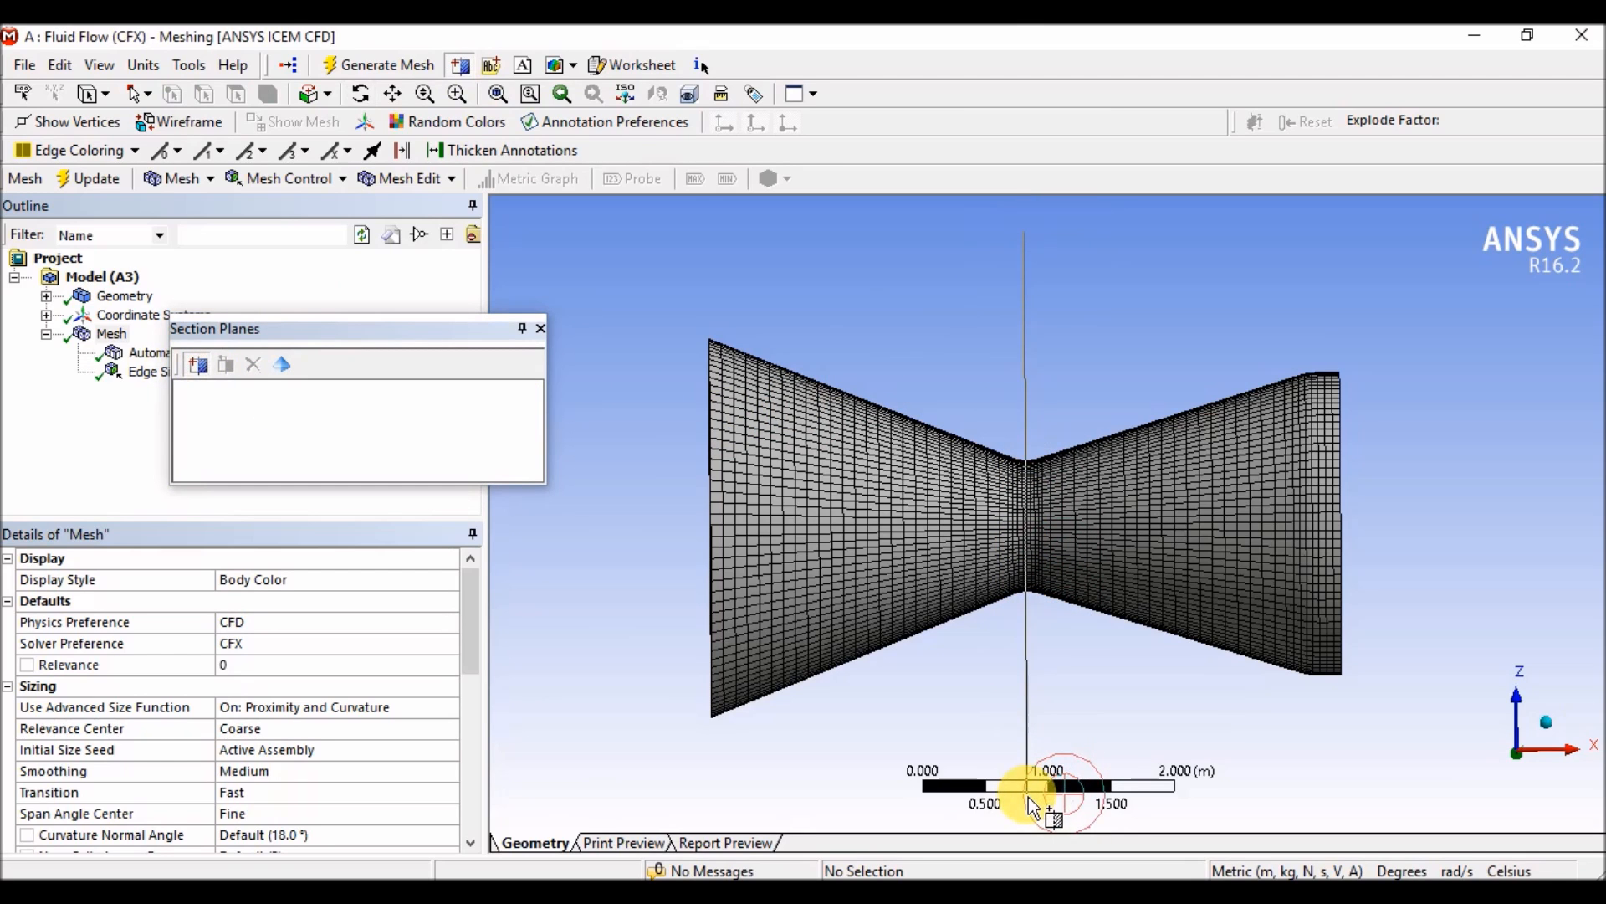
left_click(1125, 582)
left_click_drag(1115, 497, 1253, 413)
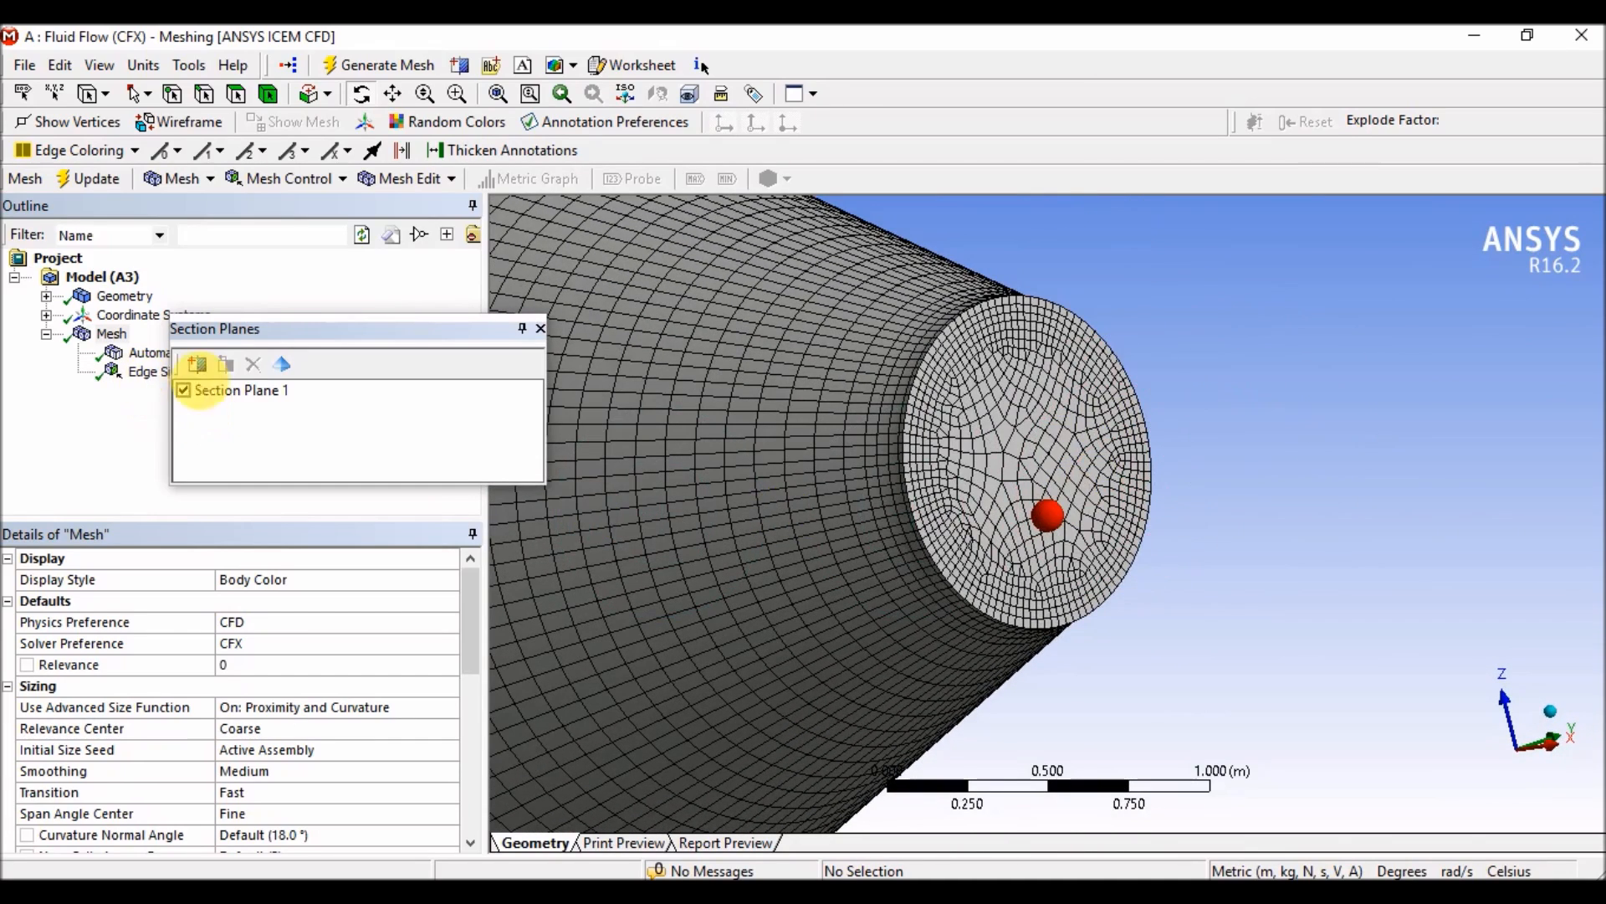
left_click(186, 390)
left_click(541, 328)
Expand the mesh statistics to check the node and element counts of the nozzle mesh
left_click_drag(921, 543, 1061, 540)
scroll(1004, 449, "up", 5)
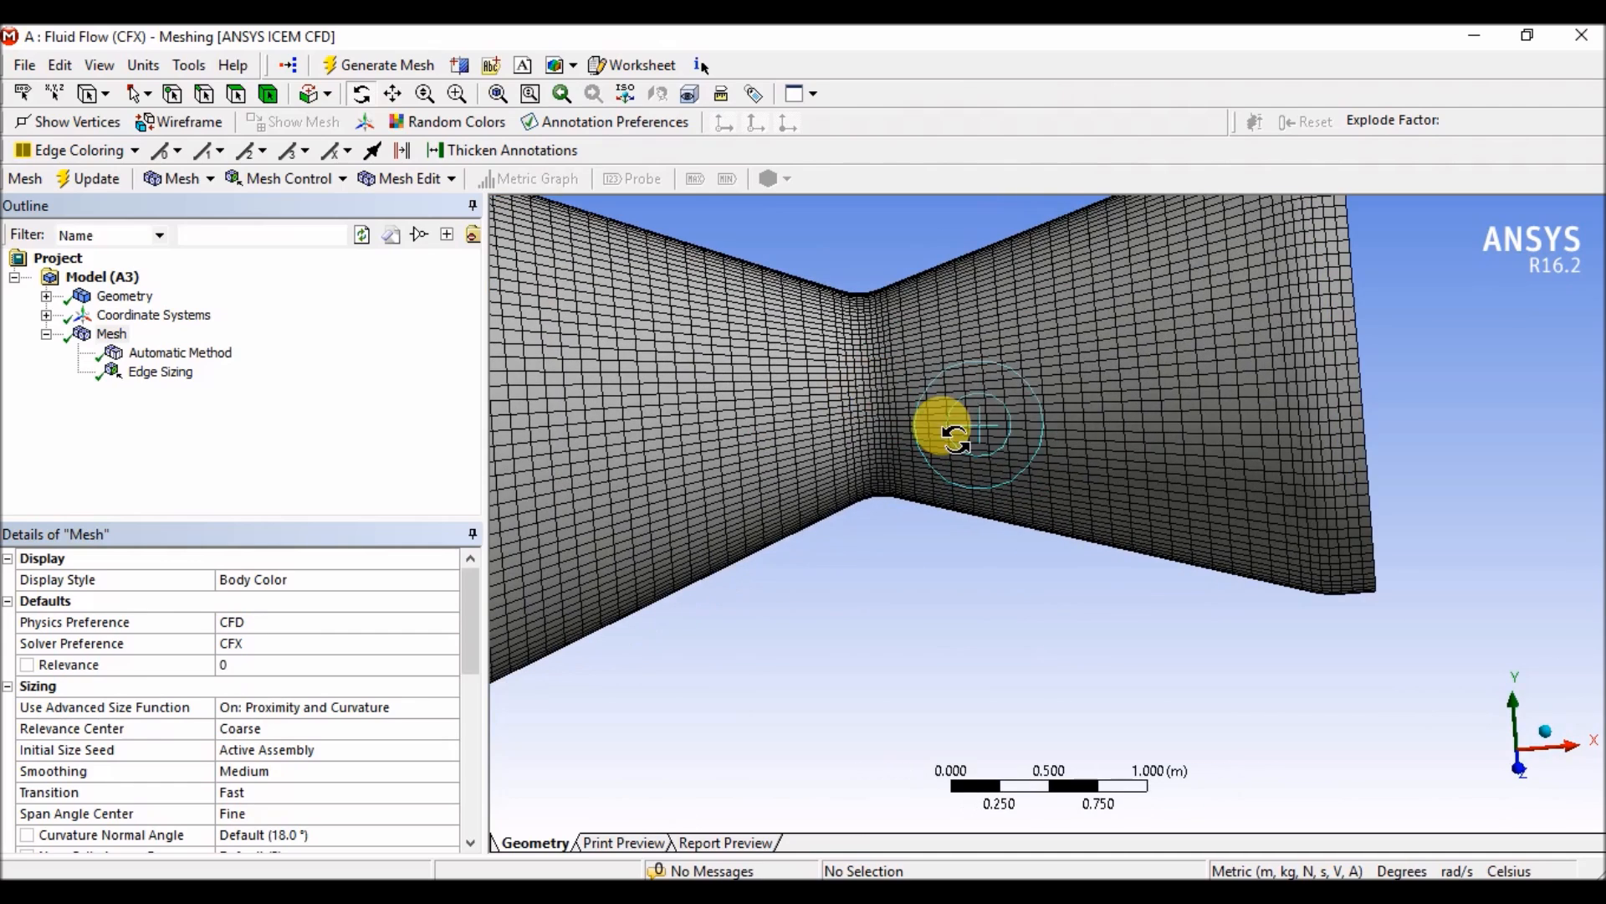
left_click_drag(961, 435, 3, 847)
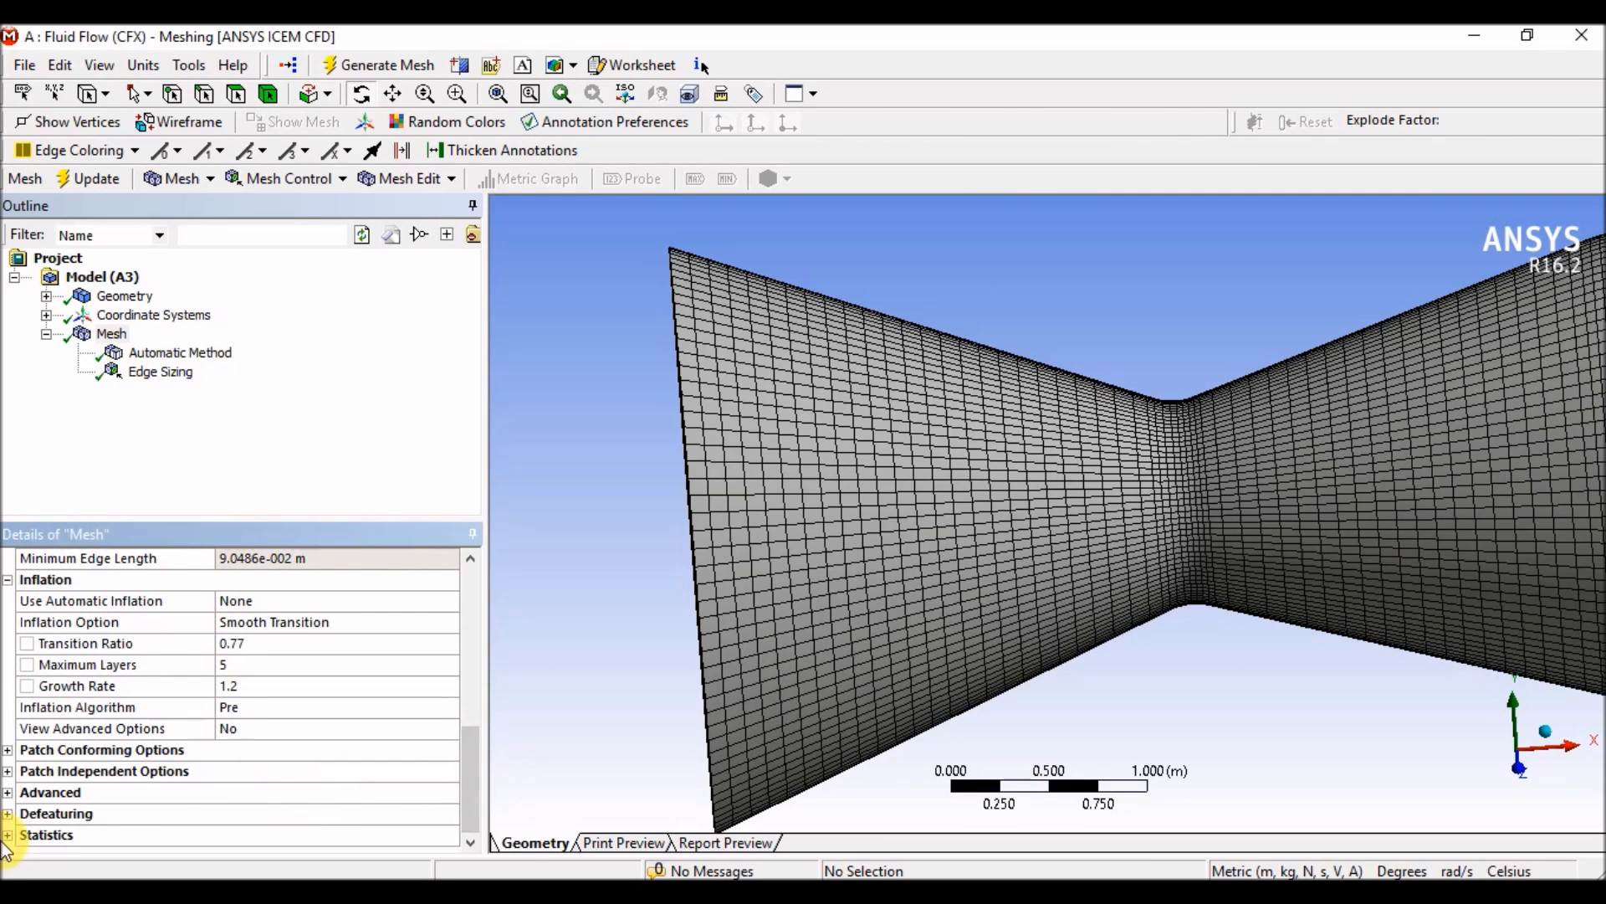
left_click(9, 835)
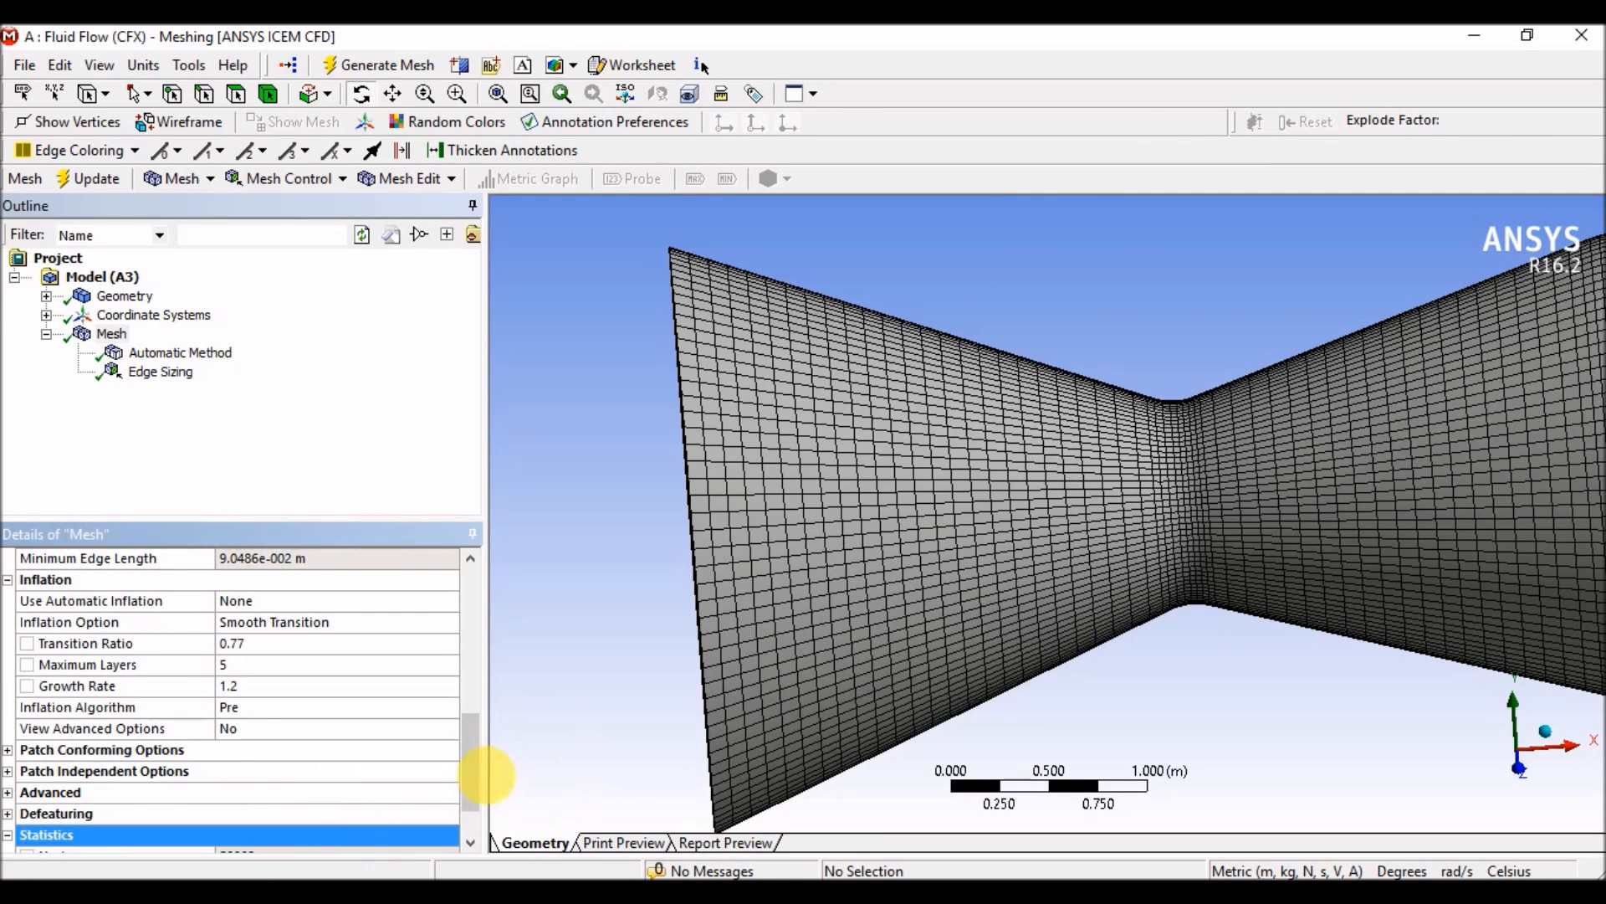
left_click_drag(467, 775, 461, 828)
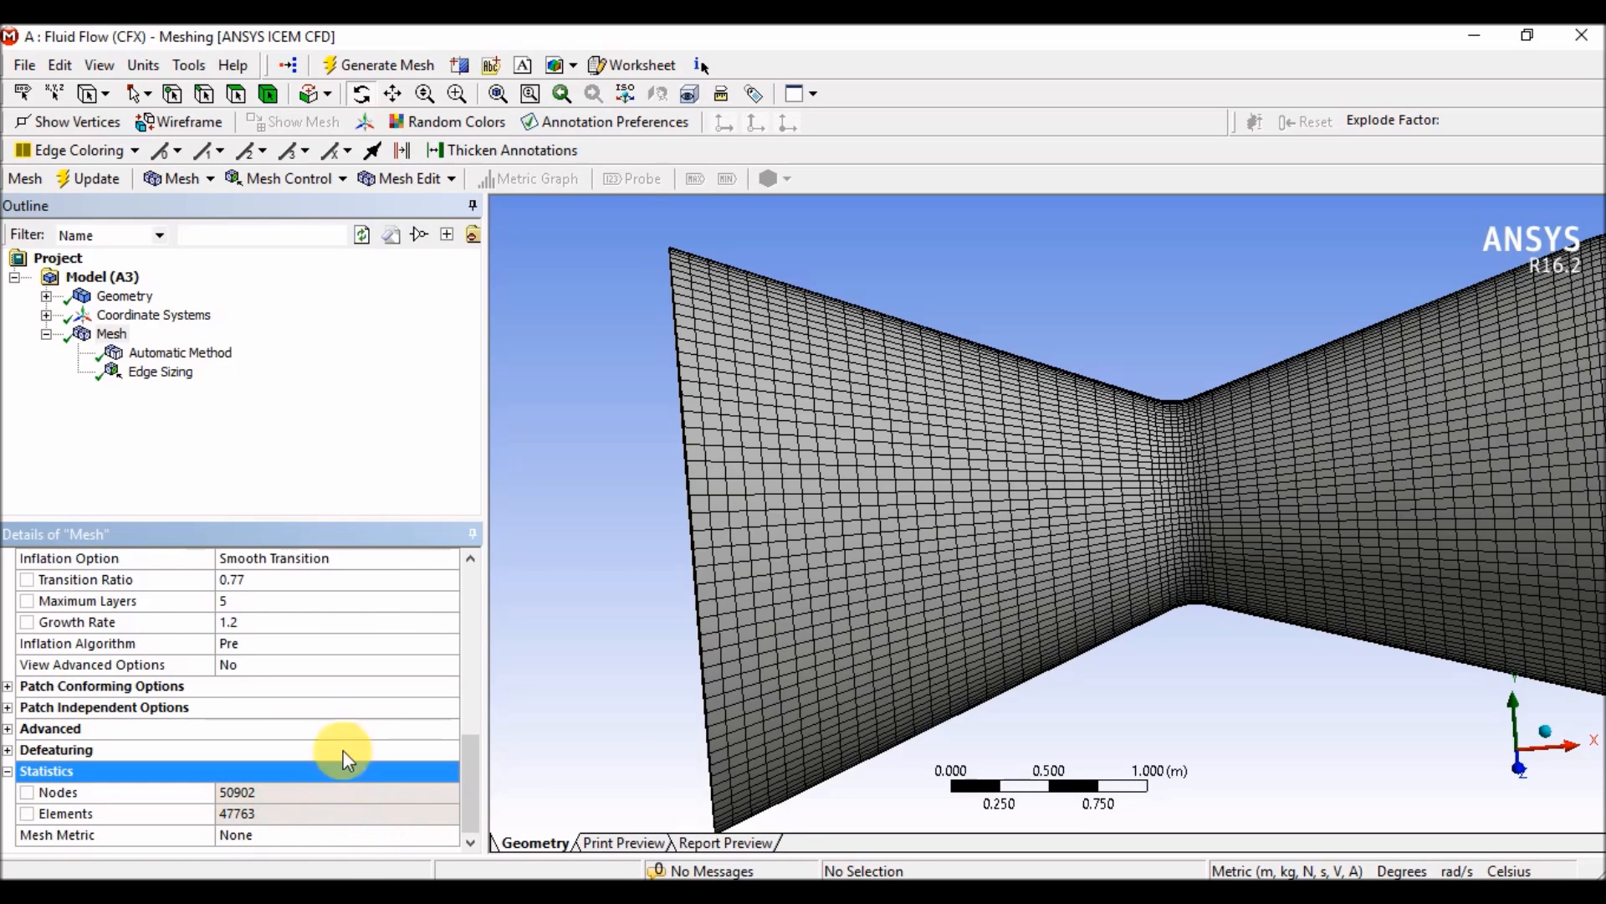
Open the report preview and review its units, geometry, coordinate system, mesh sizing and mesh control tables
left_click(742, 843)
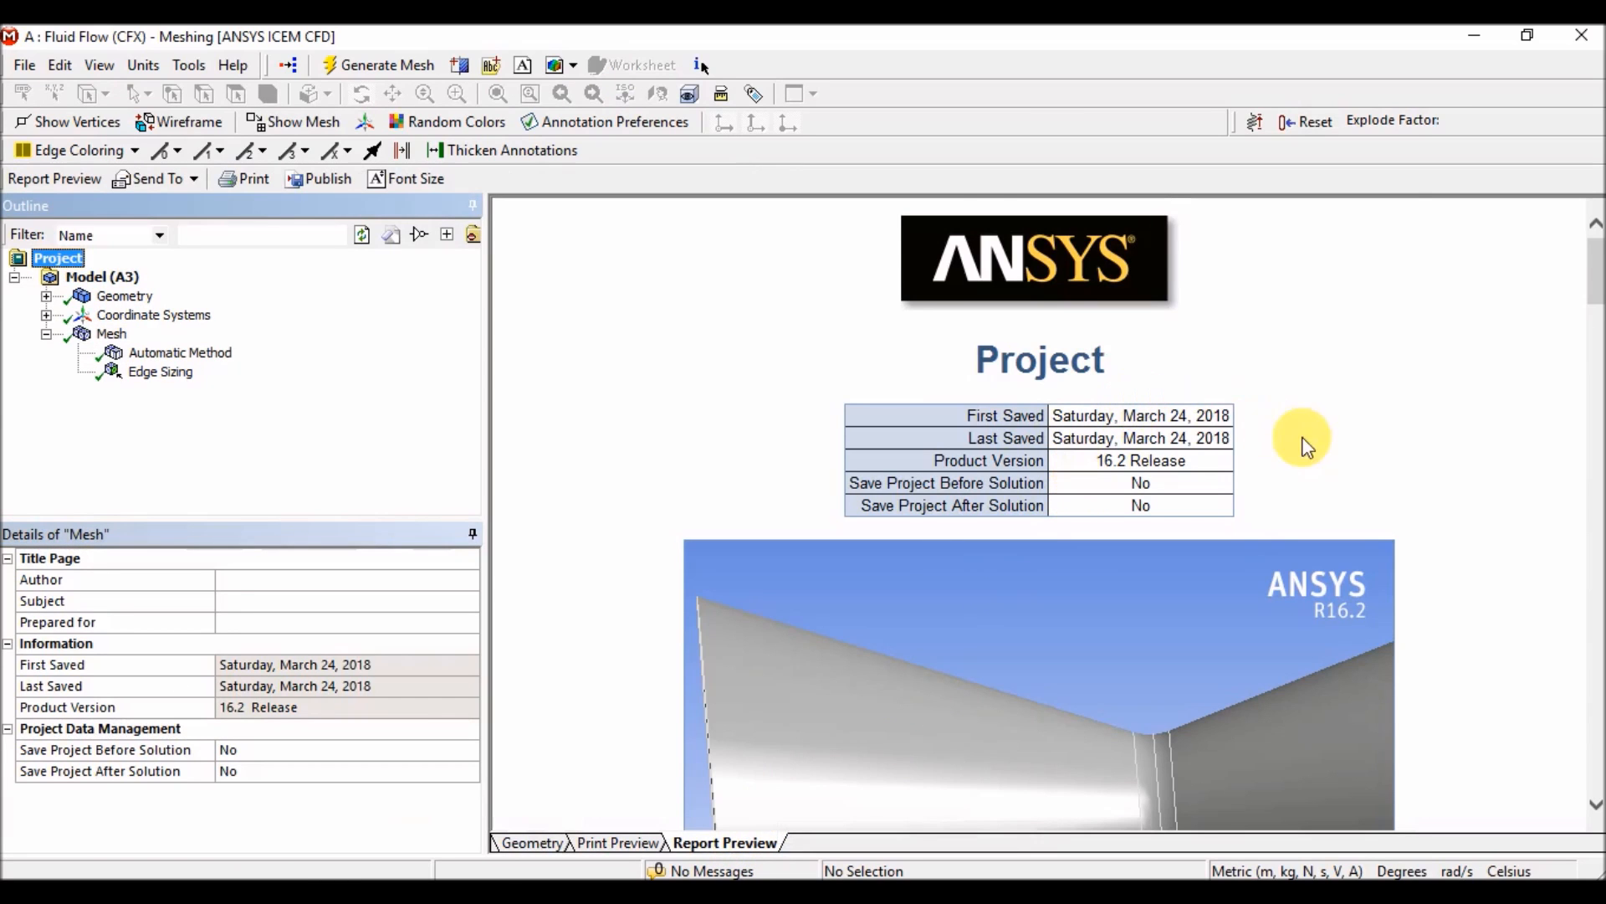
scroll(1232, 444, "down", 10)
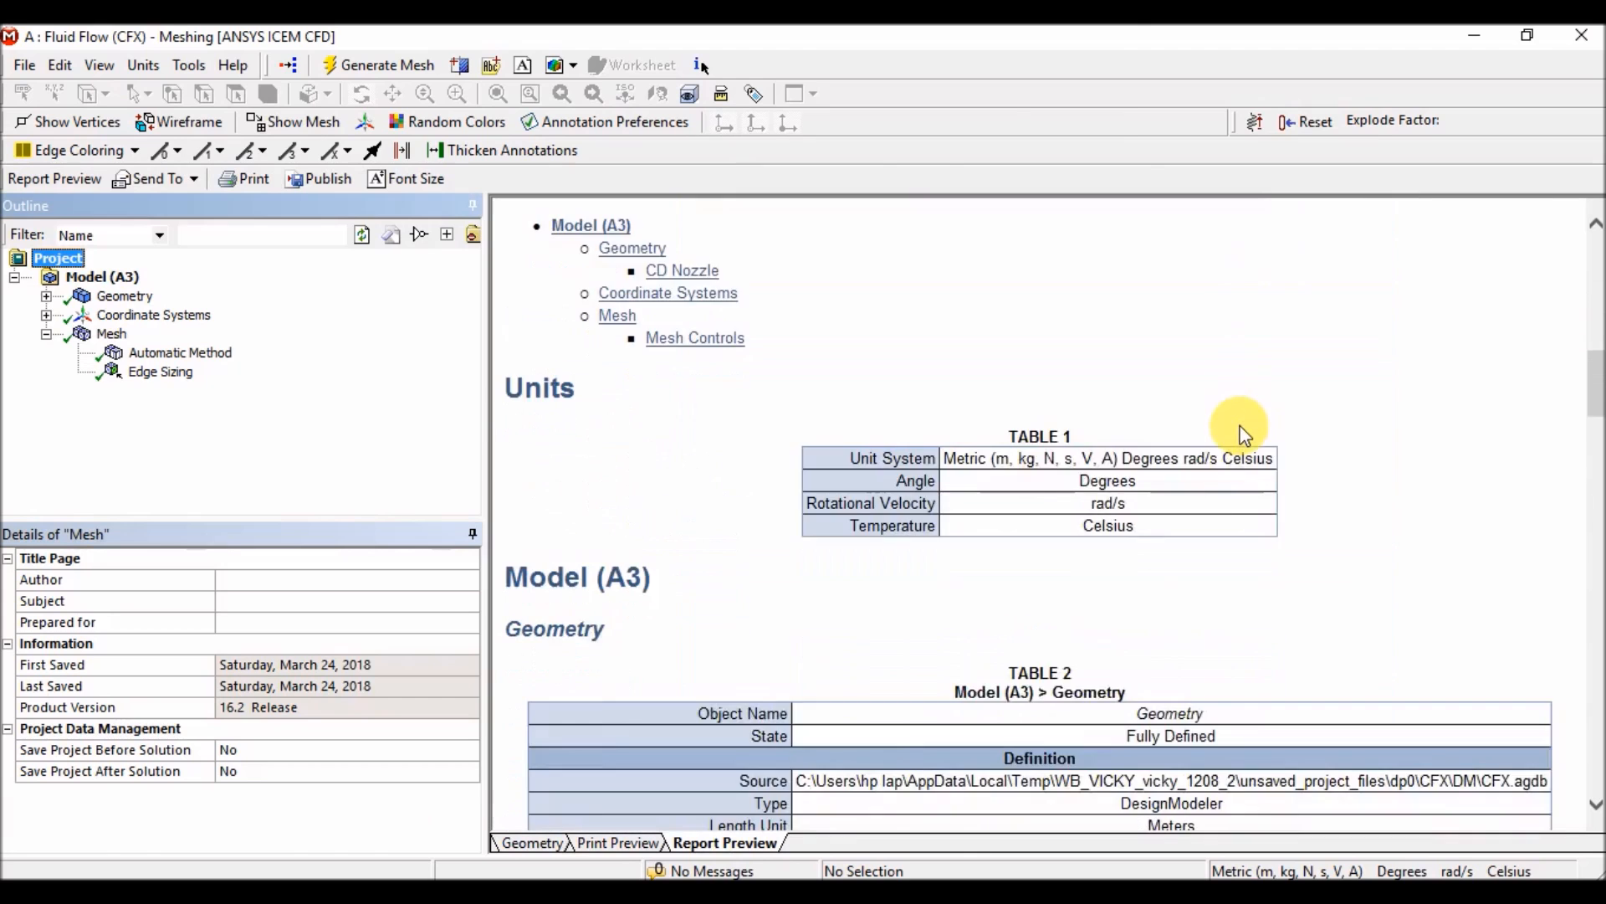
scroll(1242, 432, "down", 2)
scroll(1239, 430, "down", 2)
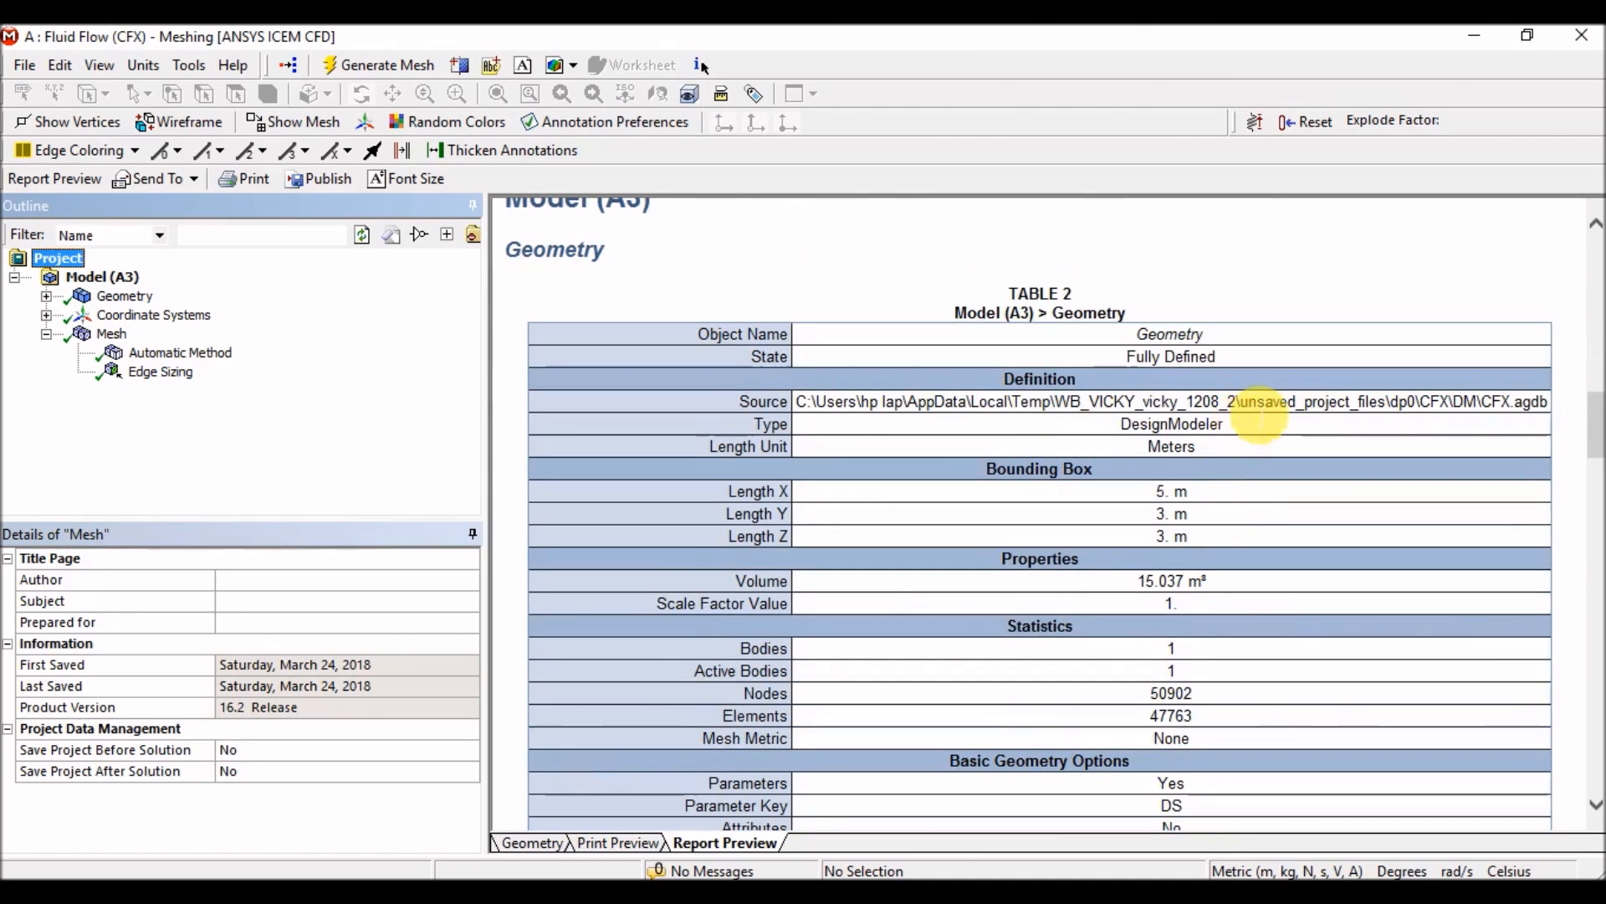
scroll(1255, 418, "down", 3)
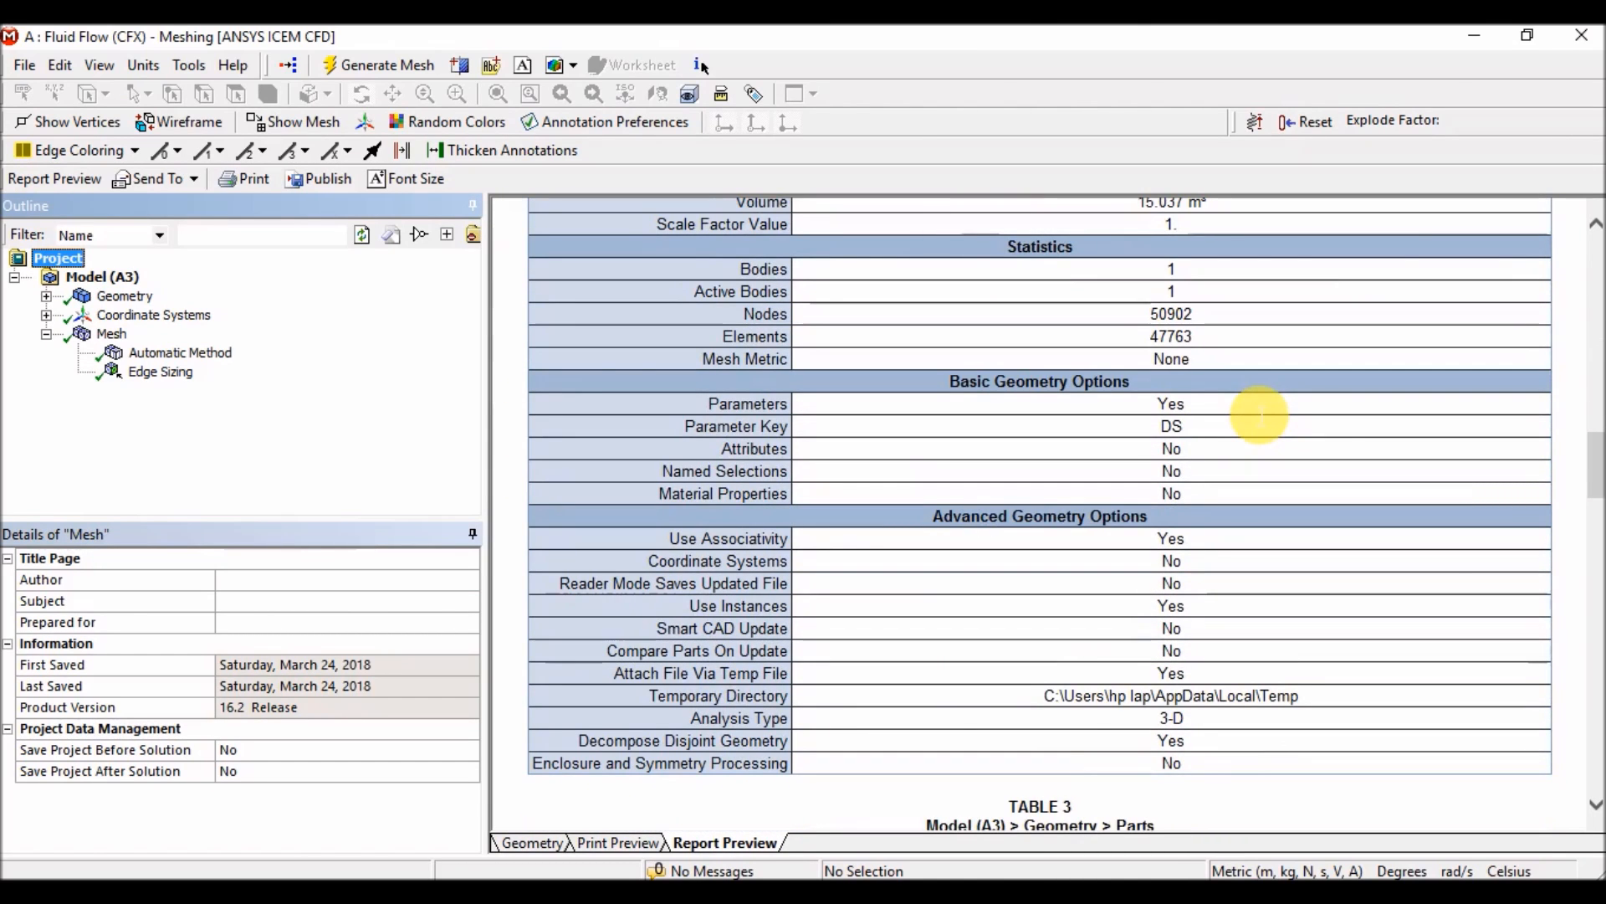
scroll(1232, 414, "down", 5)
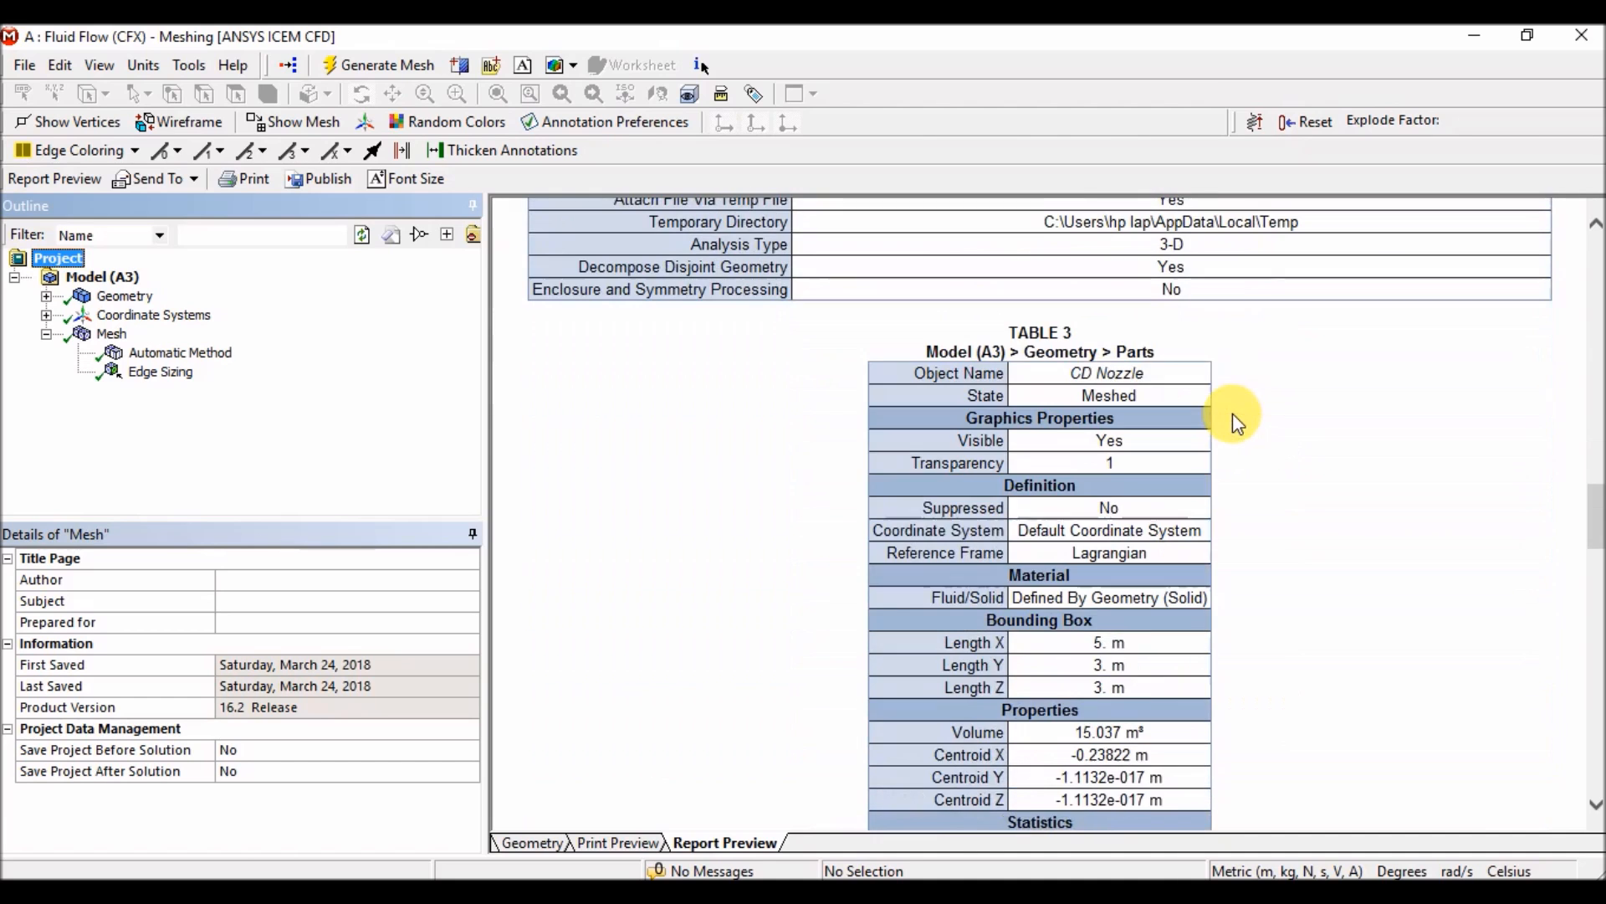
scroll(1232, 413, "down", 12)
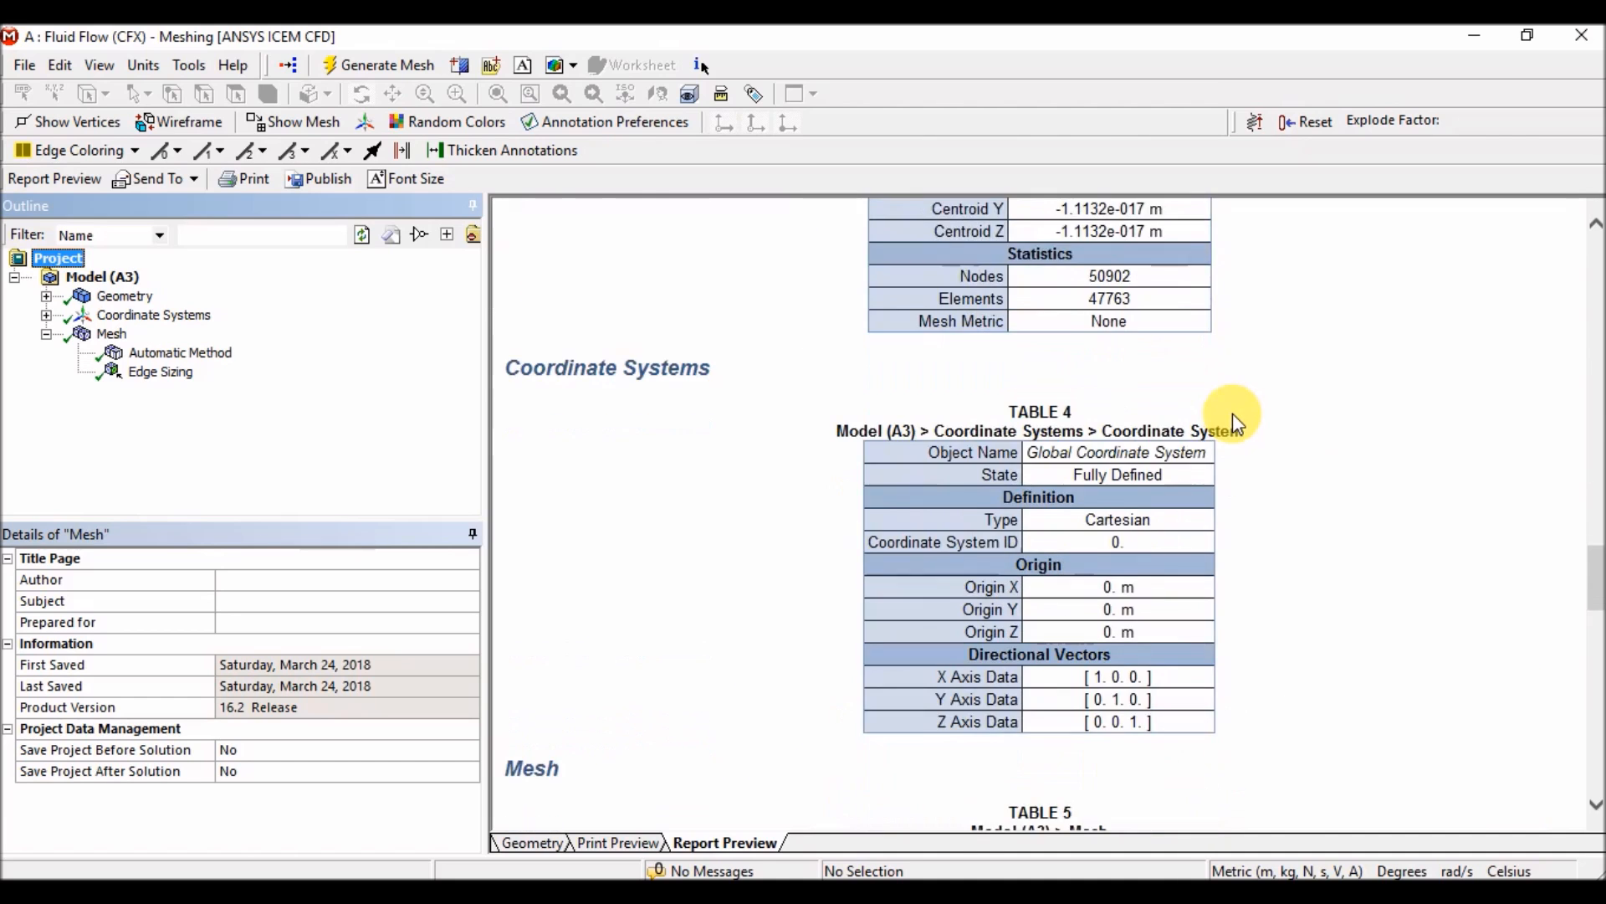
scroll(1232, 414, "down", 10)
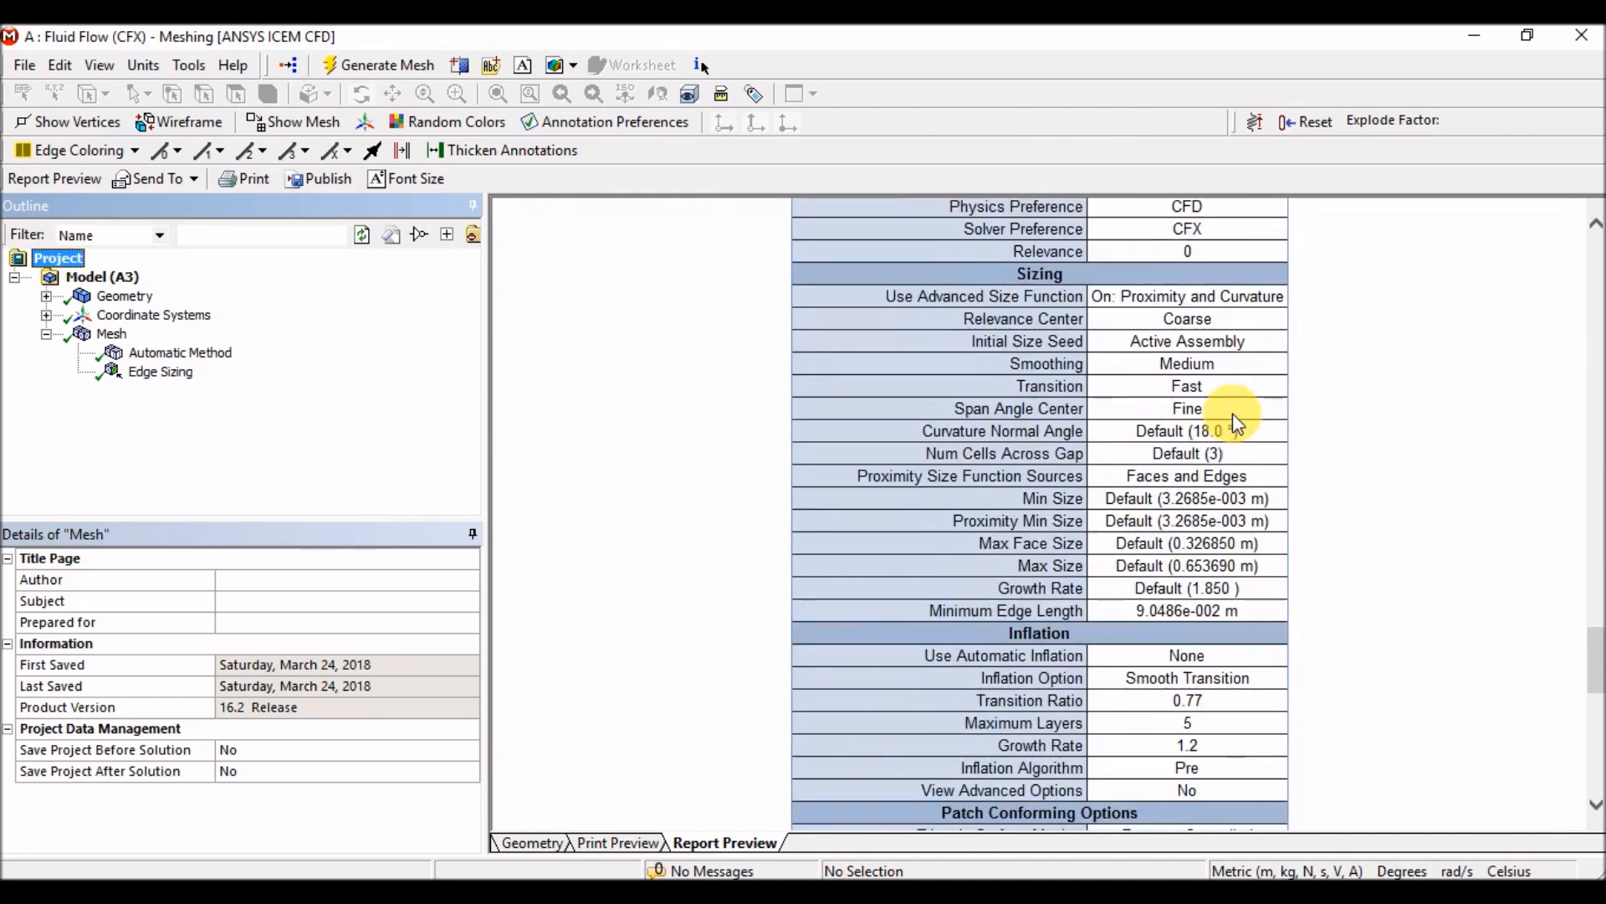
scroll(1233, 414, "down", 4)
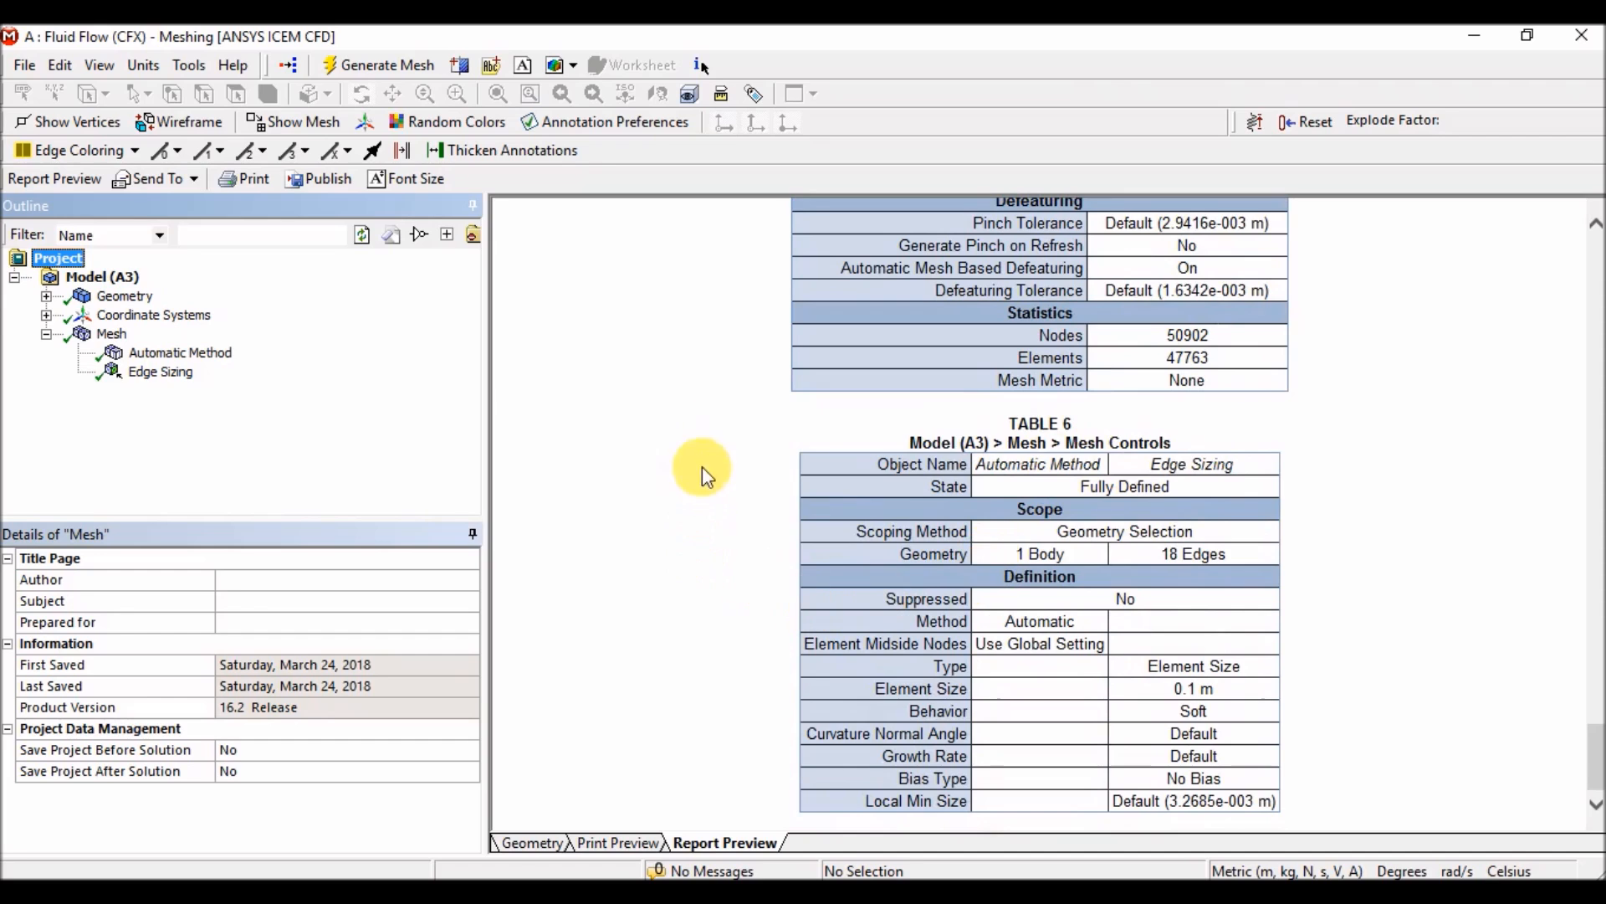
scroll(1042, 573, "up", 15)
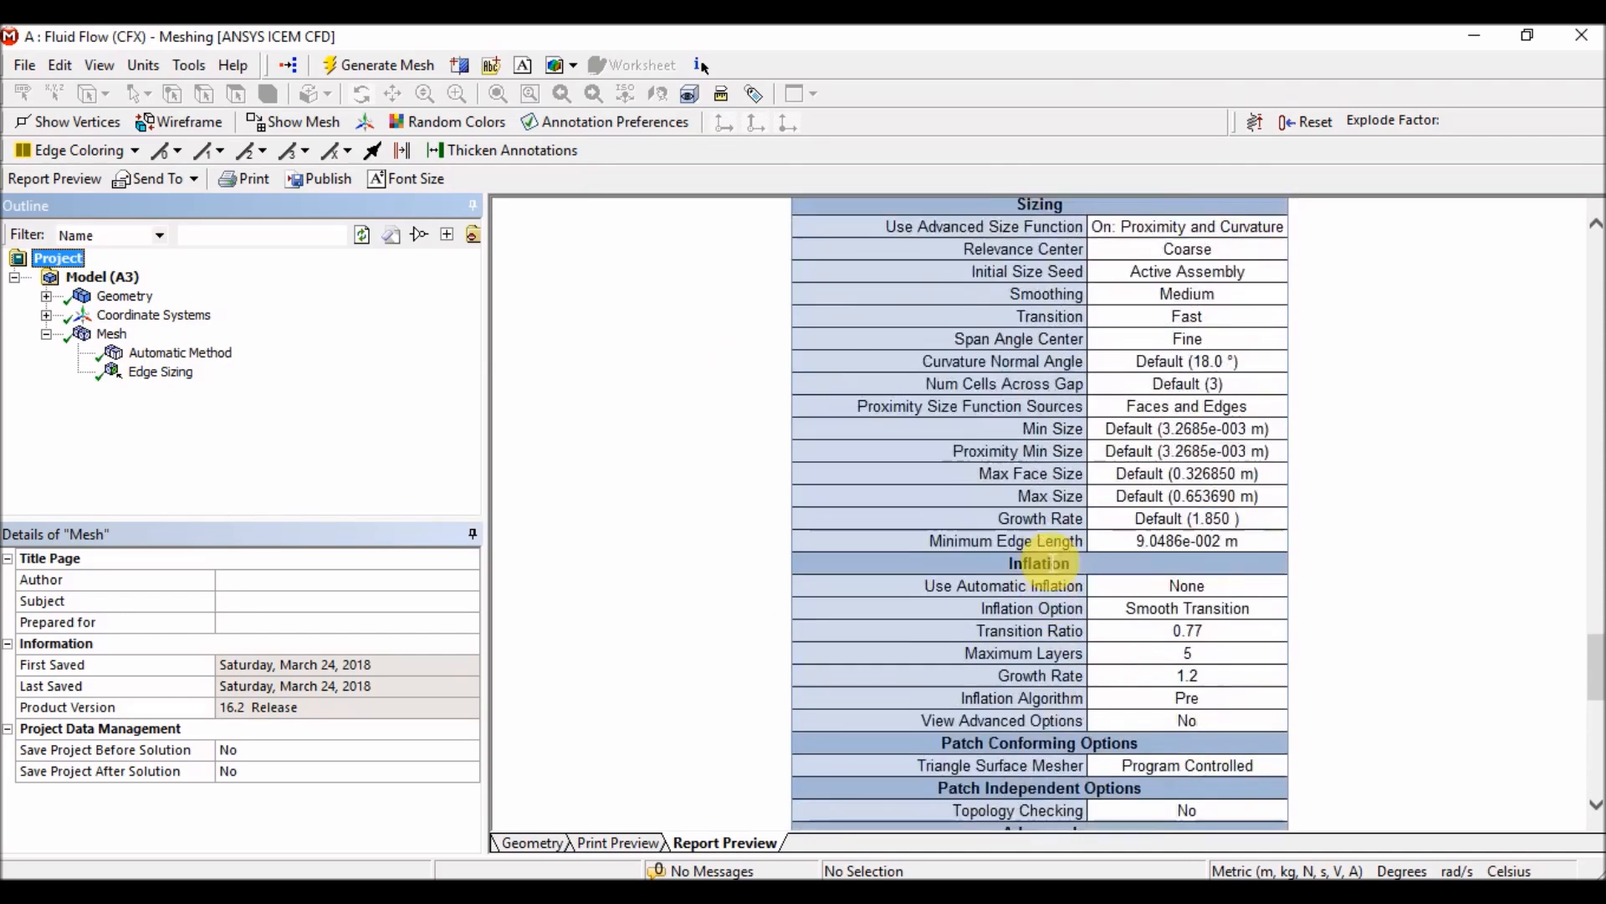
scroll(1051, 563, "up", 20)
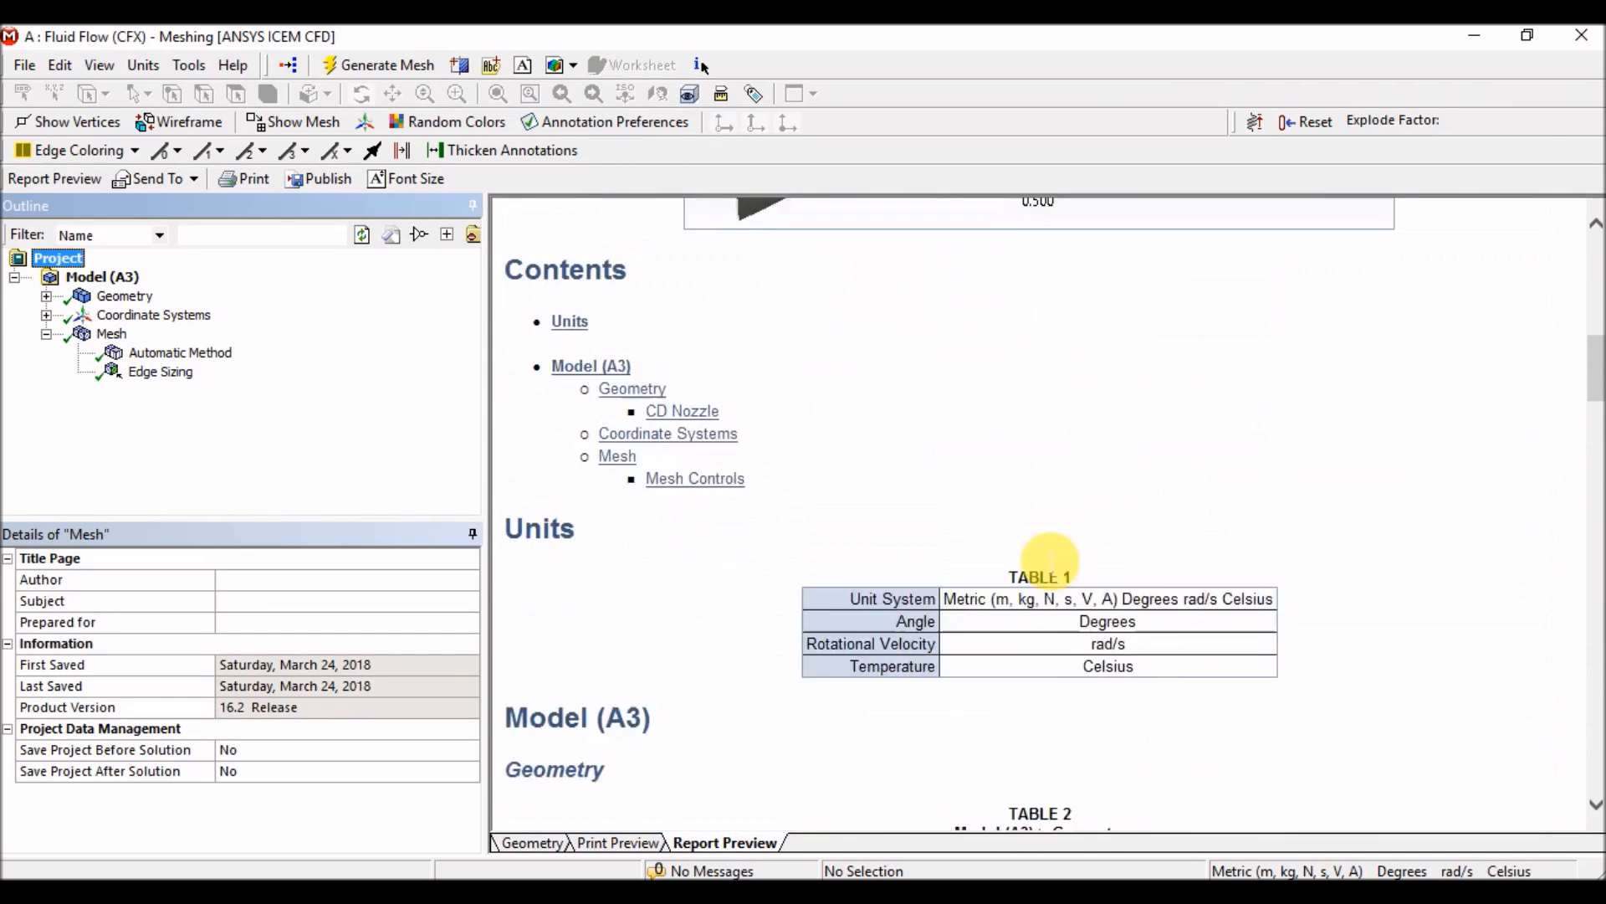
scroll(1041, 524, "up", 3)
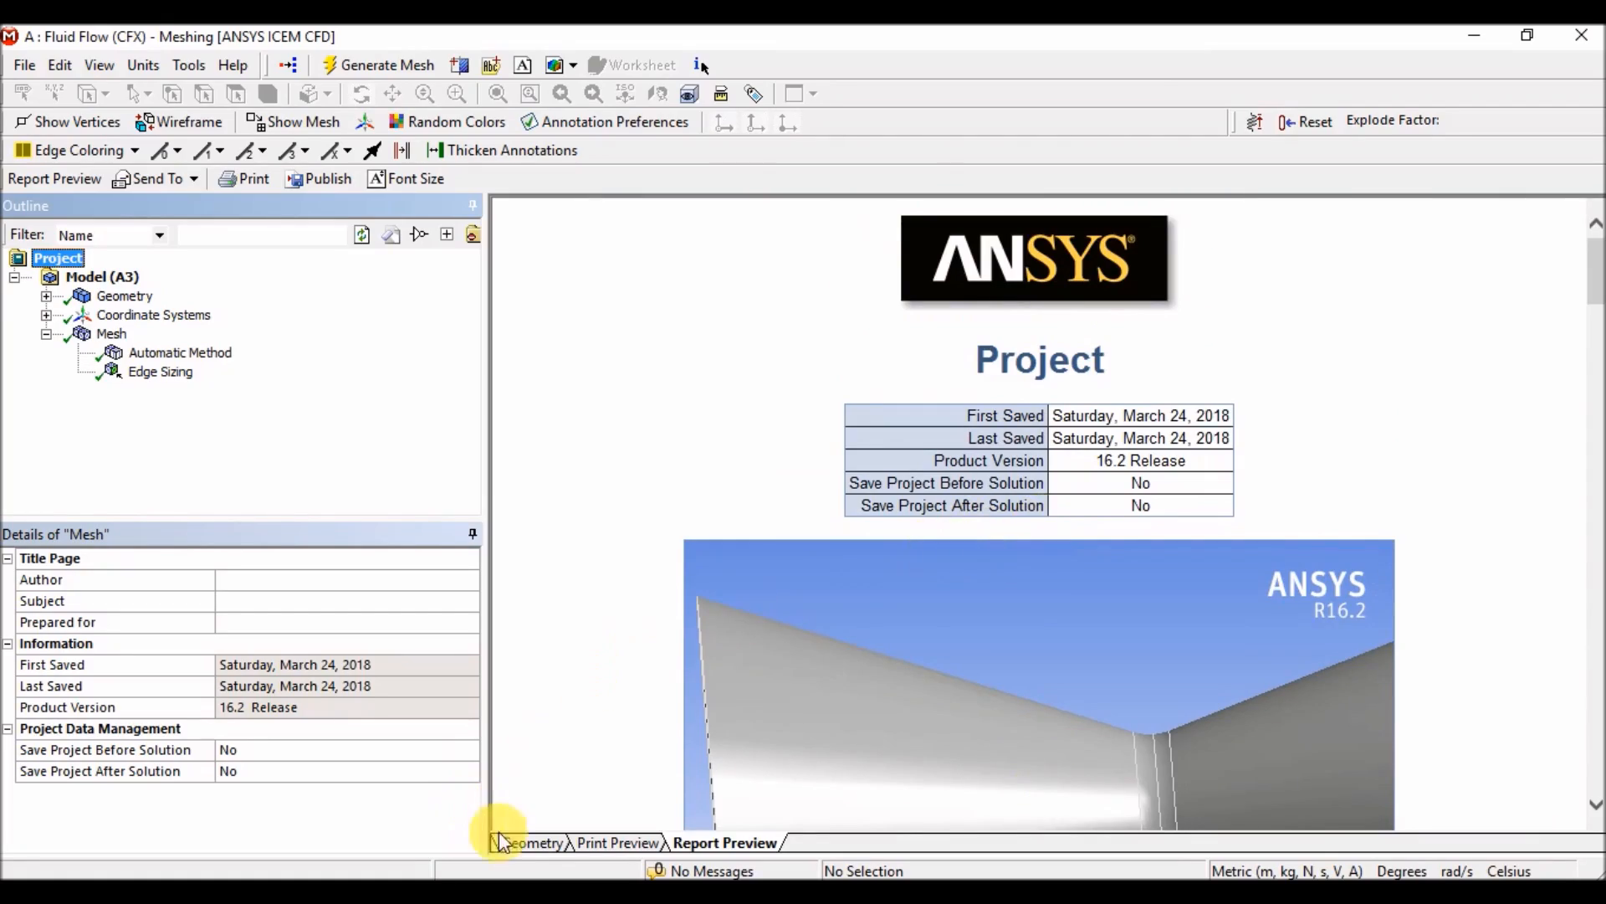
Return from the report to the model view and examine the mesh on the nozzle's large end face, walls and throat
left_click(534, 842)
left_click_drag(648, 483, 760, 474)
left_click_drag(1033, 459, 1049, 465)
scroll(1040, 456, "down", 5)
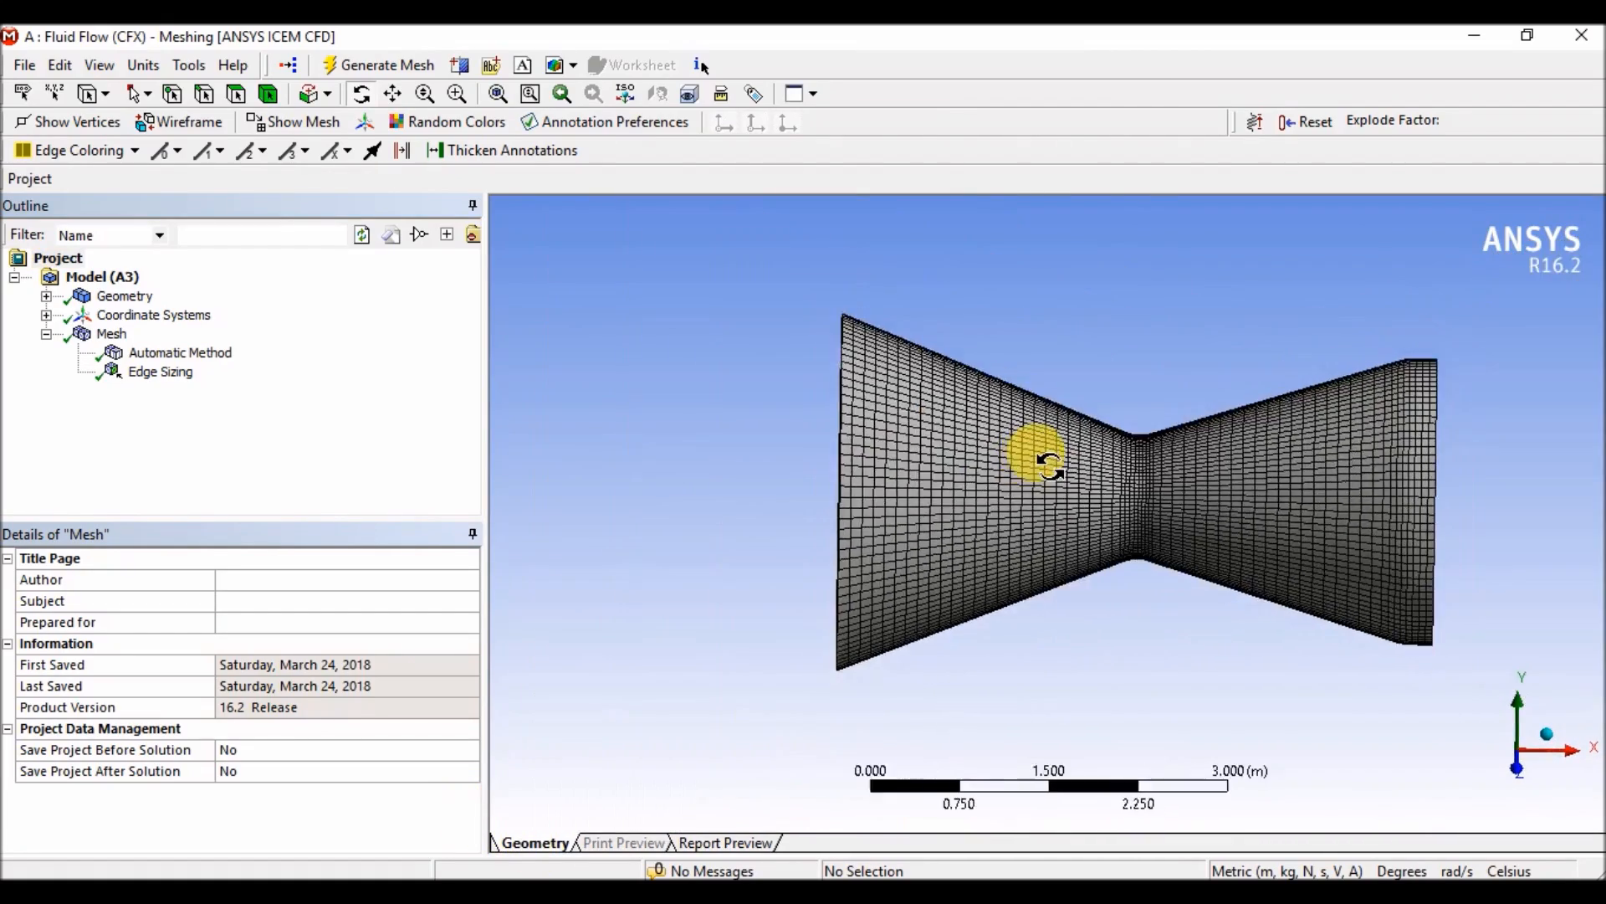
left_click_drag(926, 452, 1117, 477)
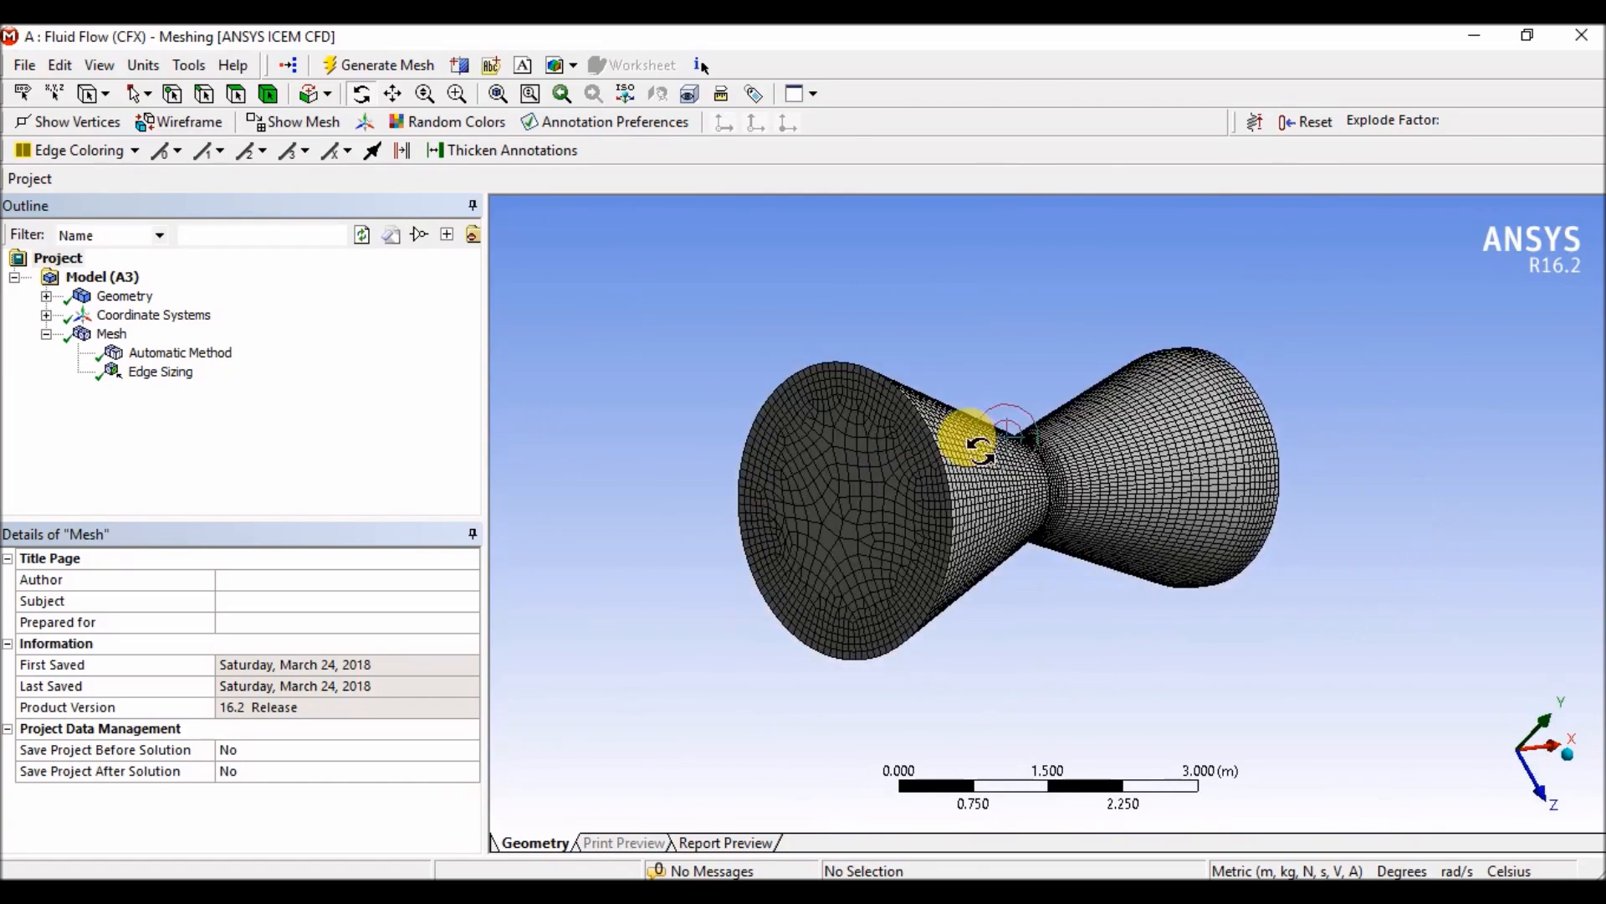
scroll(971, 444, "up", 4)
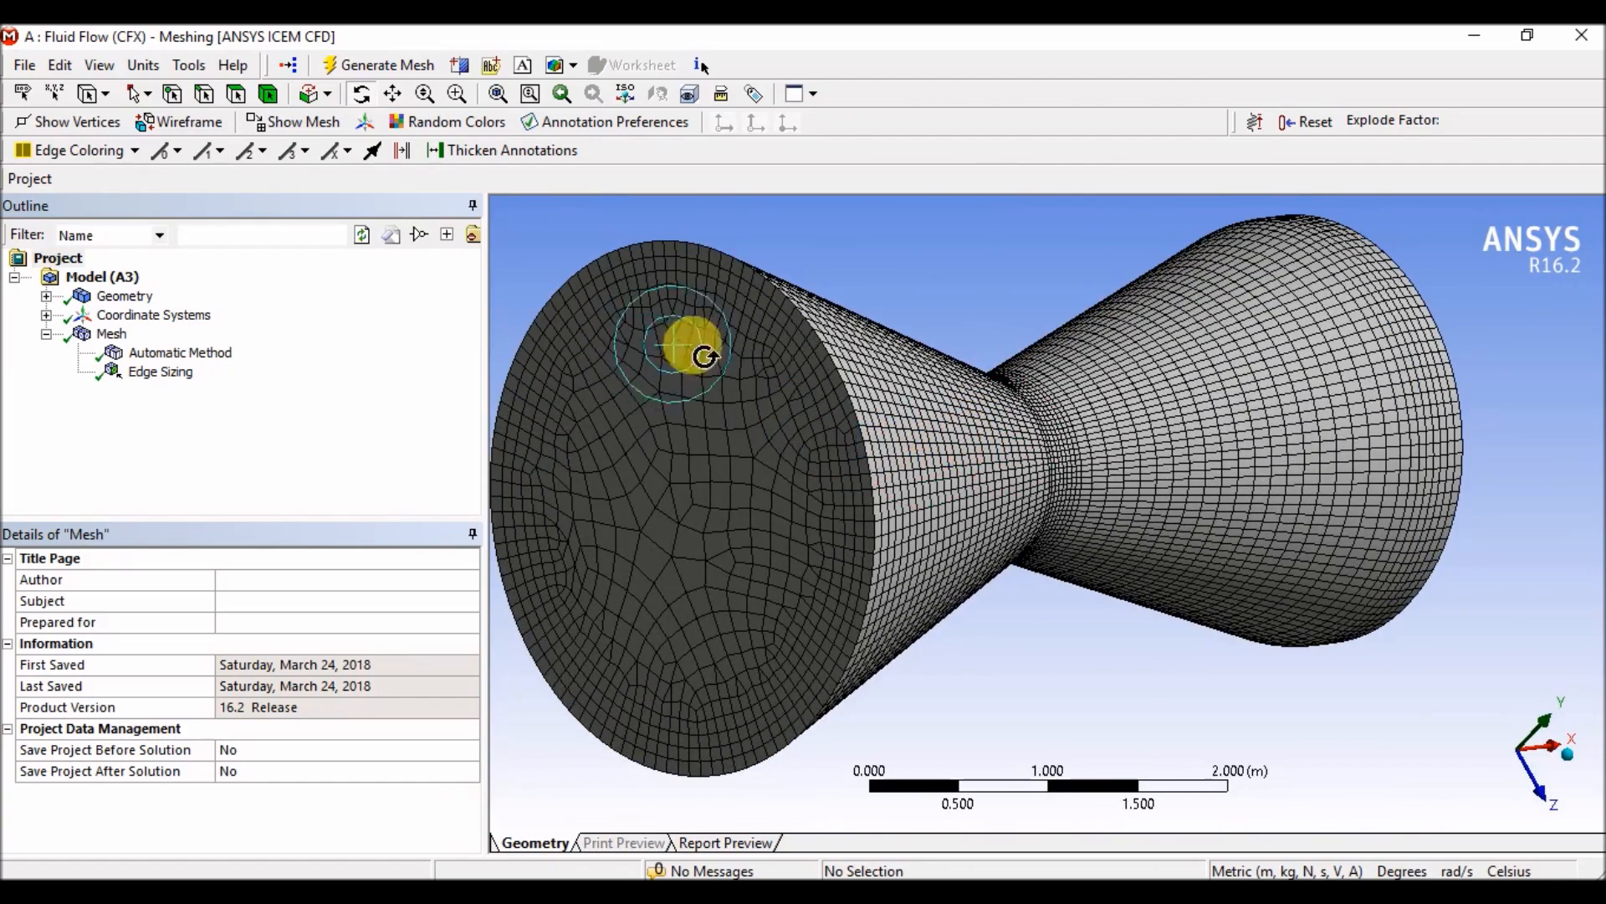
left_click_drag(1051, 466, 1002, 492)
scroll(1000, 490, "down", 5)
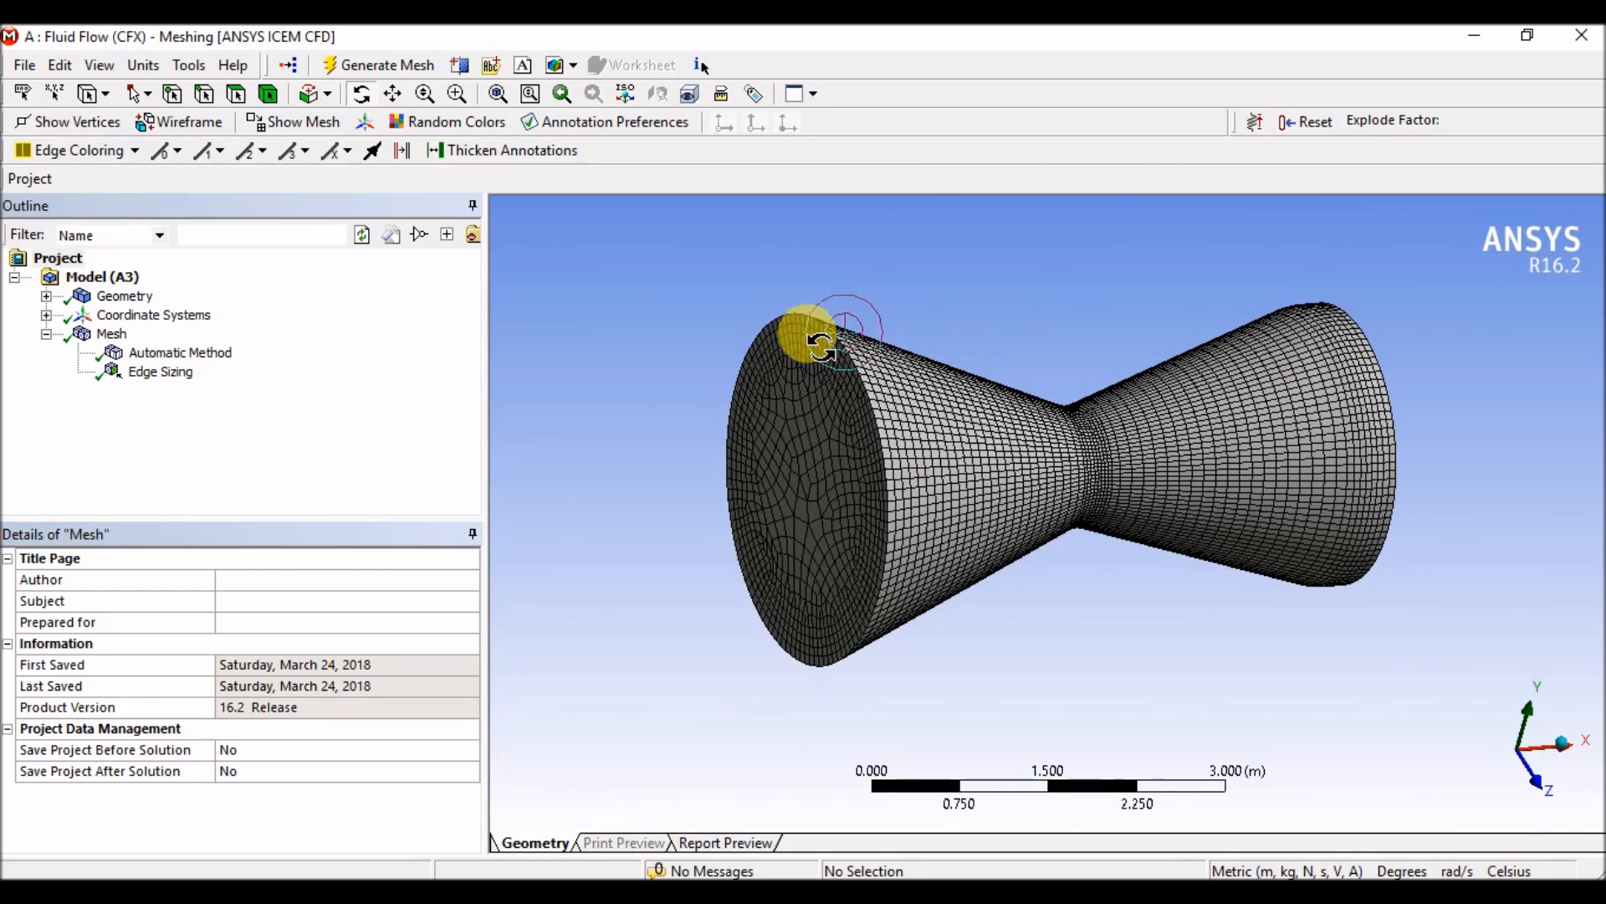
left_click_drag(944, 318, 932, 405)
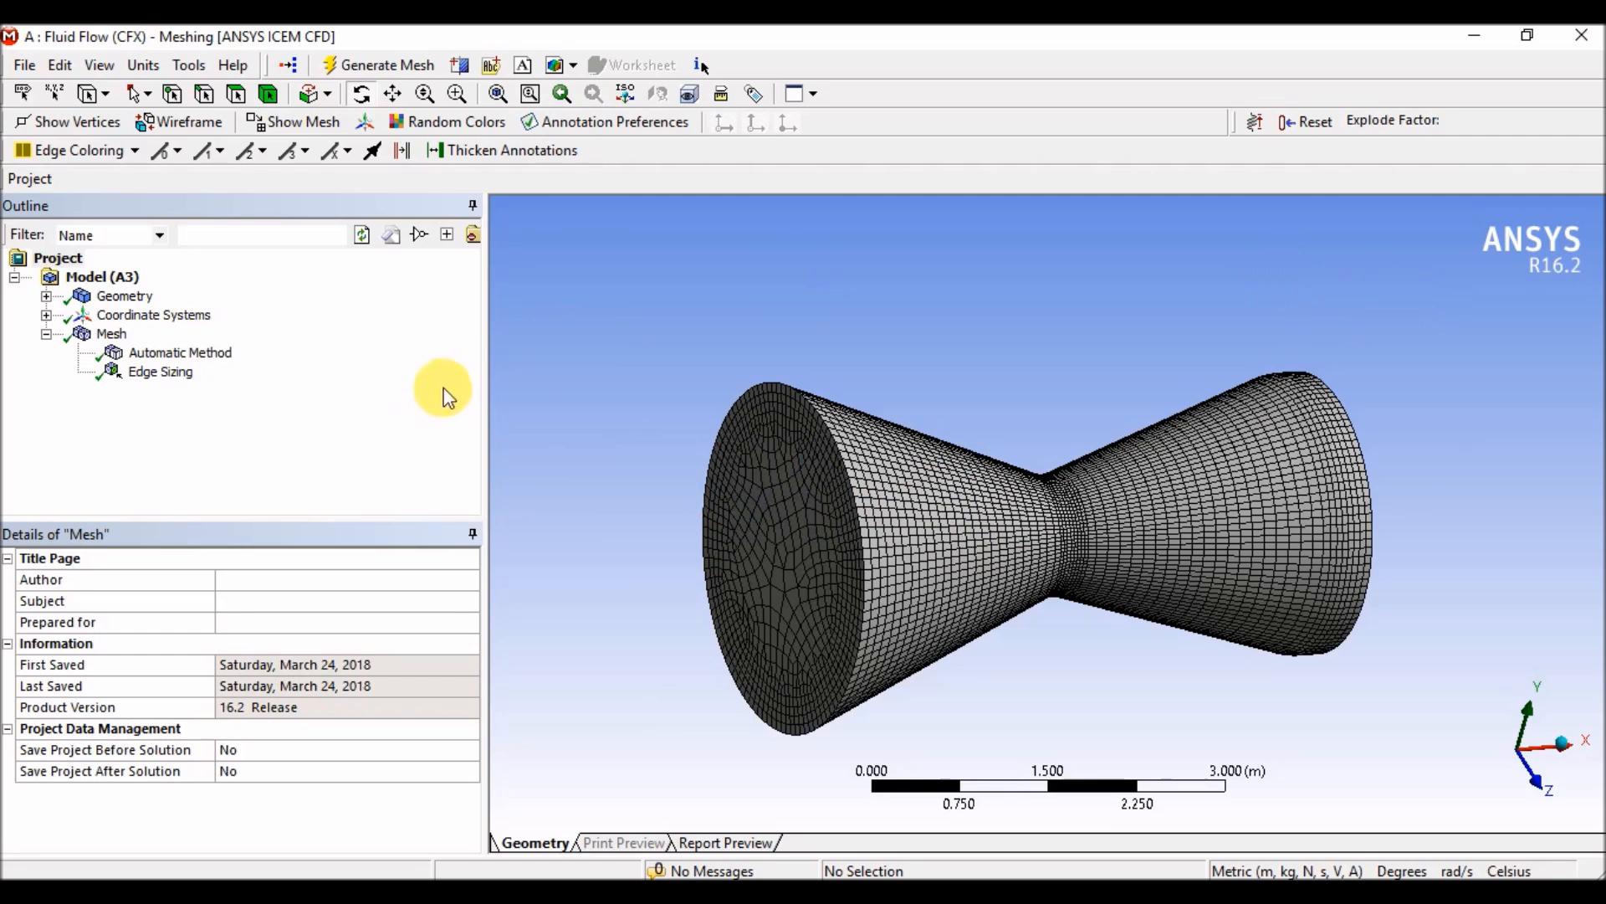
Create a named selection called Inlet from the large circular end face of the nozzle geometry
left_click(126, 297)
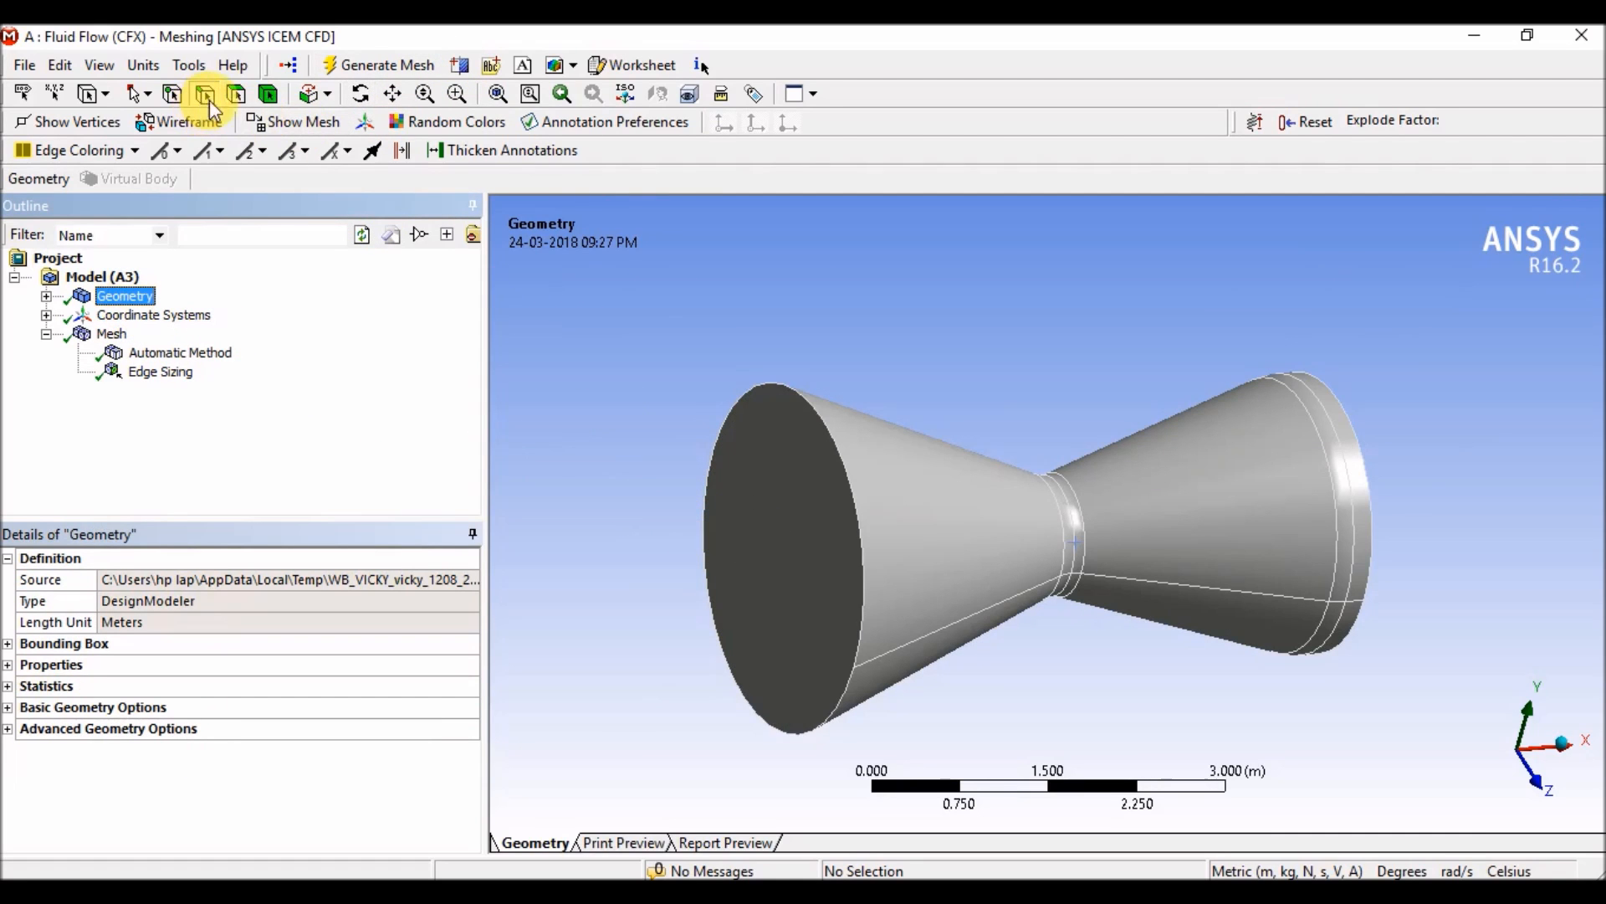
left_click(232, 96)
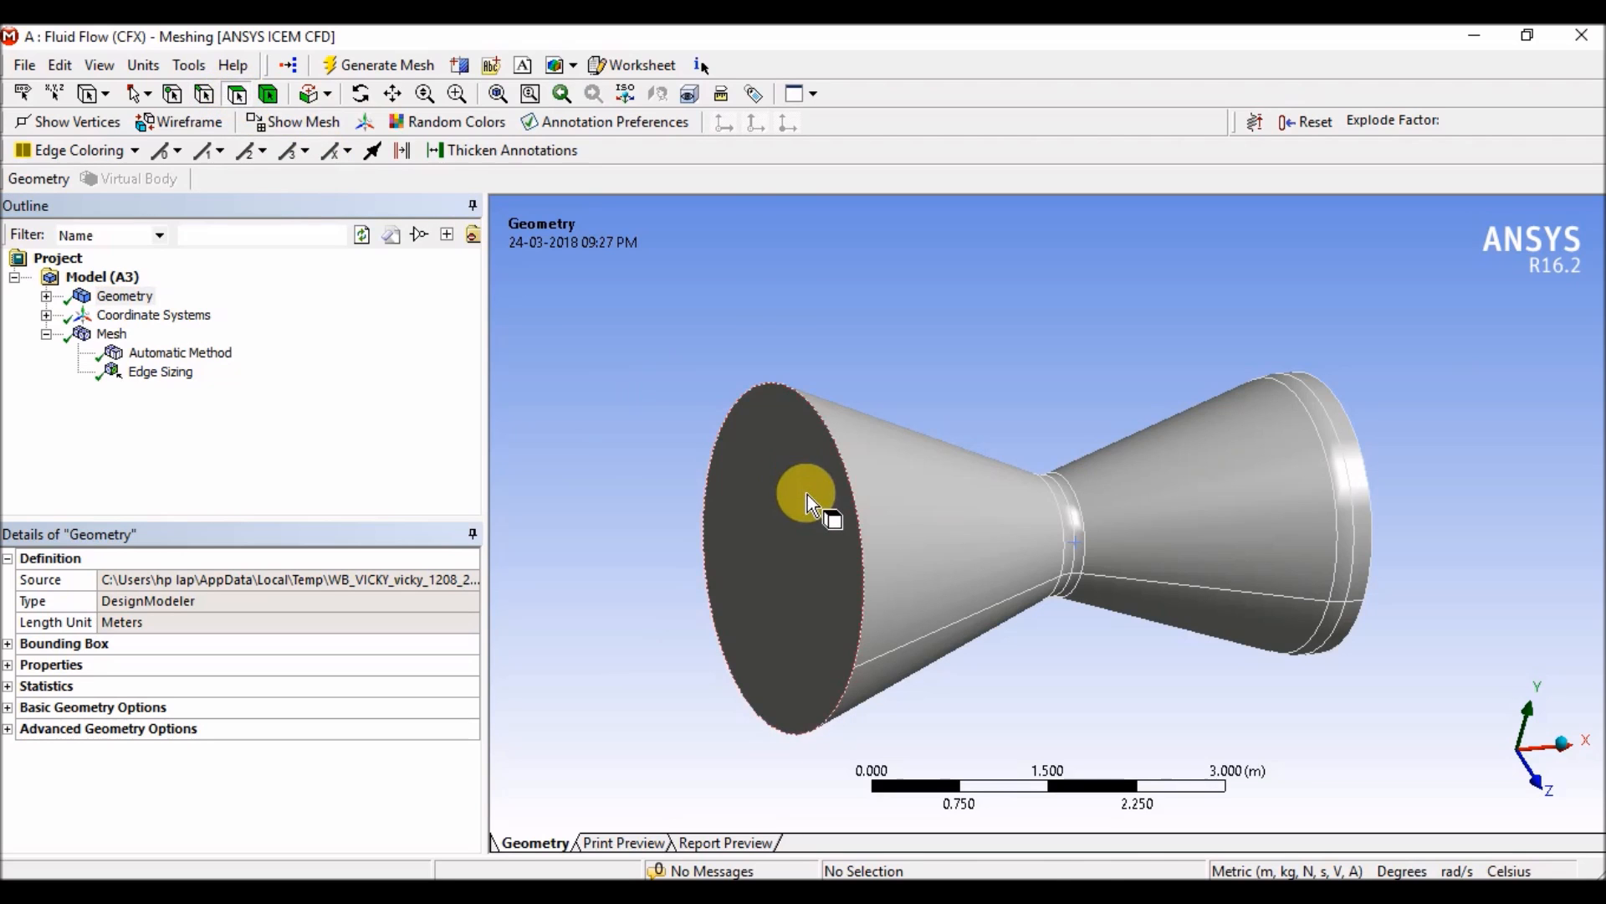
left_click(807, 494)
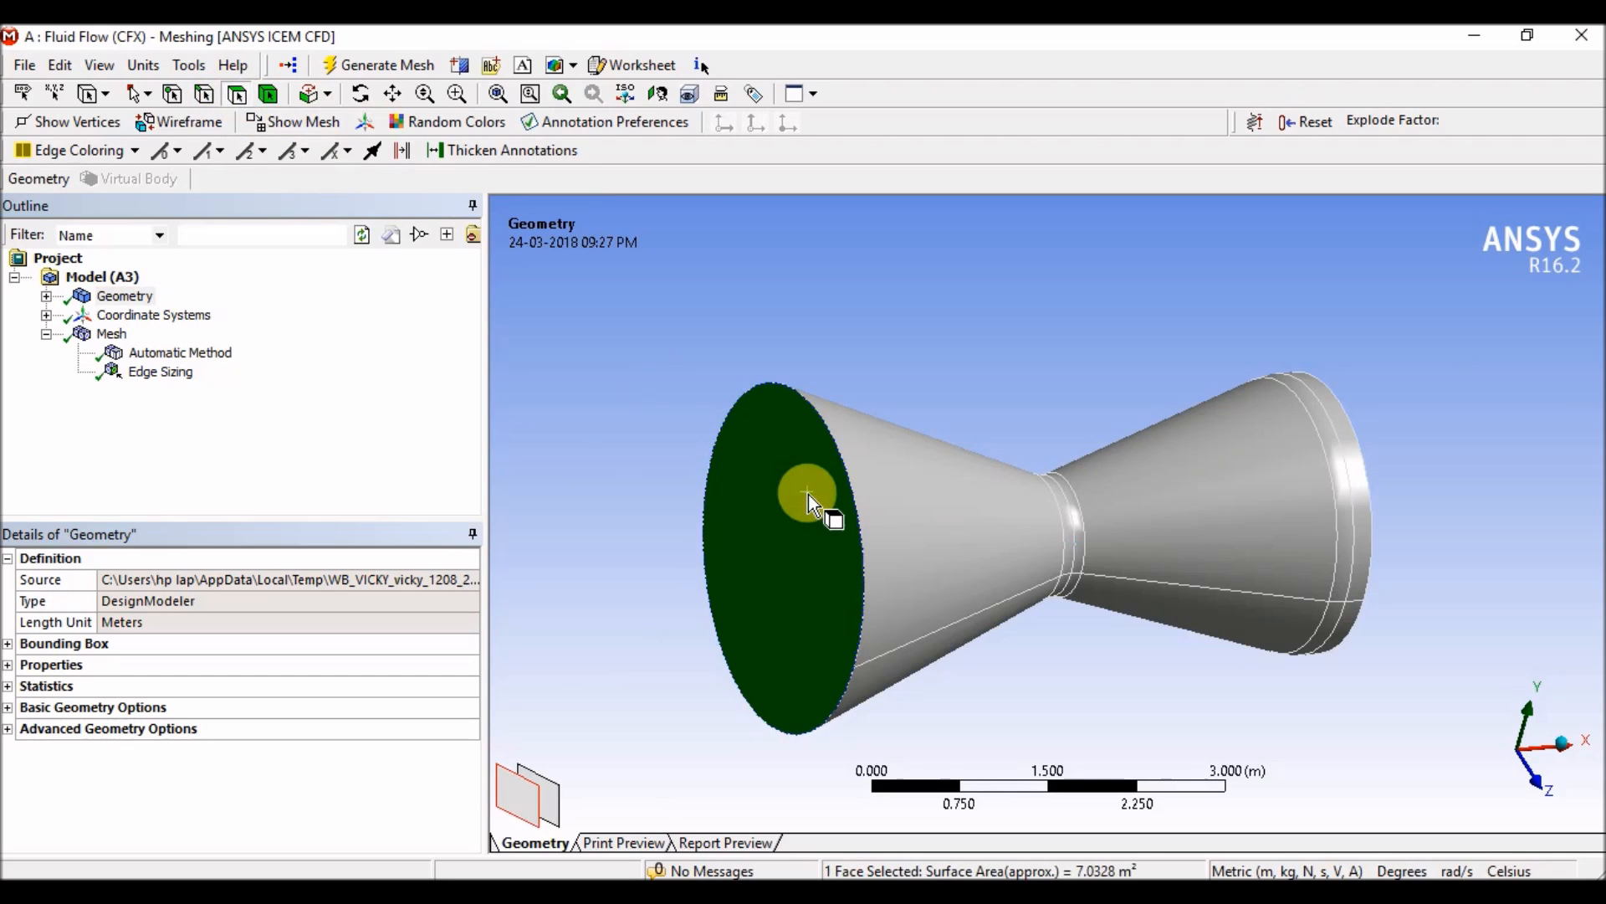
right_click(803, 539)
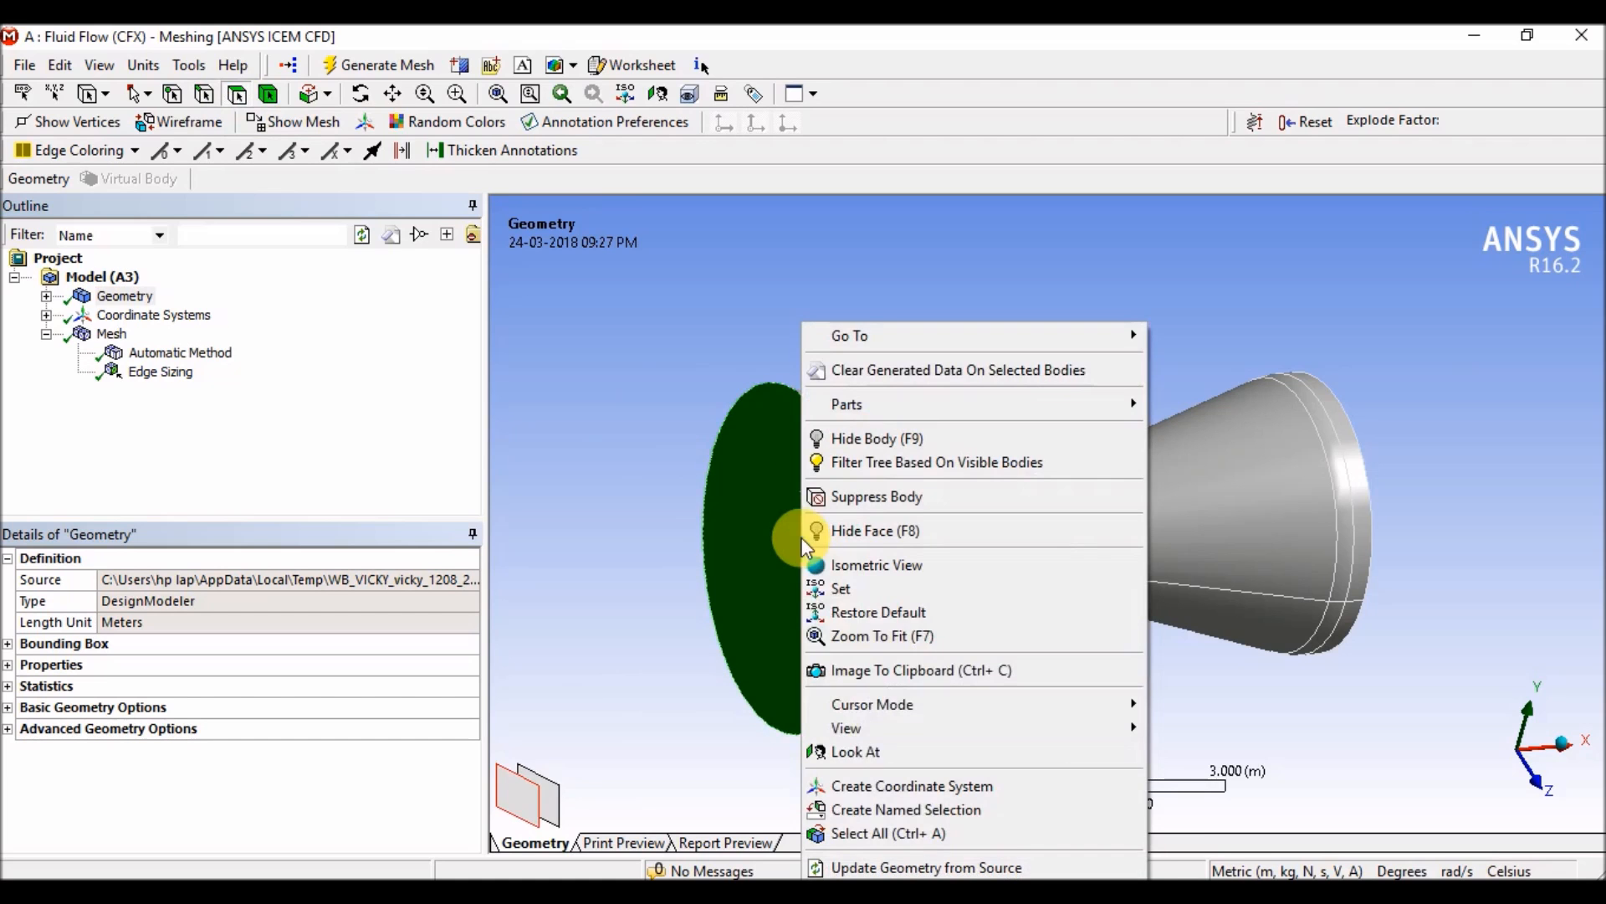
left_click(871, 810)
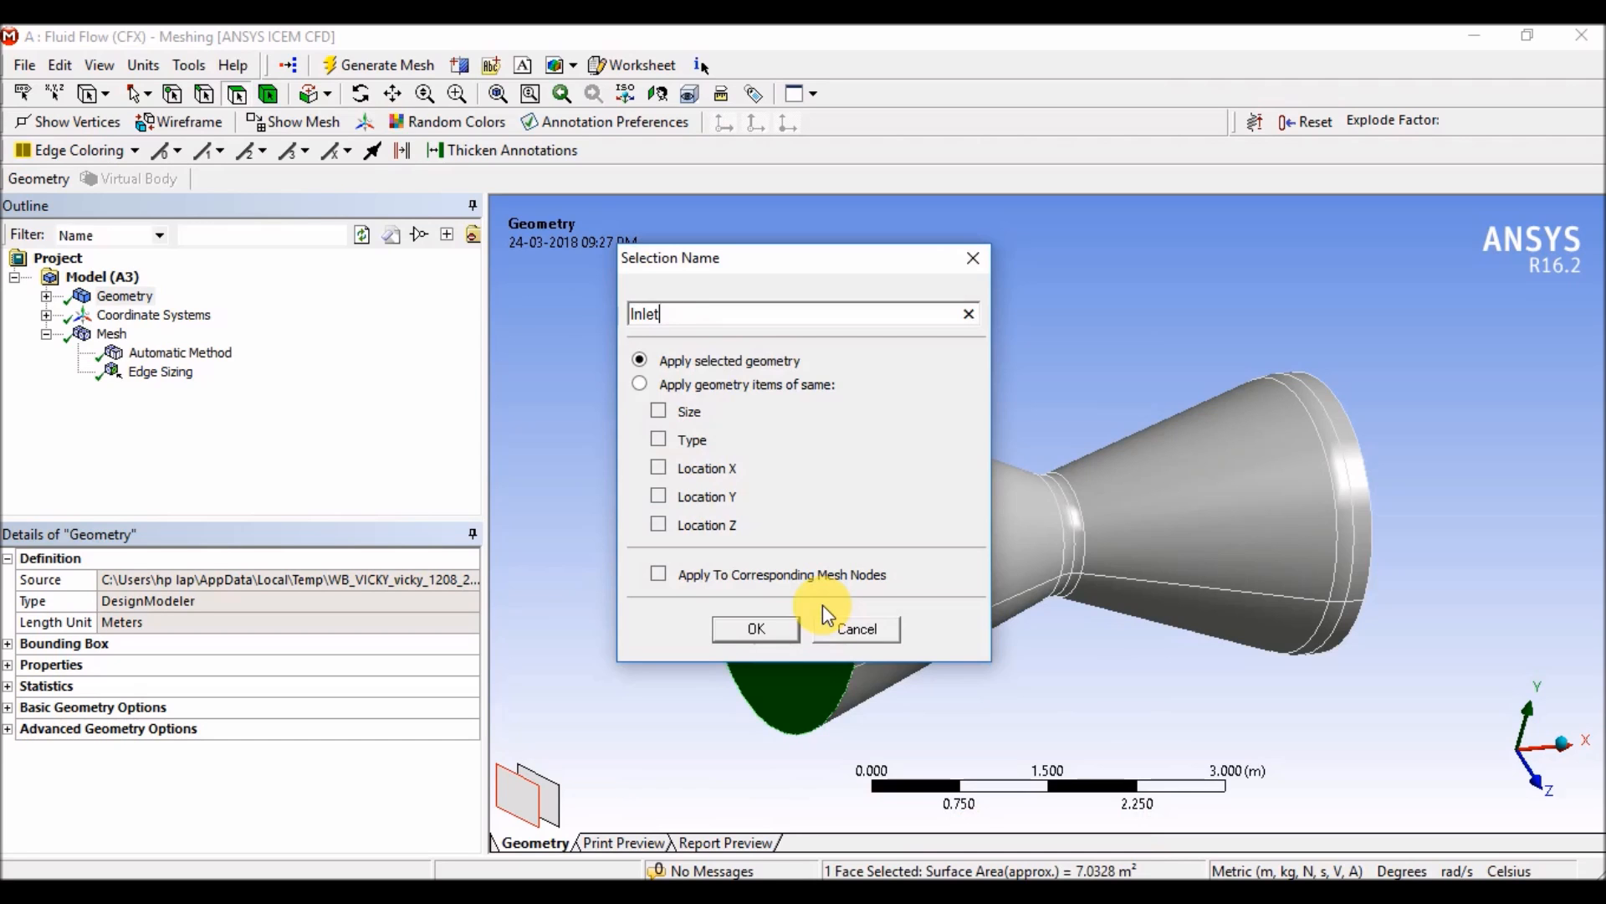
key("Return")
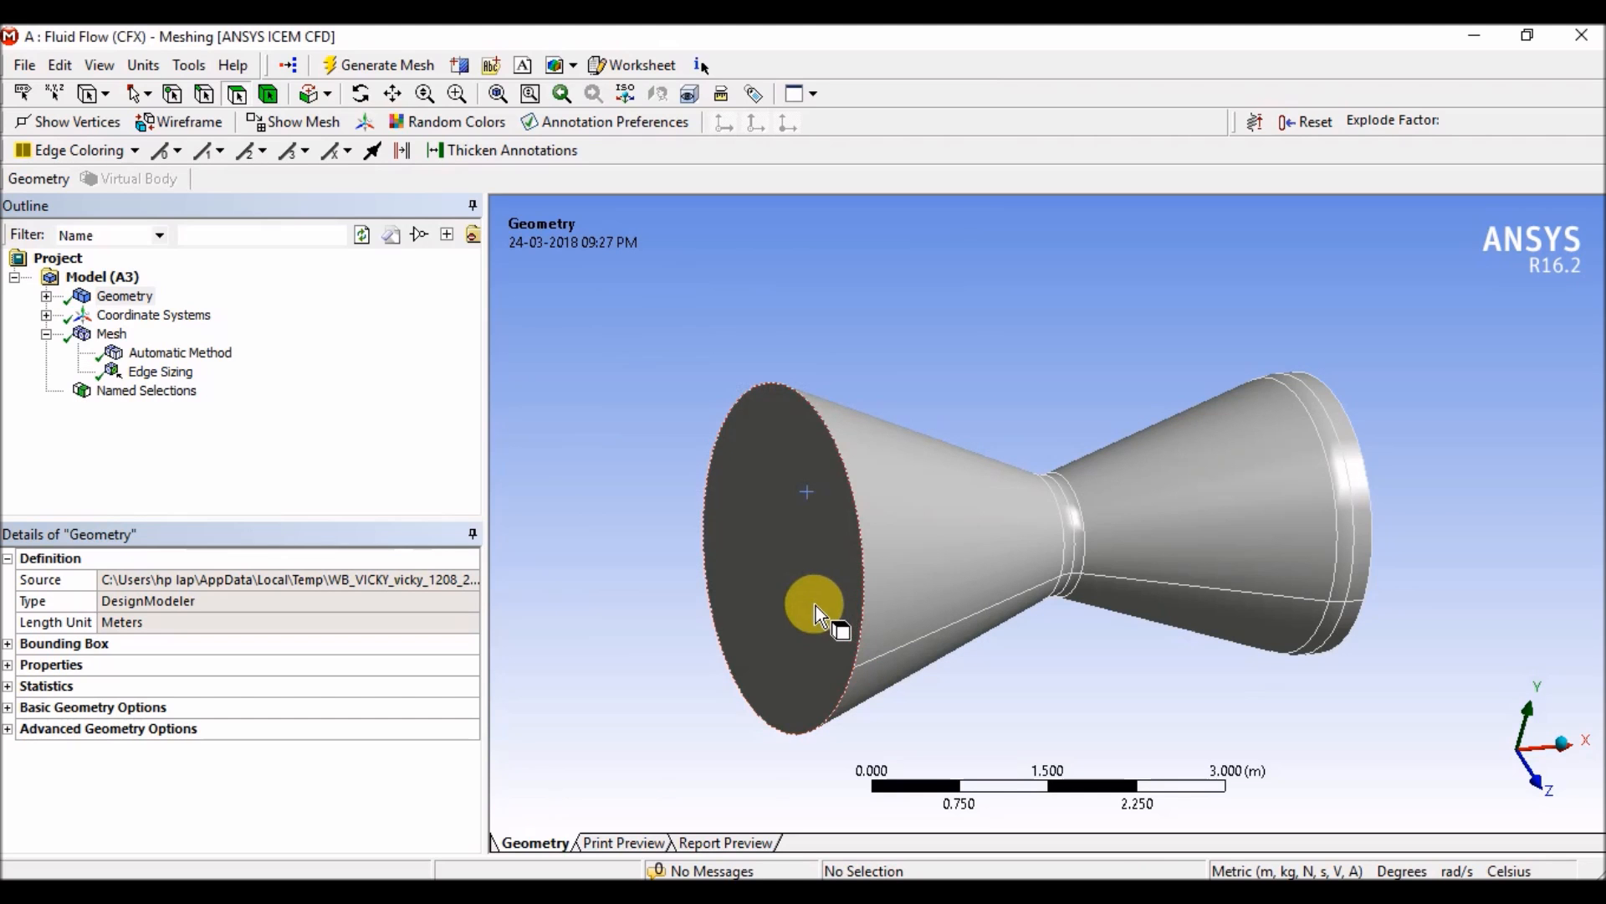
Create a named selection called Outlet from the smaller circular end face of the nozzle
middle_click_drag(1158, 638, 1043, 705)
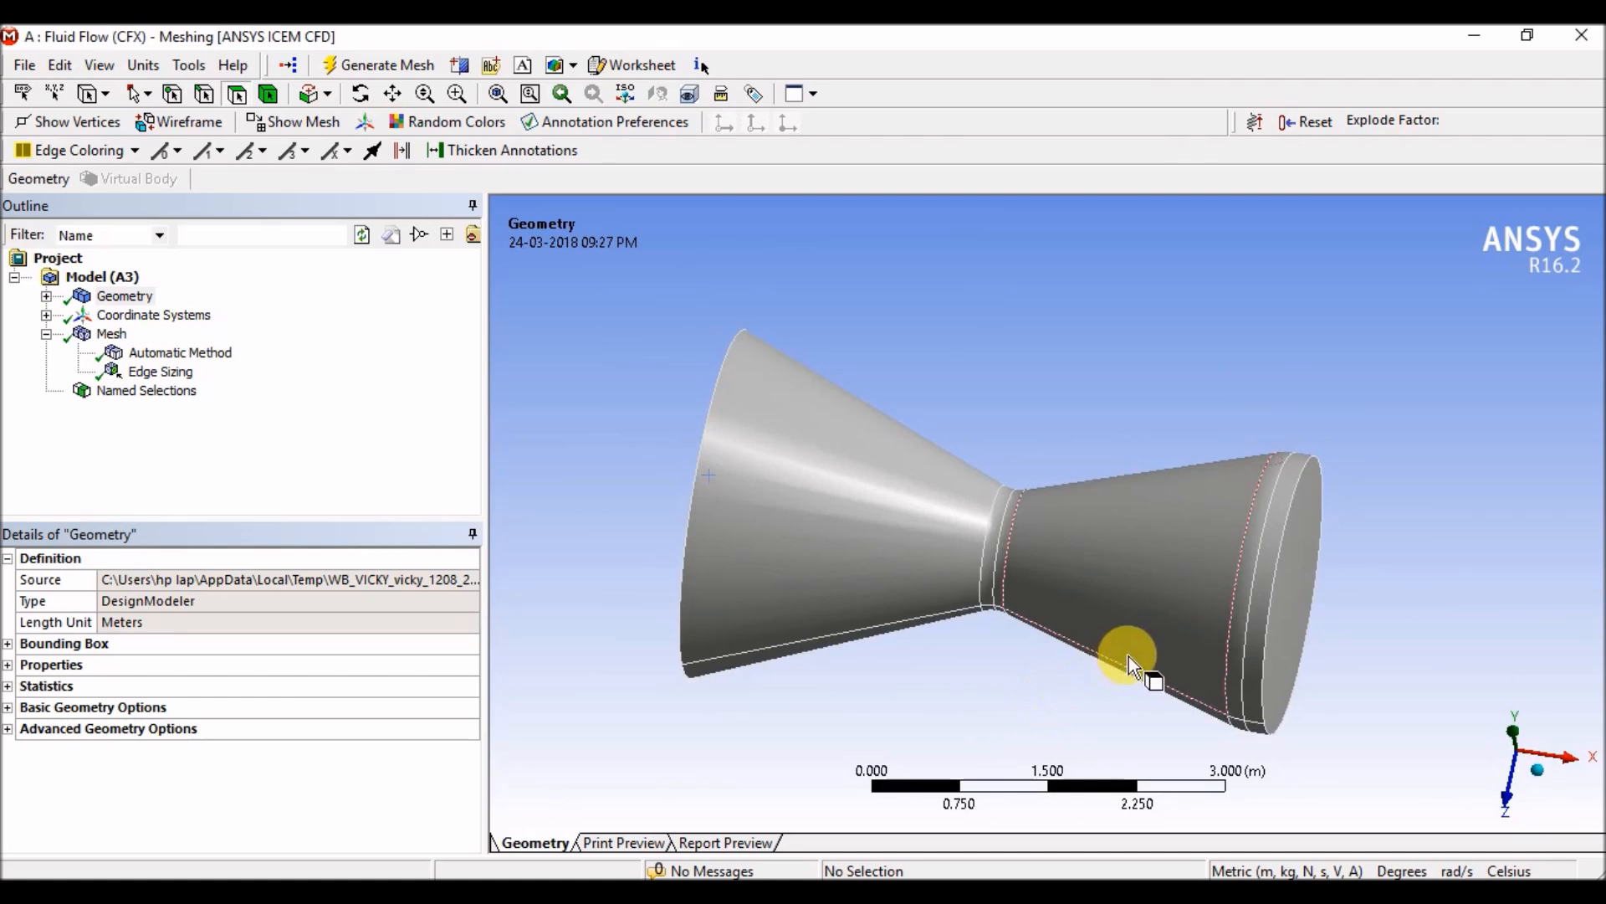
middle_click_drag(1128, 656, 1095, 627, "ctrl")
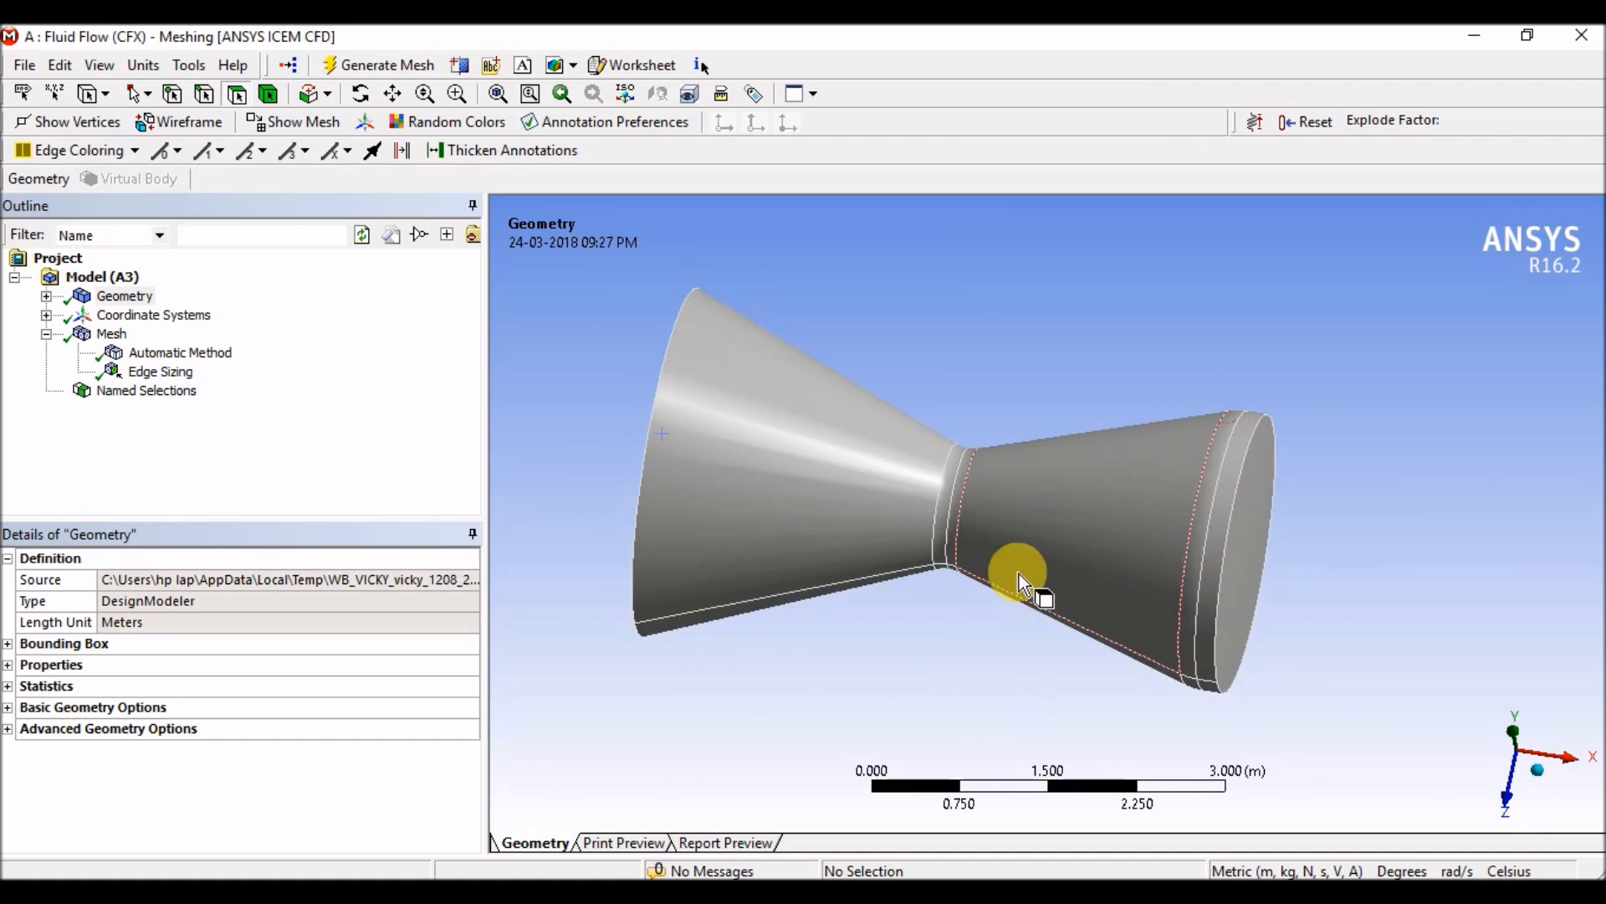
middle_click_drag(886, 635, 832, 613)
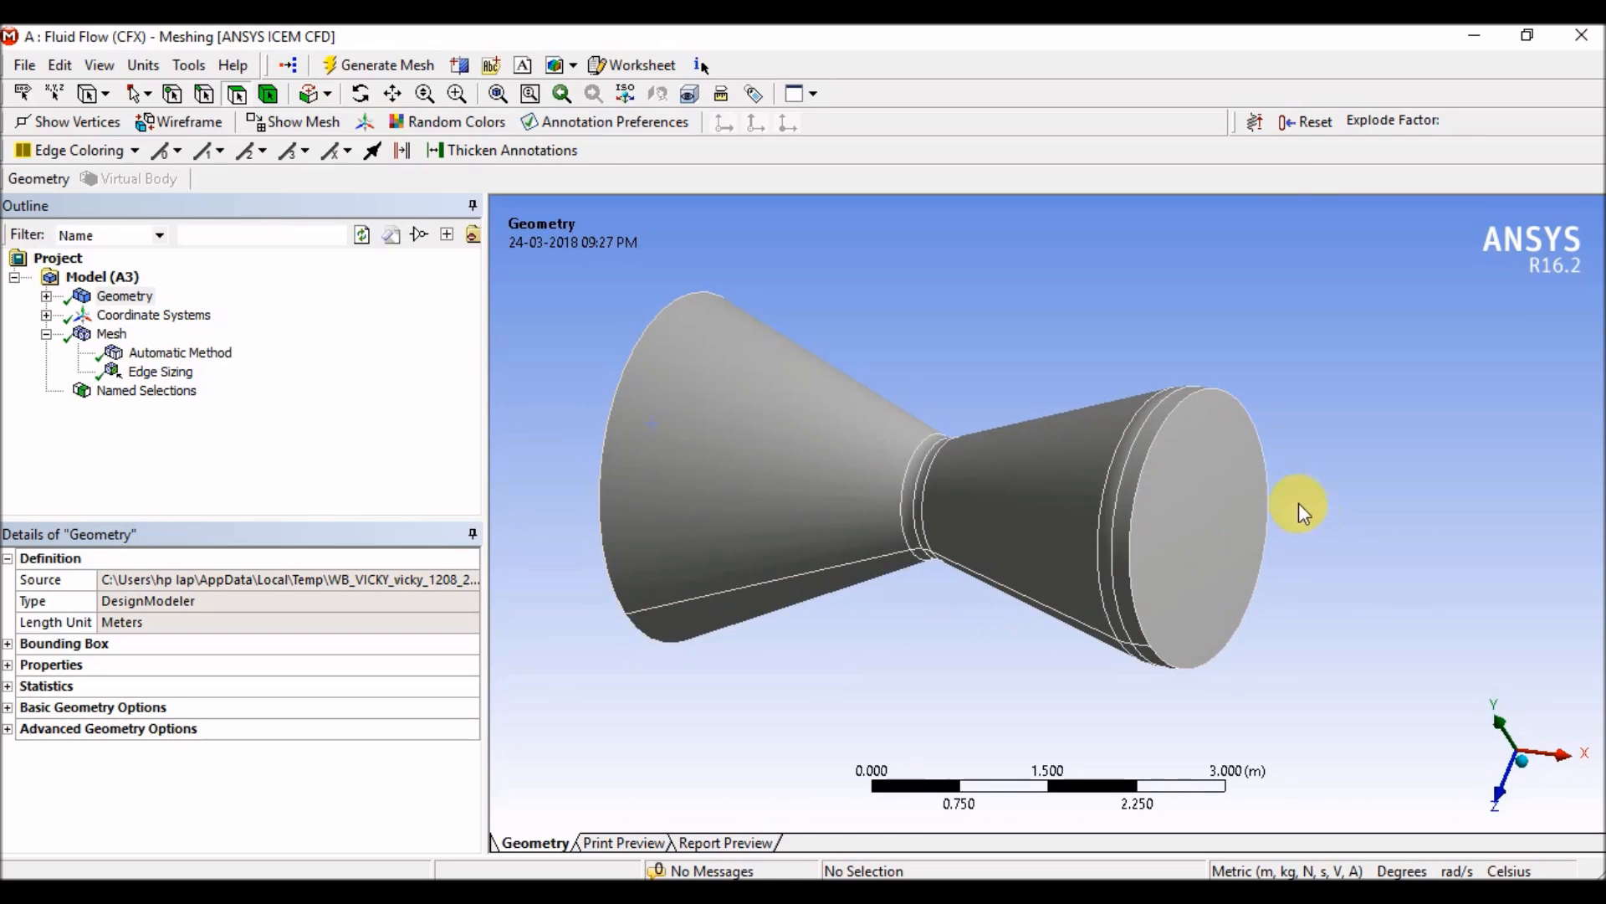
scroll(1297, 484, "up", 2)
middle_click_drag(1315, 527, 1269, 539, "ctrl")
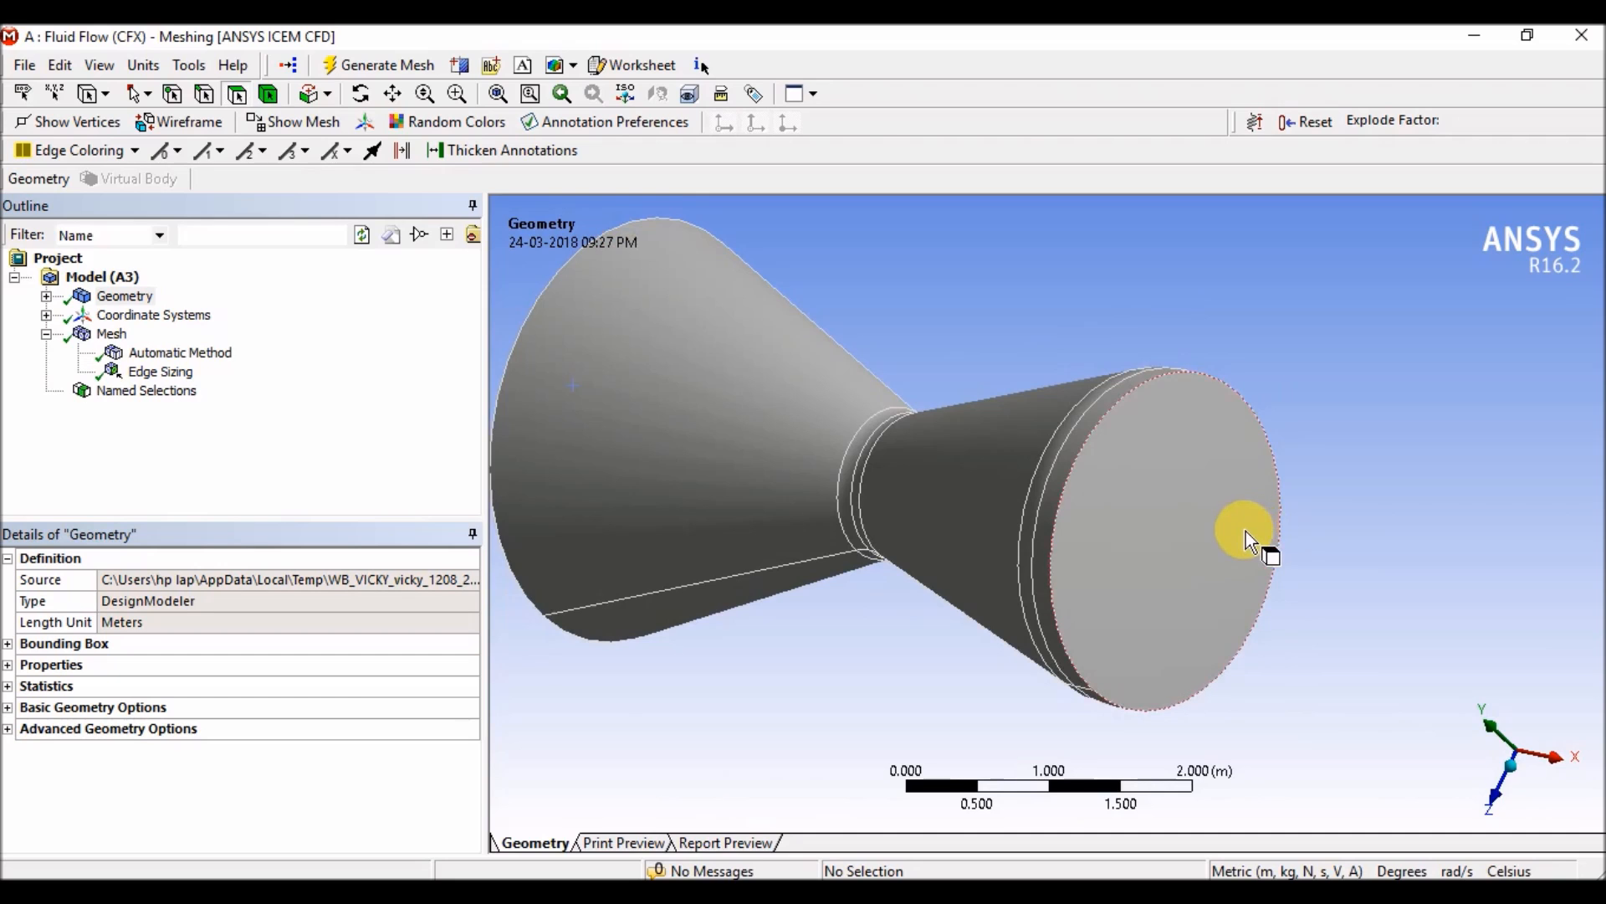
scroll(1247, 530, "up", 1)
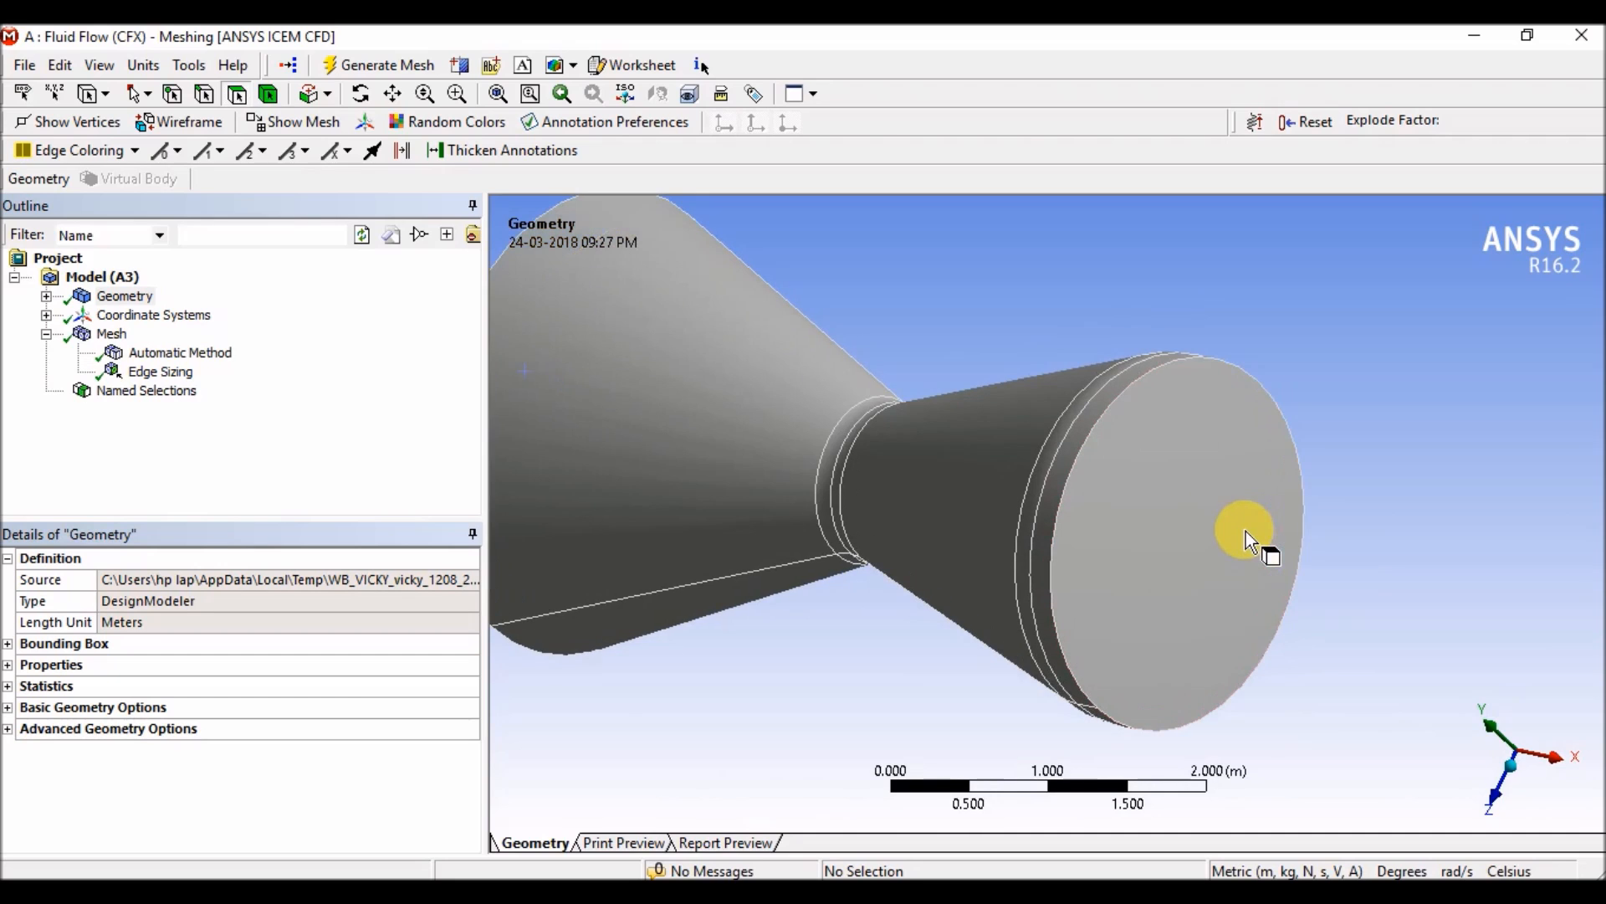
left_click(1146, 489)
right_click(1147, 490)
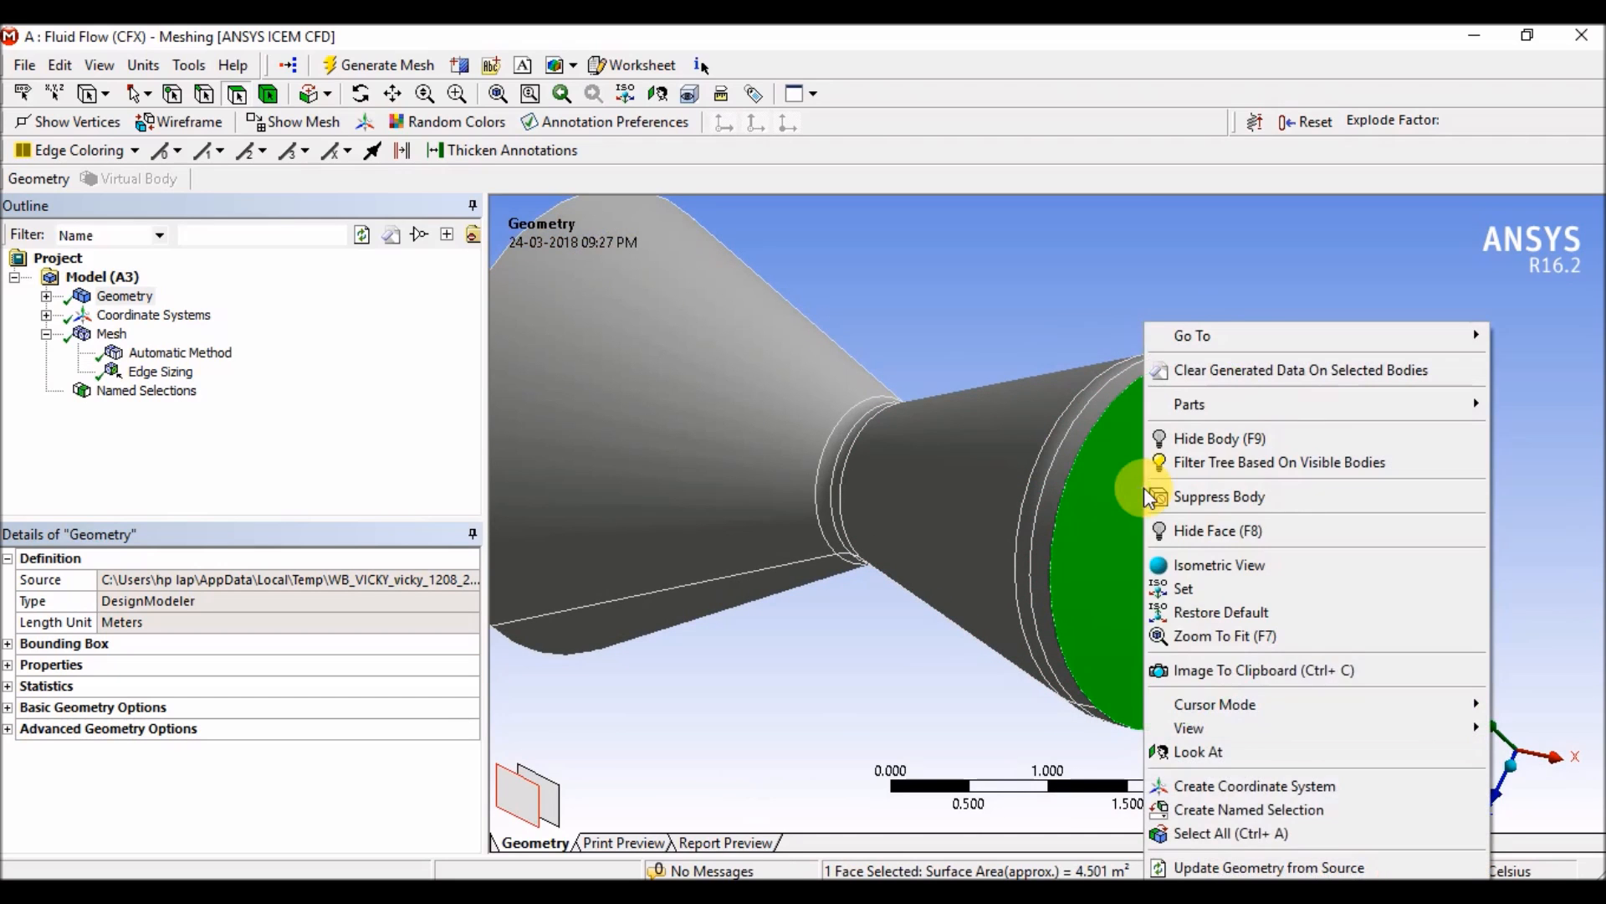
left_click(1244, 812)
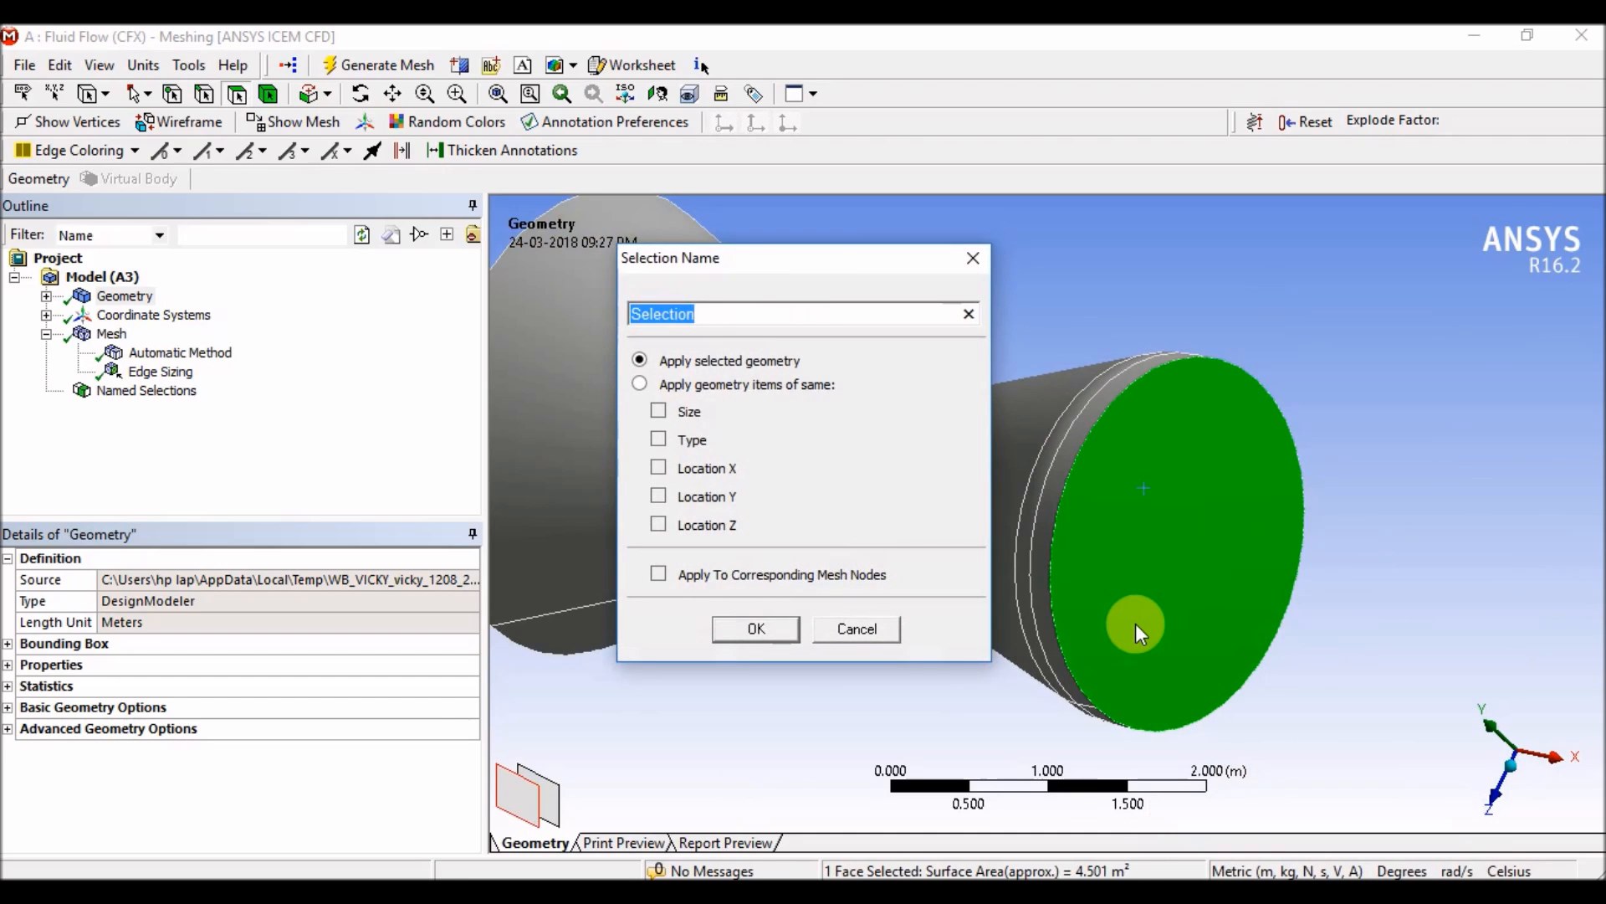
type("Outlet")
key("Return")
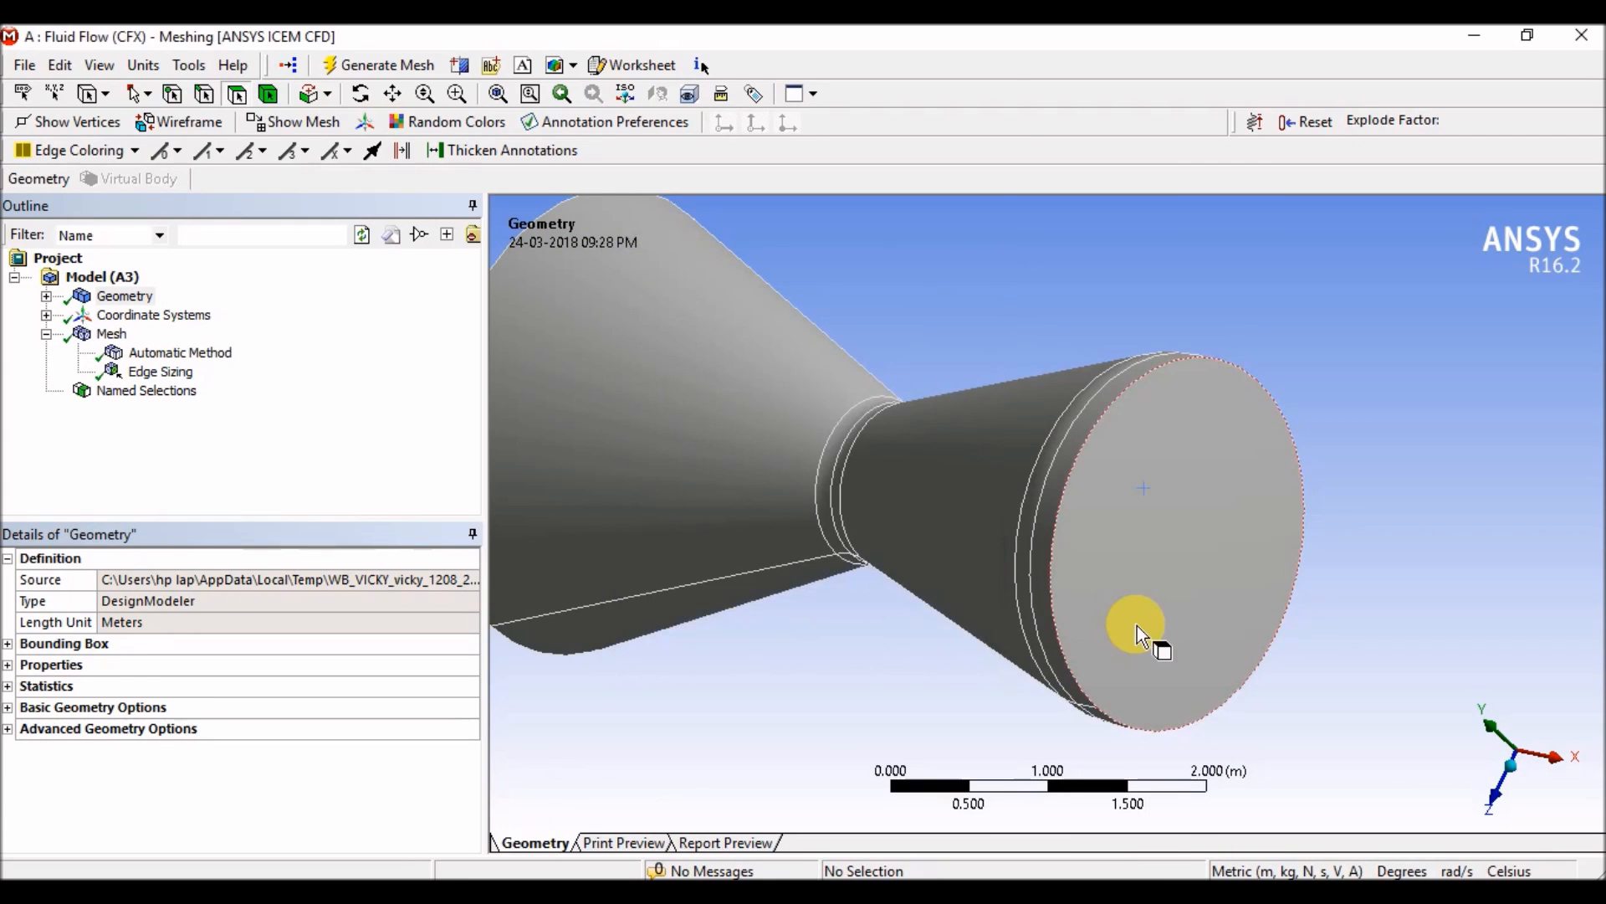
Review the Inlet and Outlet named selections to check which nozzle end face each one covers
left_click(134, 390)
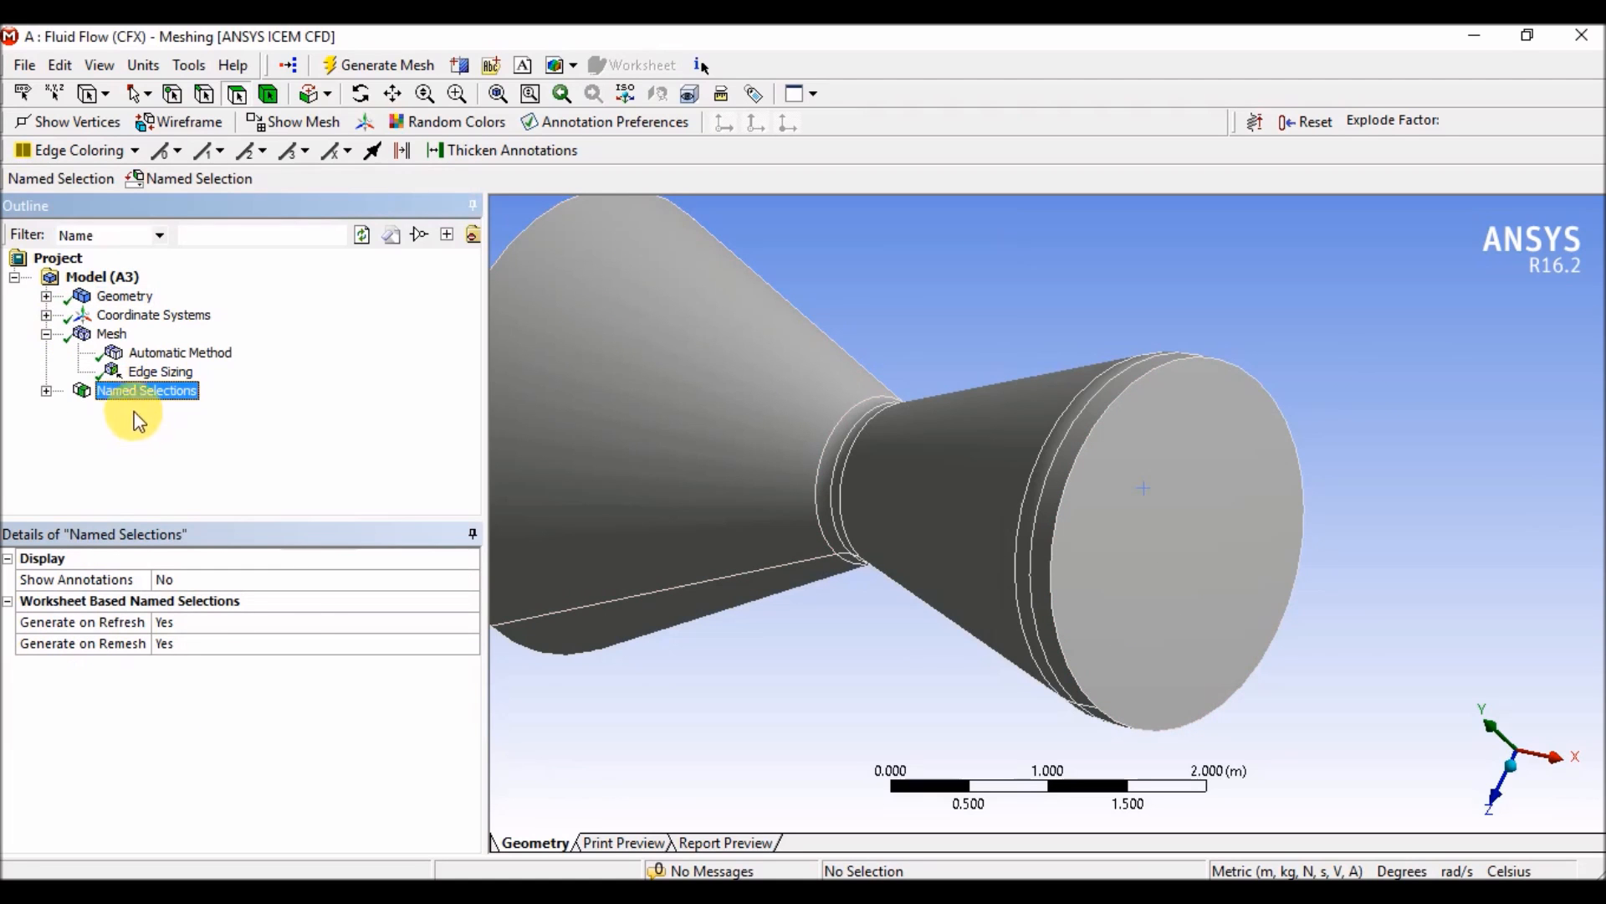
left_click(138, 409)
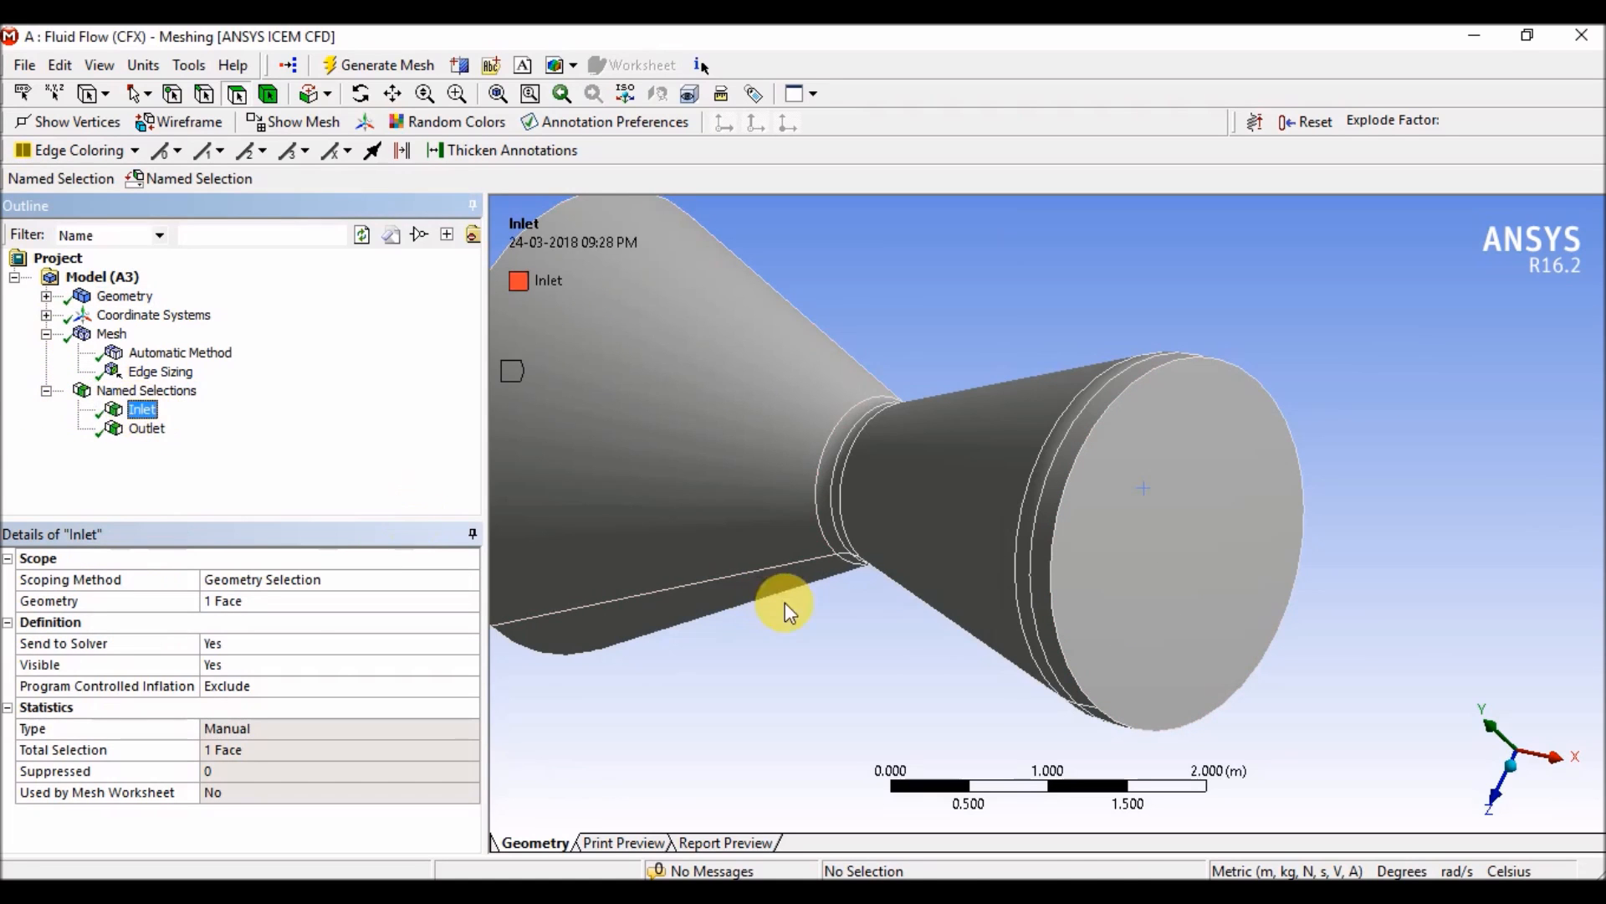
left_click(1111, 705)
left_click(912, 640)
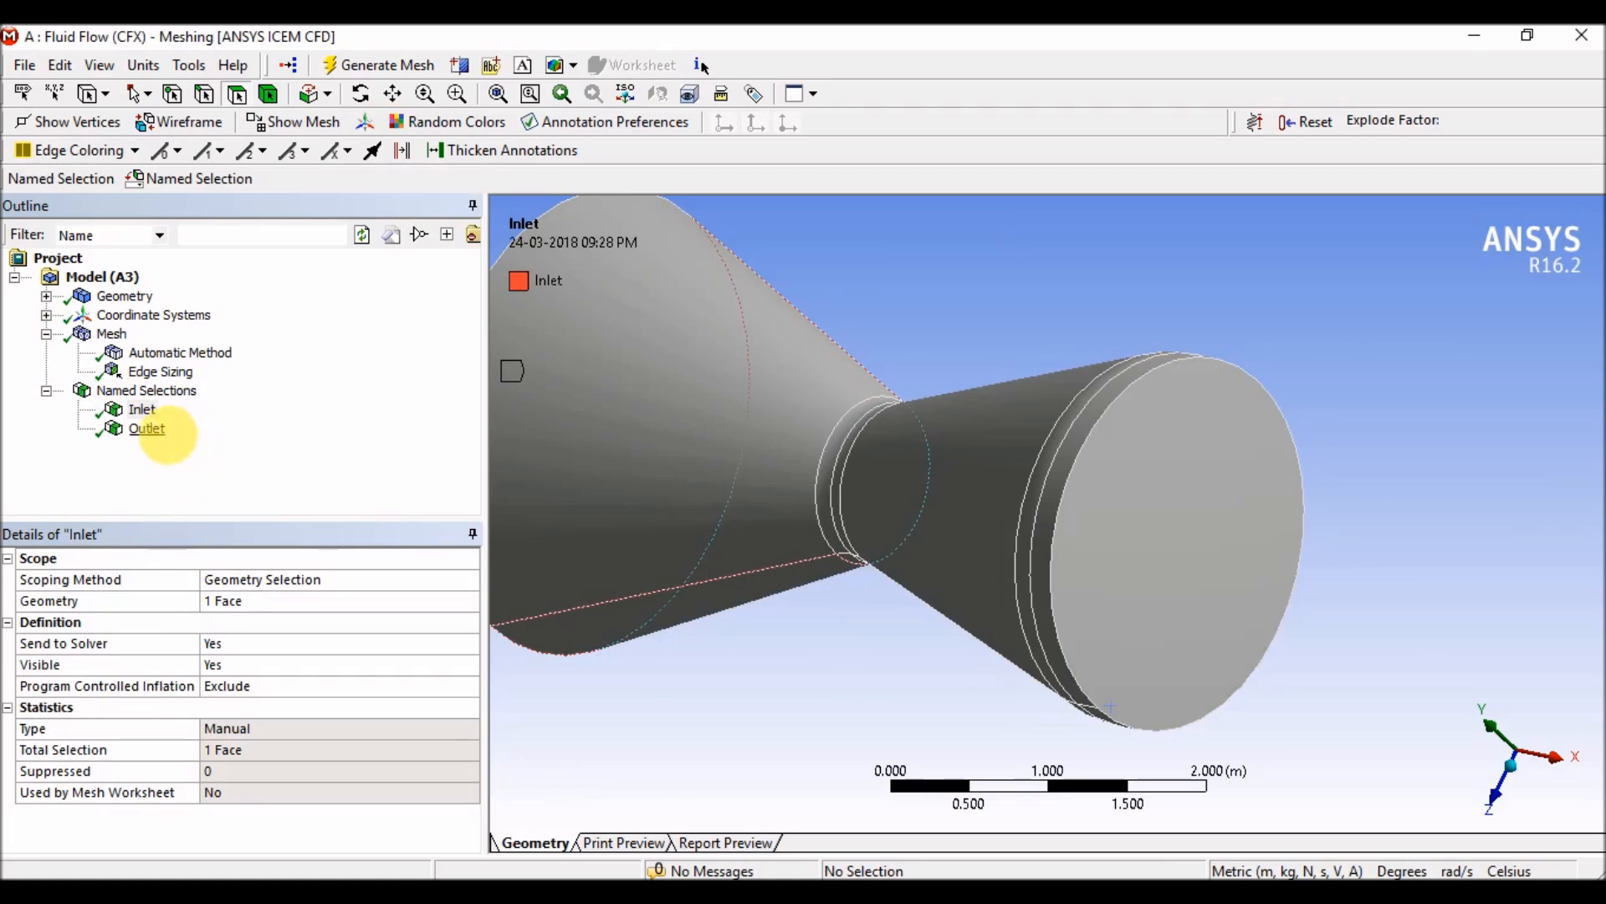
left_click(147, 428)
scroll(1083, 605, "down", 3)
middle_click_drag(753, 509, 720, 604)
left_click(139, 409)
mouse_move(535, 502)
middle_mouse_down()
mouse_move(597, 562)
mouse_move(861, 574)
mouse_move(376, 466)
middle_mouse_up()
left_click(146, 428)
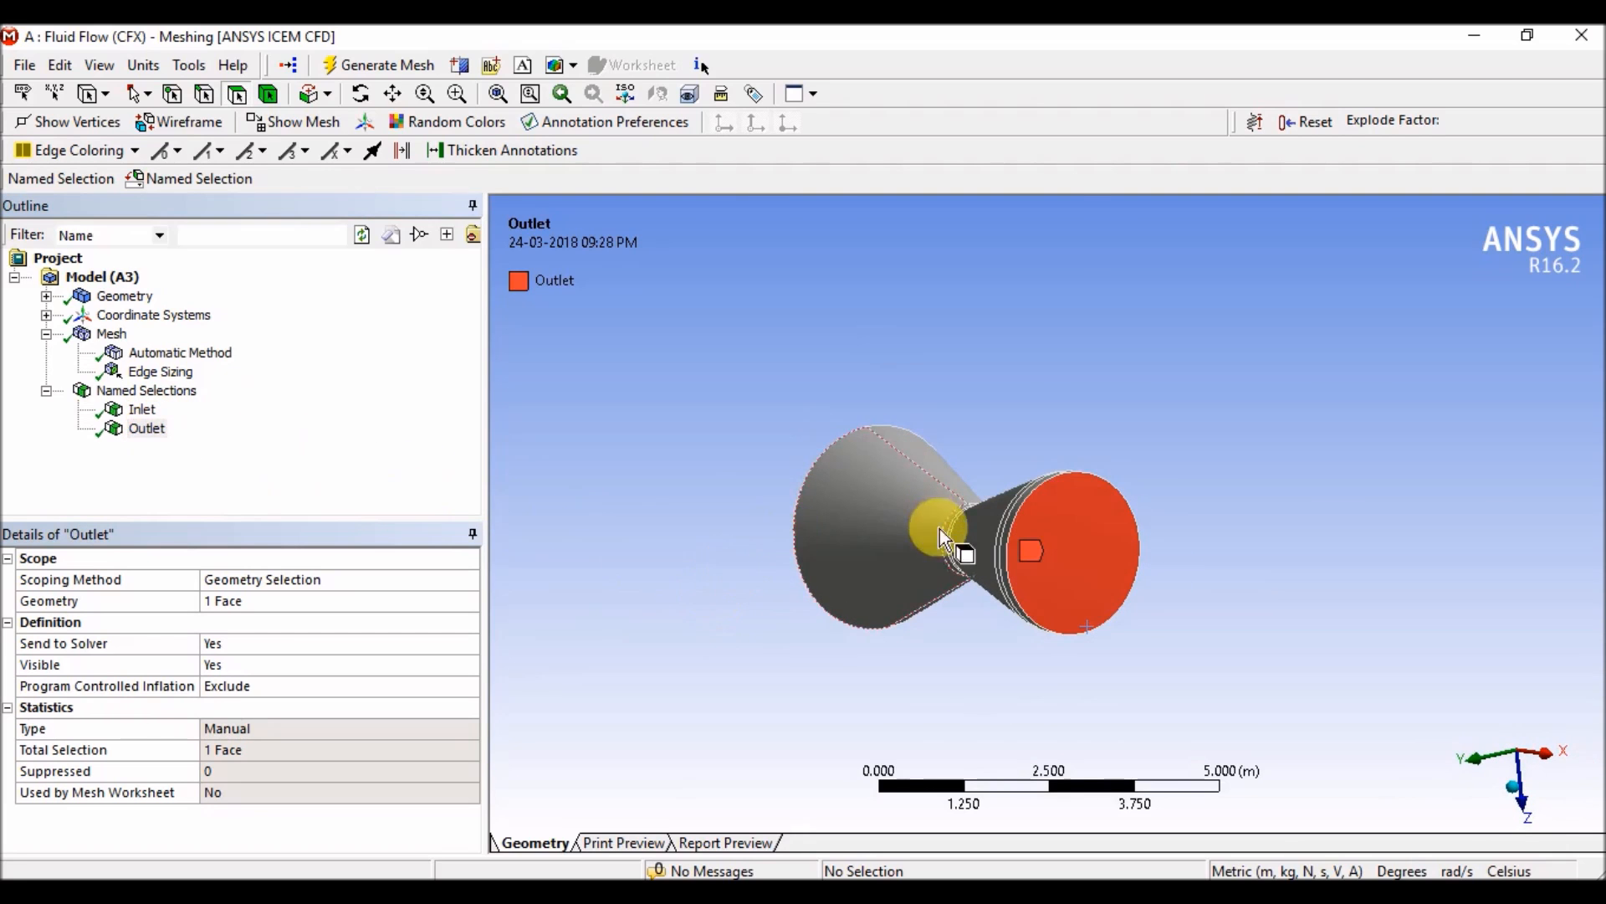
Create a named selection called Wall from all the nozzle's side faces: both cones, the throat bands and the outlet rim bands
middle_click_drag(1349, 525, 1036, 454)
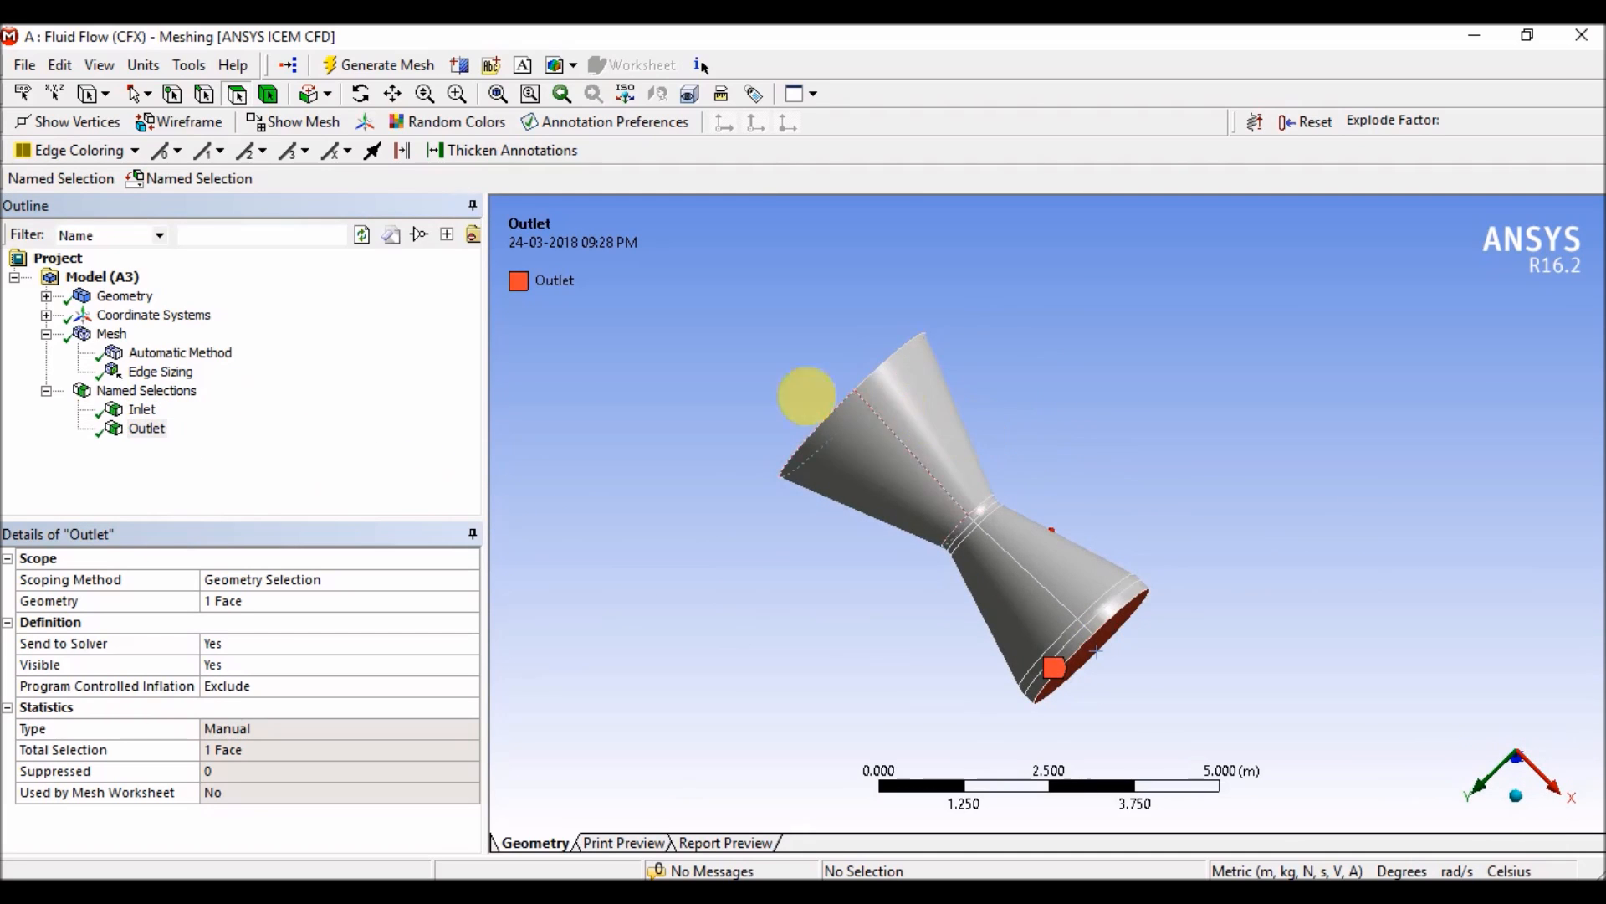
left_click(235, 95)
left_click(948, 435)
scroll(963, 460, "up", 6)
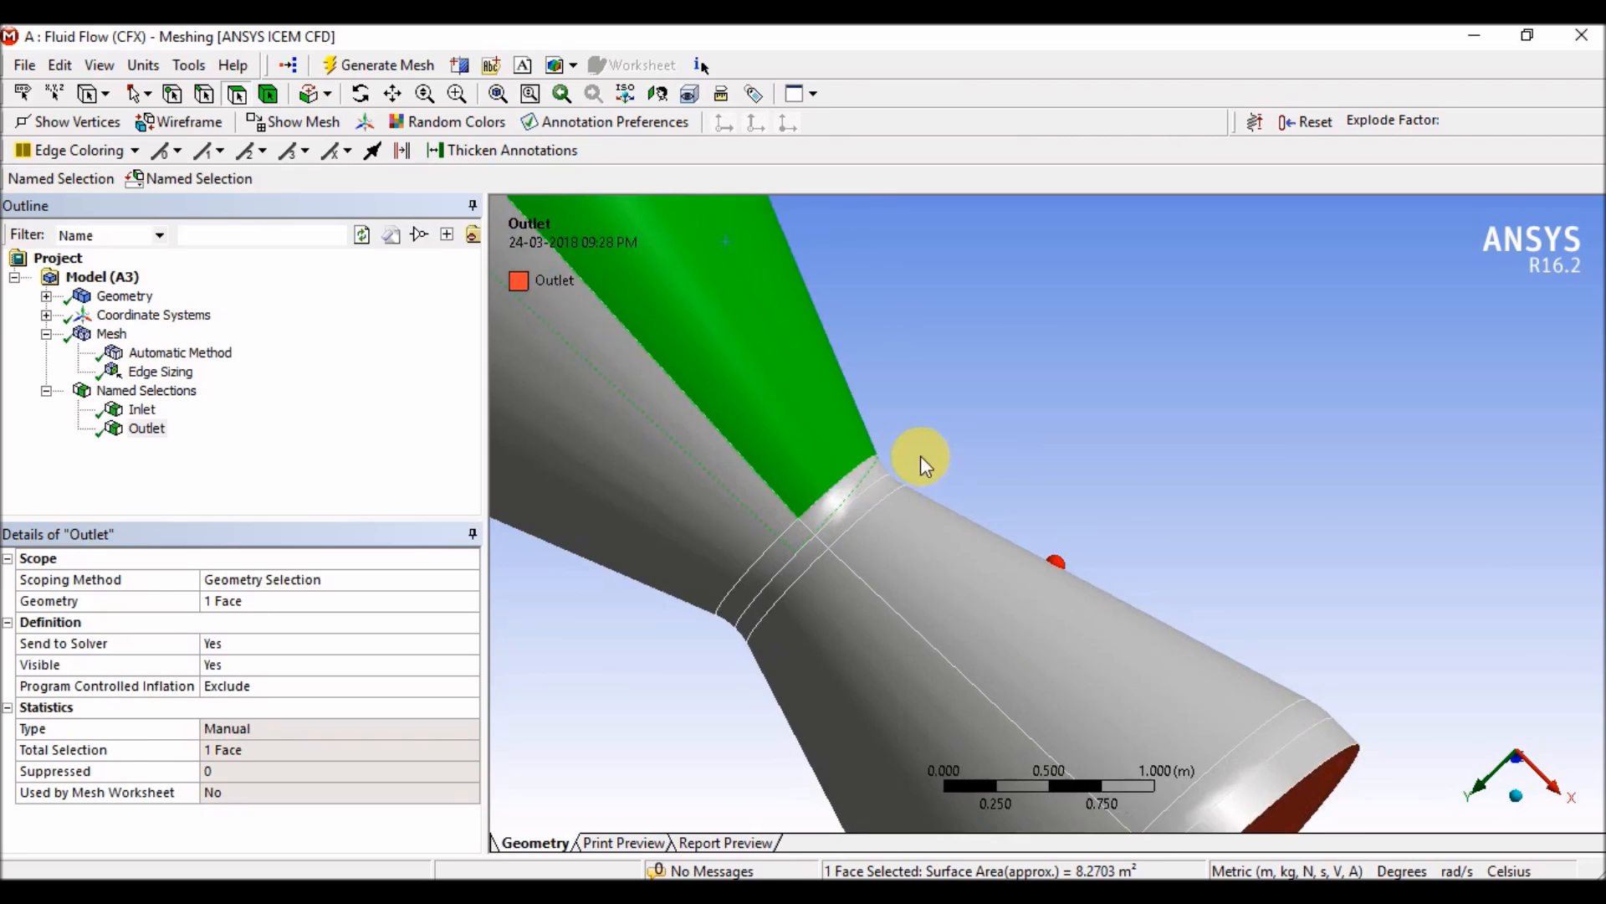
middle_click_drag(920, 455, 1129, 430, "ctrl")
left_click(877, 454, "ctrl")
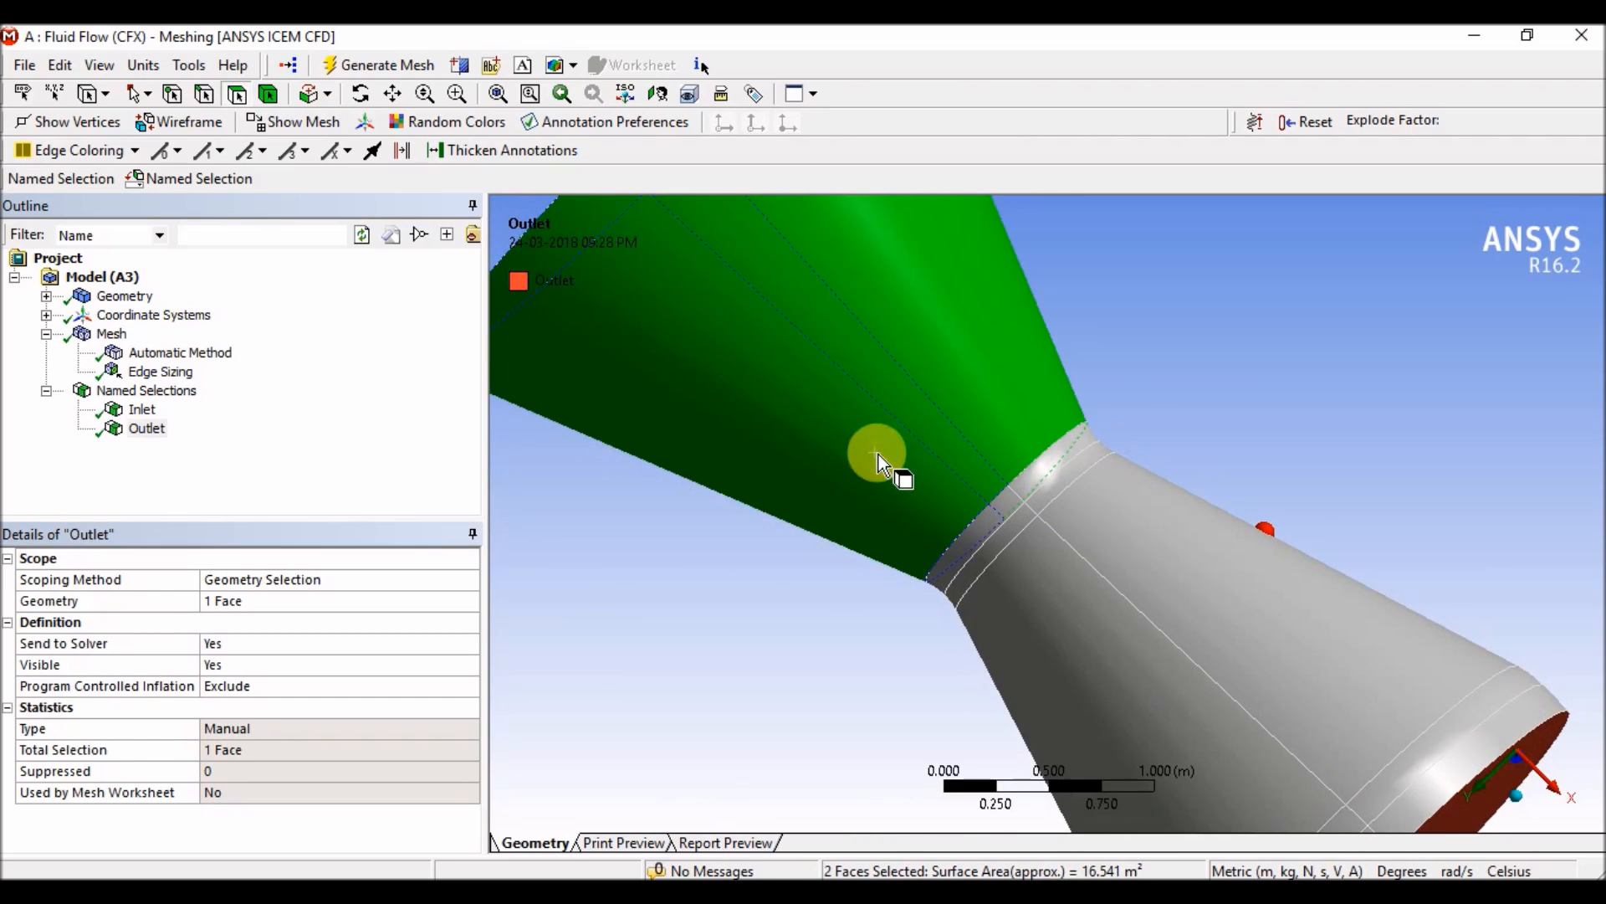
left_click(1043, 473, "ctrl")
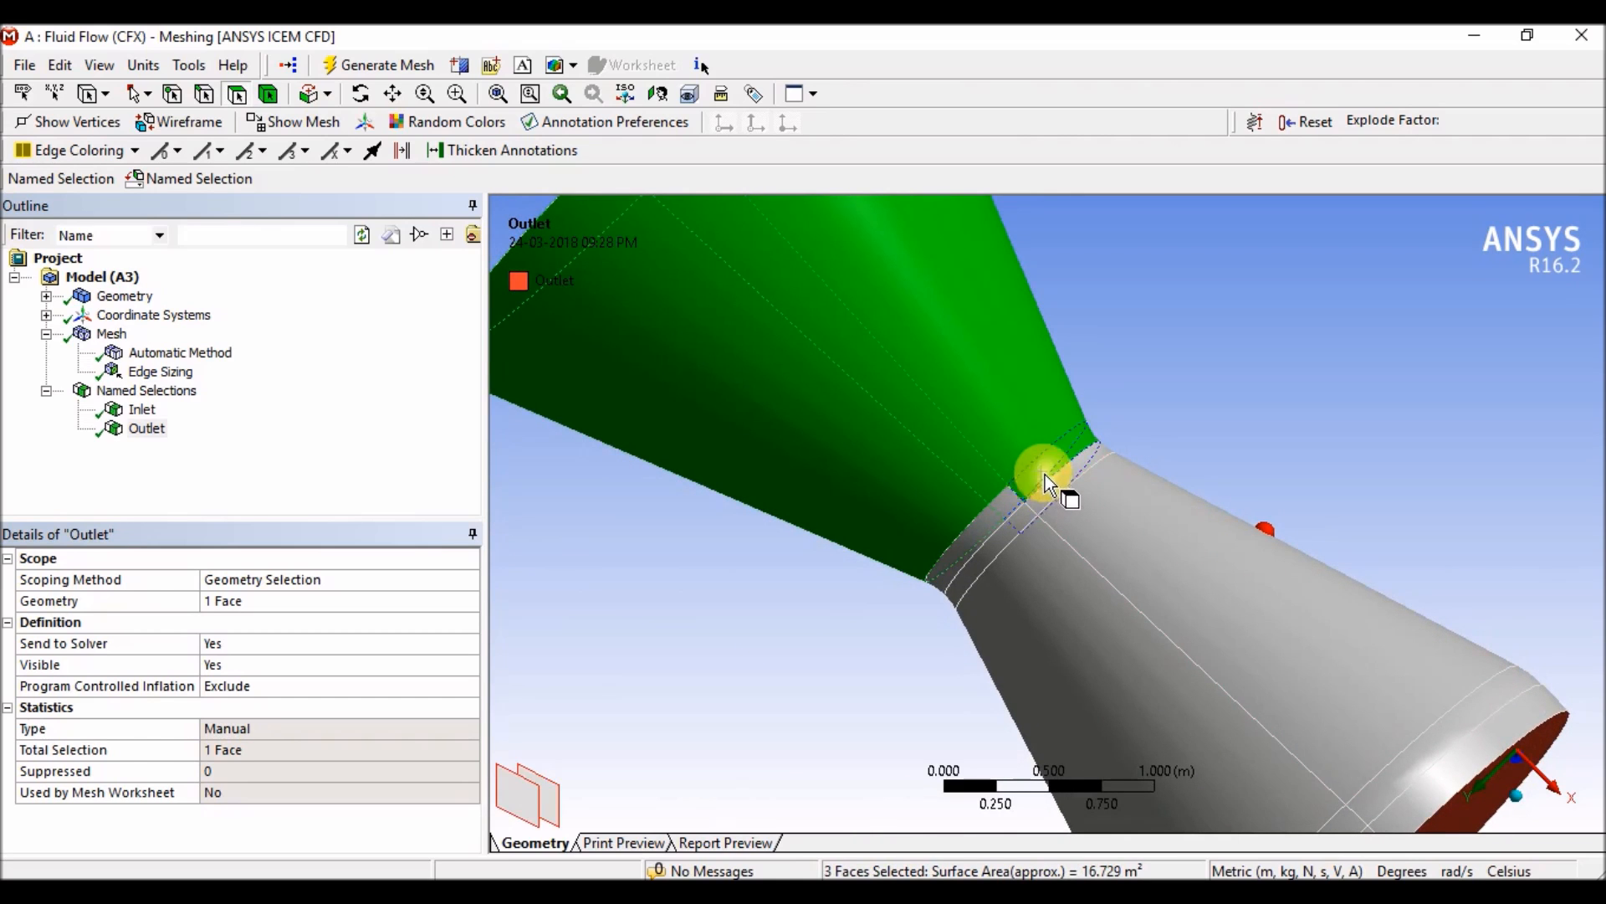
left_click(1005, 530, "ctrl")
left_click(1050, 511, "ctrl")
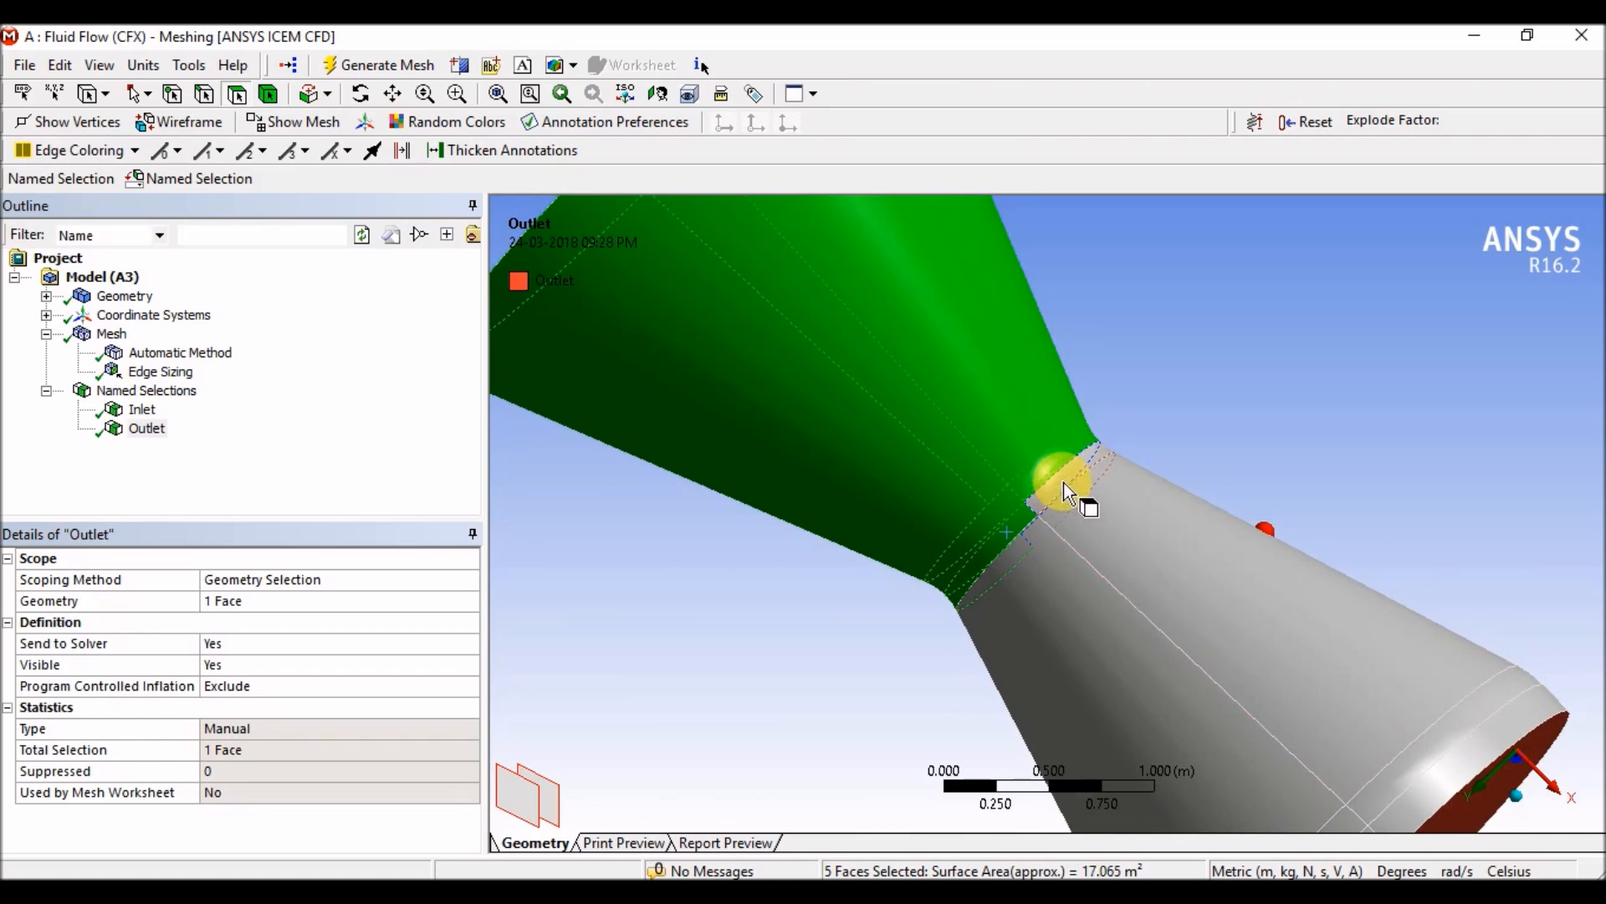
left_click(1064, 485, "ctrl")
left_click(1089, 524, "ctrl")
left_click(1050, 609, "ctrl")
middle_click_drag(984, 684, 908, 562, "ctrl")
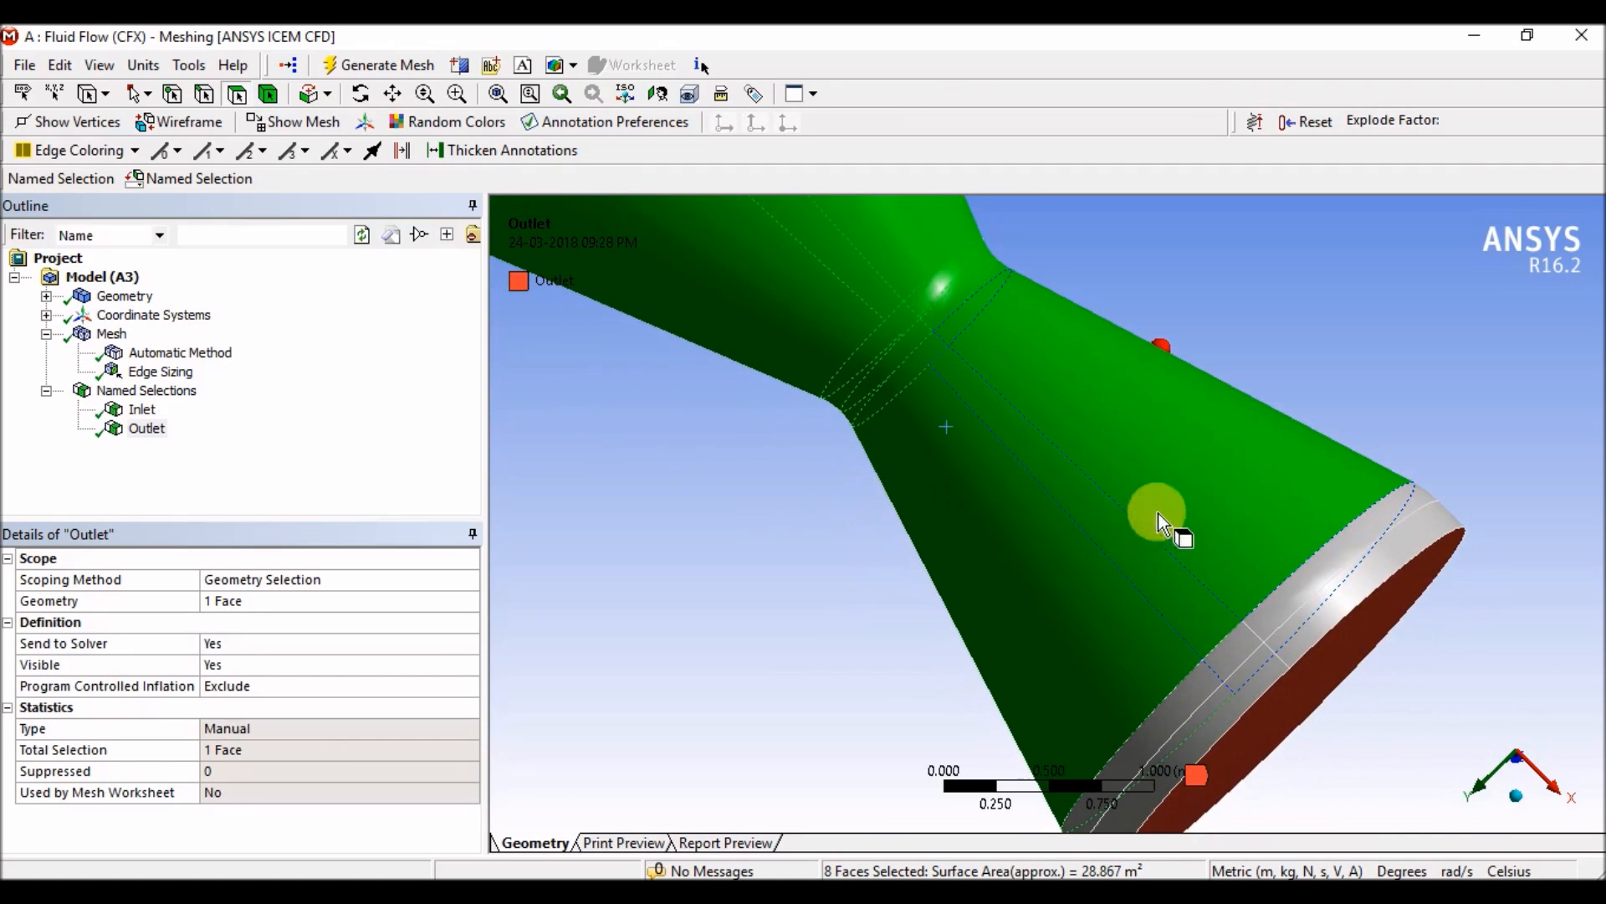
left_click(1314, 564, "ctrl")
left_click(1317, 619, "ctrl")
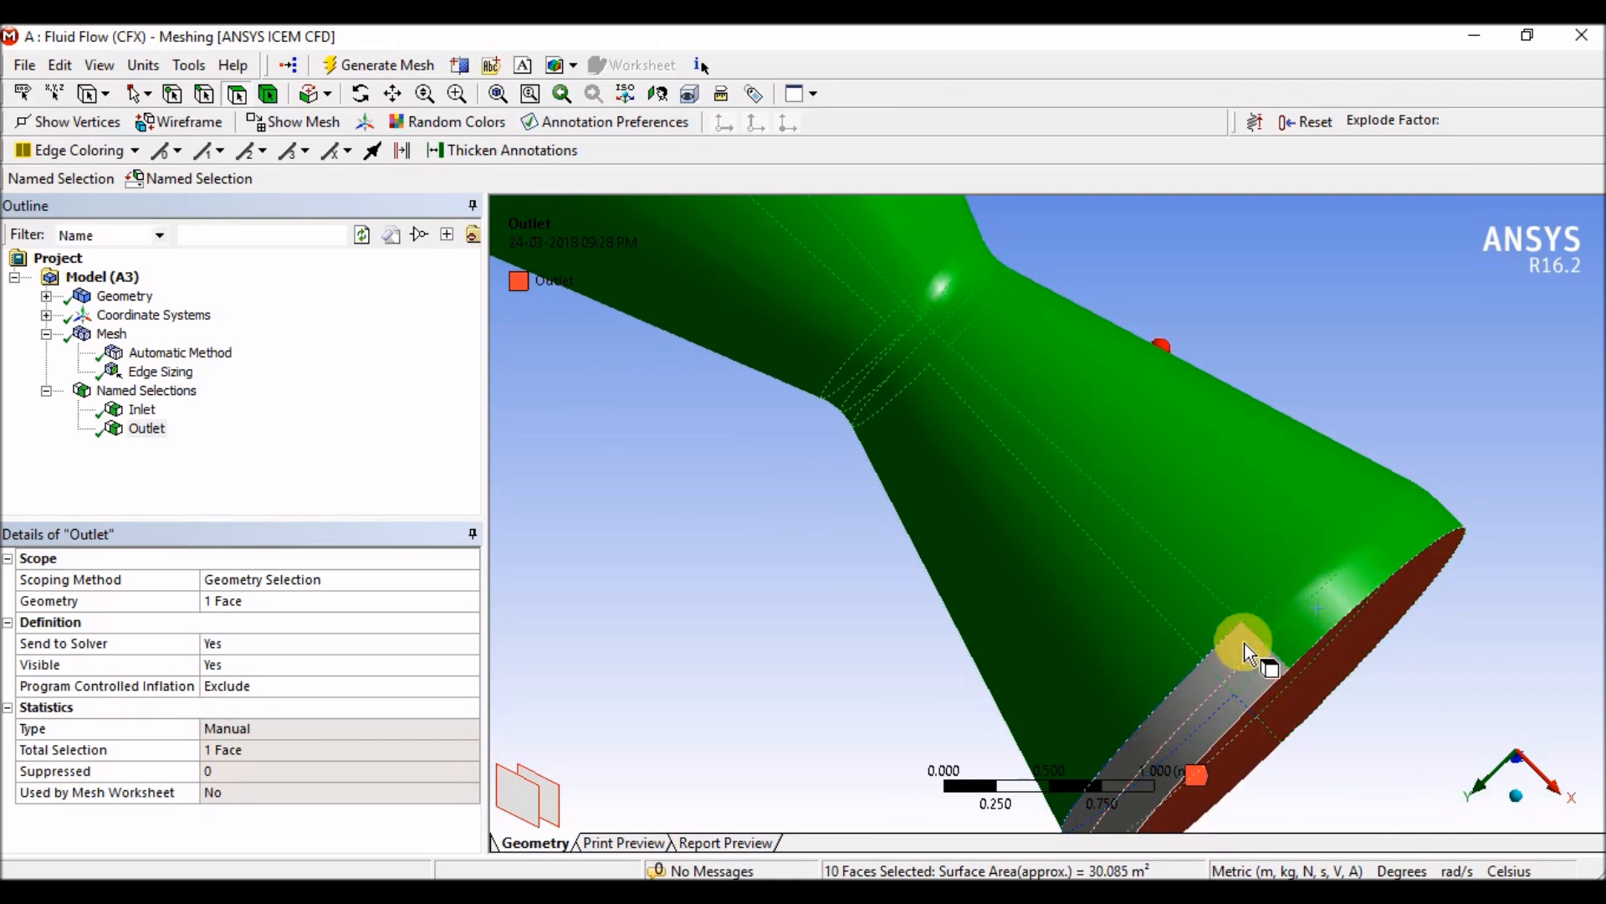
left_click(1253, 665, "ctrl")
left_click(1247, 669, "ctrl")
right_click(1184, 459)
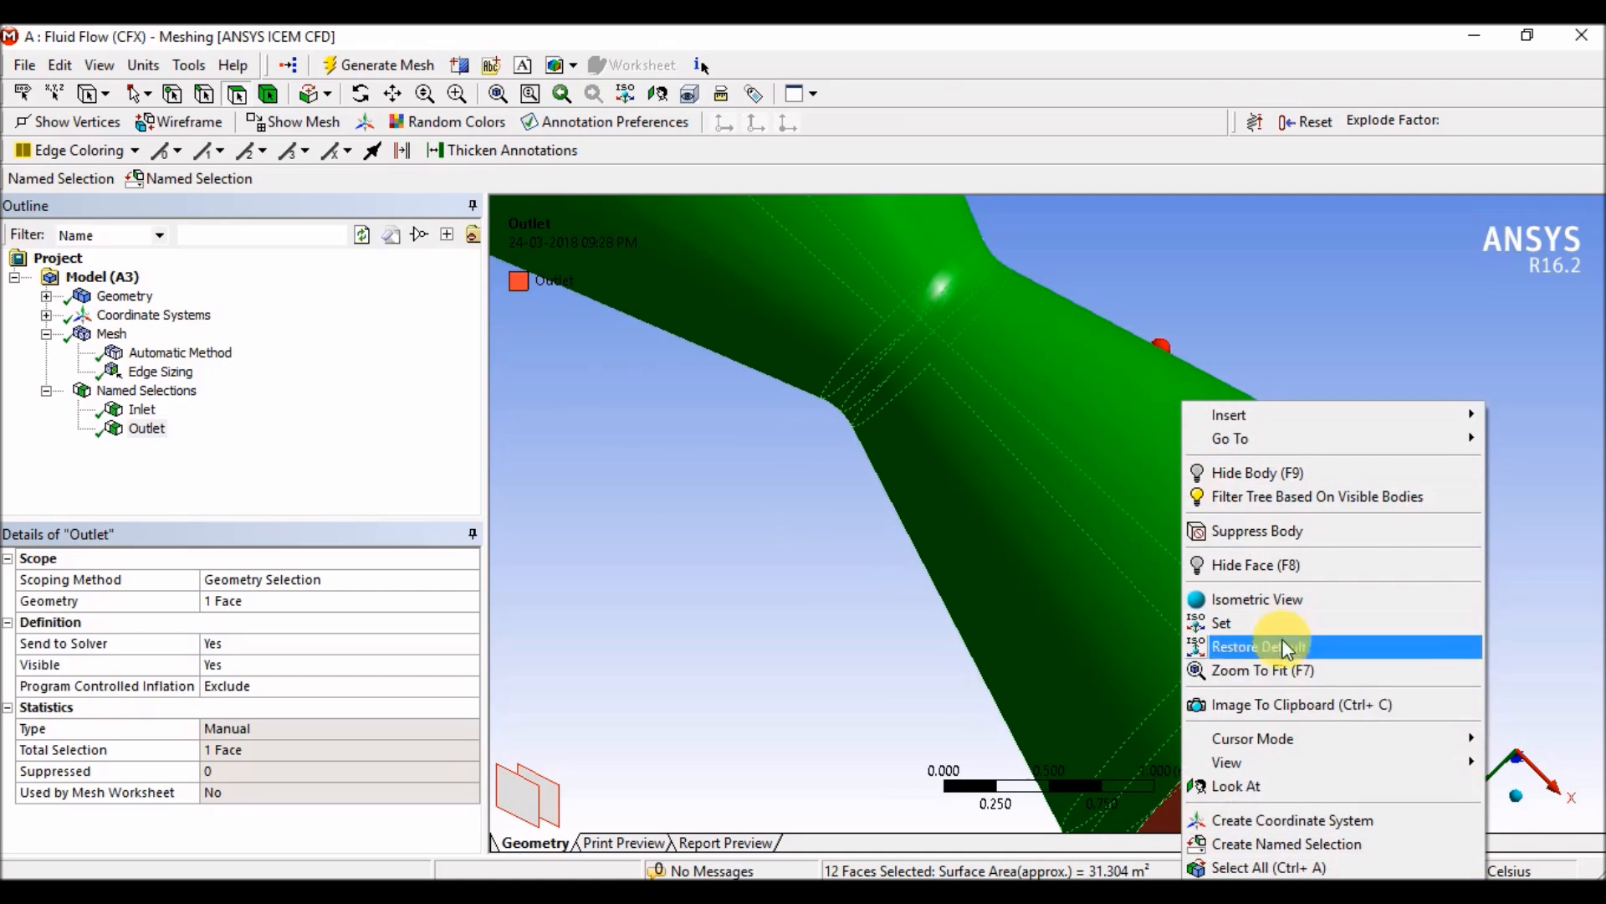
left_click(1289, 843)
type("Wall")
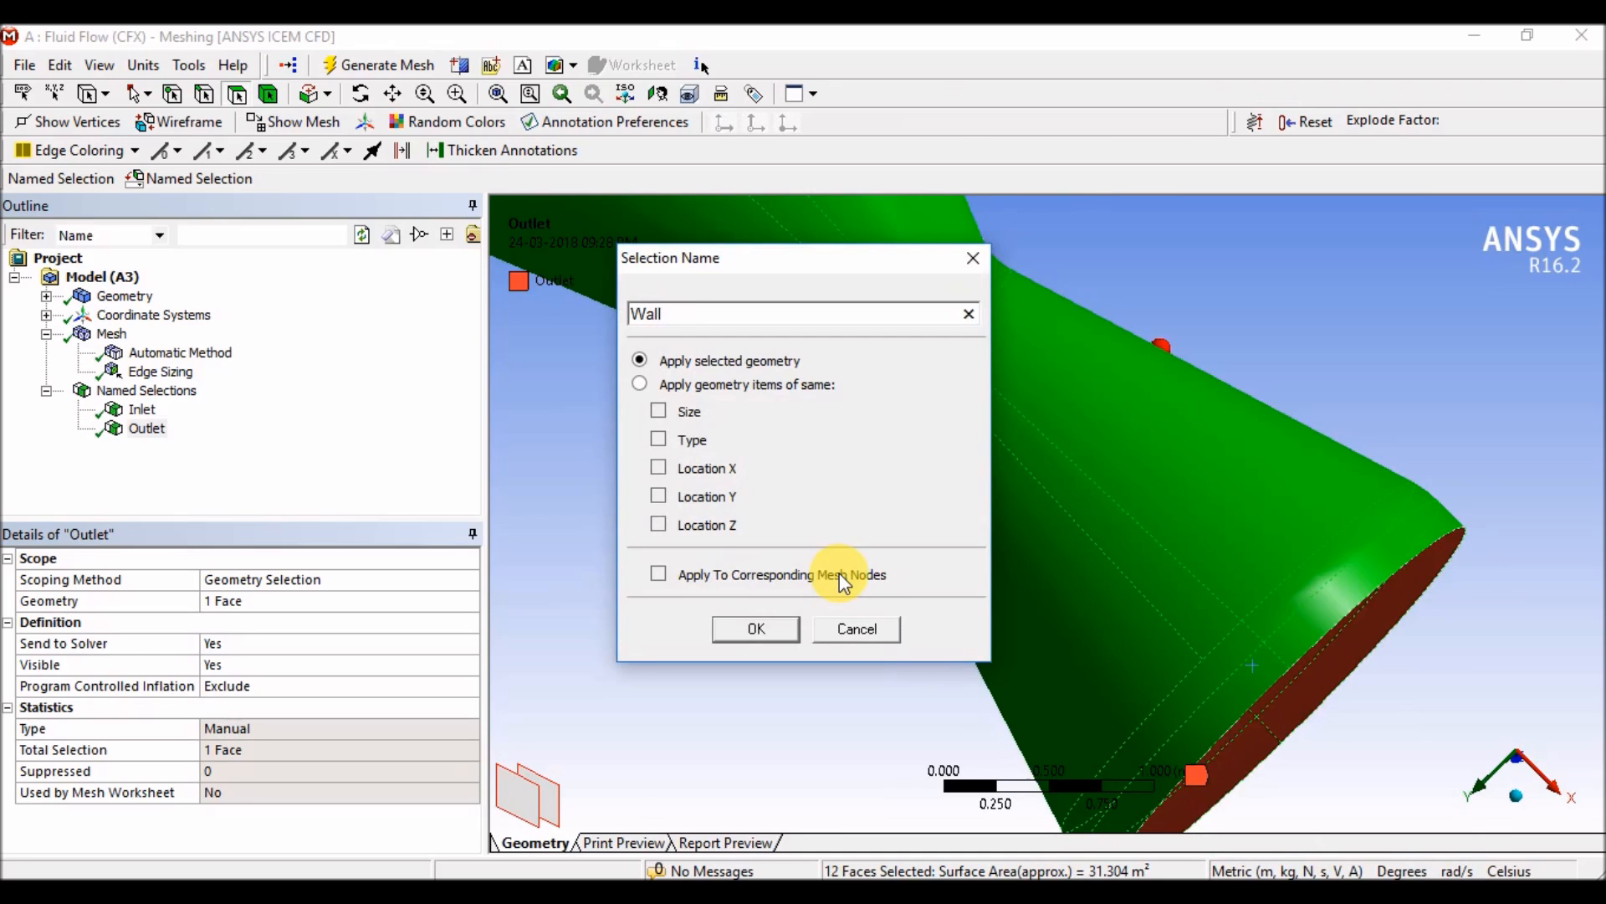
key("Return")
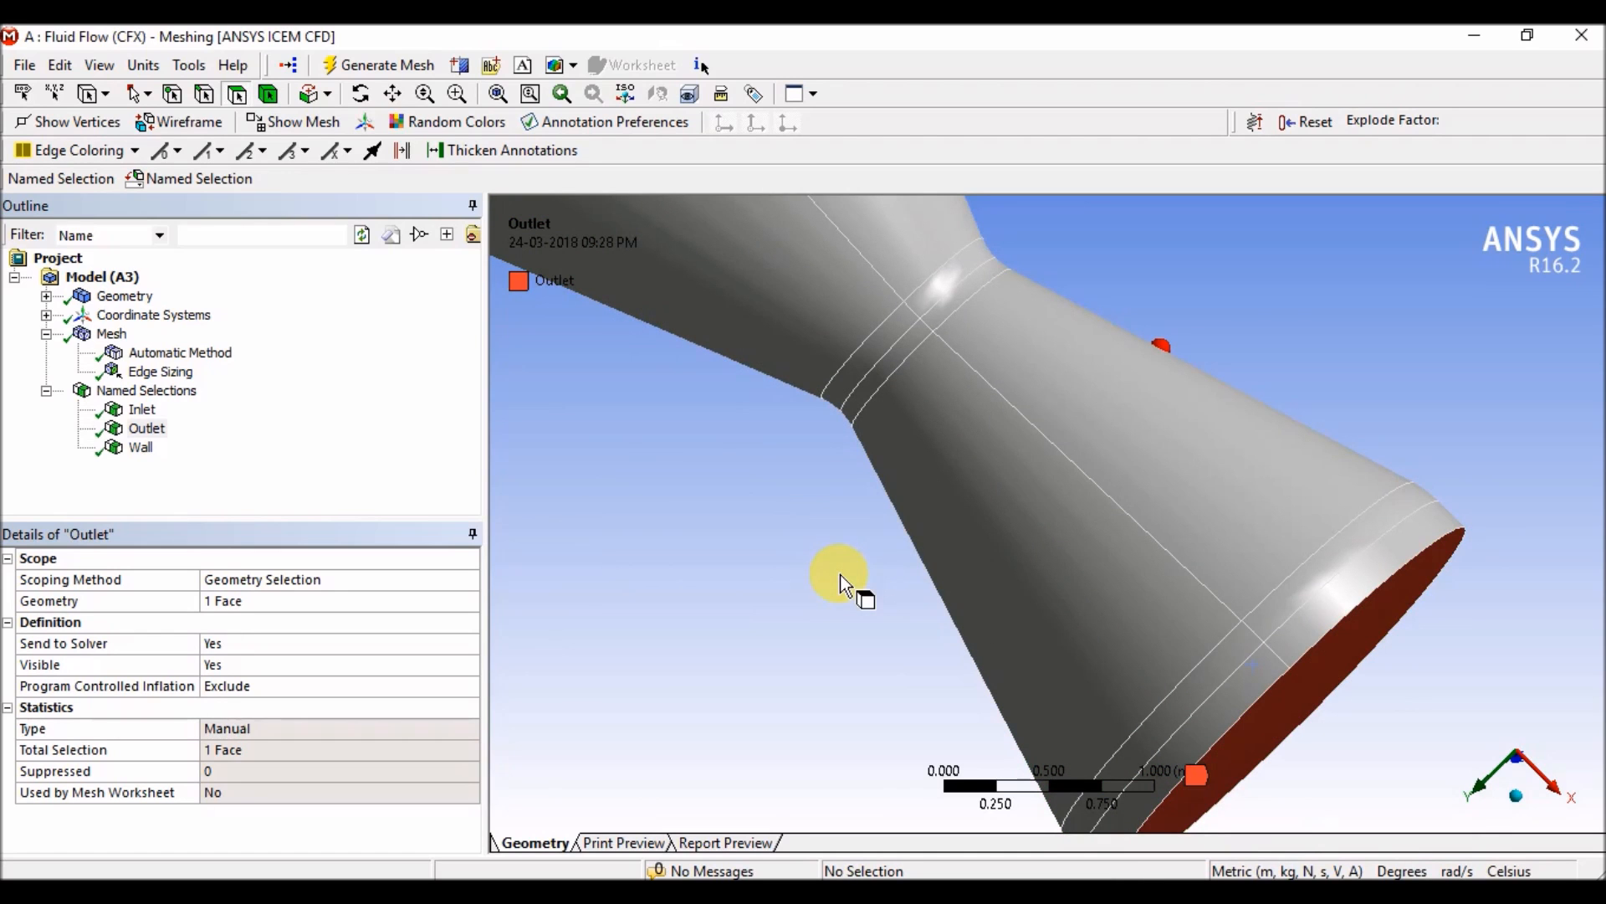
Review the Inlet, Outlet and Wall named selections in turn, checking the nozzle faces assigned to each
middle_click_drag(803, 479, 781, 698)
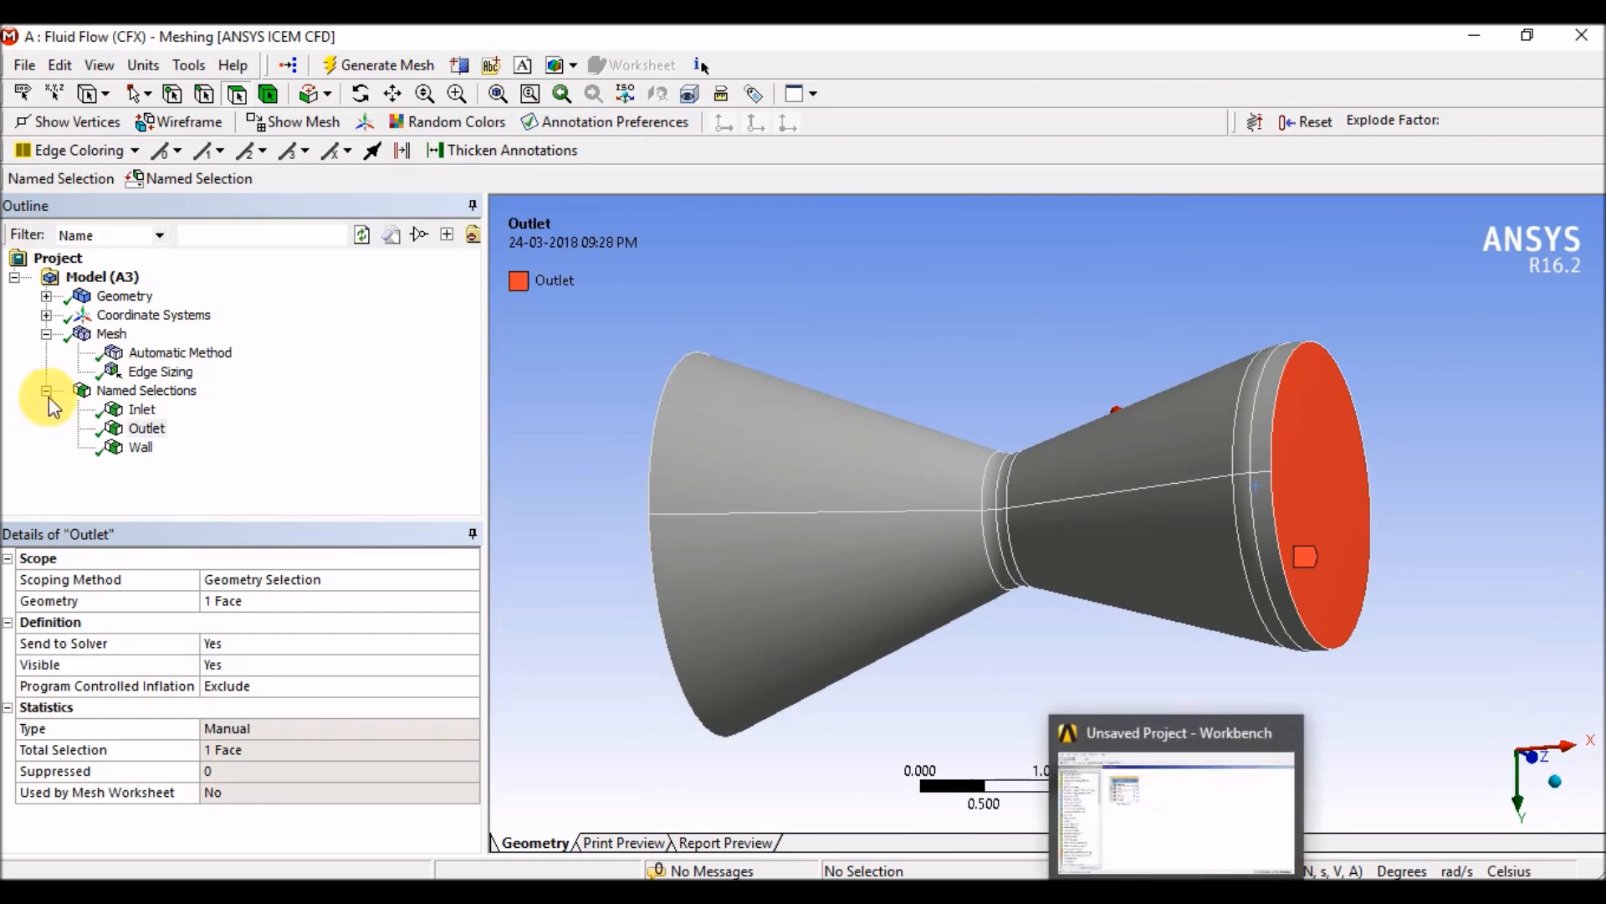
left_click(141, 410)
middle_click_drag(688, 625, 720, 719)
left_click(164, 430)
middle_click_drag(1107, 343, 925, 376)
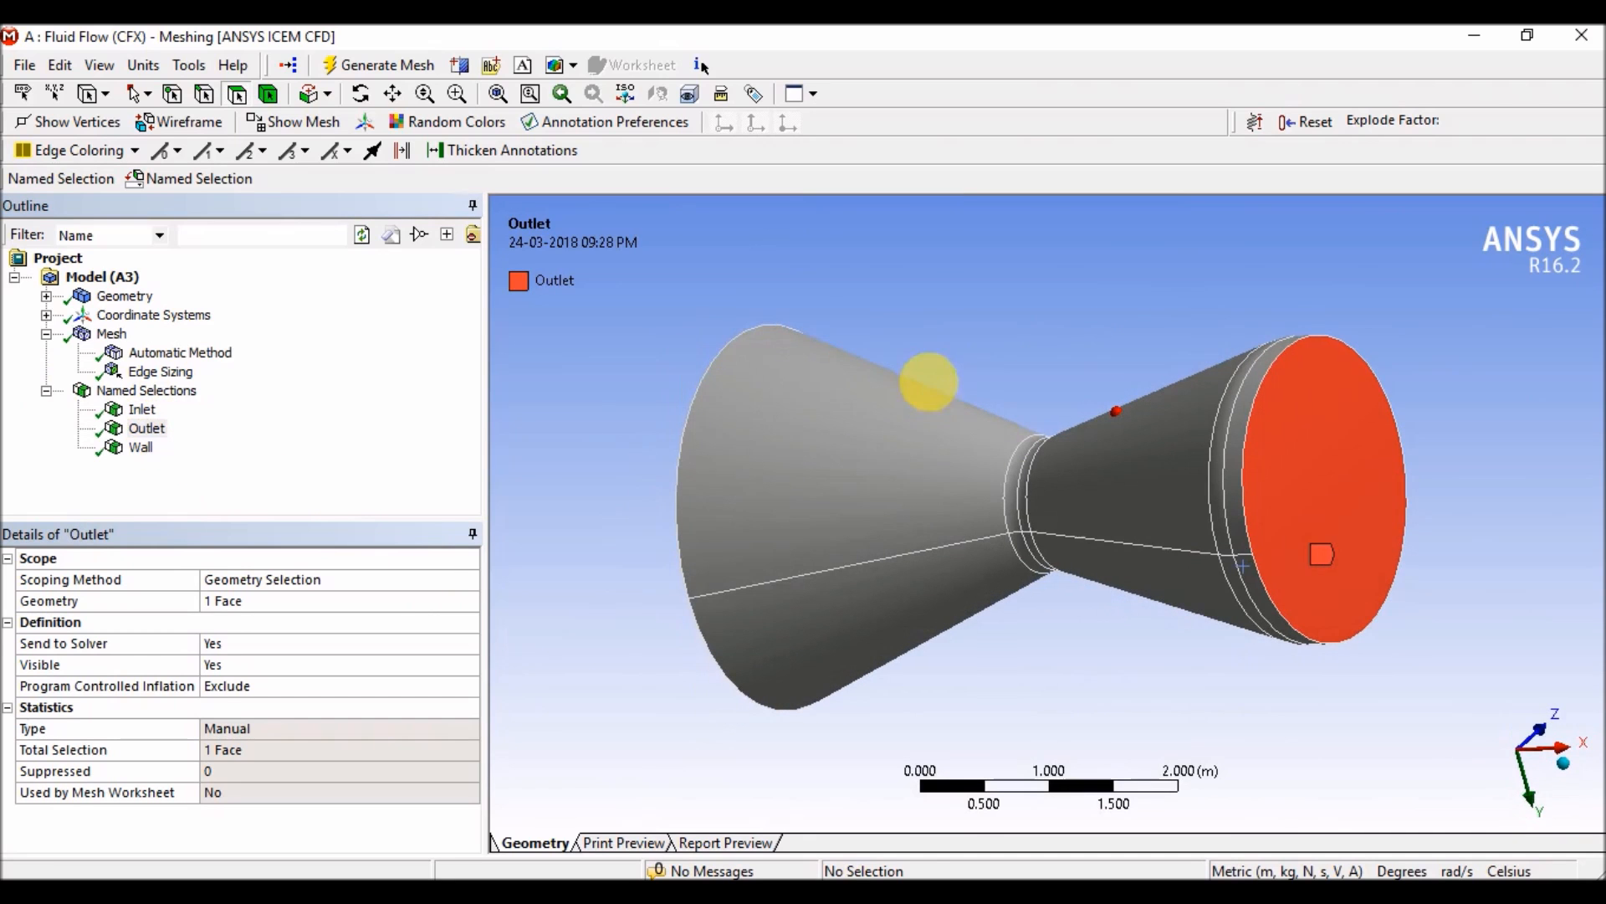
left_click(143, 447)
mouse_move(584, 377)
middle_mouse_down()
mouse_move(1011, 509)
mouse_move(1373, 527)
mouse_move(1145, 701)
mouse_move(858, 543)
middle_mouse_up()
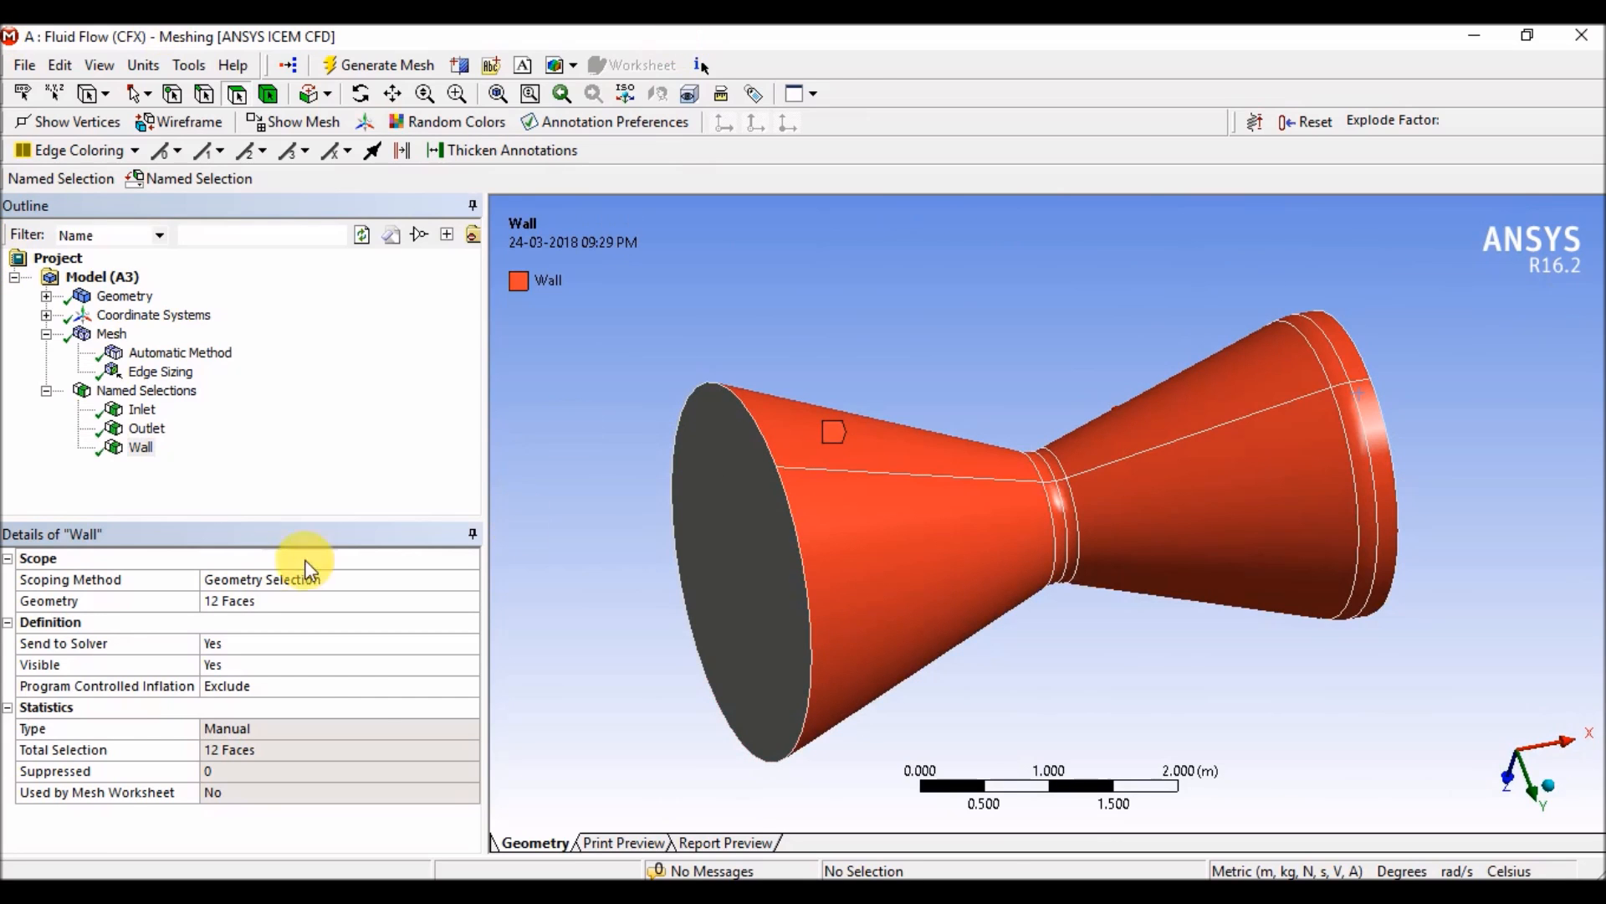
Update the mesh with the new named selections and switch to the Workbench project schematic
left_click(111, 333)
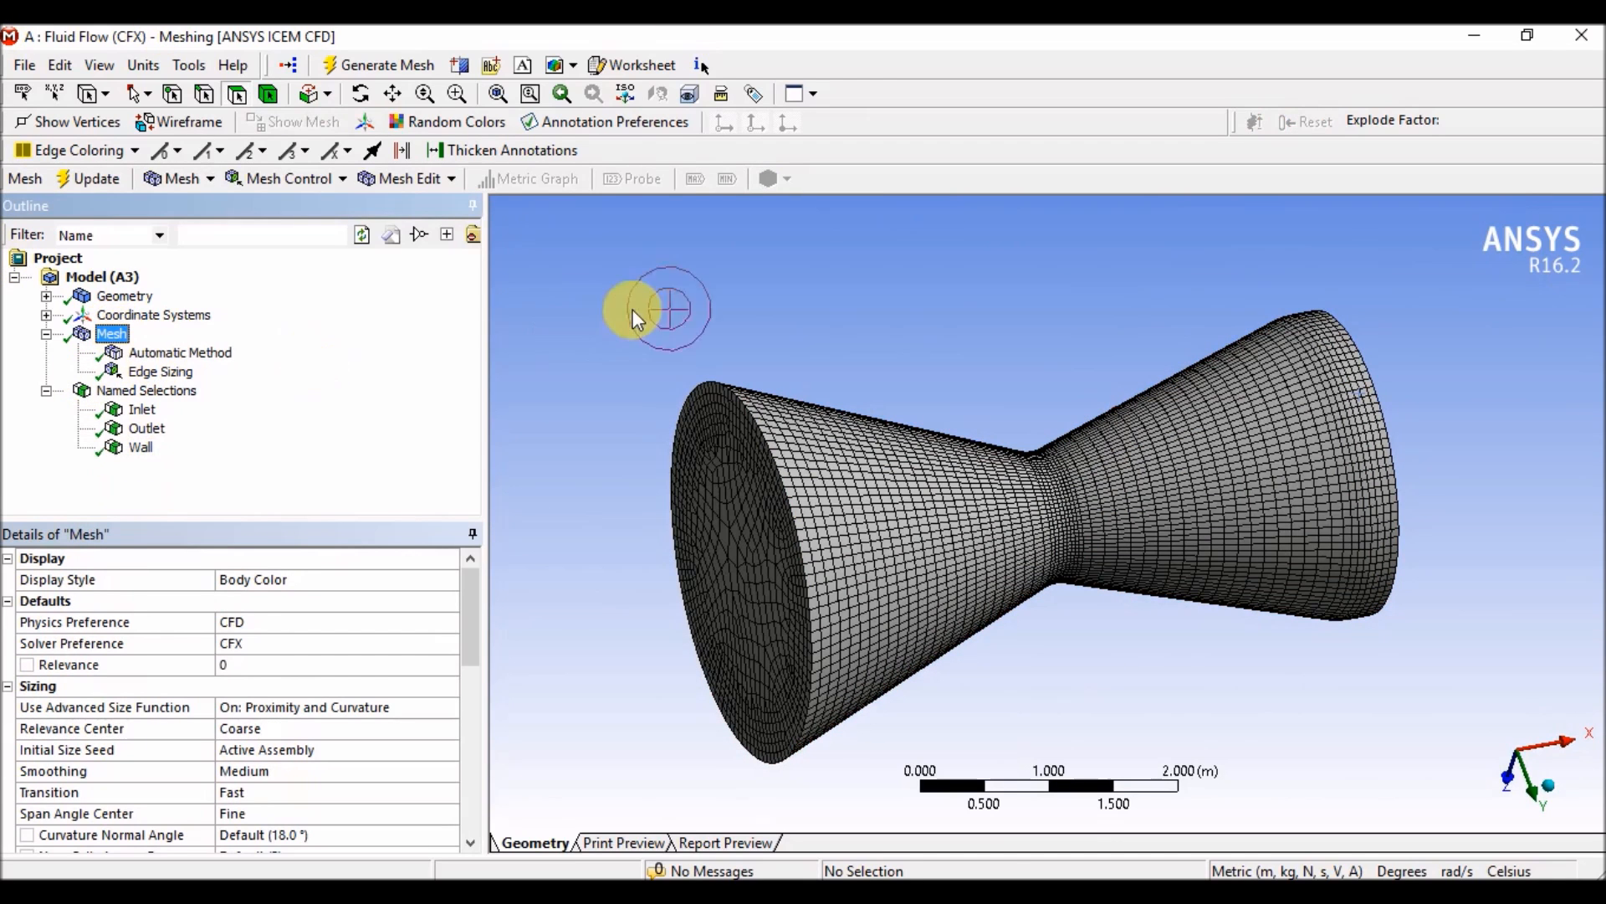
left_click(109, 179)
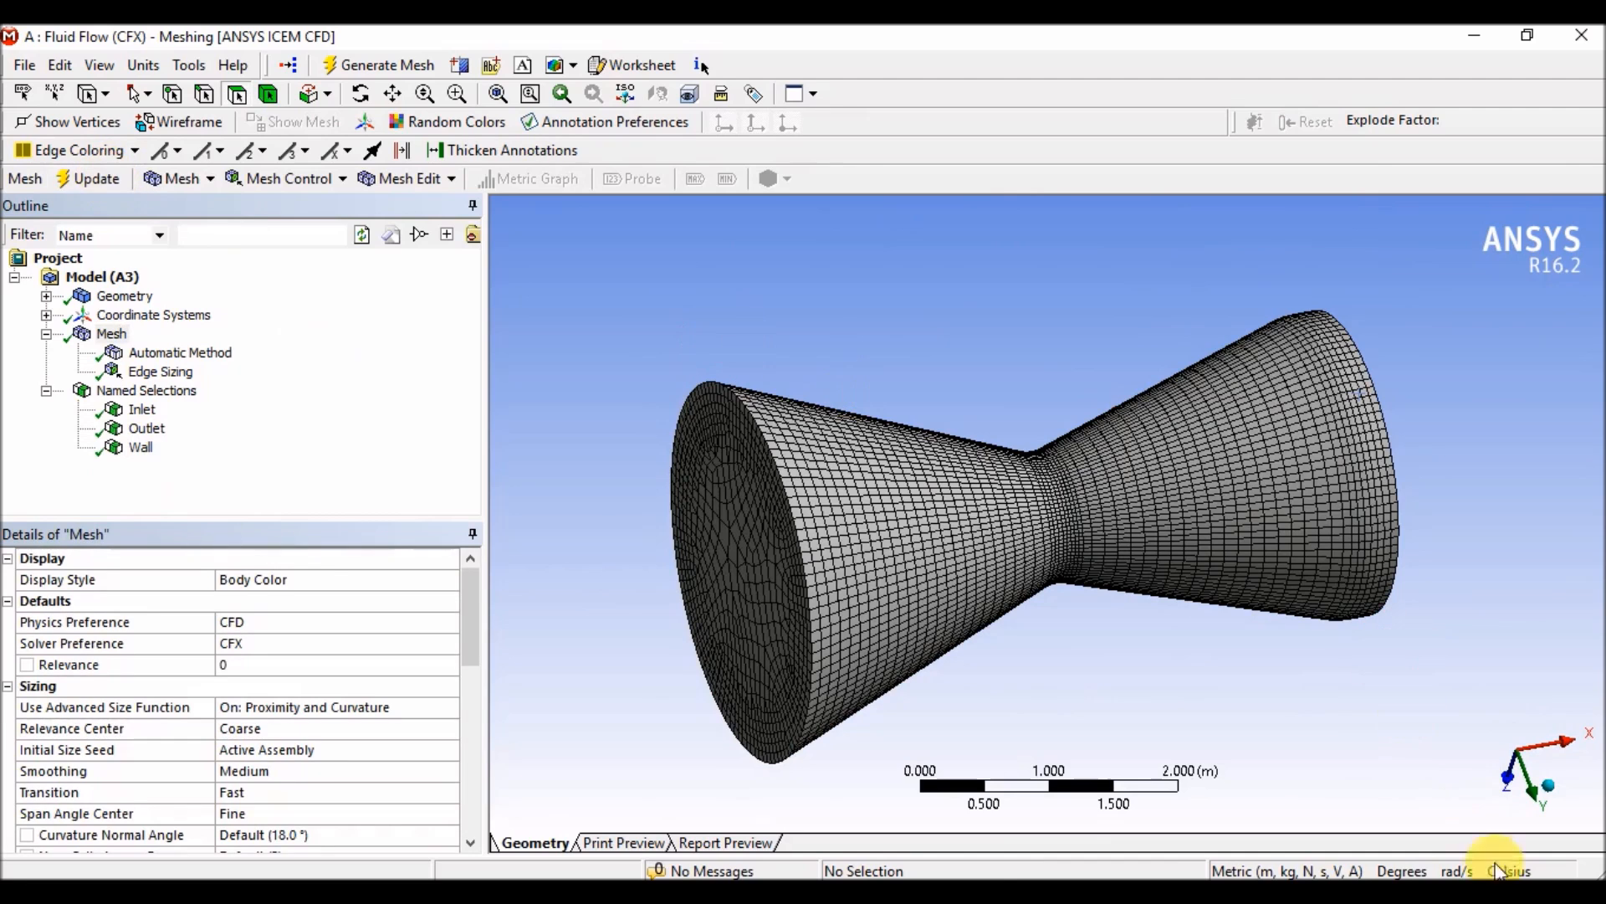
left_click(1167, 870)
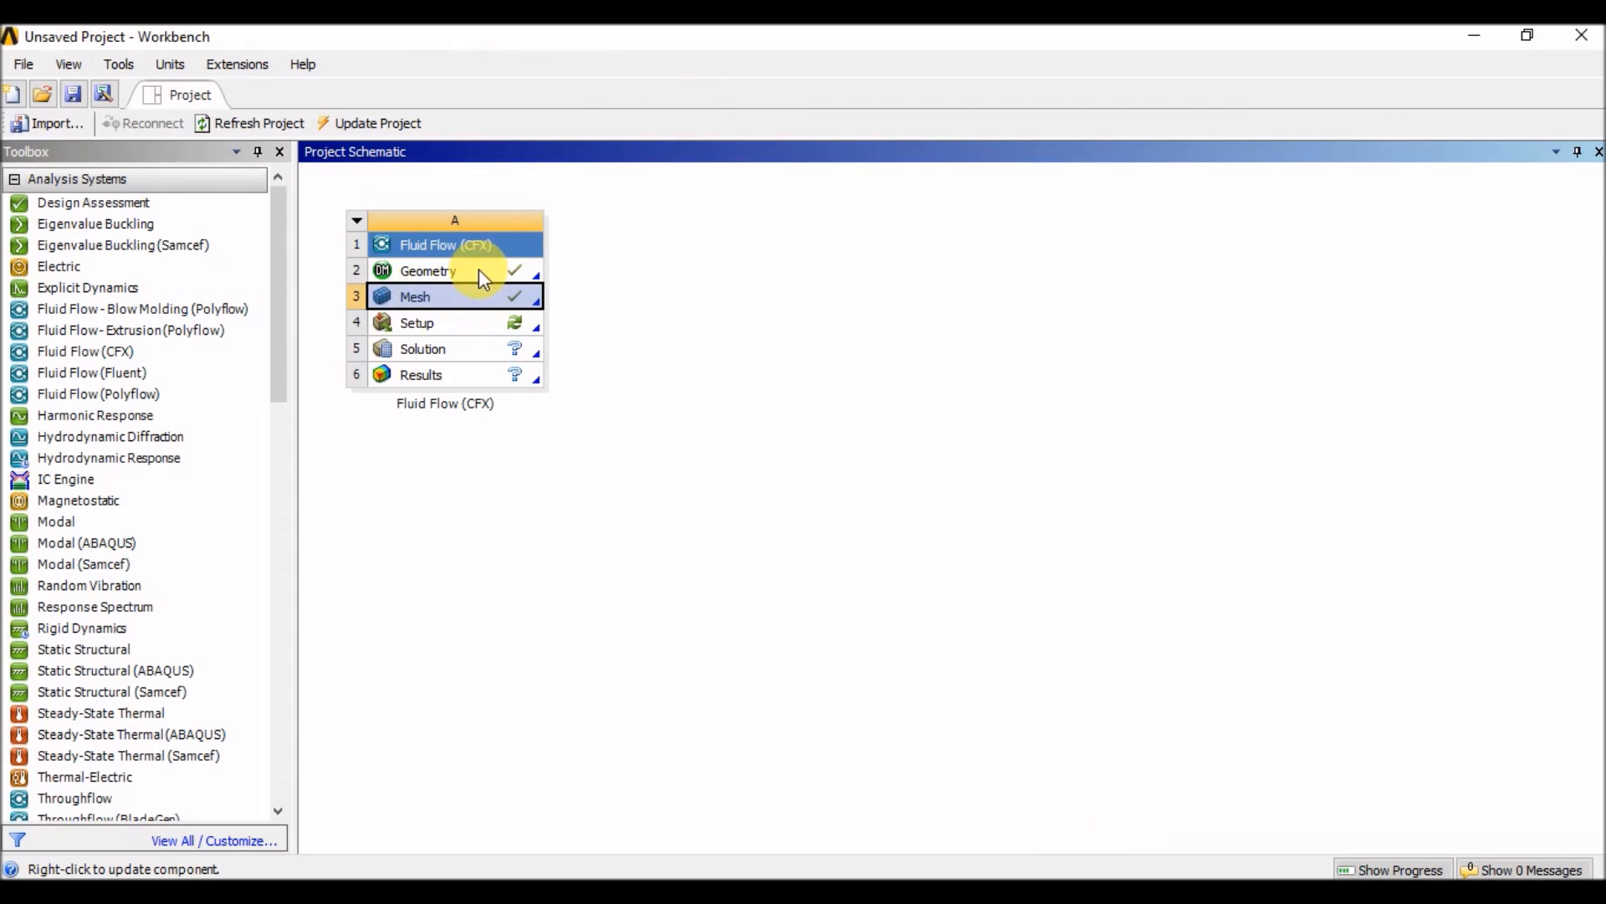
Open the Setup cell of the Fluid Flow (CFX) system in CFX-Pre and close the Meshing application
double_click(501, 324)
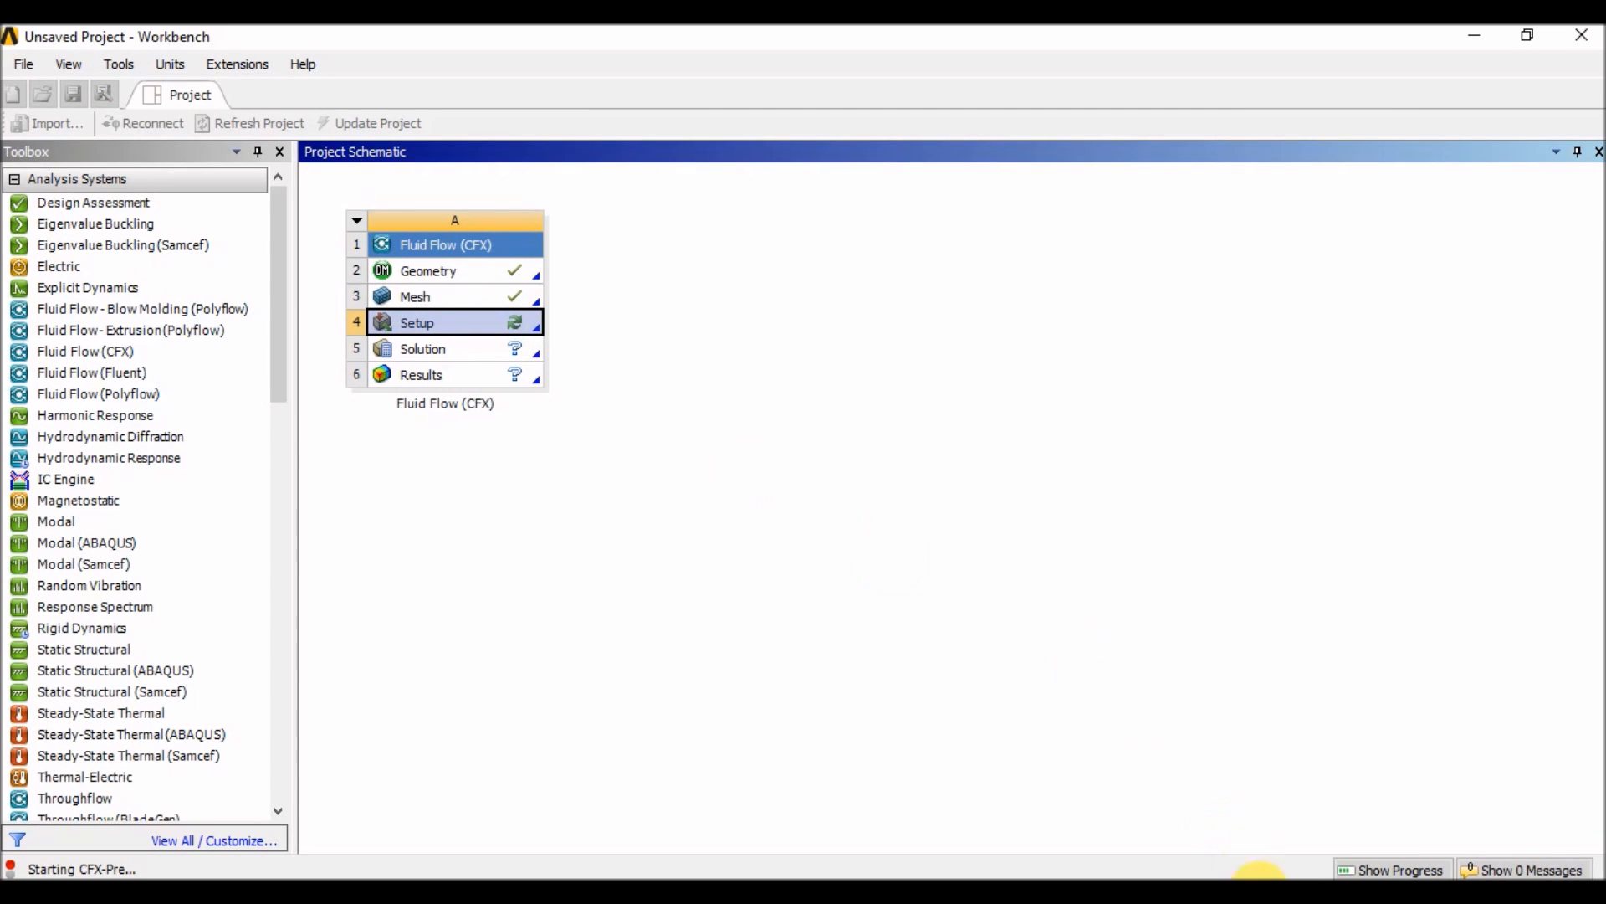
mouse_move(1259, 883)
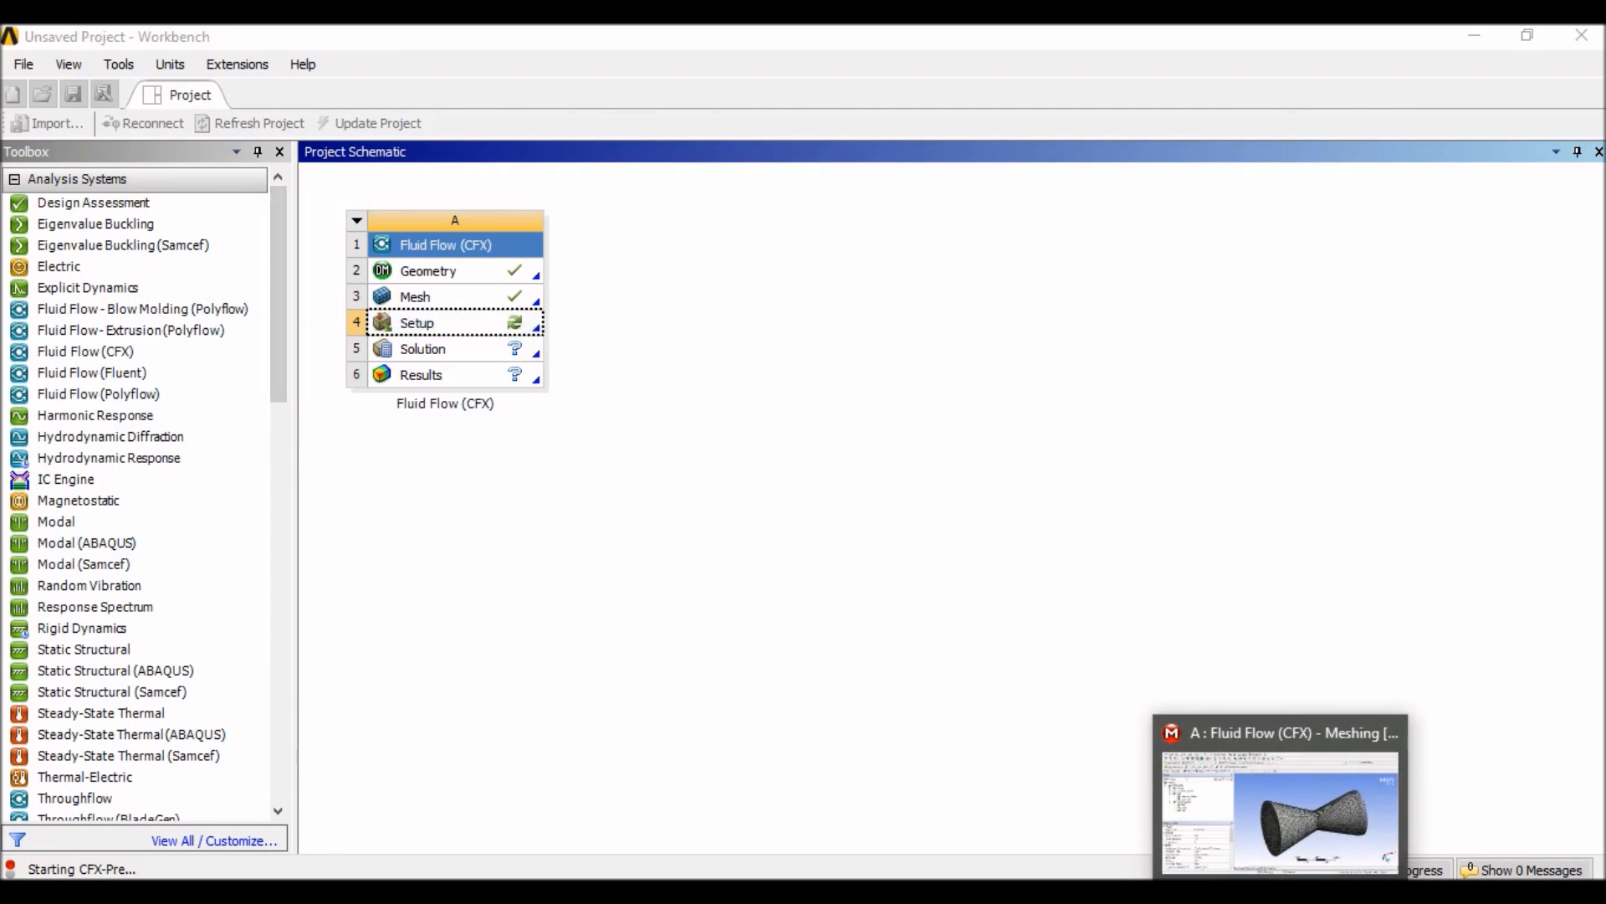
left_click(1281, 810)
left_click(23, 66)
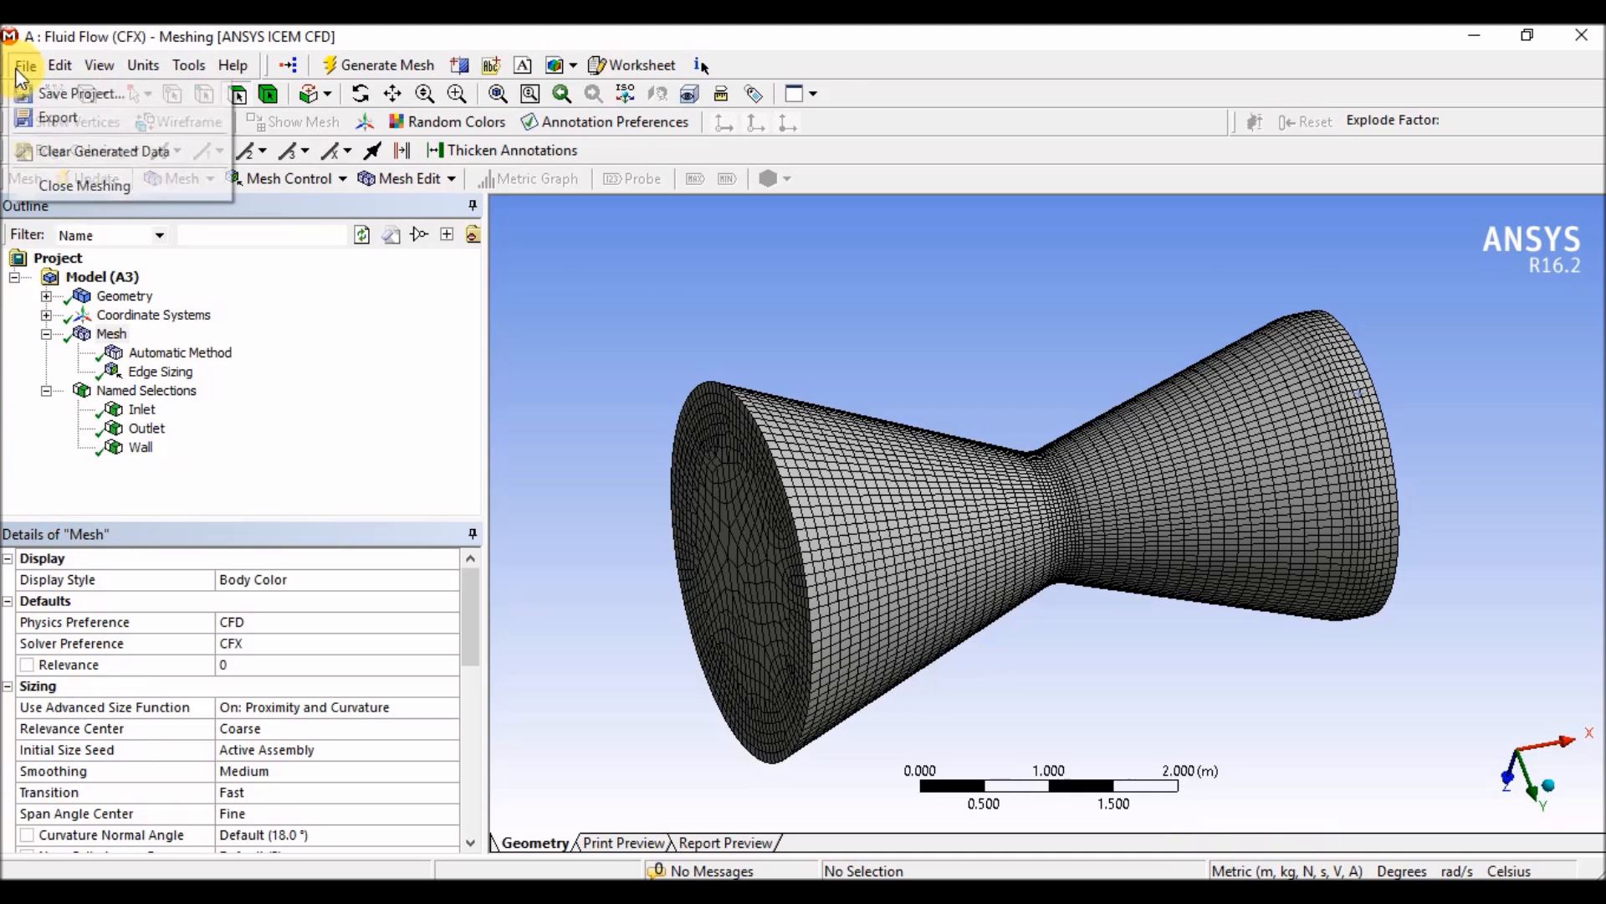
left_click(65, 180)
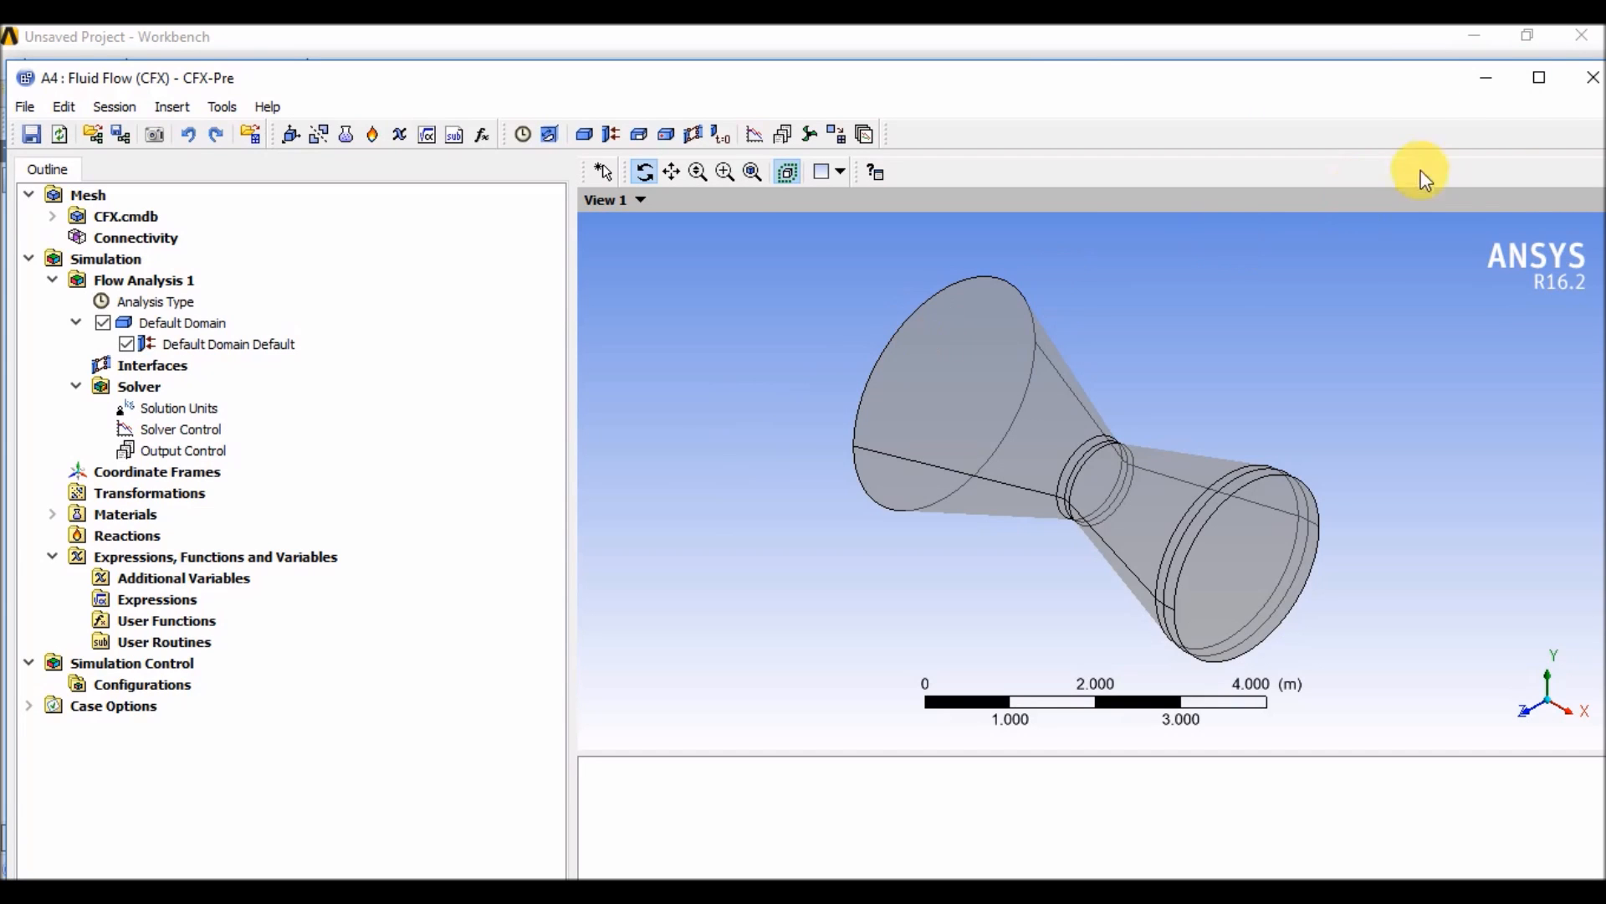
Maximize CFX-Pre and expand the CFX.cmdb mesh to check its principal 2D regions
left_click(1539, 78)
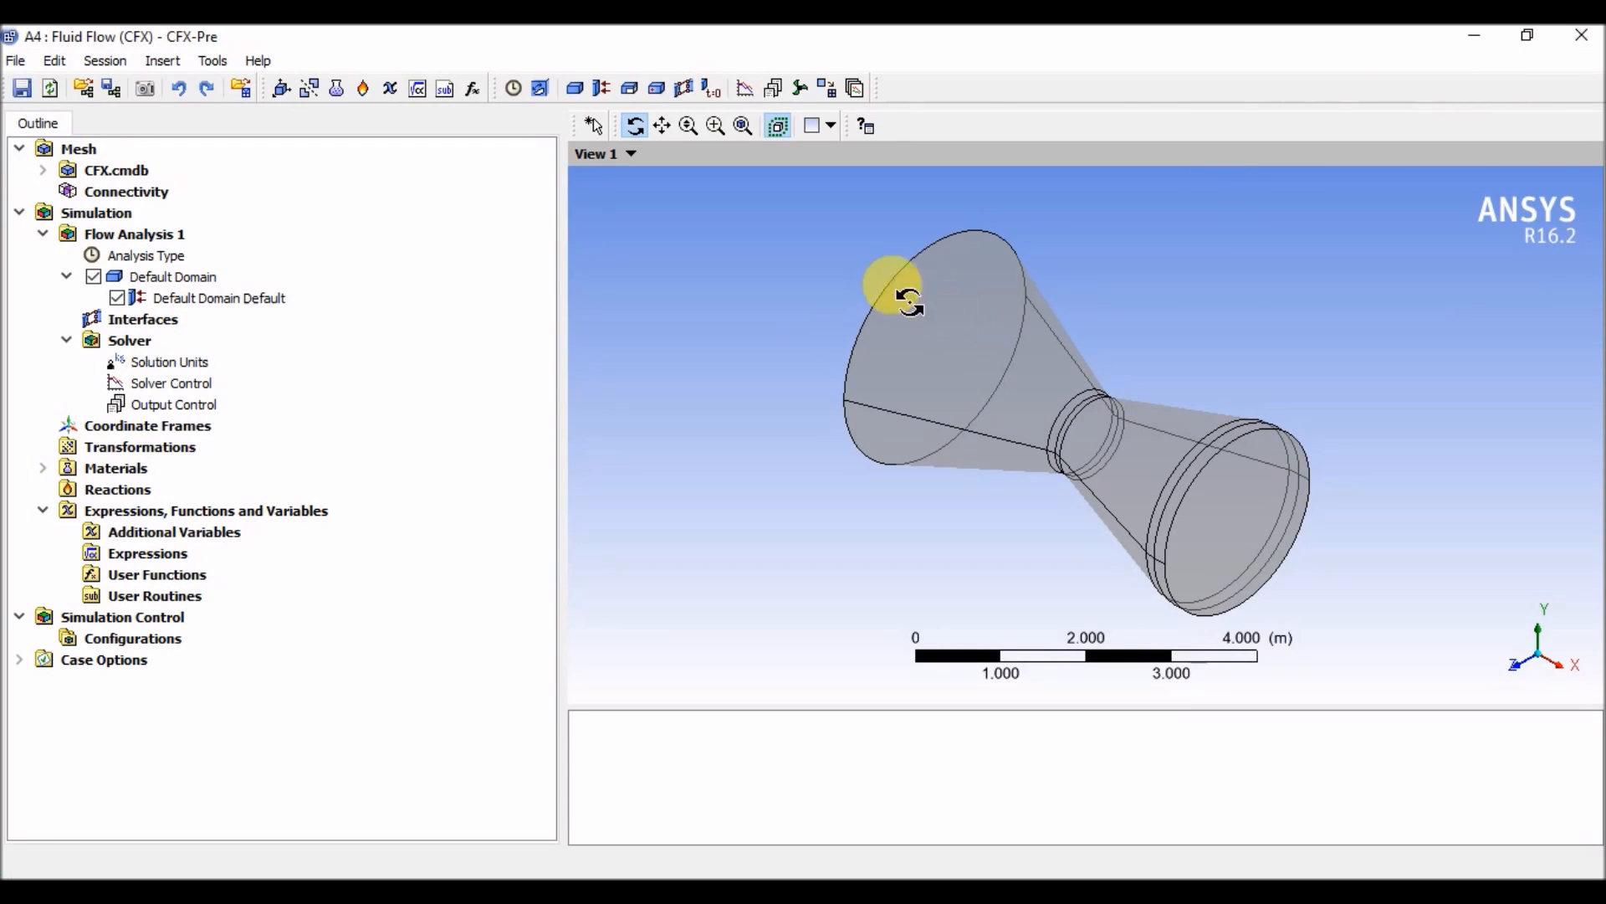
left_click_drag(904, 330, 804, 459)
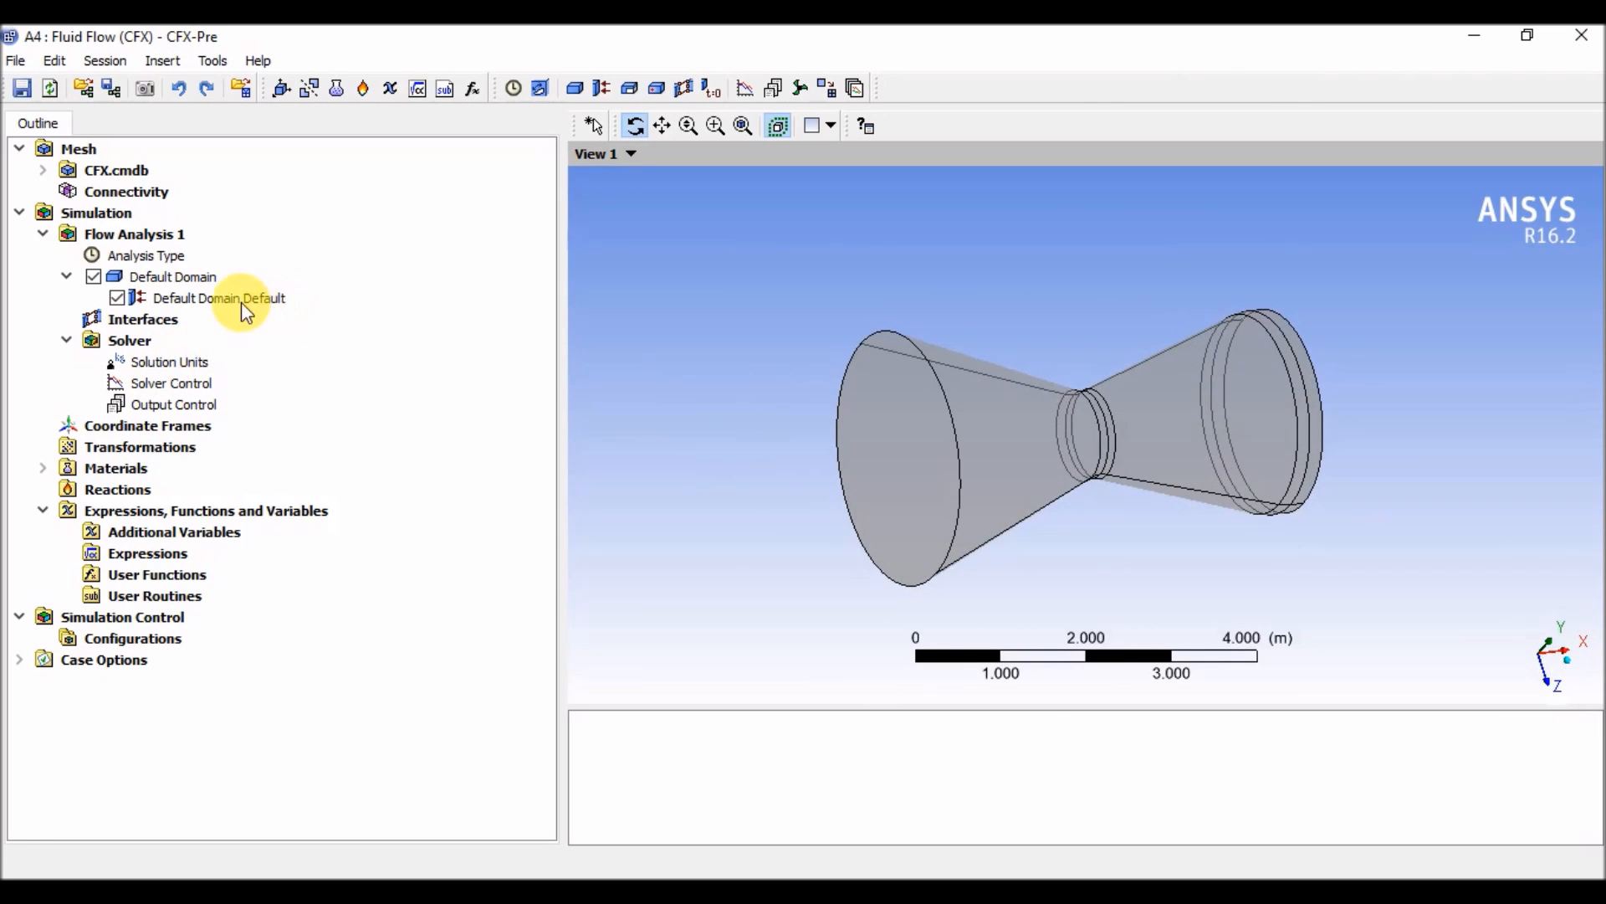
left_click(44, 172)
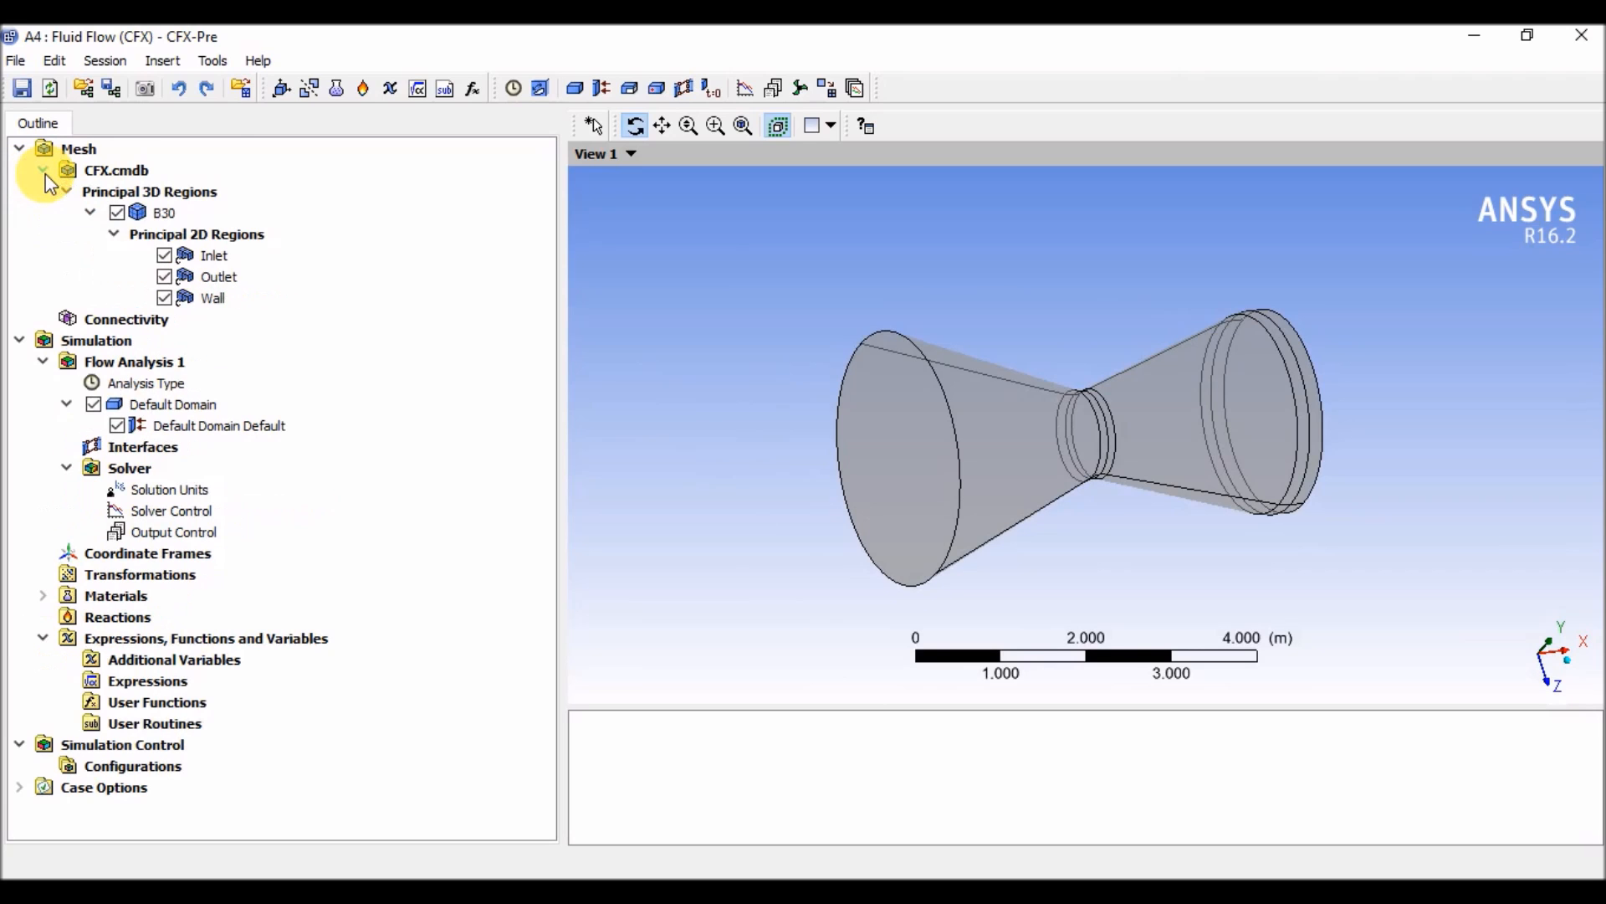
Toggle the visibility of B30 and its Inlet, Outlet and Wall regions to check them, and collapse the CFX.cmdb mesh
left_click(117, 213)
left_click(117, 213)
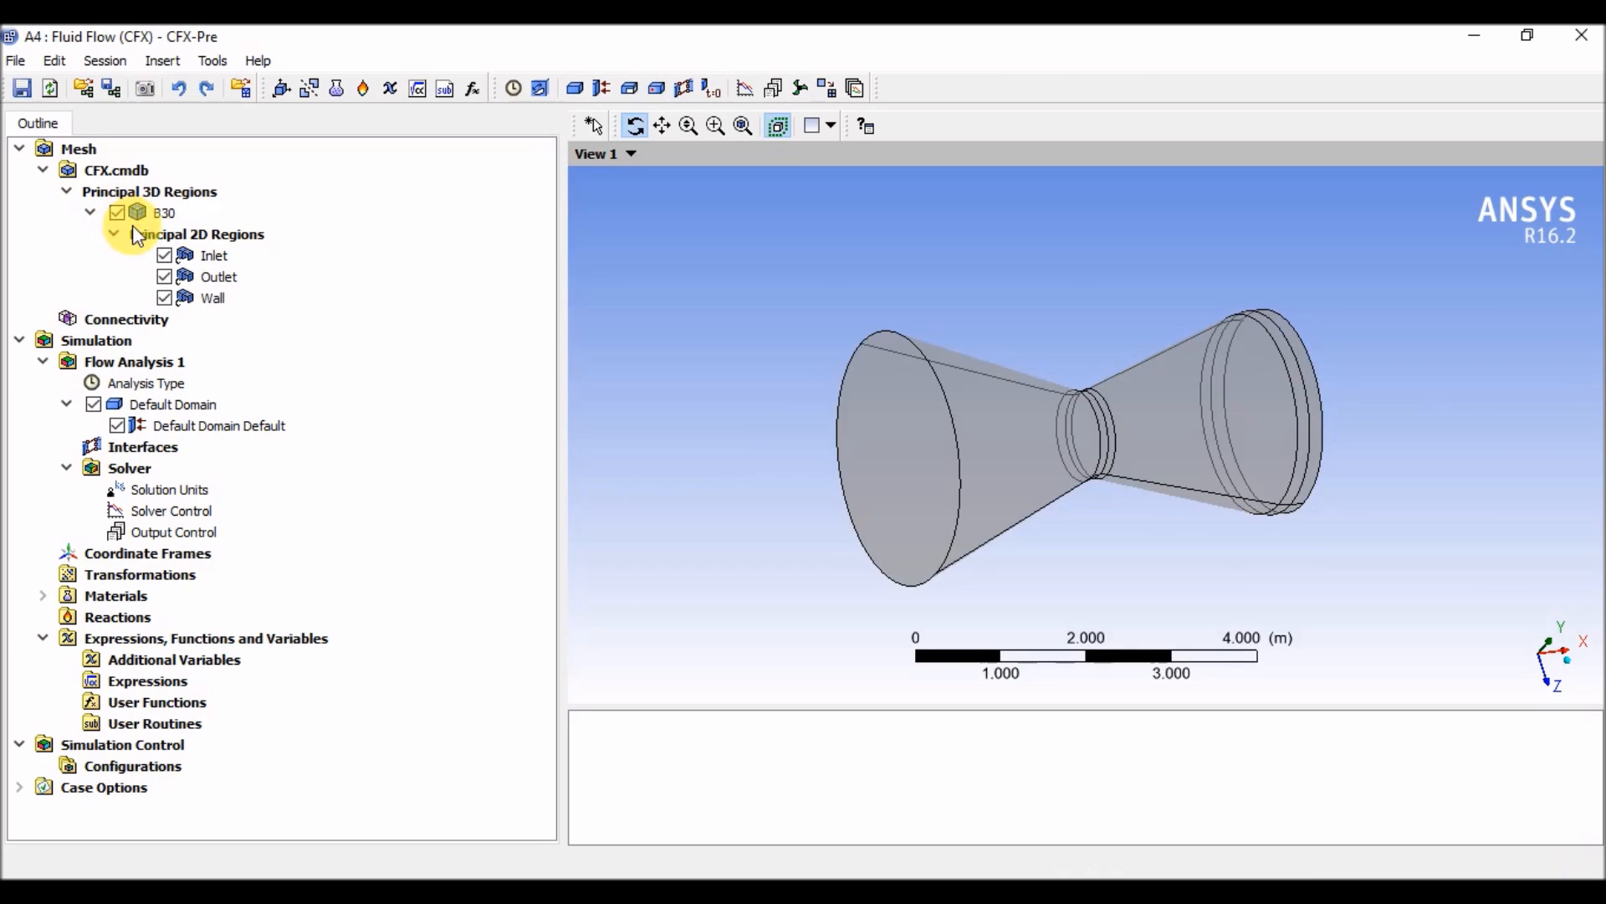
left_click(164, 255)
left_click(164, 298)
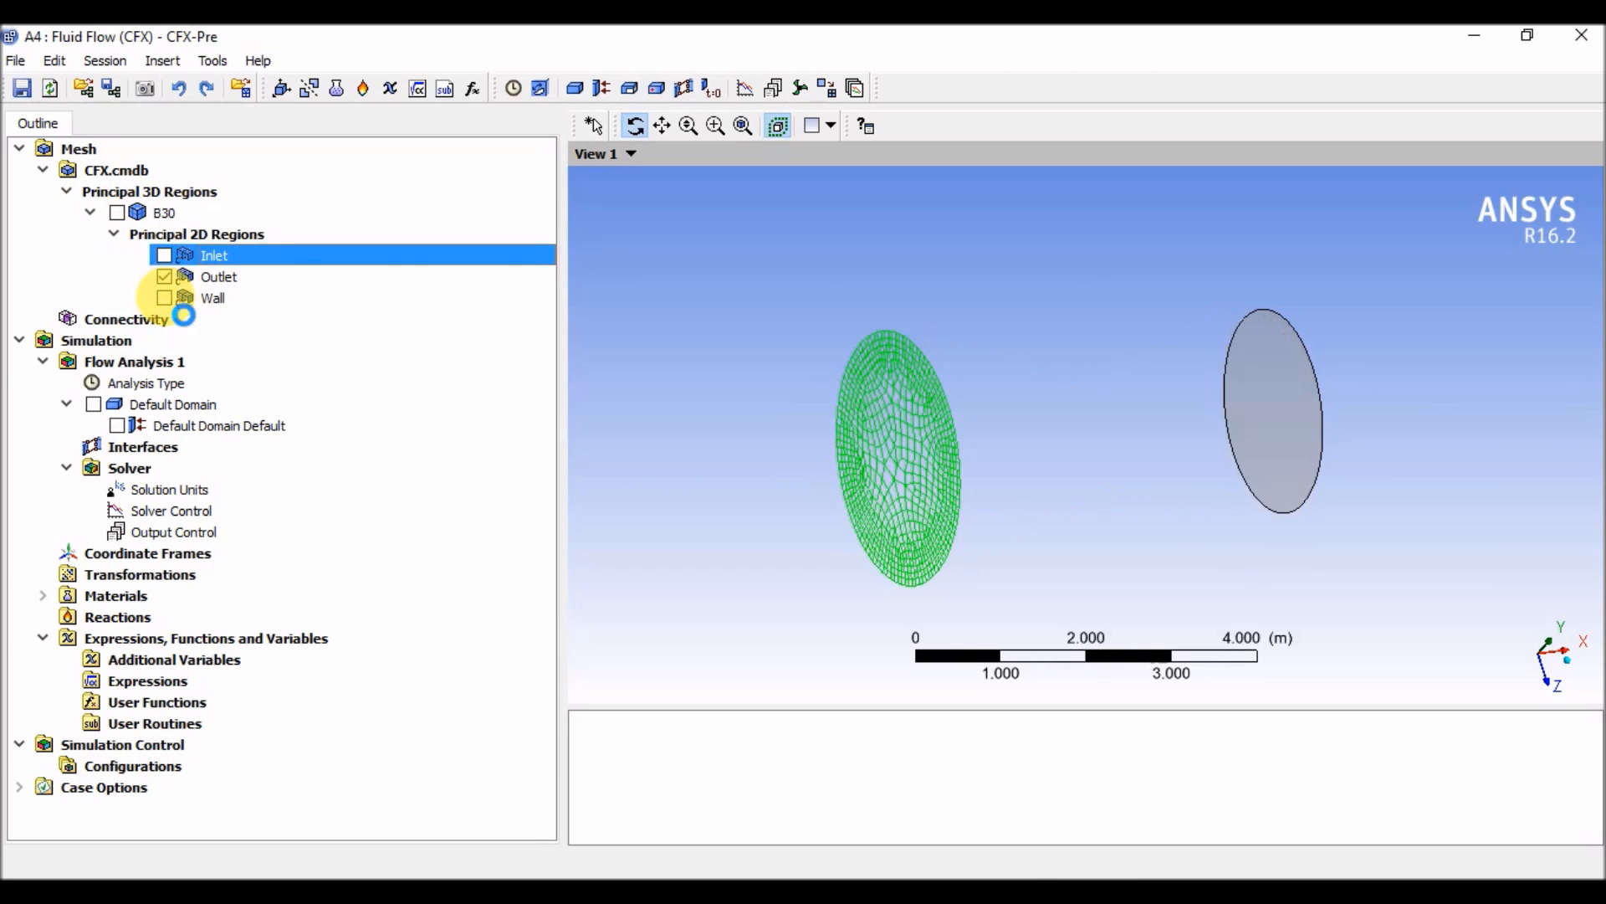
left_click(164, 276)
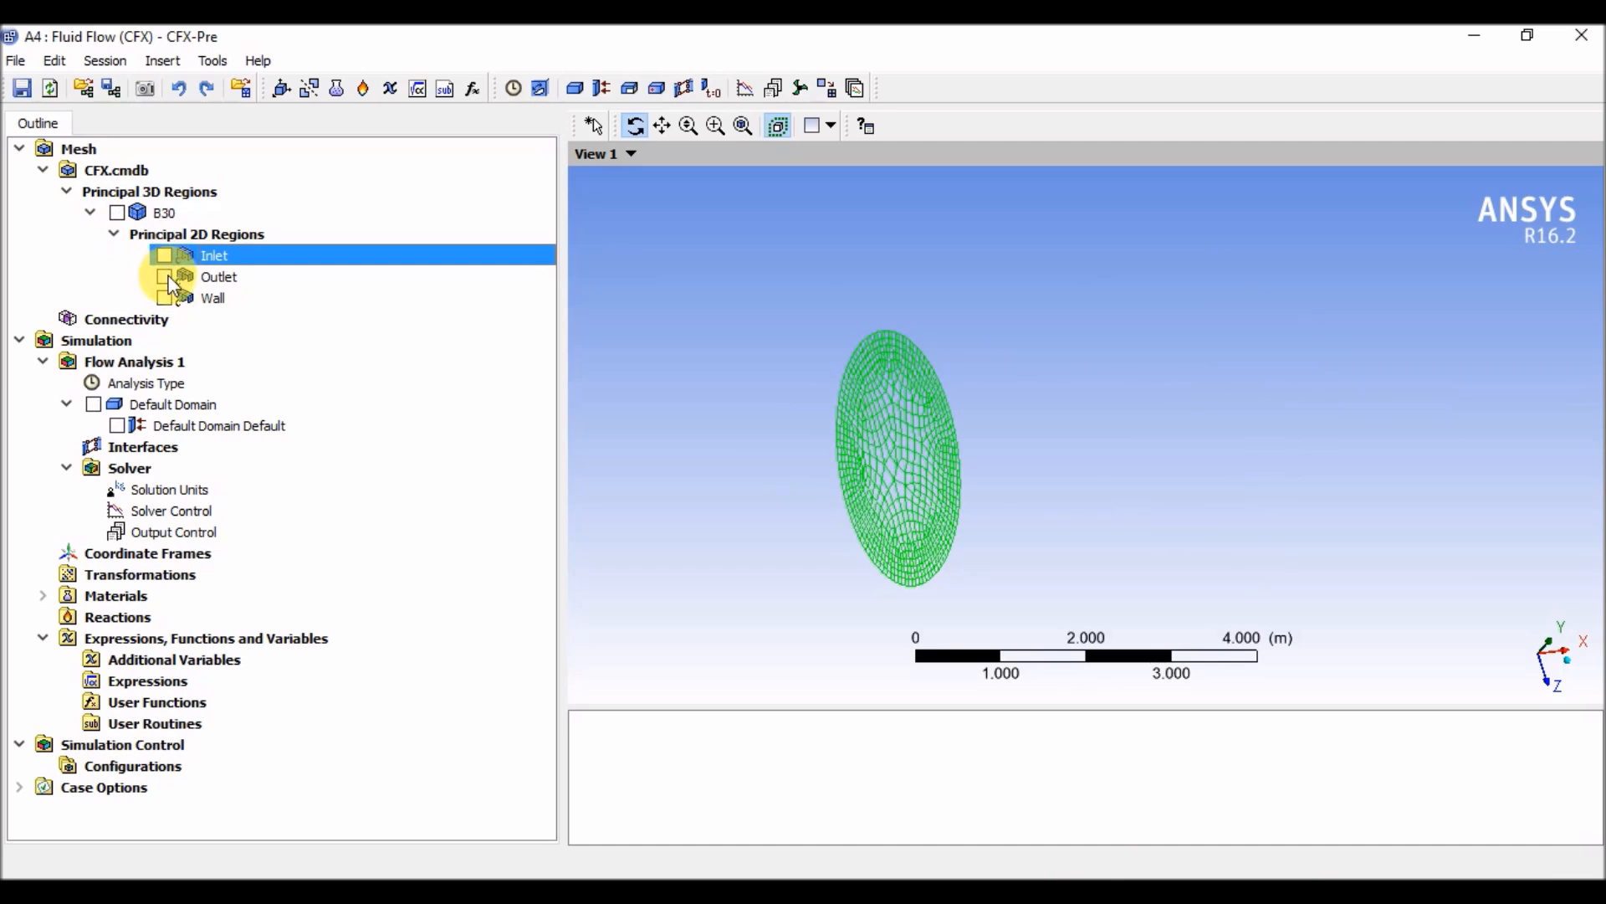
left_click(164, 256)
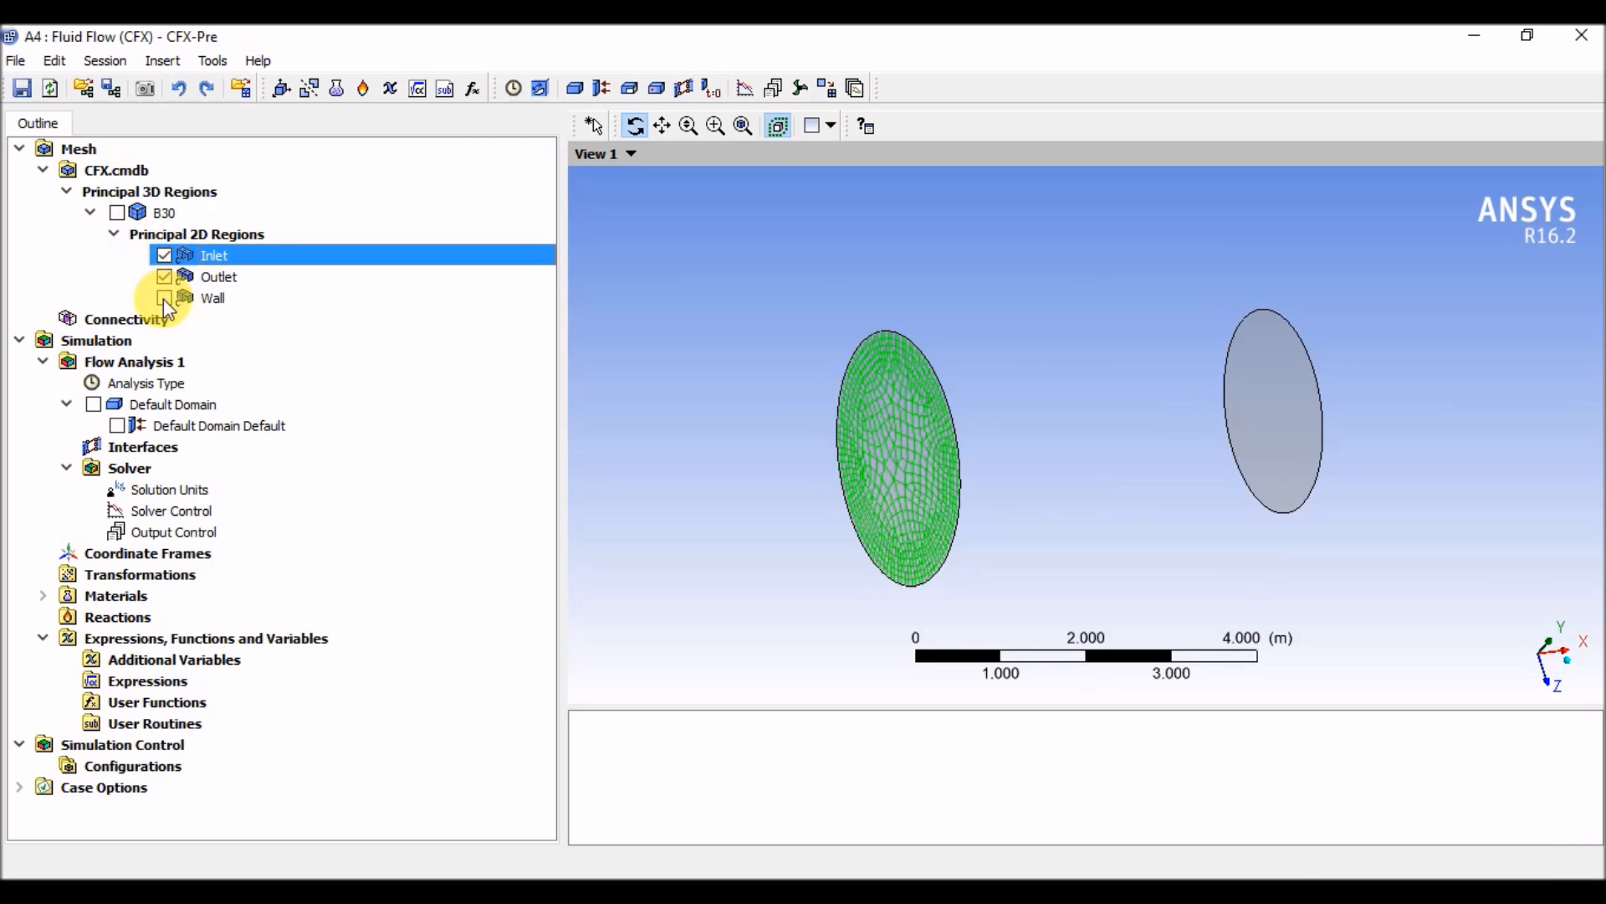
left_click(164, 298)
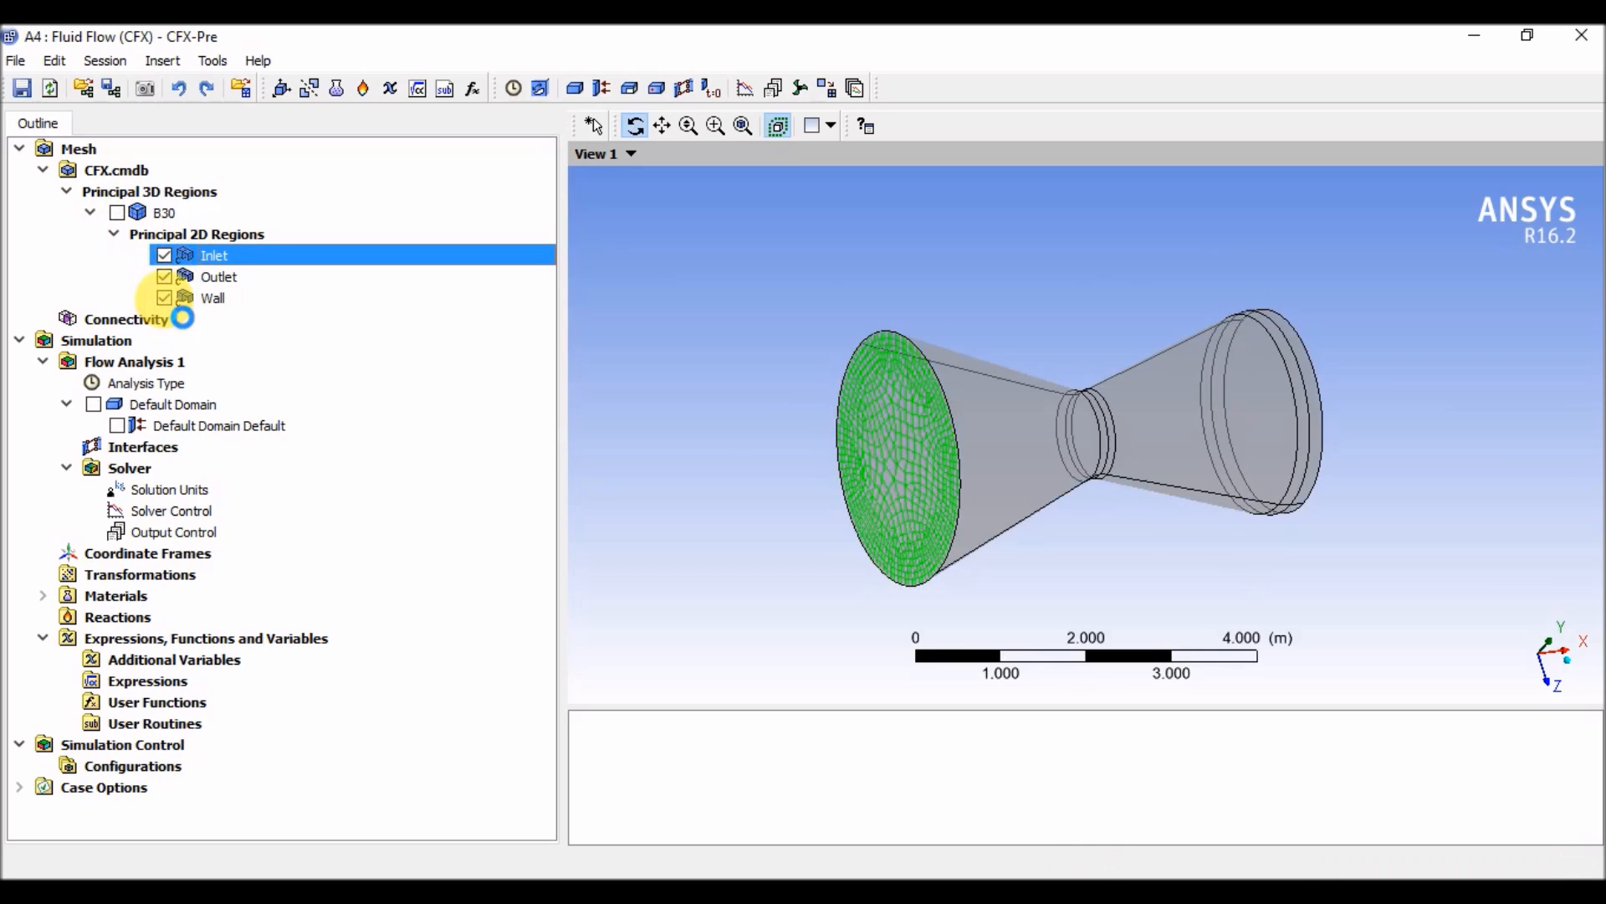
left_click(47, 172)
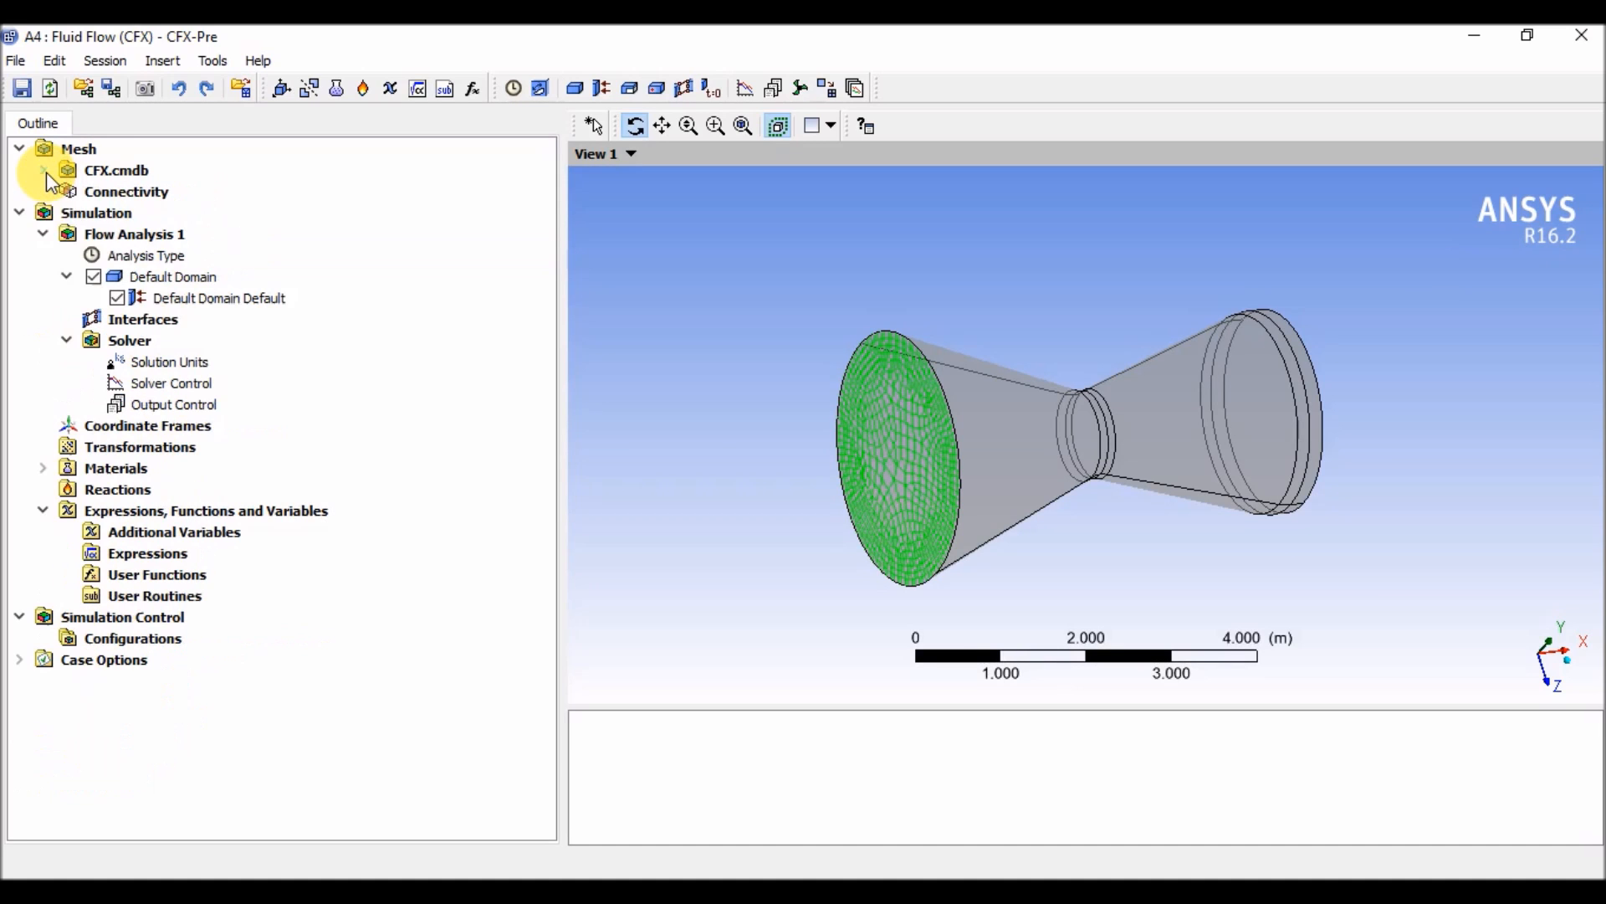
Rename the default domain of Flow Analysis 1 as CD Nozzle
left_click(175, 277)
right_click(174, 276)
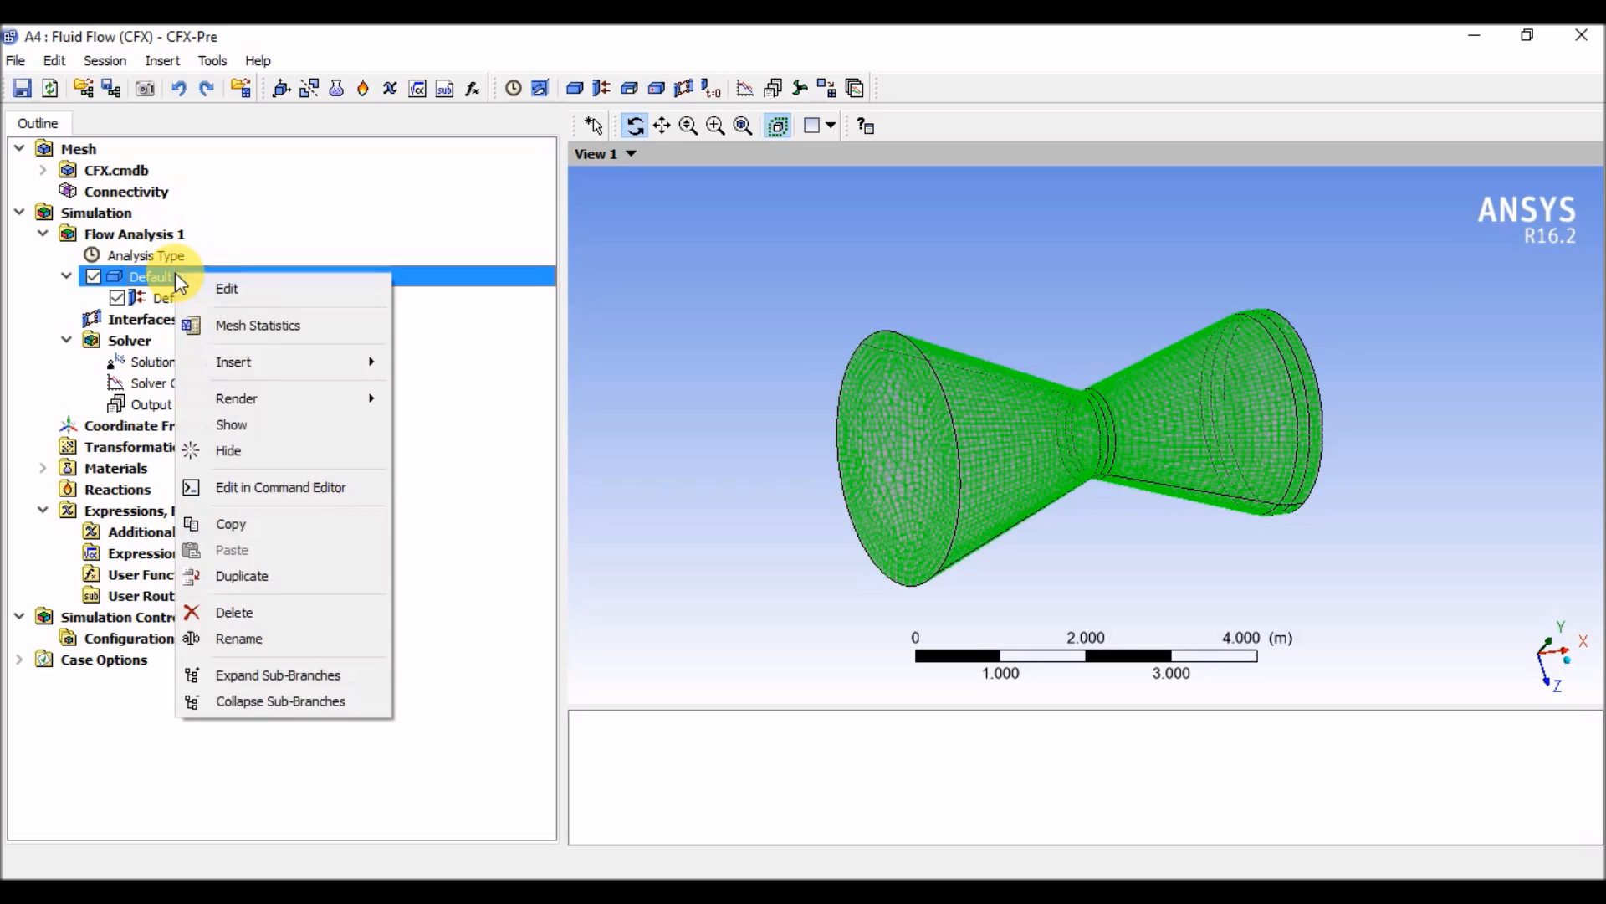
left_click(273, 636)
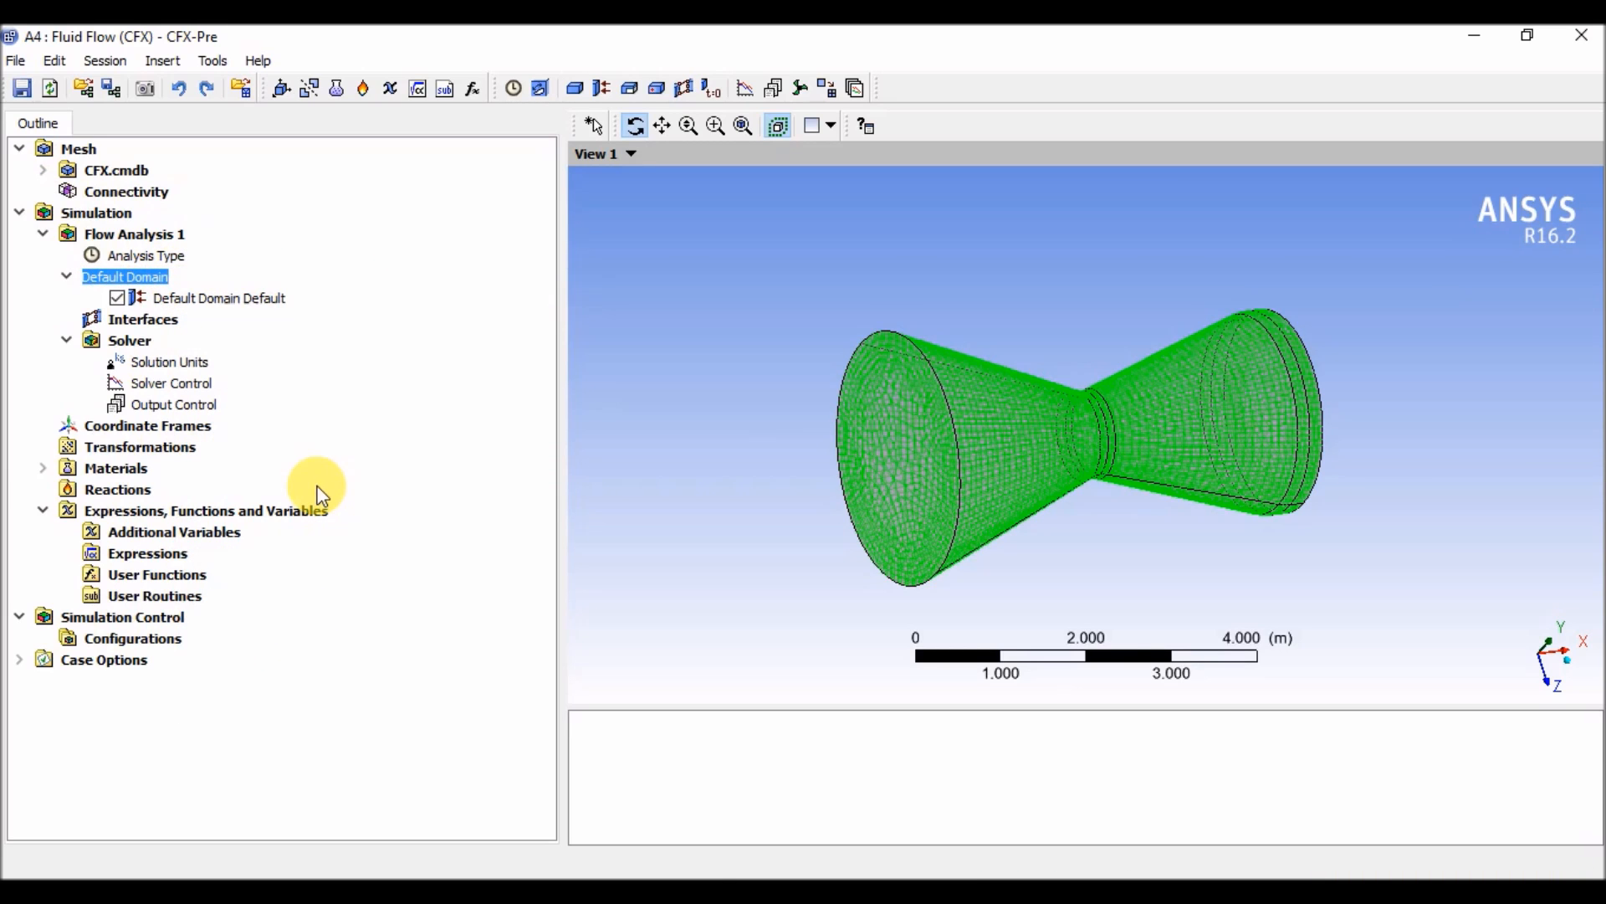
key("BackSpace")
type("CD ")
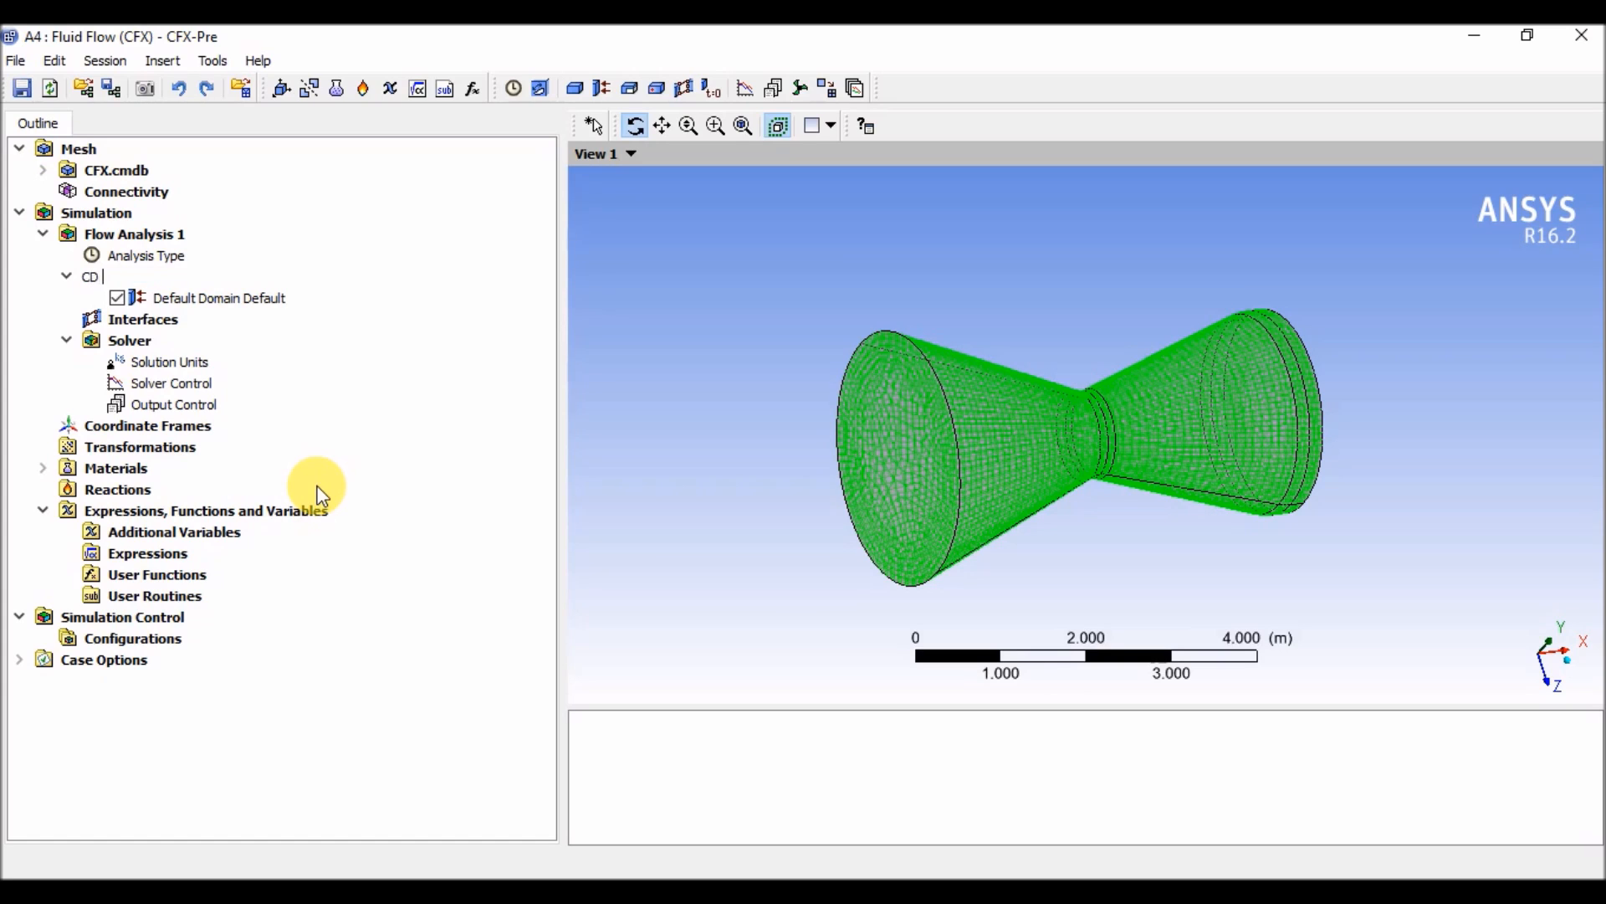
type("Nozzle")
key("Return")
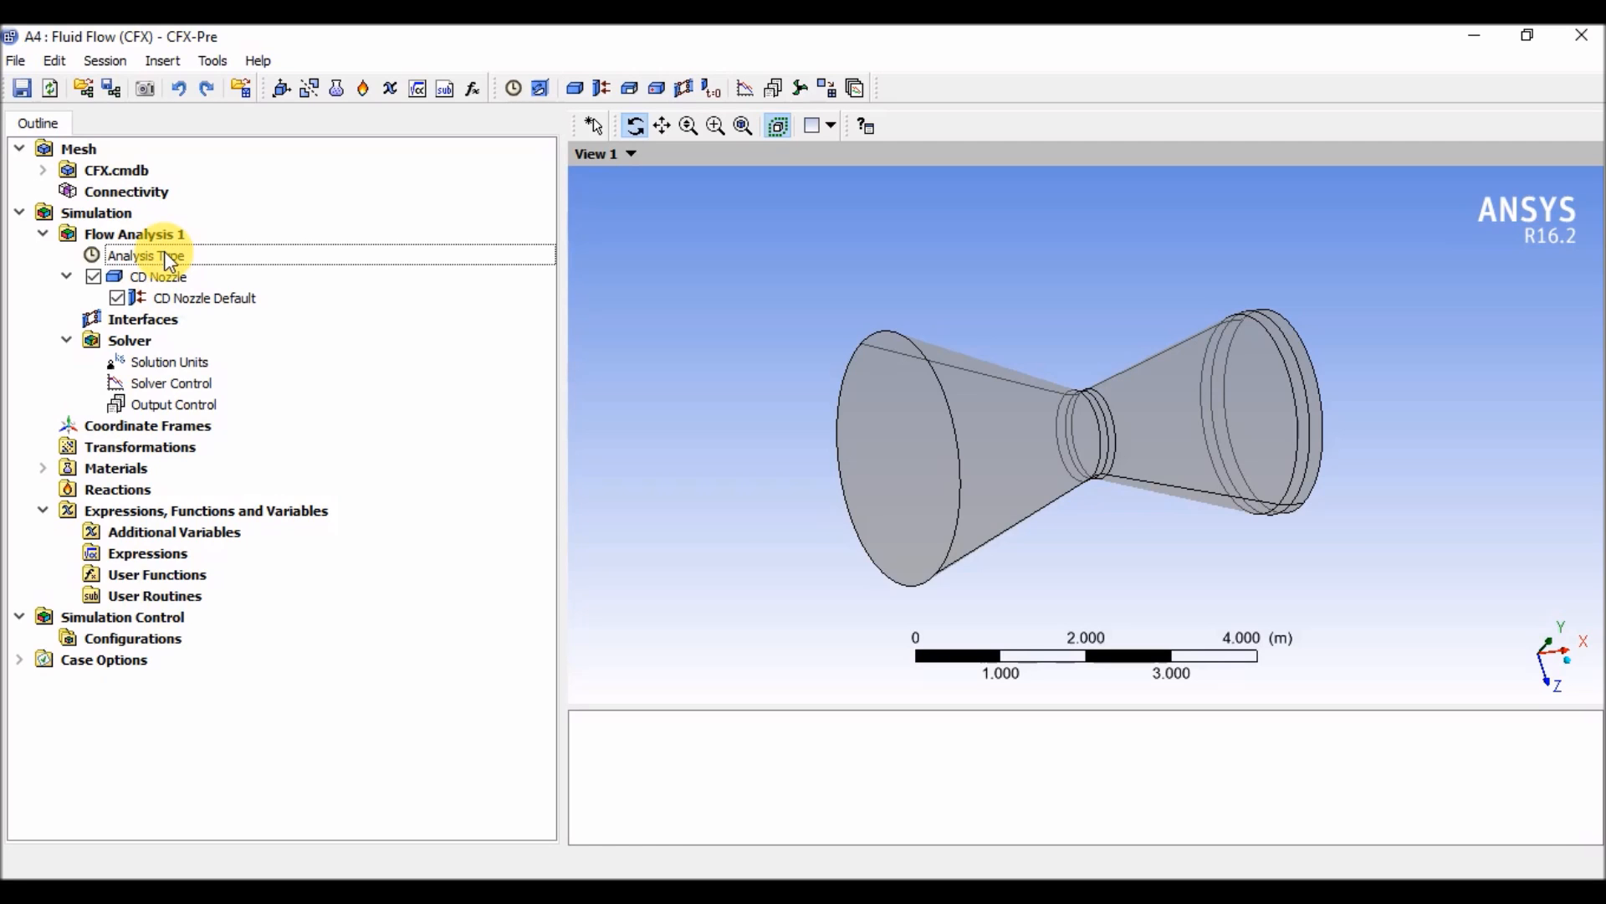
Define the analysis type of Flow Analysis 1 as Steady State with no ANSYS MultiField coupling, and apply it
left_click(149, 339)
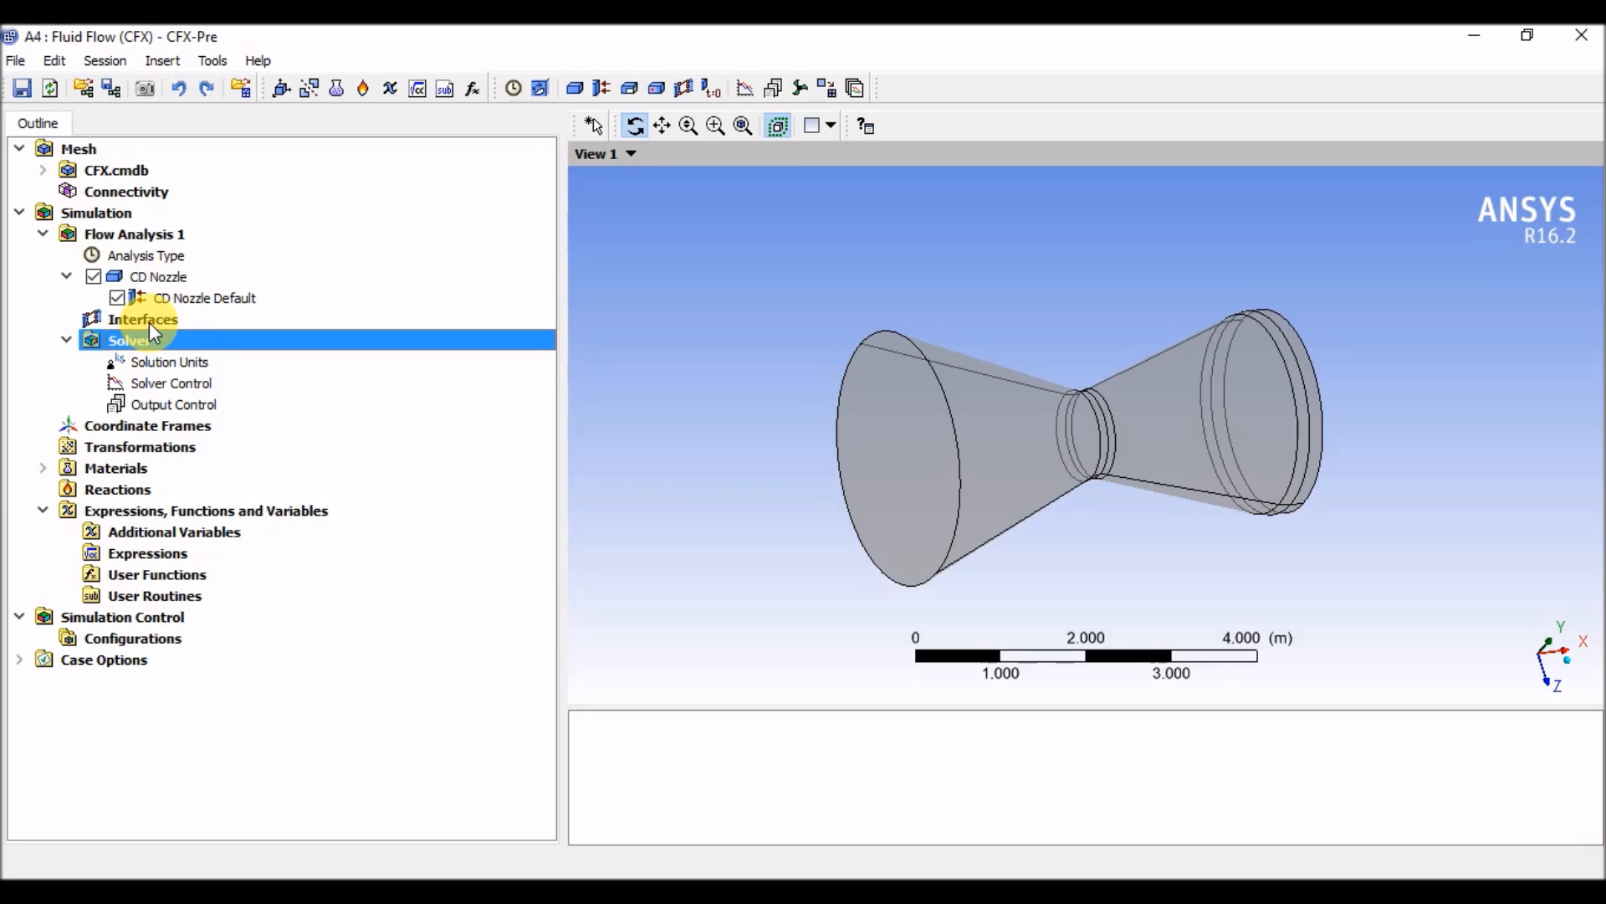
left_click(154, 320)
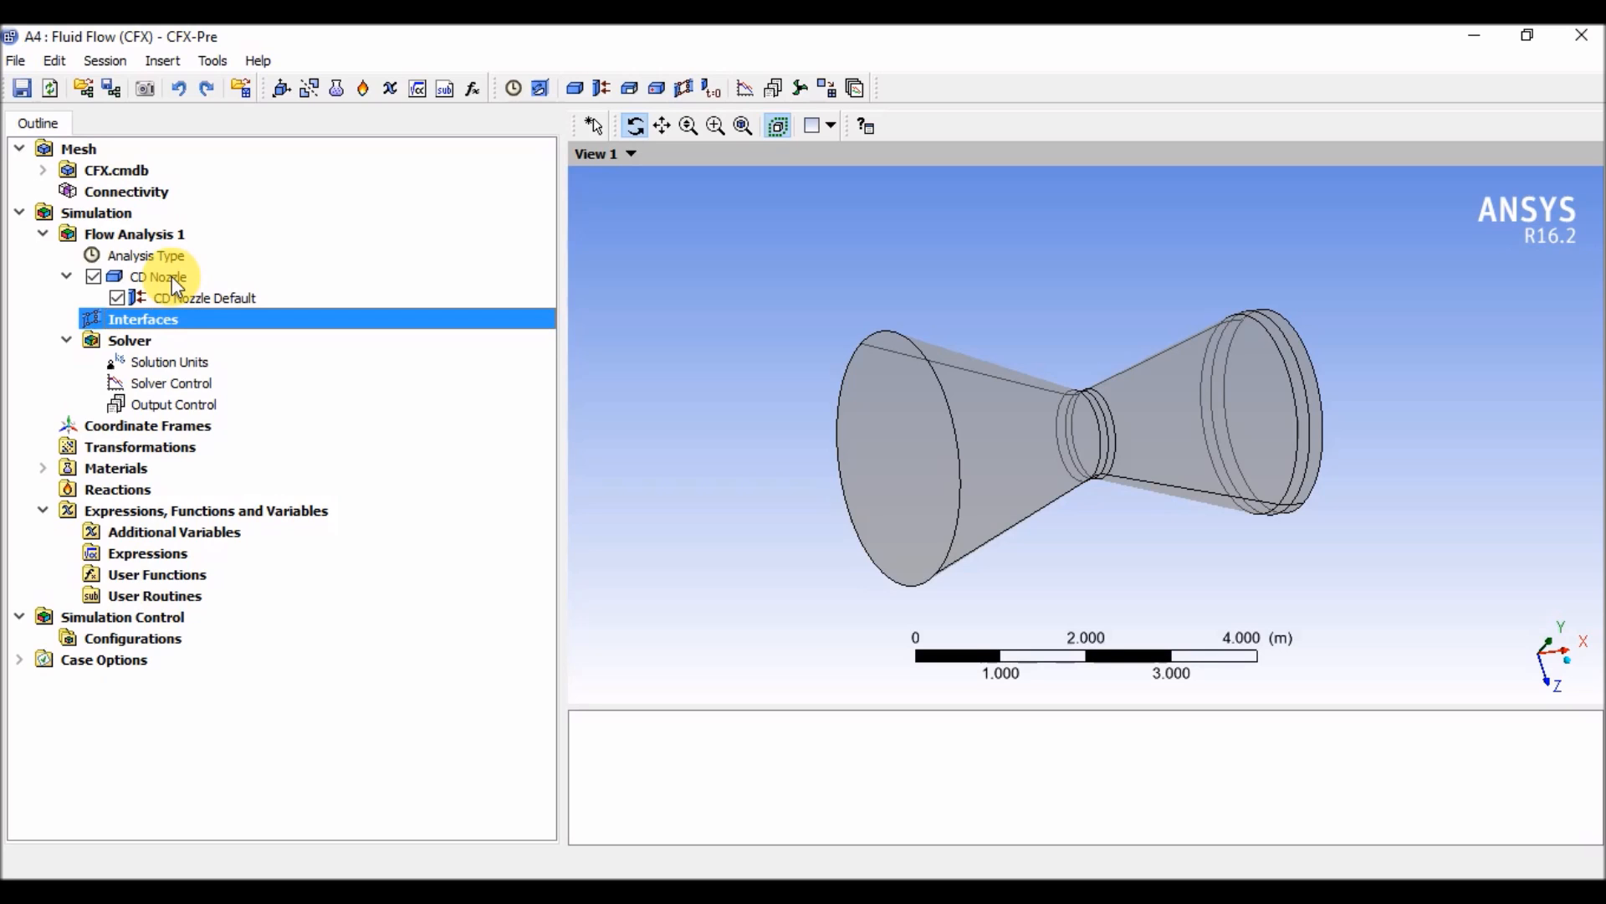
left_click(169, 252)
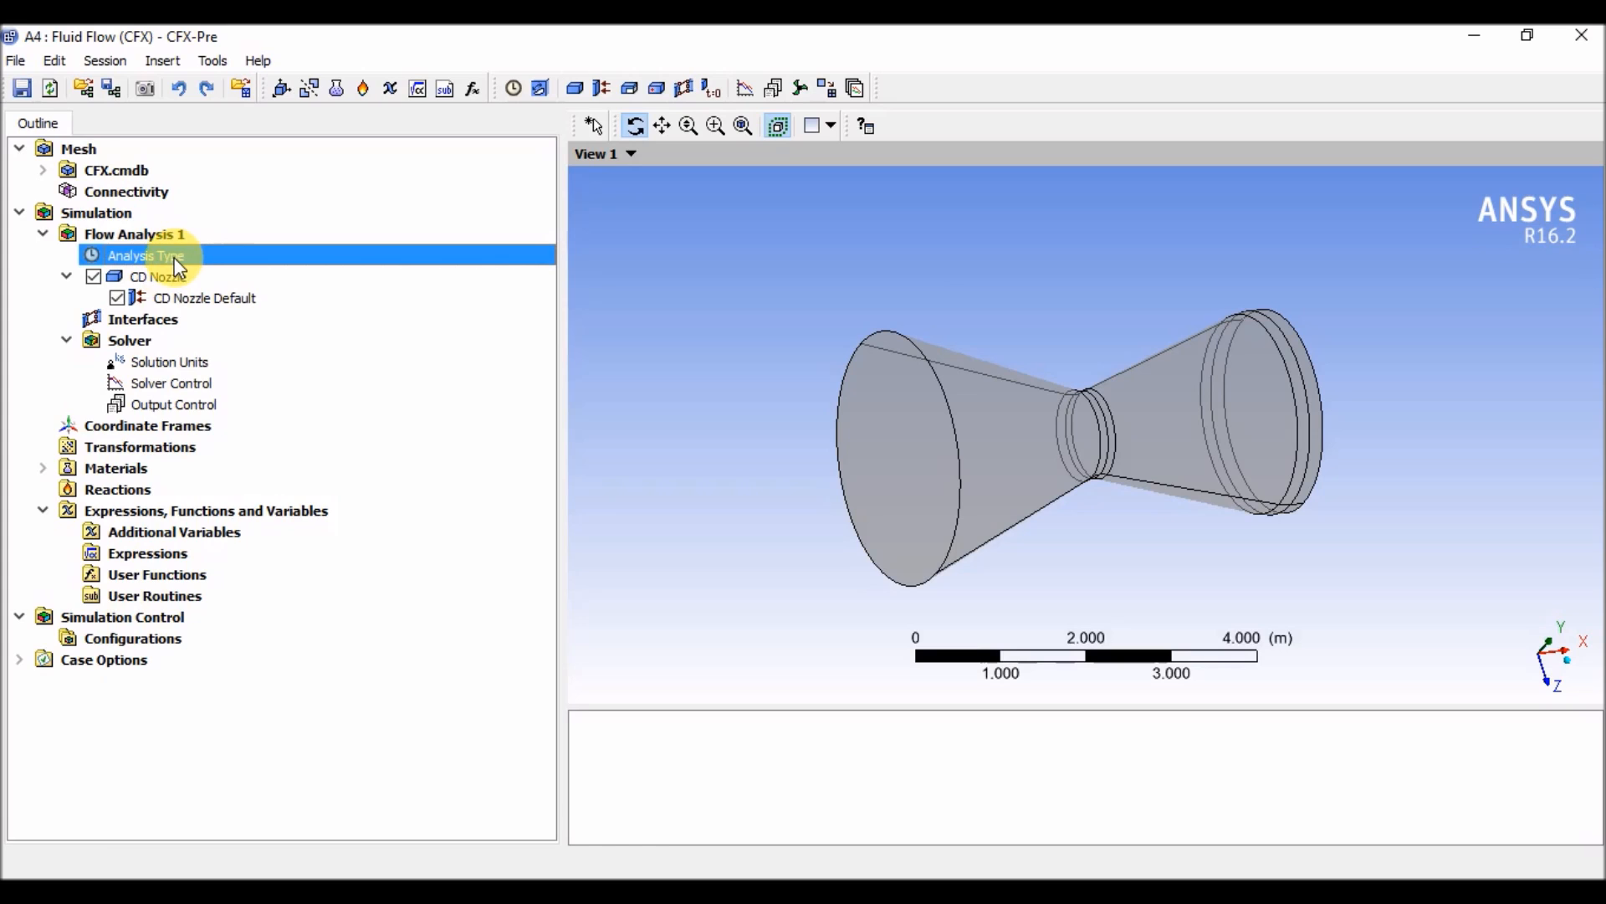
double_click(173, 256)
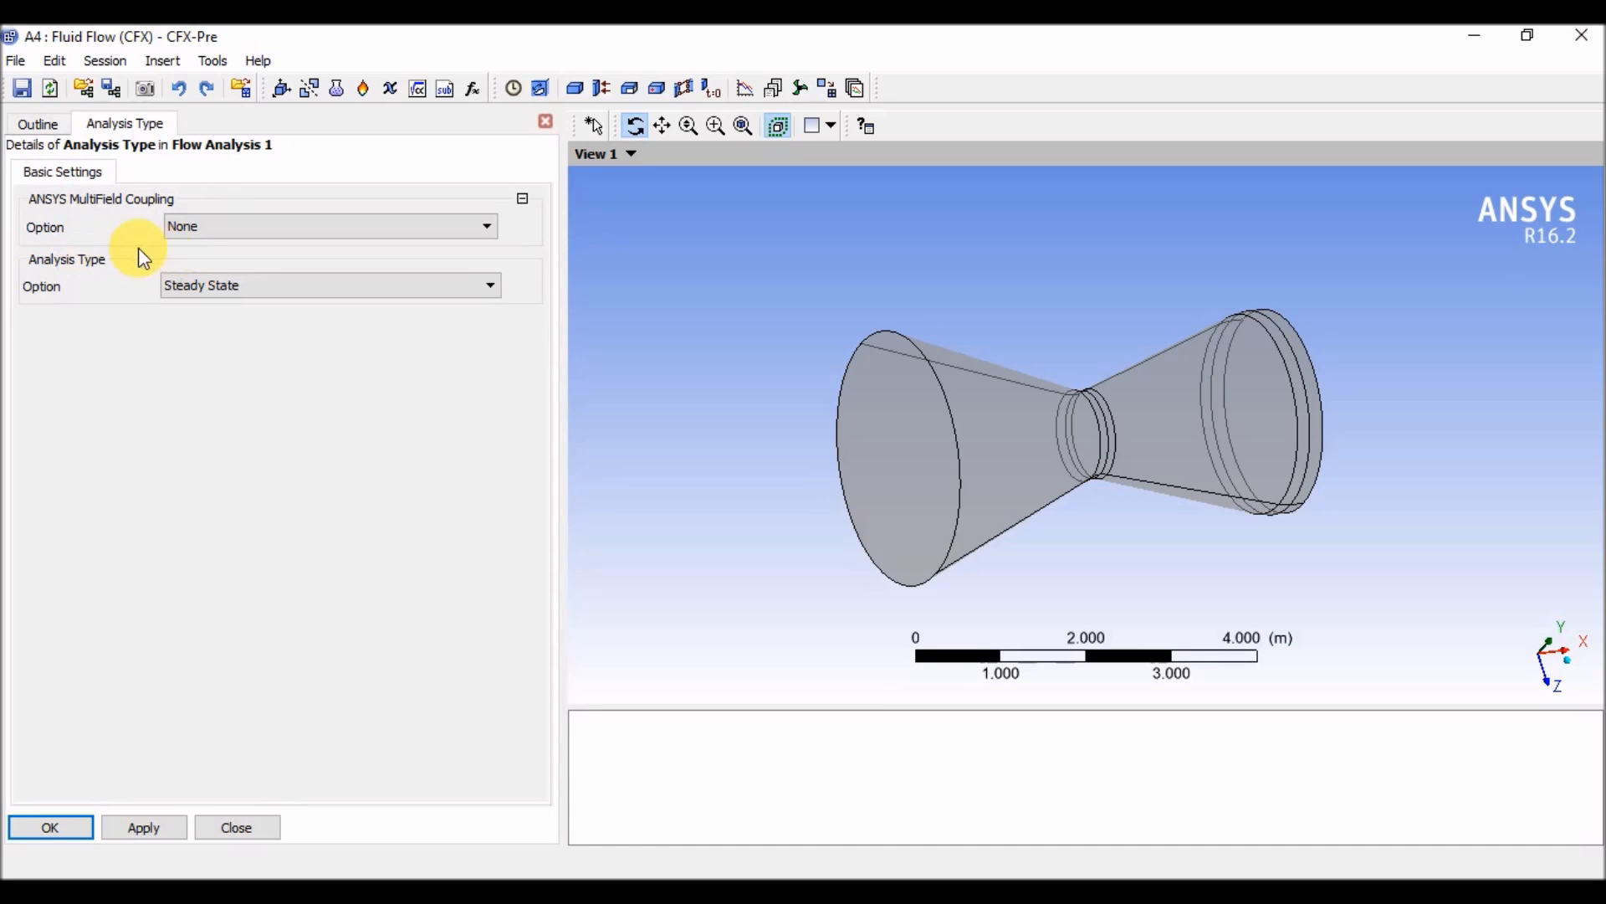
left_click(212, 232)
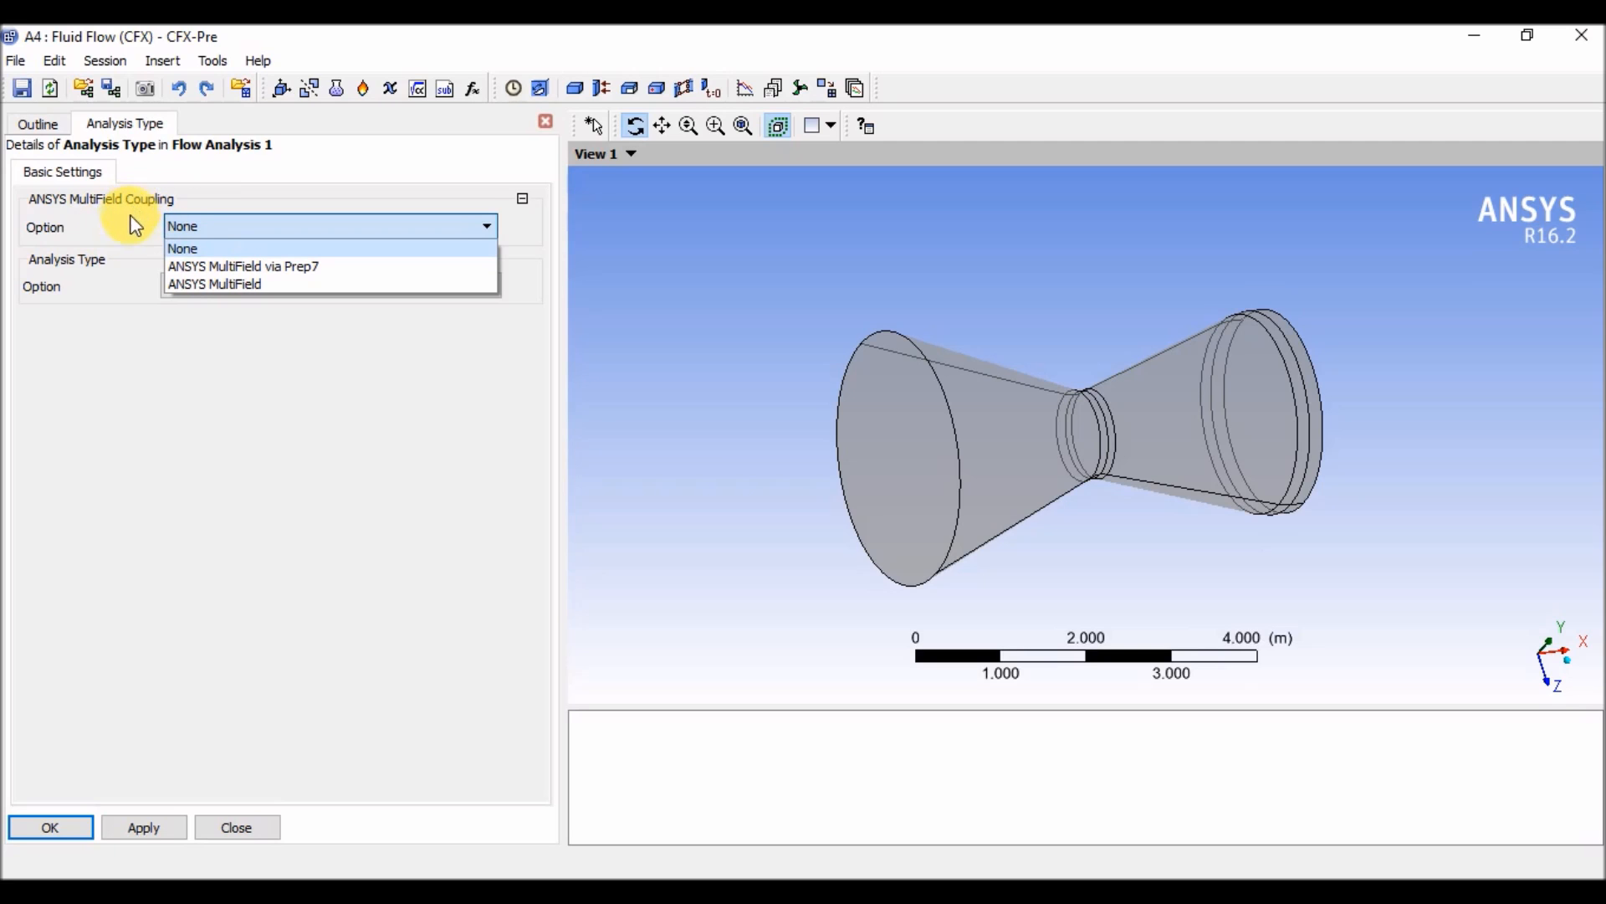
left_click(192, 231)
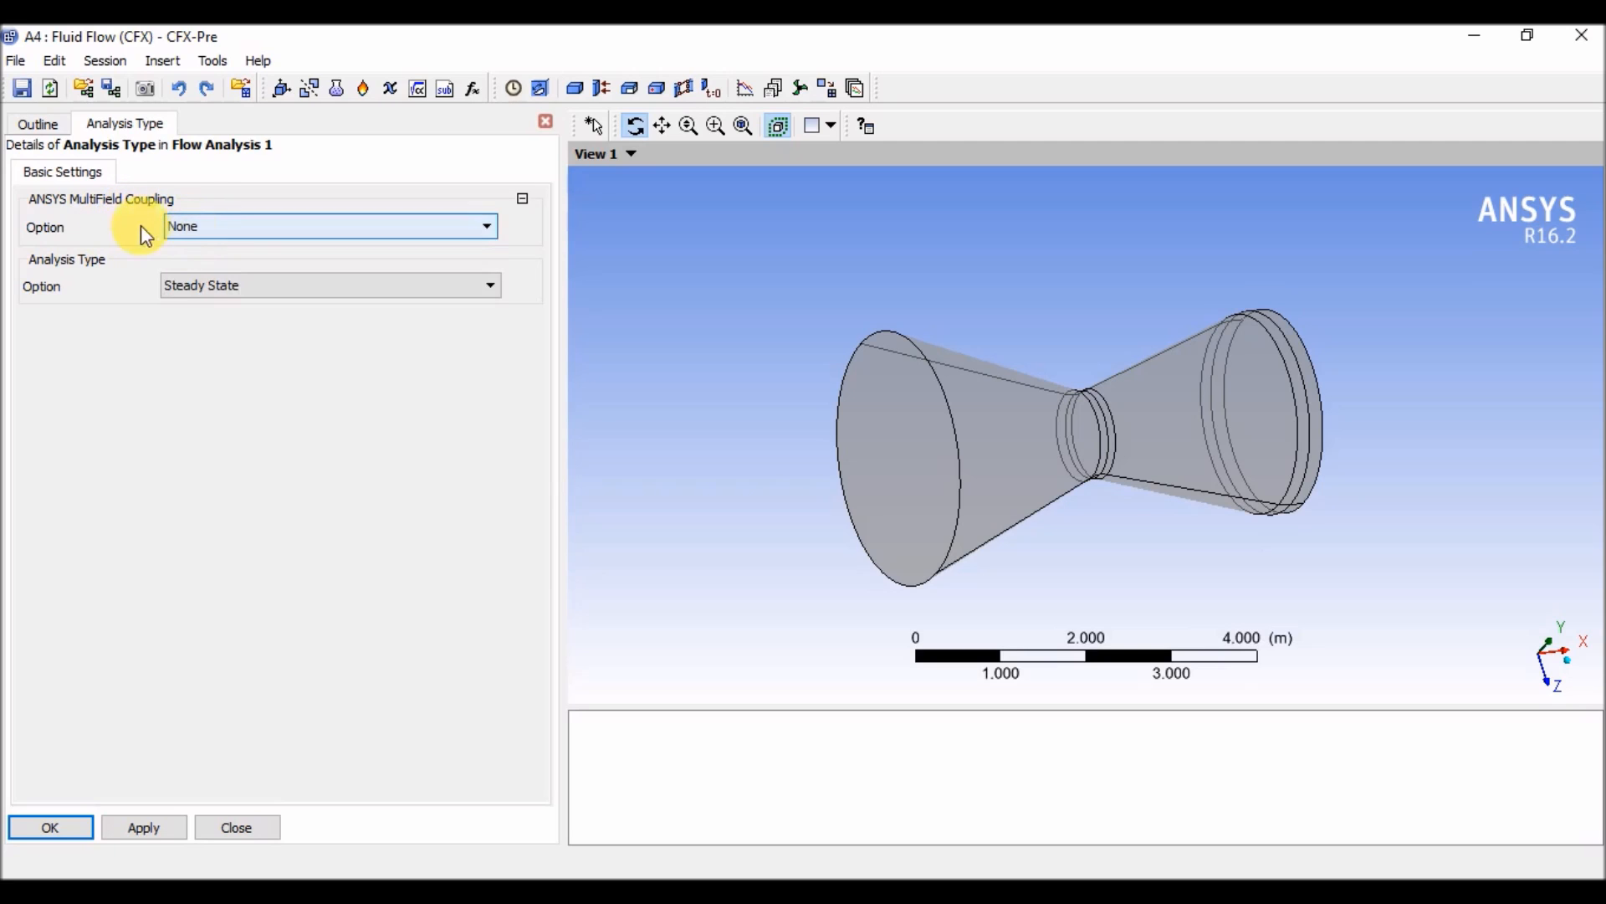
left_click(255, 293)
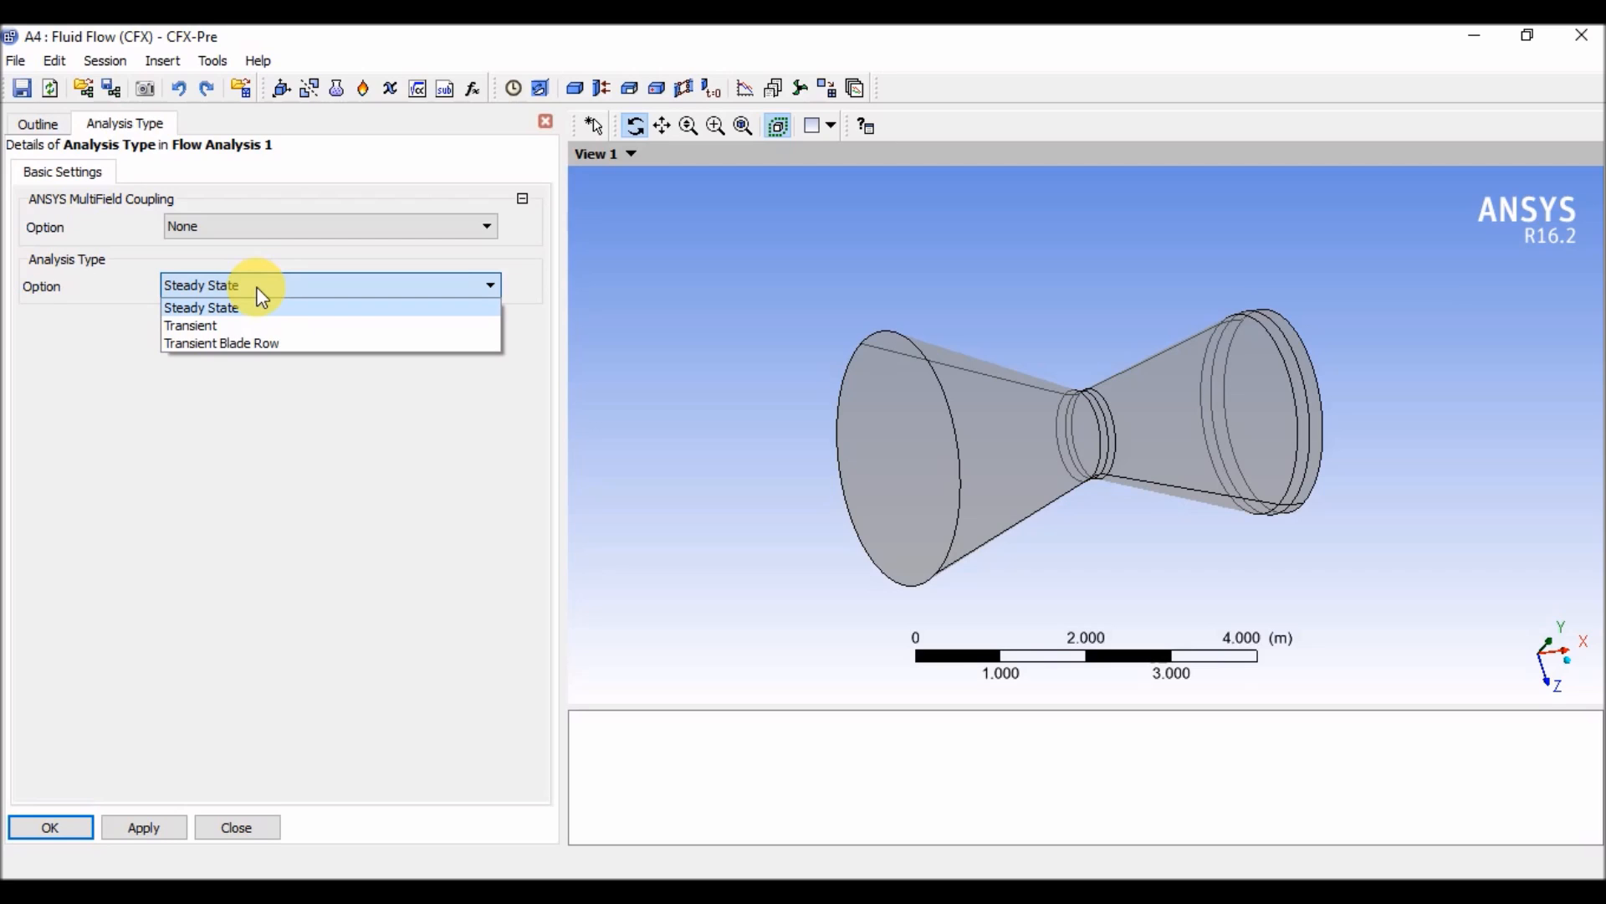
left_click(199, 308)
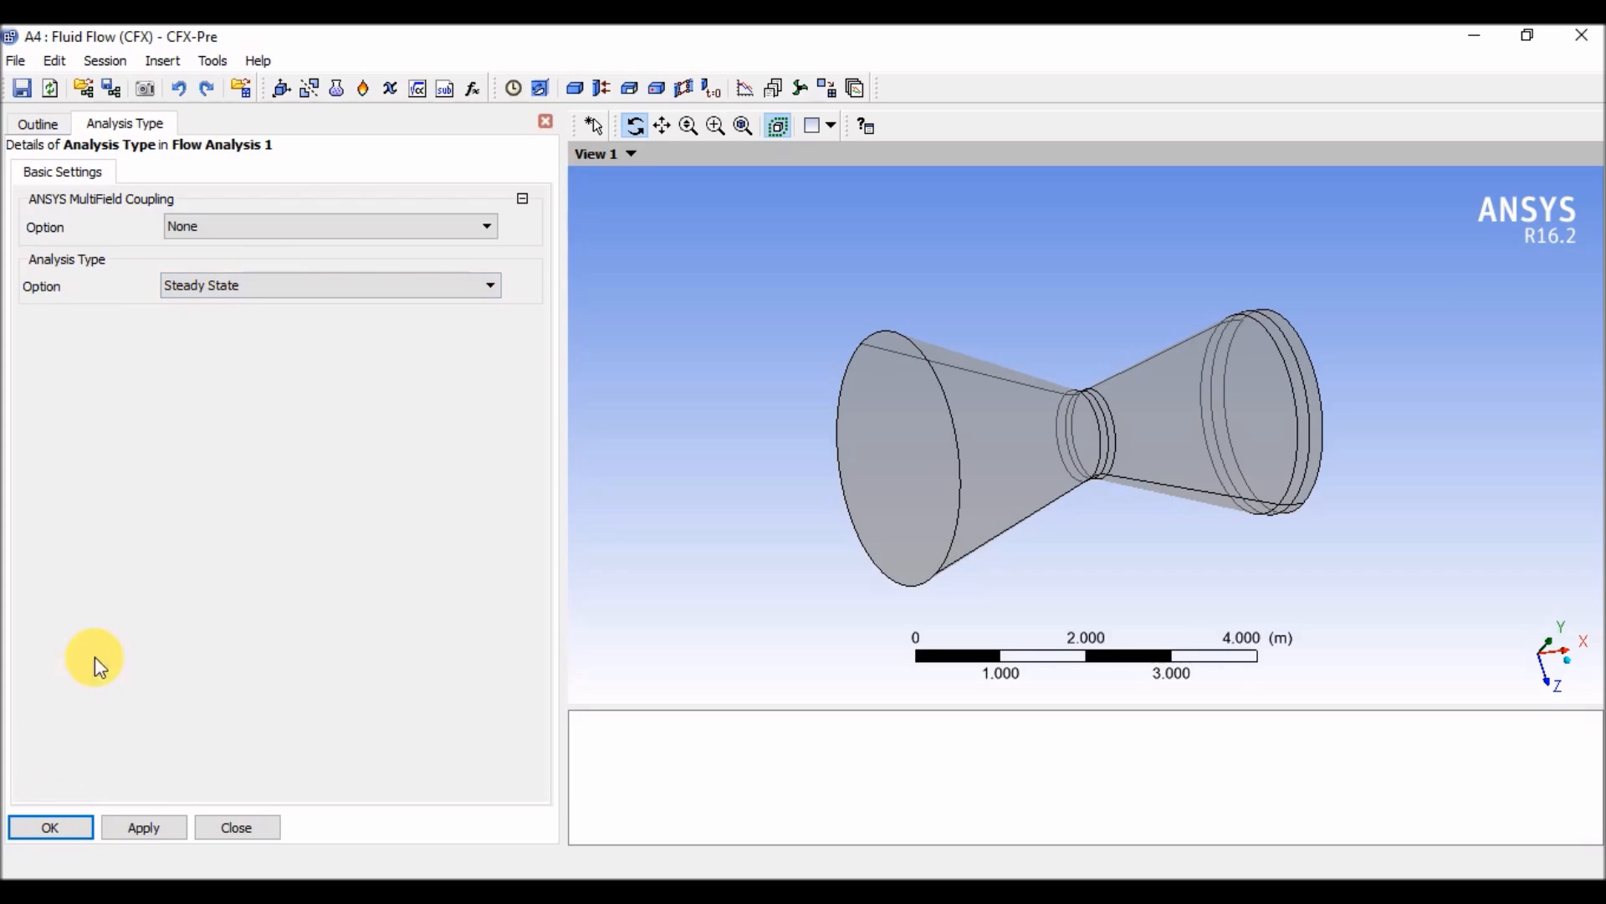
left_click(152, 828)
left_click(63, 830)
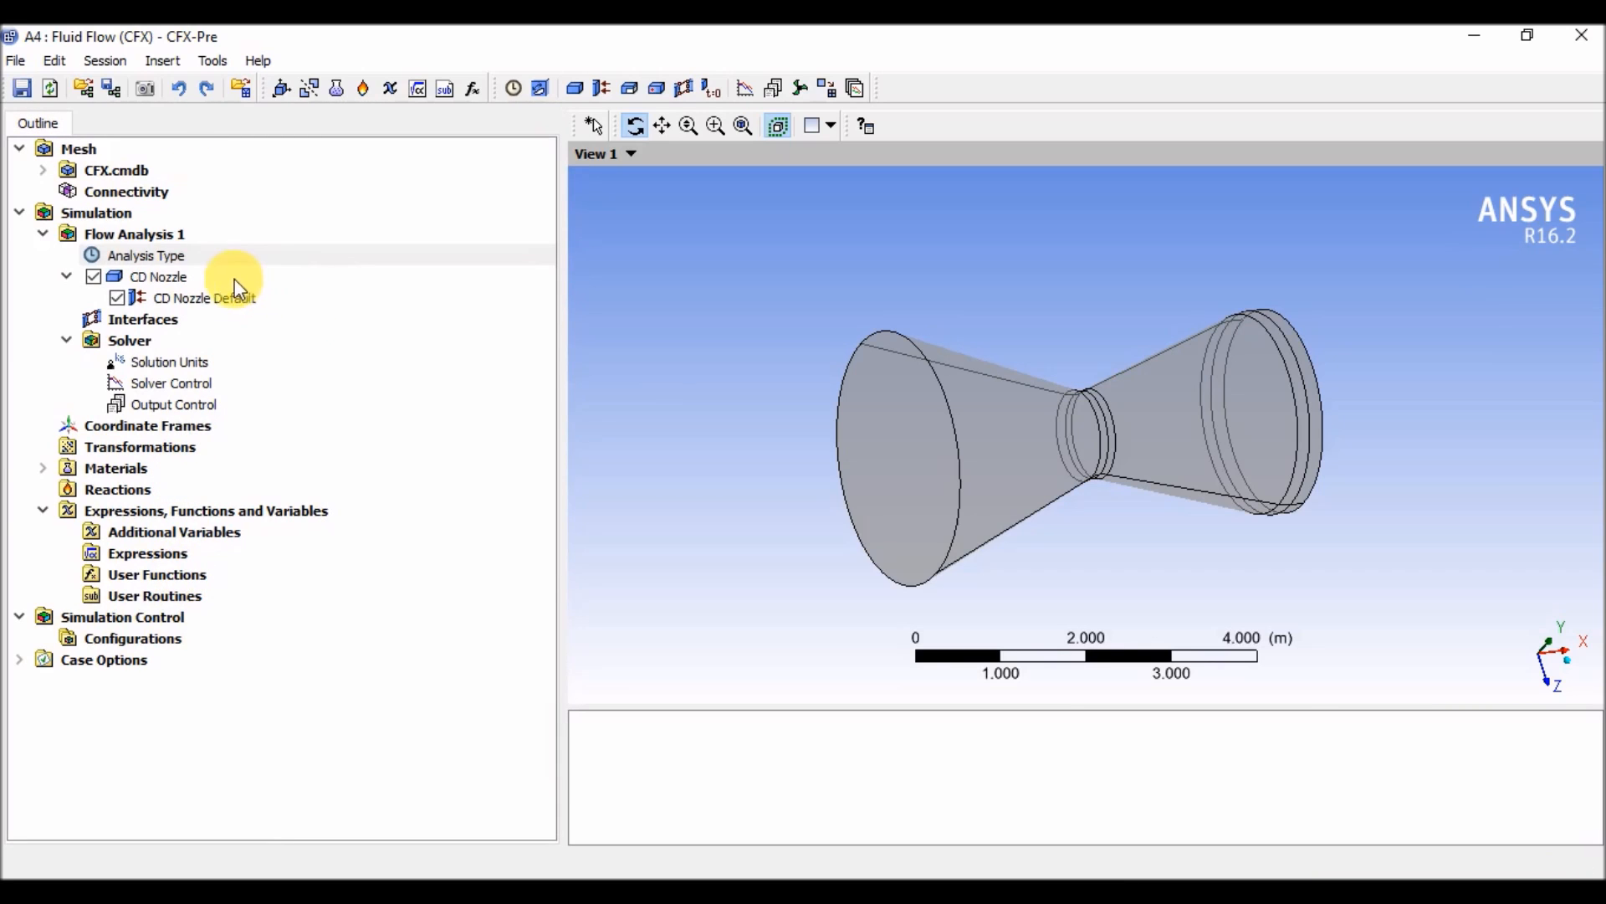
Open the CD Nozzle domain for editing and choose Fluid Domain as its domain type
double_click(166, 281)
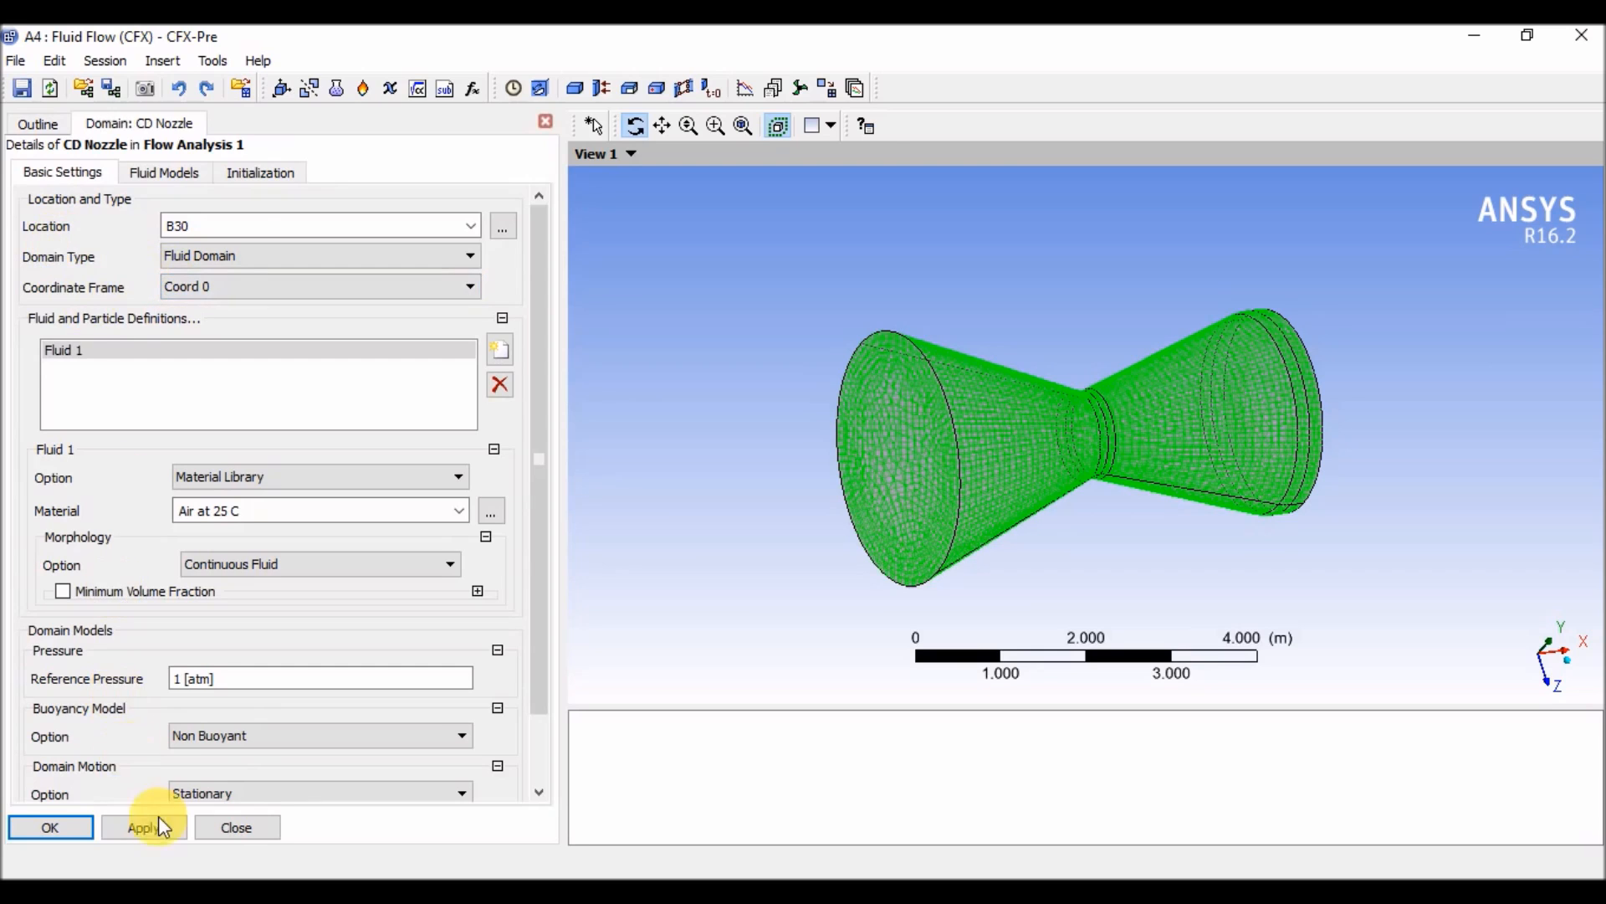
left_click(234, 827)
double_click(171, 279)
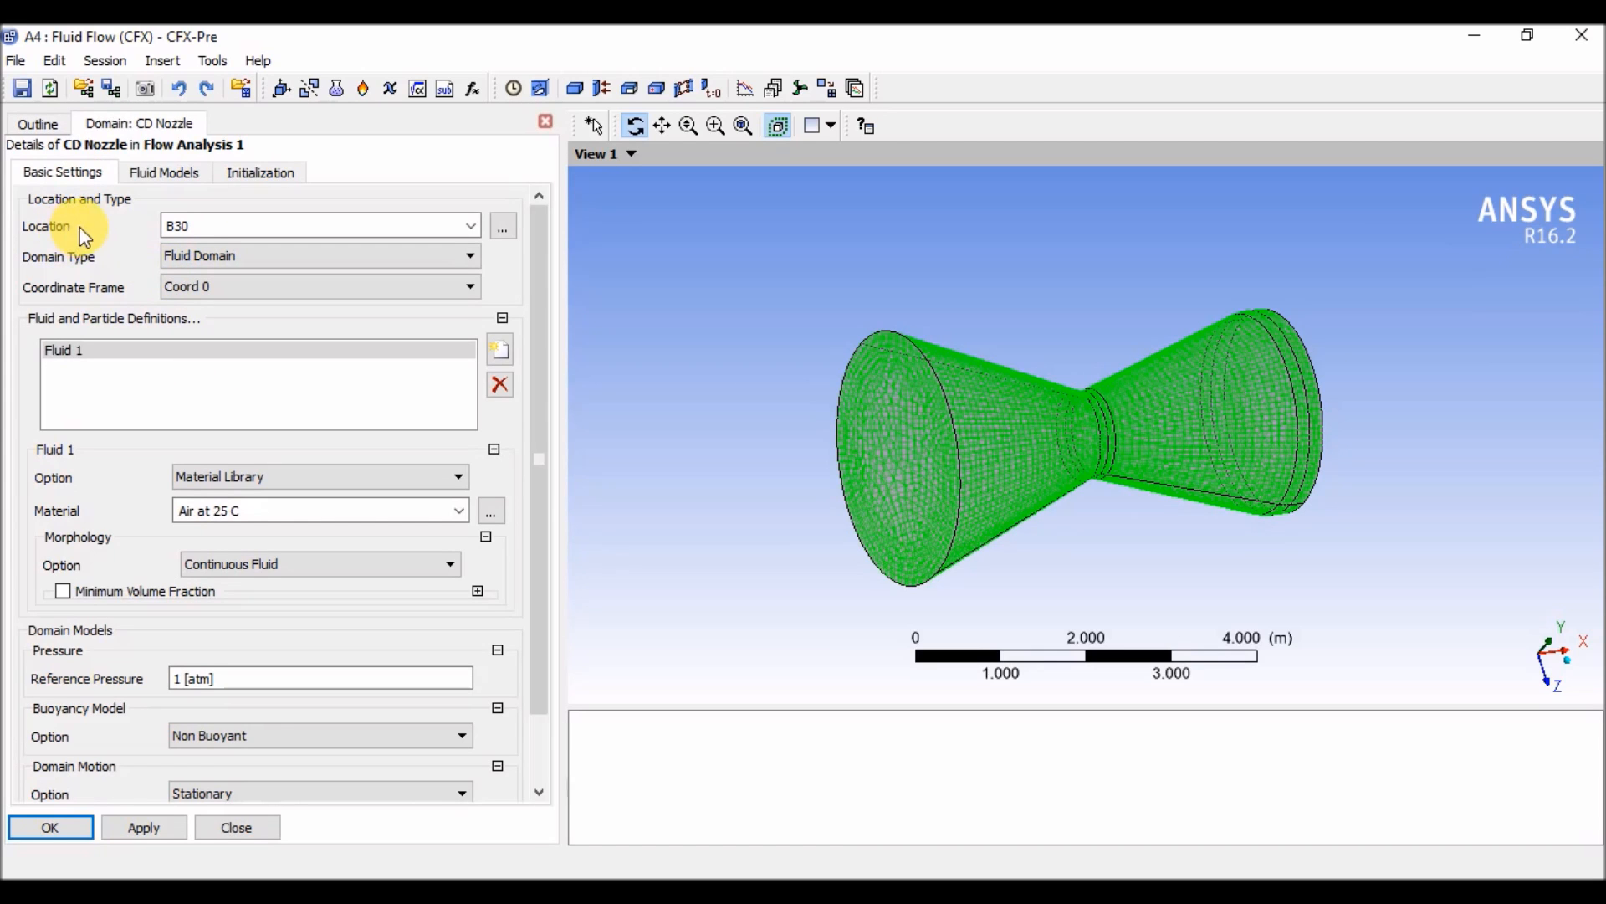
left_click(67, 377)
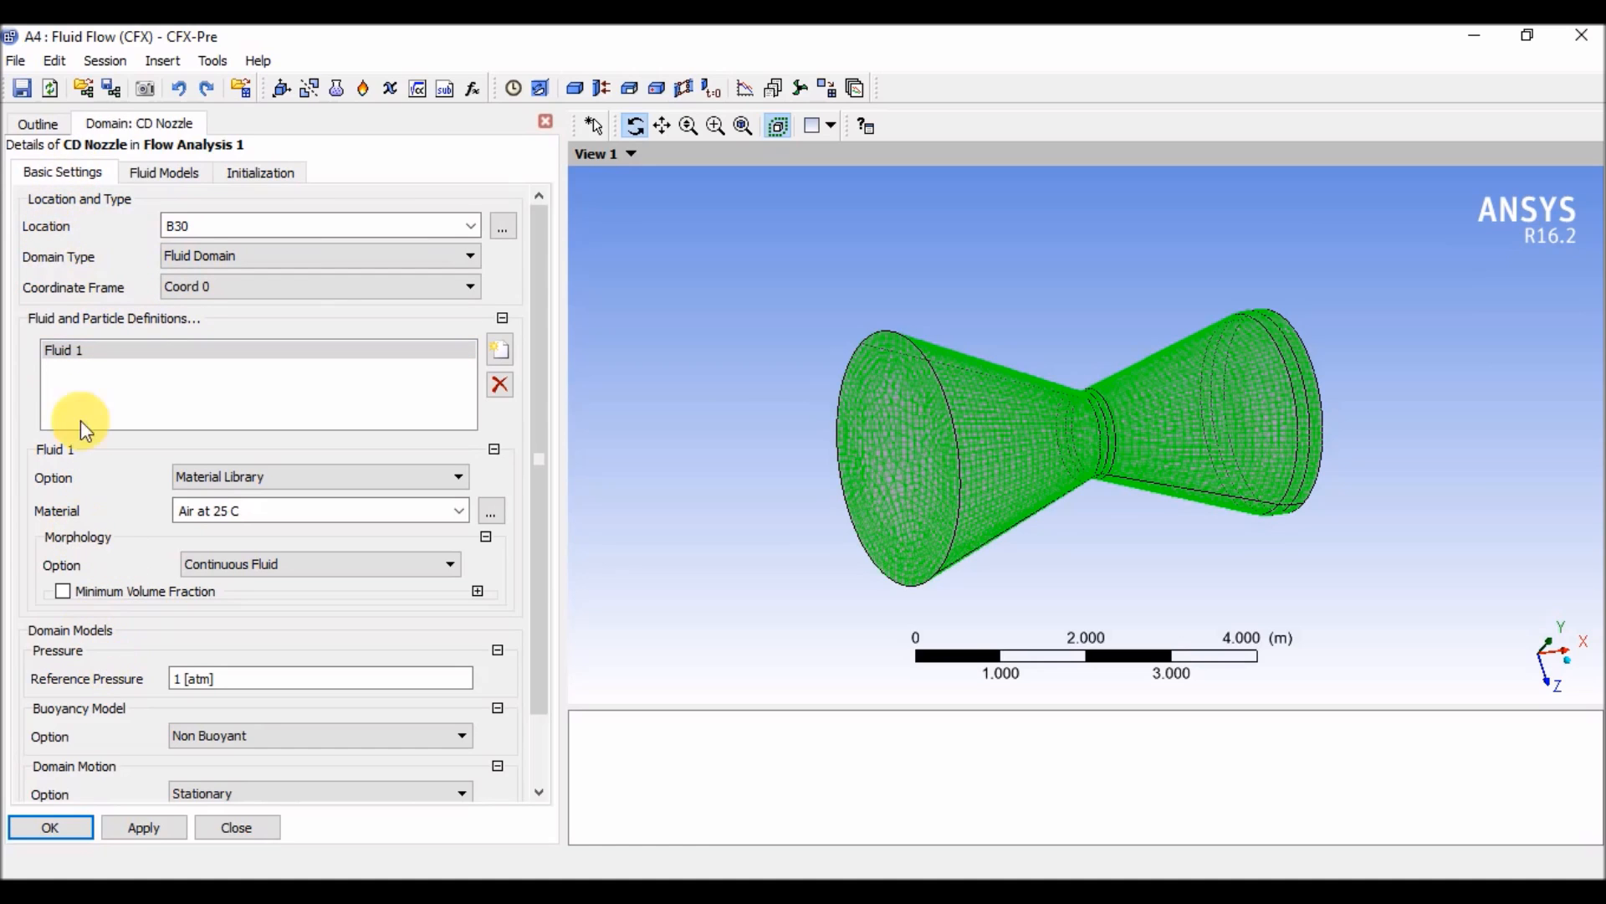
left_click(241, 261)
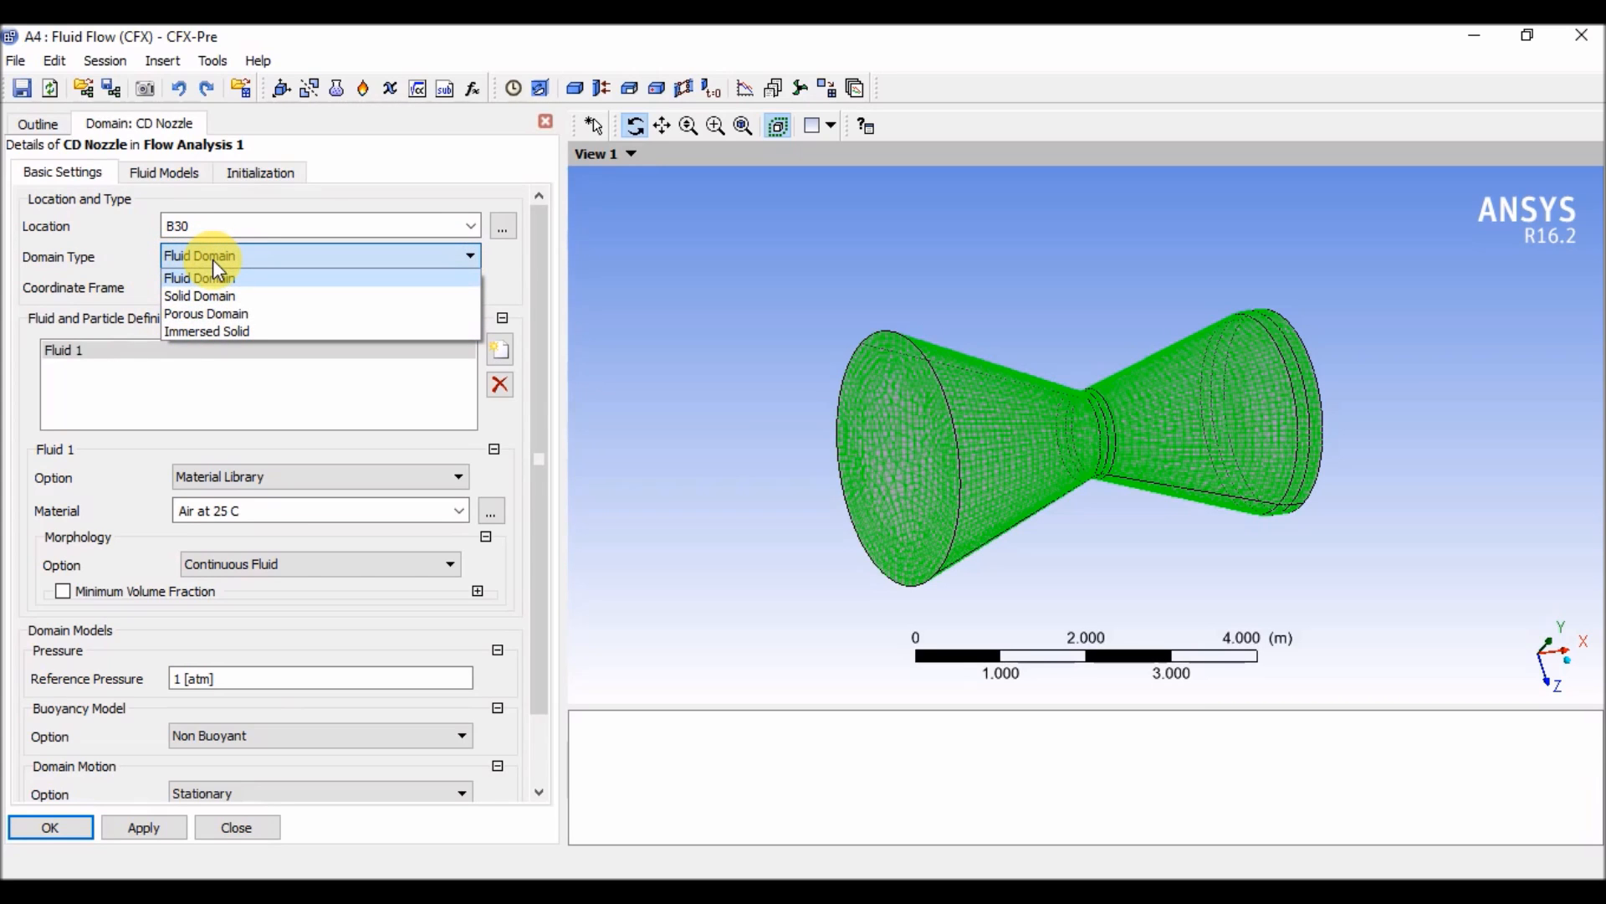
left_click(182, 279)
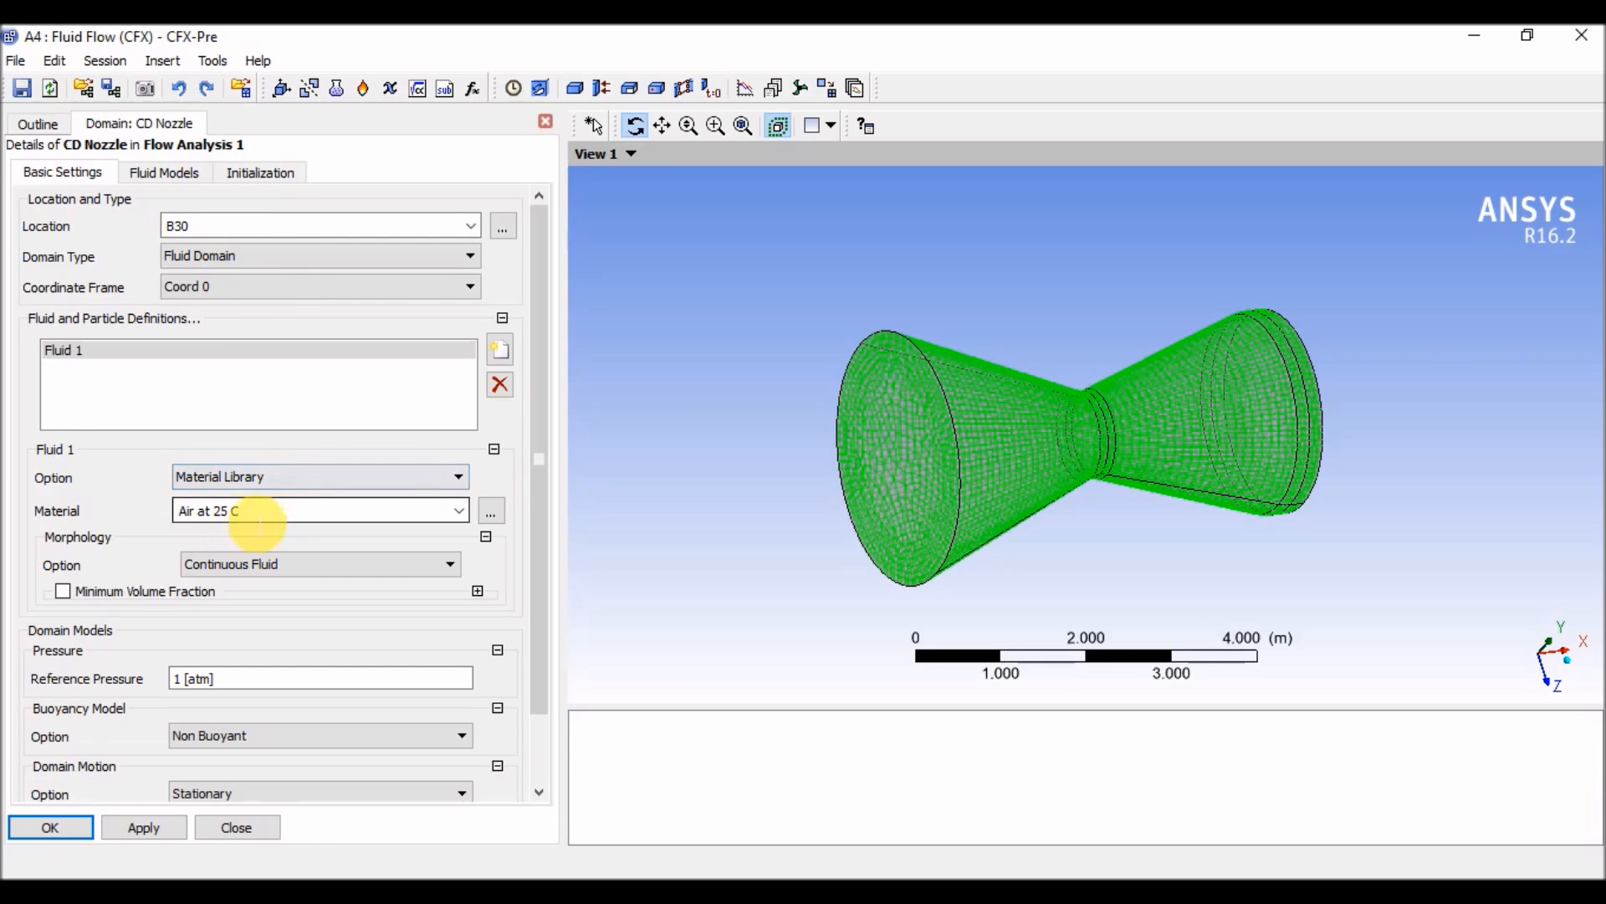
Keep Material Library and Continuous Fluid morphology for Fluid 1, and choose Stationary domain motion
left_click(298, 474)
left_click(298, 473)
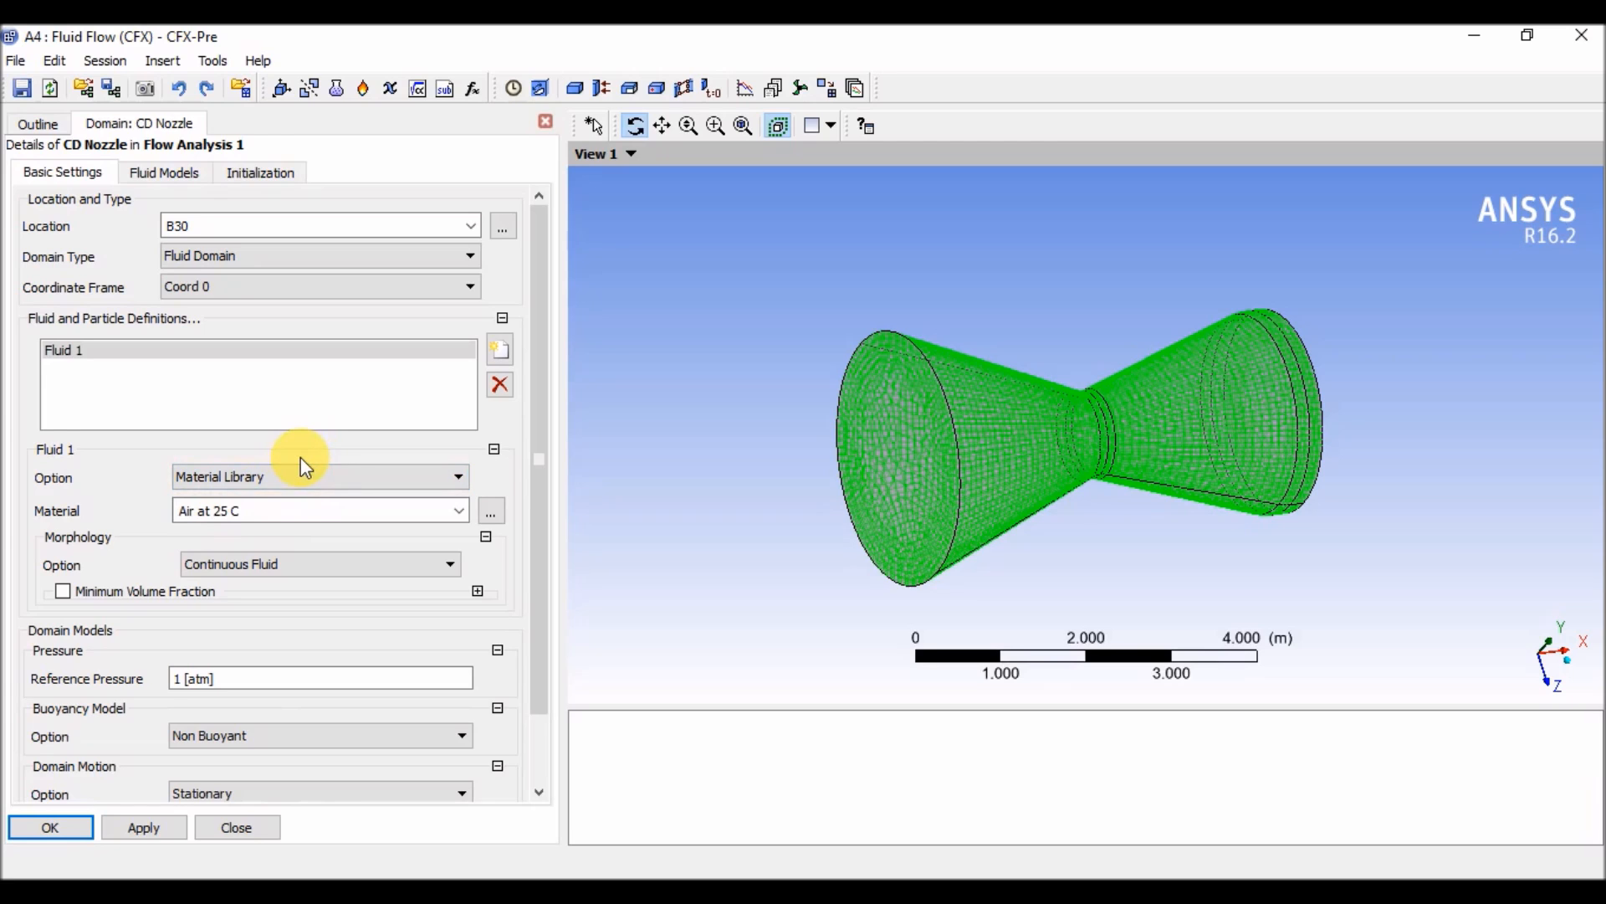
left_click(299, 565)
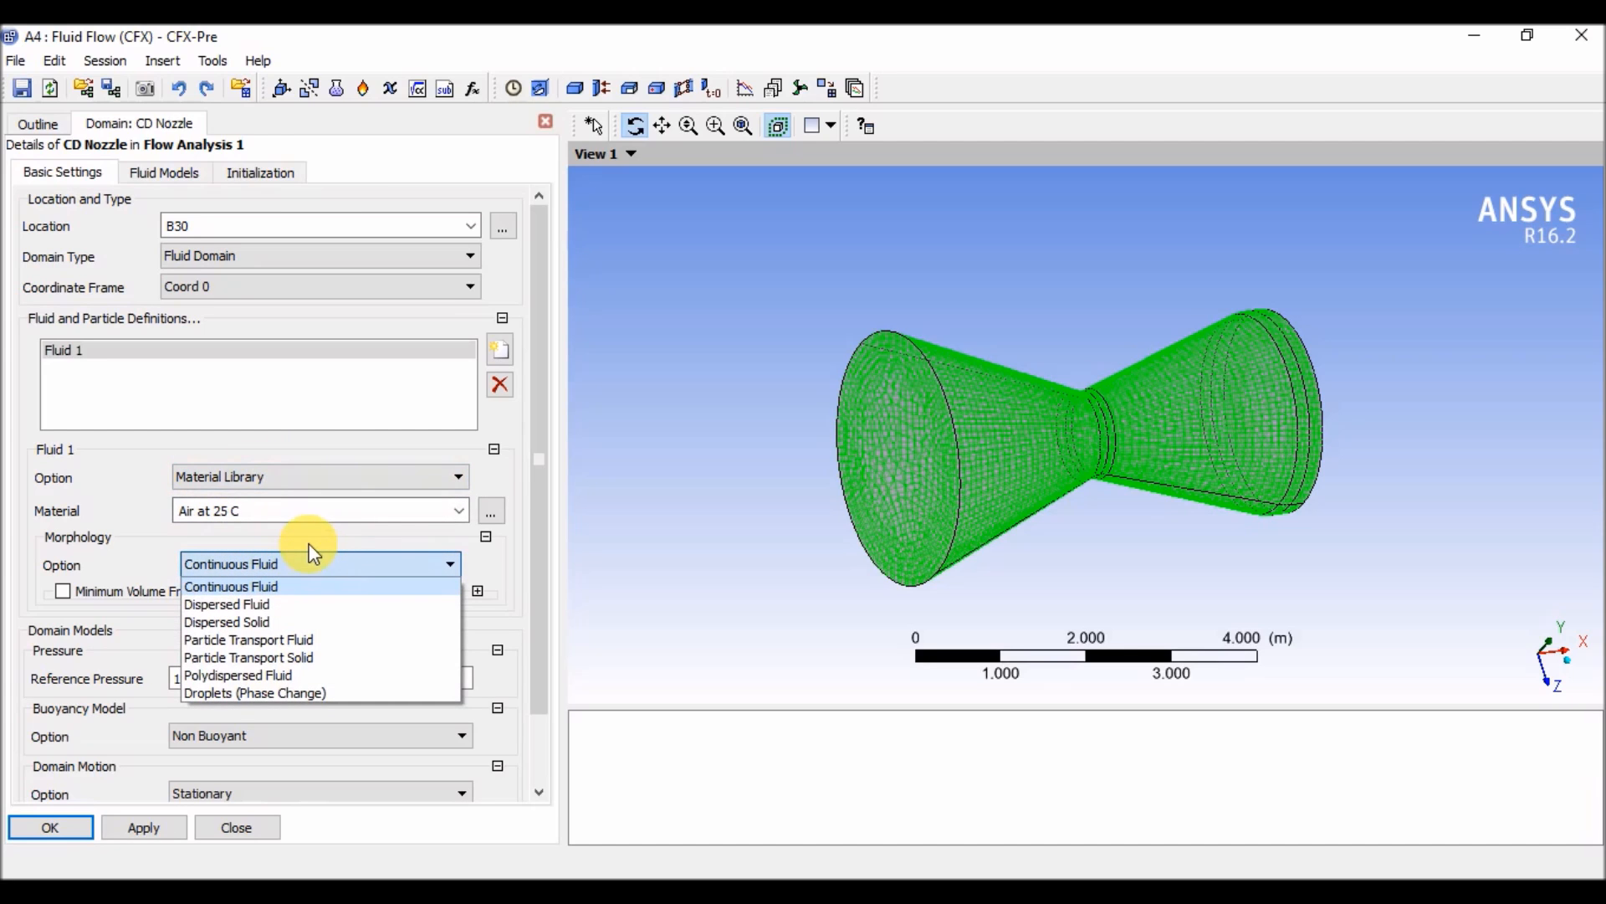
left_click(314, 554)
left_click_drag(529, 600, 554, 694)
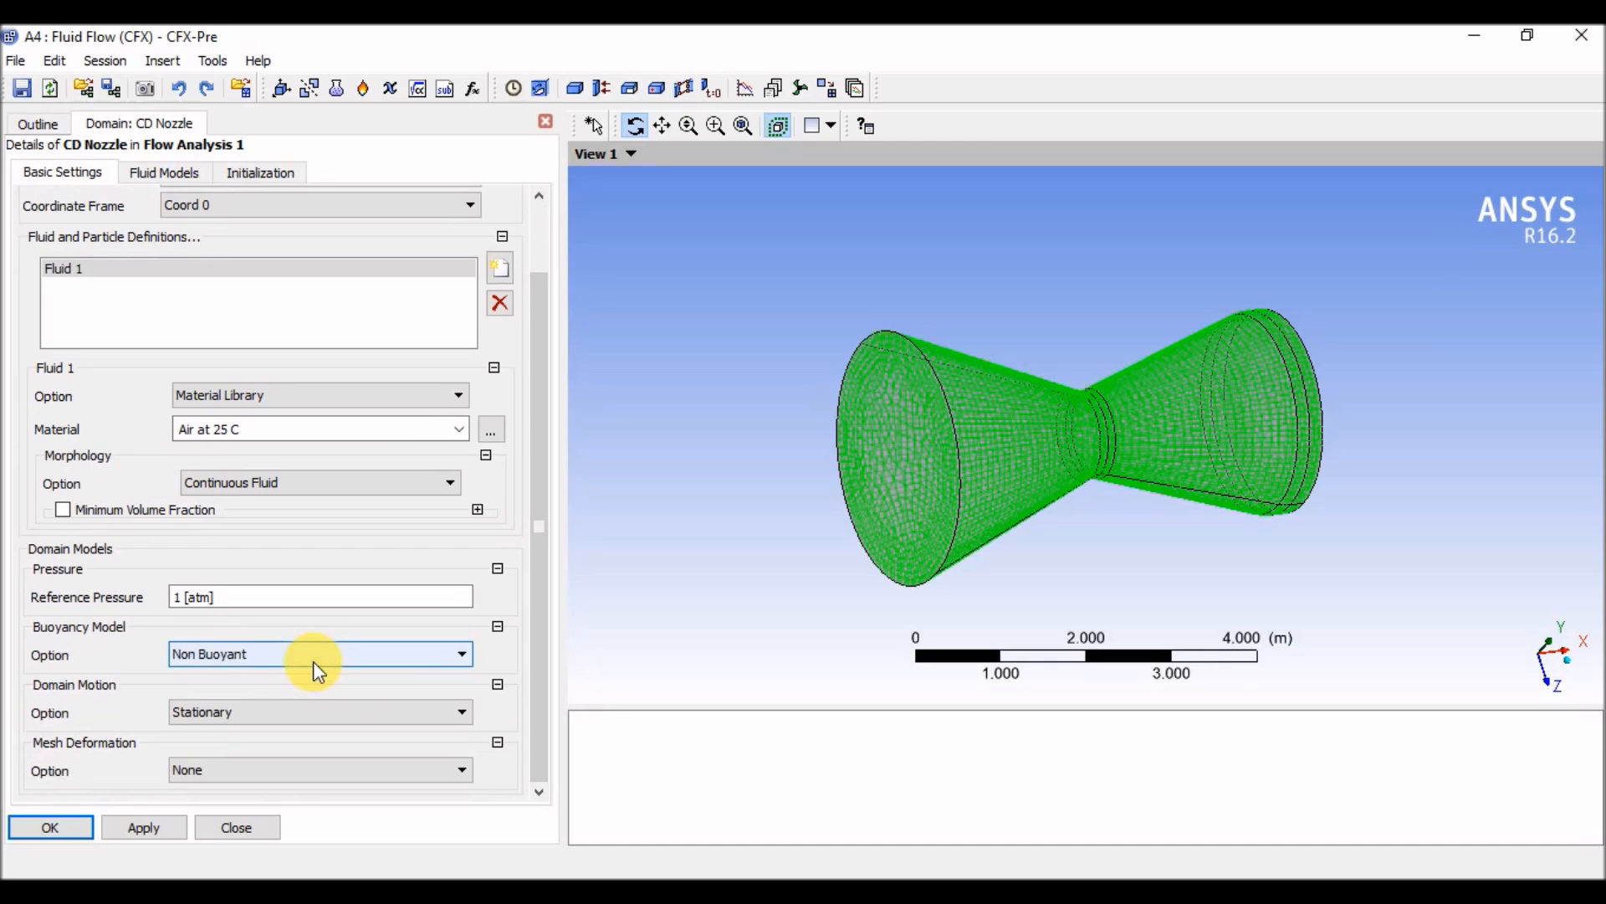
left_click(280, 715)
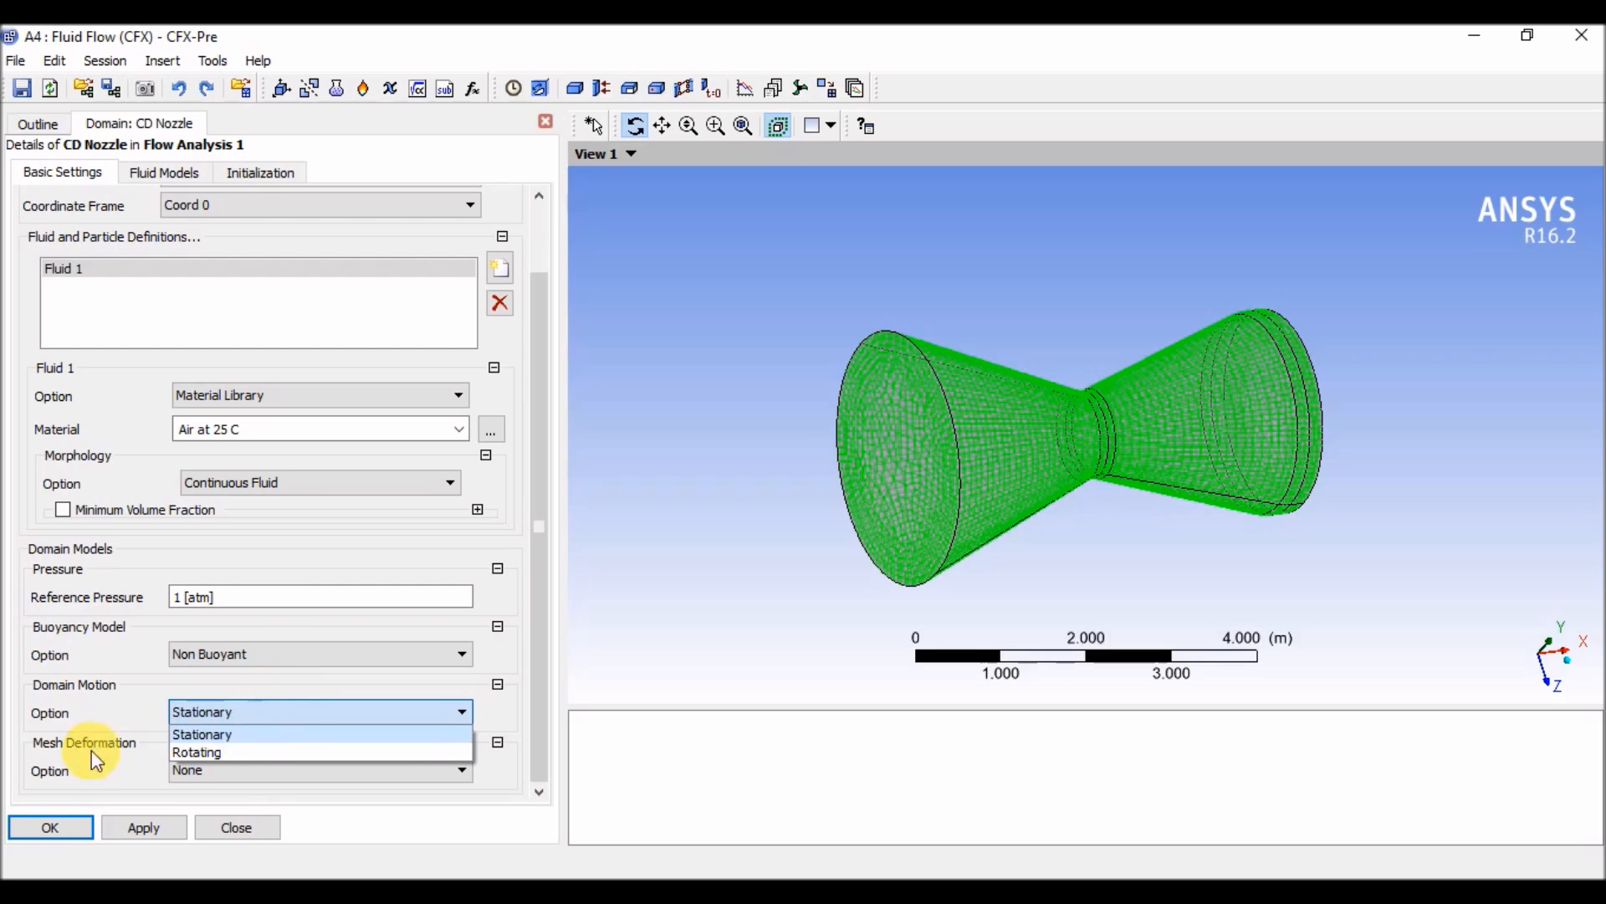
left_click(170, 731)
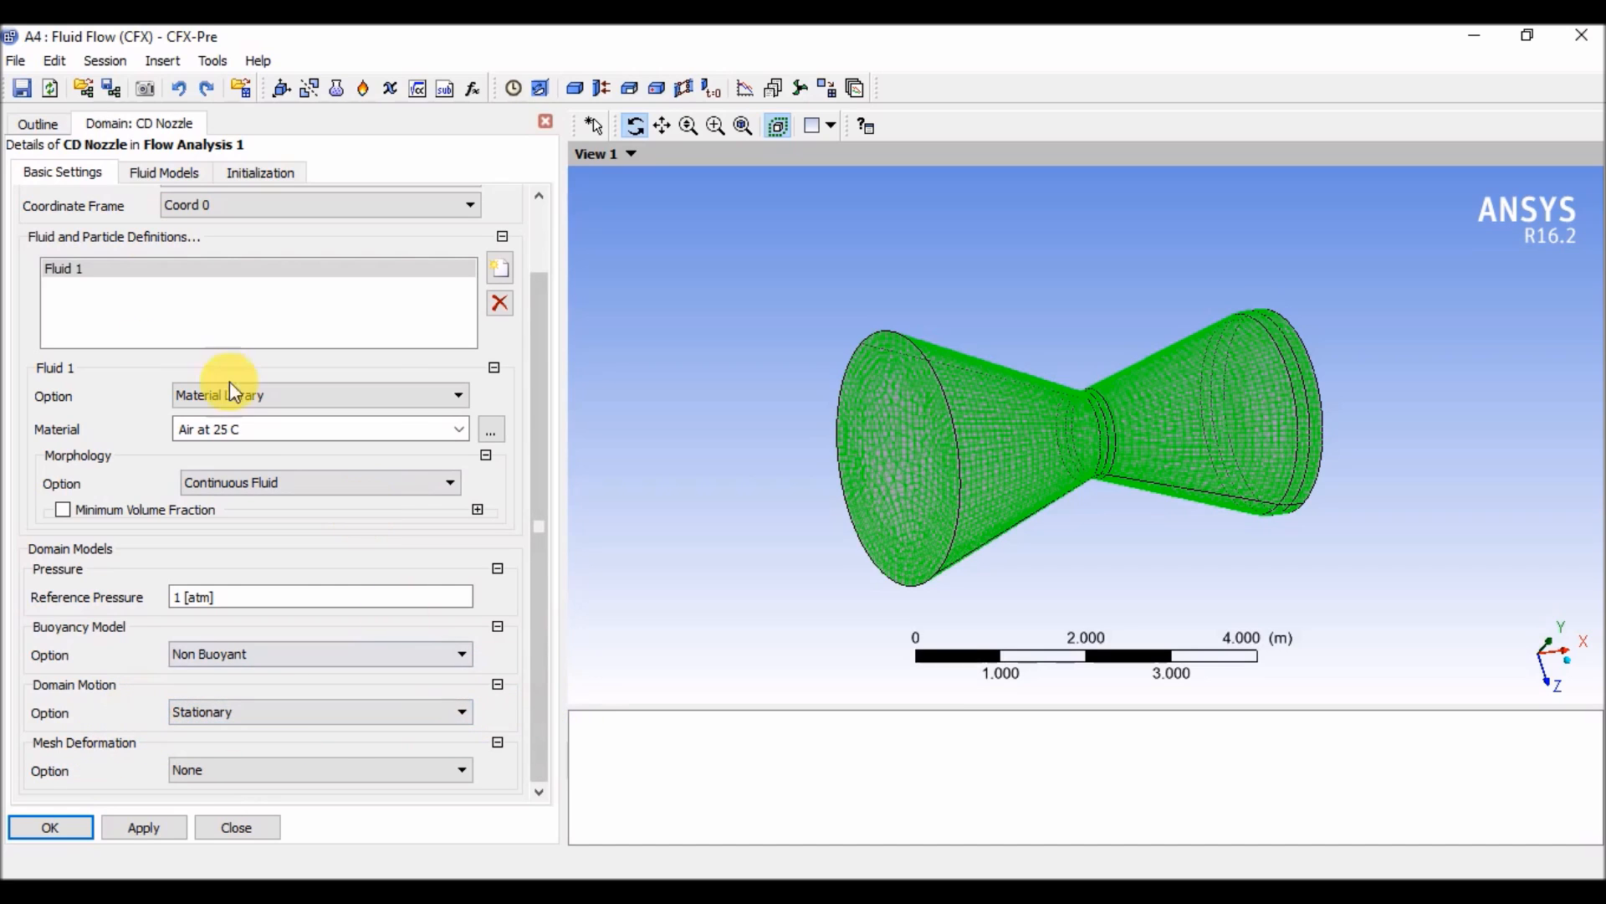
Choose Isothermal heat transfer and k-Epsilon turbulence for the CD Nozzle domain, and open its initialization settings
left_click(155, 178)
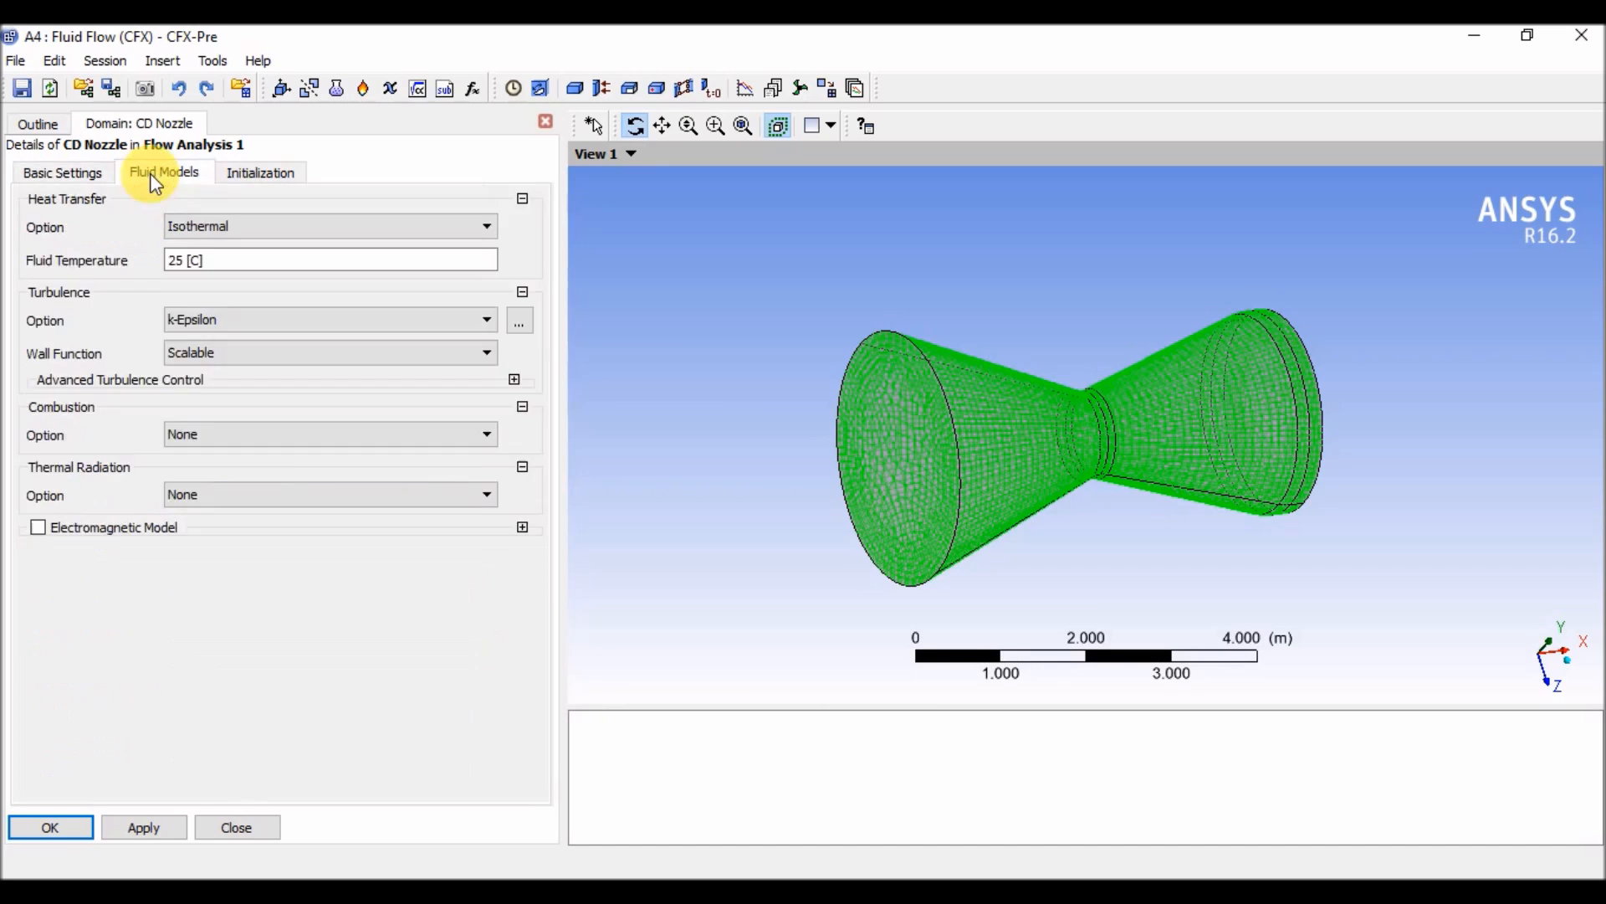
left_click(214, 223)
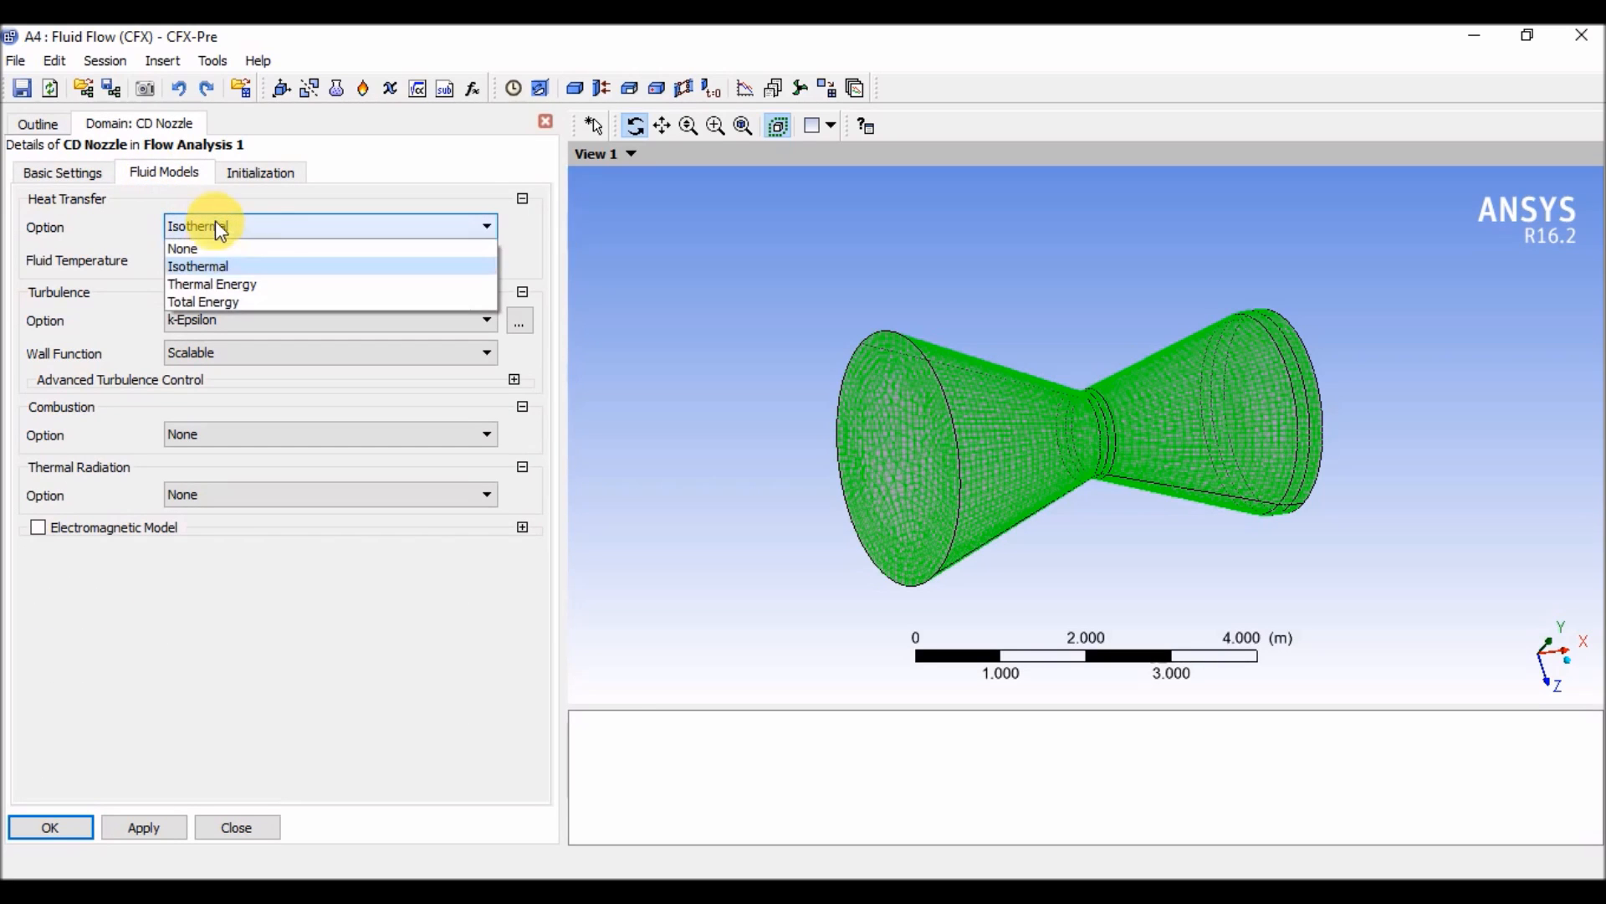
left_click(224, 263)
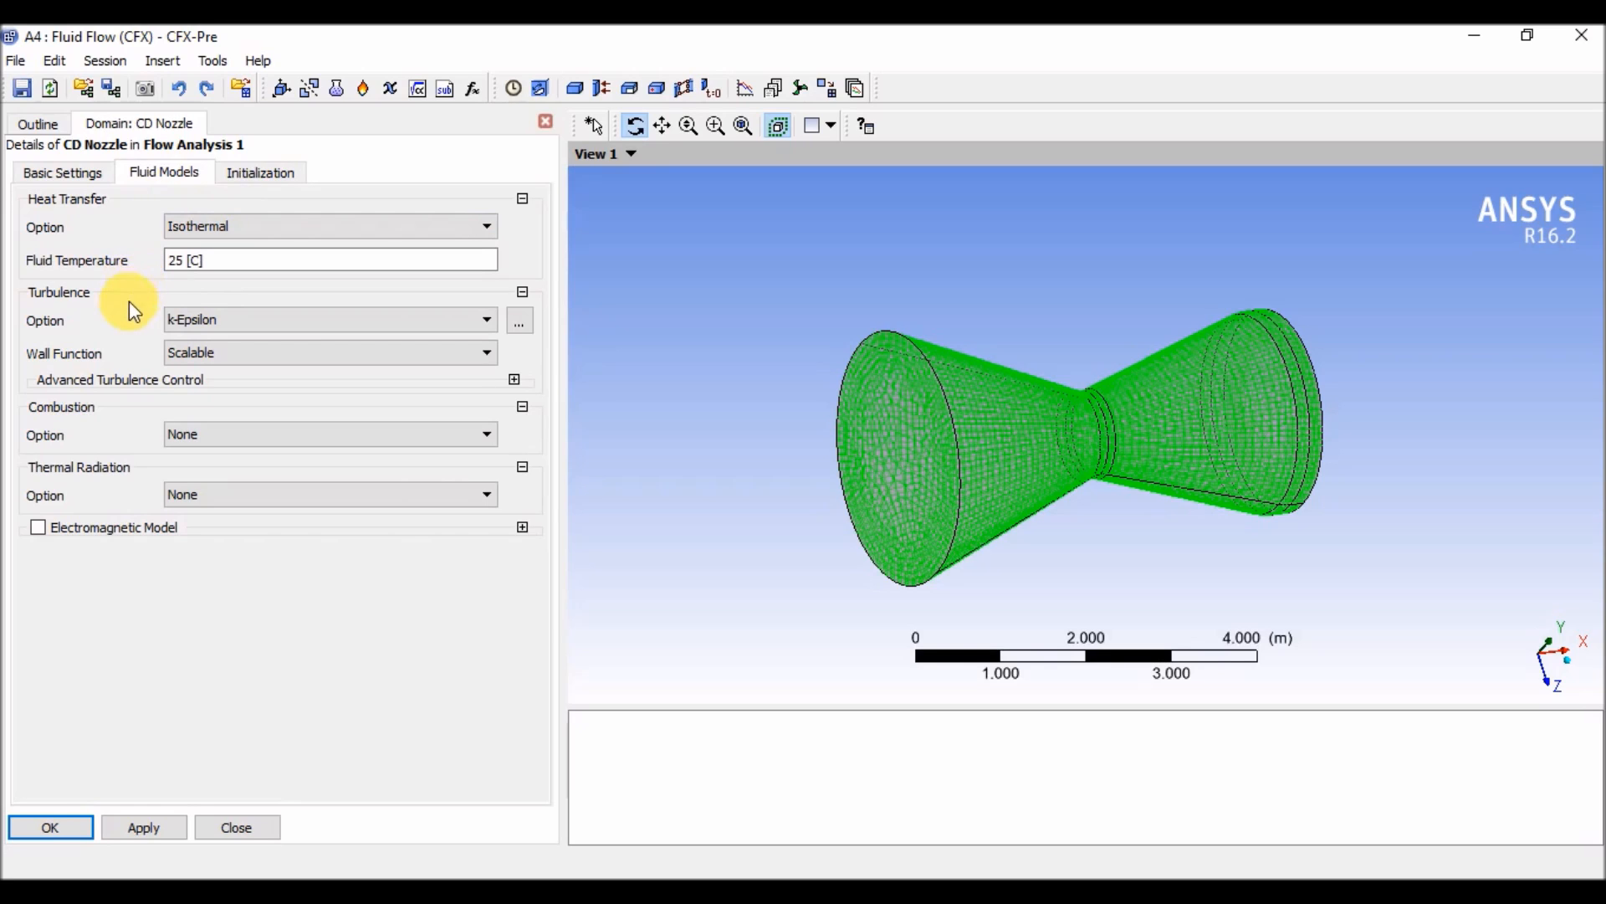
left_click(222, 322)
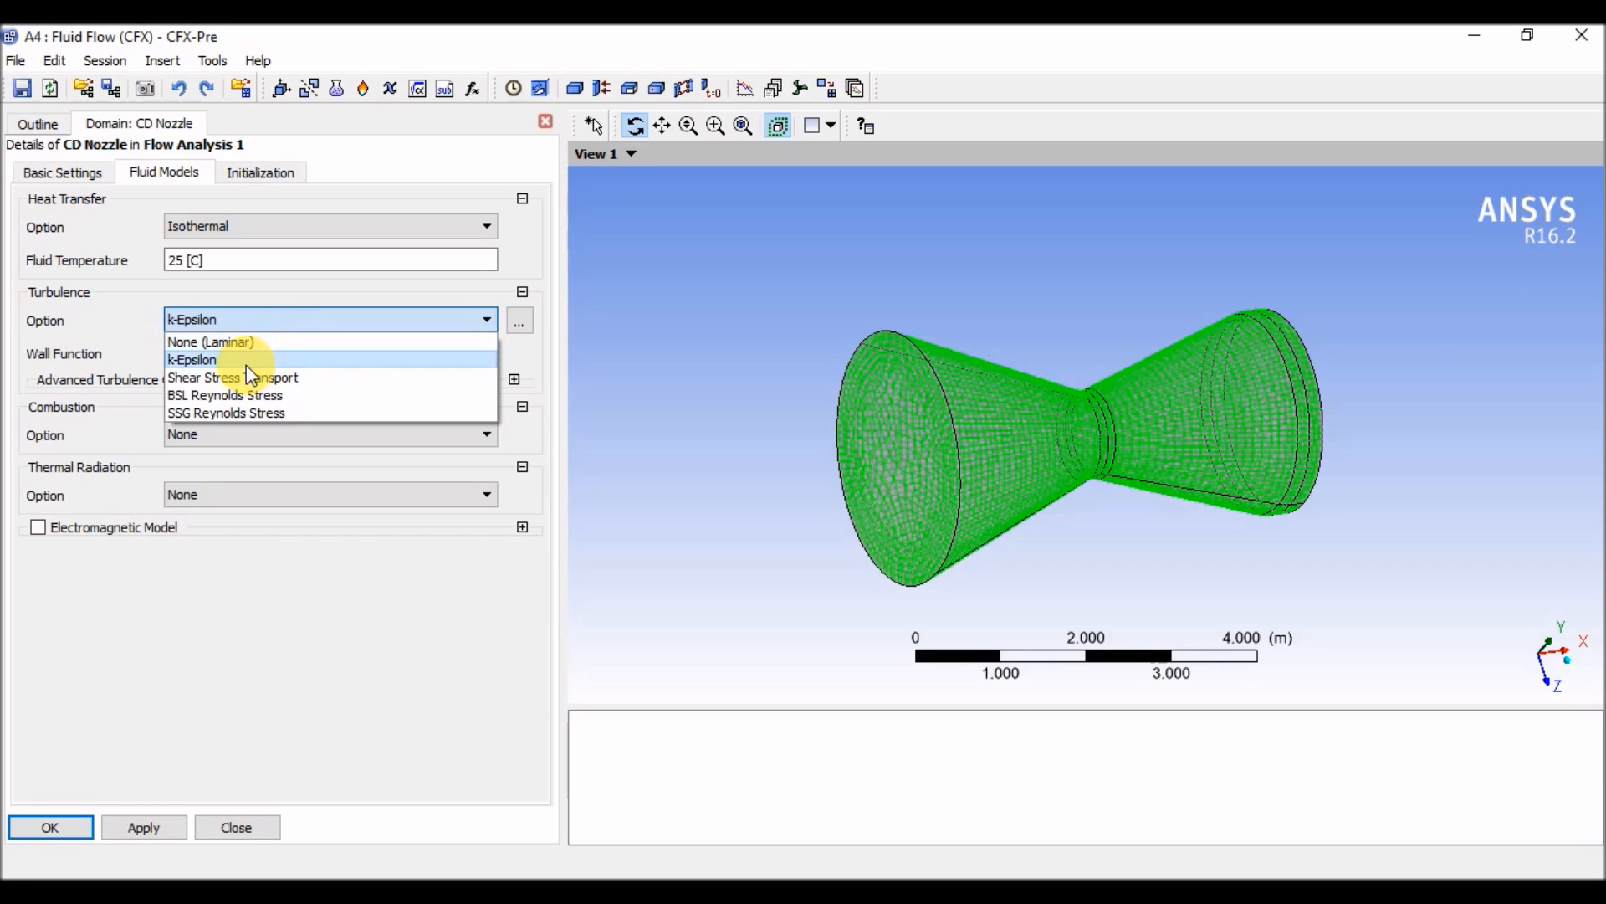
left_click(192, 363)
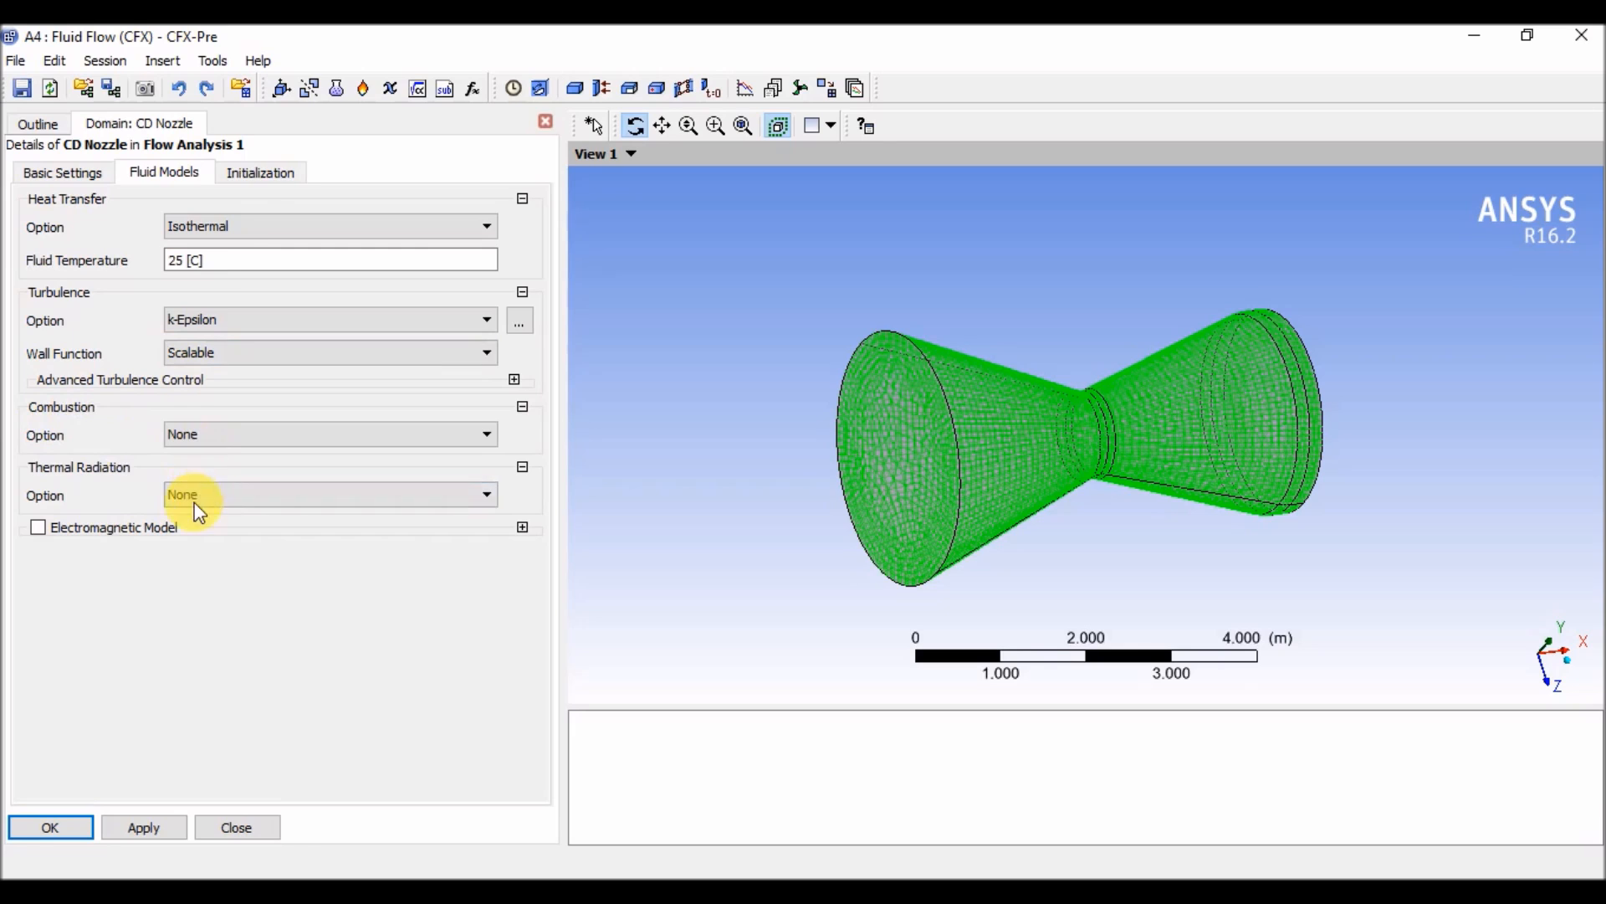
left_click(255, 172)
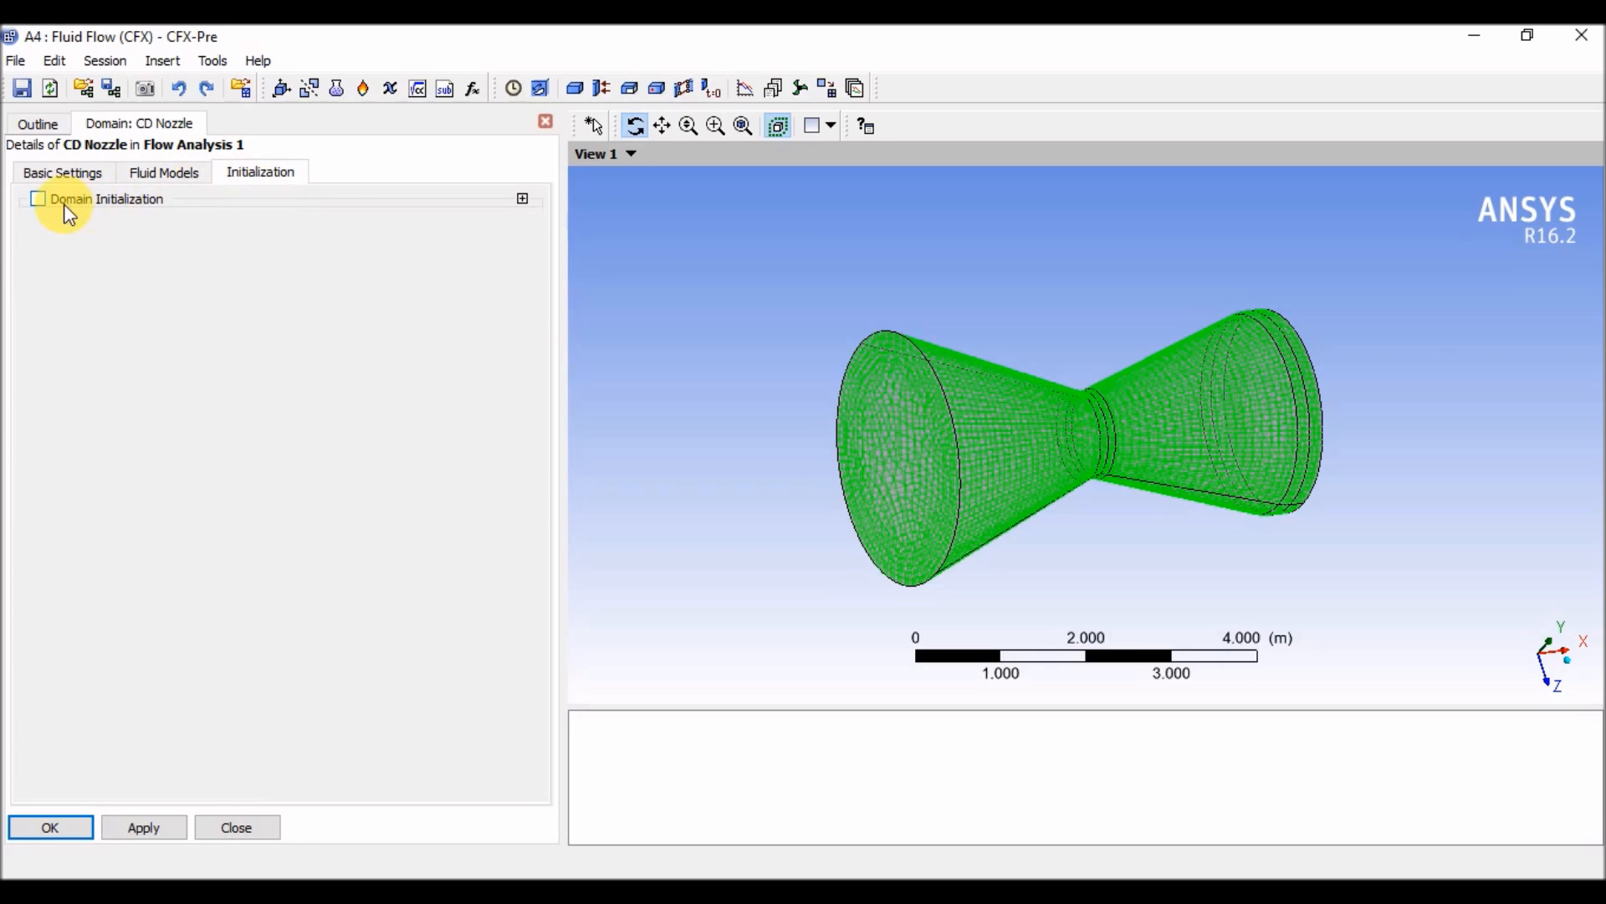
Enable Domain Initialization for the CD Nozzle domain, keeping its default initial conditions, and apply and accept the domain settings
left_click(38, 199)
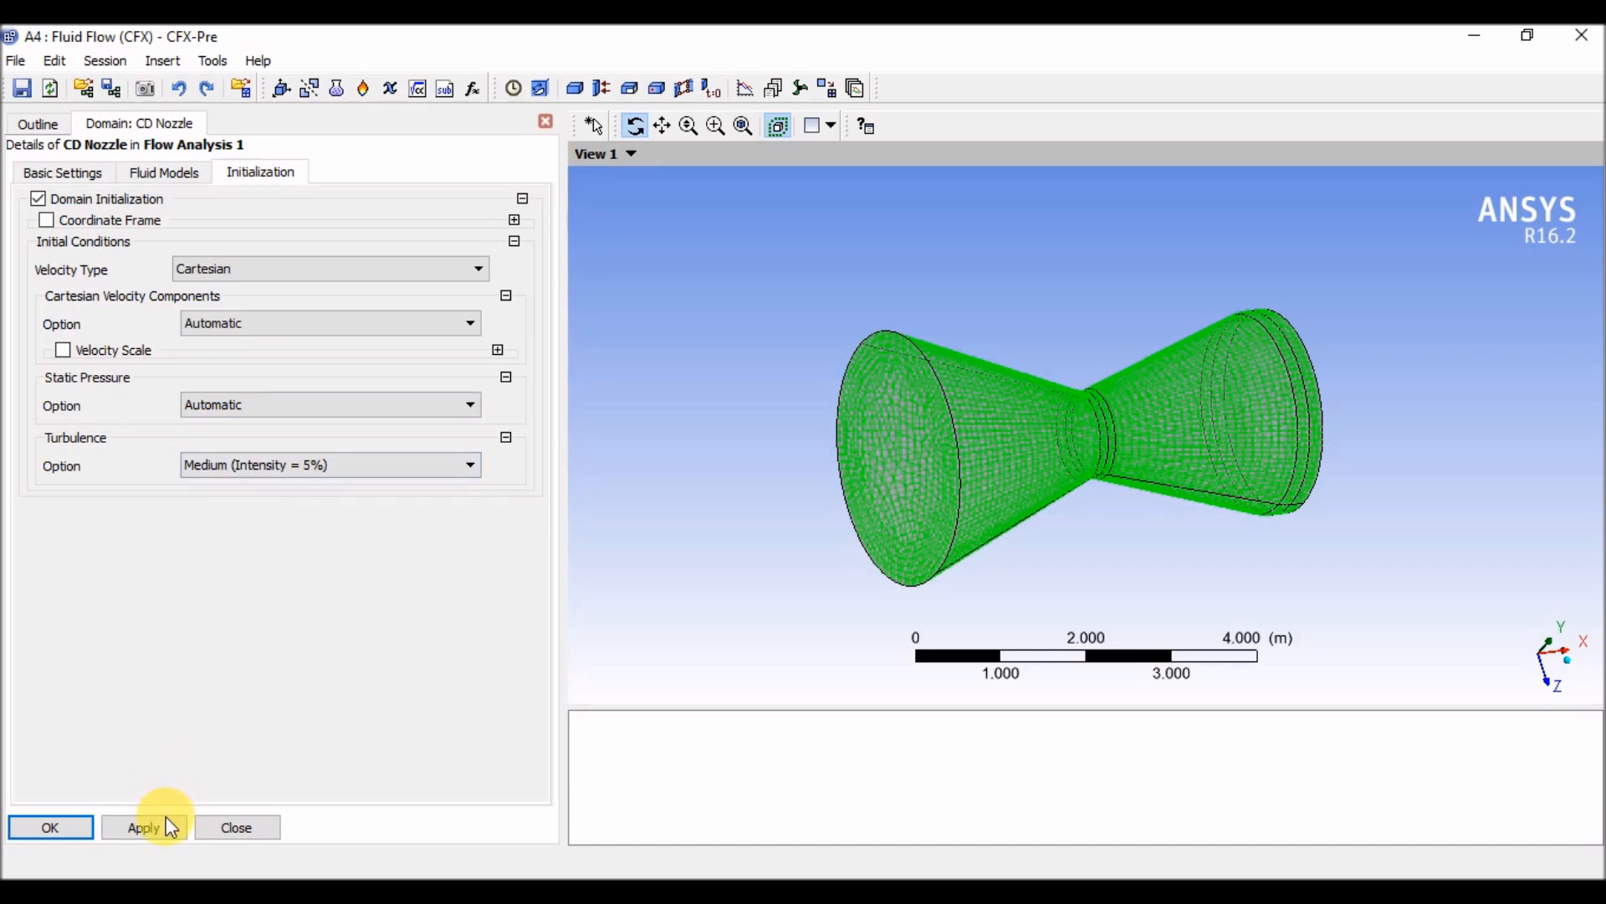
left_click(141, 829)
left_click(83, 832)
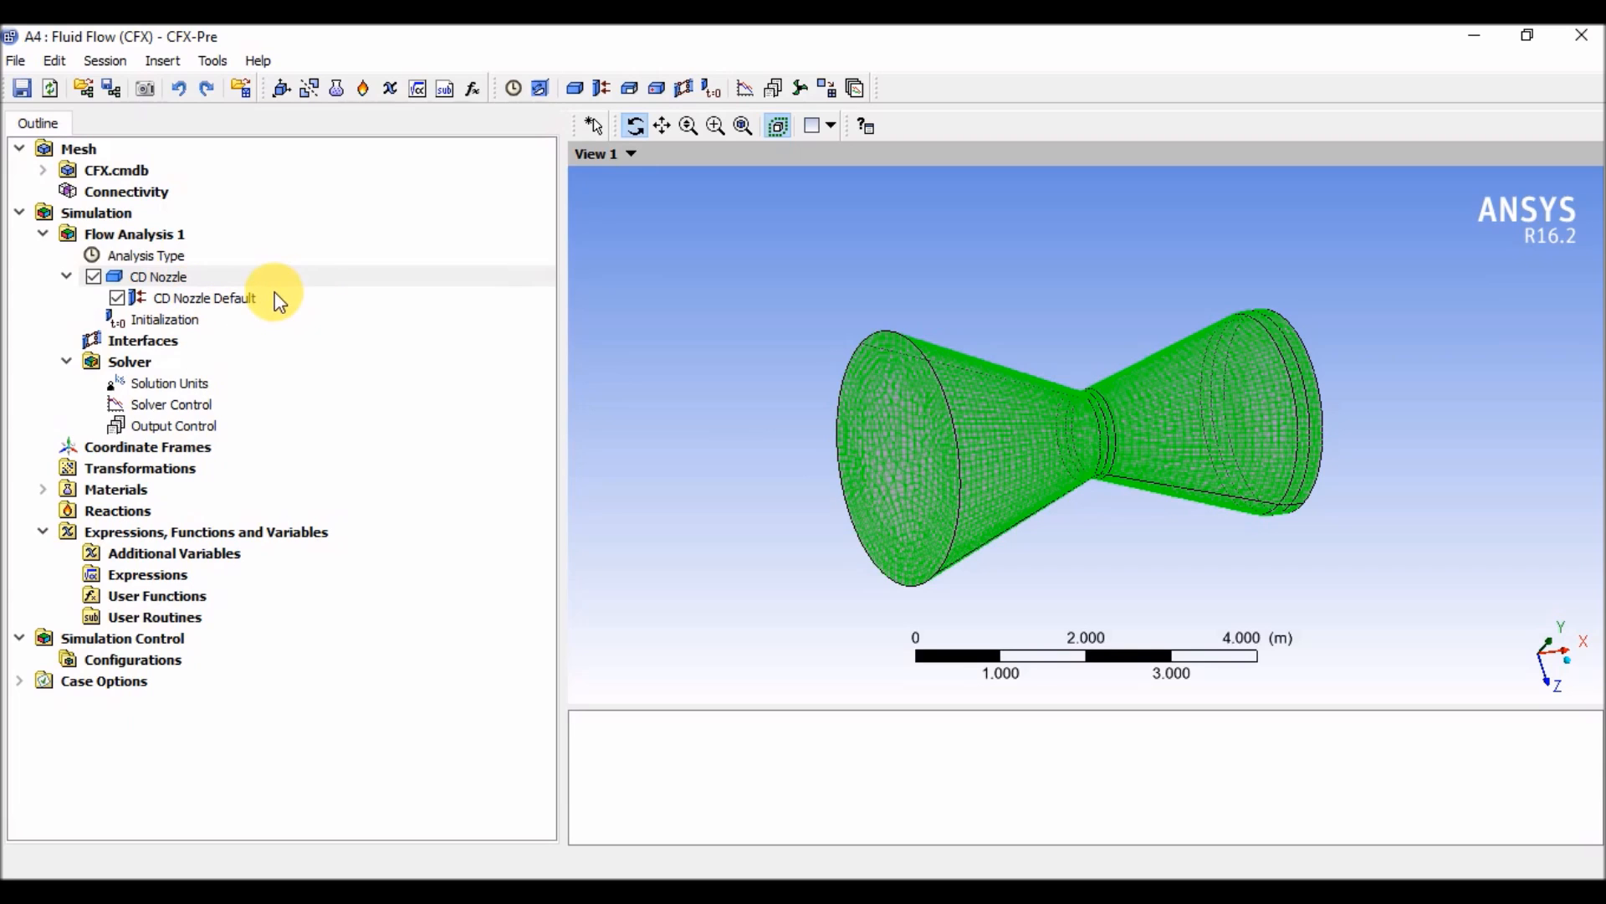
Insert a boundary named Inlet in the CD Nozzle domain, with boundary type Inlet and location Inlet
right_click(157, 282)
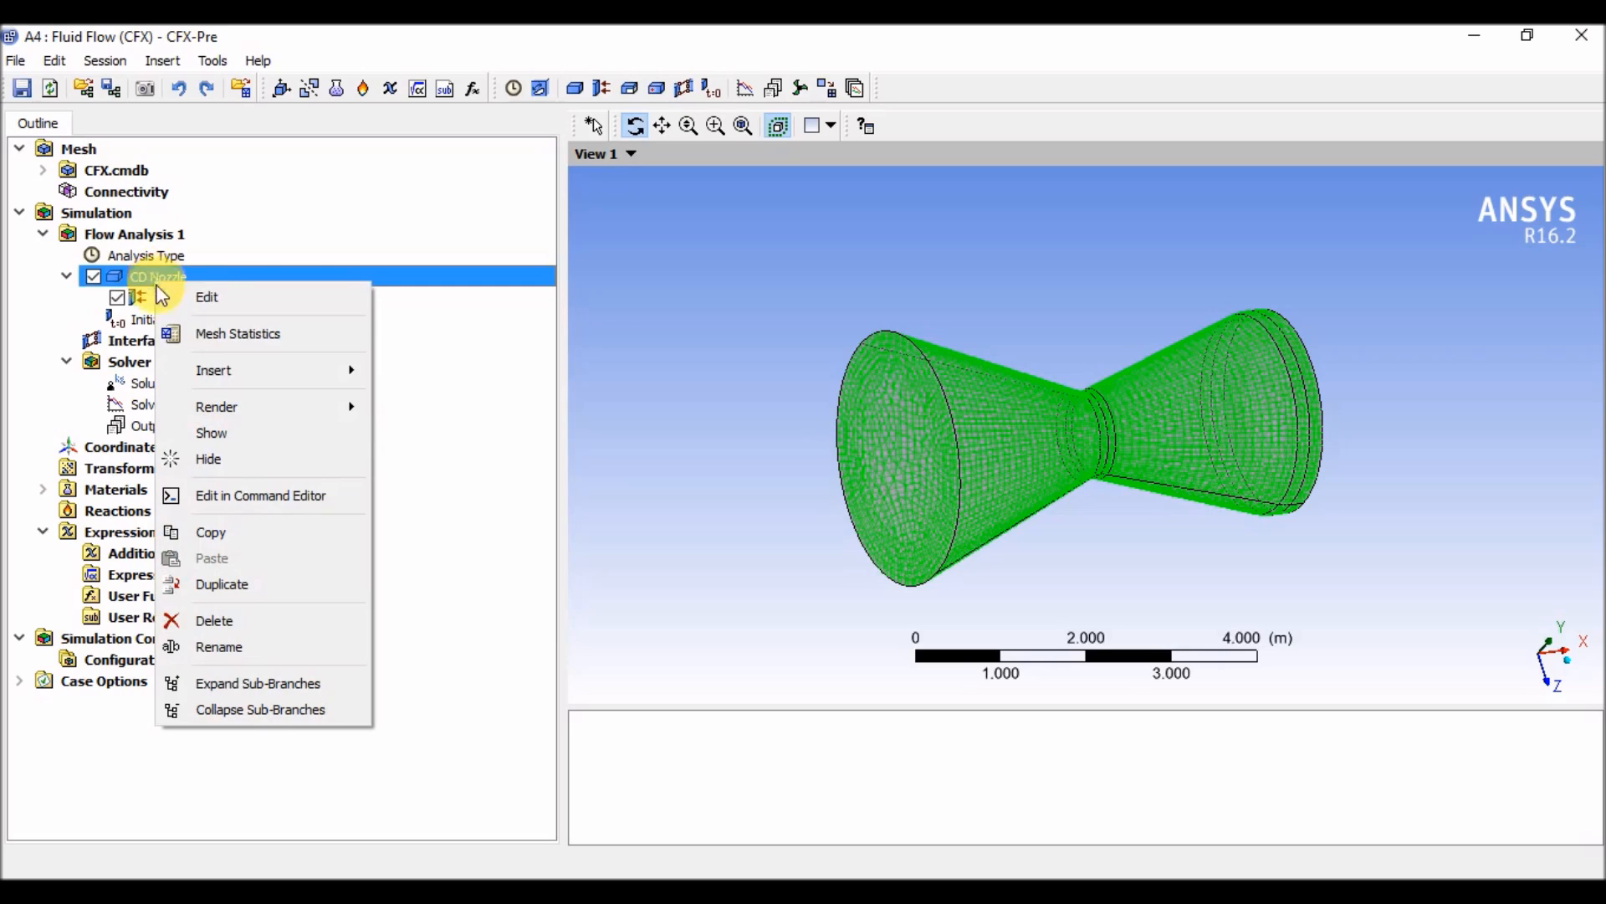
mouse_move(199, 373)
left_click(394, 373)
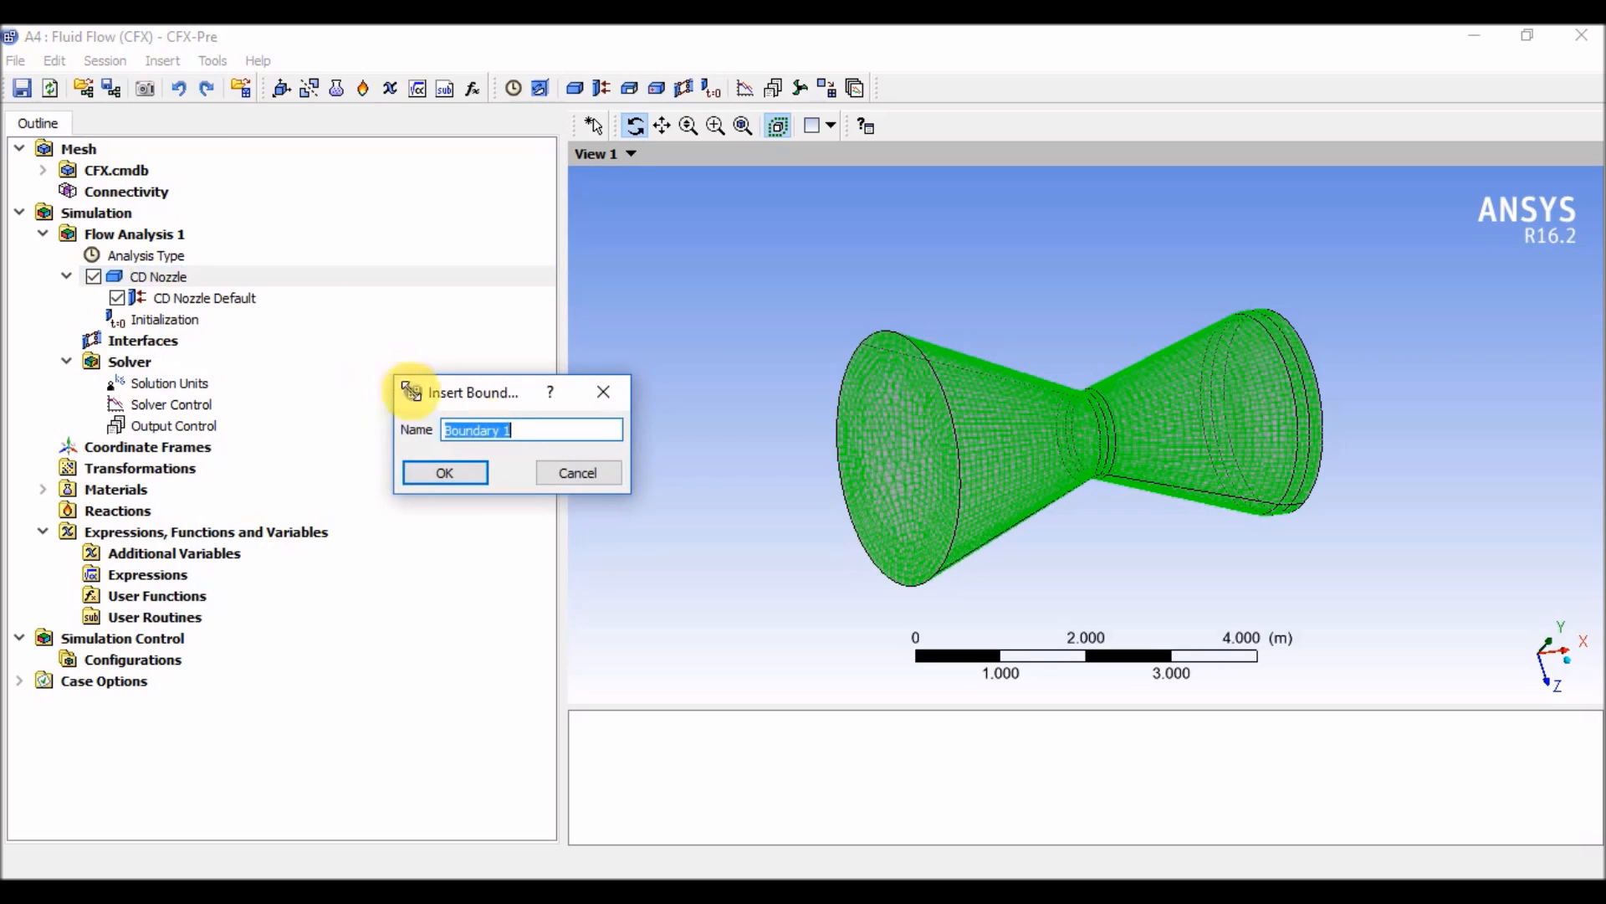
type("Inlet")
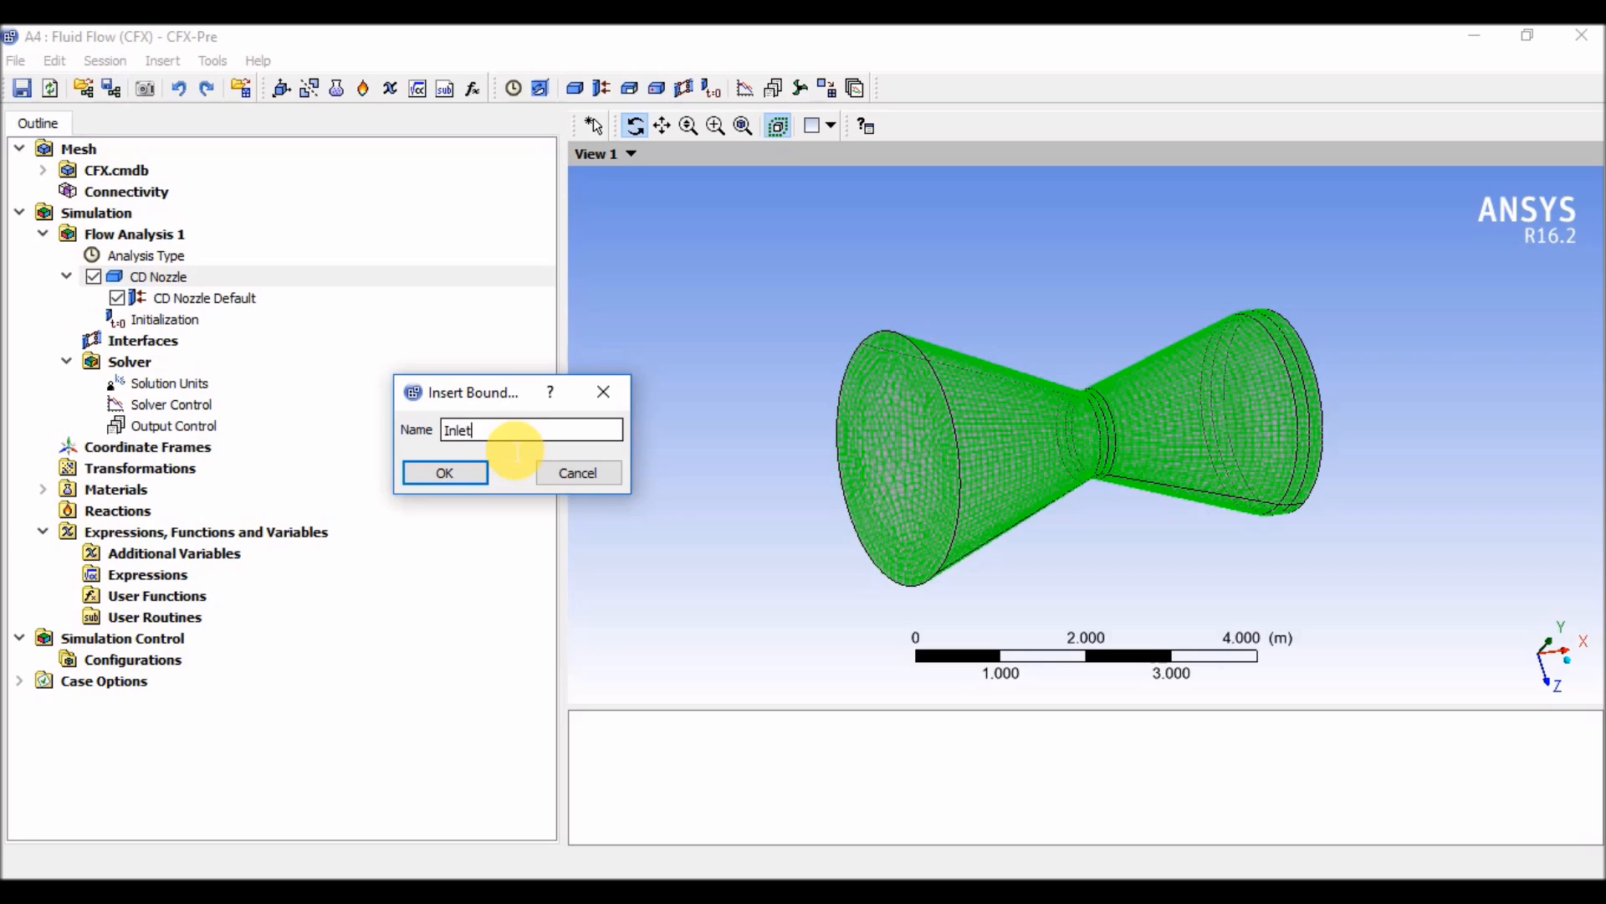
key("Return")
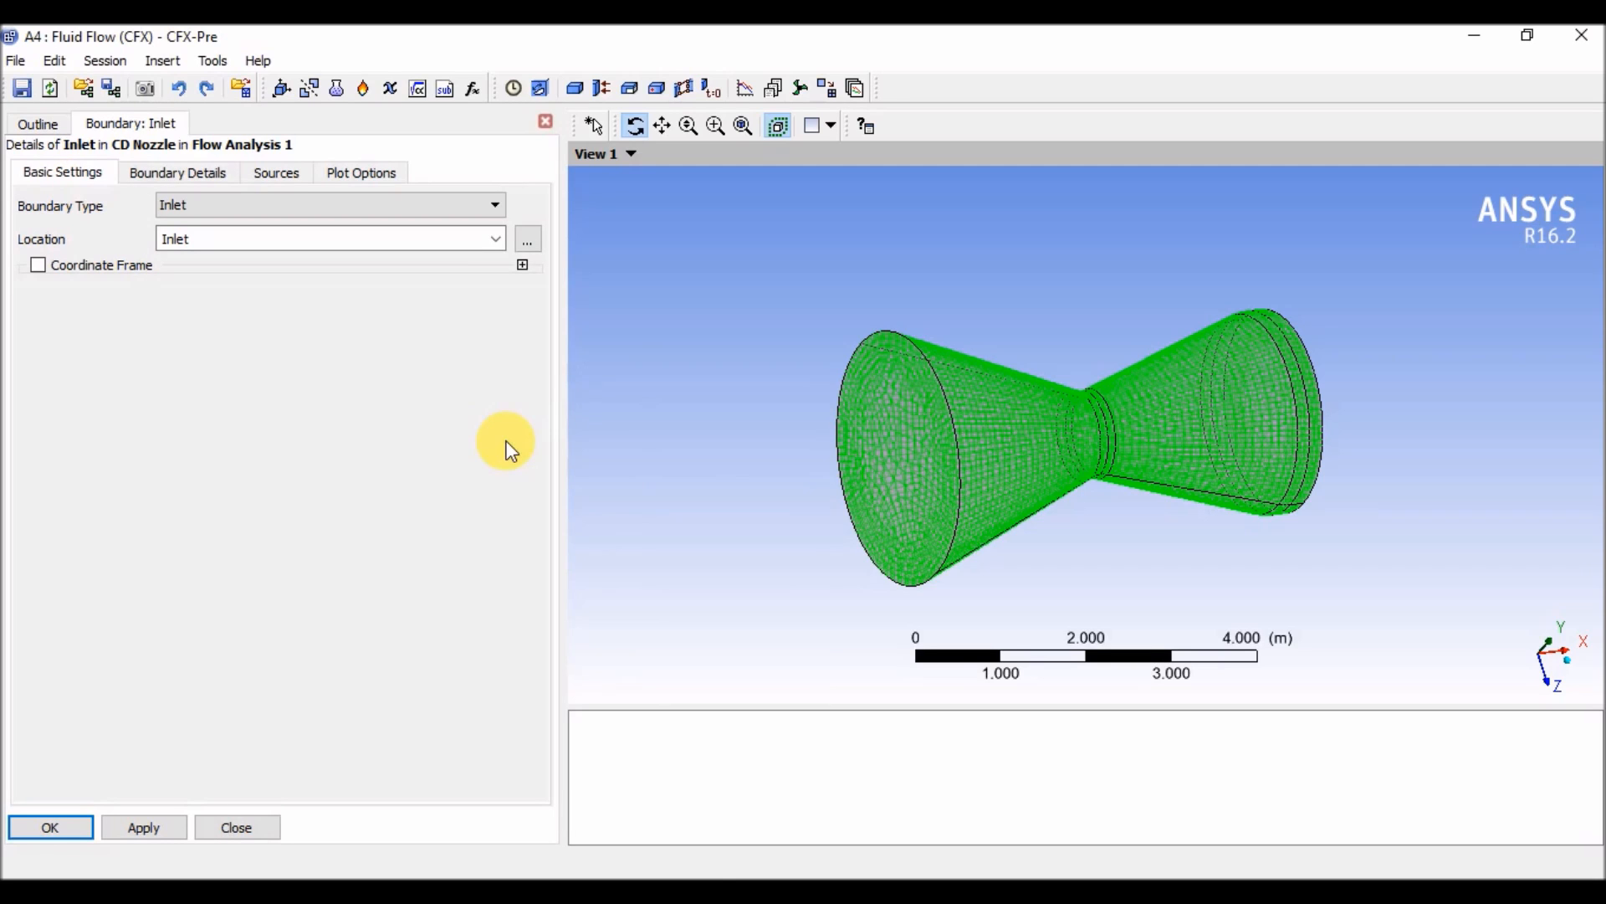
left_click(496, 240)
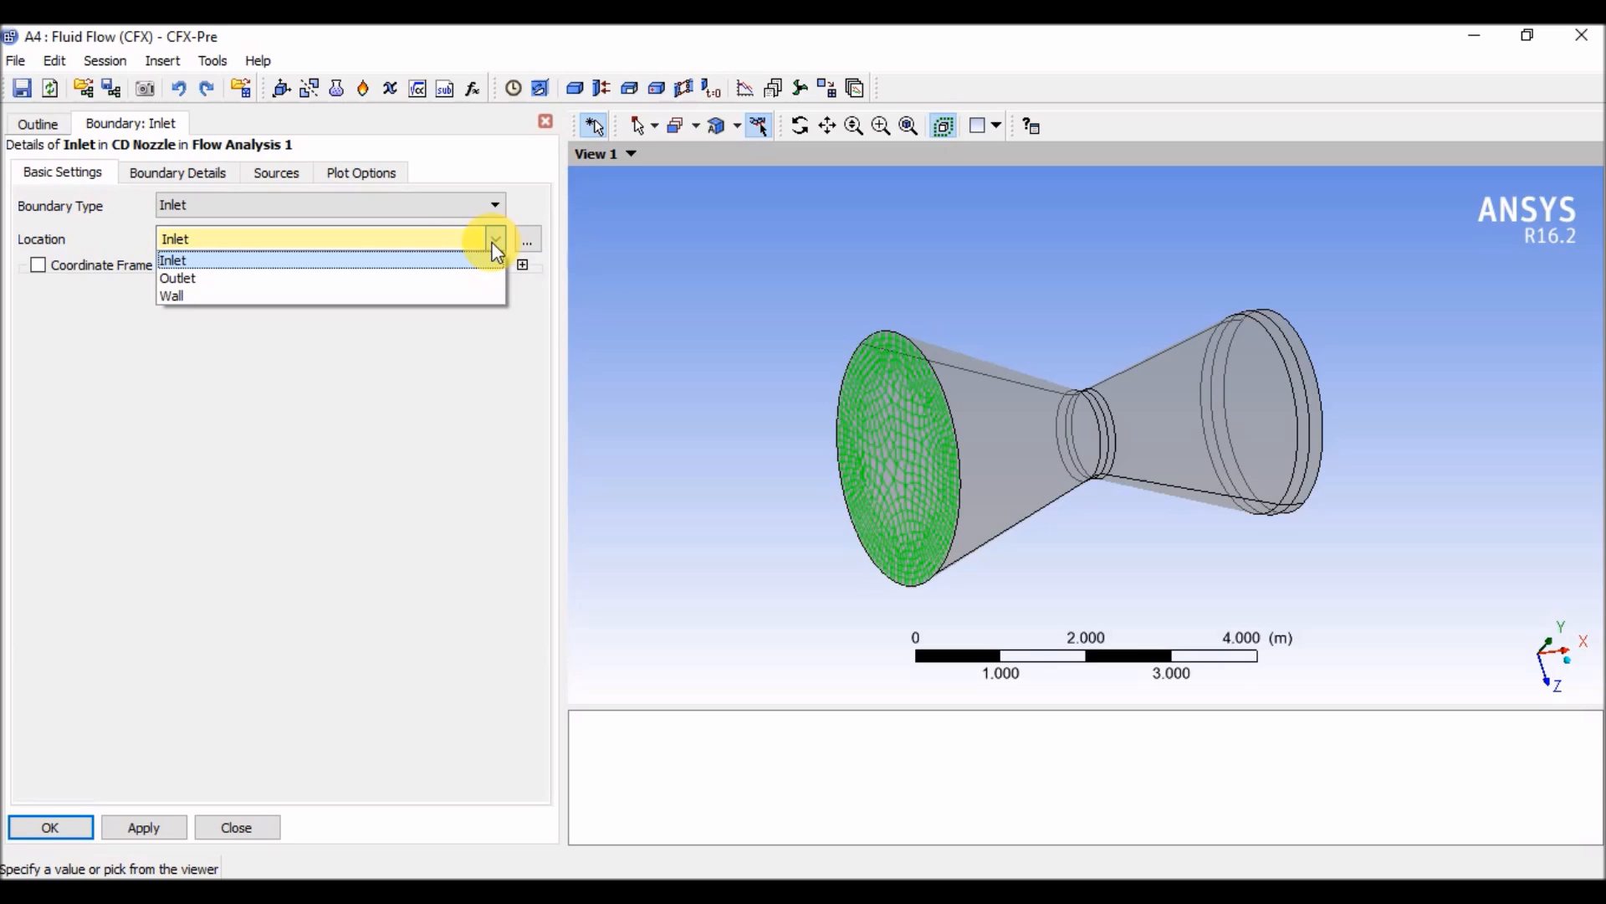
left_click(496, 246)
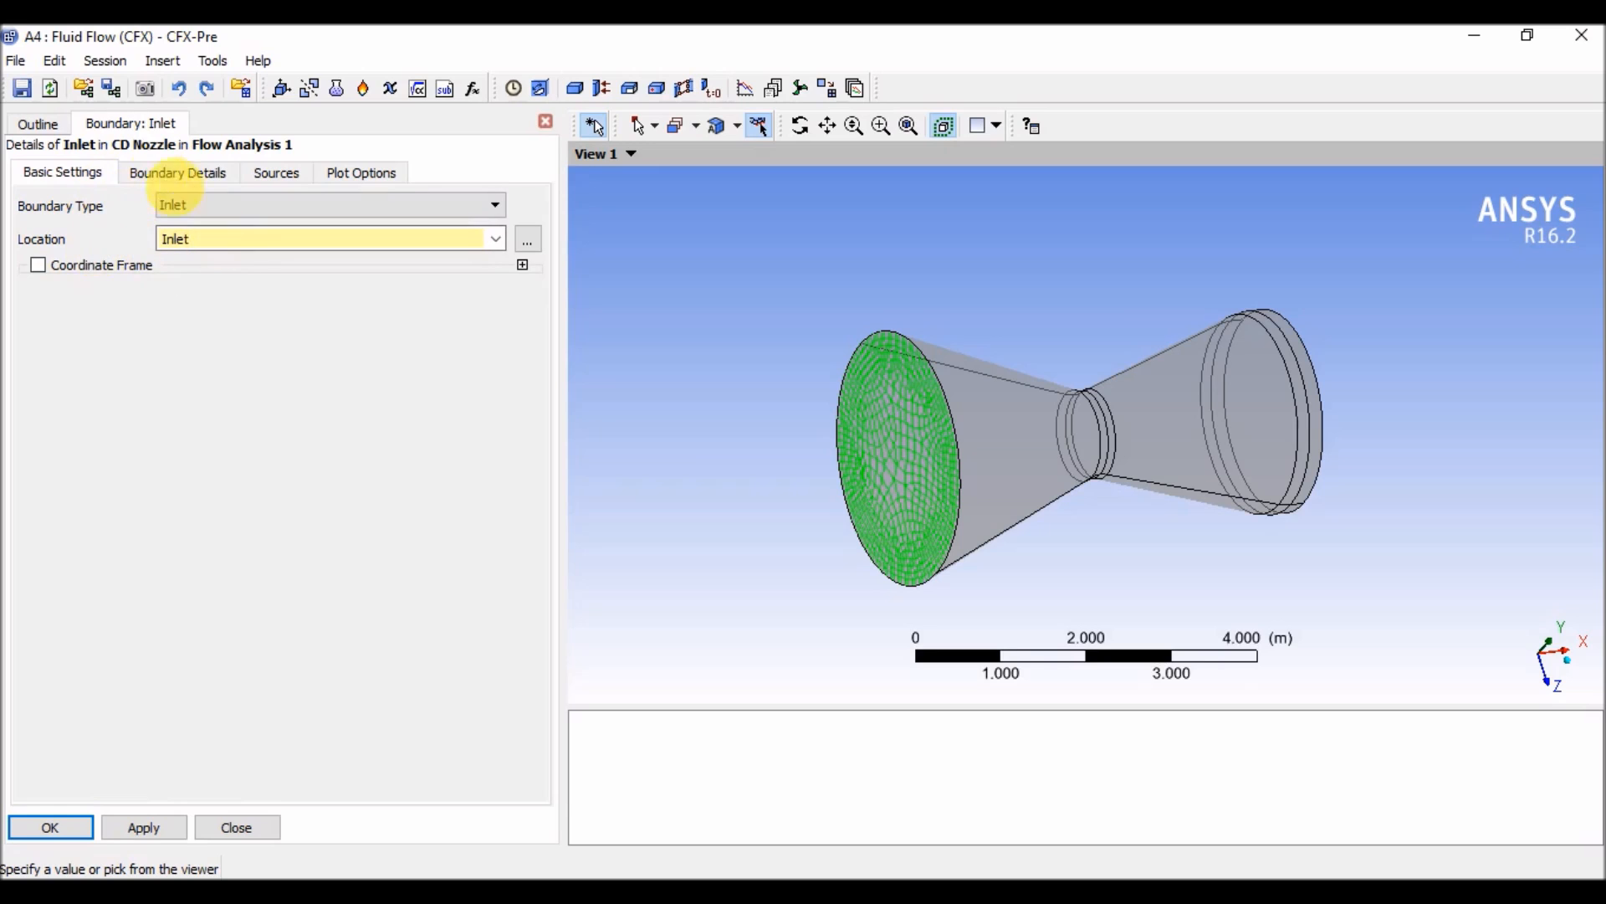
Define the inlet as Subsonic with Total Pressure (stable) and a relative pressure of 3e5 Pa
left_click(158, 173)
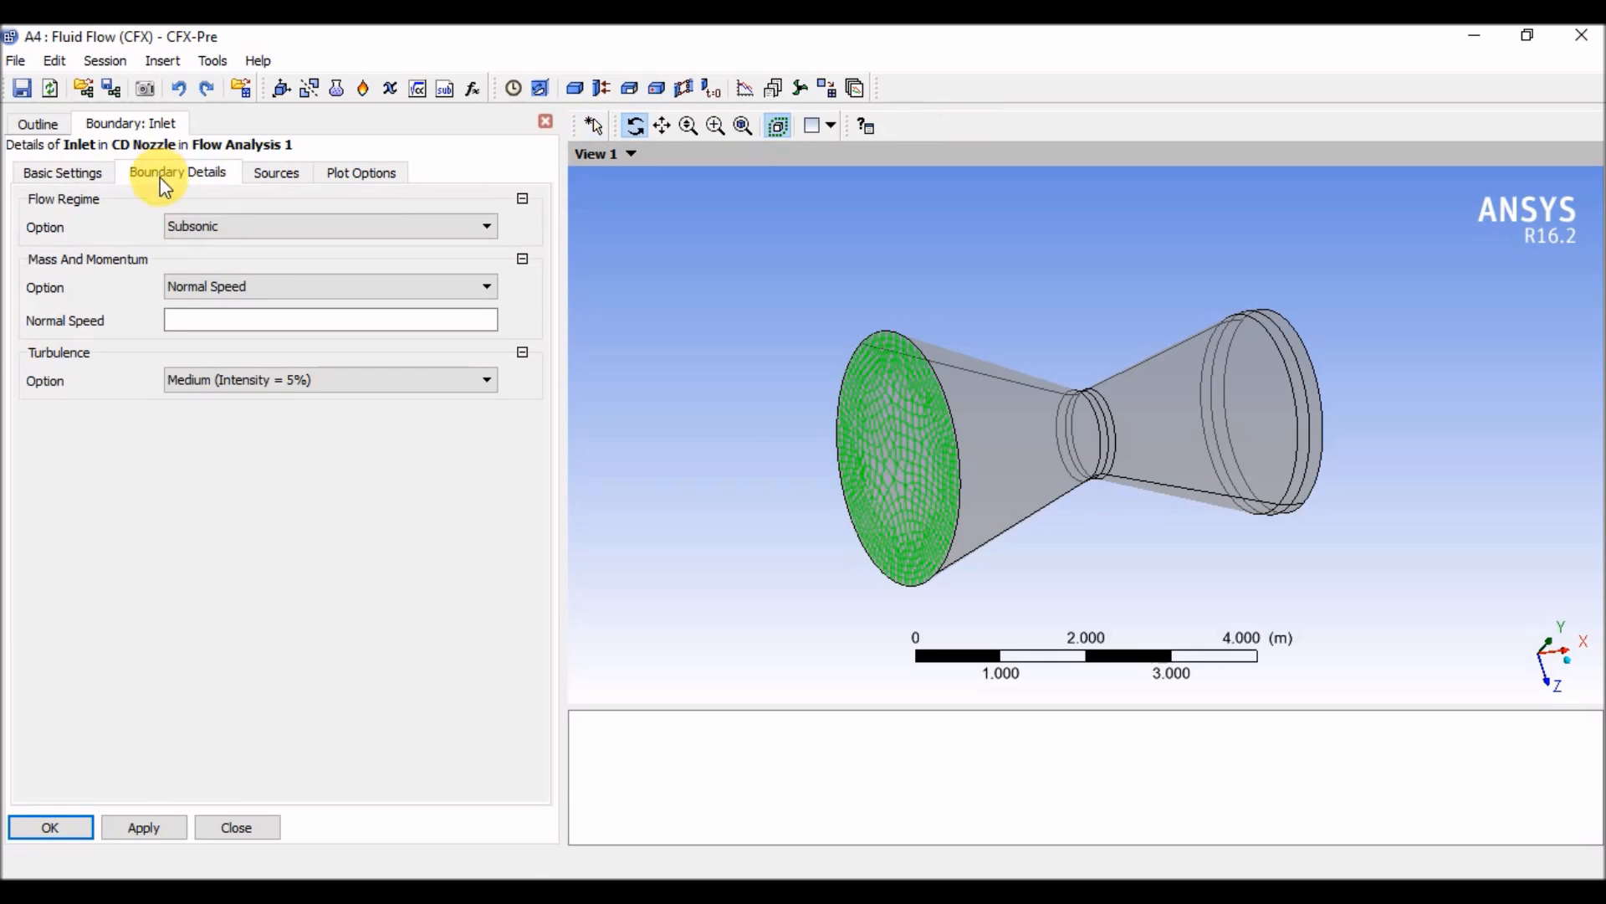
left_click(269, 236)
left_click(267, 234)
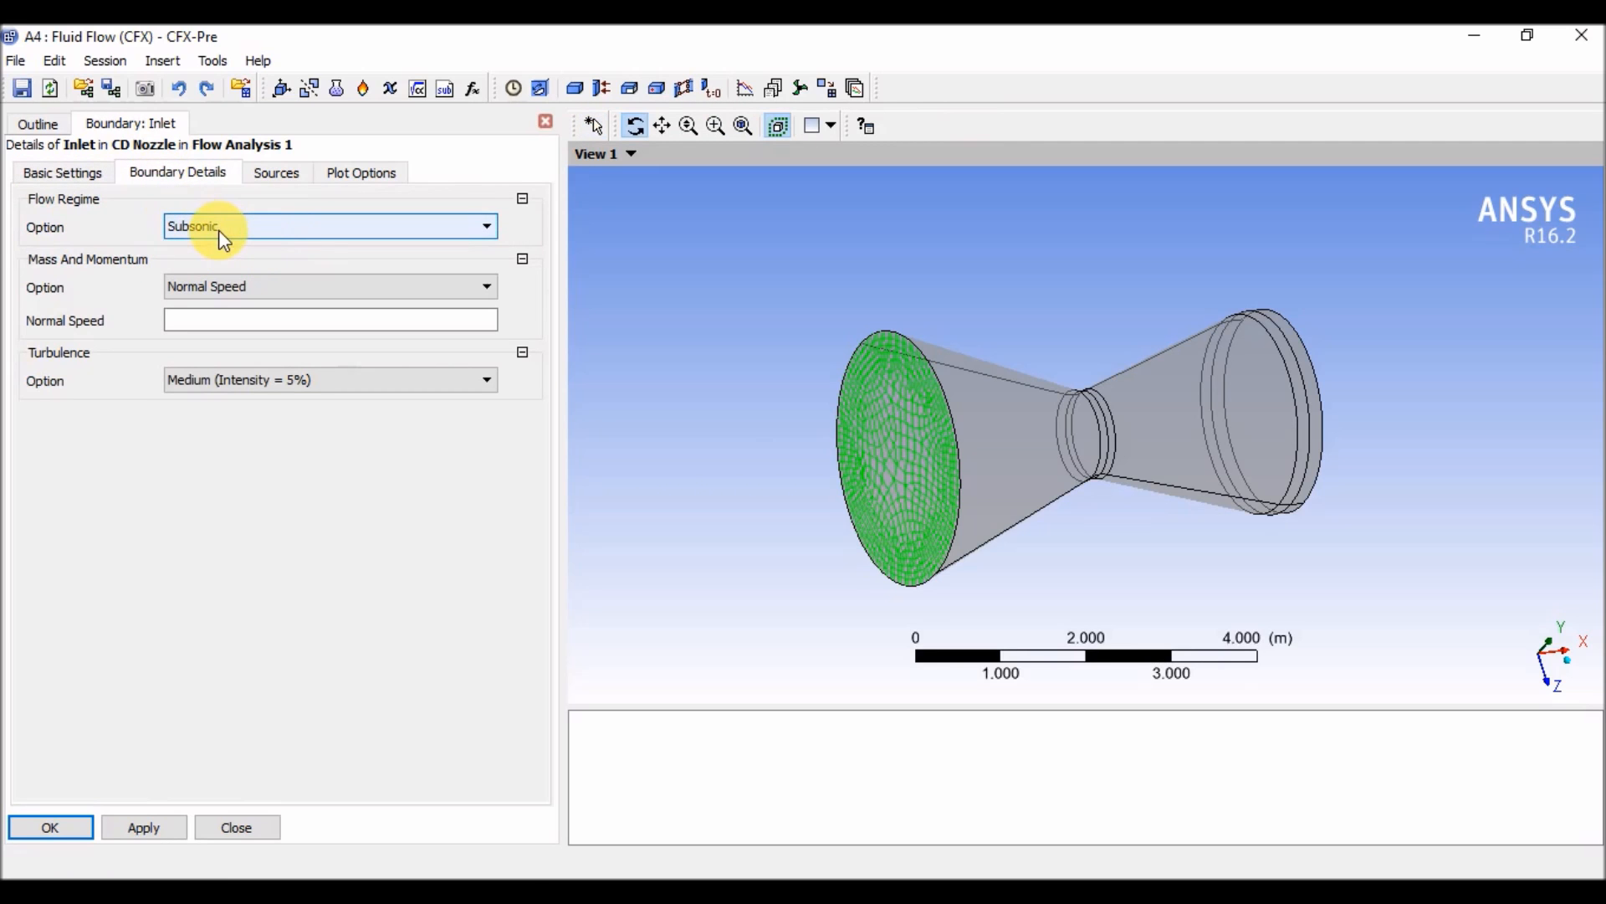
left_click(269, 289)
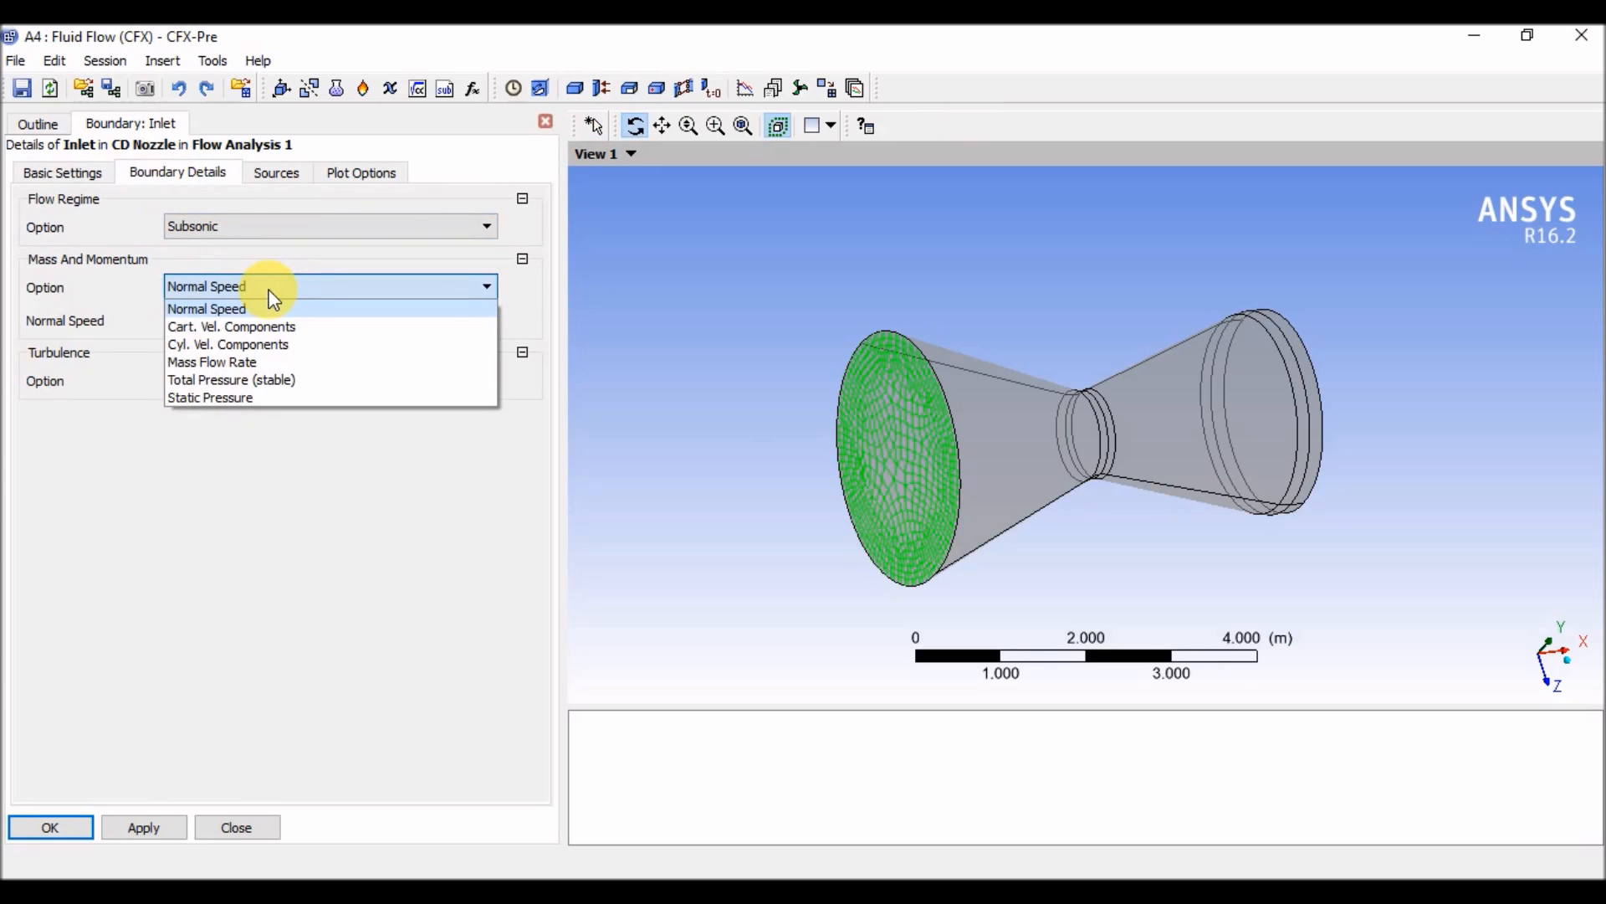
left_click(272, 379)
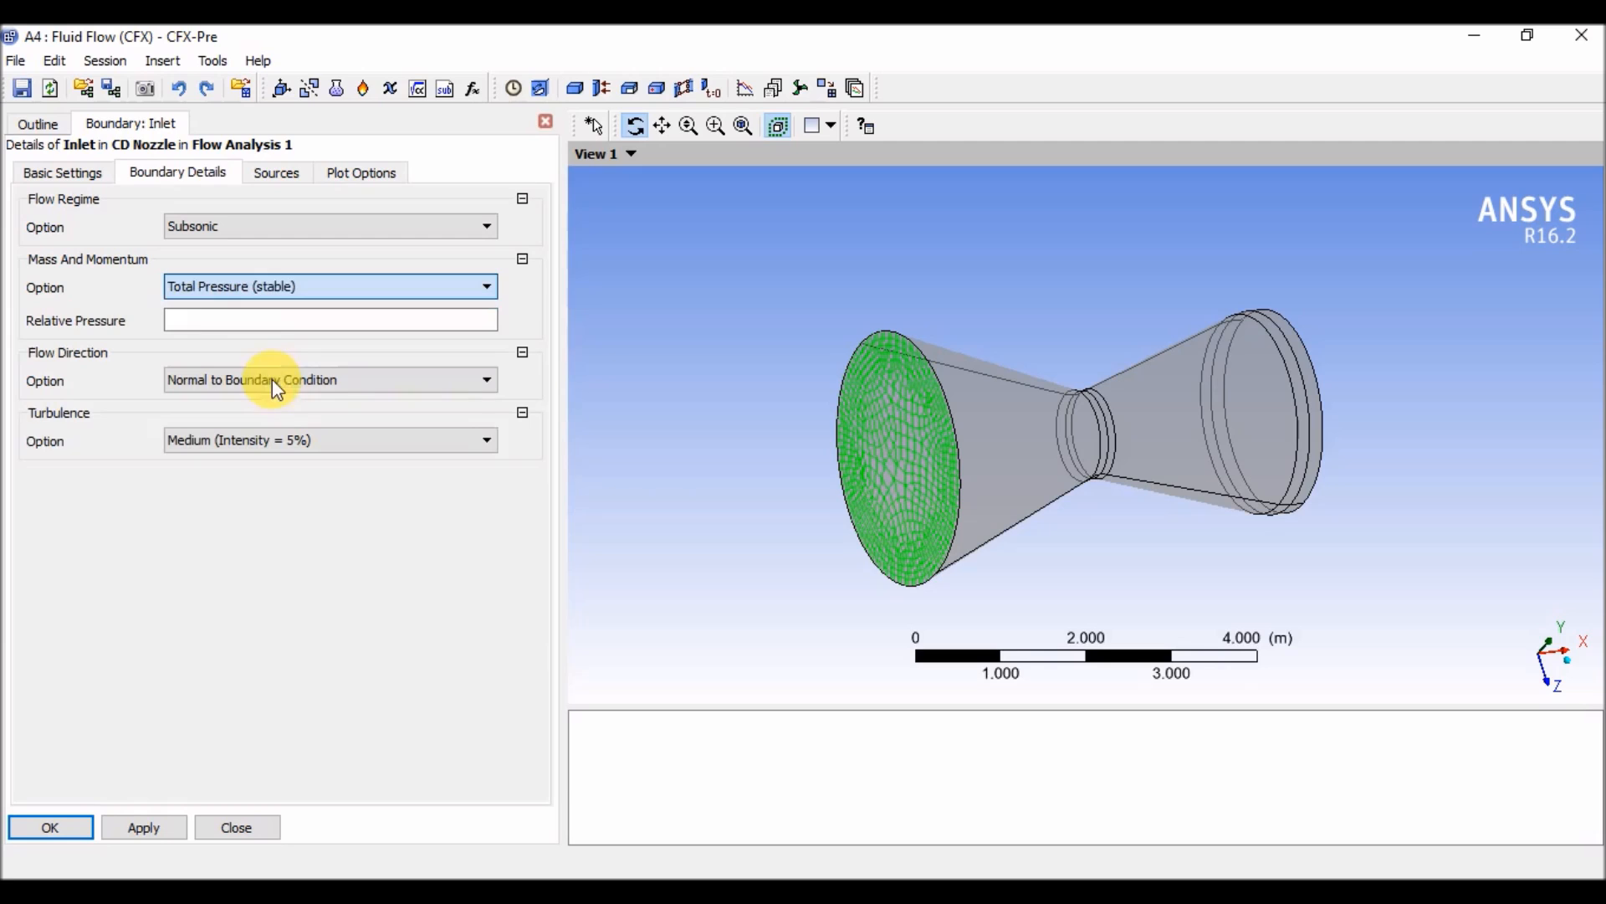
left_click(259, 321)
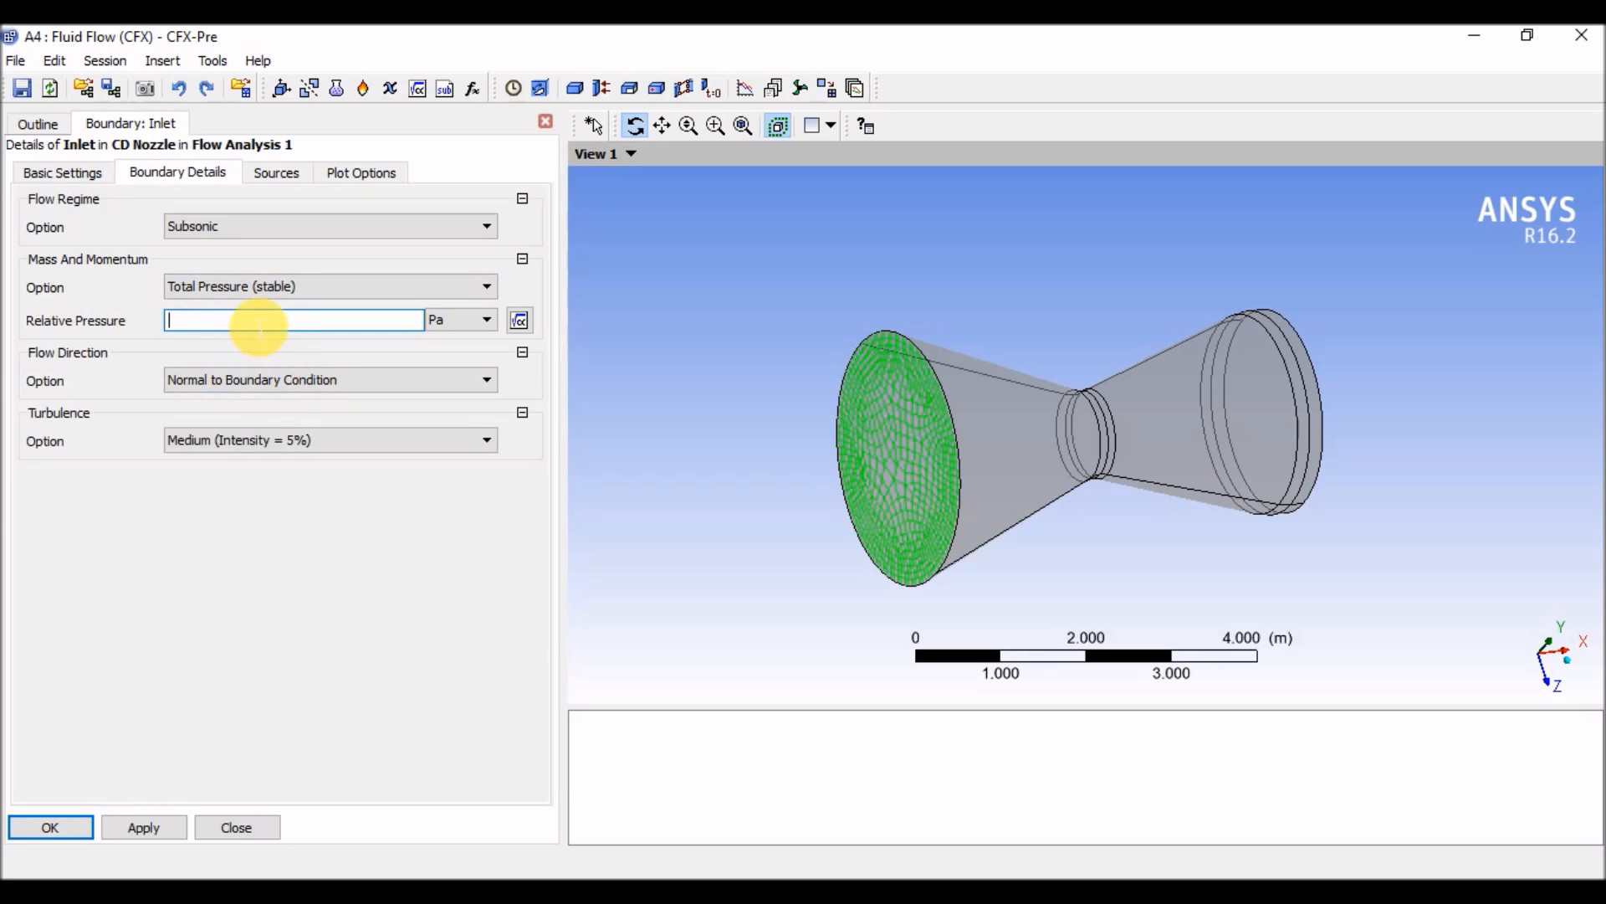
type("3")
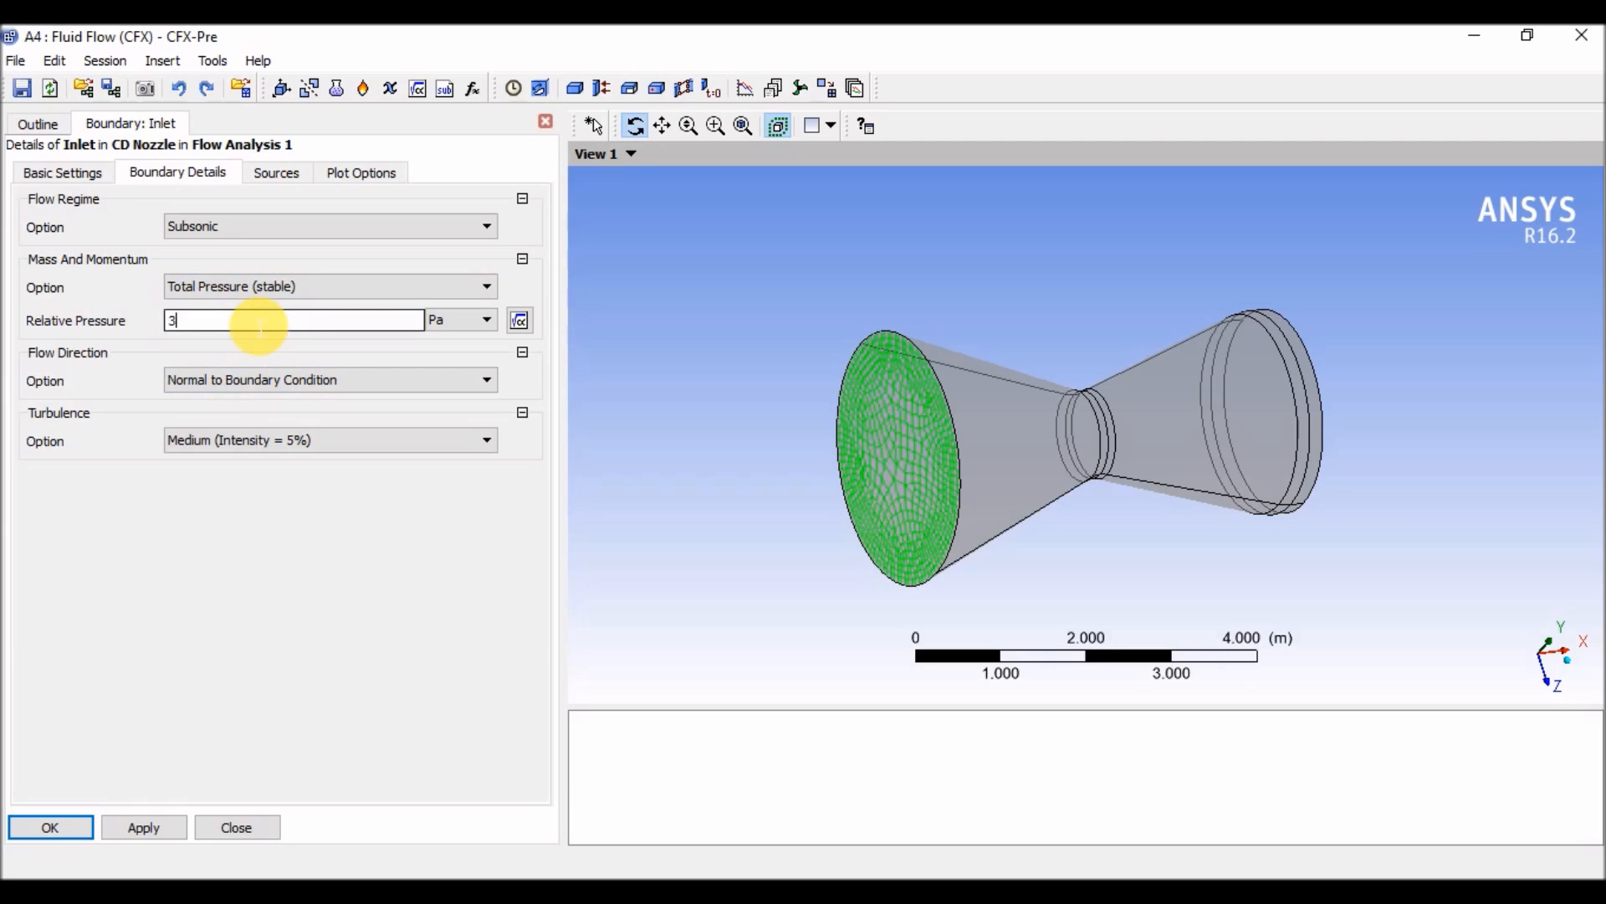
type("e5")
left_click(249, 504)
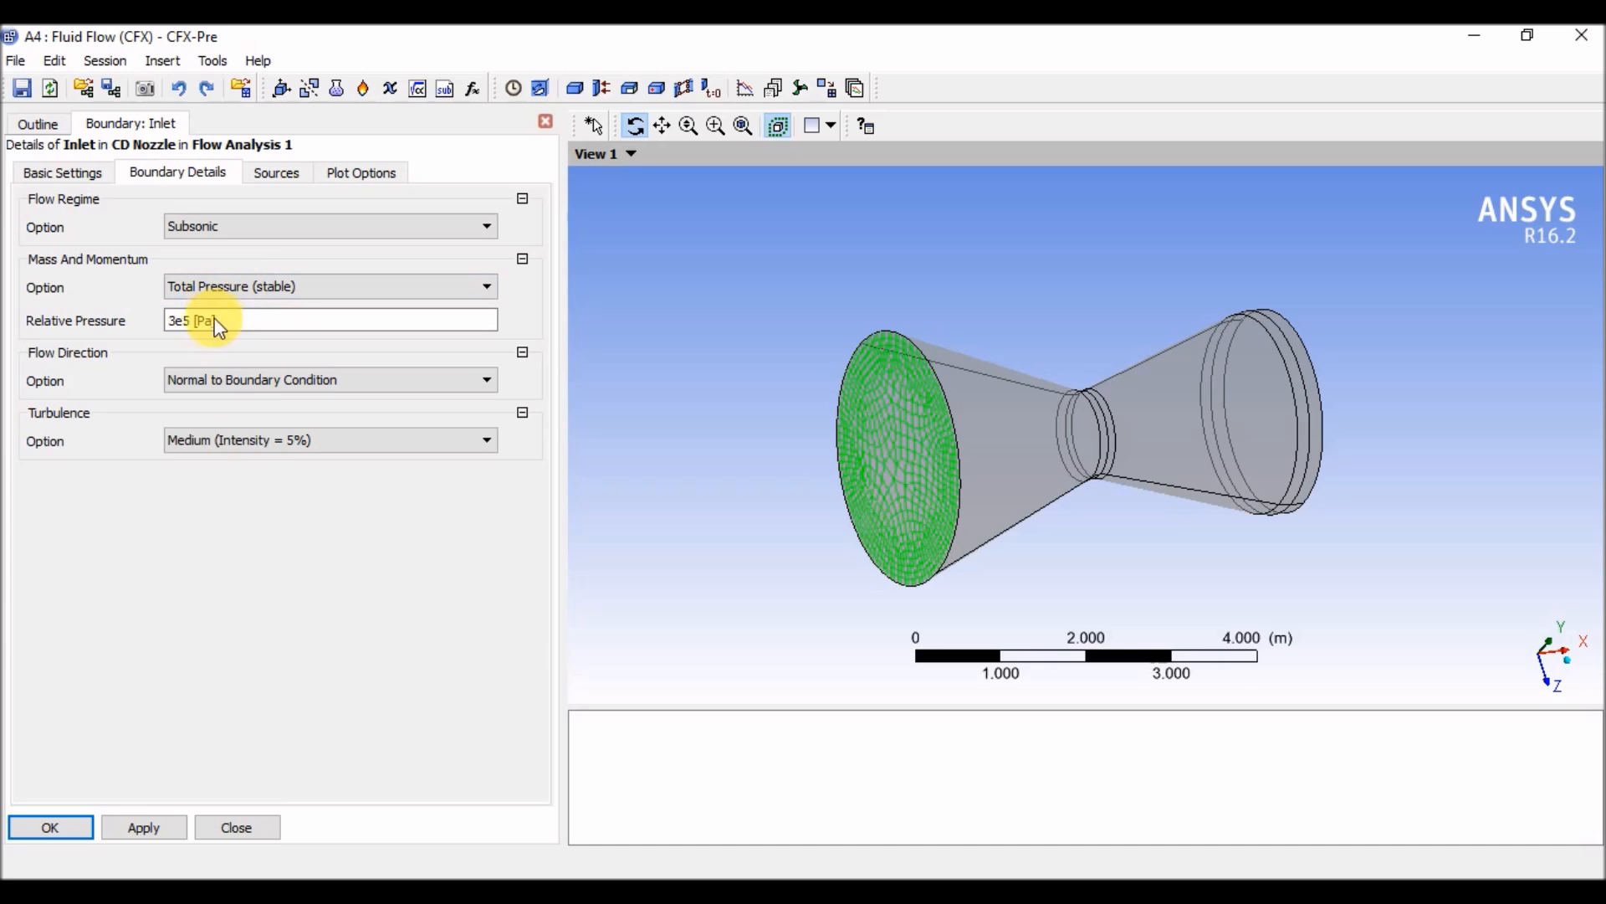
Enable Boundary Source and Sources for the inlet without a boundary contour, and apply and accept the boundary
left_click(266, 176)
left_click(127, 200)
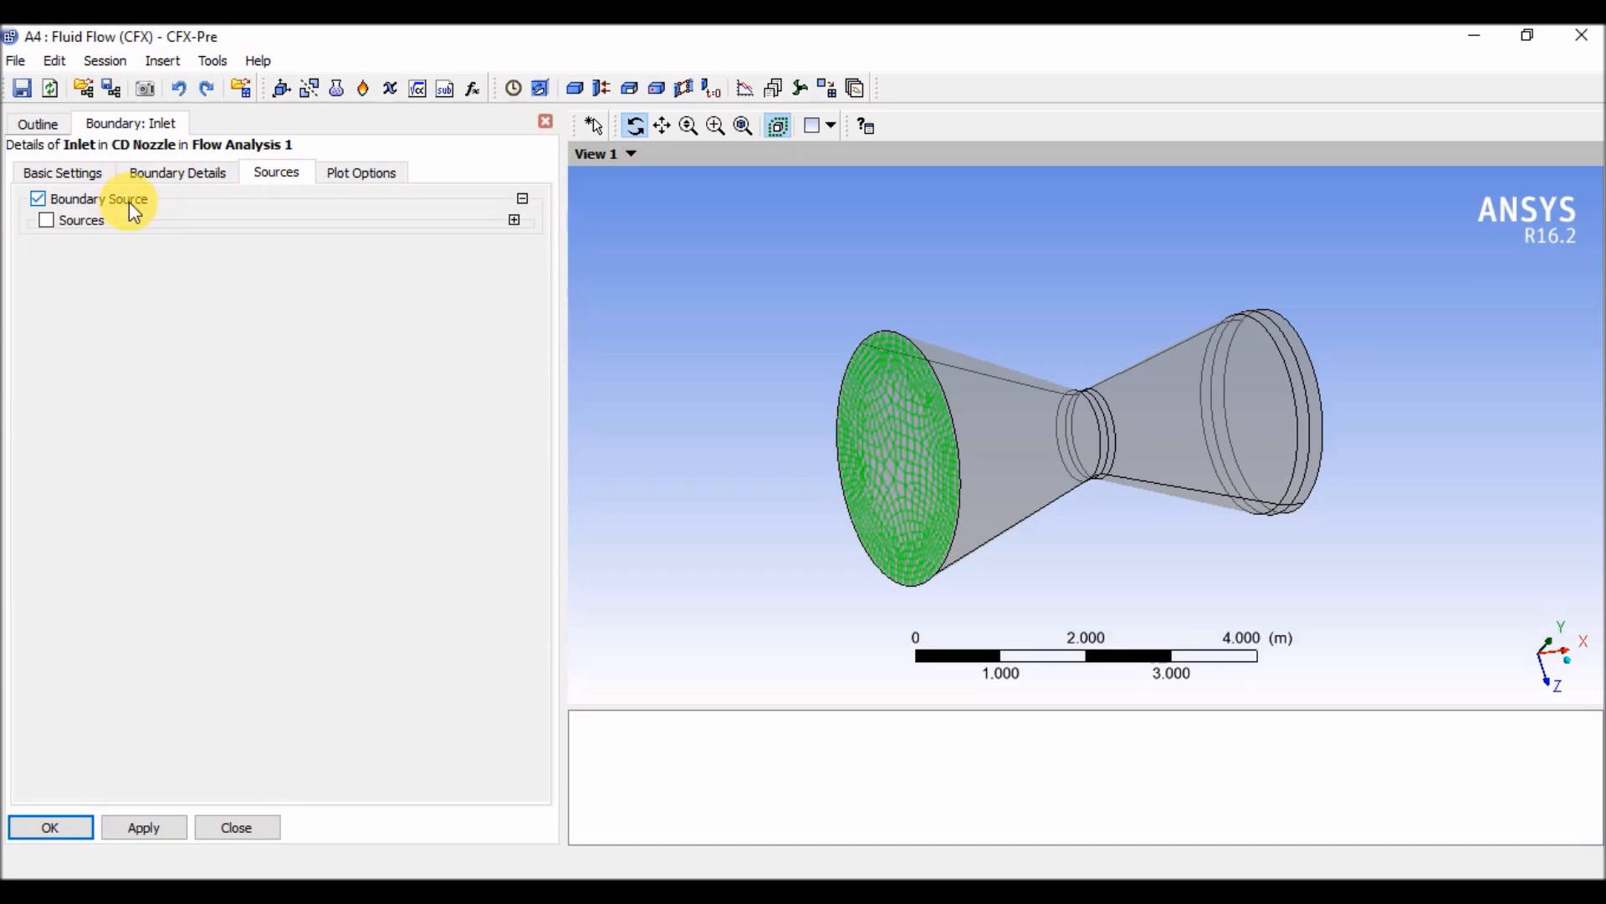
left_click(91, 219)
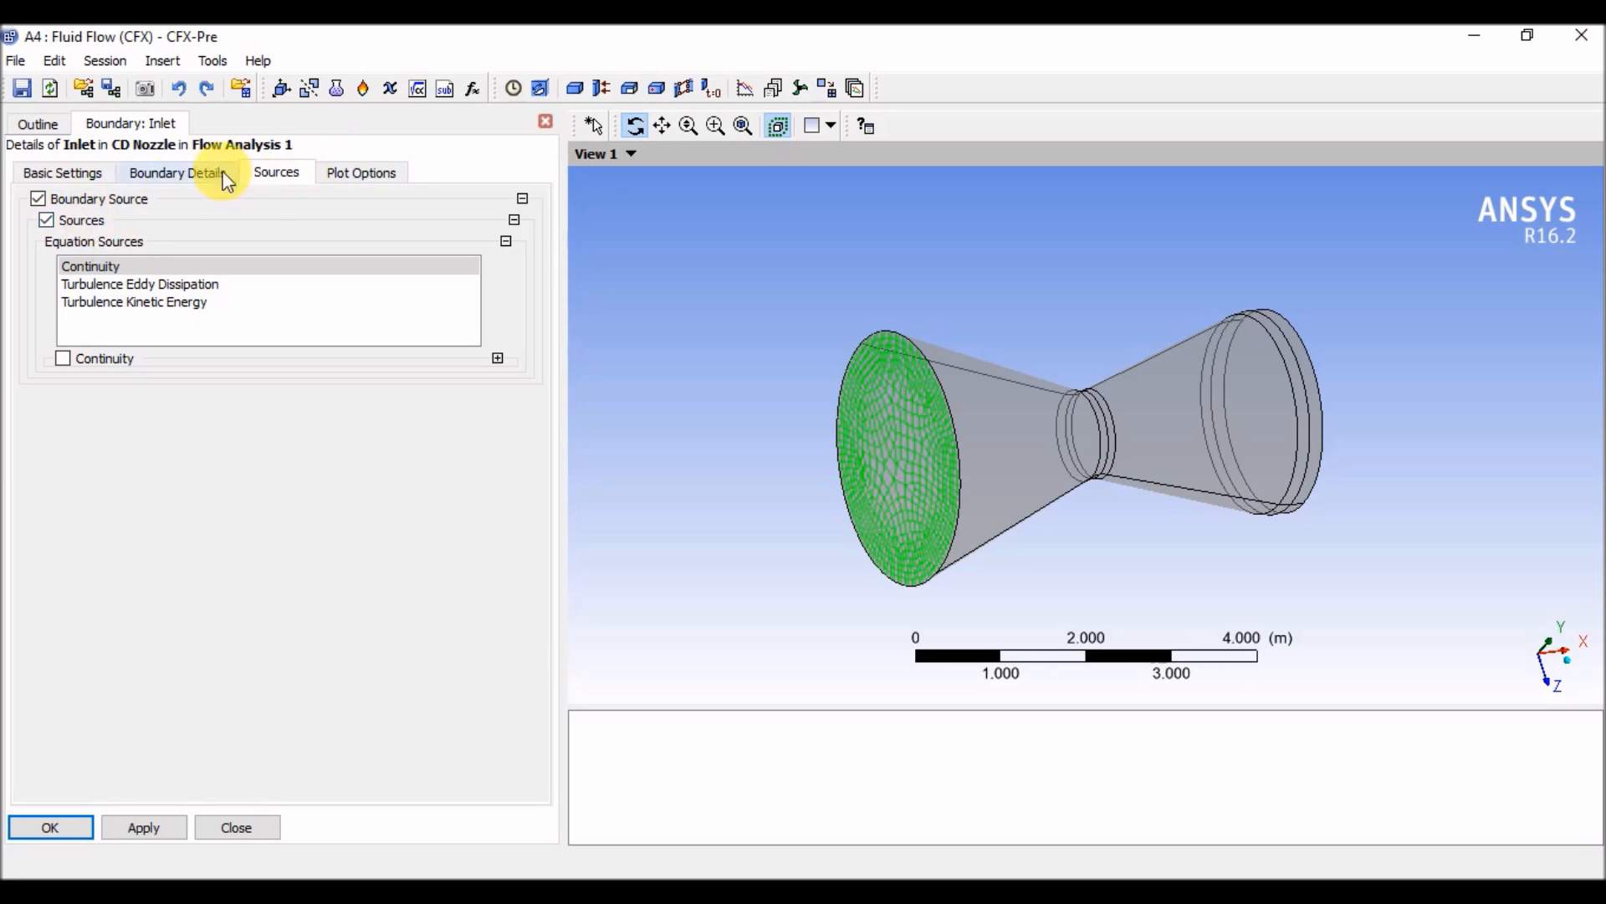
left_click(383, 175)
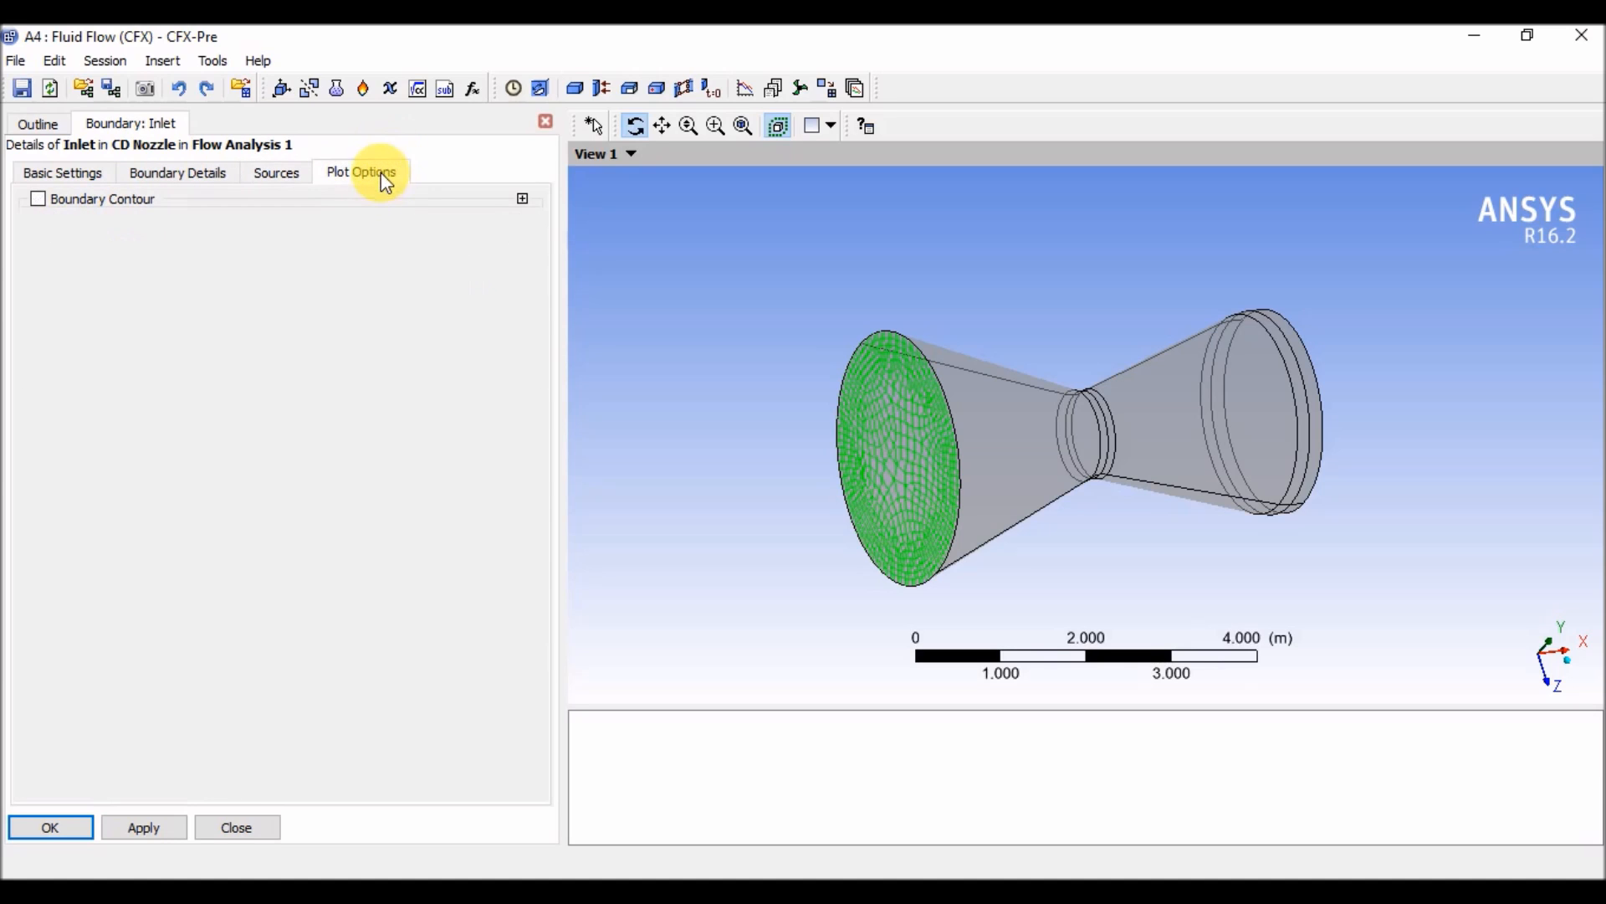
left_click(286, 177)
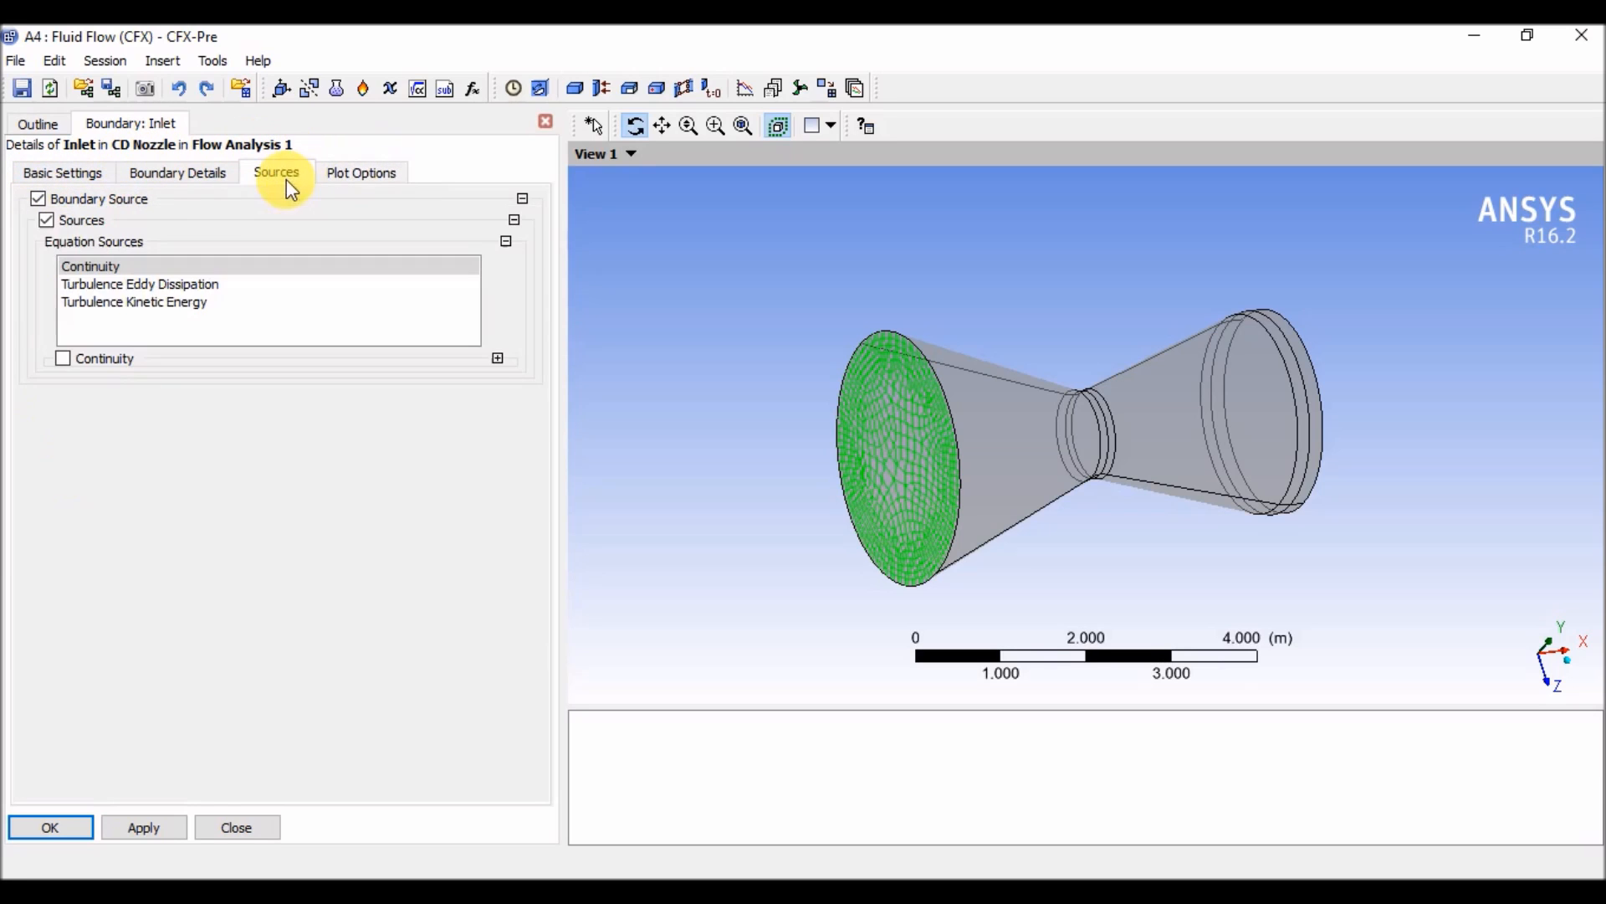
left_click(358, 172)
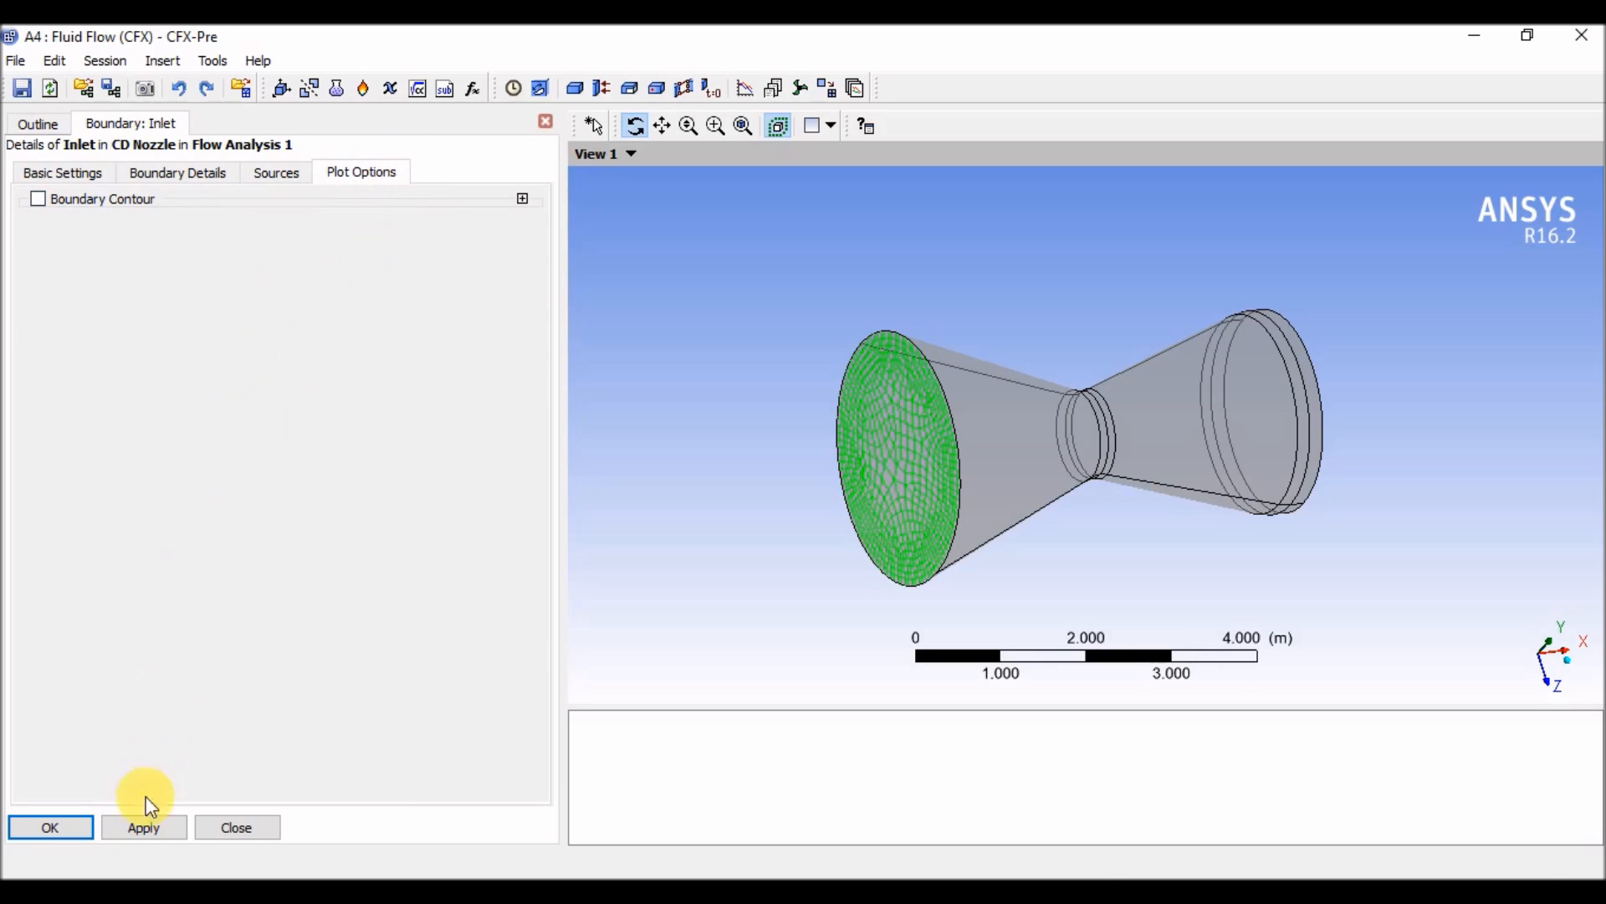
left_click(144, 826)
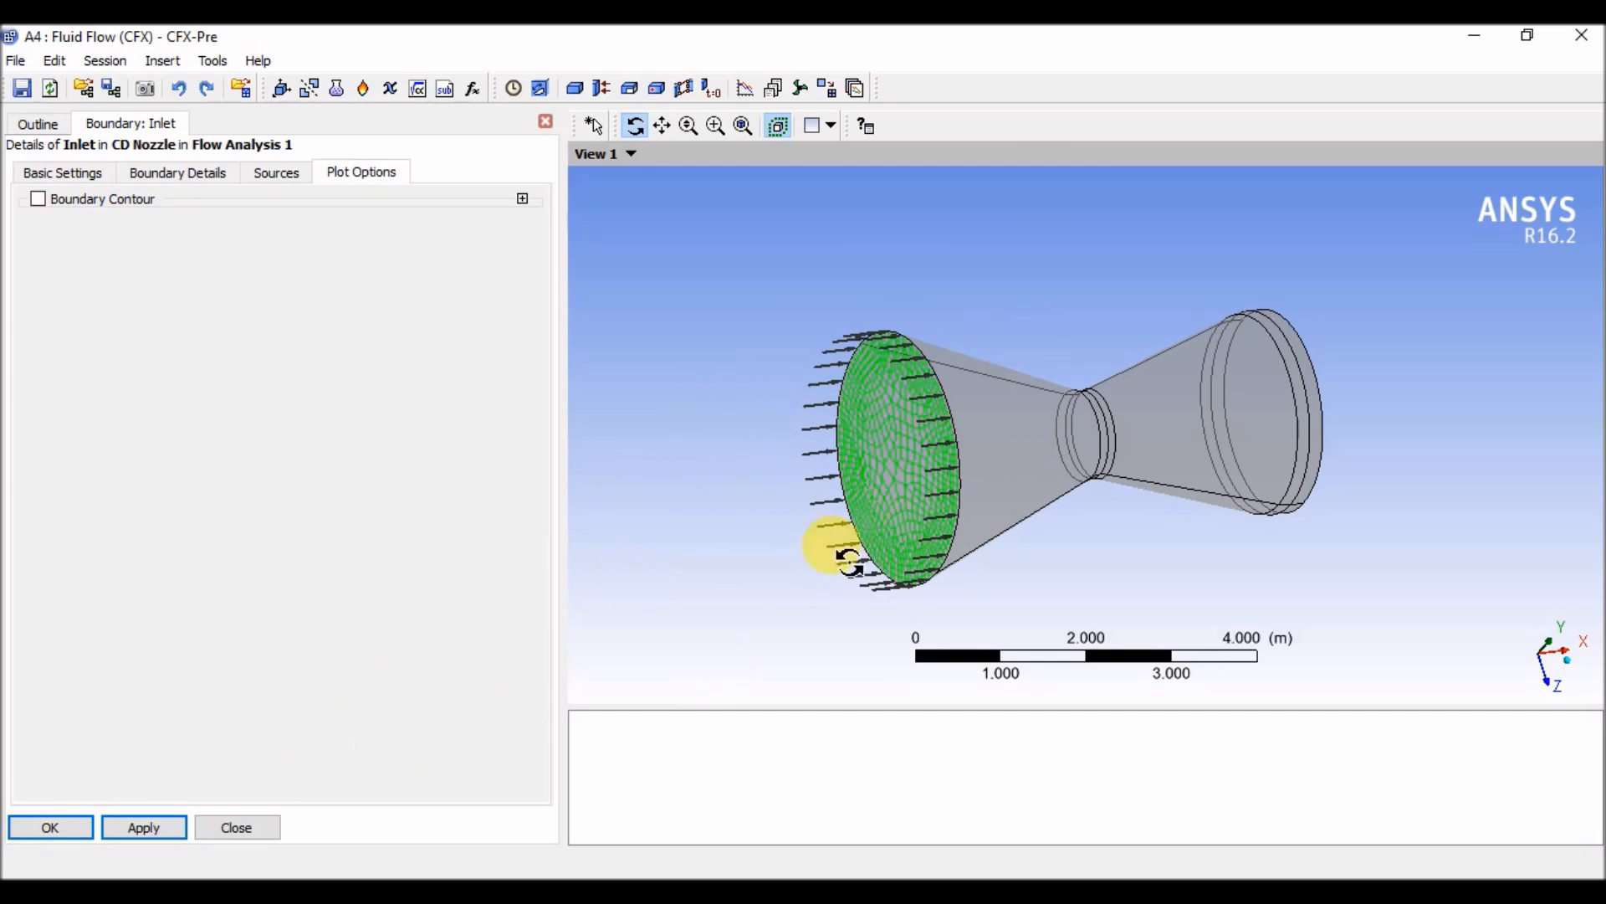
left_click(51, 833)
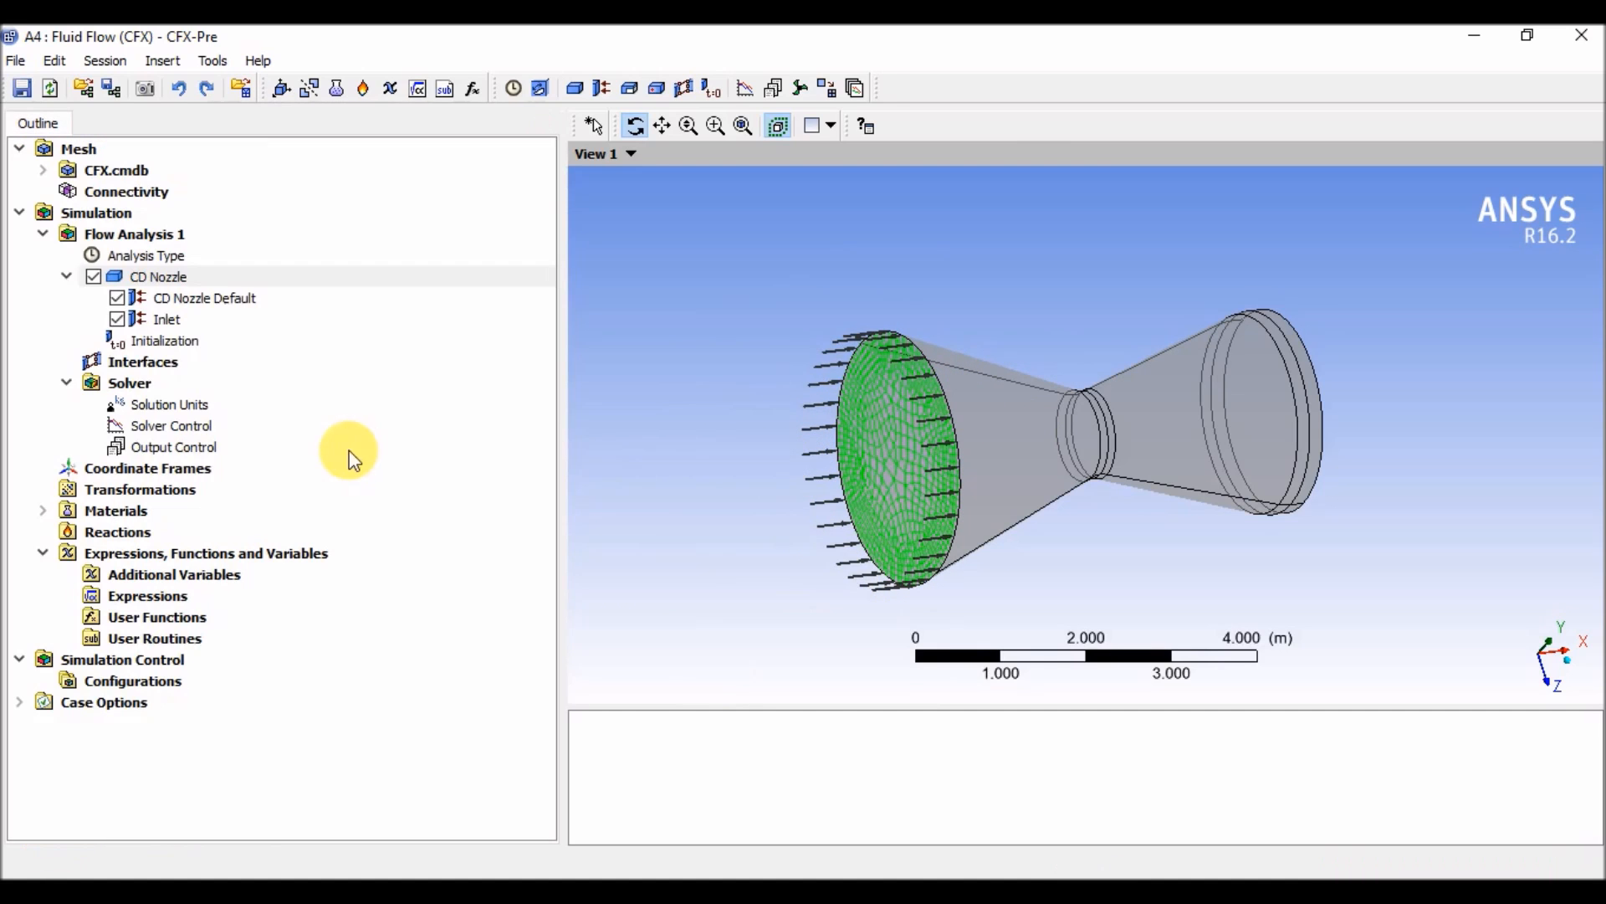
Insert a boundary named Outlet in the CD Nozzle domain, with boundary type Outlet and location Outlet
right_click(159, 279)
mouse_move(318, 371)
left_click(429, 374)
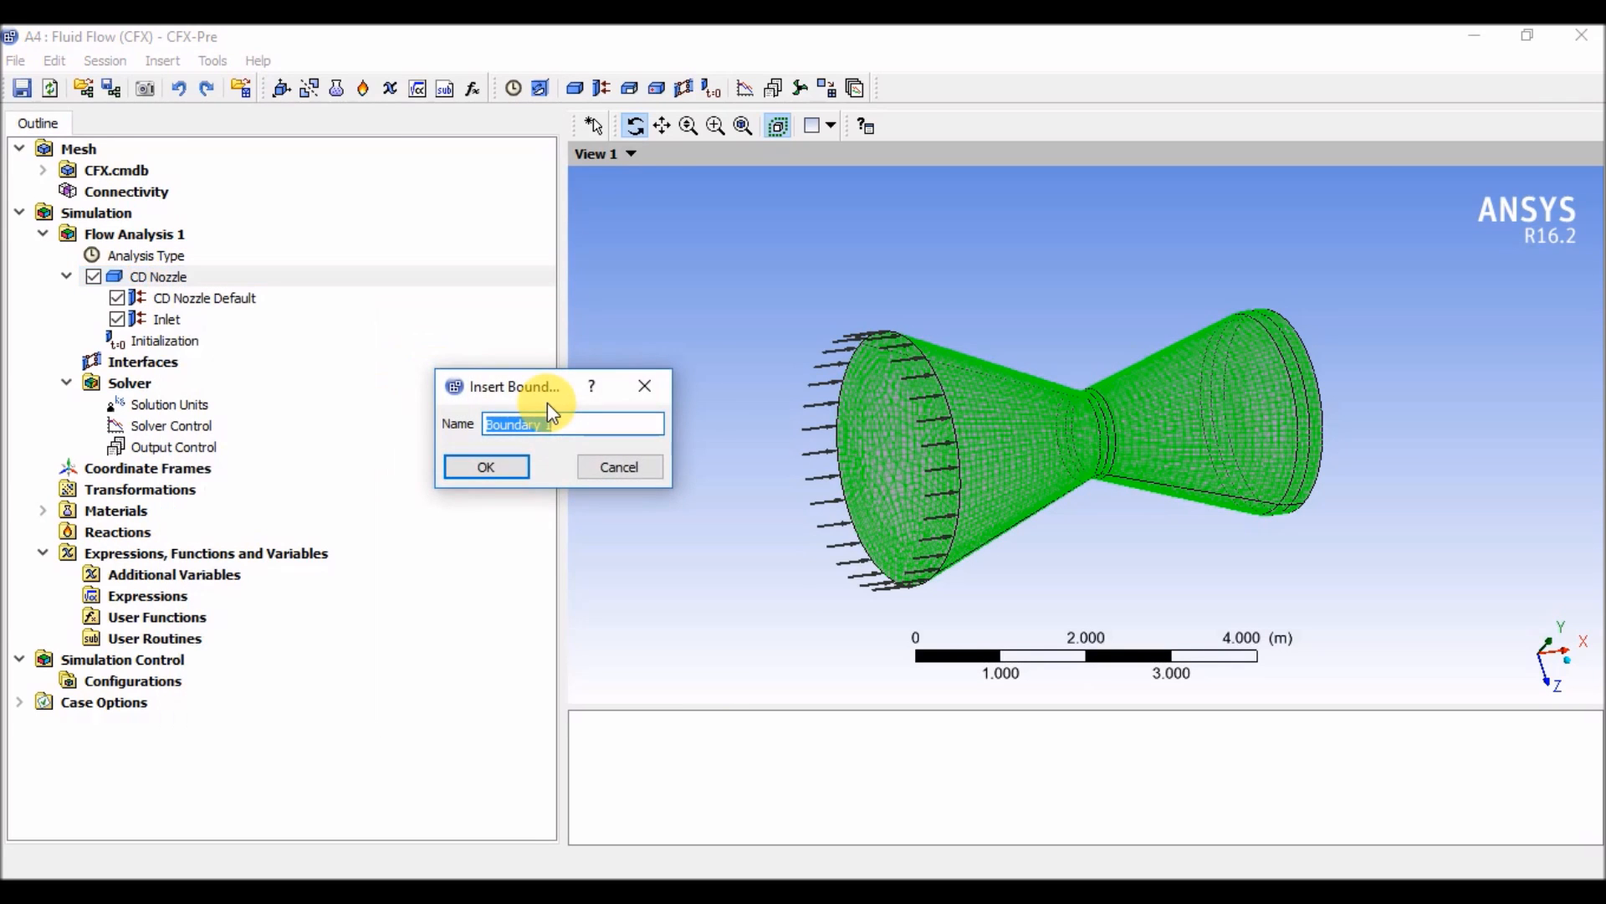
type("Outlet")
key("Return")
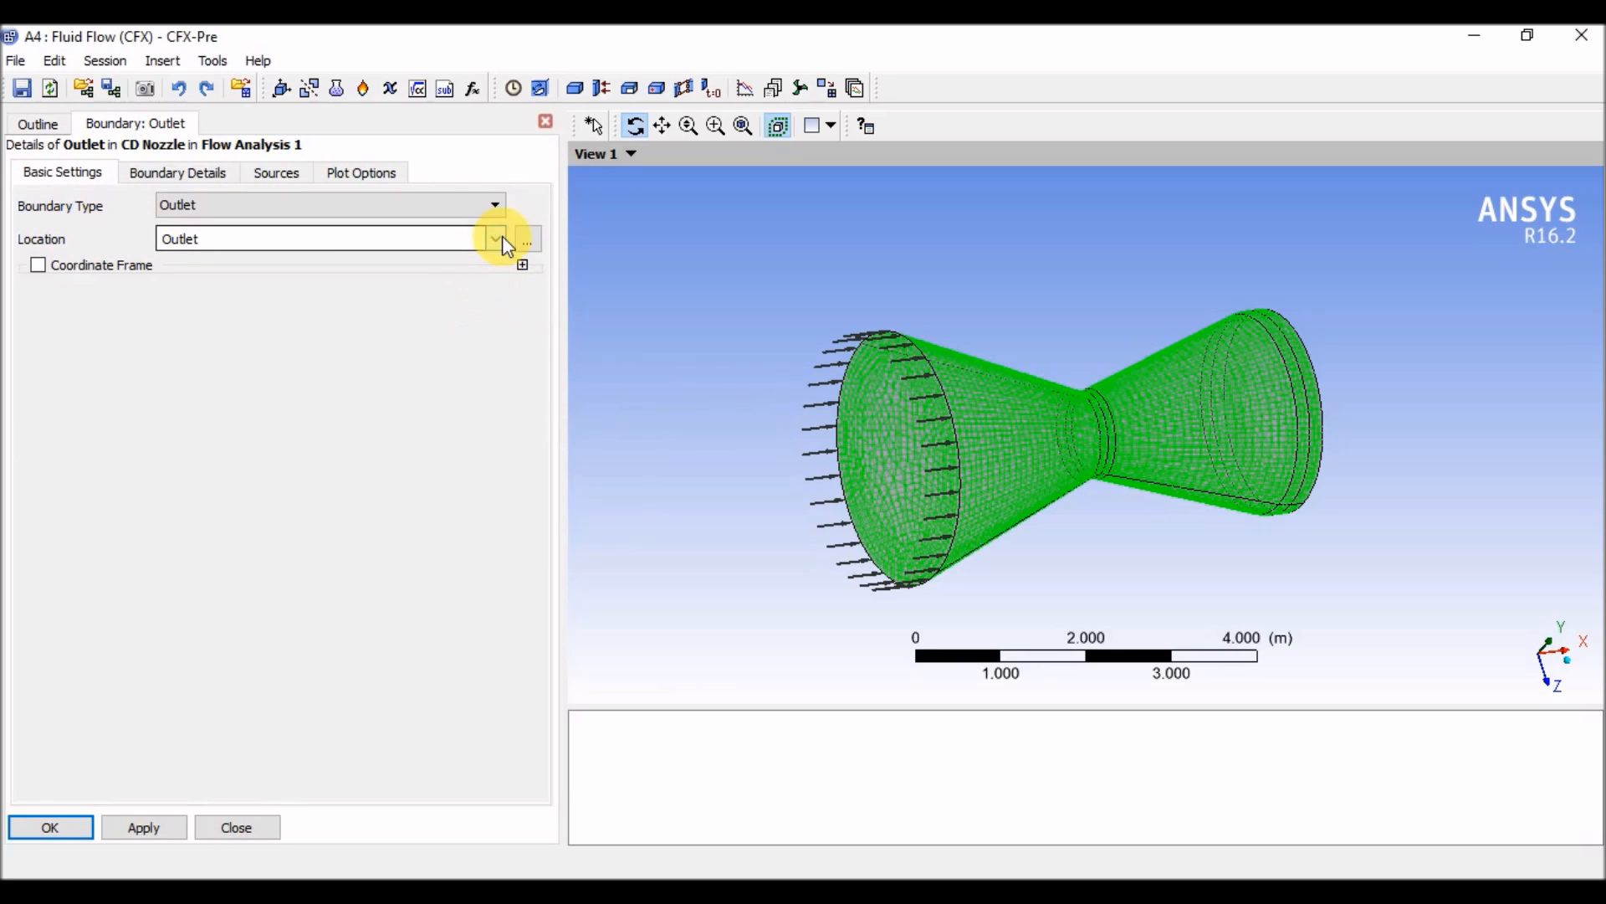
left_click_drag(925, 315, 862, 385)
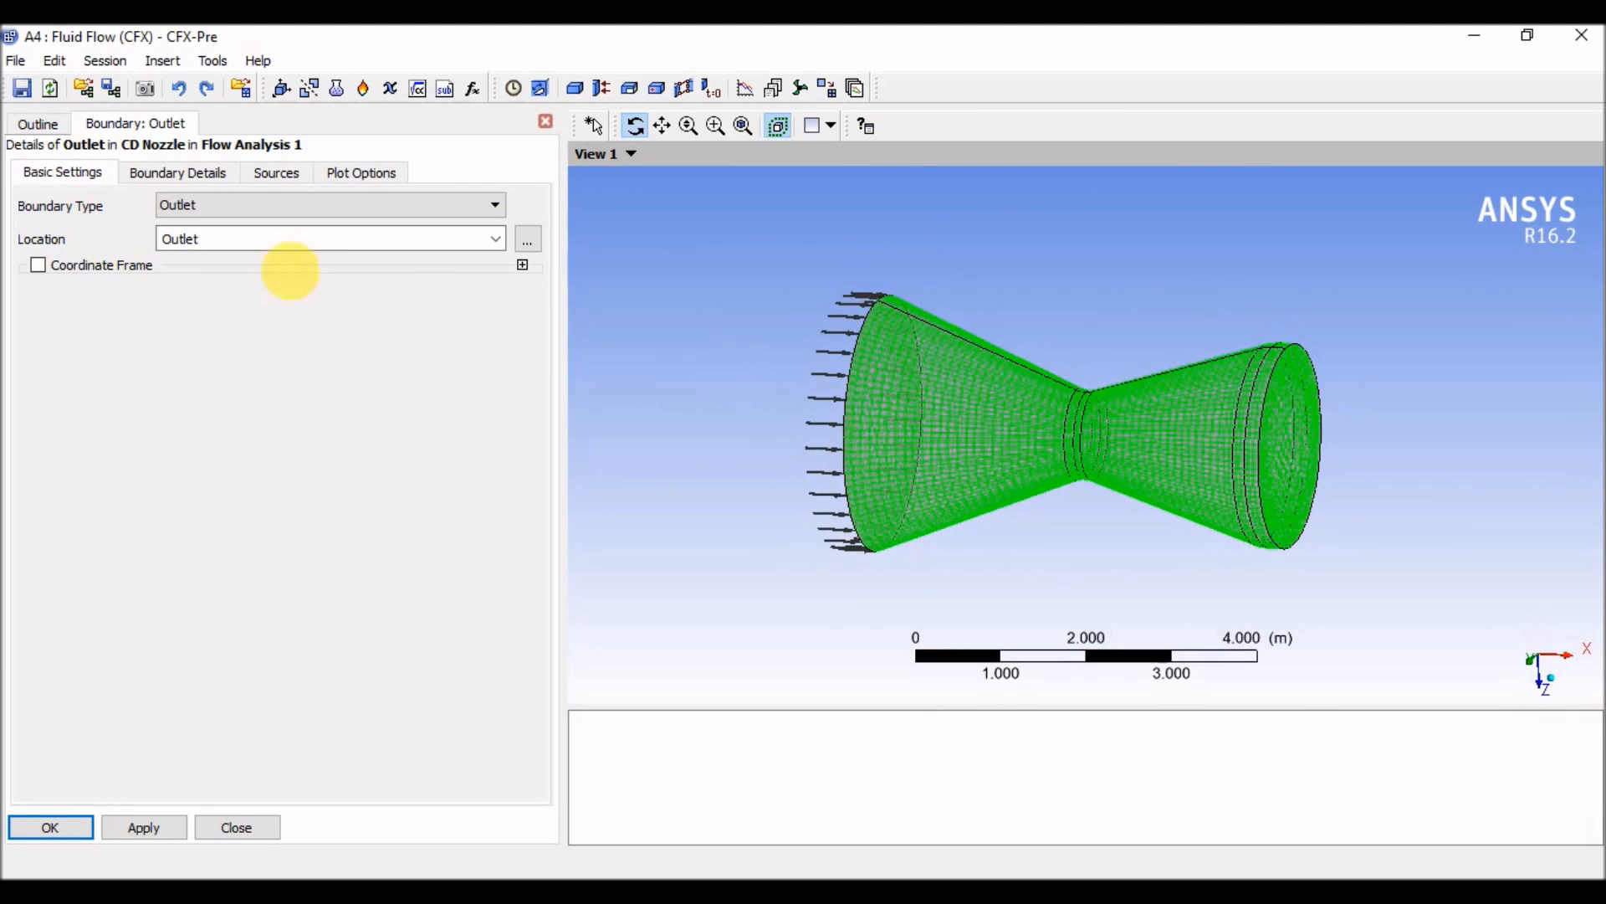
Define the outlet as Subsonic with Static Pressure and a relative pressure of 0 Pa
left_click(214, 177)
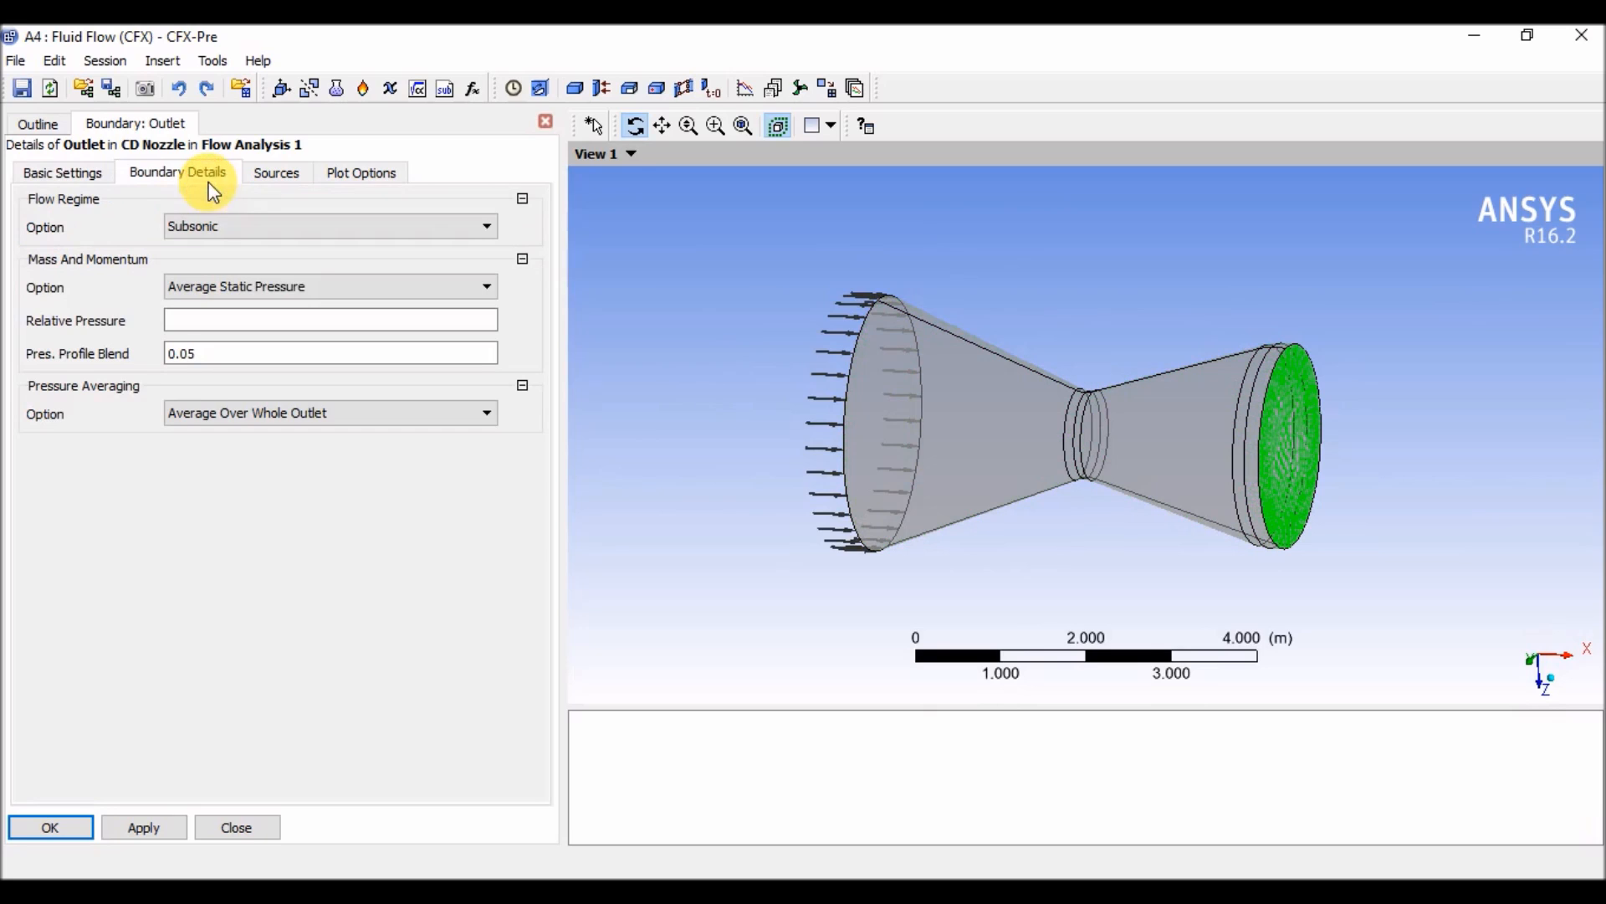
left_click(323, 287)
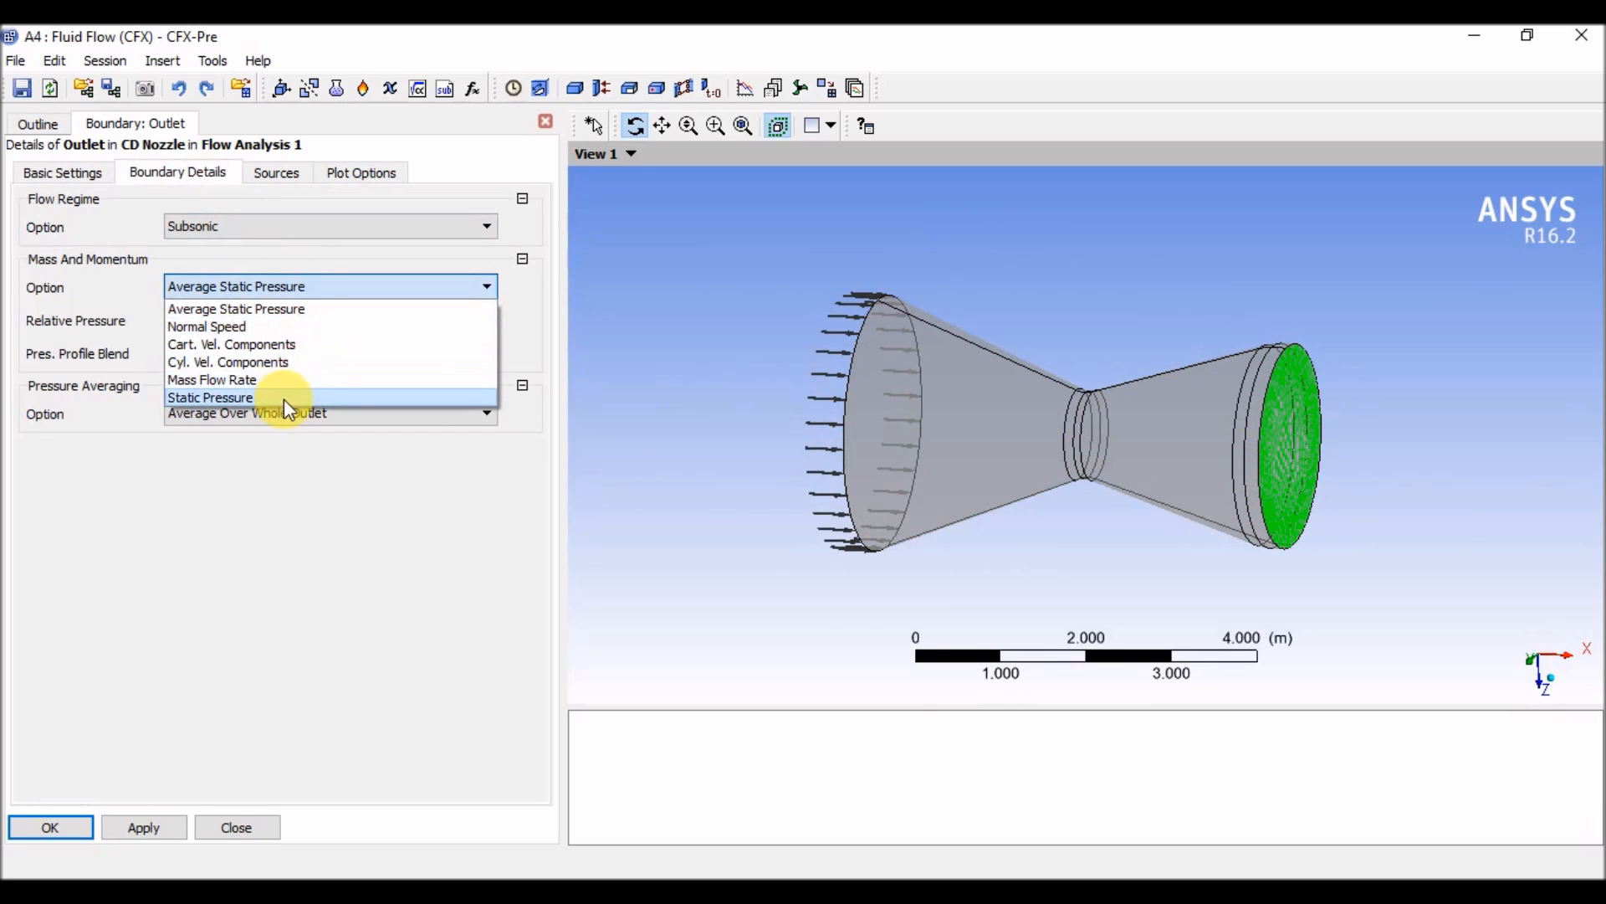
left_click(283, 396)
left_click(283, 396)
left_click(276, 321)
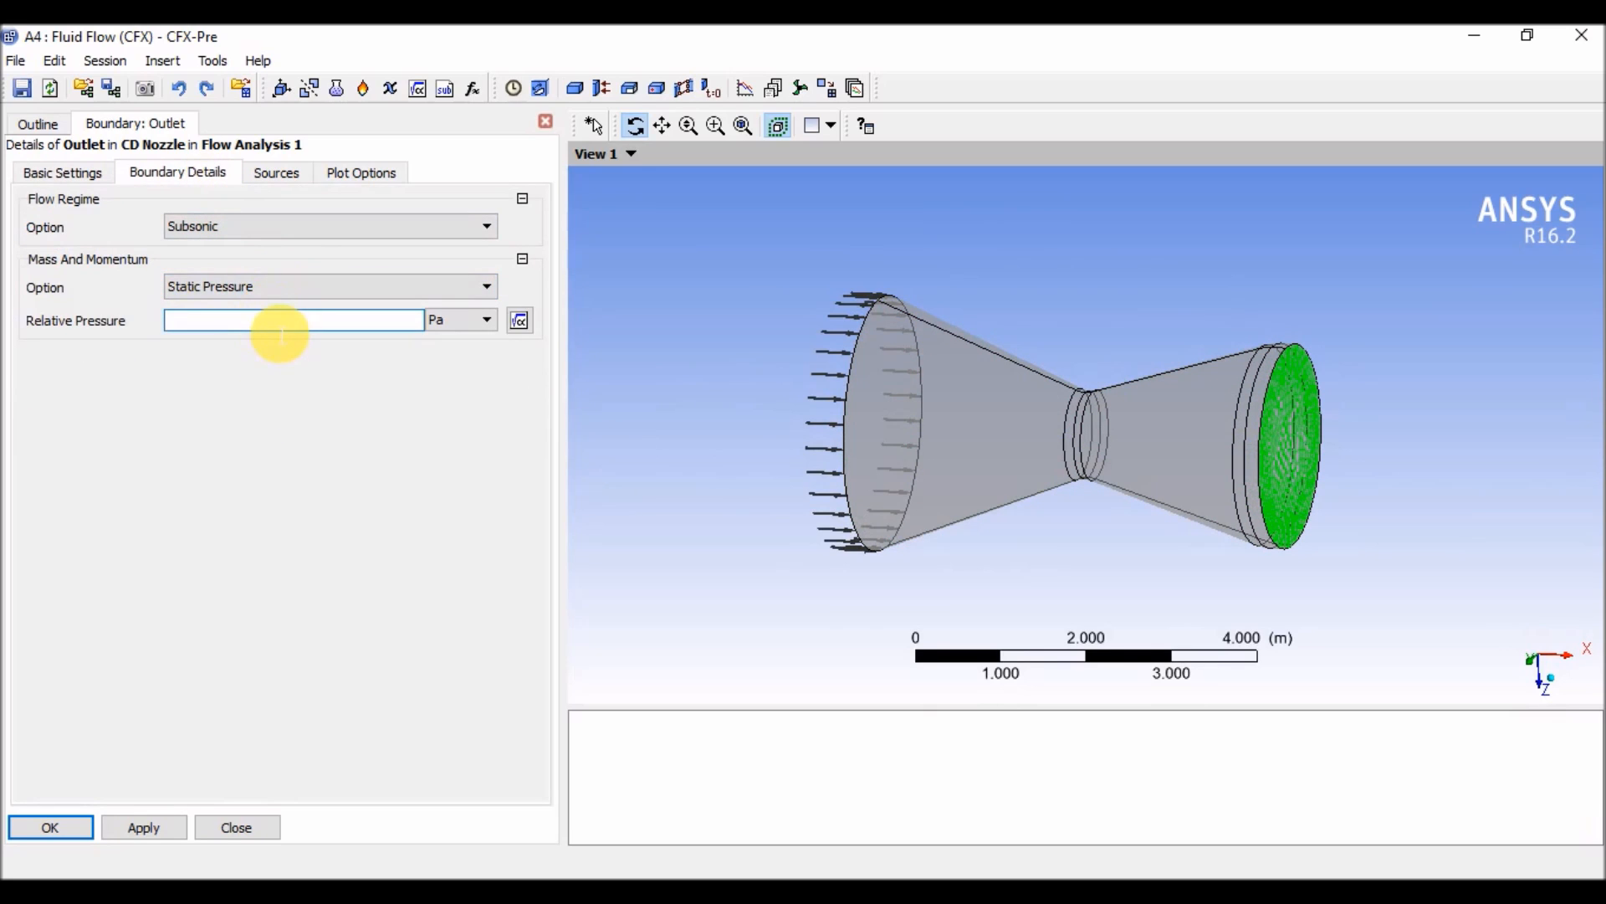
type("0 [Pa")
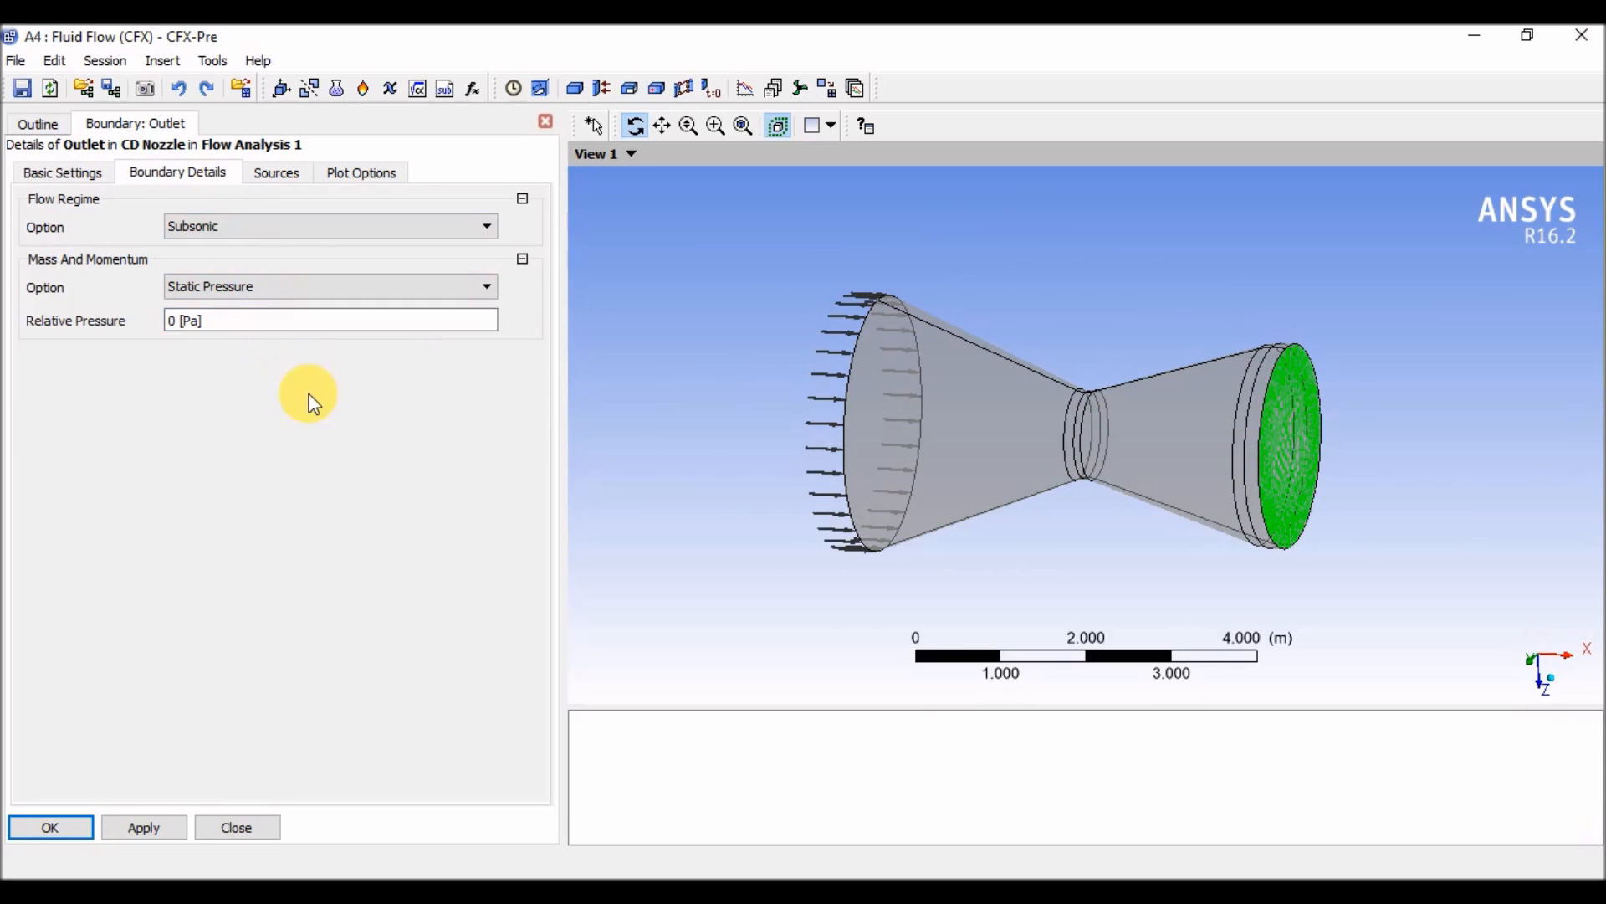
Enable Boundary Source and Sources for the outlet without a boundary contour, and apply and accept the boundary
left_click(277, 182)
left_click(105, 201)
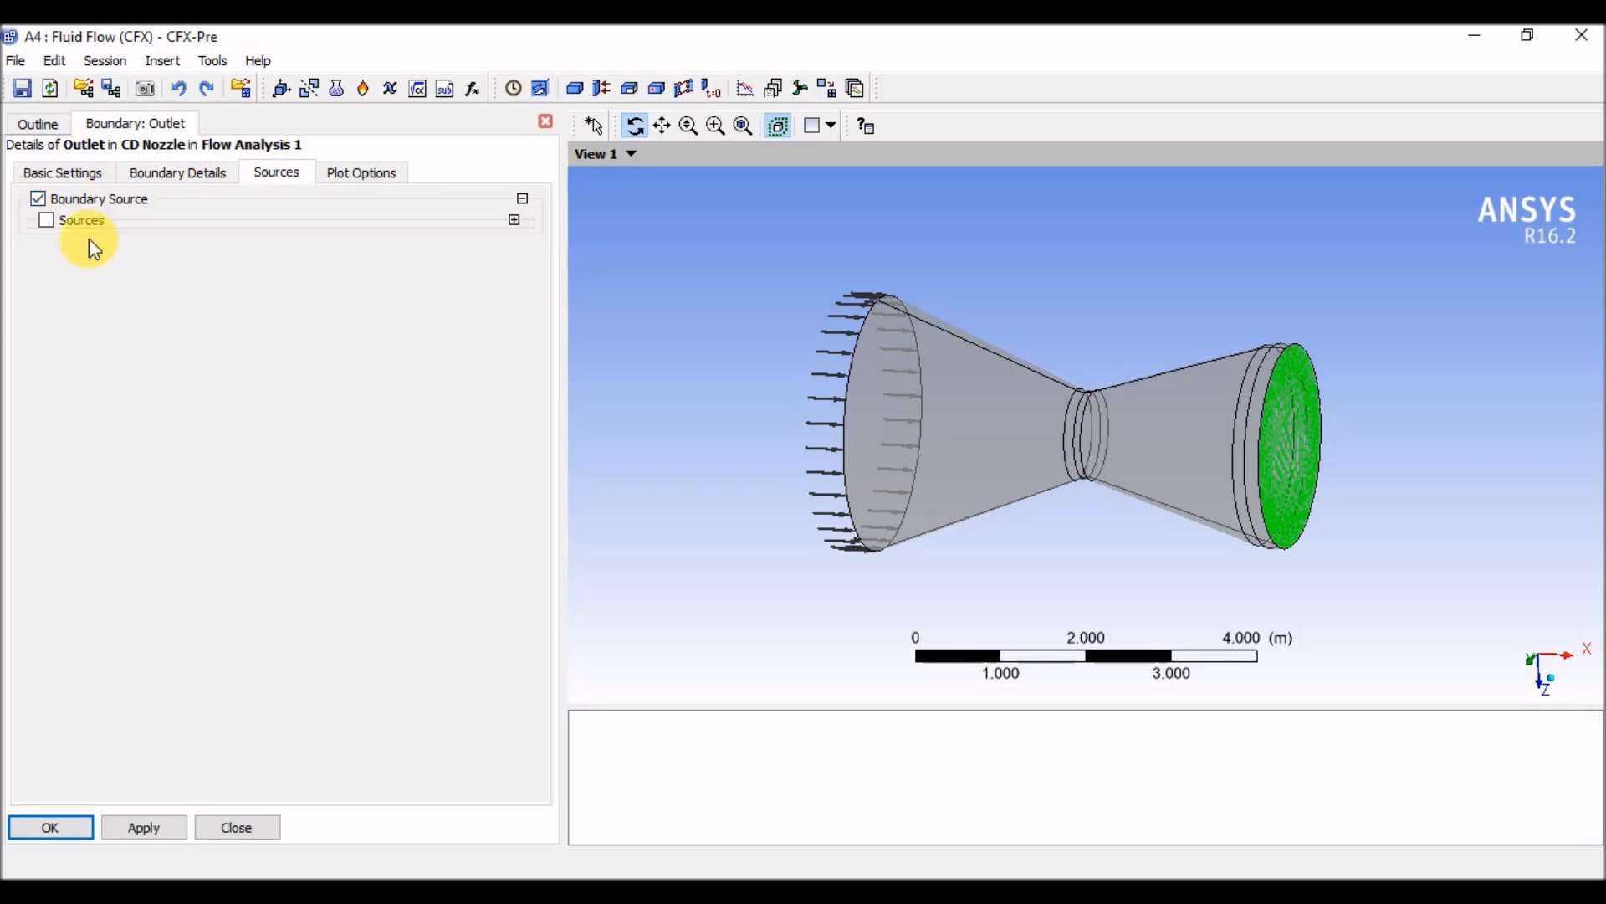
left_click(88, 225)
left_click(378, 172)
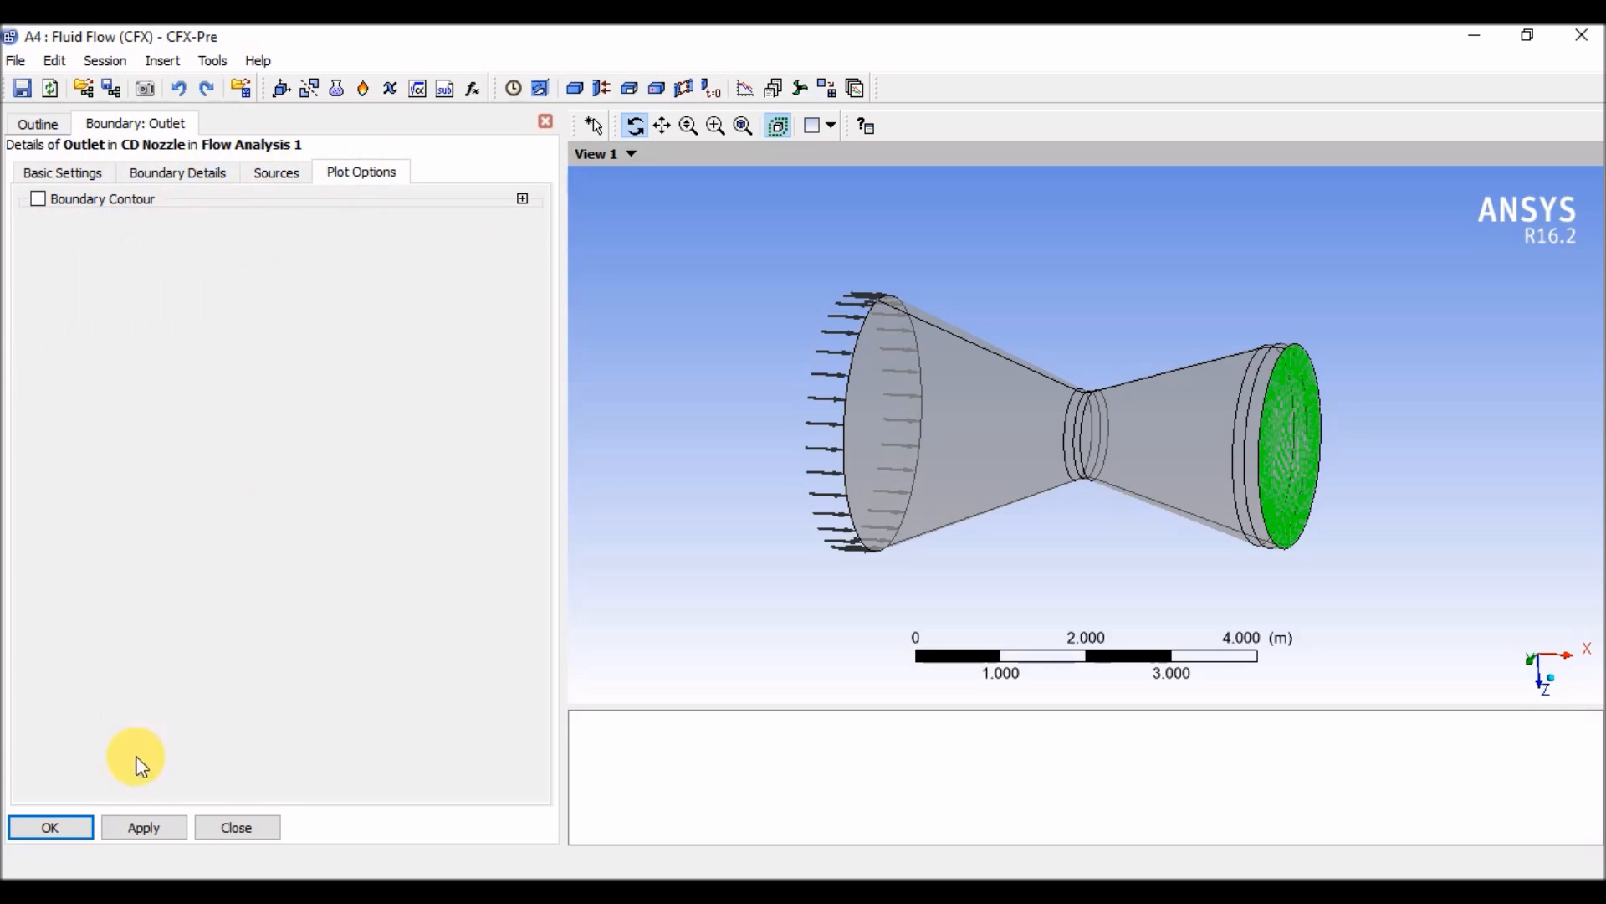
left_click(143, 828)
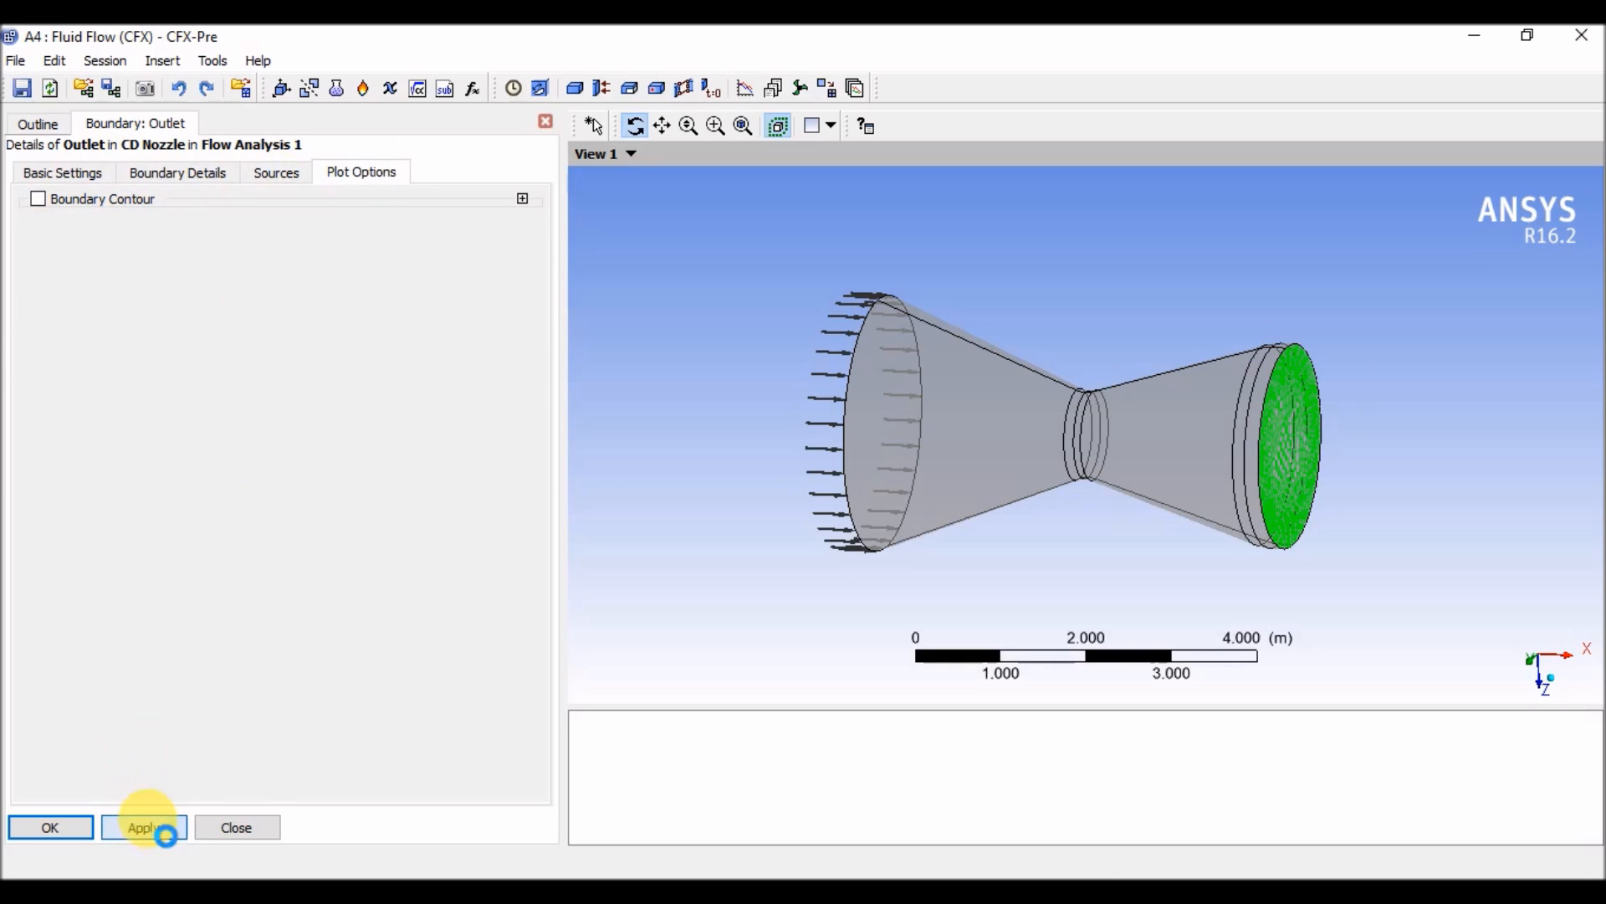
left_click(29, 830)
left_click_drag(1026, 549, 881, 585)
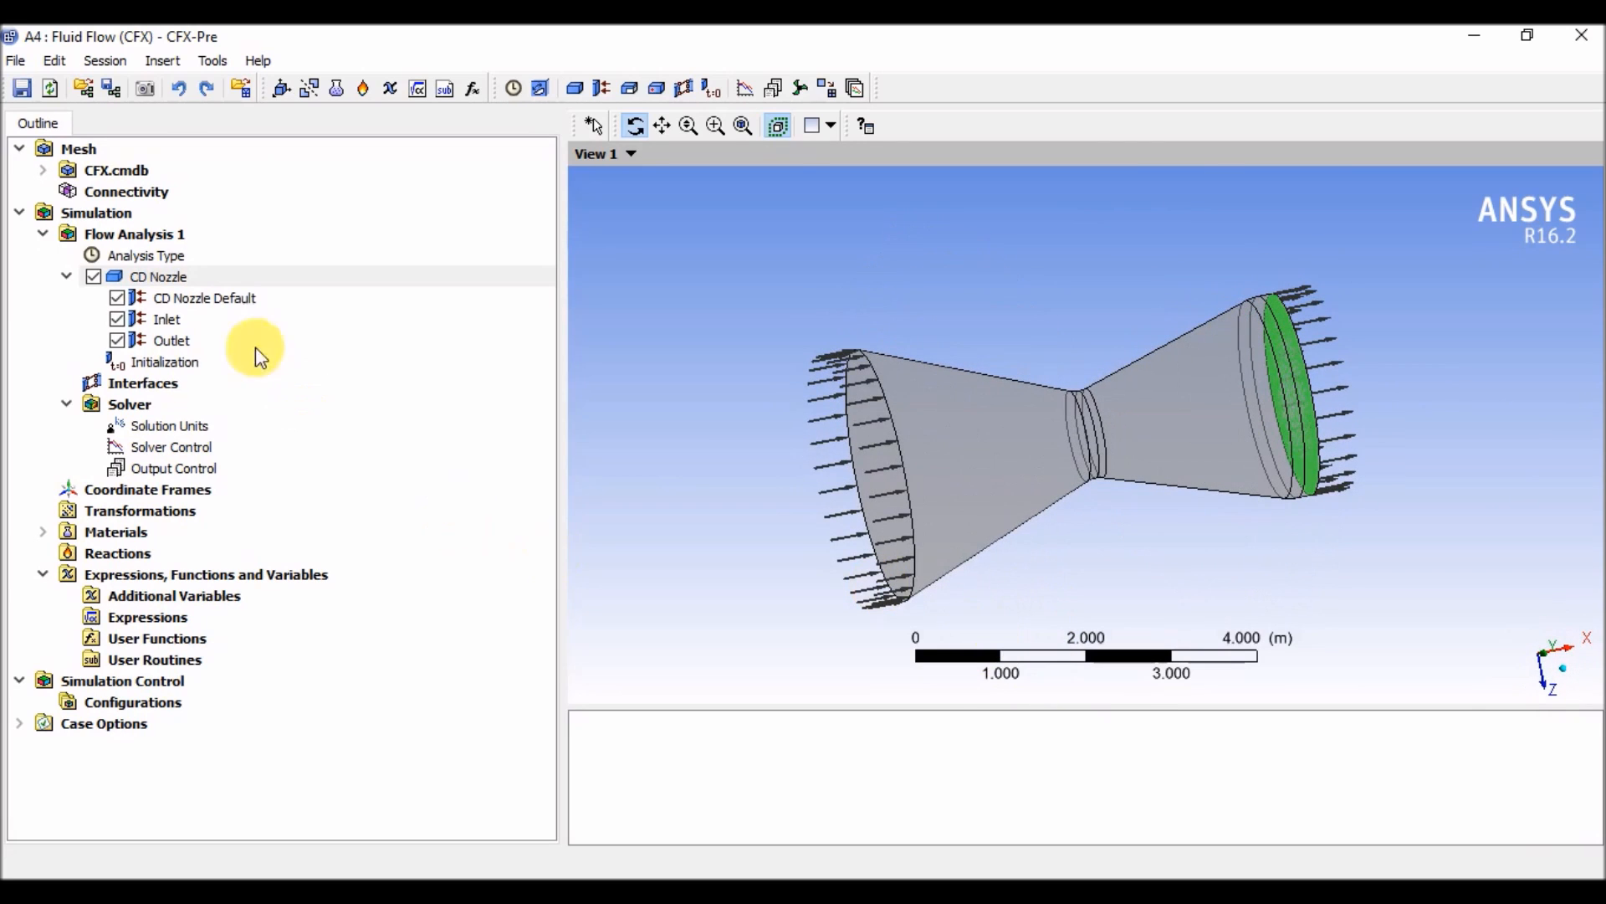
Insert a boundary named Wall in the CD Nozzle domain
right_click(178, 281)
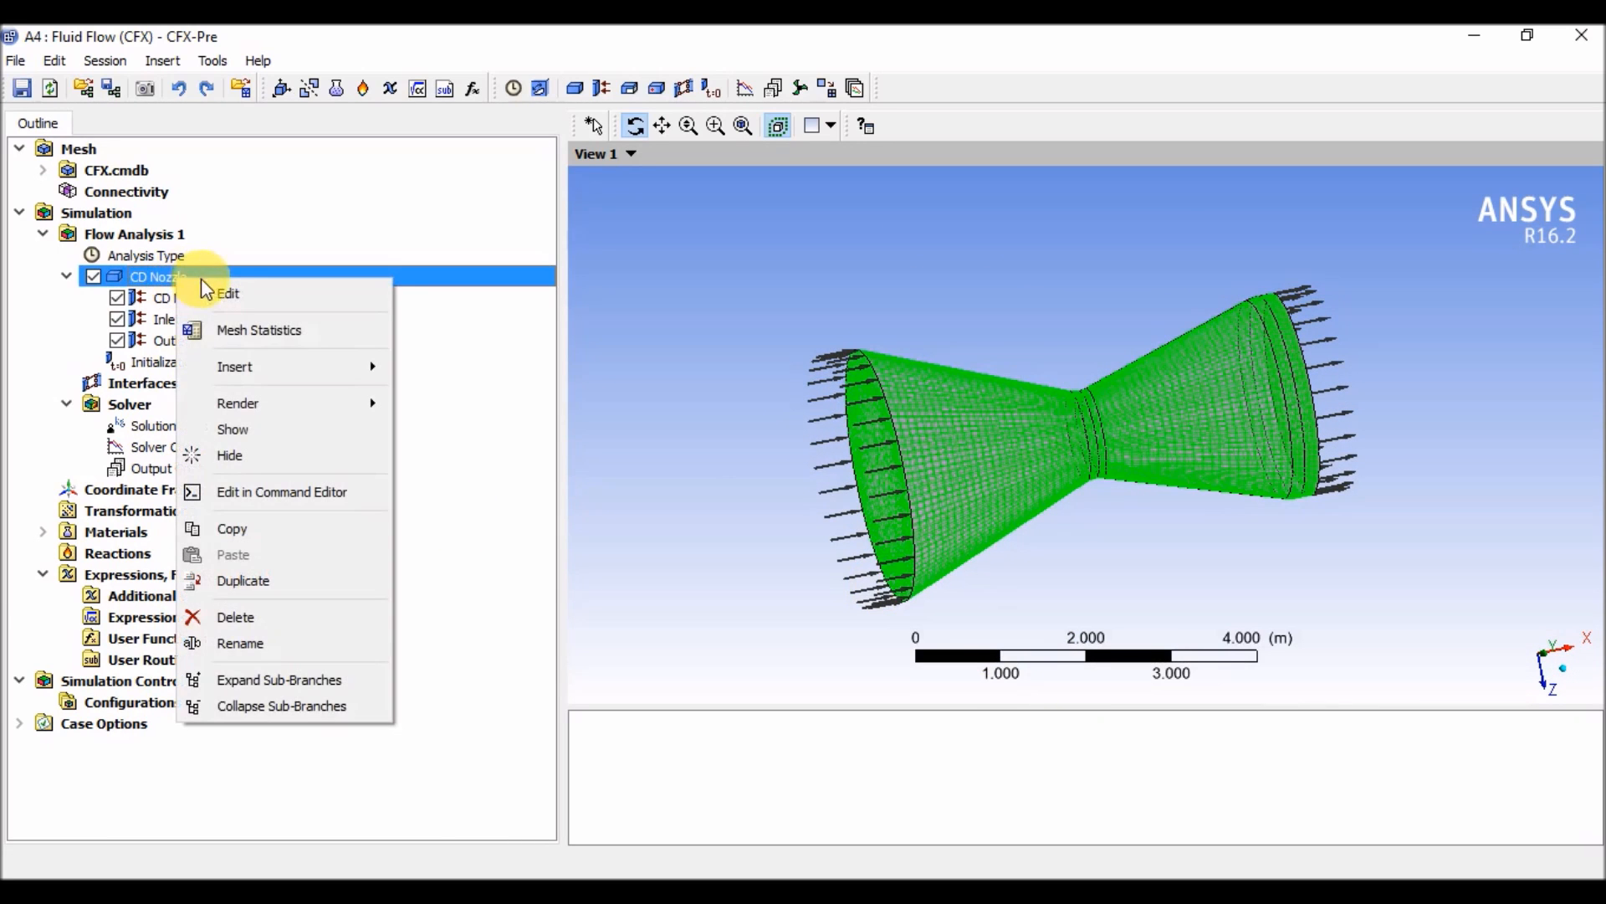
mouse_move(273, 367)
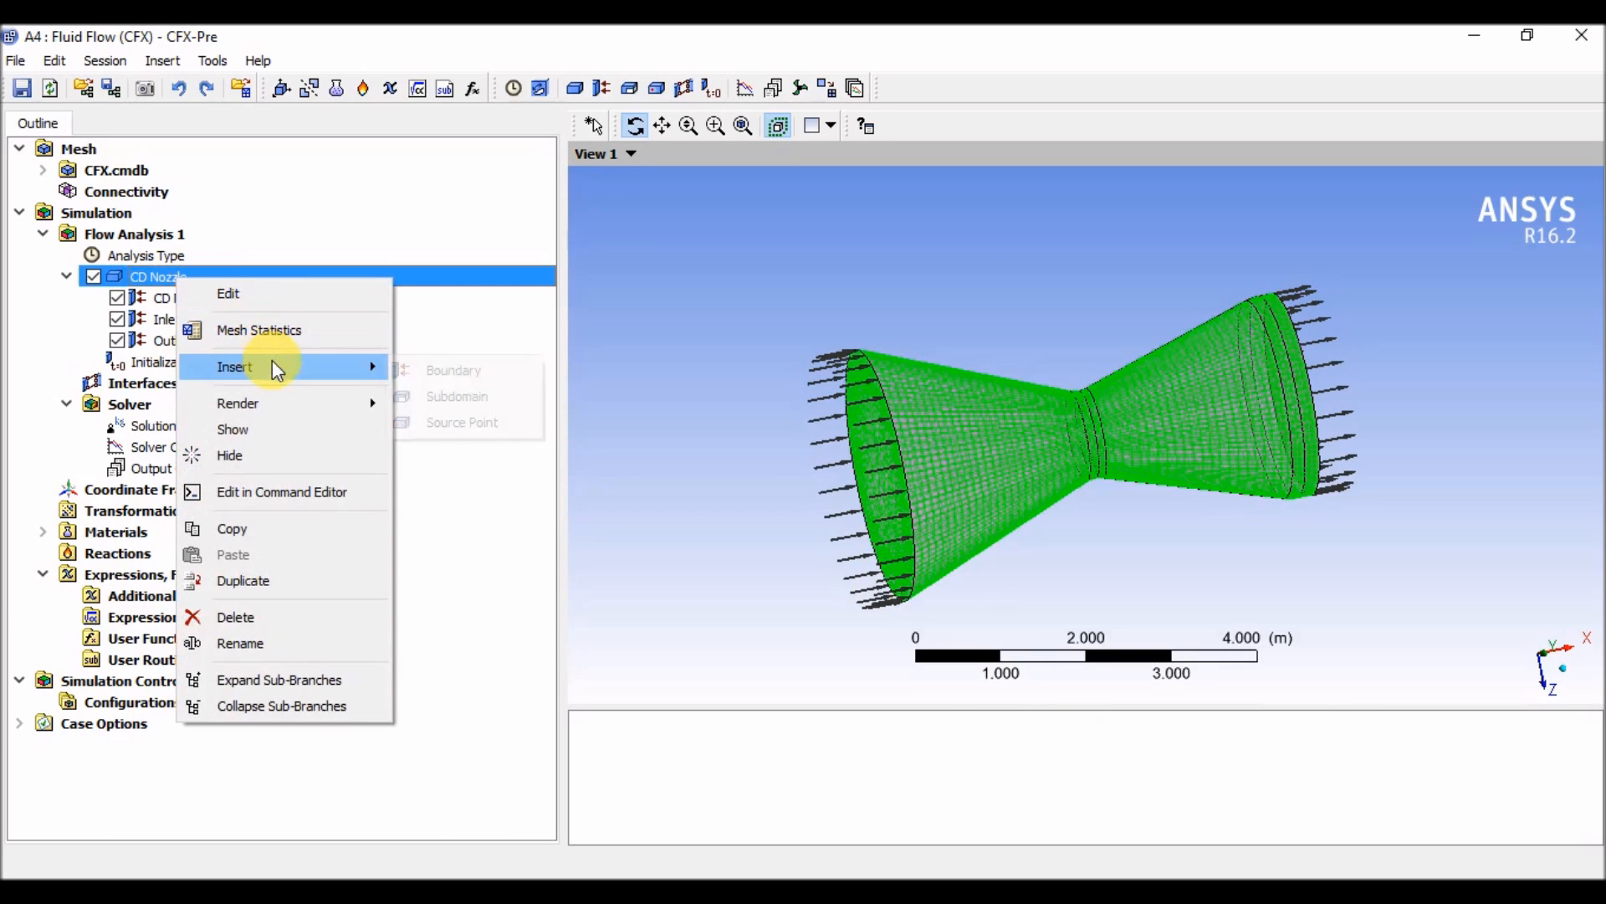
left_click(458, 371)
type("Wall")
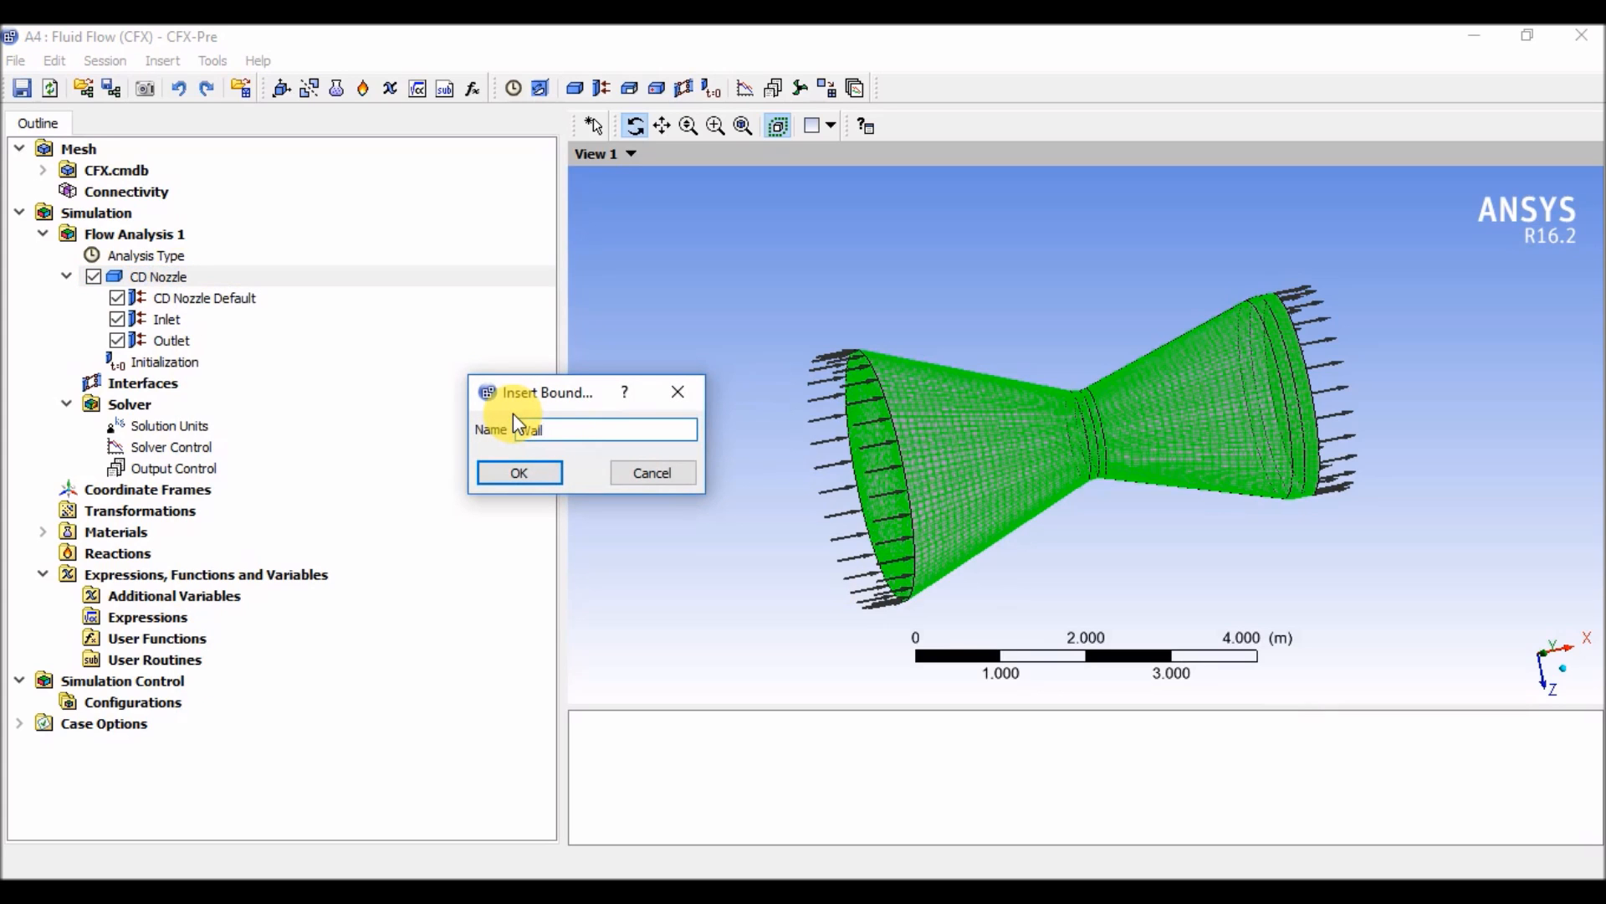
key("Return")
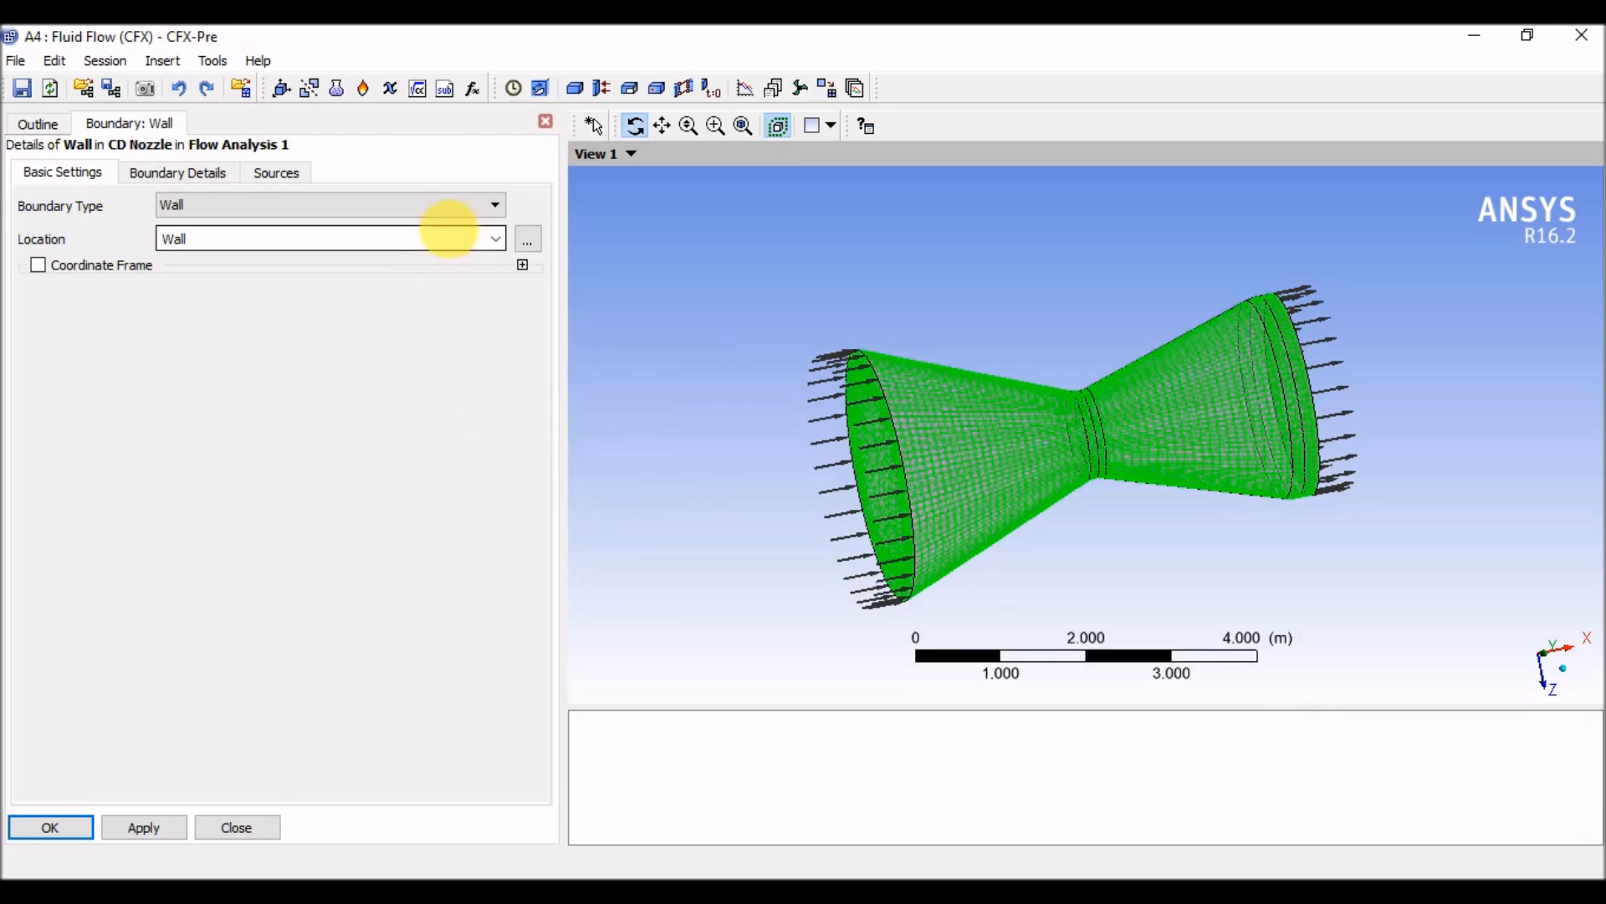
Define the wall boundary's details as No Slip Wall for mass and momentum and Smooth Wall for wall roughness
left_click(167, 173)
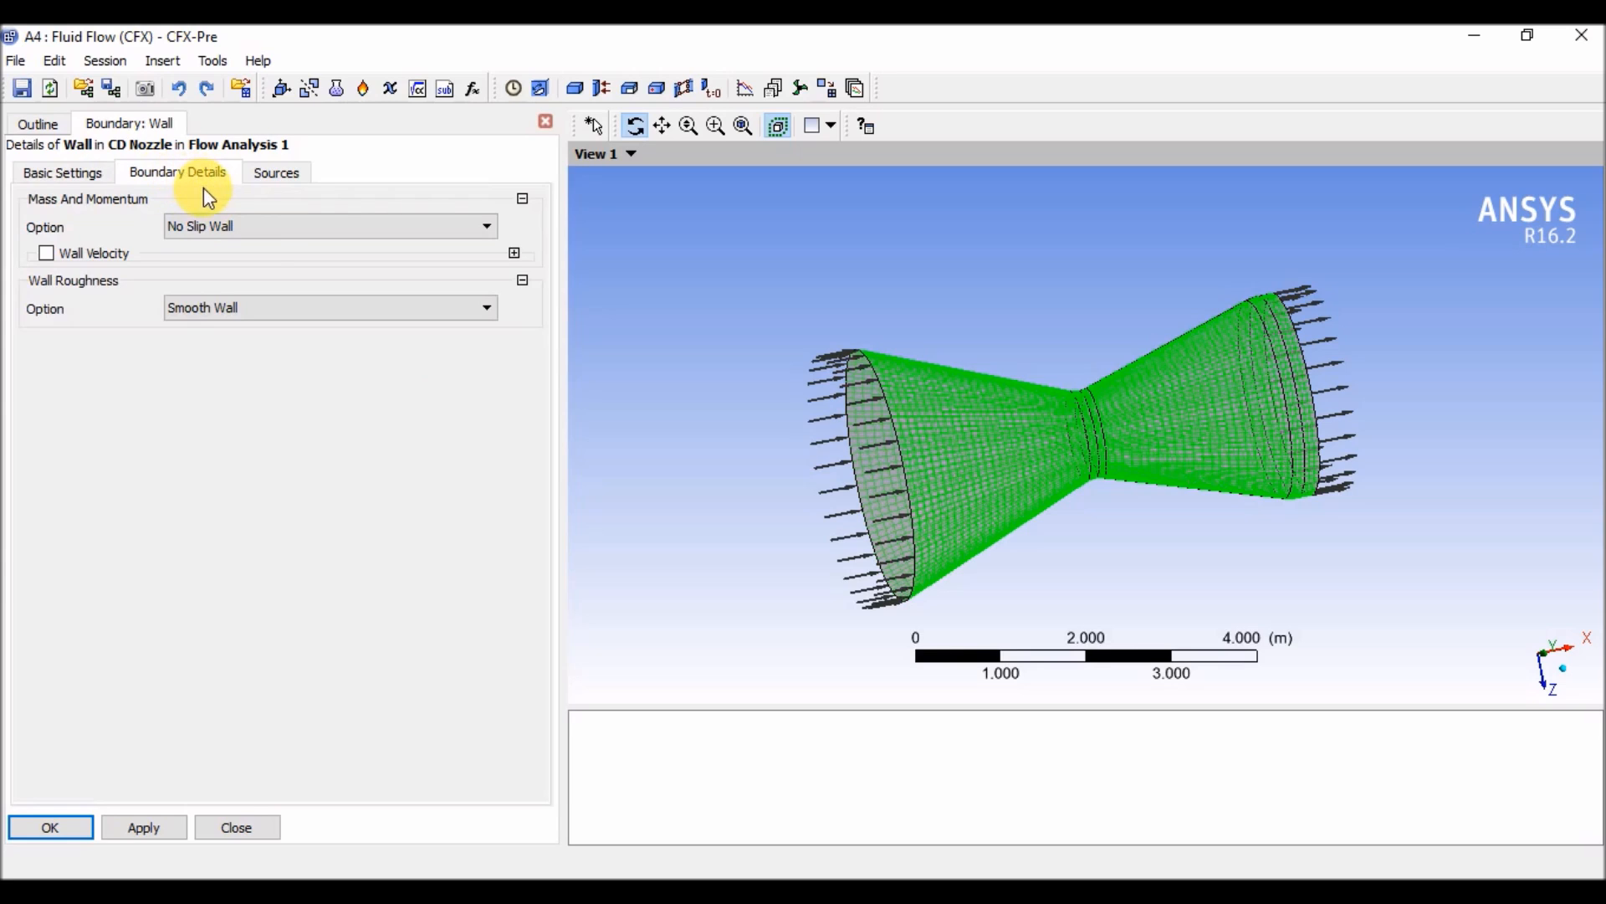
left_click(273, 229)
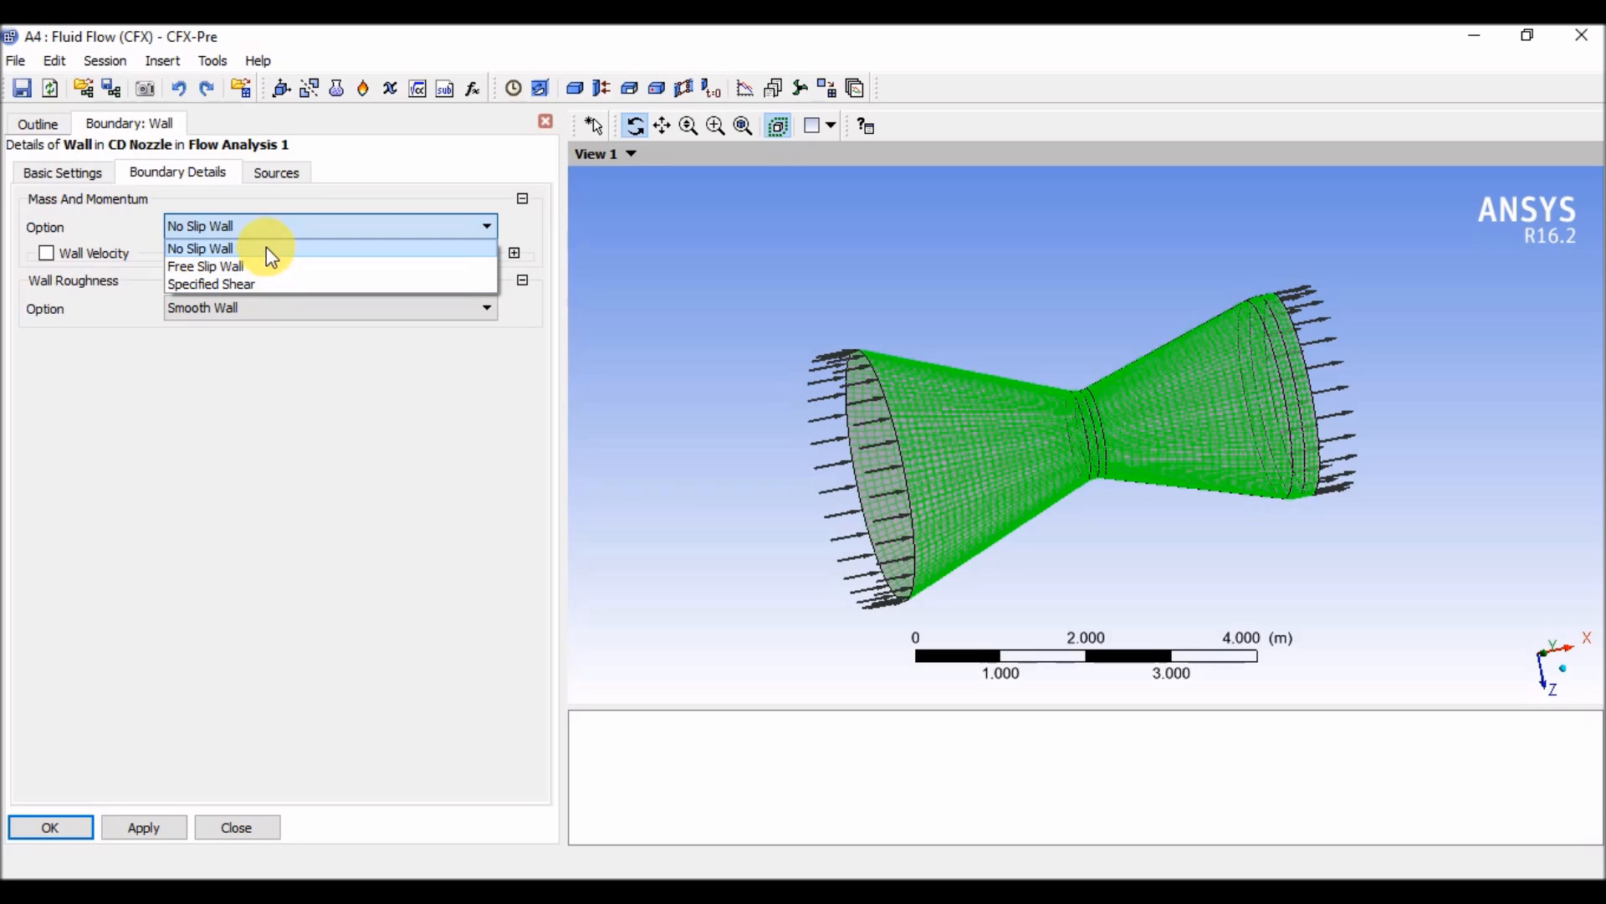
left_click(266, 247)
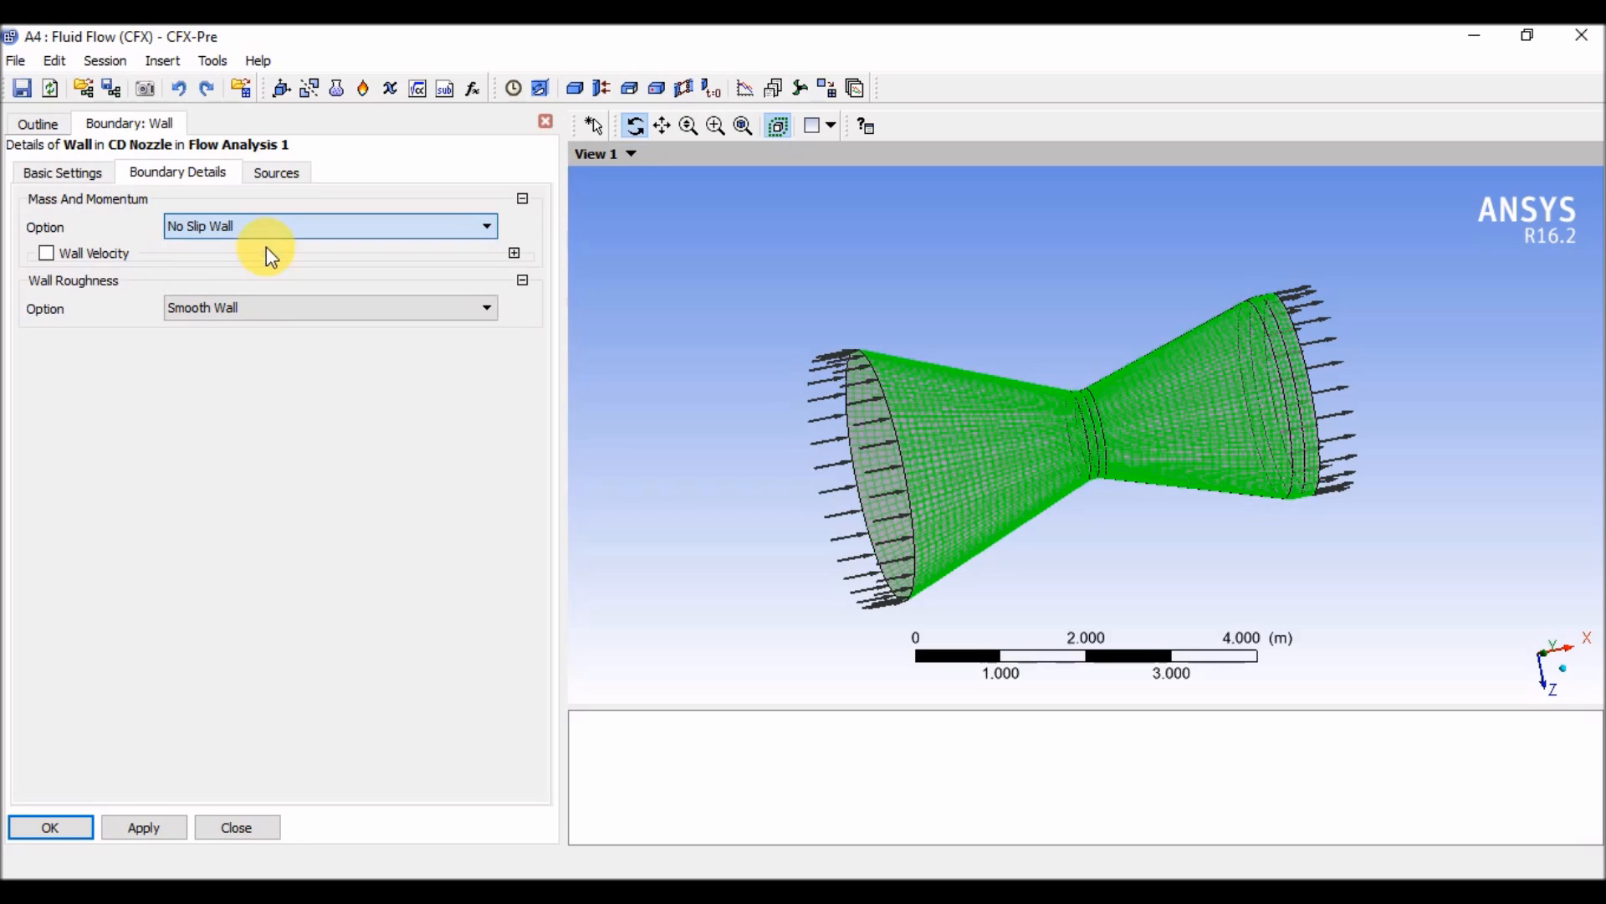
left_click(256, 306)
left_click(249, 324)
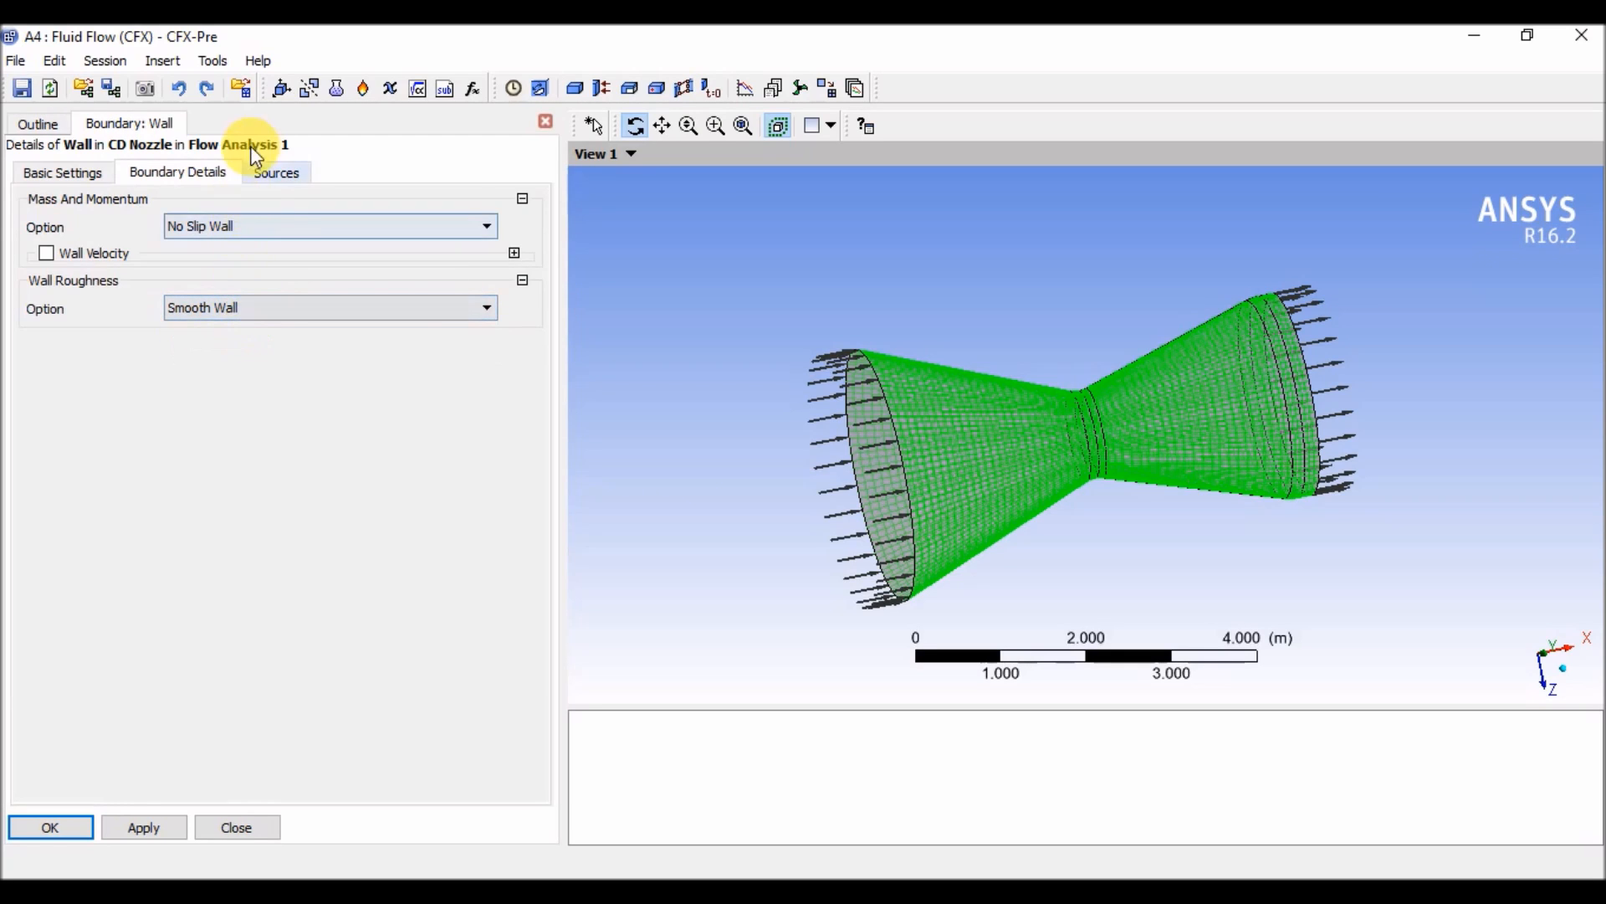
Enable the boundary source and its Sources option for the Wall boundary, and accept the boundary settings
left_click(274, 171)
left_click(128, 199)
left_click(47, 221)
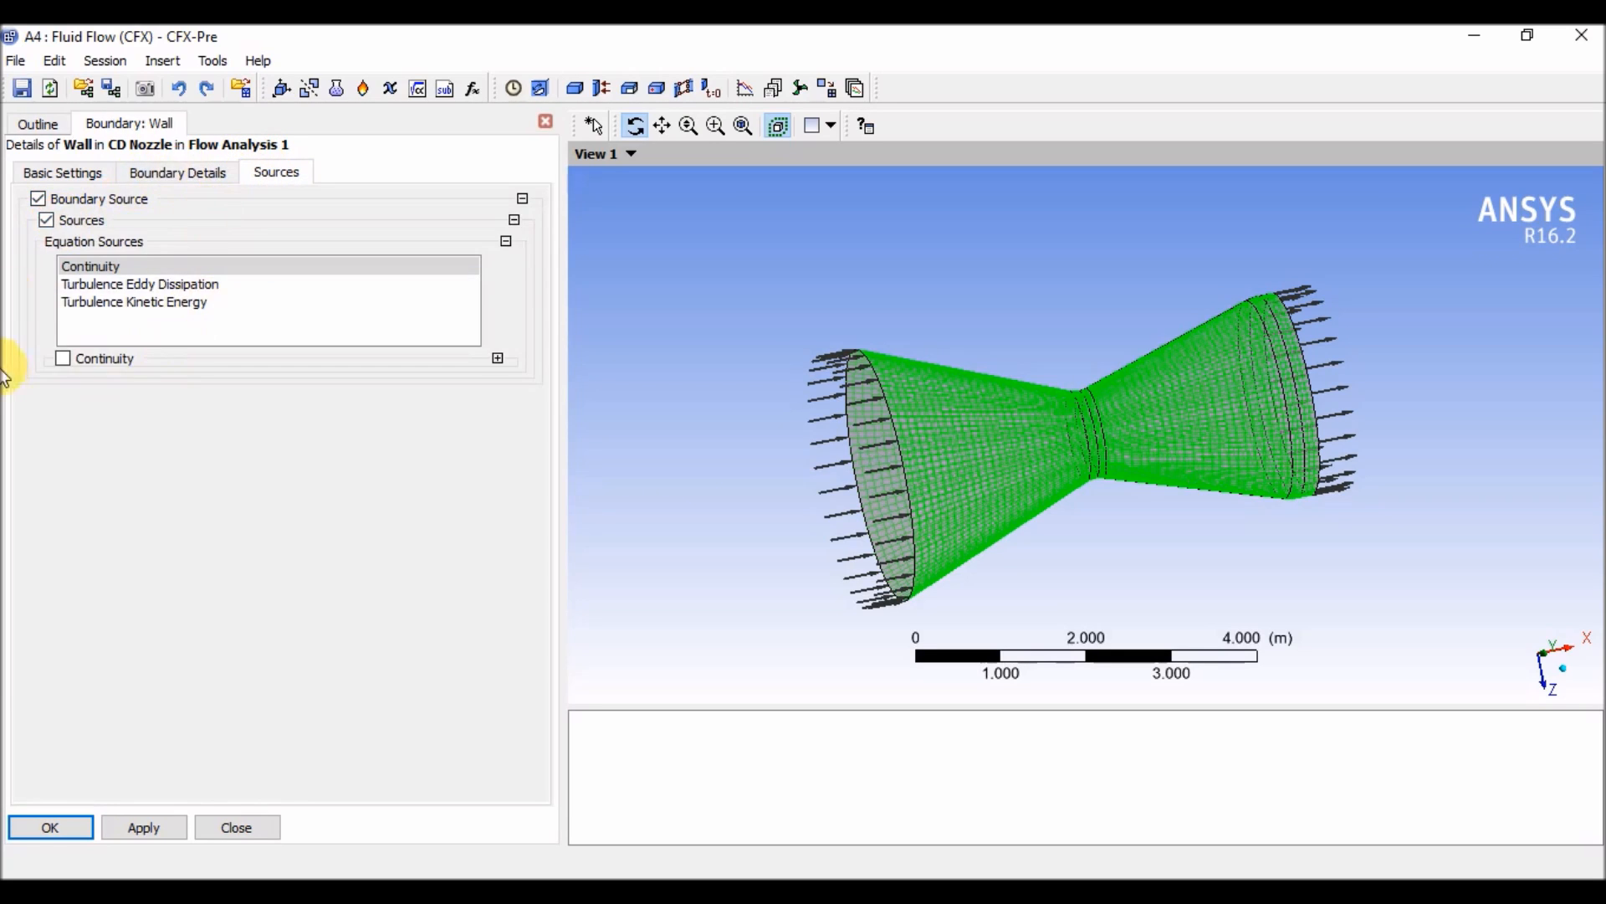
left_click(80, 827)
left_click_drag(706, 469, 416, 414)
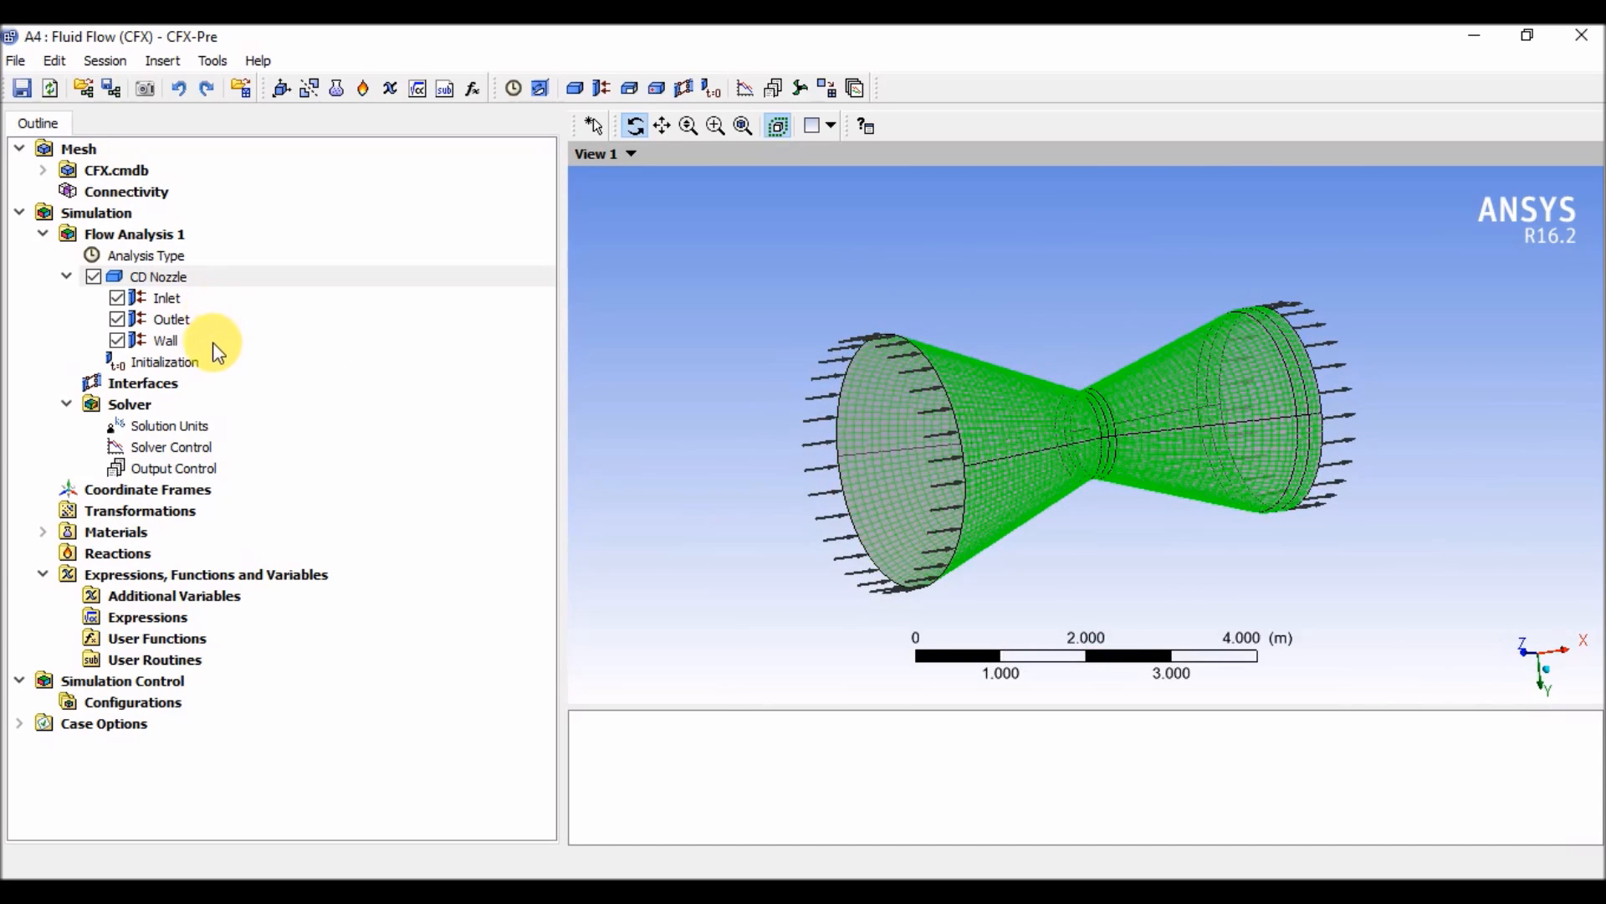
Check the Solution Units of the flow analysis against the CD Nozzle part's unit system in SOLIDWORKS
left_click(128, 404)
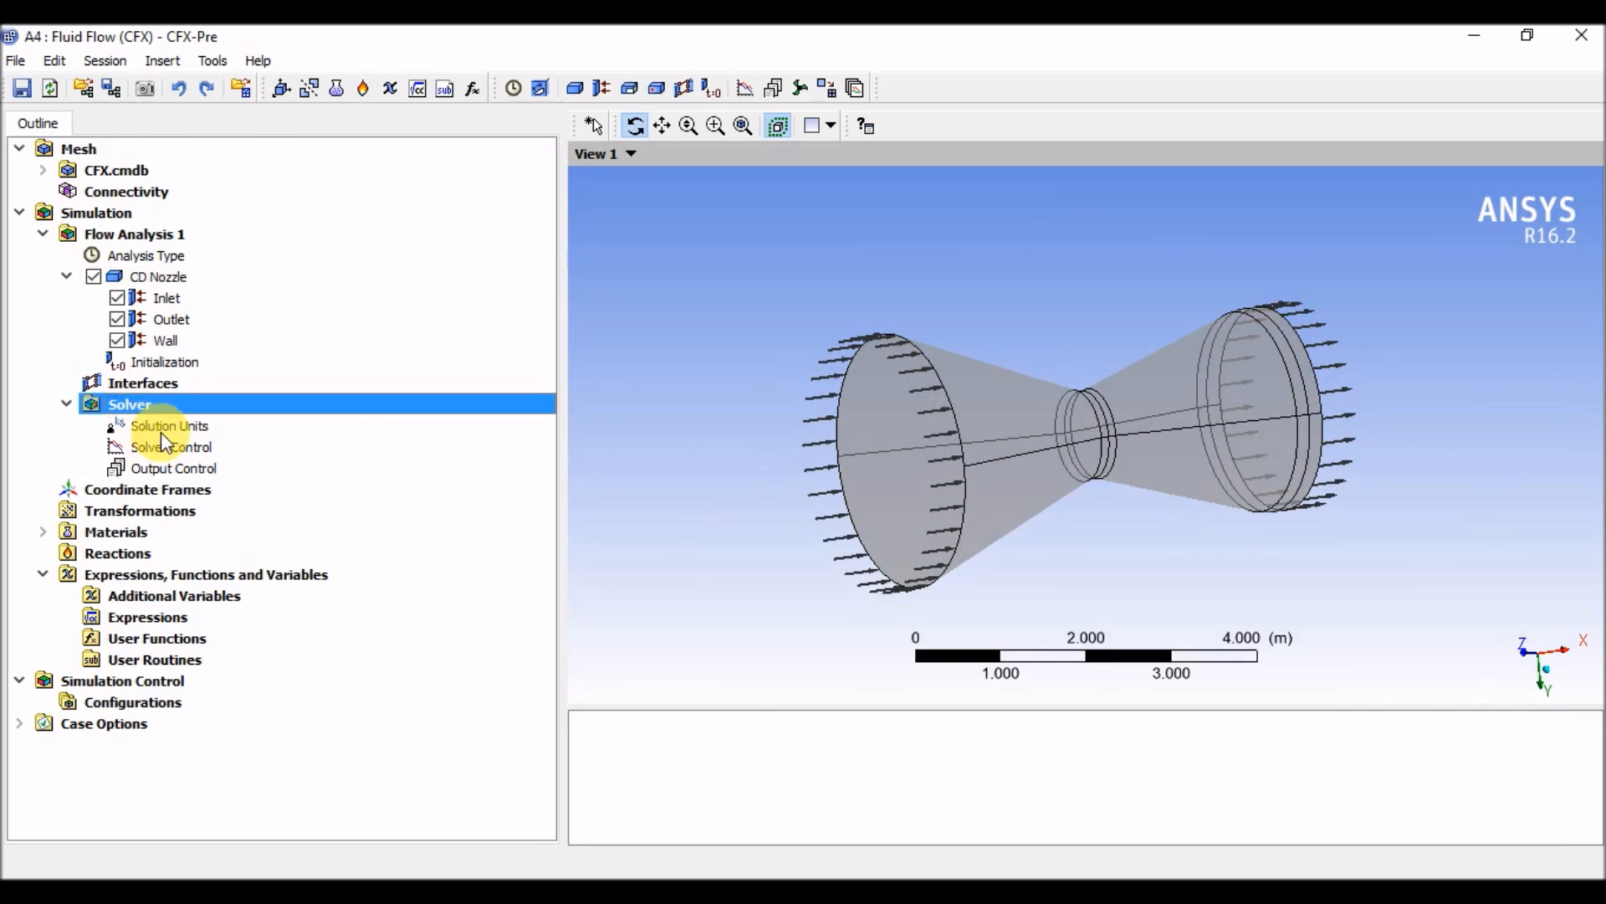
double_click(168, 425)
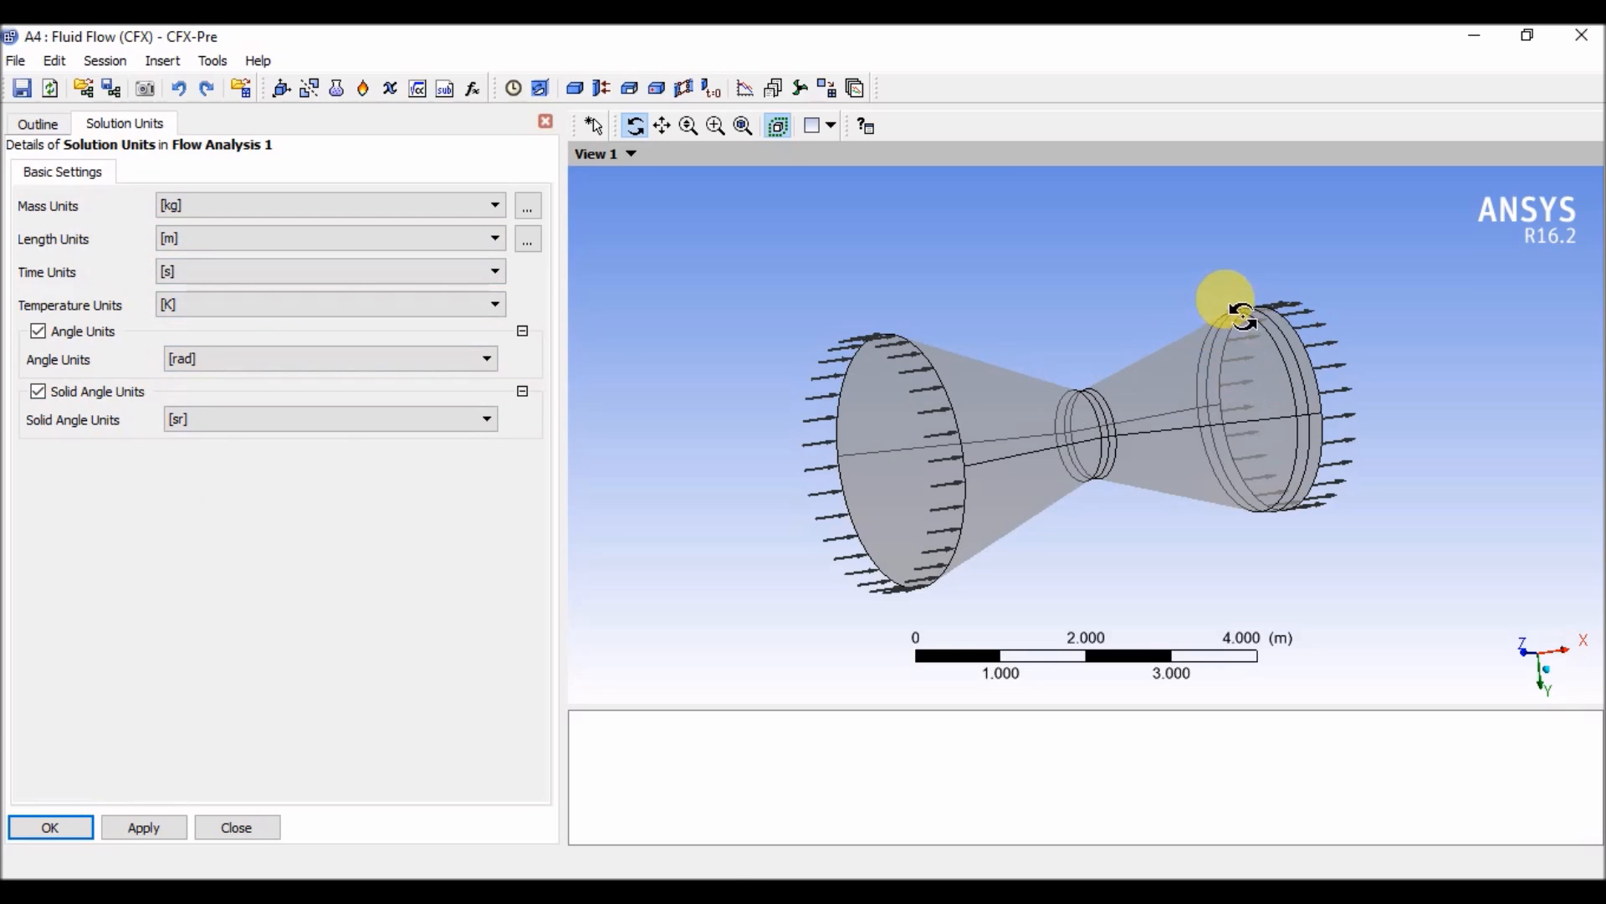
mouse_move(1176, 892)
mouse_move(1125, 891)
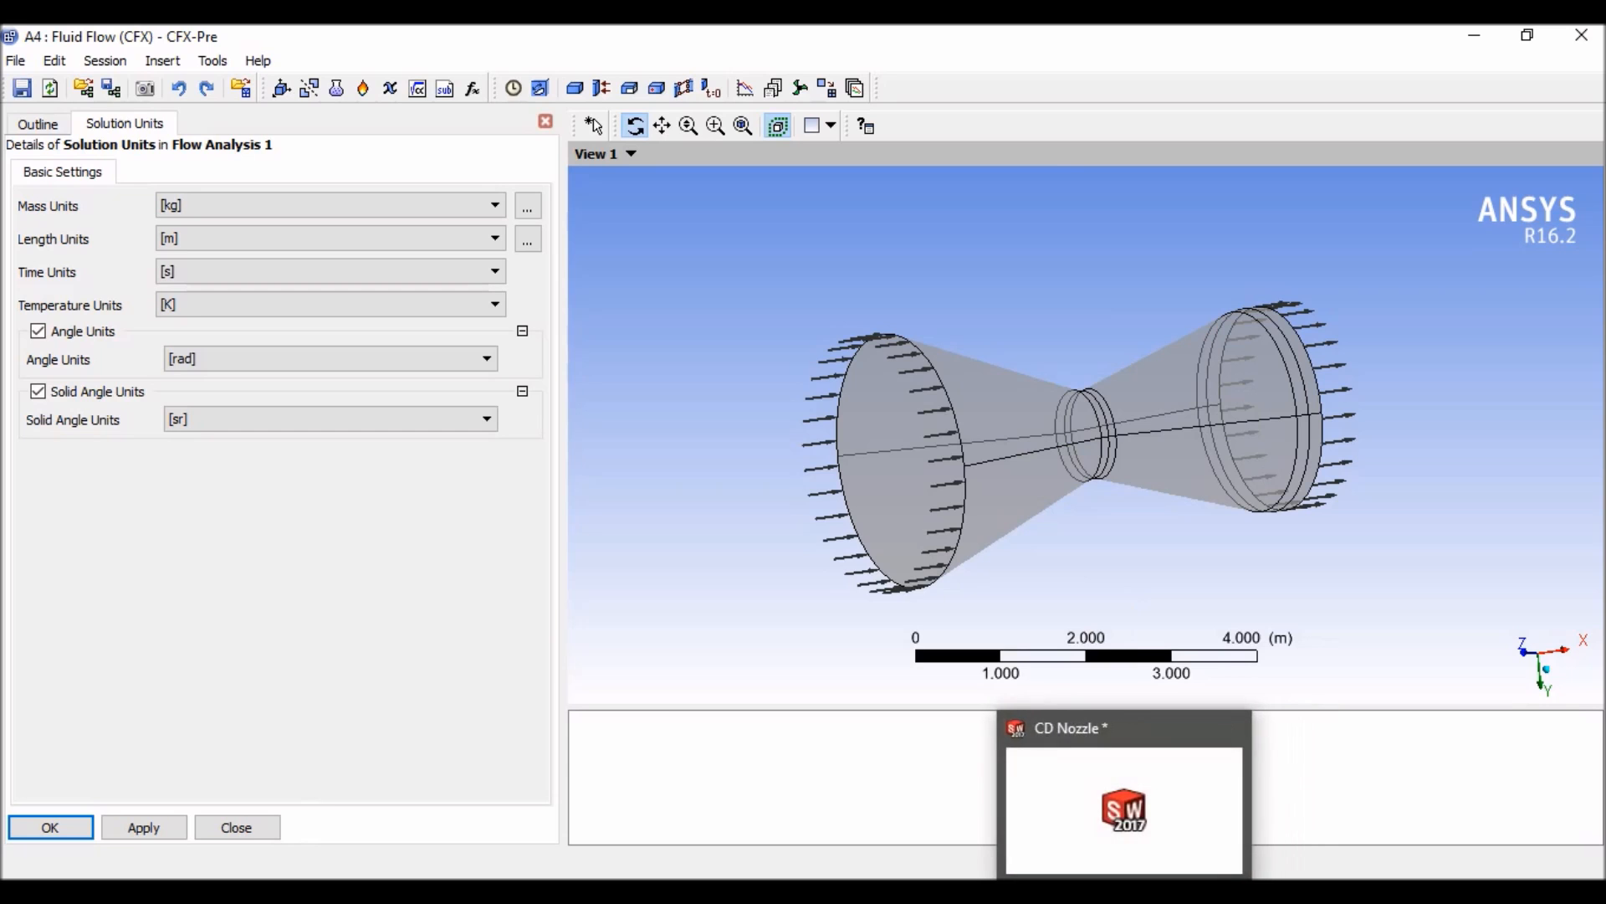
left_click(1125, 810)
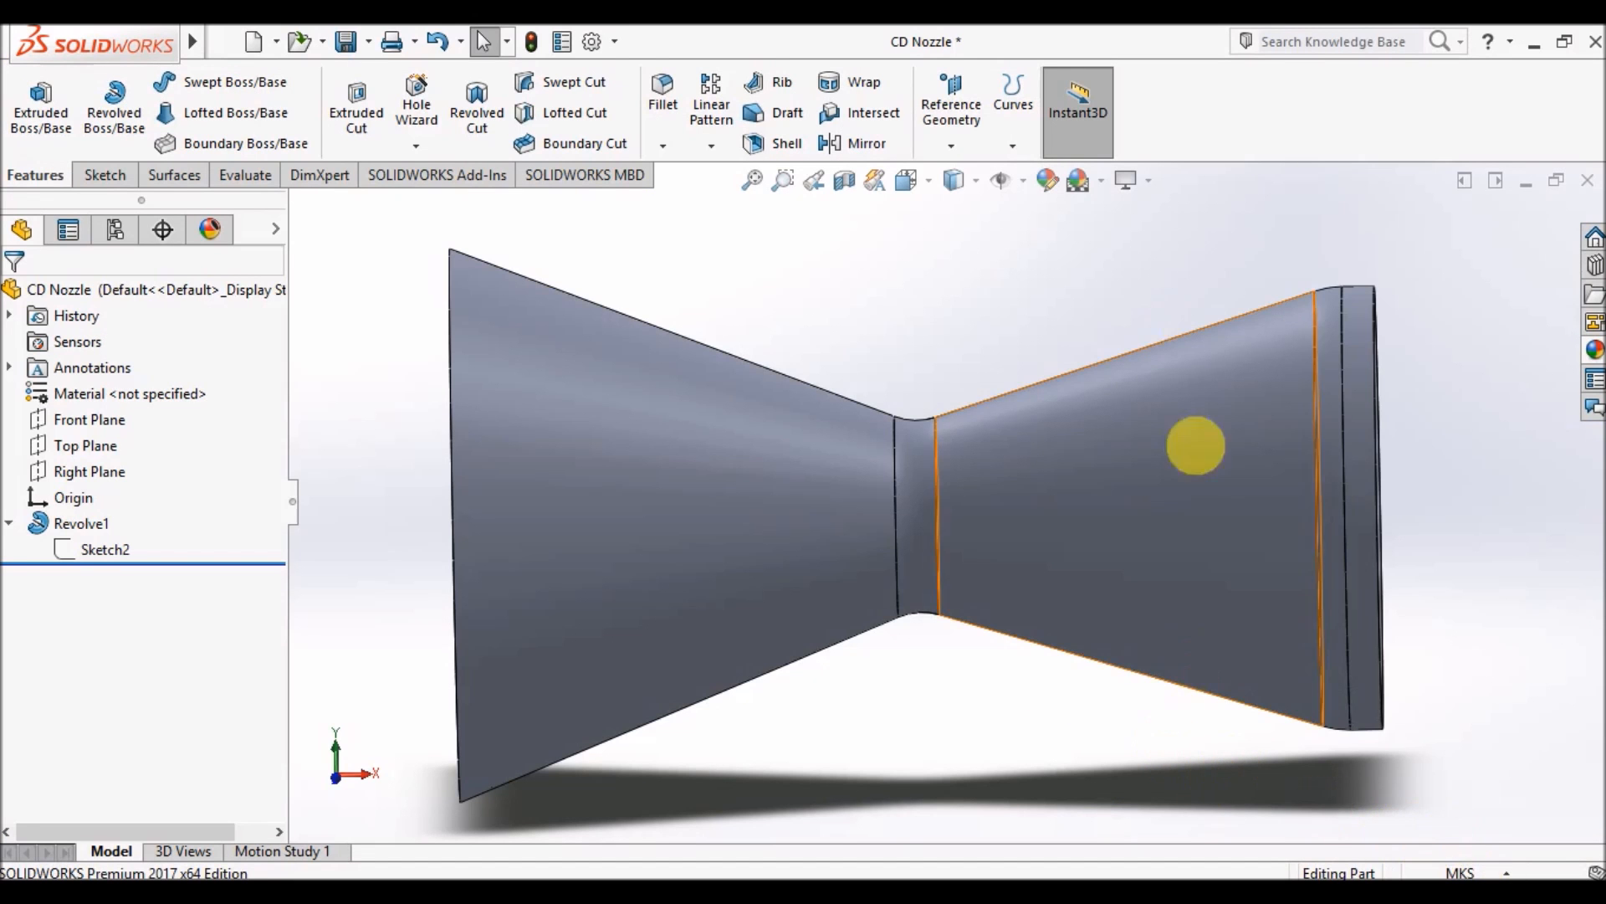
left_click(1503, 873)
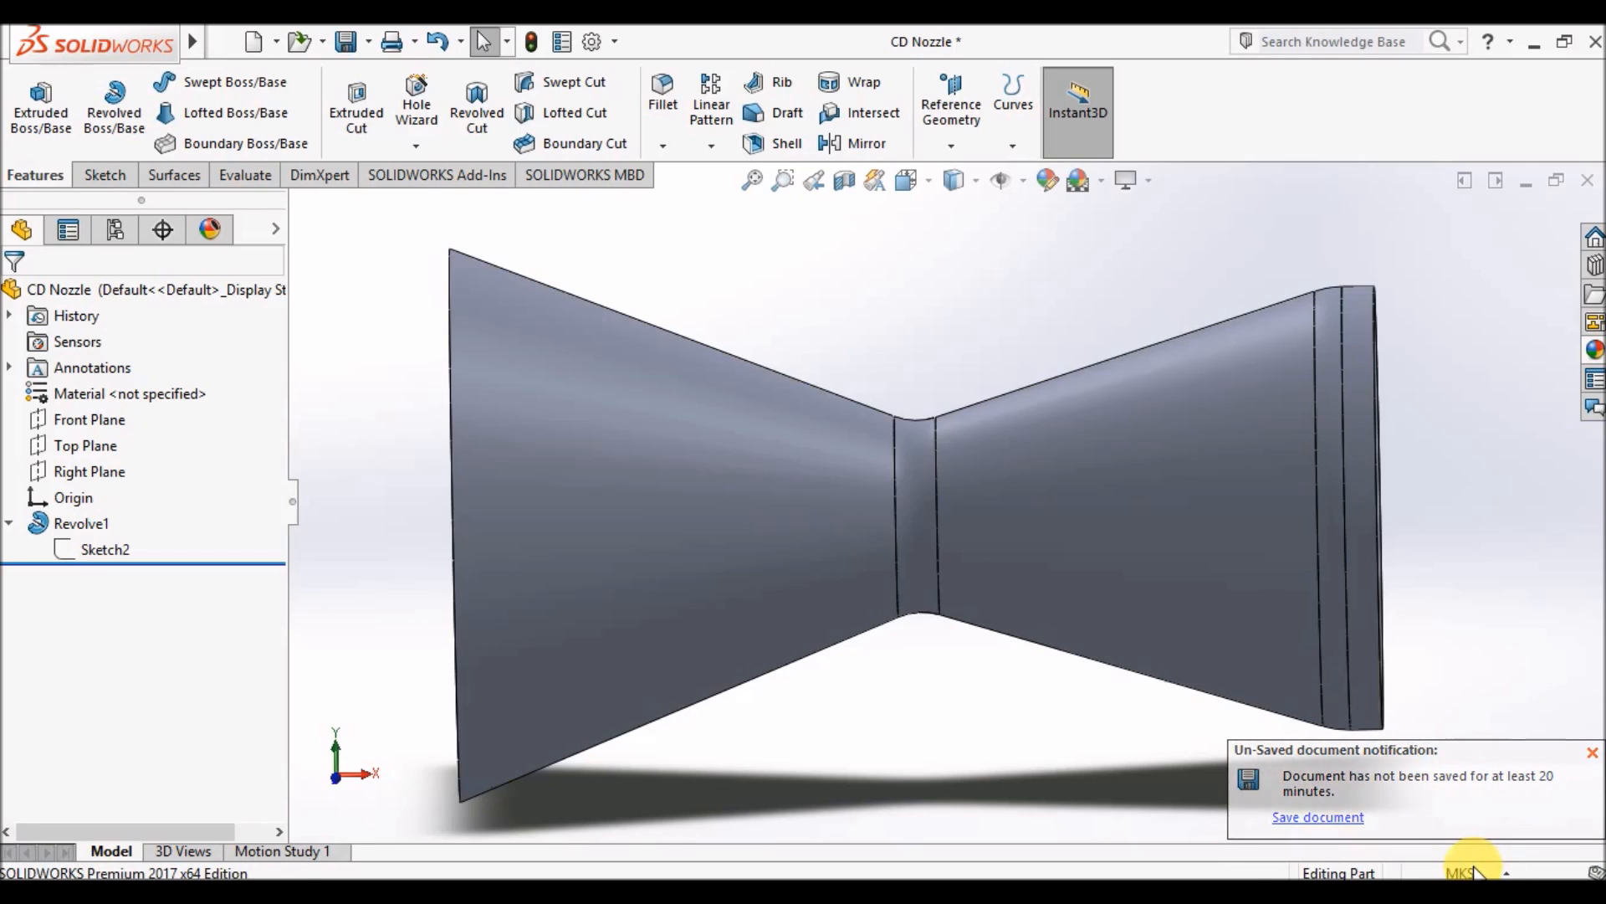
left_click(1475, 867)
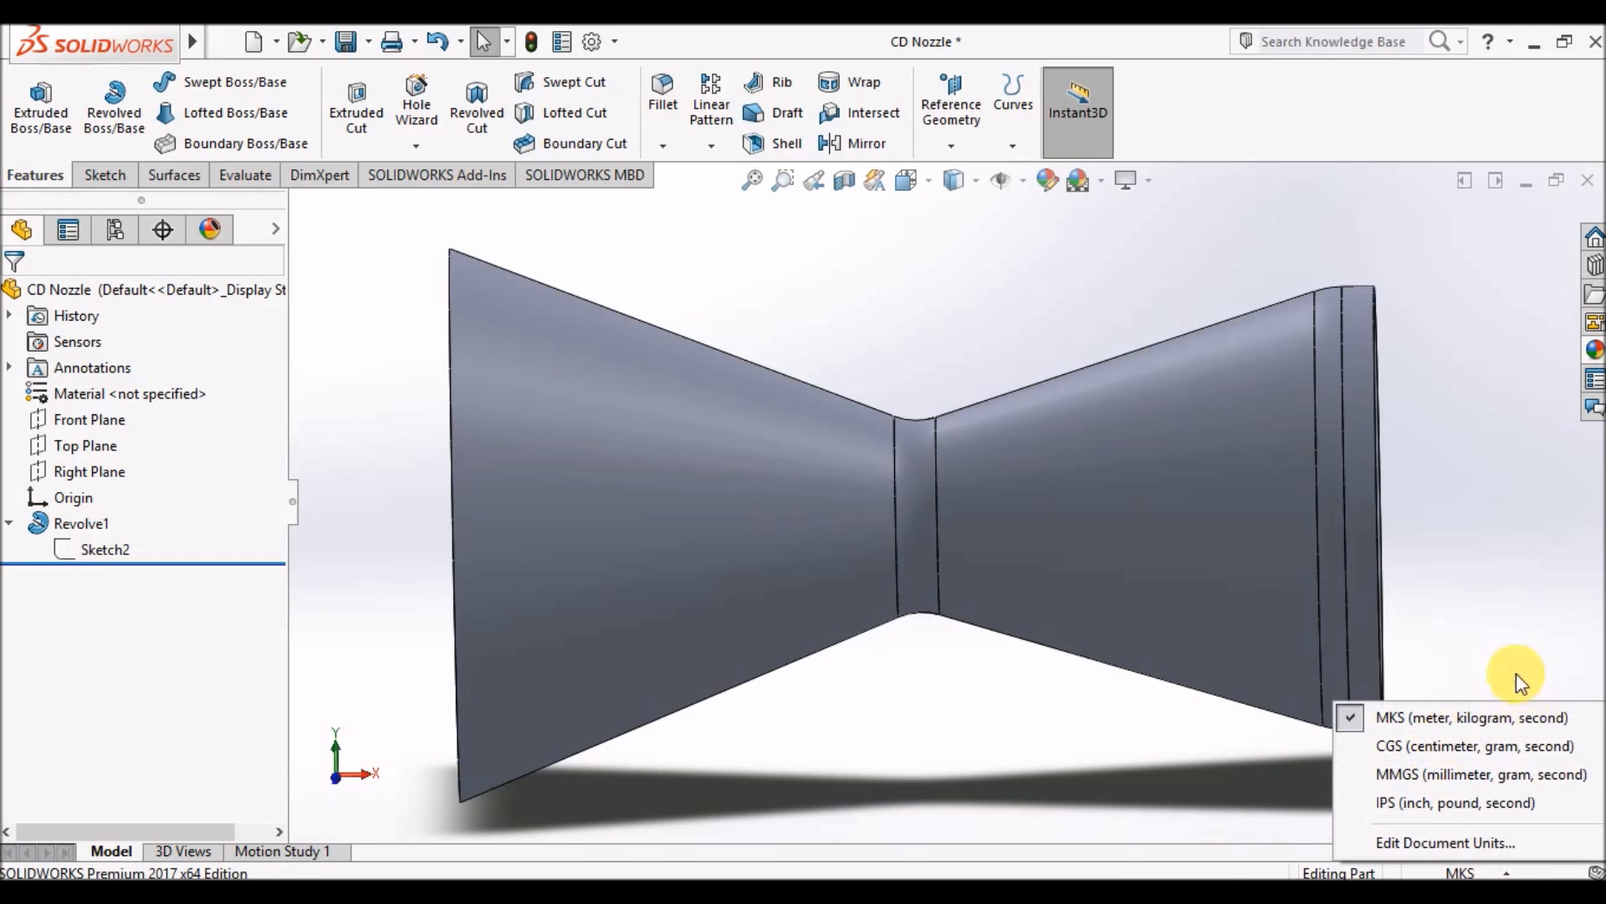
left_click(1516, 642)
Return to CFX-Pre and close the Solution Units details
mouse_move(1280, 893)
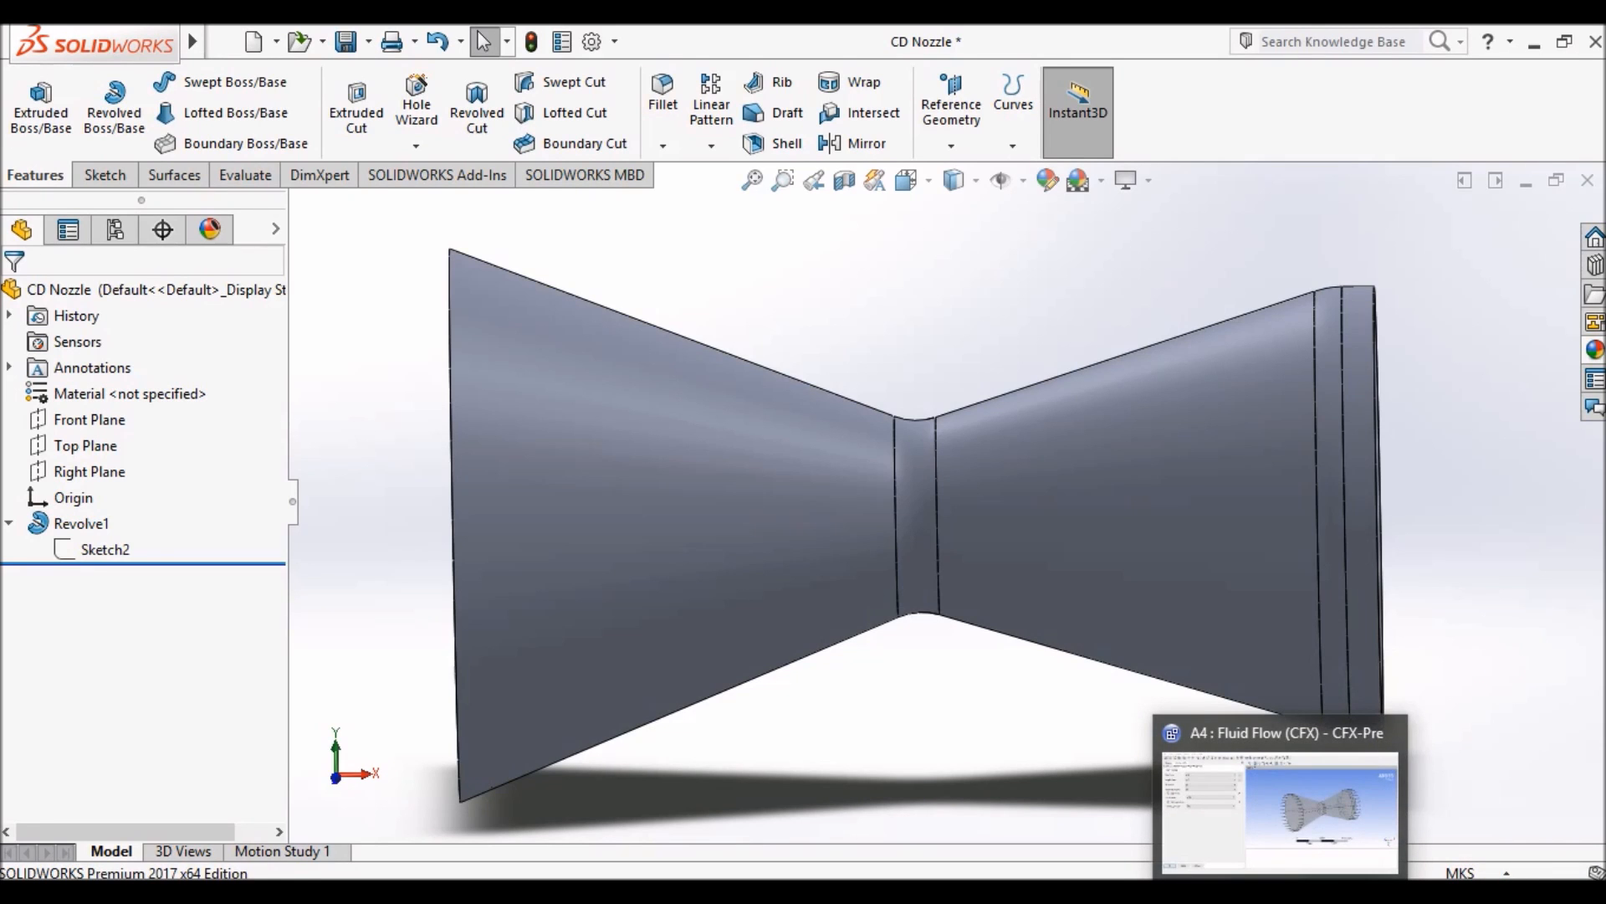
left_click(1281, 893)
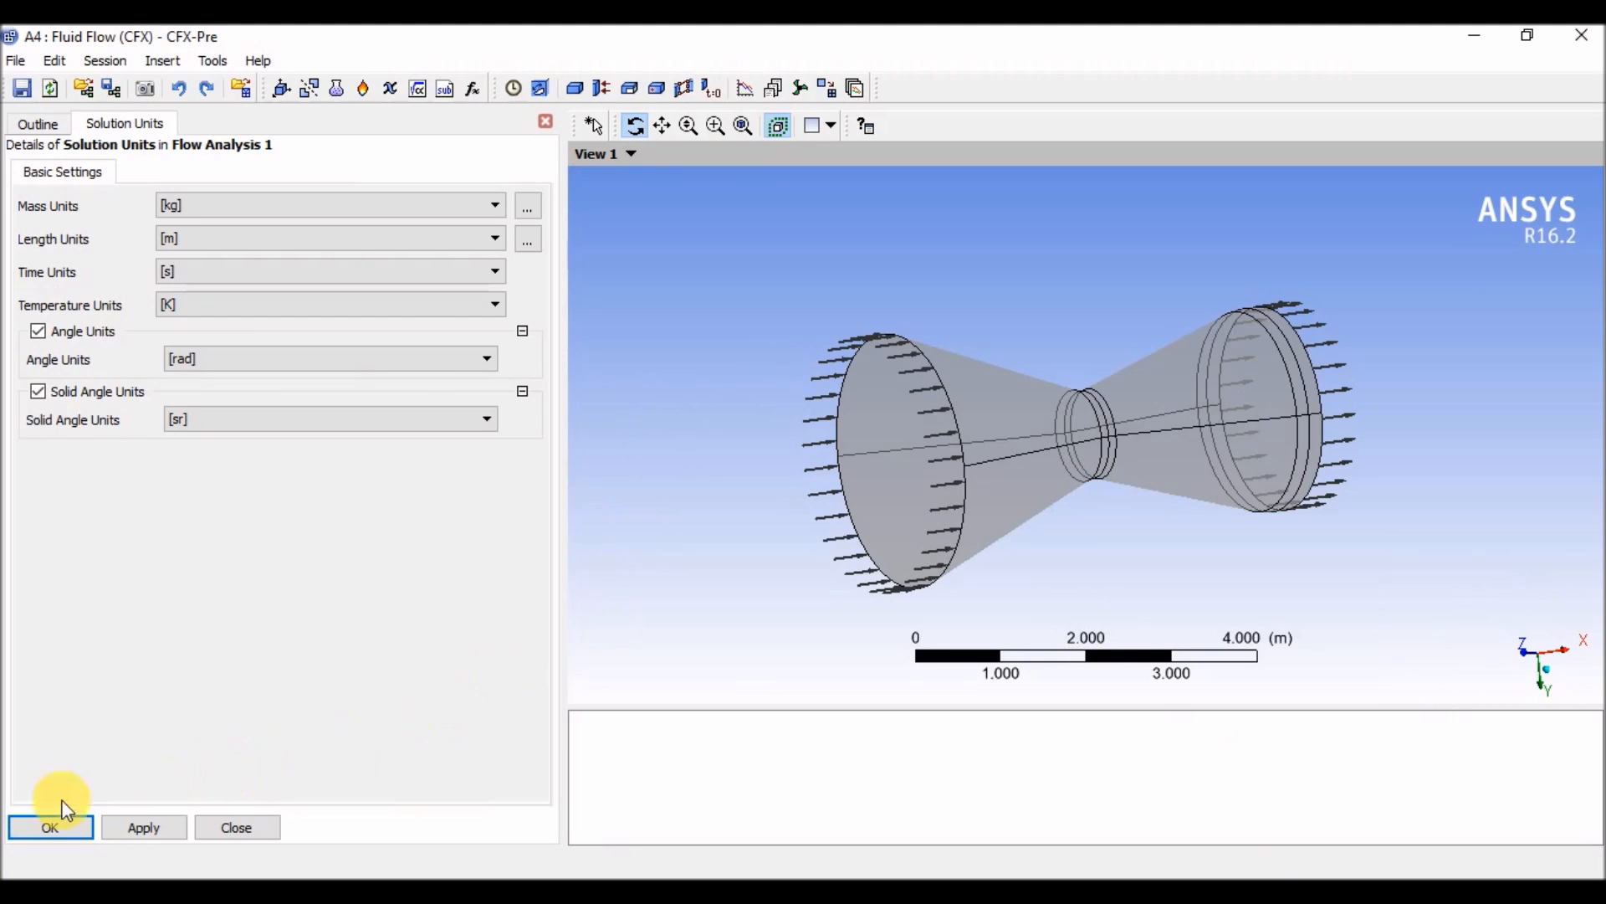
left_click(263, 823)
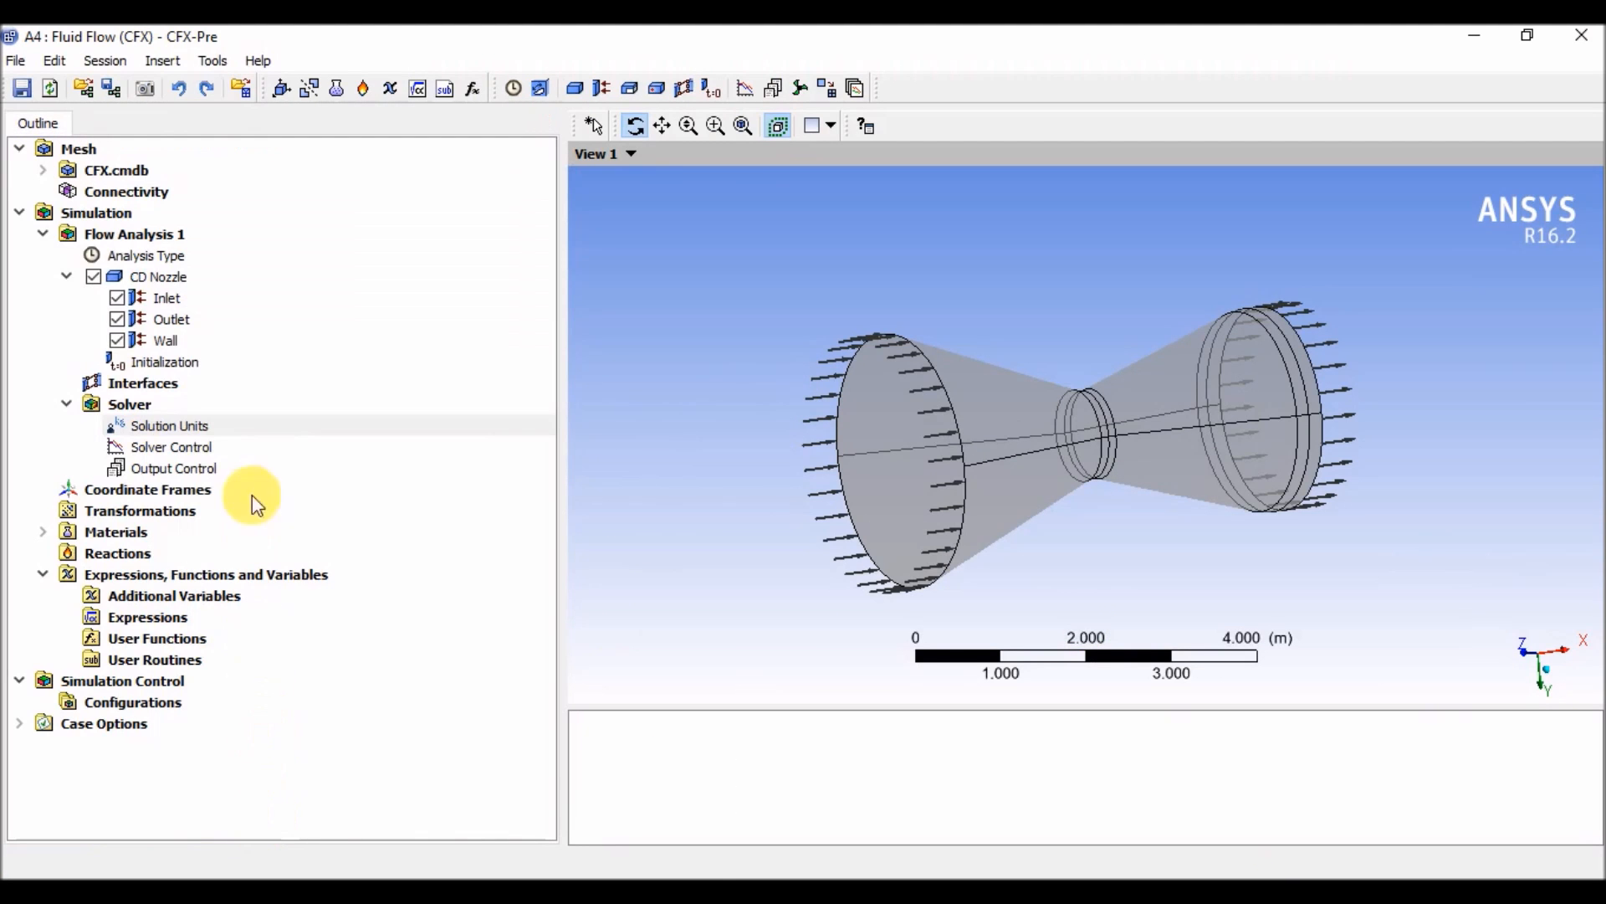
In Solver Control, set the advection scheme to Upwind and the turbulence numerics to High Resolution
double_click(199, 450)
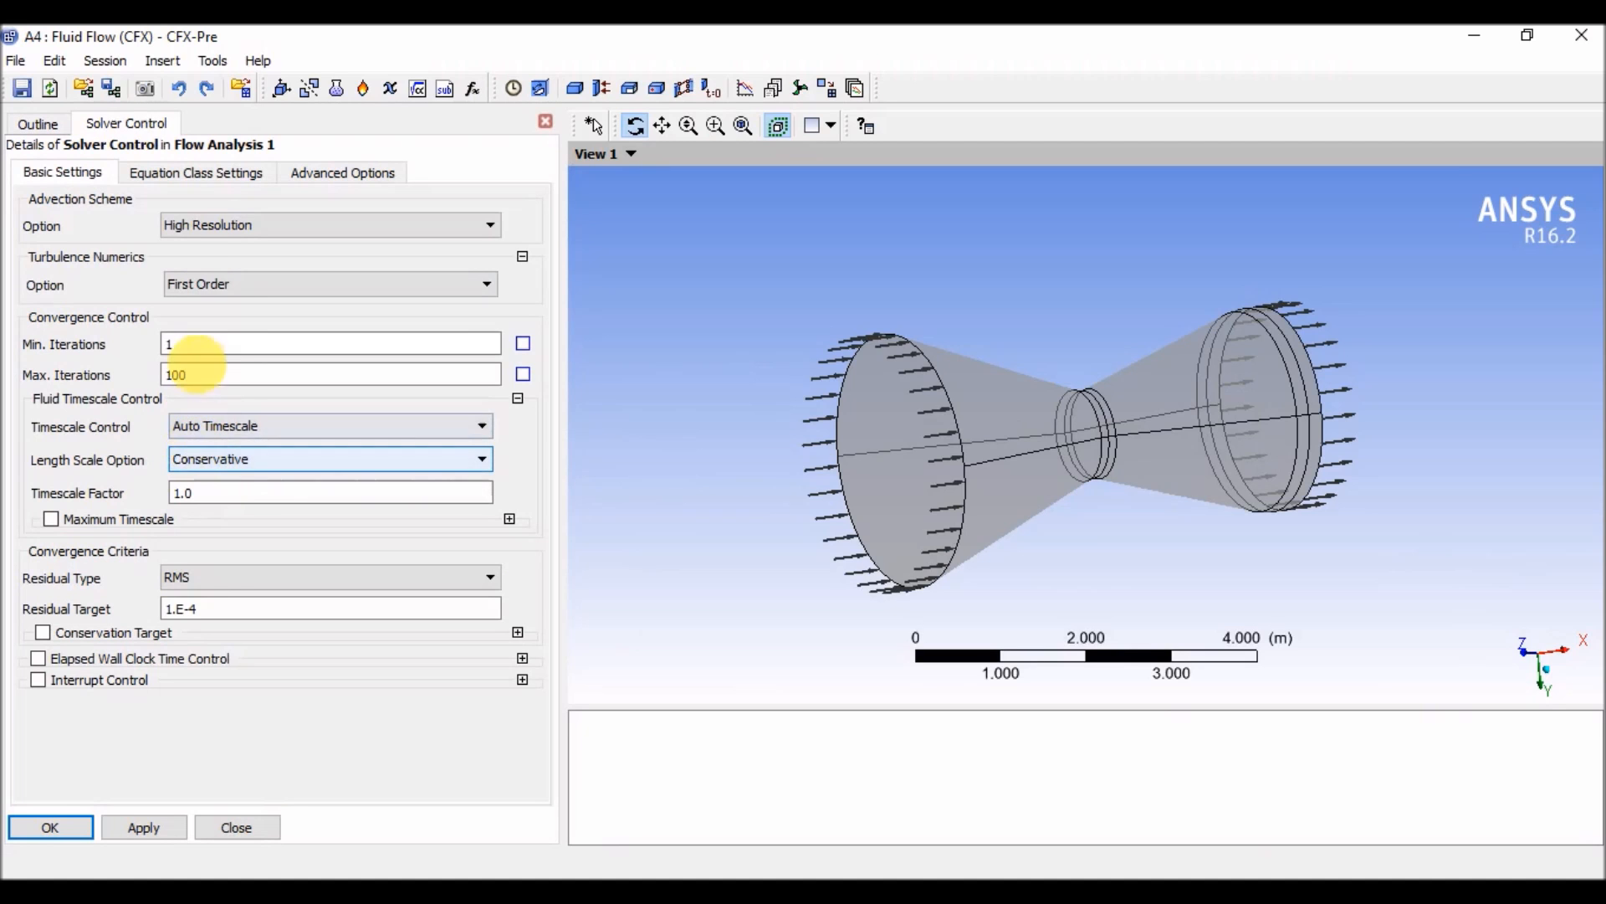
left_click(215, 233)
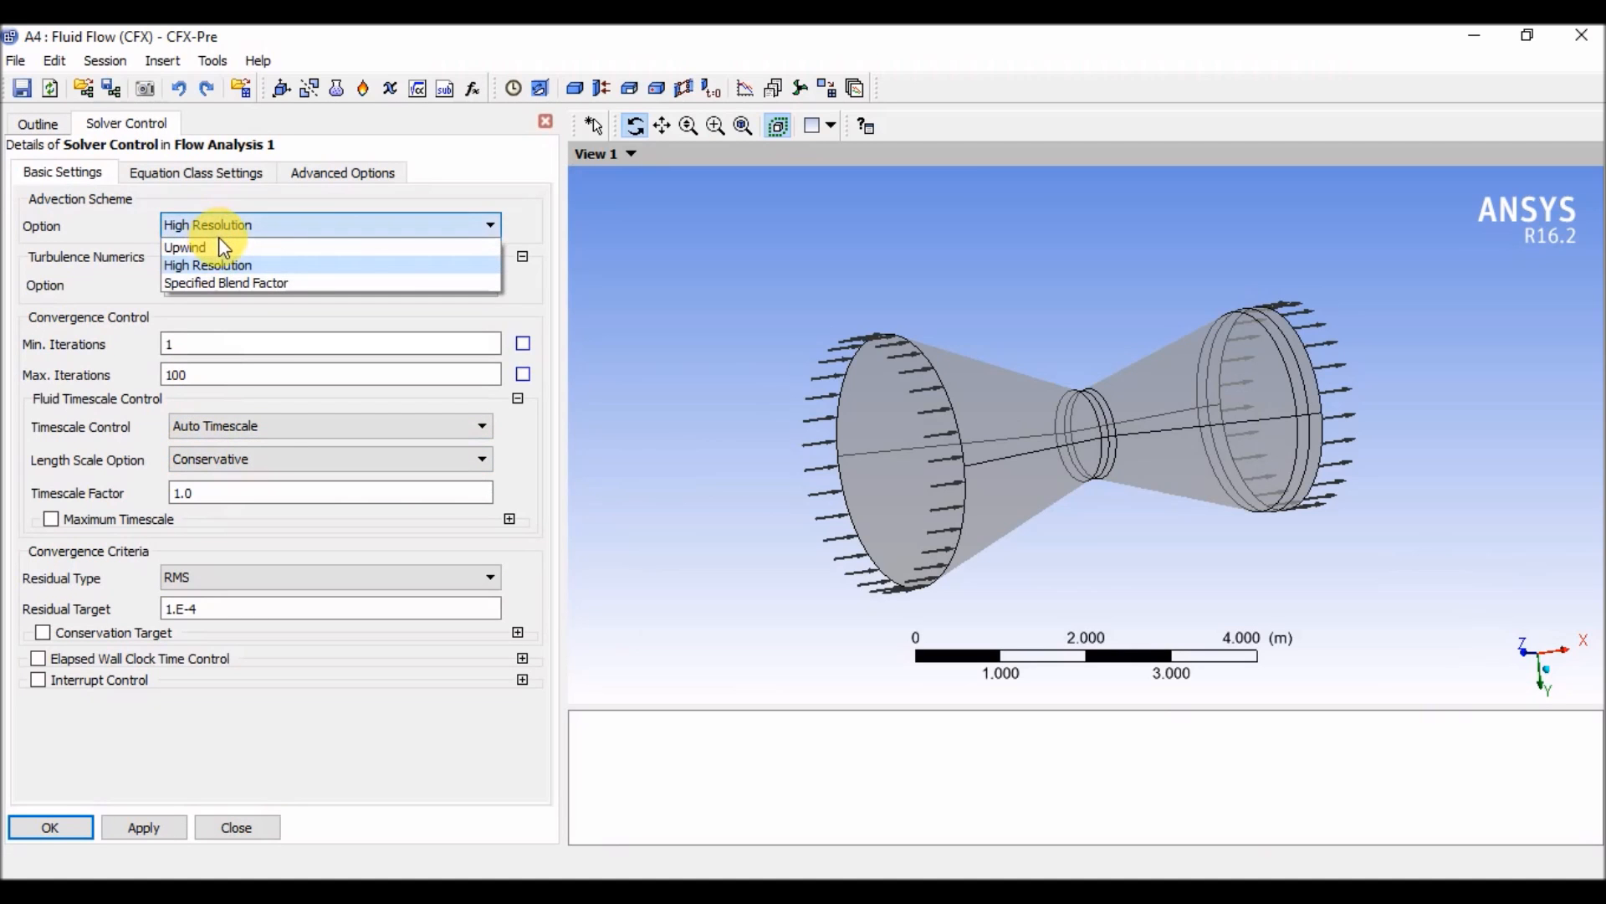
left_click(222, 249)
left_click(227, 232)
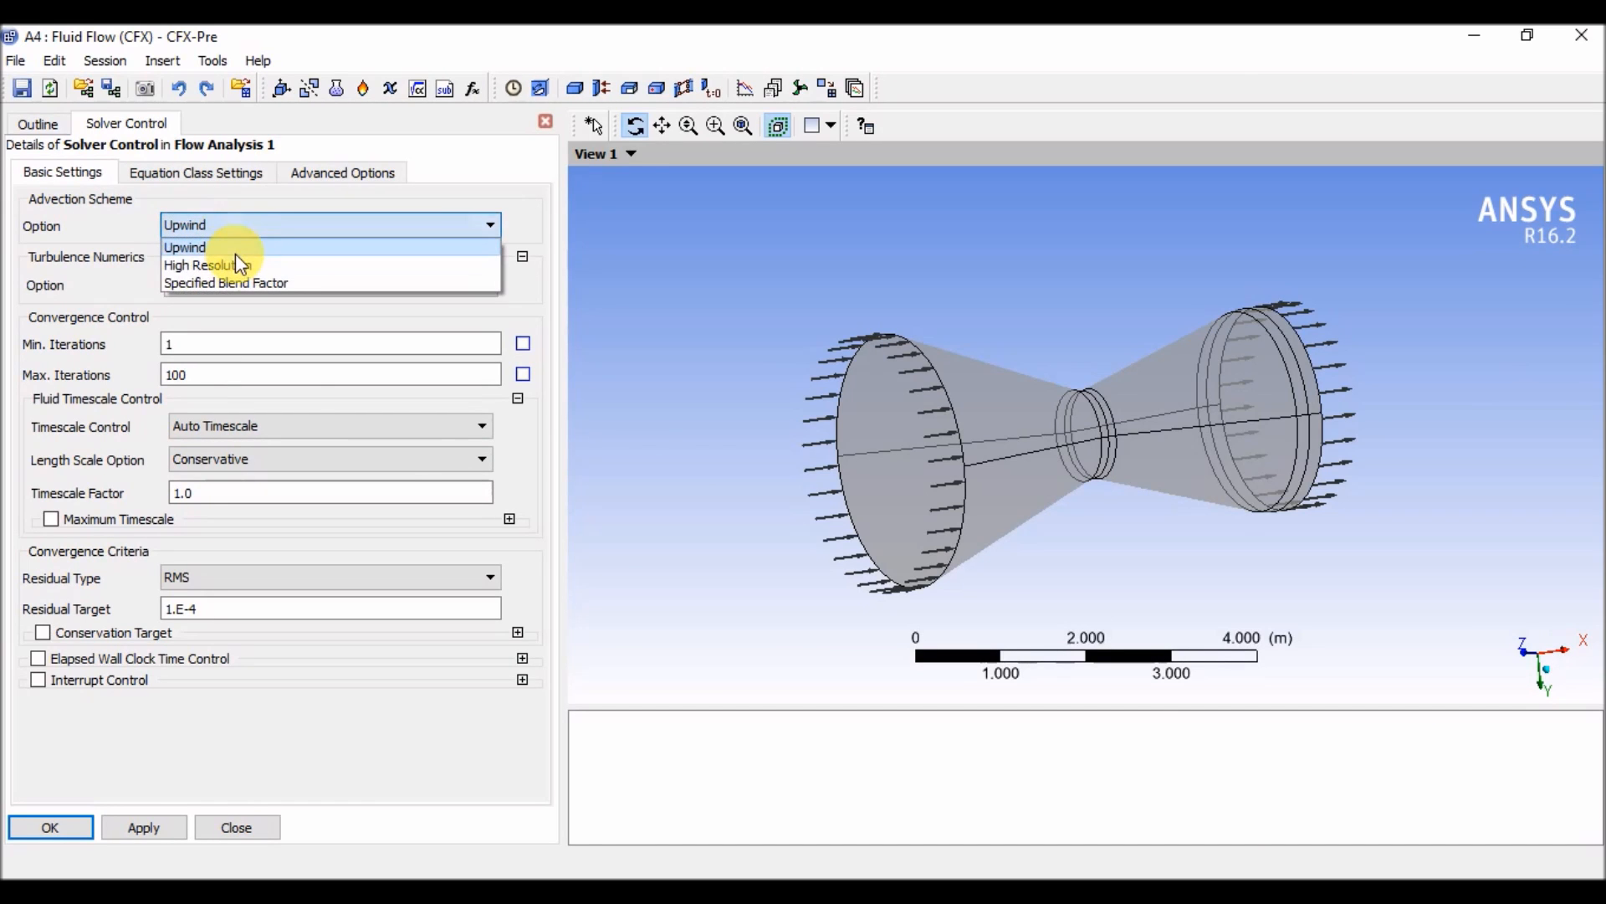
left_click(252, 215)
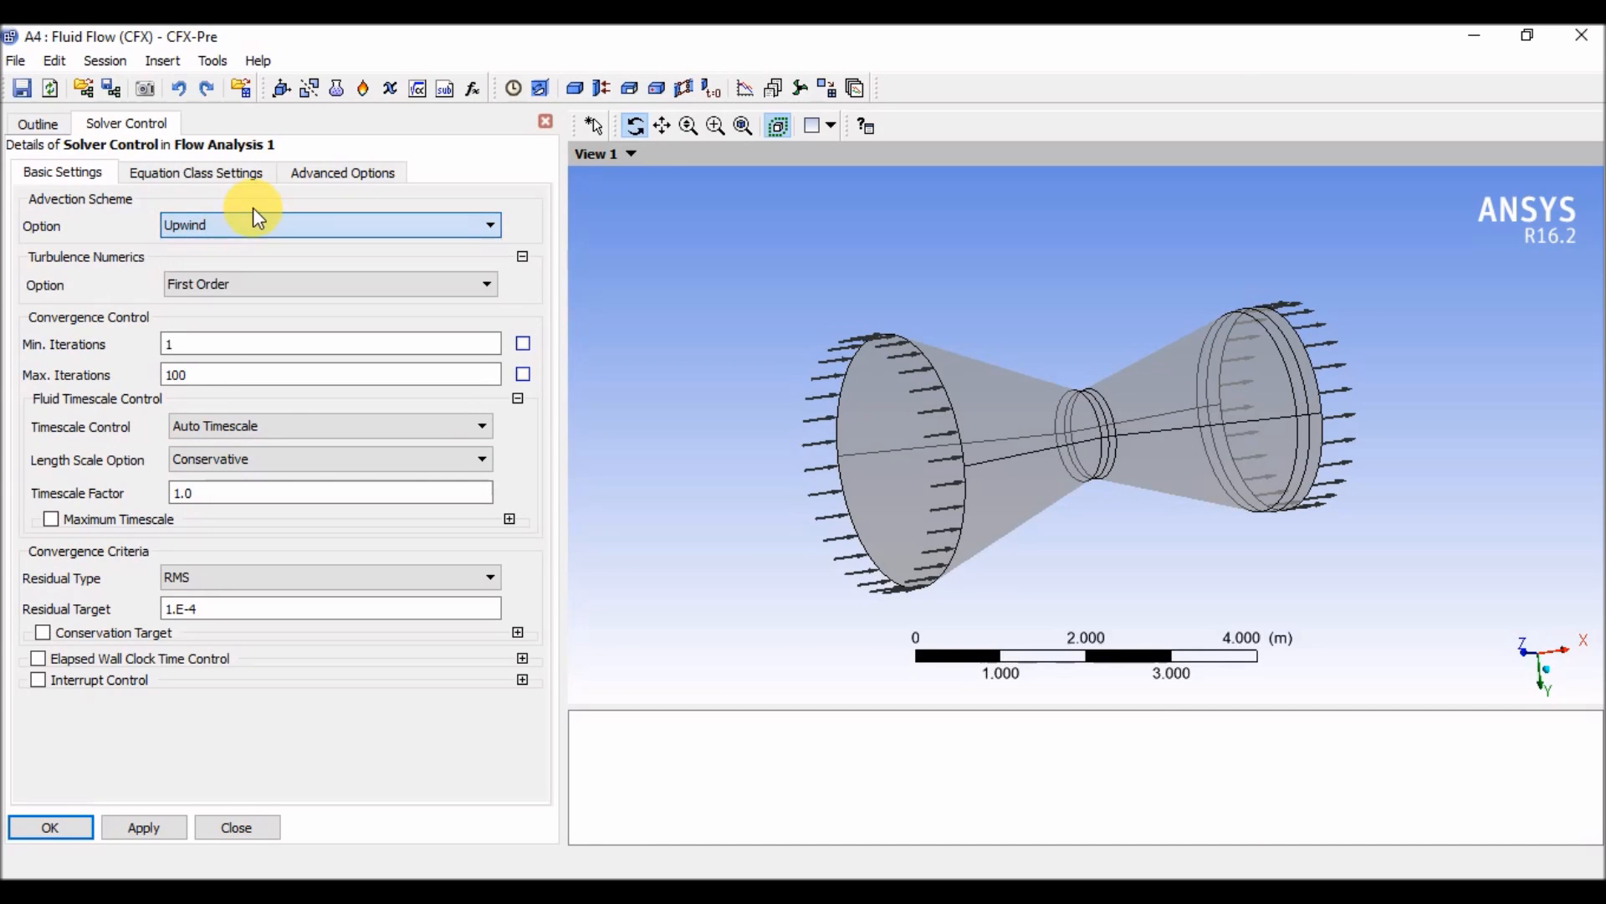
left_click(204, 289)
left_click(219, 304)
left_click(239, 282)
left_click(253, 323)
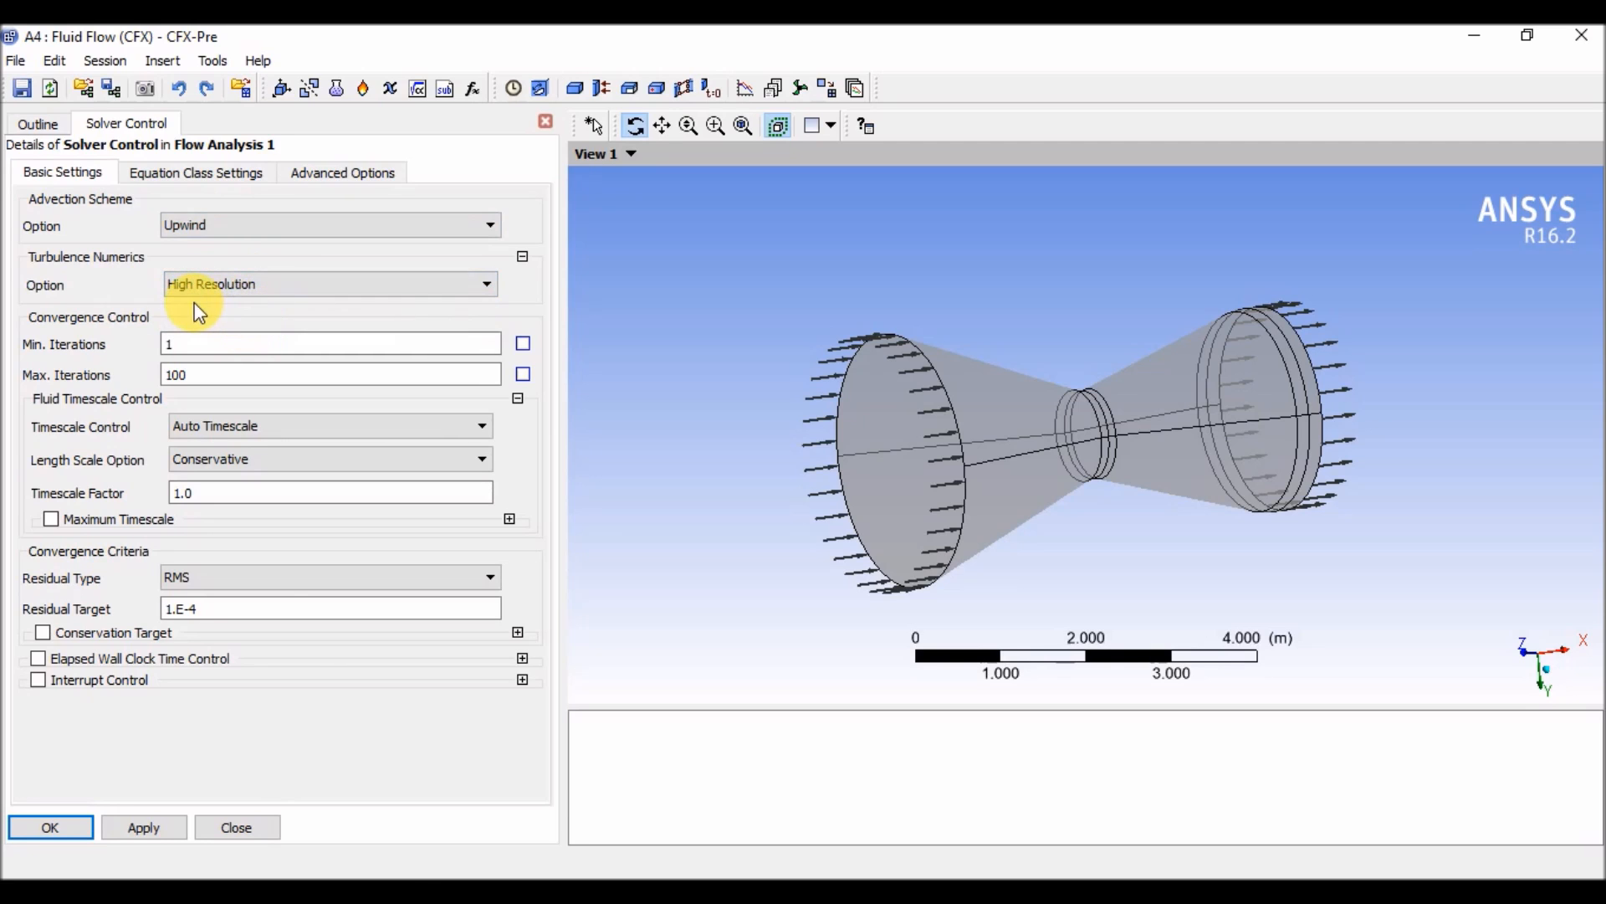
Set the maximum number of iterations for convergence control to 500
left_click(214, 382)
left_click_drag(214, 383, 146, 390)
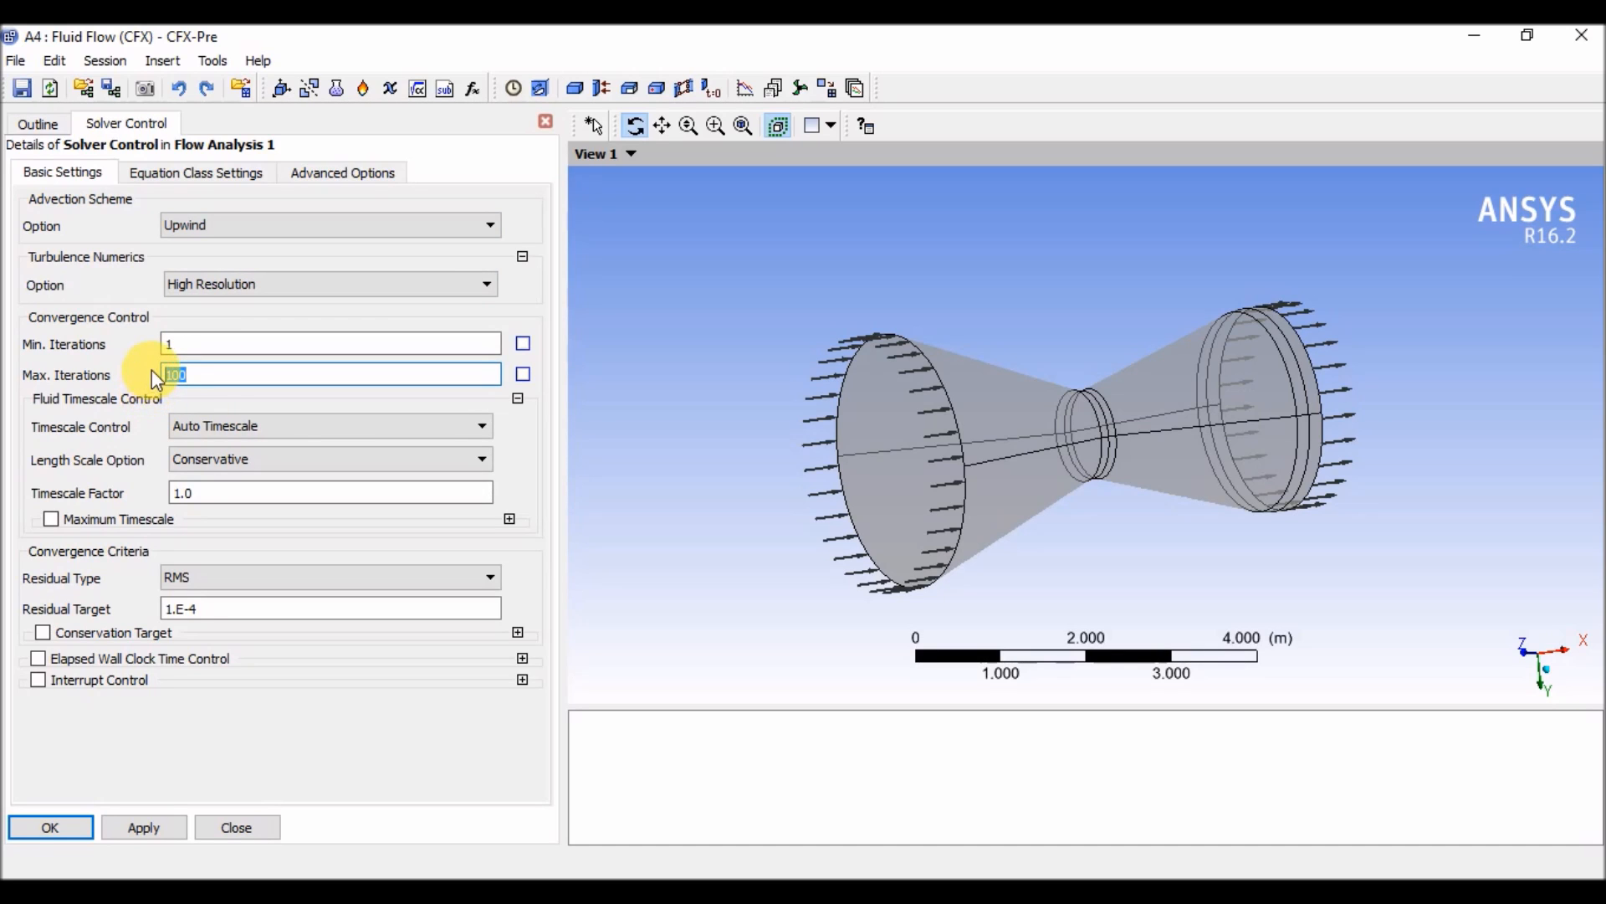
type("10")
key("BackSpace")
type("500")
key("BackSpace")
key("BackSpace")
key("BackSpace")
key("BackSpace")
type("500")
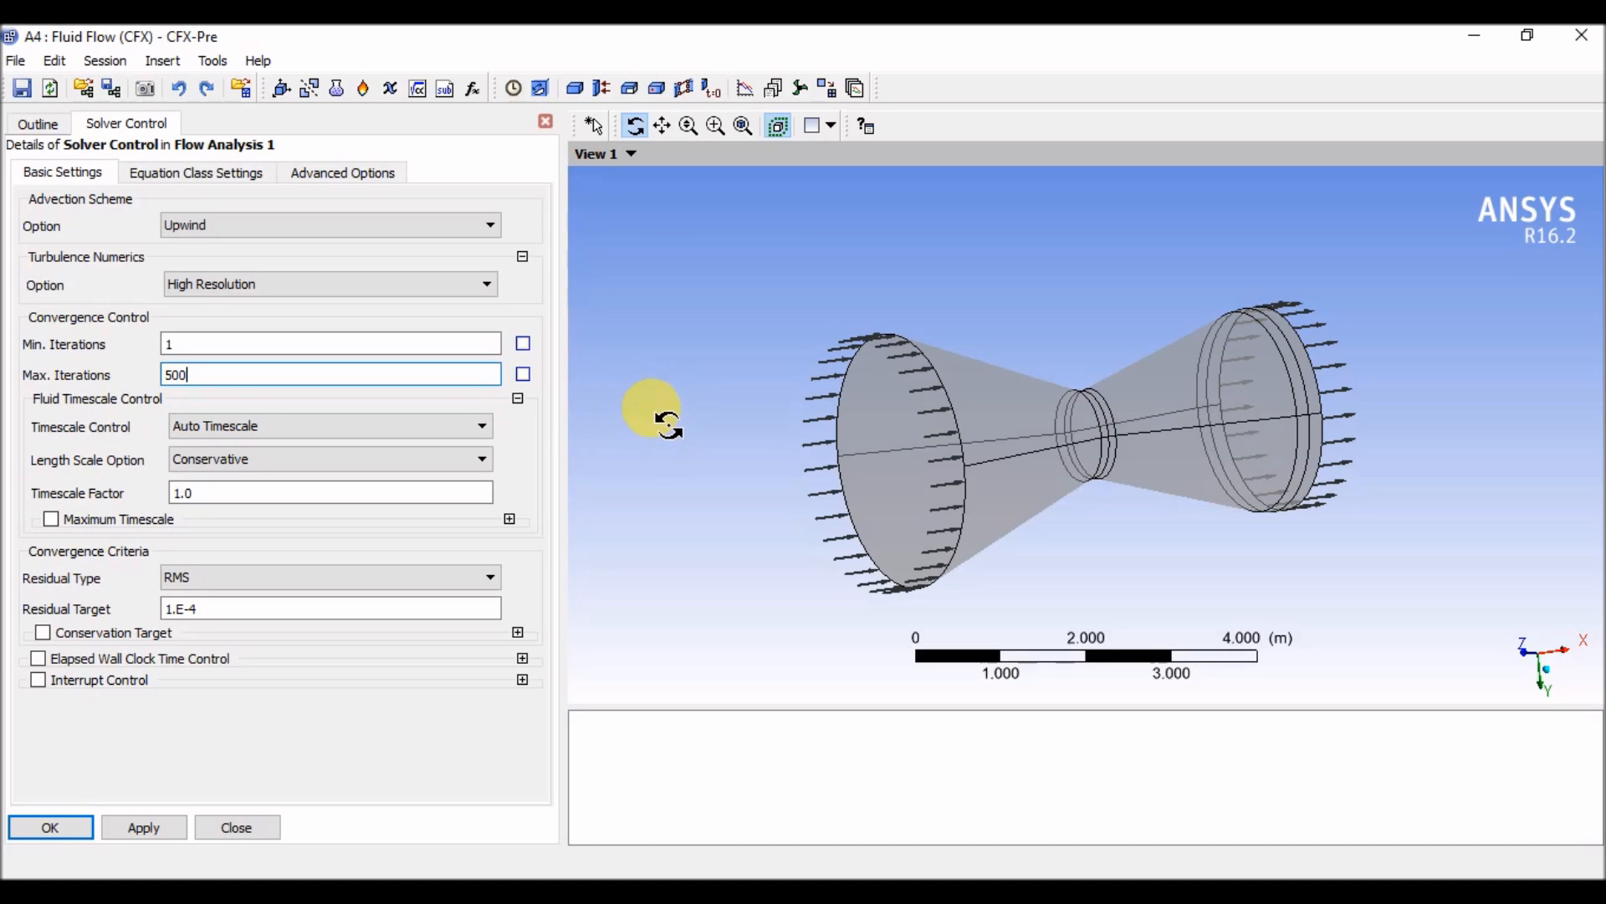
left_click(640, 427)
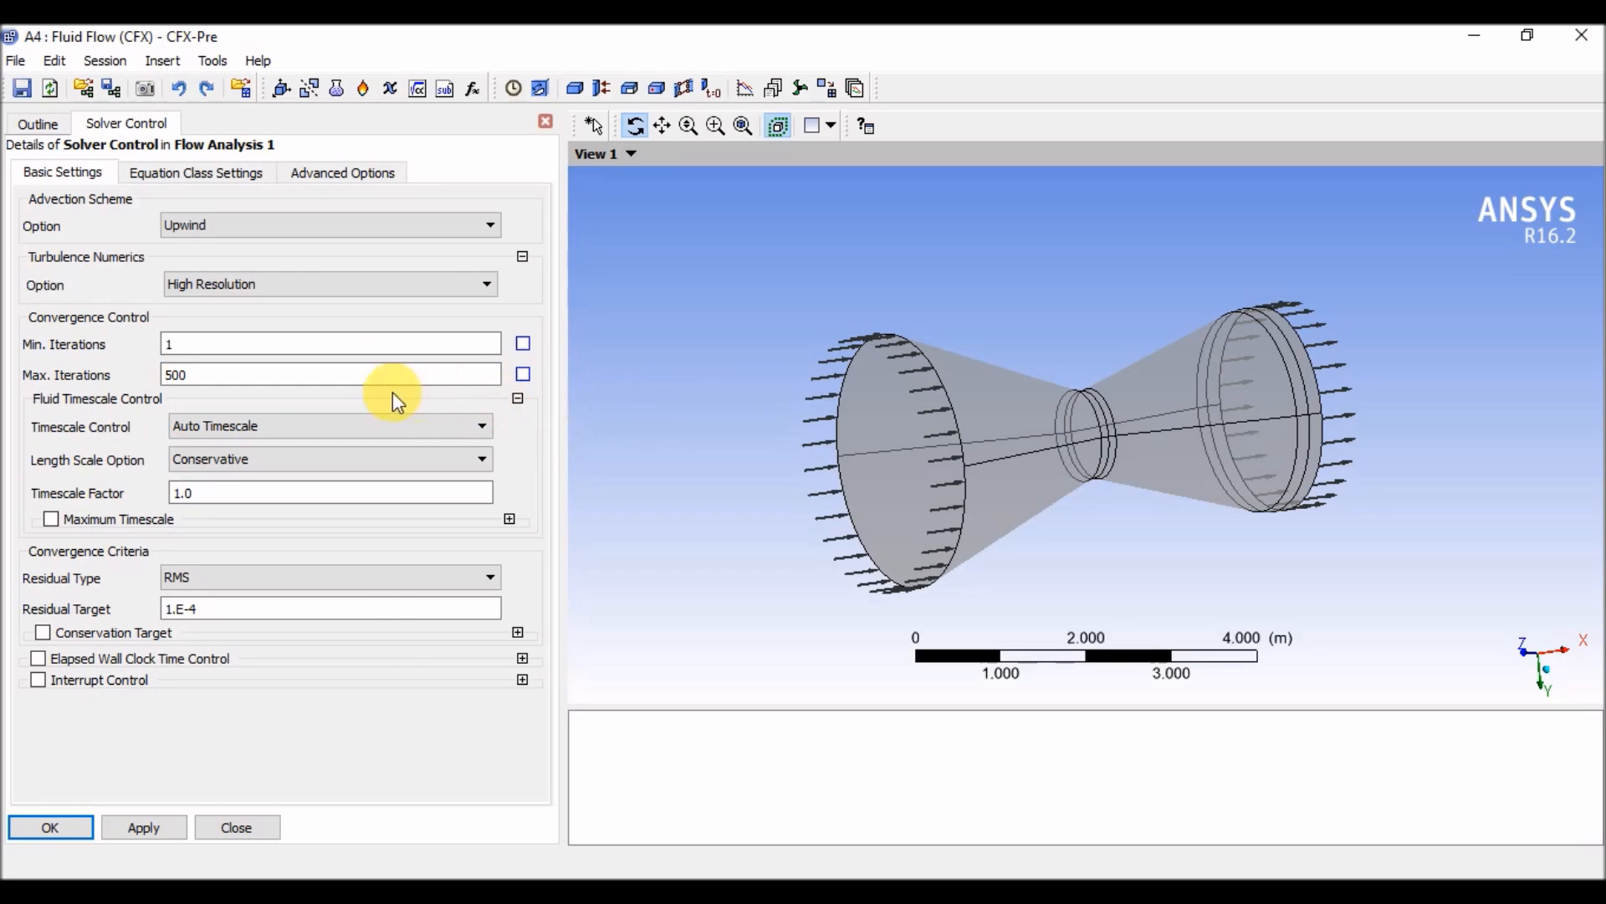
left_click(216, 385)
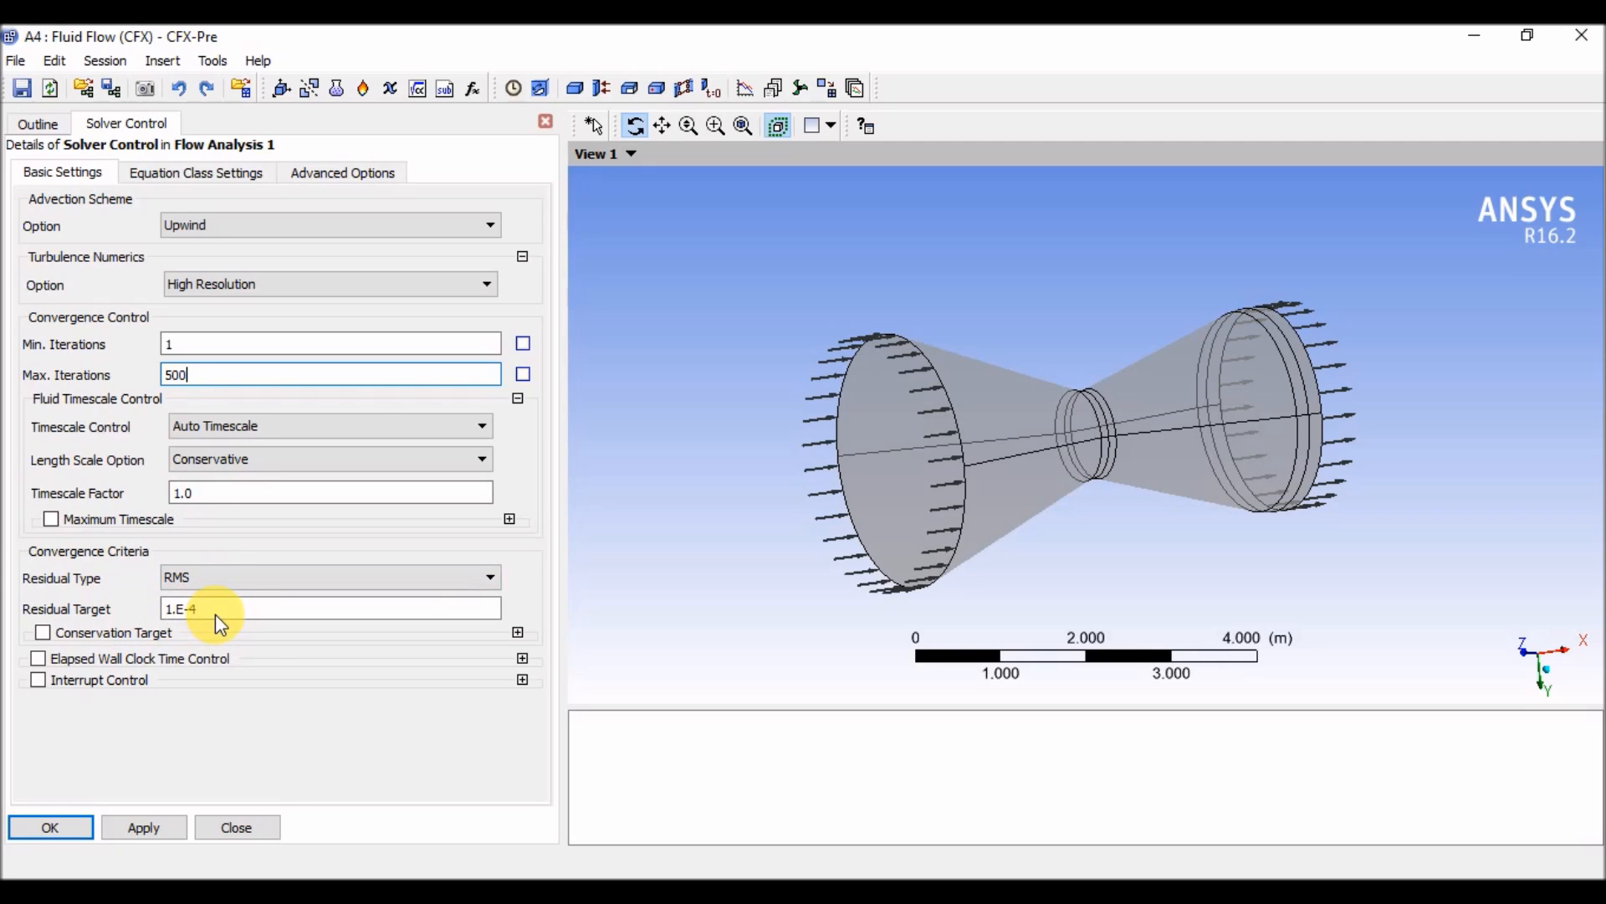
Review the solver's equation class settings and advanced options, and close Solver Control
left_click(181, 173)
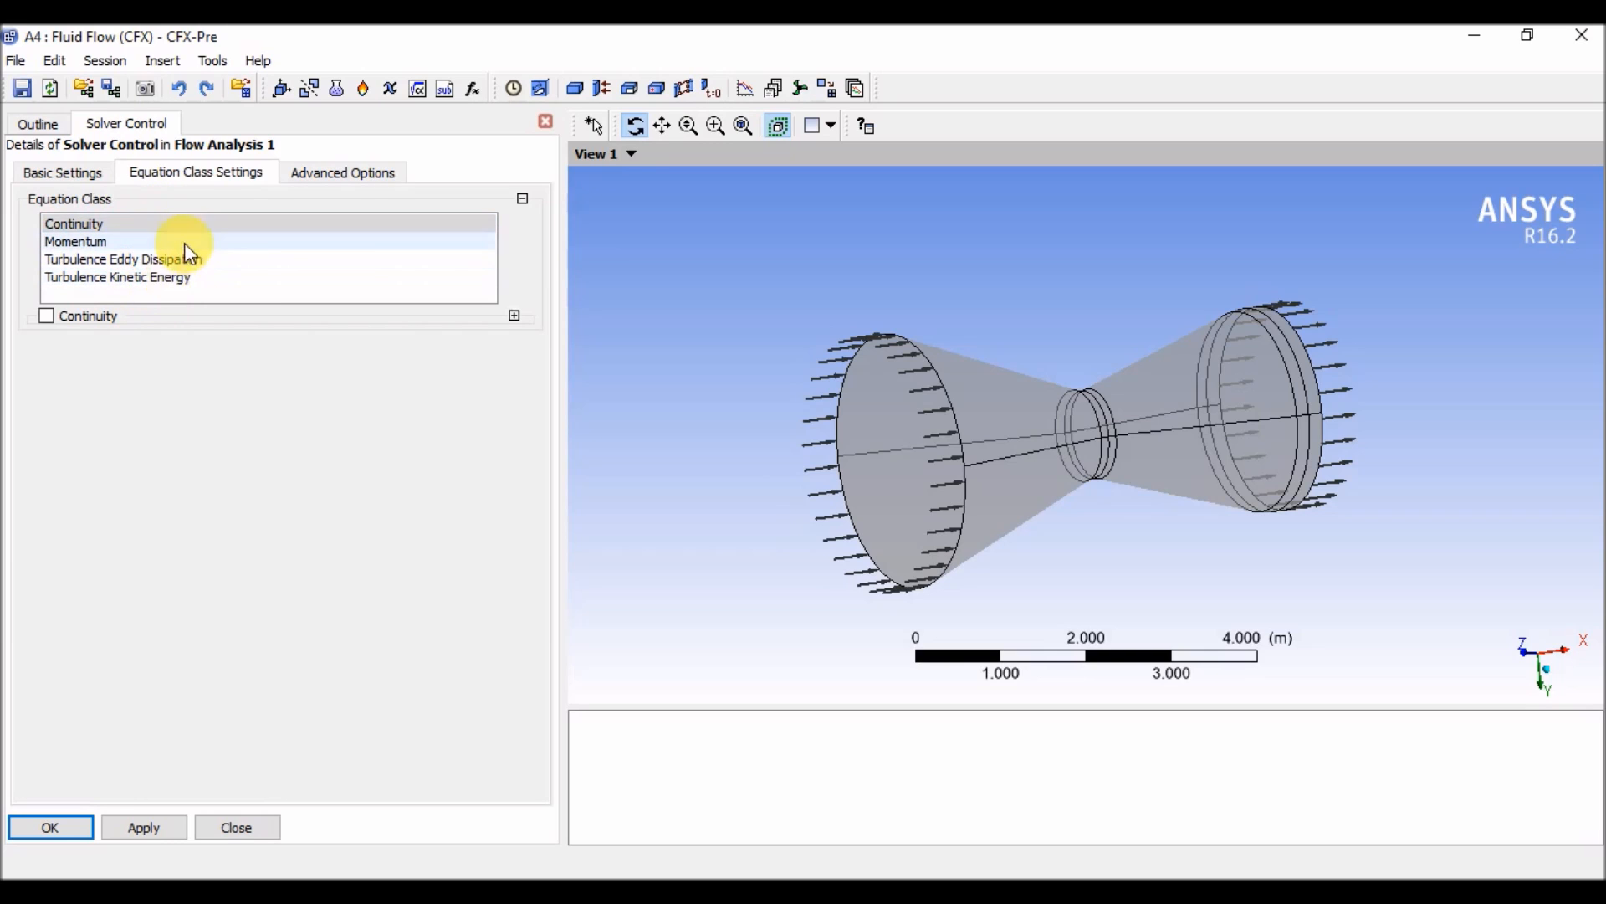
left_click(310, 178)
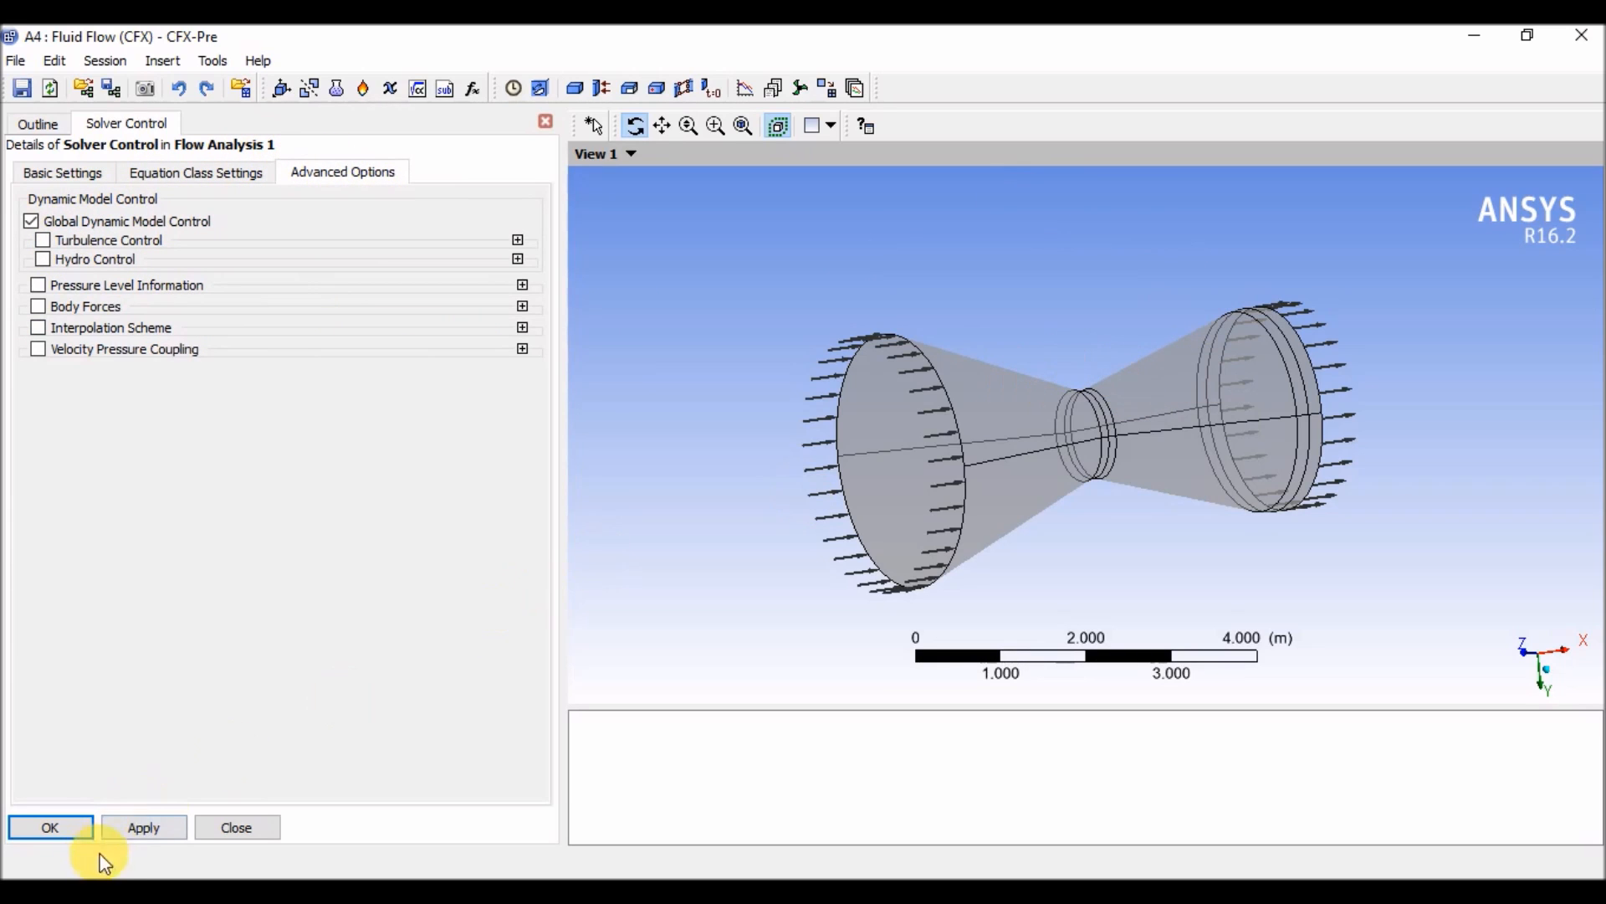
left_click(240, 829)
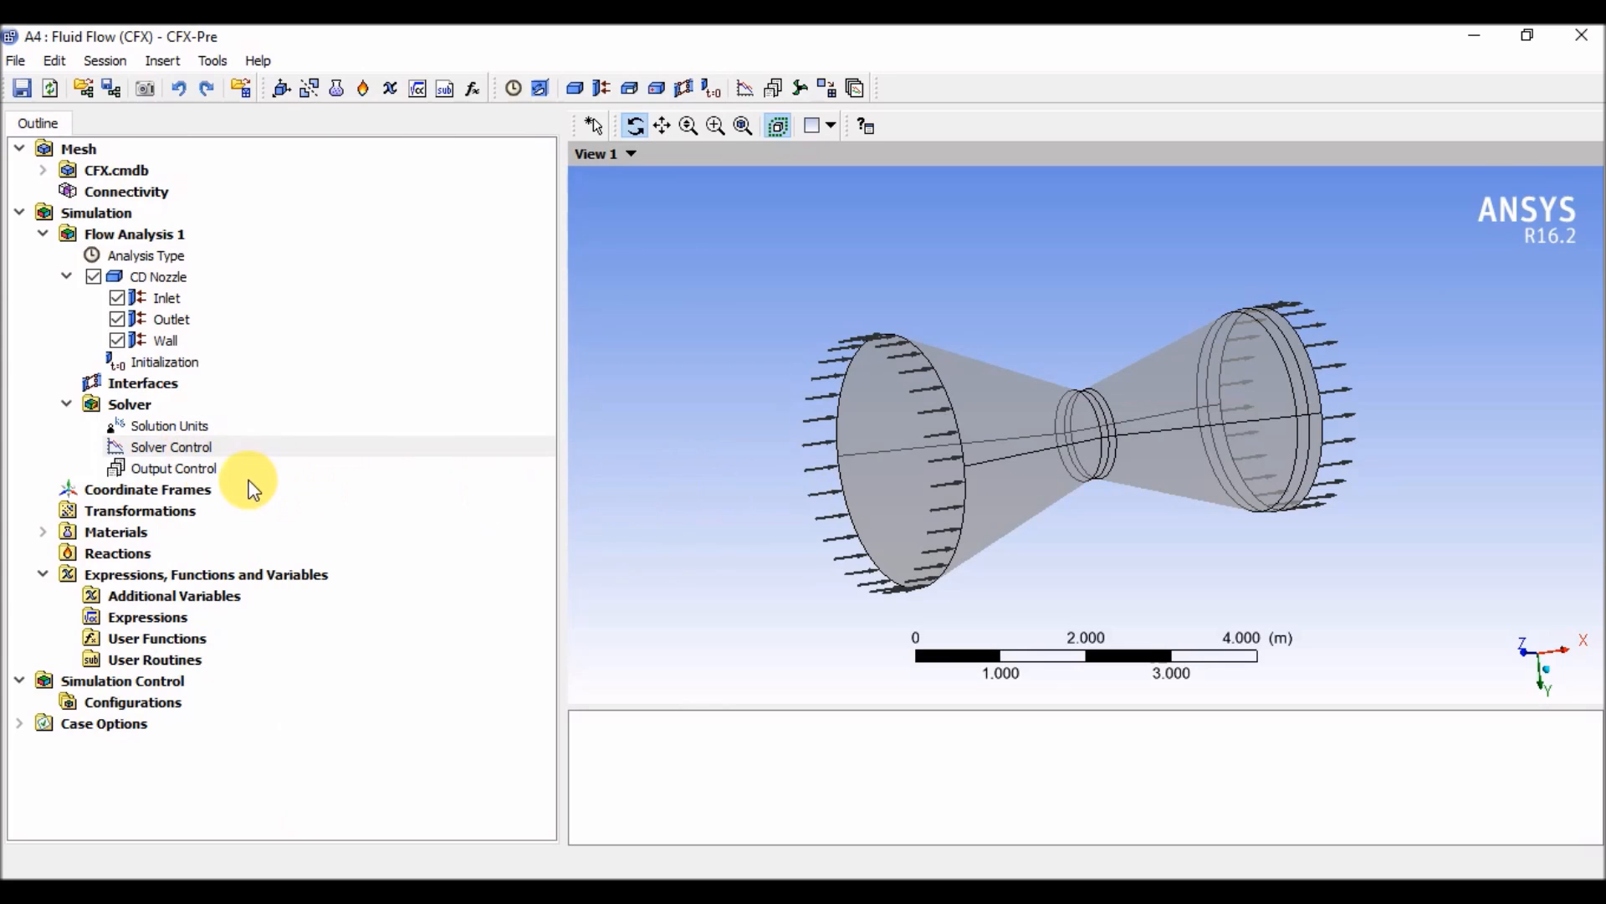
Review the Output Control settings for results, backup and monitor, and close them
double_click(185, 469)
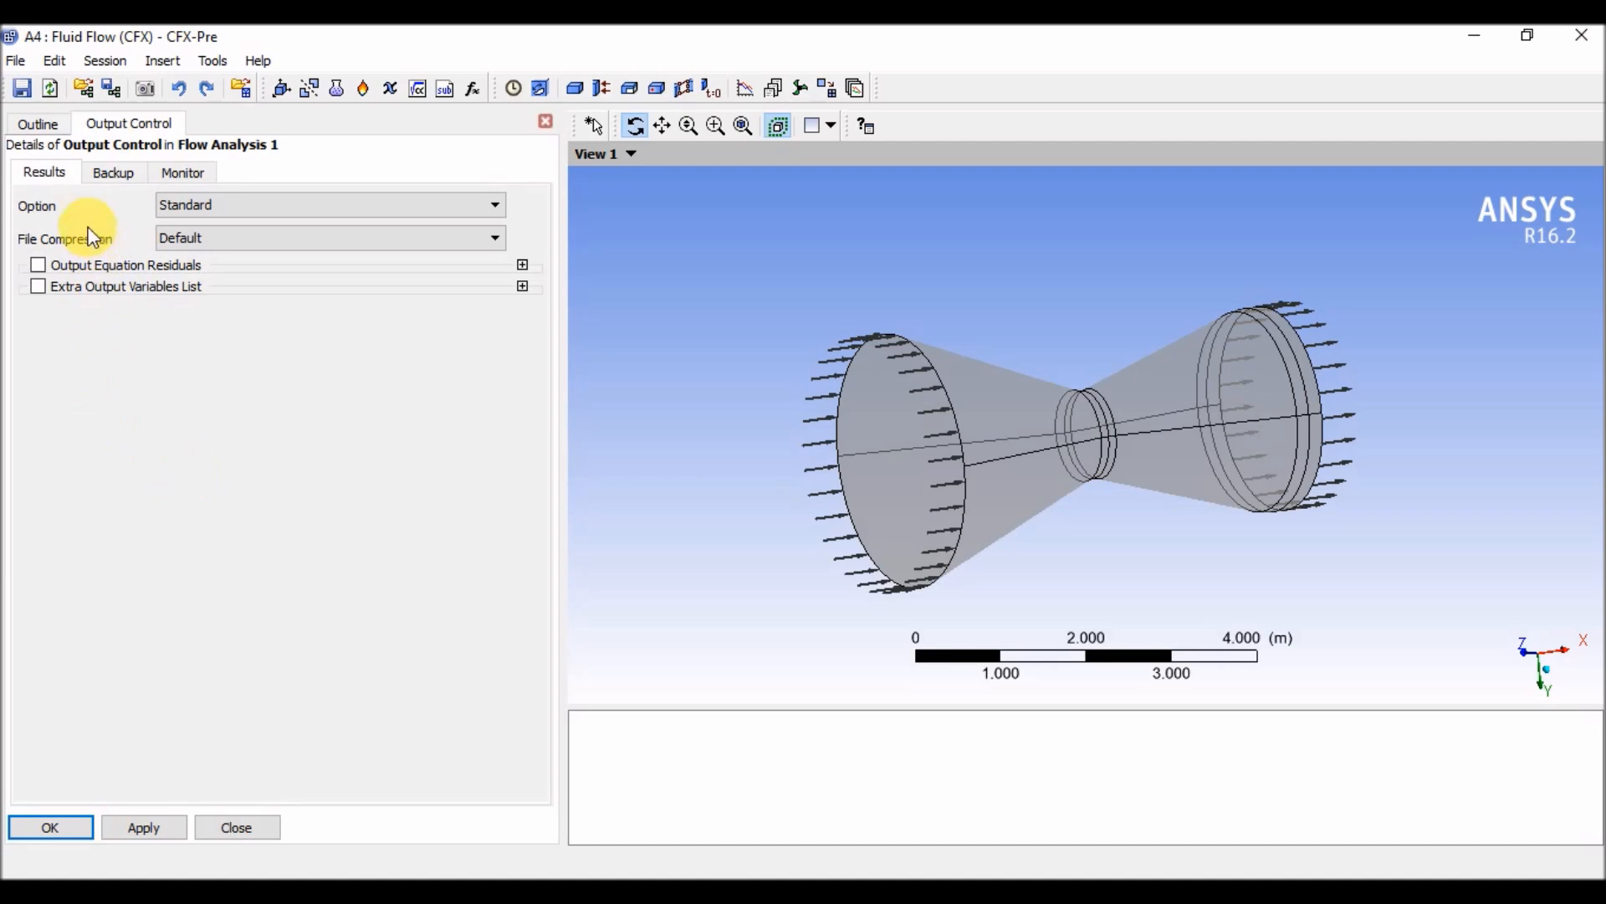
left_click(101, 177)
left_click(175, 174)
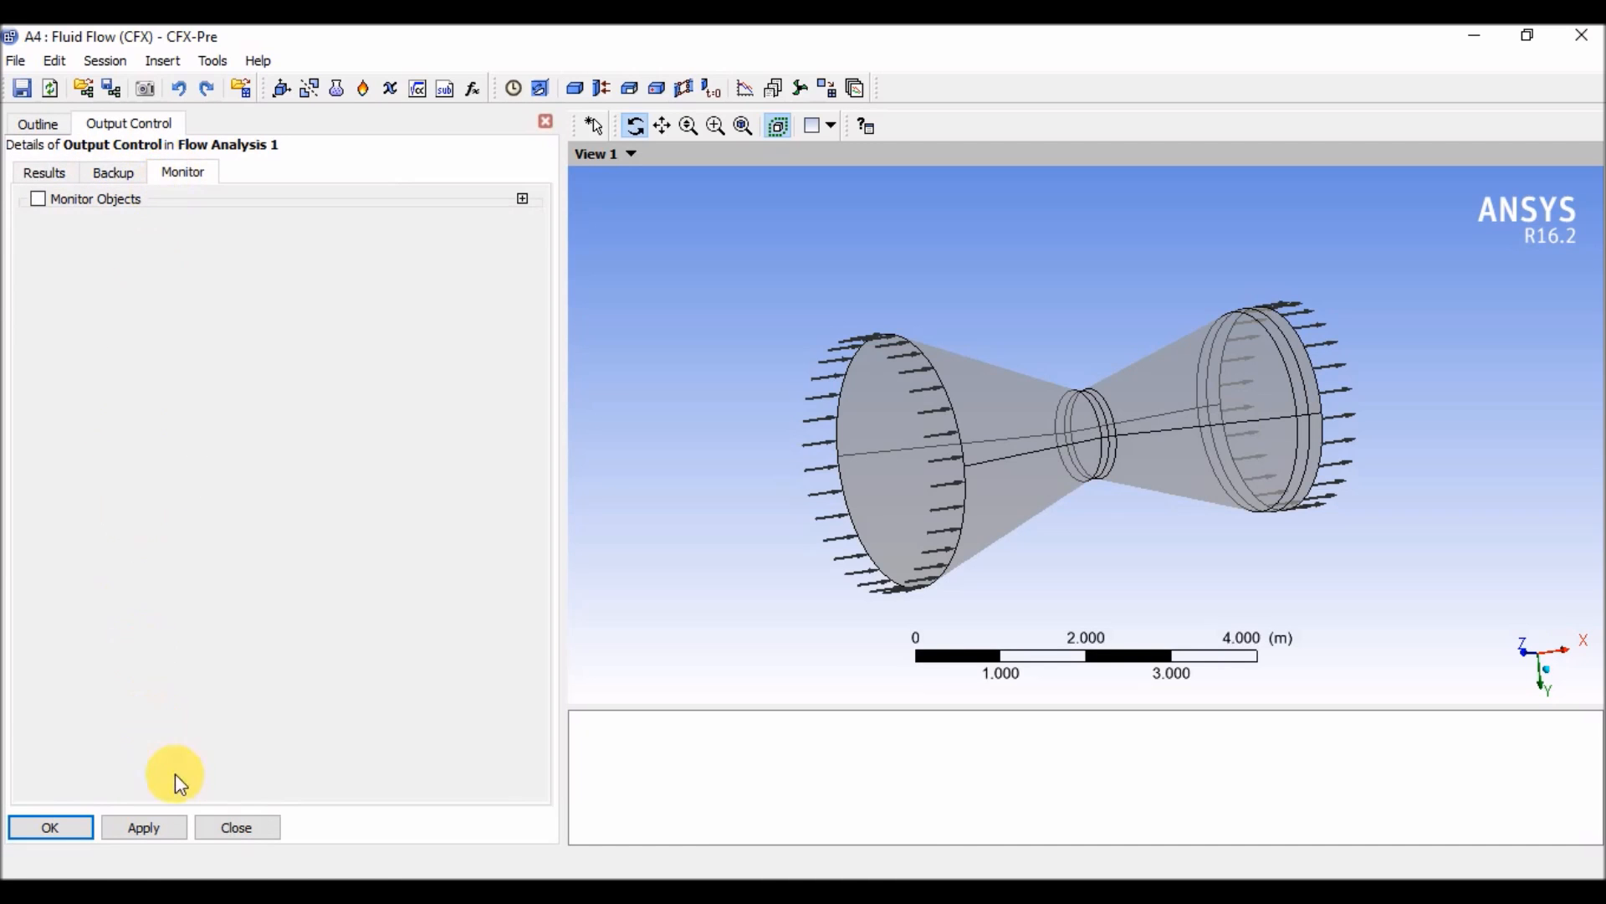
left_click(235, 828)
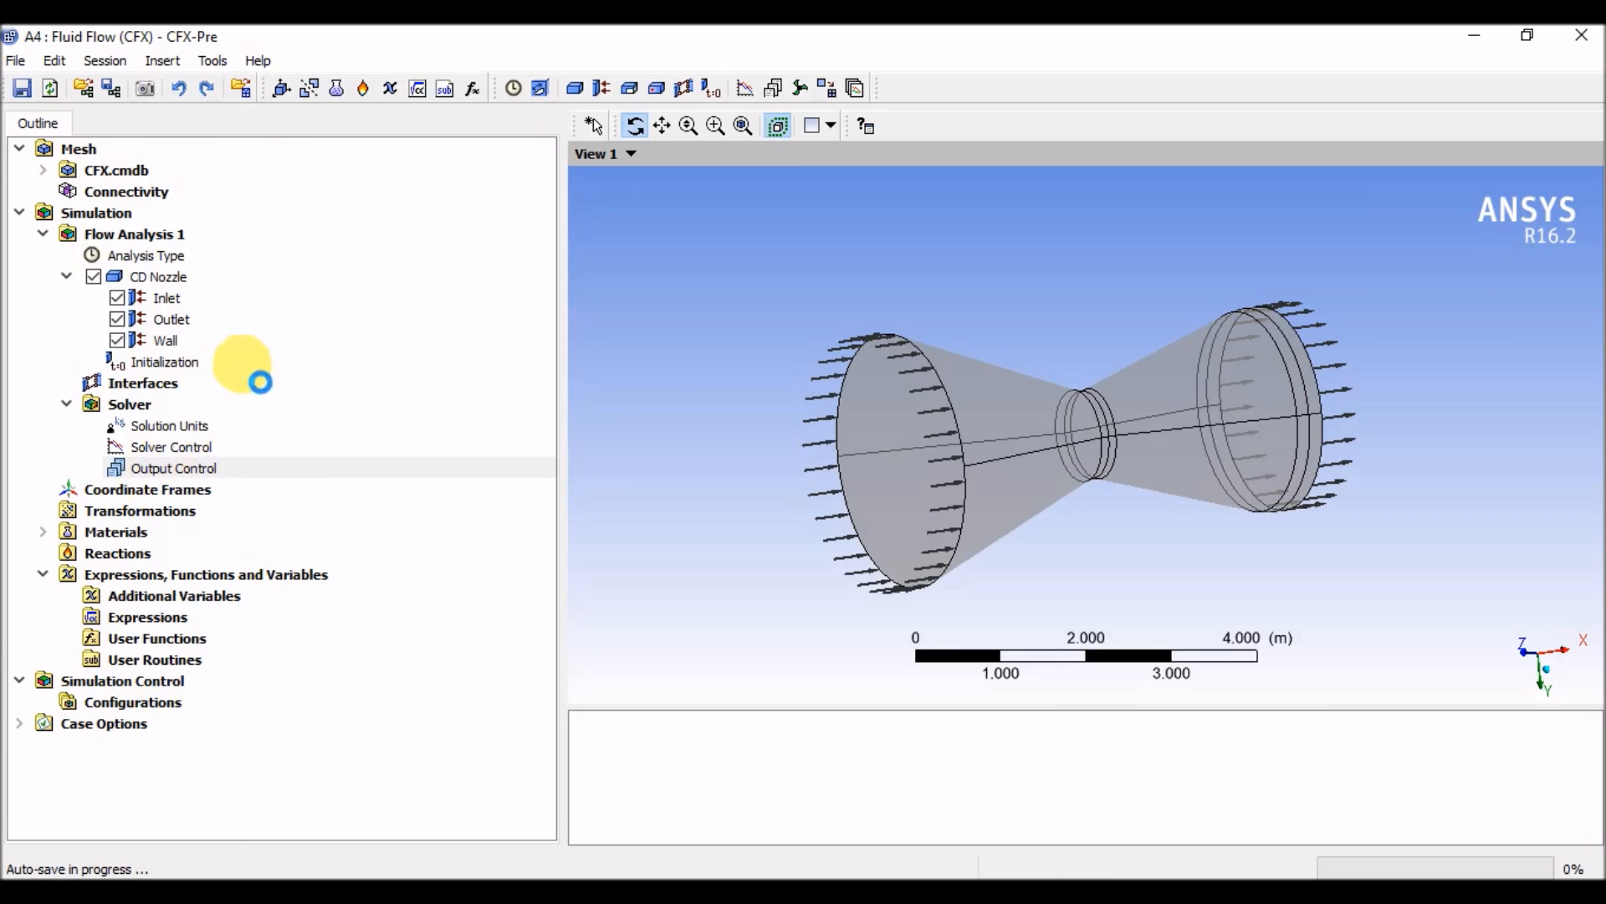
Inspect the Air at 25 C entry in the materials list and close its details
left_click(43, 532)
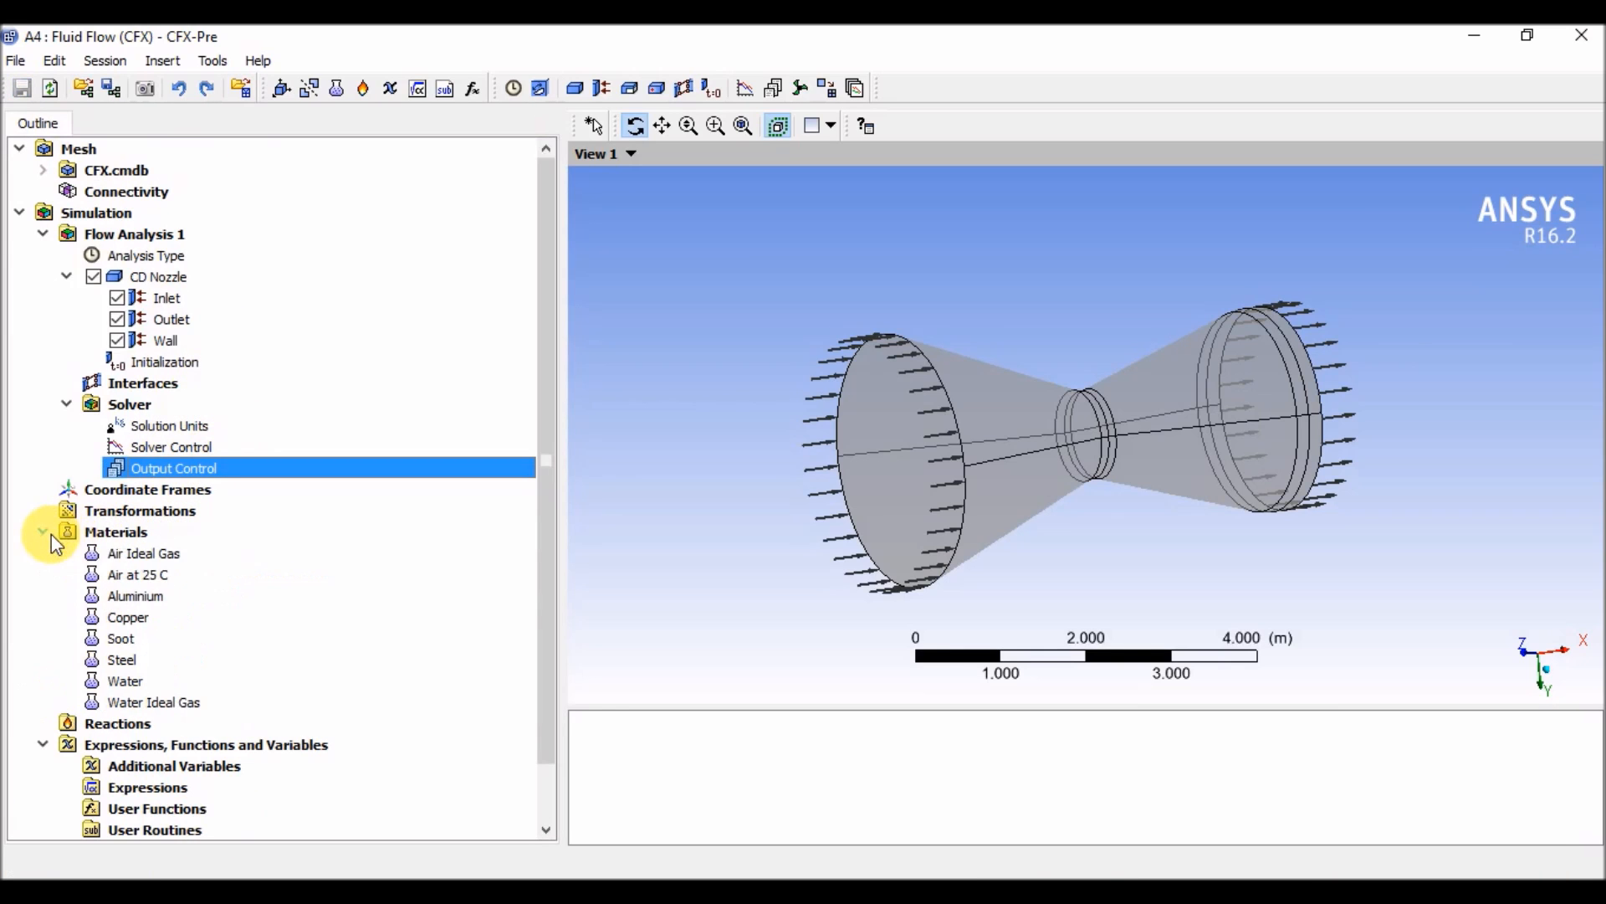
double_click(150, 575)
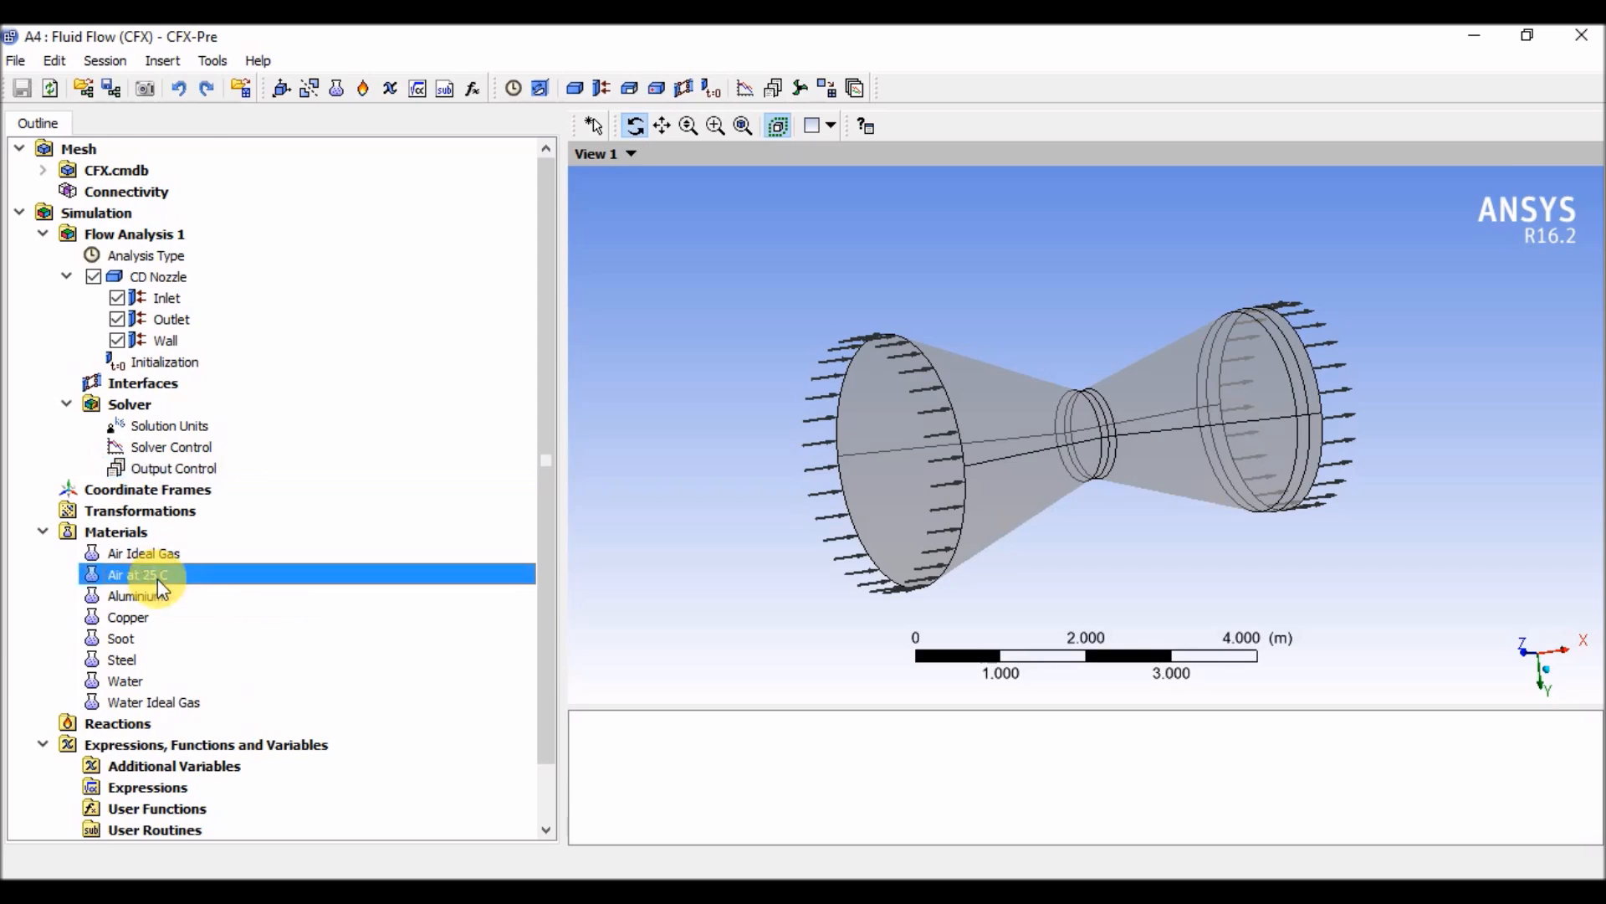
left_click(119, 830)
left_click(83, 828)
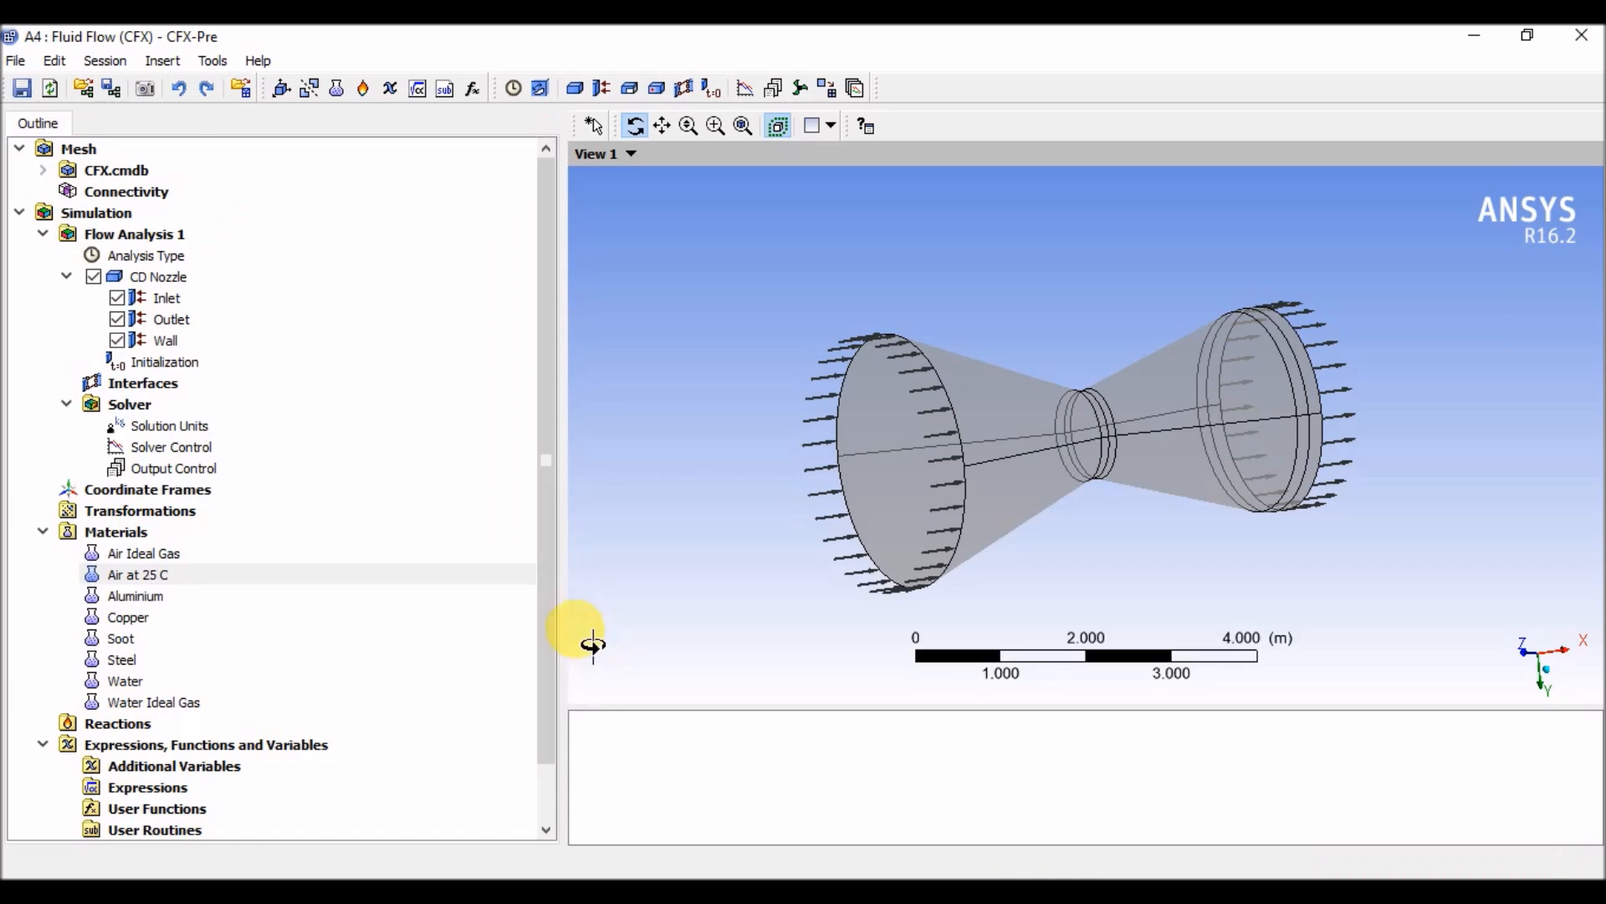
Collapse the Materials, Expressions, Solver, CD Nozzle and Flow Analysis 1 branches of the outline tree
left_click_drag(556, 660, 545, 740)
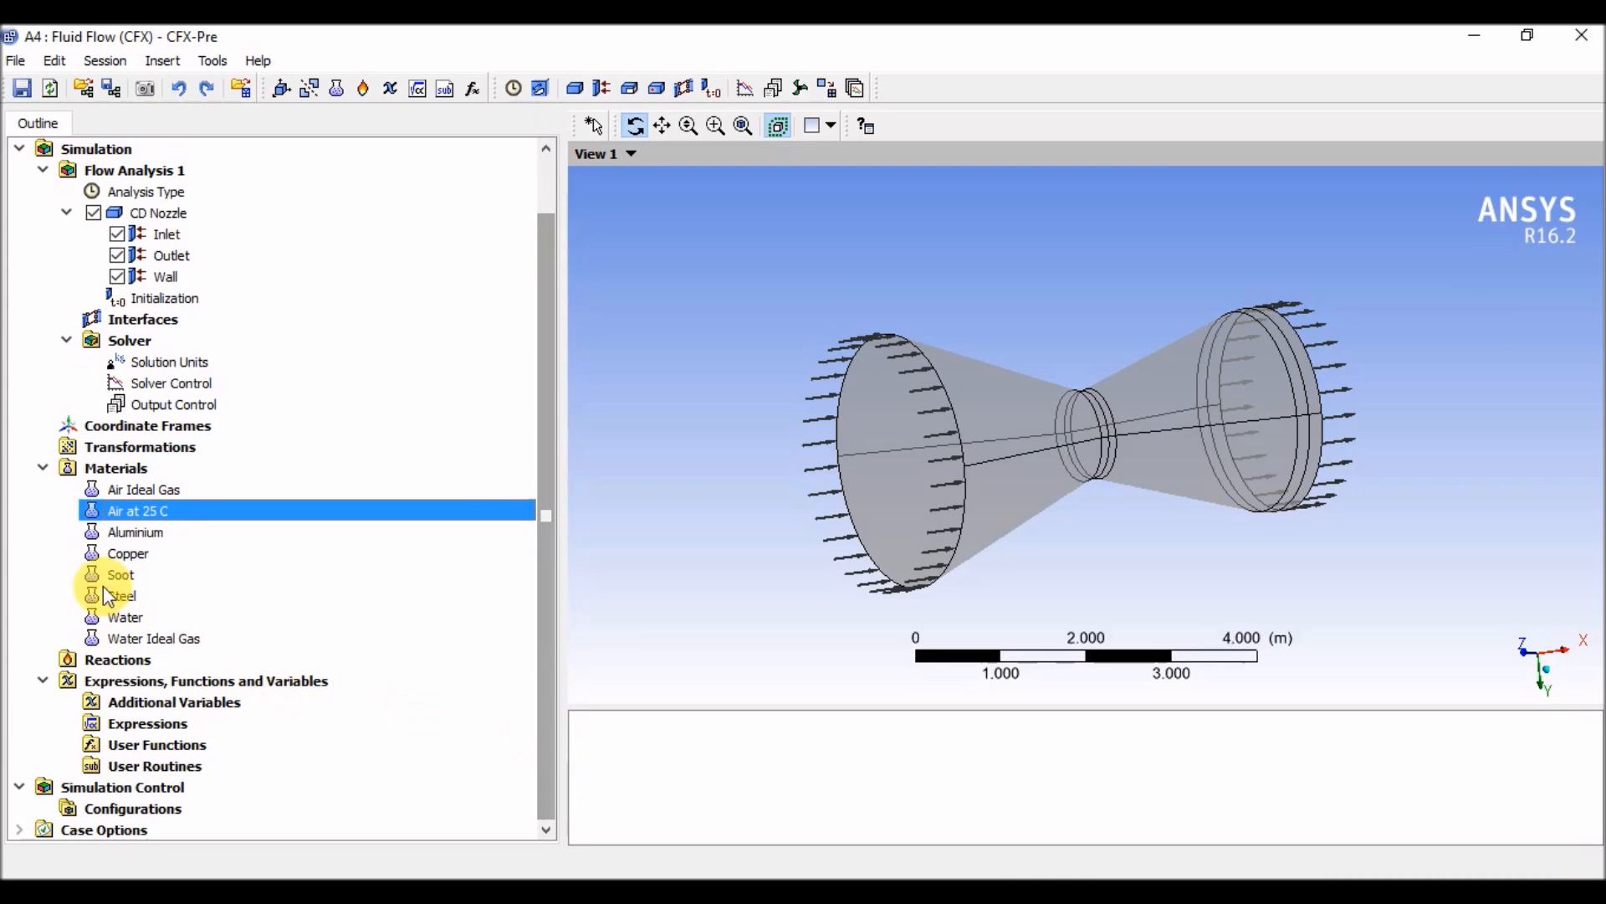
left_click(43, 467)
left_click(43, 575)
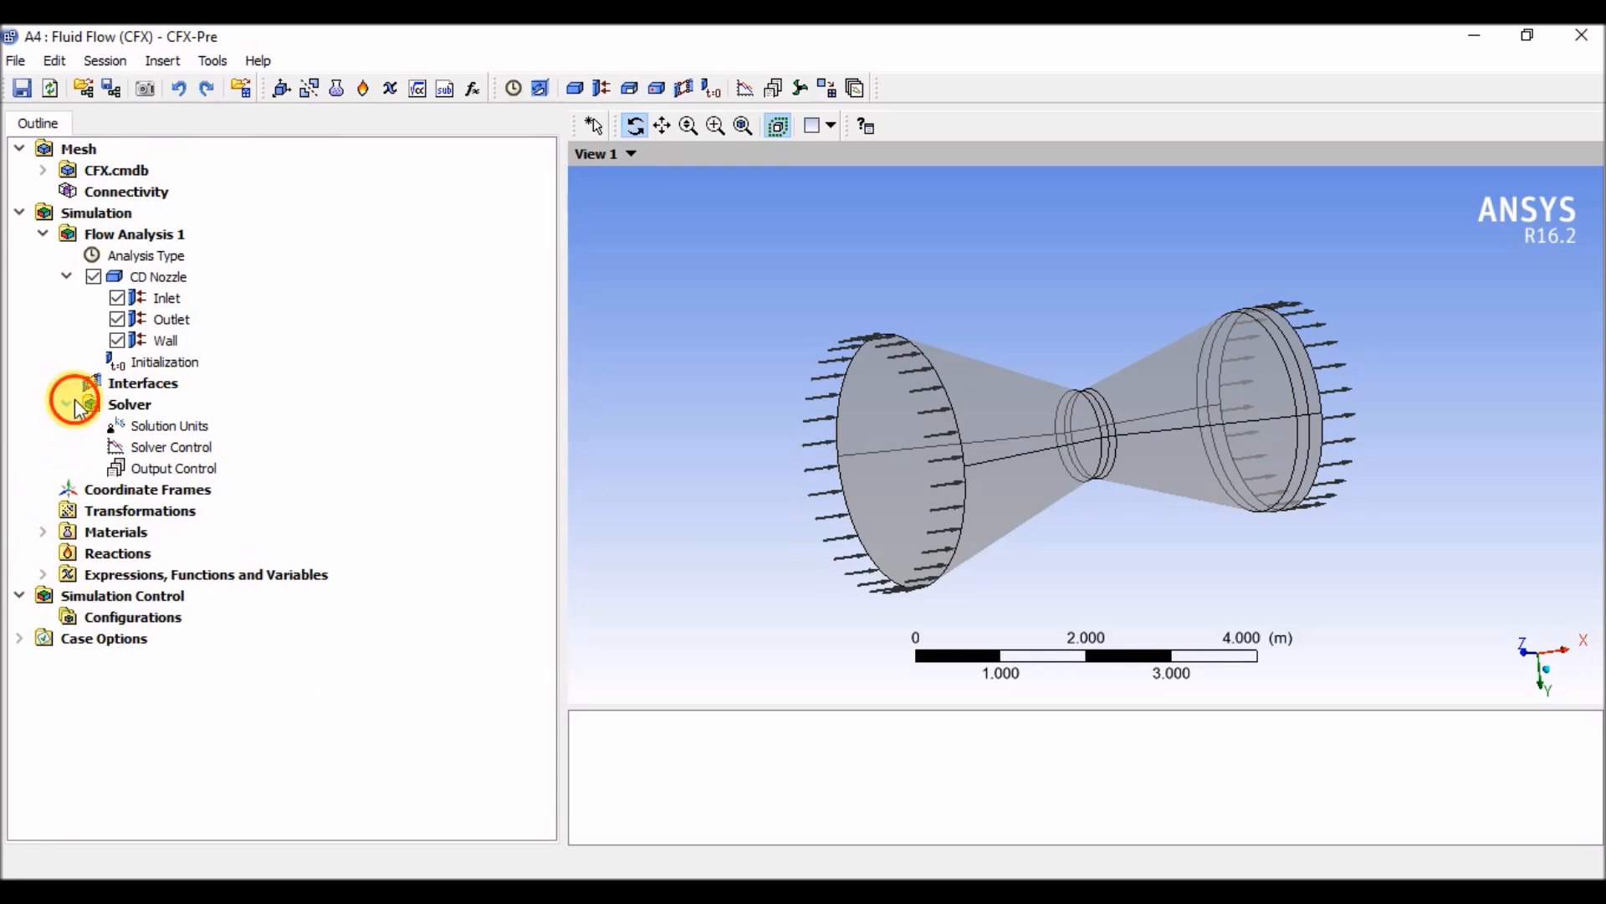
left_click(66, 404)
left_click(66, 277)
left_click(43, 234)
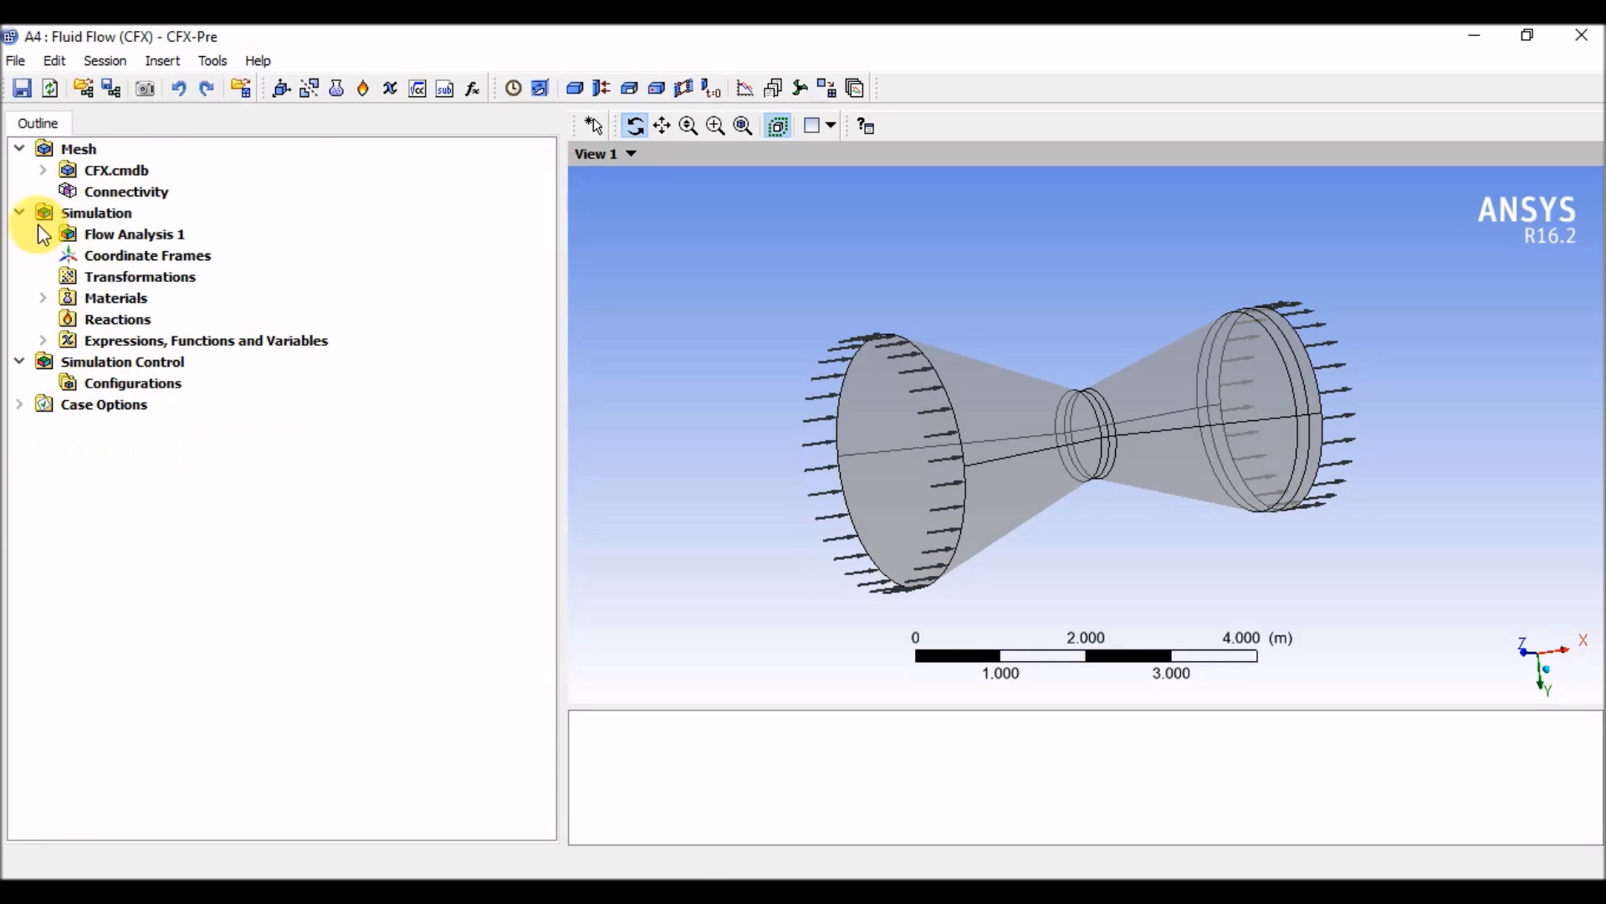
left_click(19, 212)
left_click(20, 213)
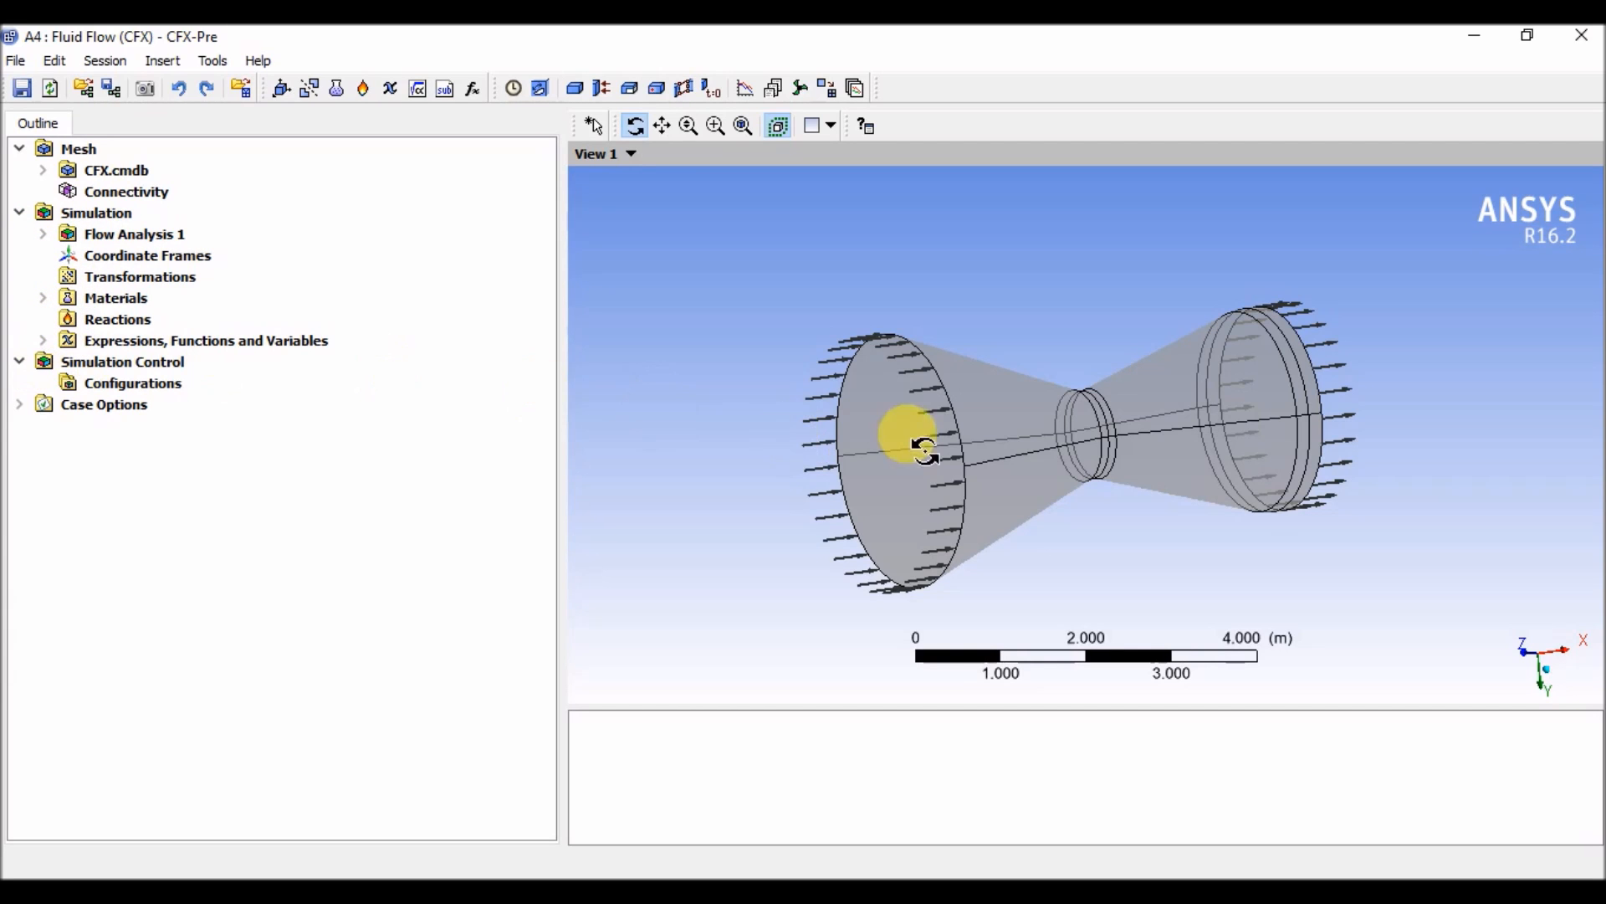
Start saving the project and copy the Project_8 folder path from File Explorer
left_click(34, 97)
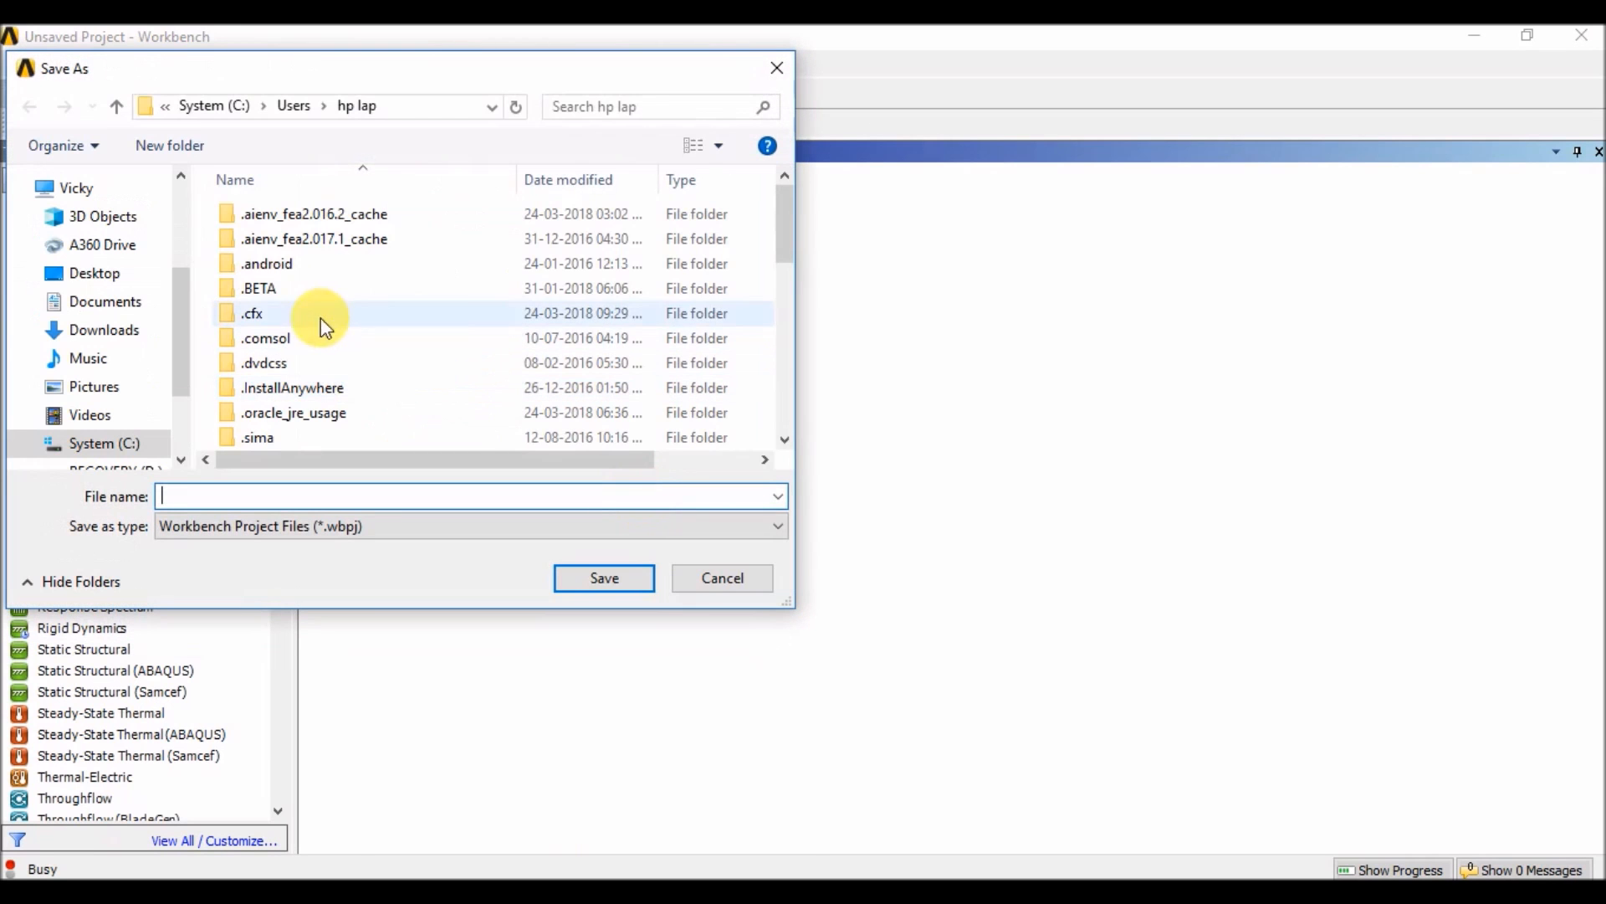
mouse_move(550, 877)
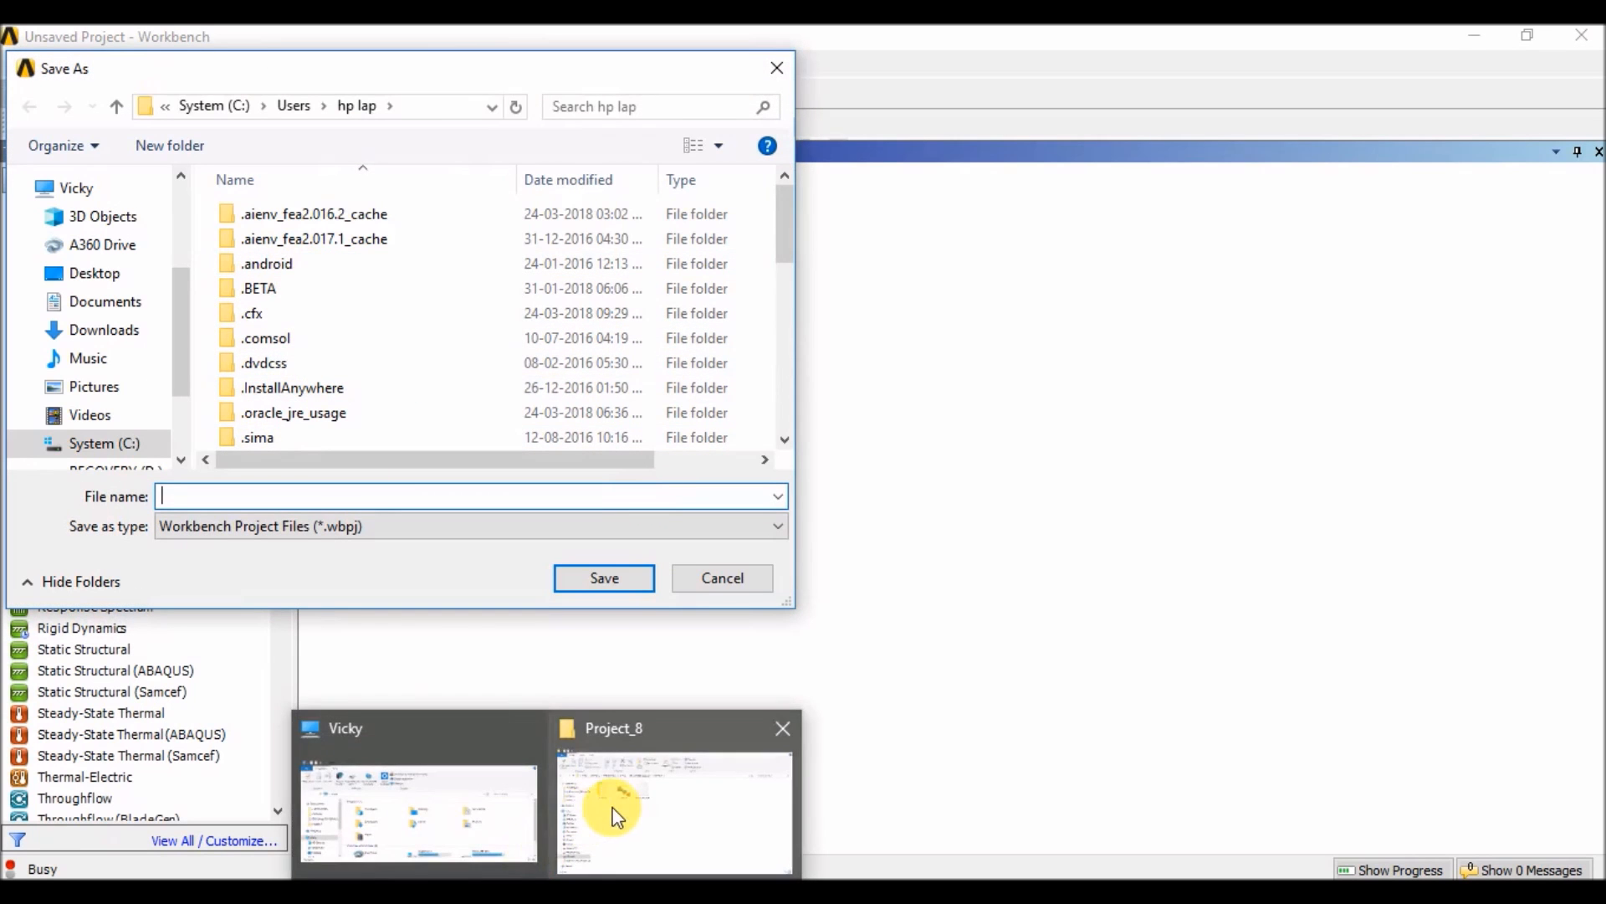
left_click(617, 815)
left_click(817, 211)
key("ctrl+c")
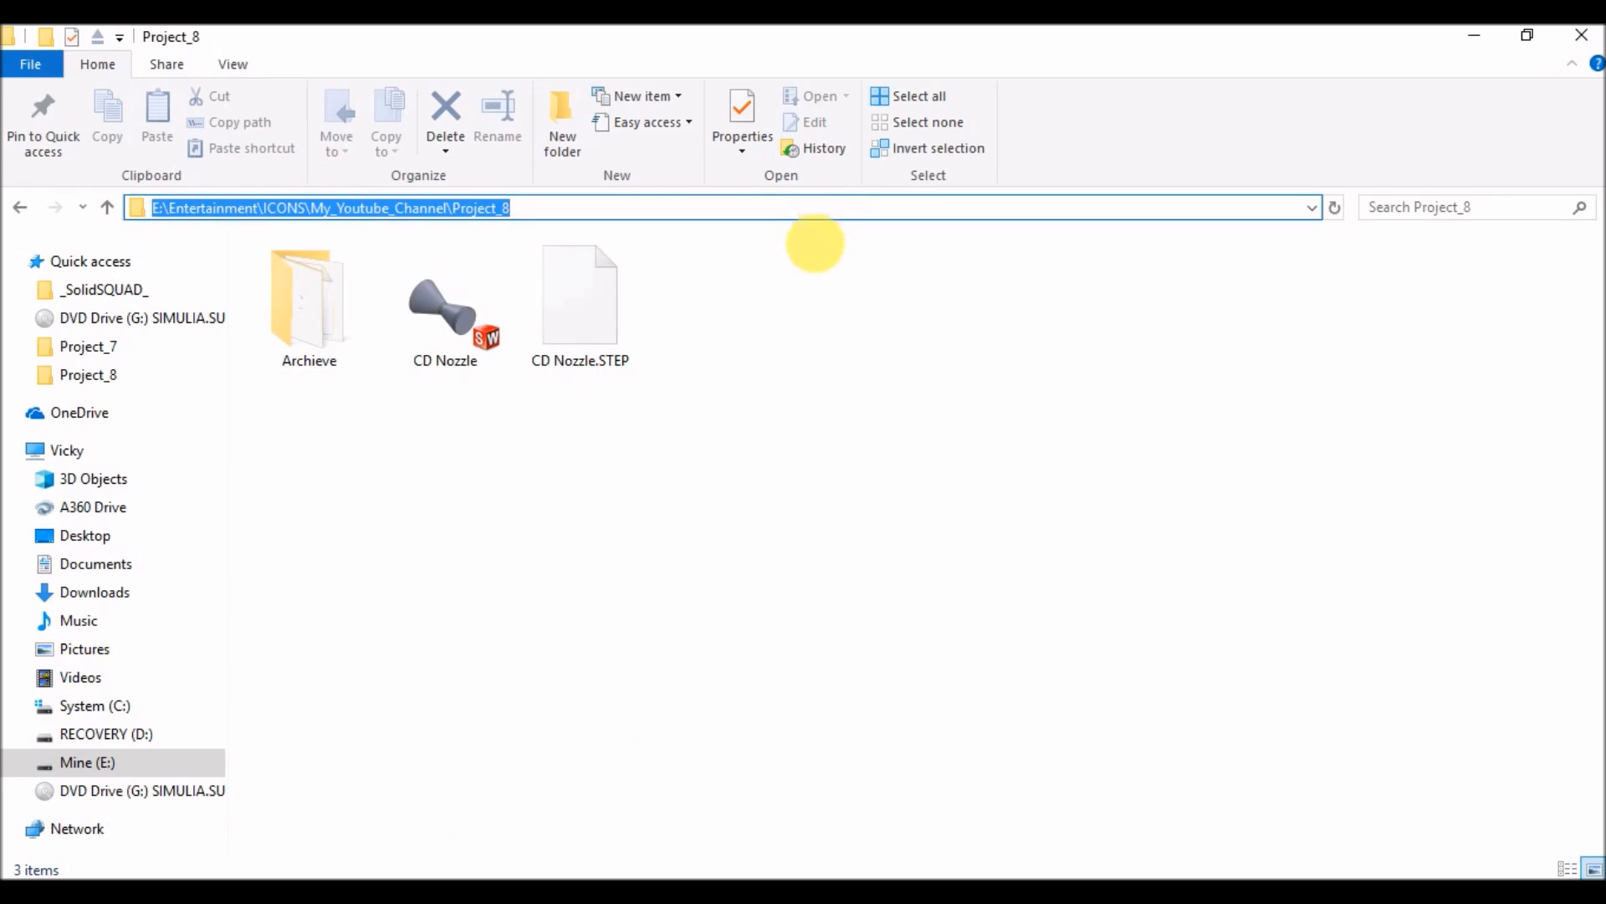
left_click(826, 402)
left_click(1283, 890)
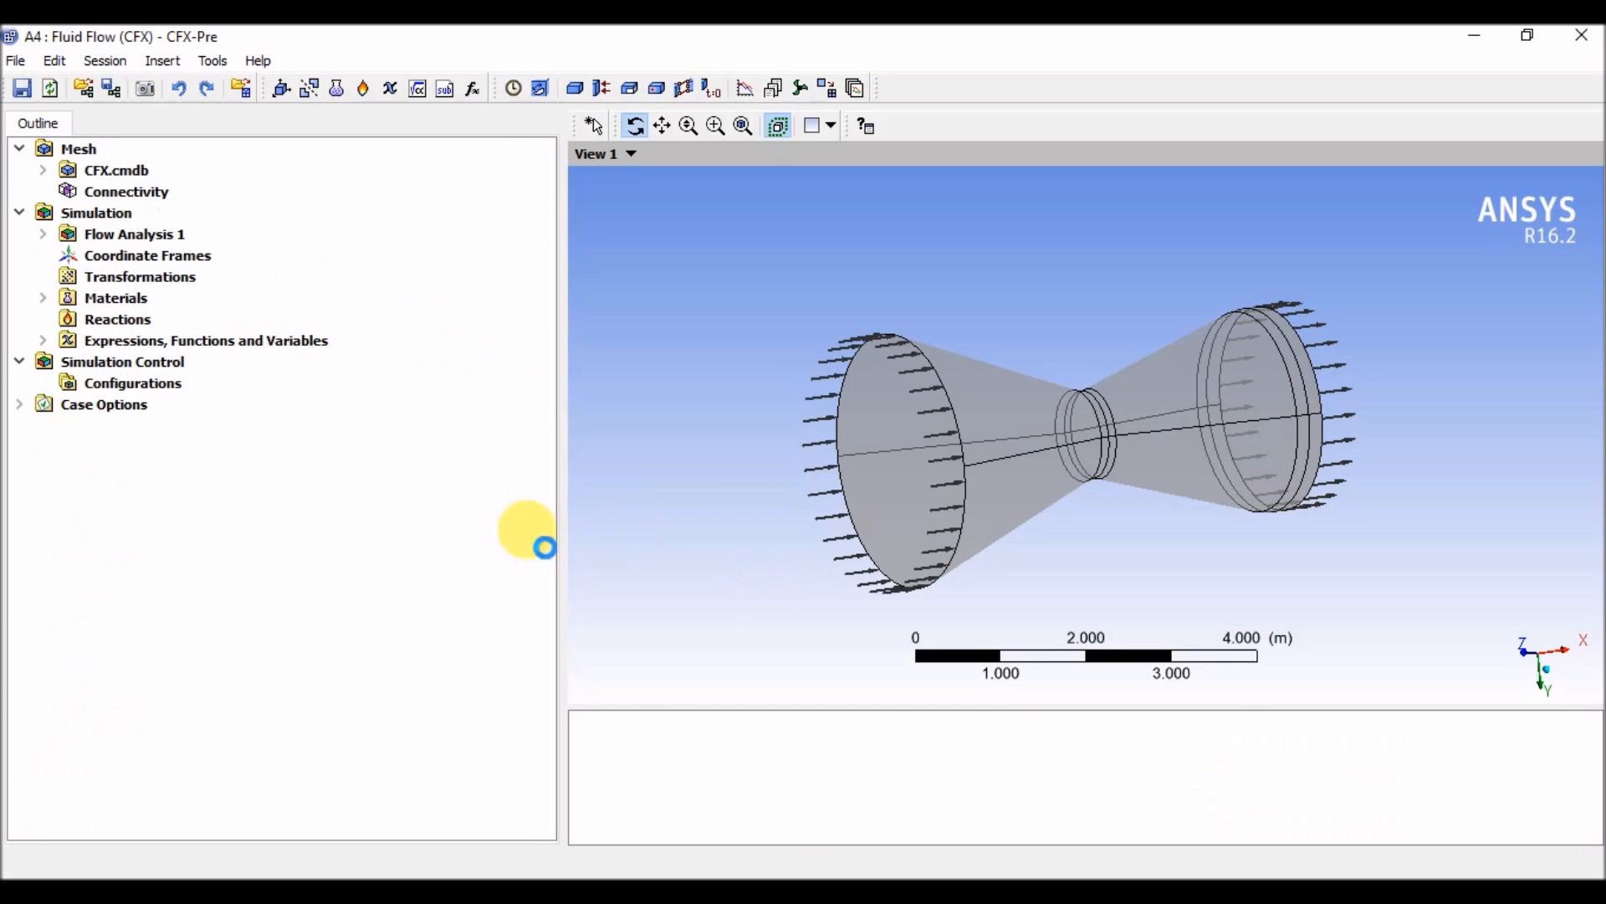
Save the Workbench project as CD Nozzle in the folder E:\Entertainment\ICONS\My_Youtube_Channel\Project_8
key("ctrl+v")
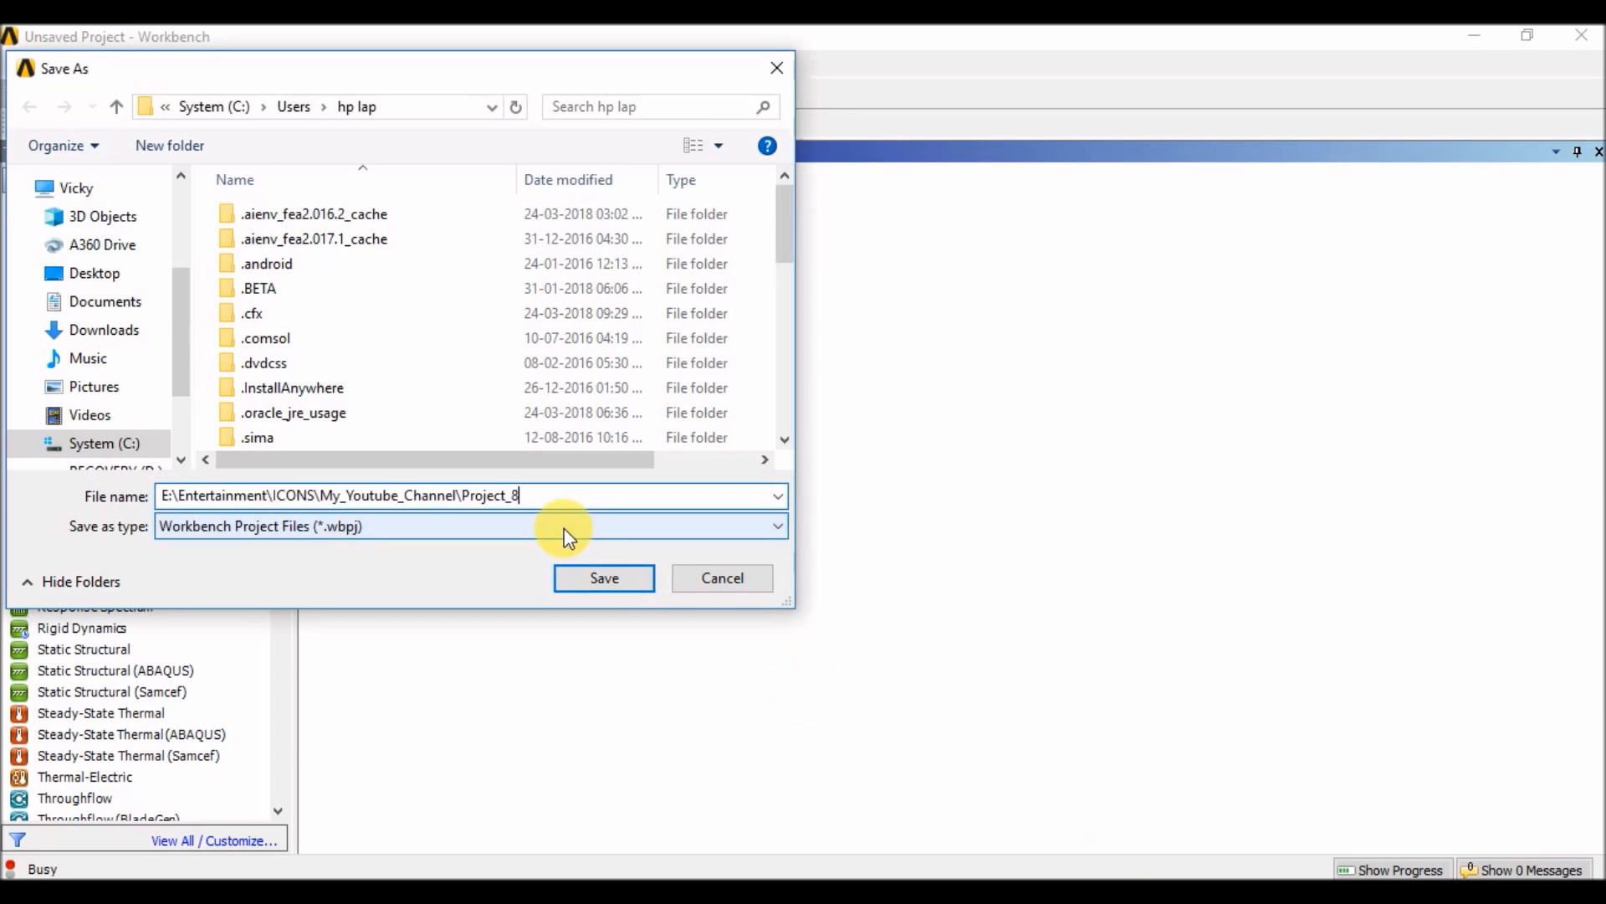
key("Return")
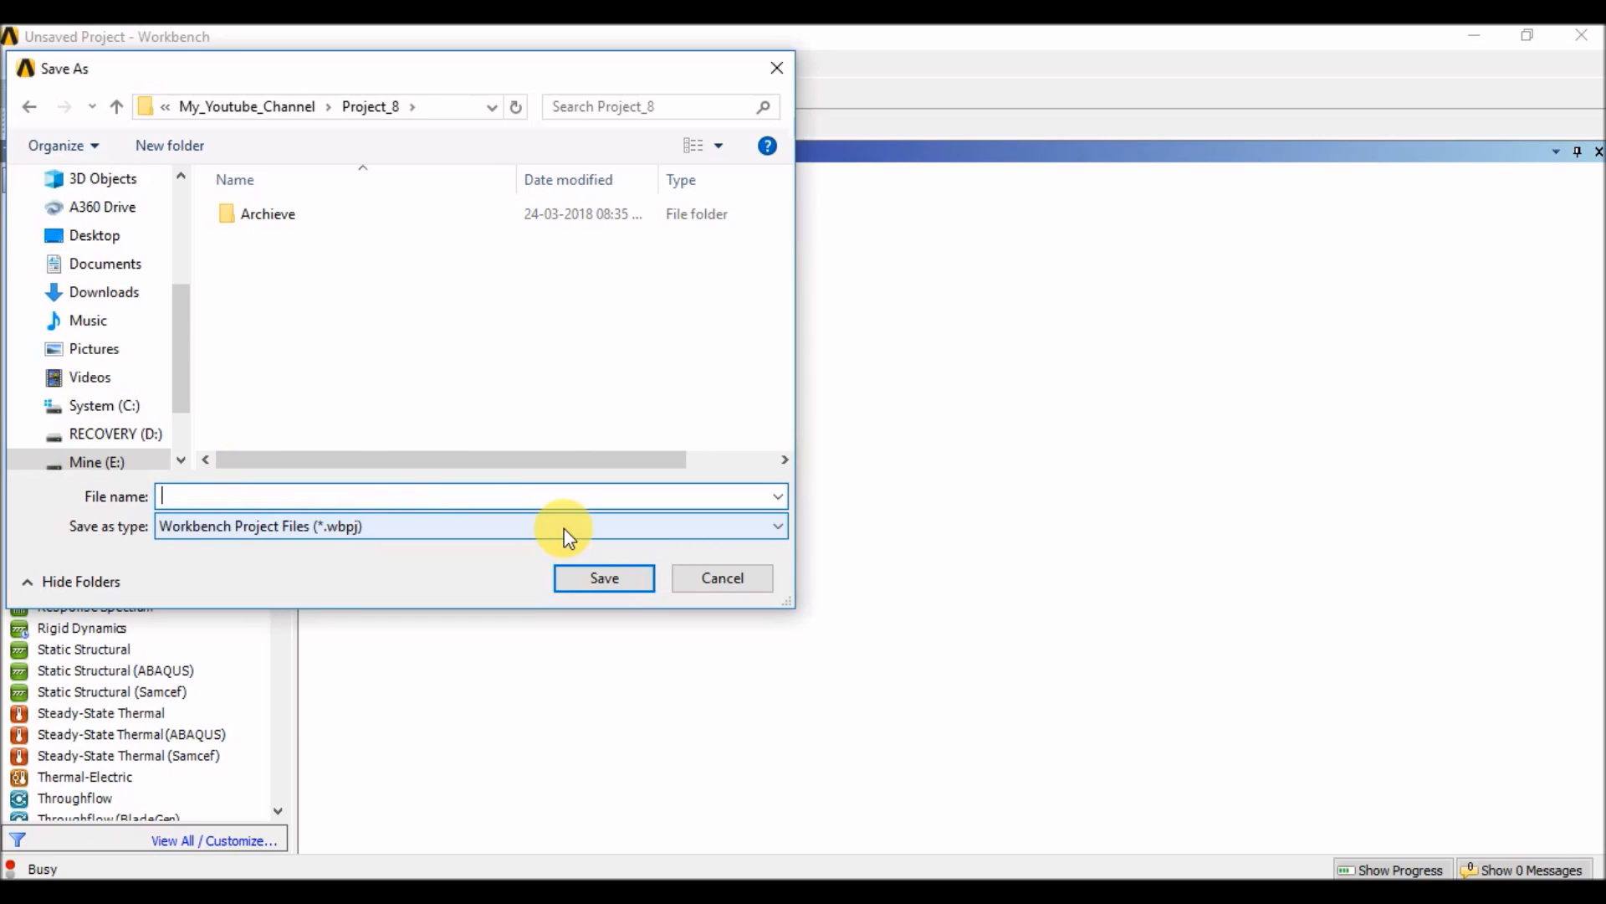
type("CD")
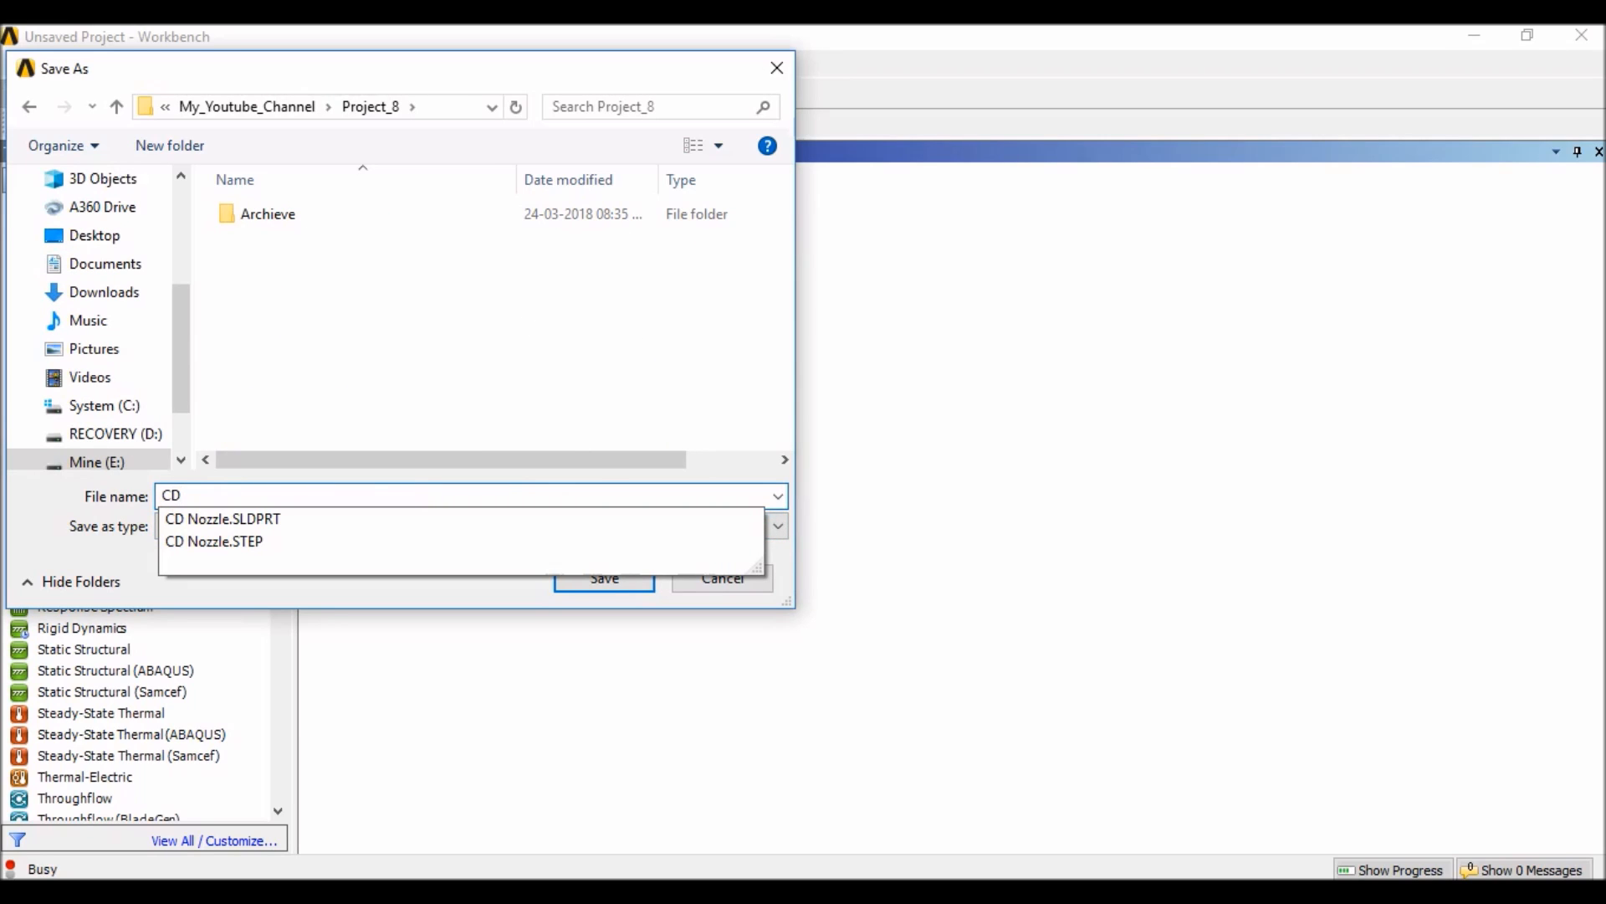
type(" Nozzle")
key("Return")
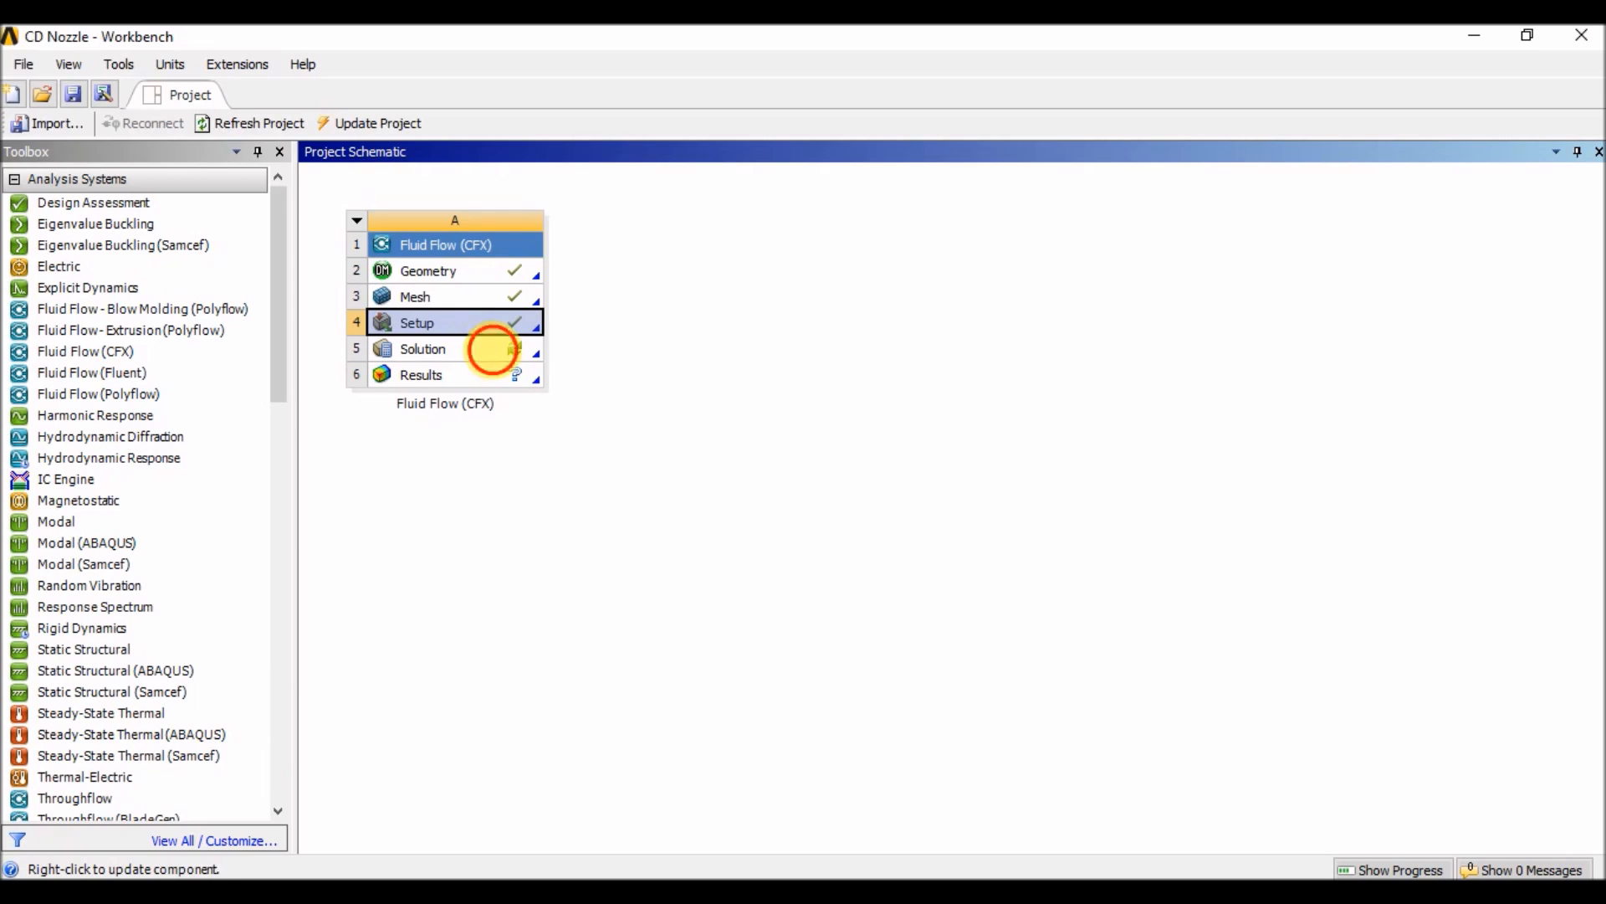
Open the Solution in CFX-Solver Manager, enable Double Precision and start the run in Serial mode
double_click(494, 350)
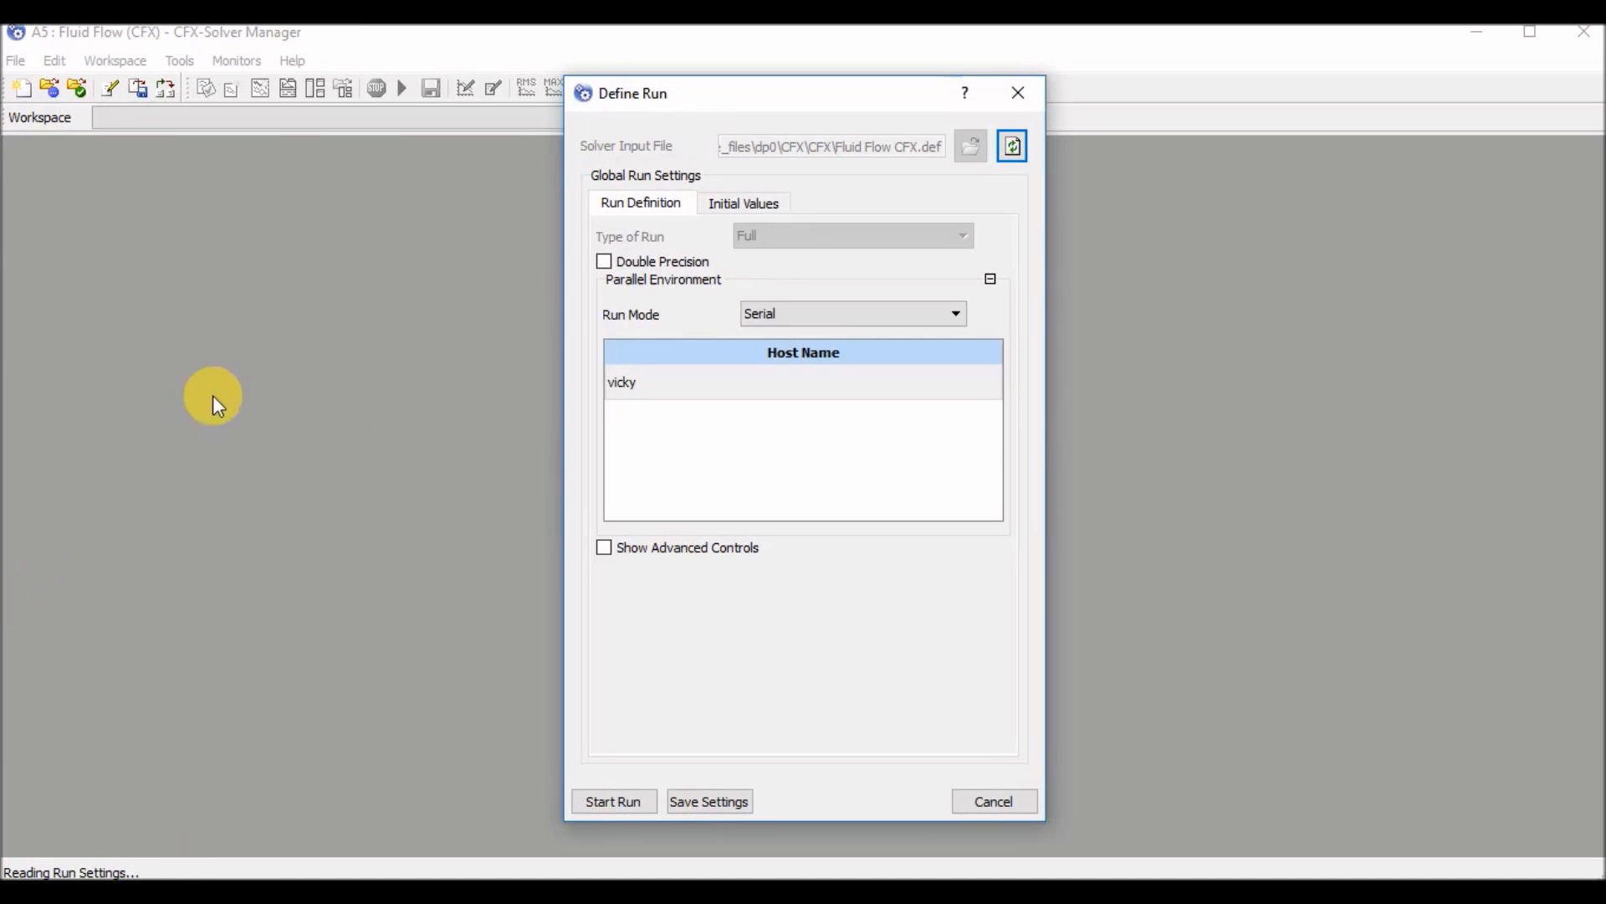
left_click(604, 261)
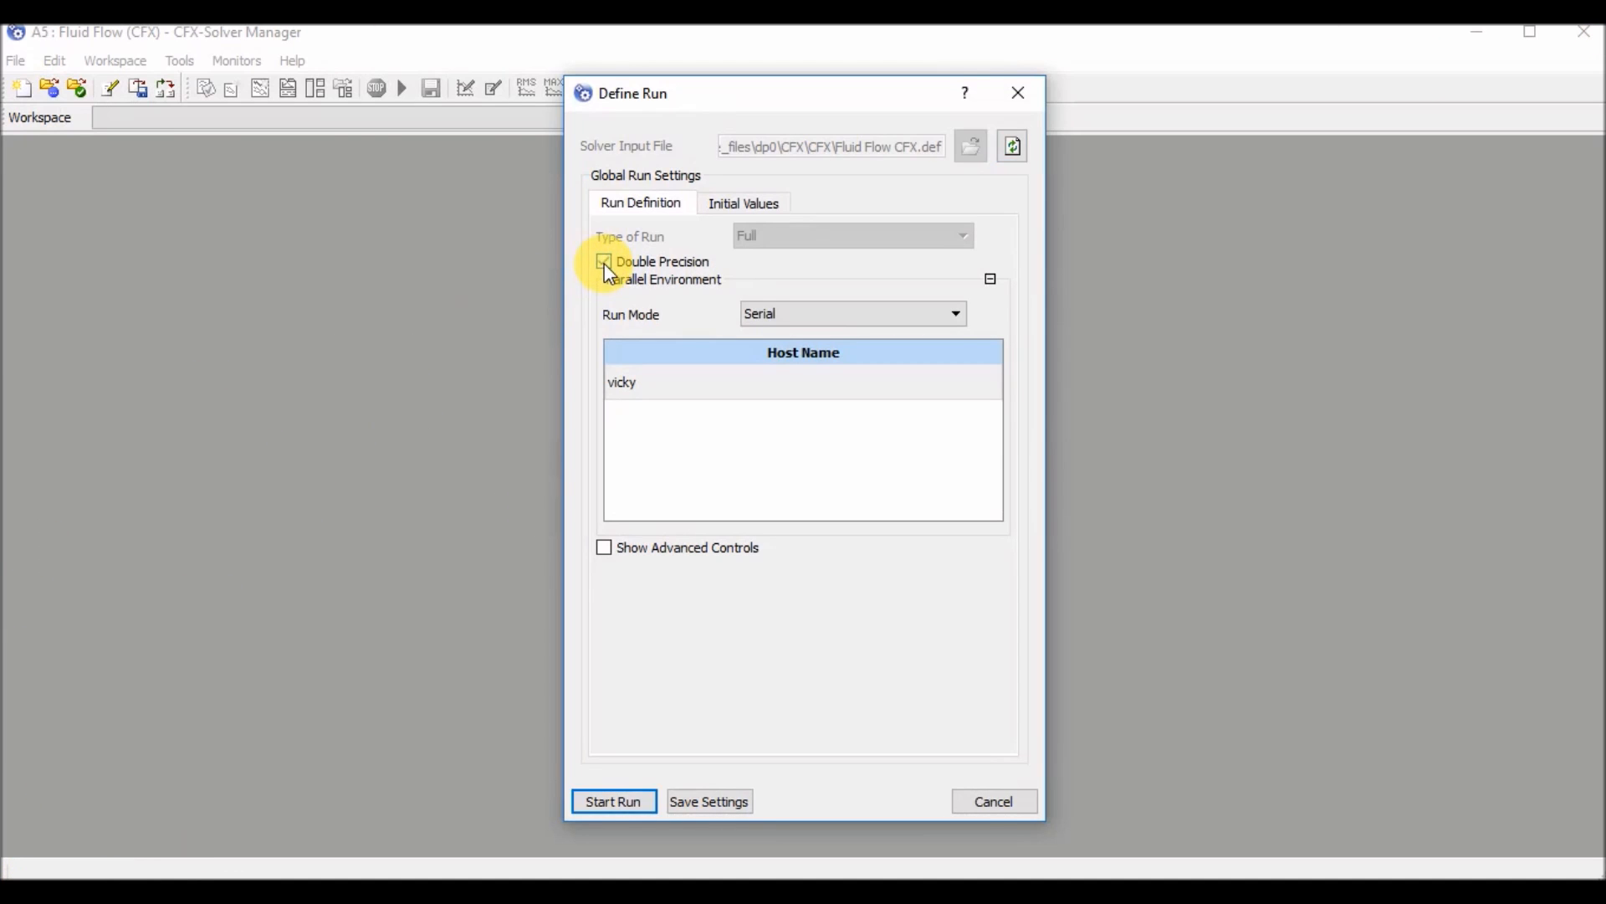
left_click(682, 378)
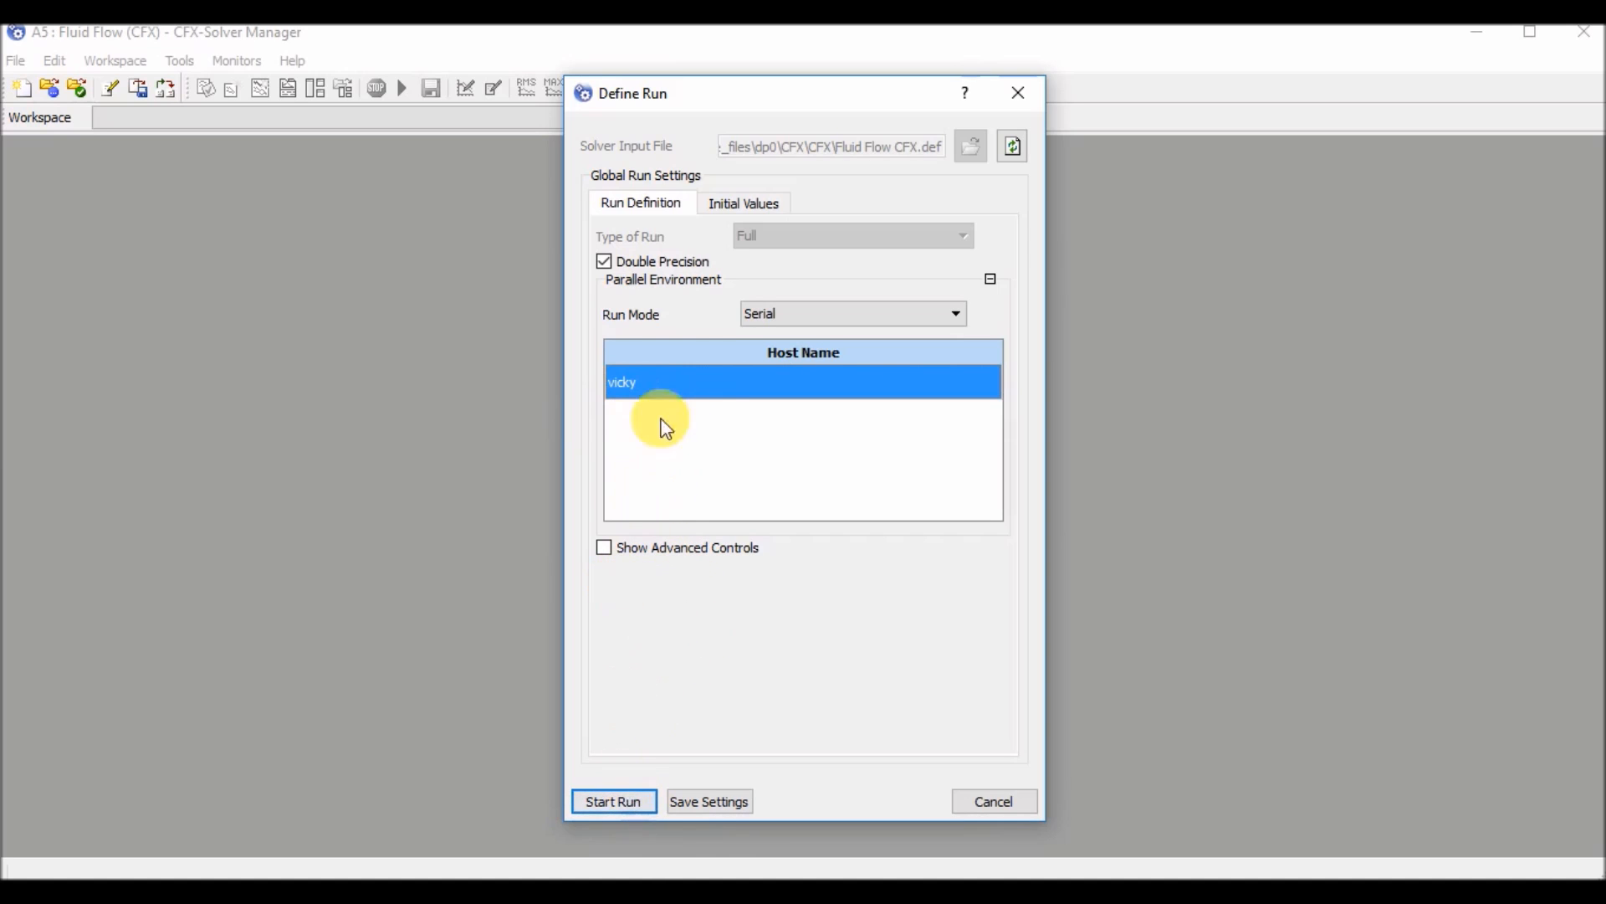
left_click(629, 799)
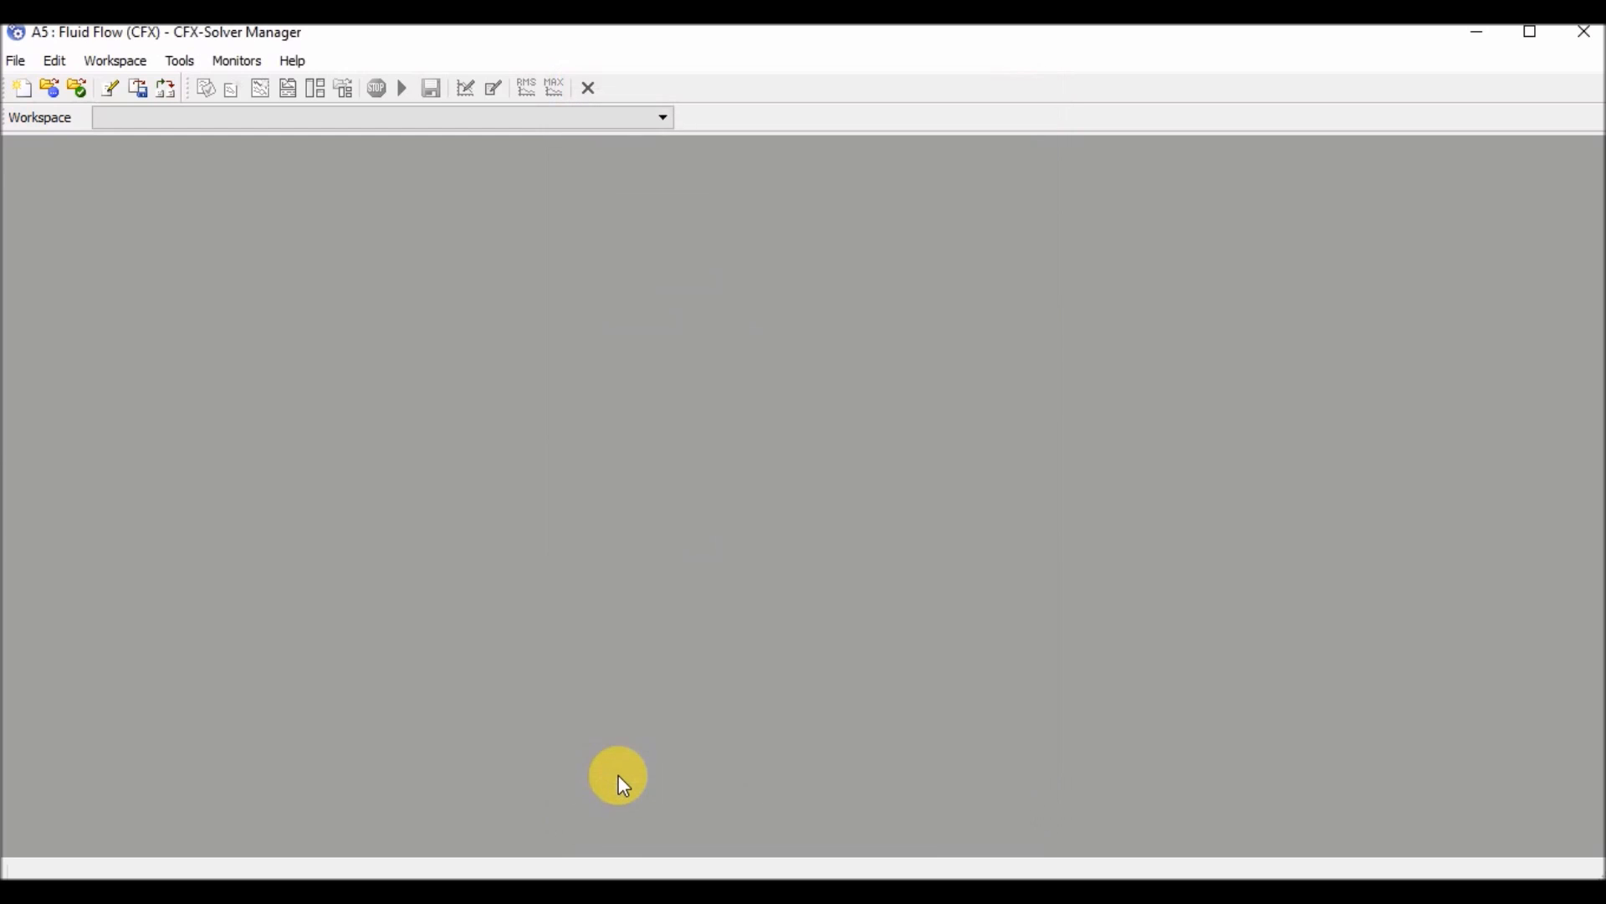
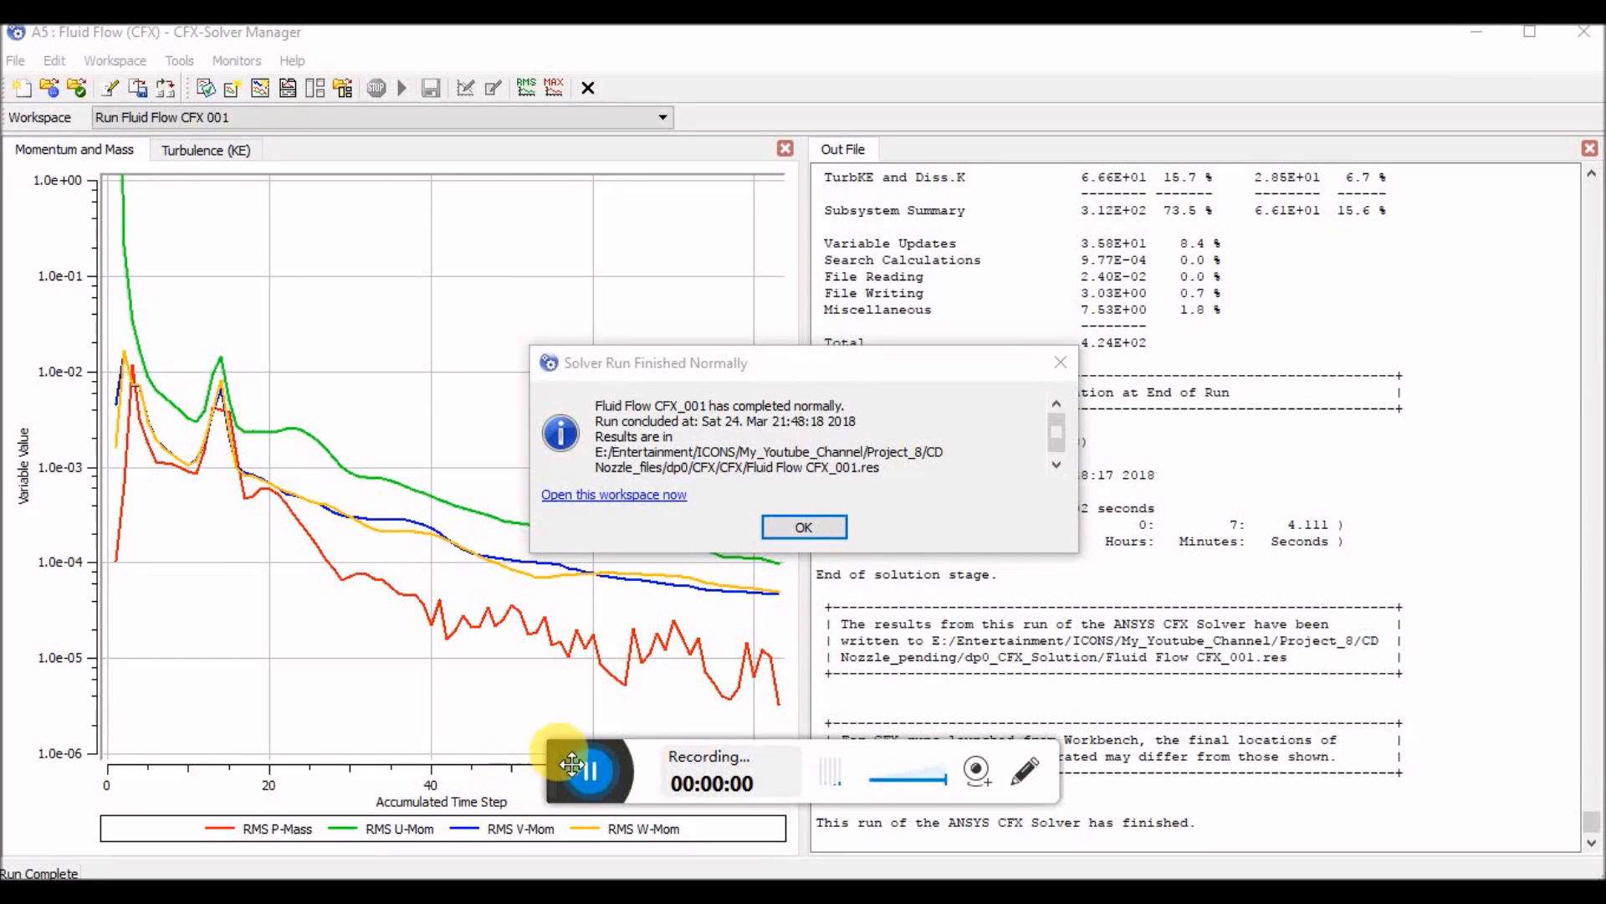
Examine the final iteration, boundary flow, imbalance and wall force summaries in the solver's Out File, dismissing the run completion message
left_click_drag(563, 760, 583, 902)
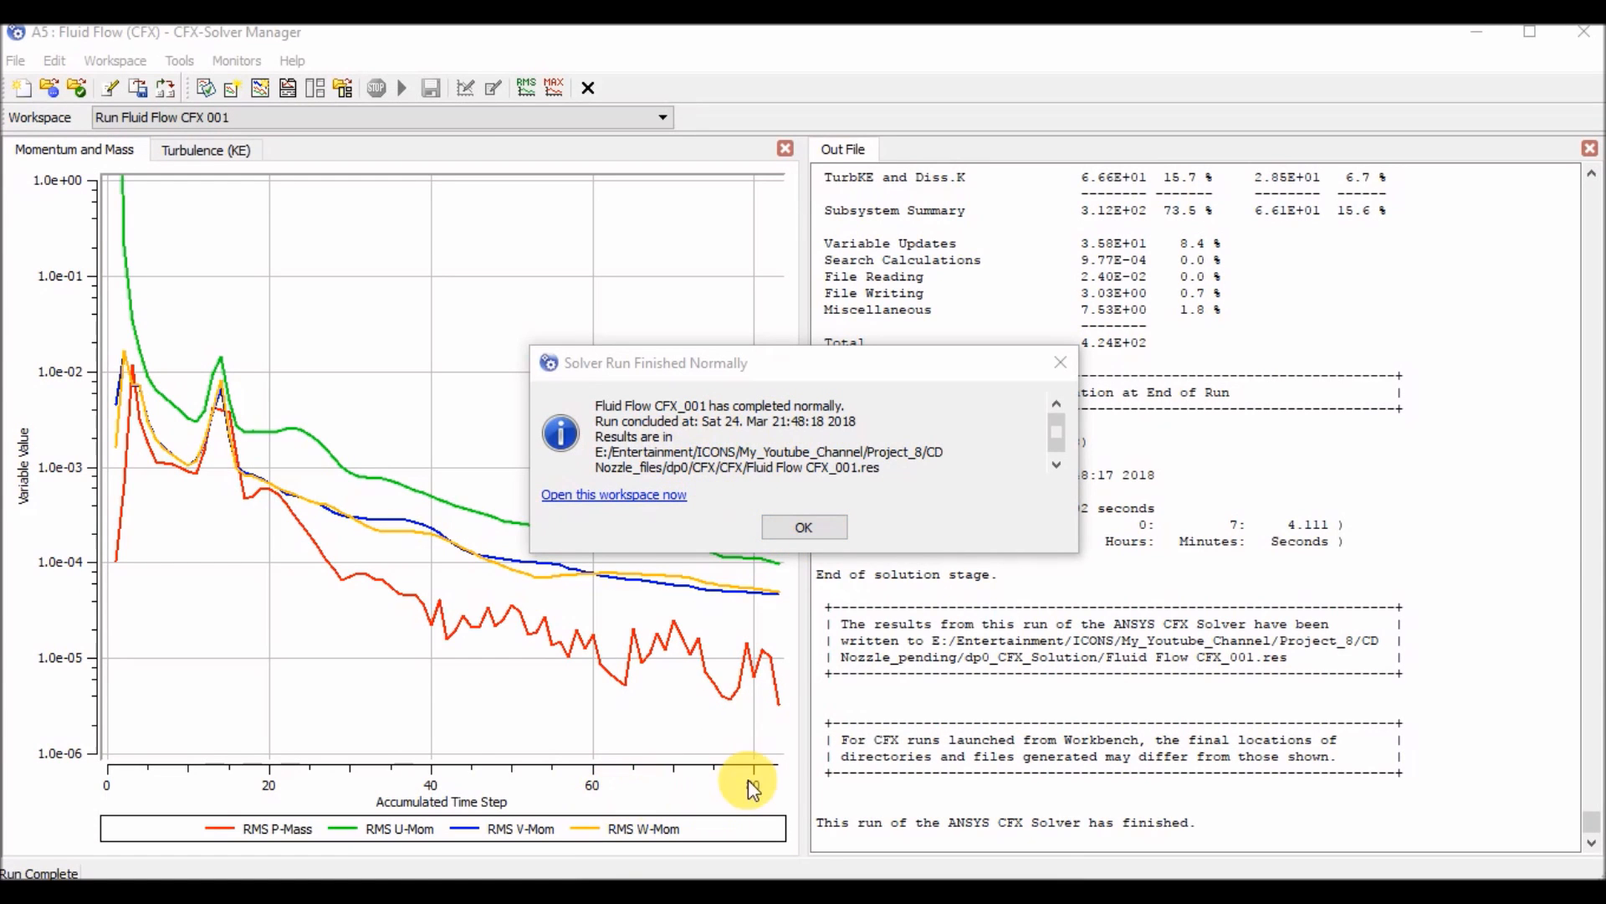
scroll(912, 707, "up", 2)
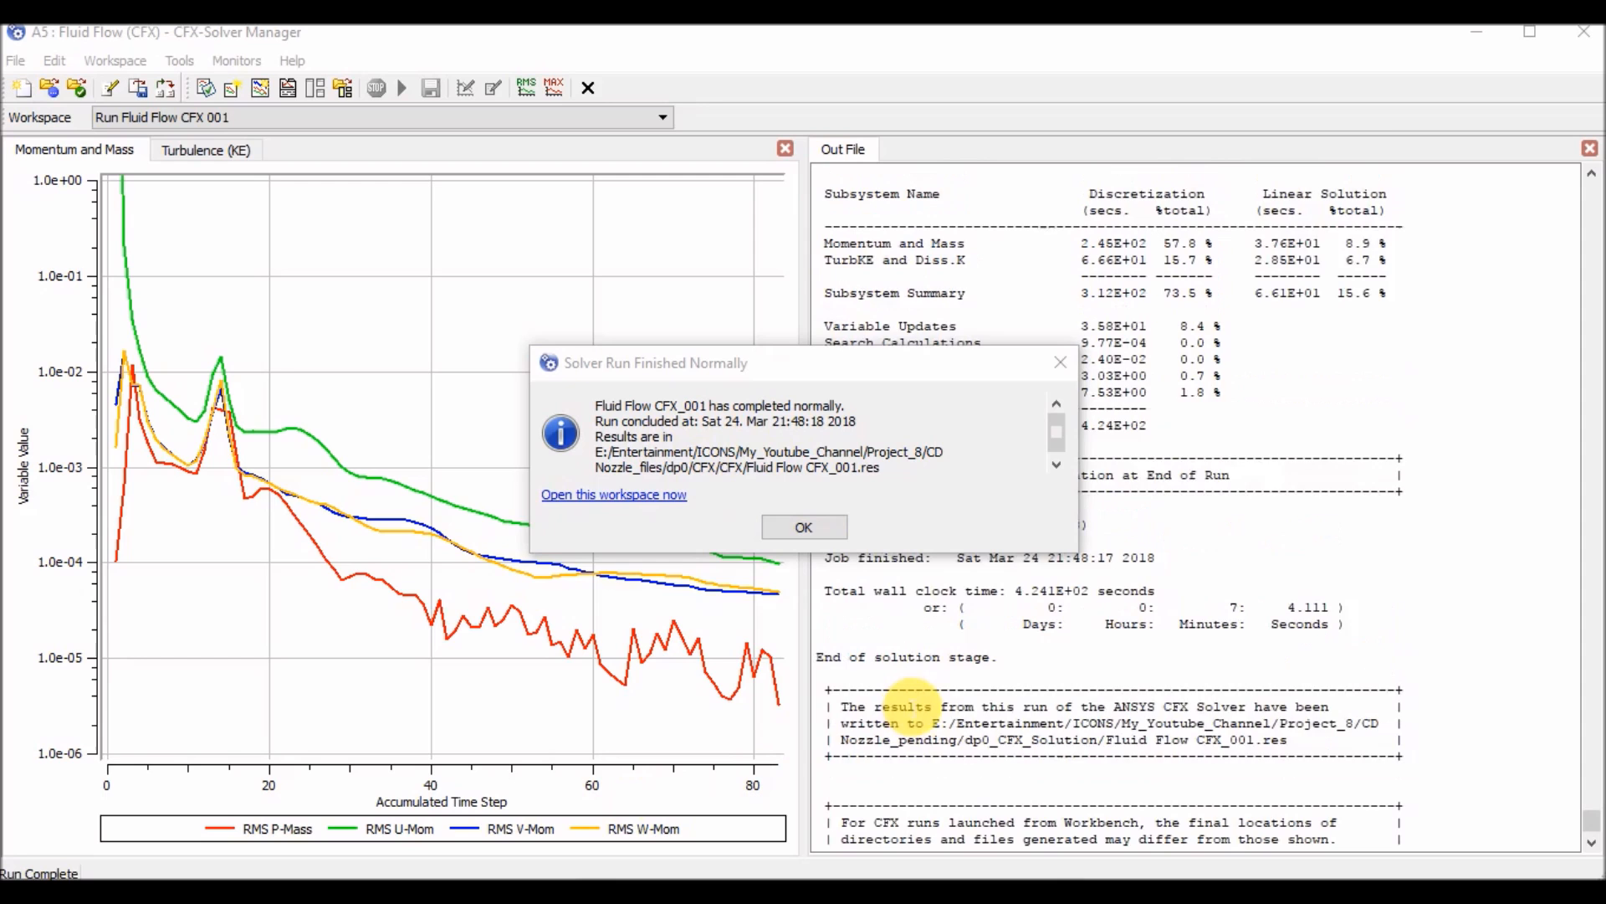
scroll(912, 707, "up", 2)
scroll(912, 707, "up", 6)
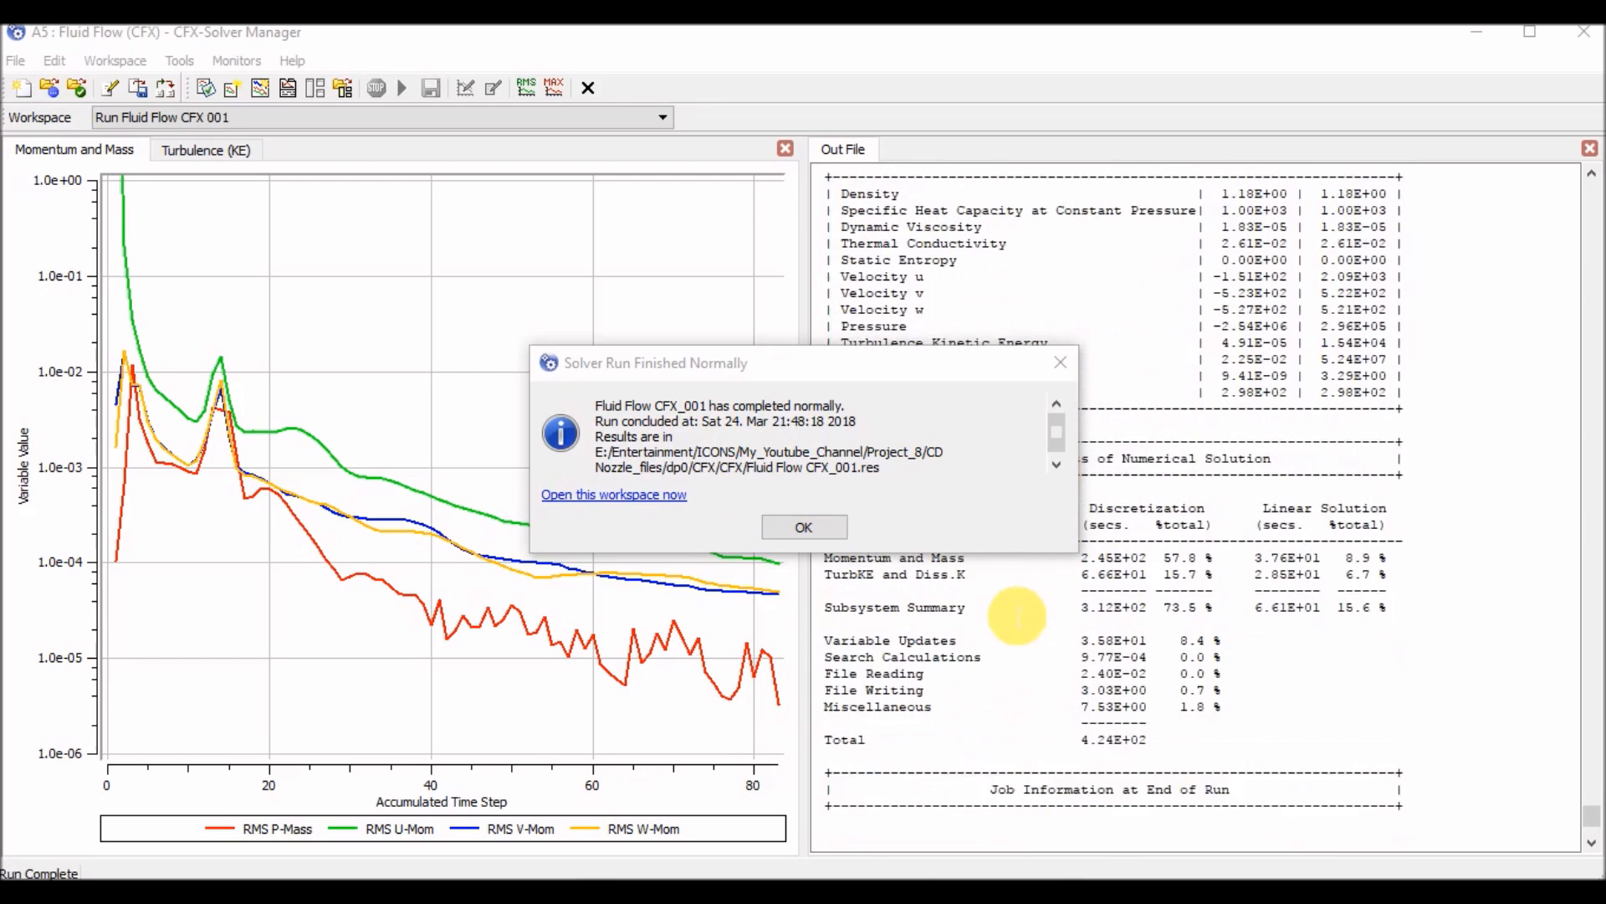
scroll(1019, 617, "up", 20)
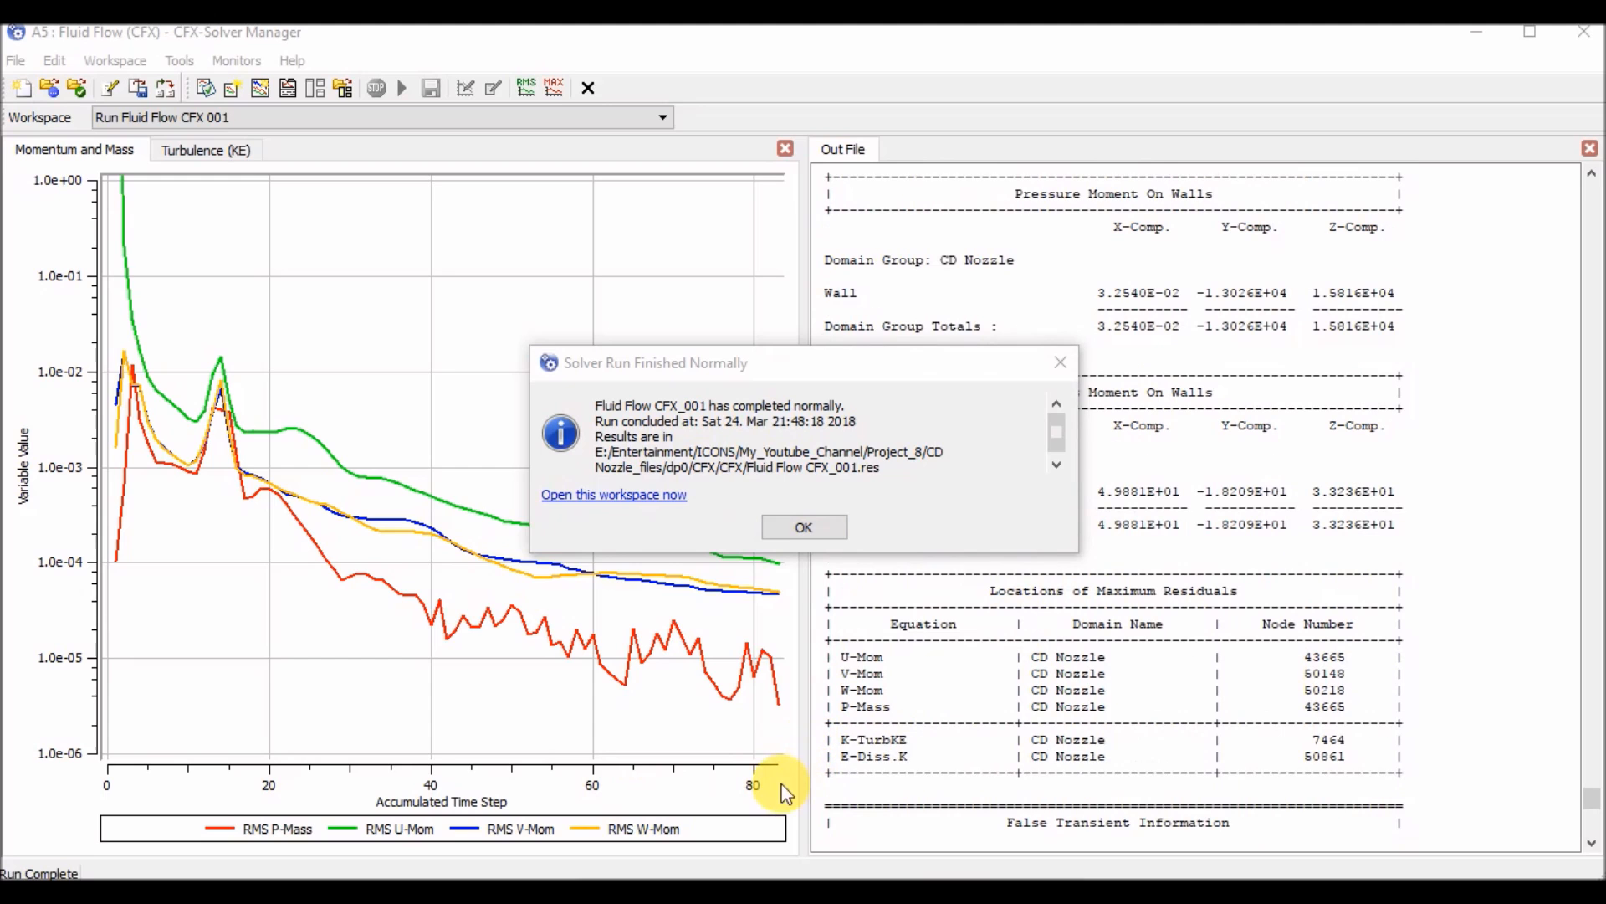
scroll(996, 637, "up", 12)
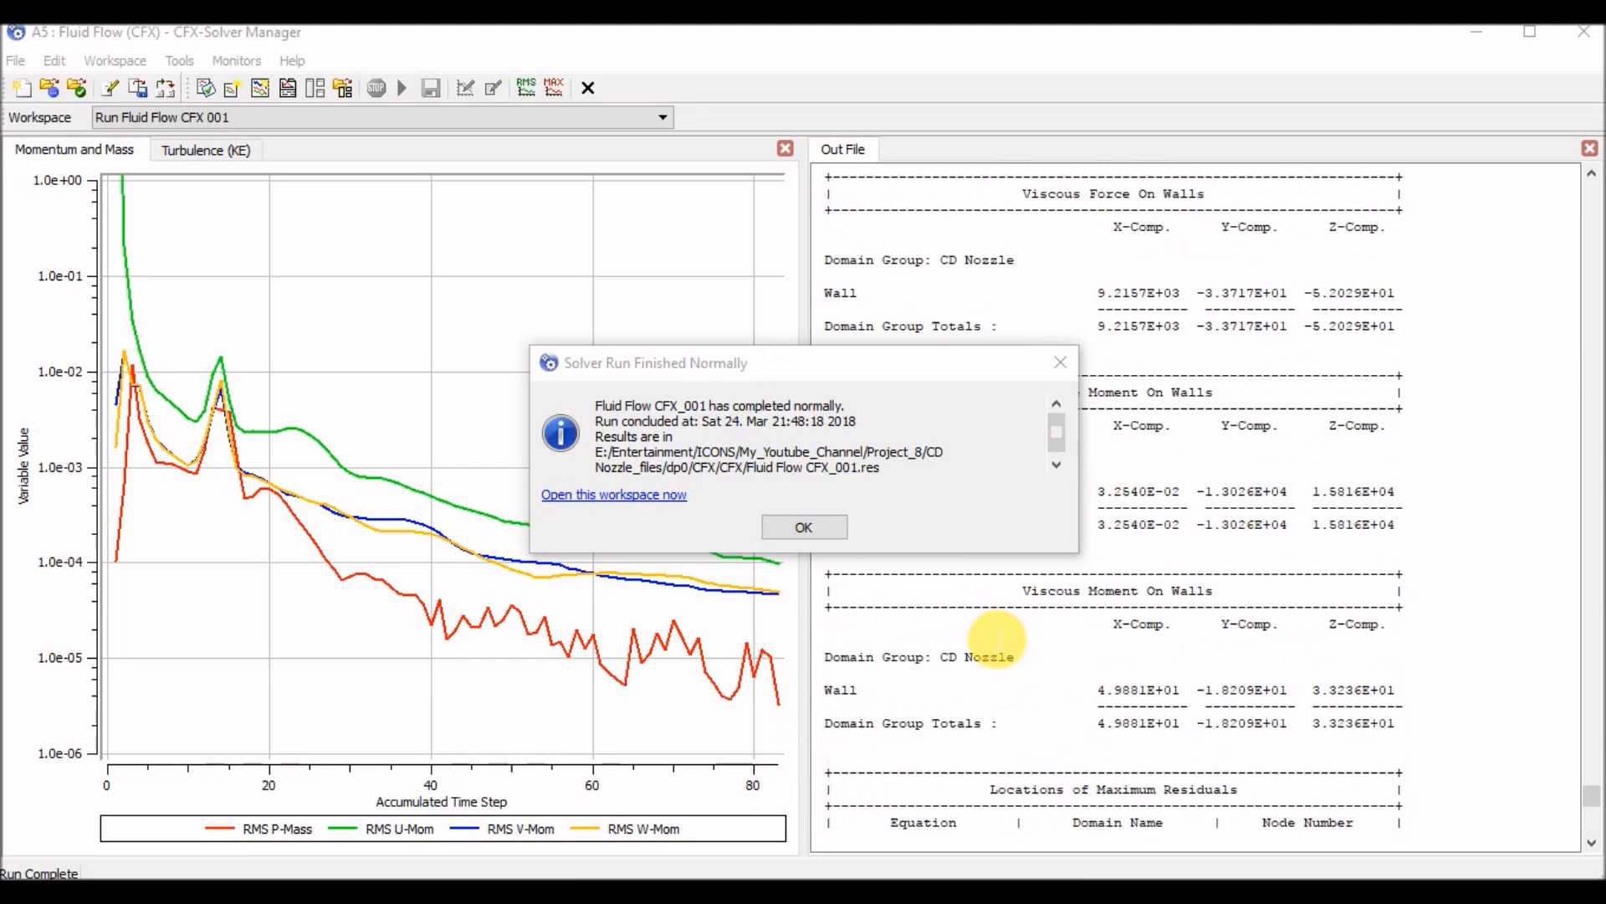
scroll(998, 640, "up", 20)
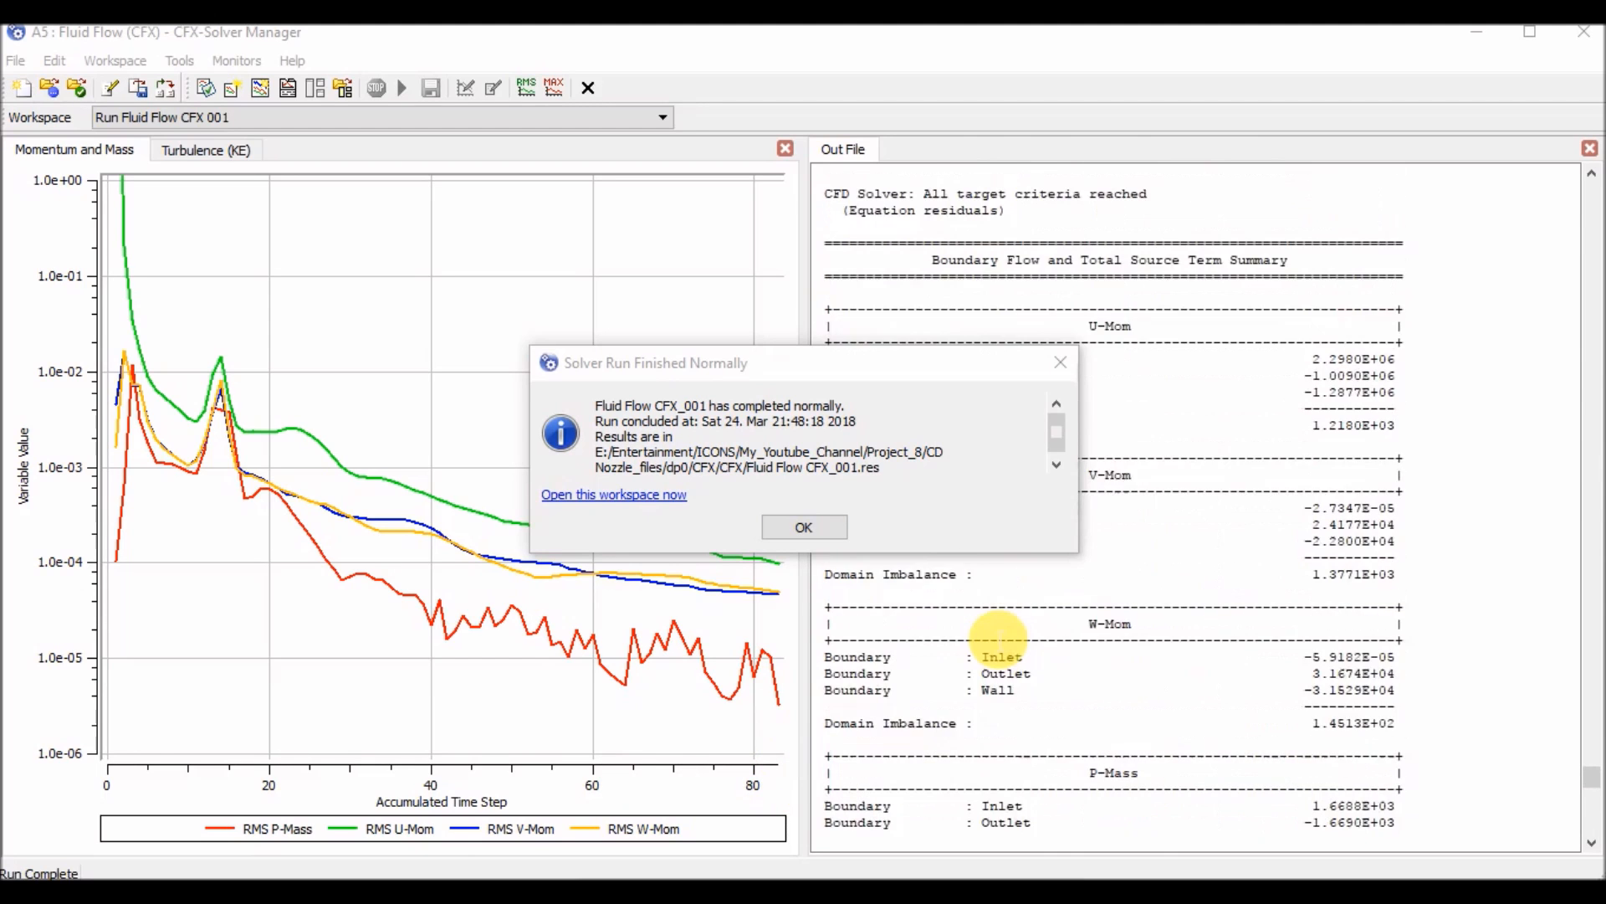
scroll(999, 640, "up", 11)
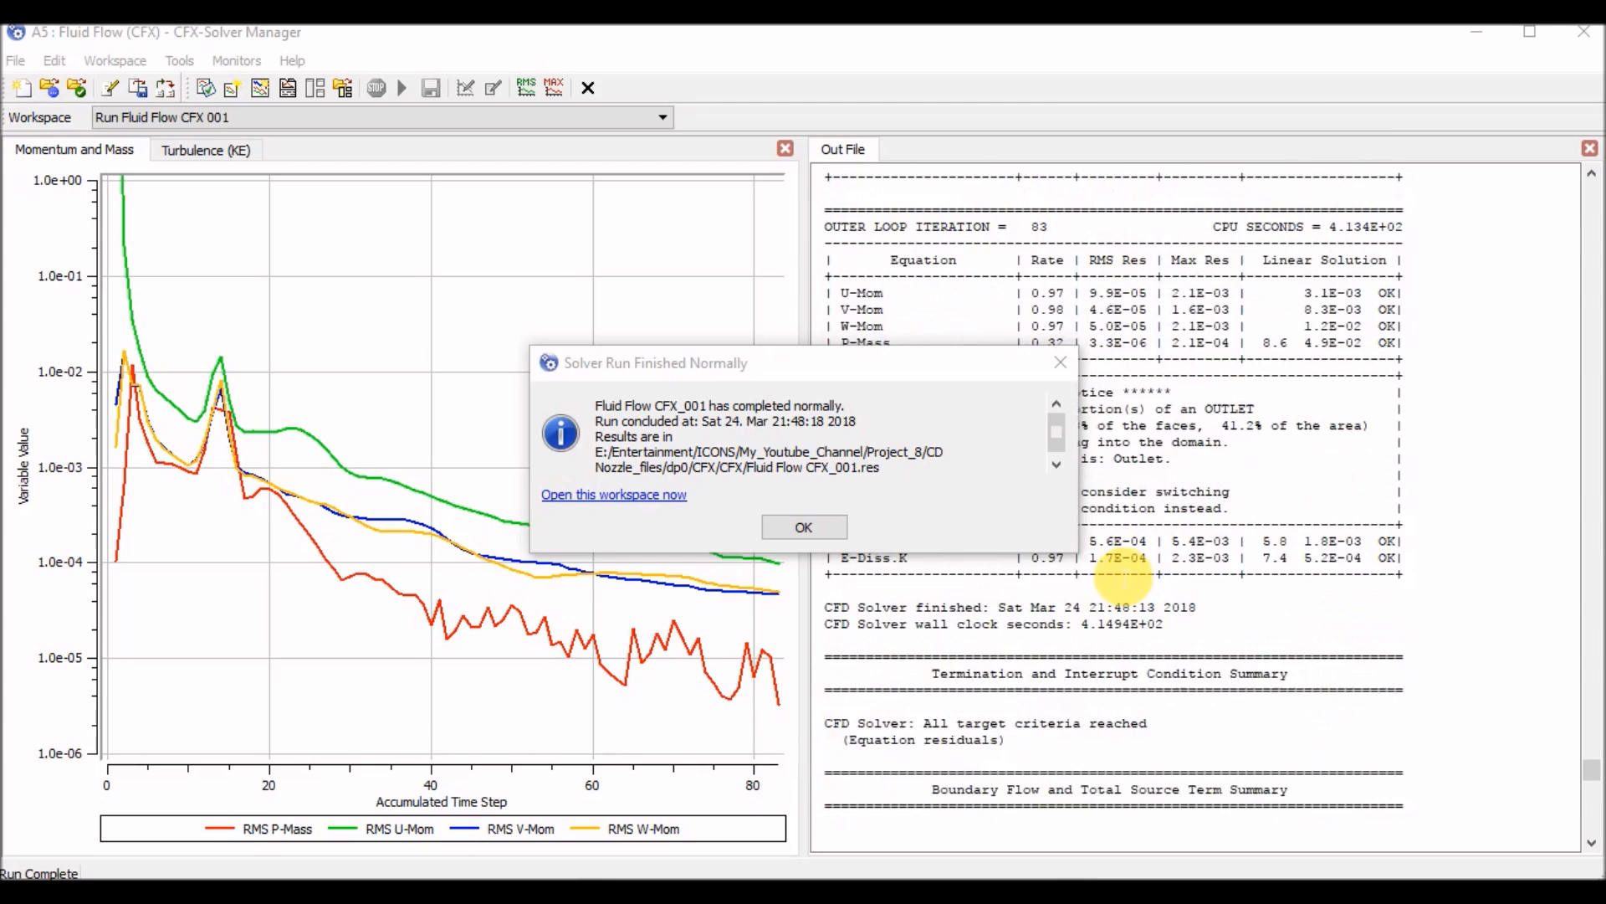
scroll(1125, 576, "down", 3)
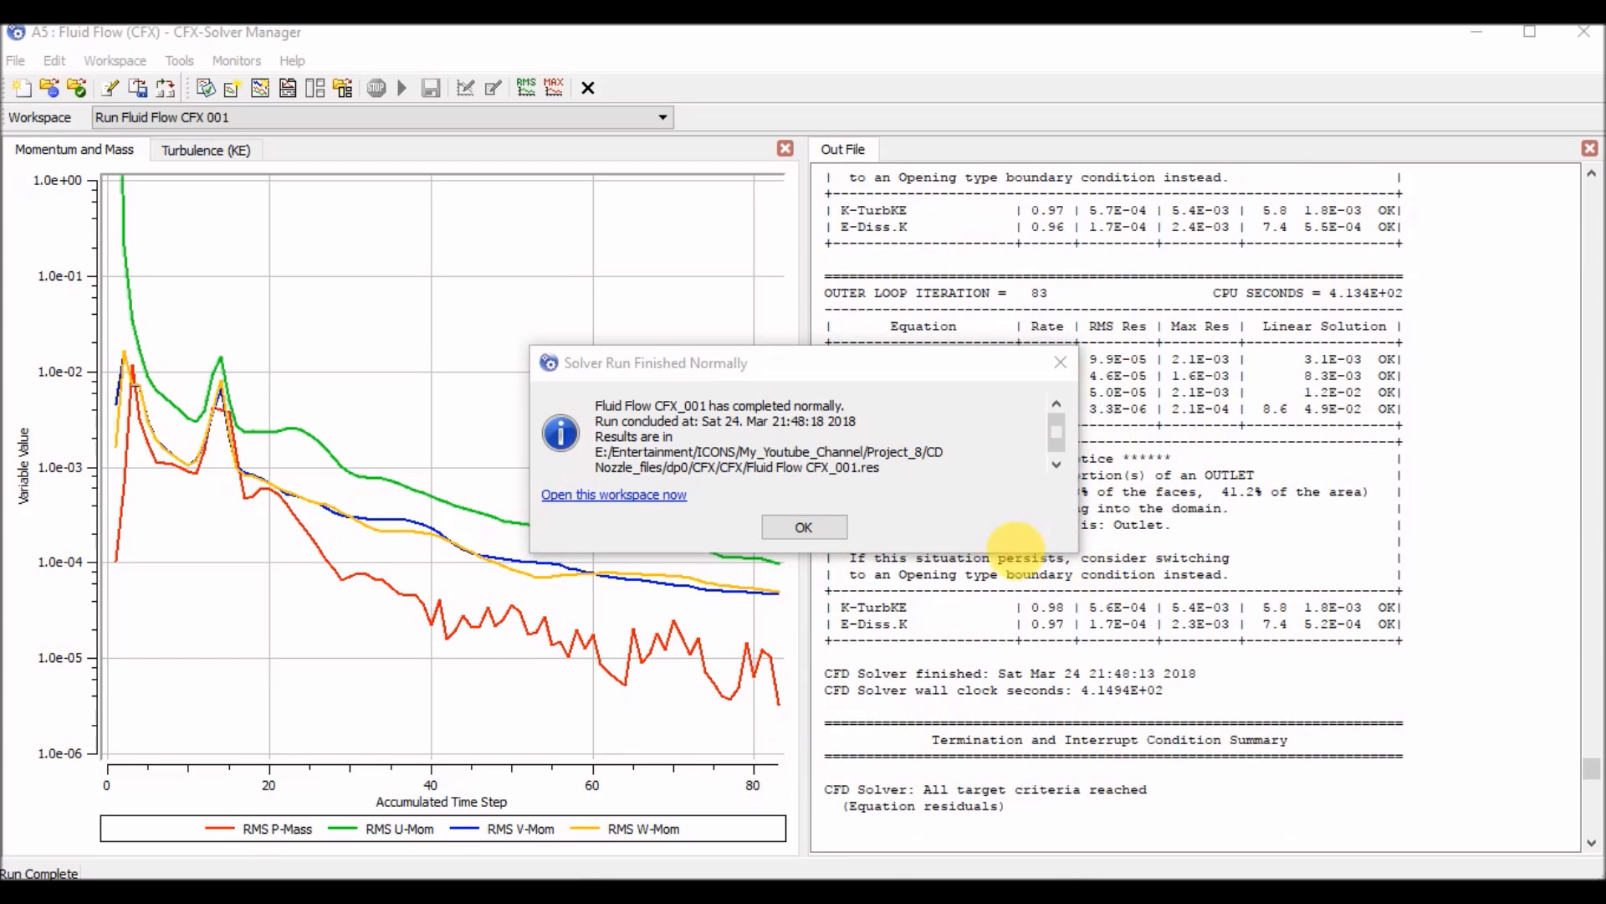
left_click(805, 527)
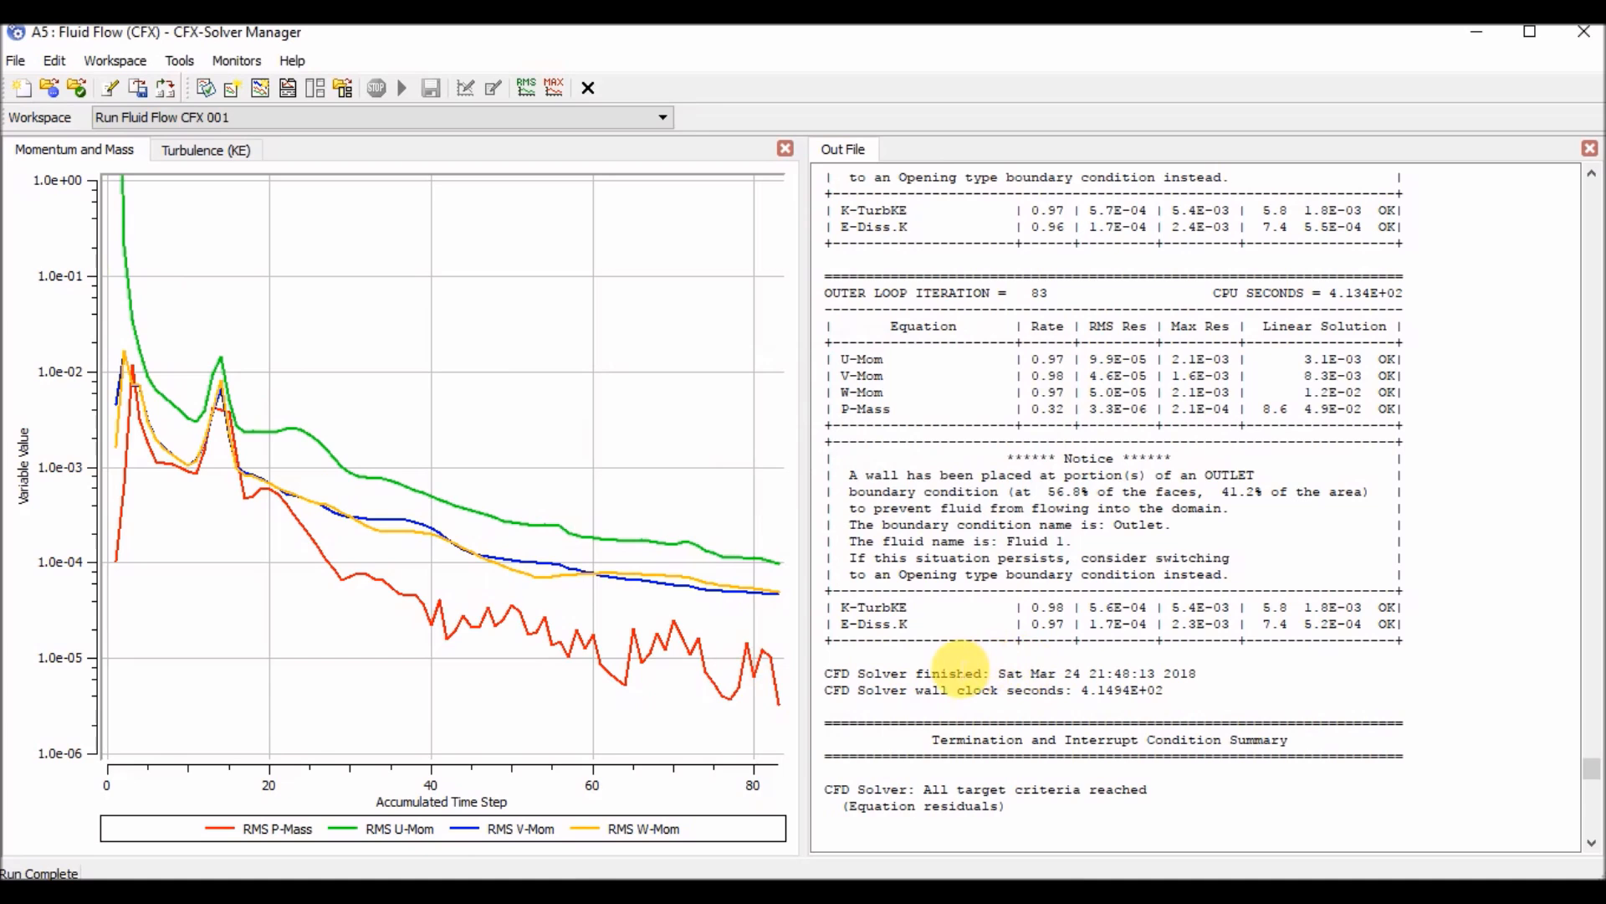
scroll(962, 669, "down", 7)
scroll(962, 669, "down", 17)
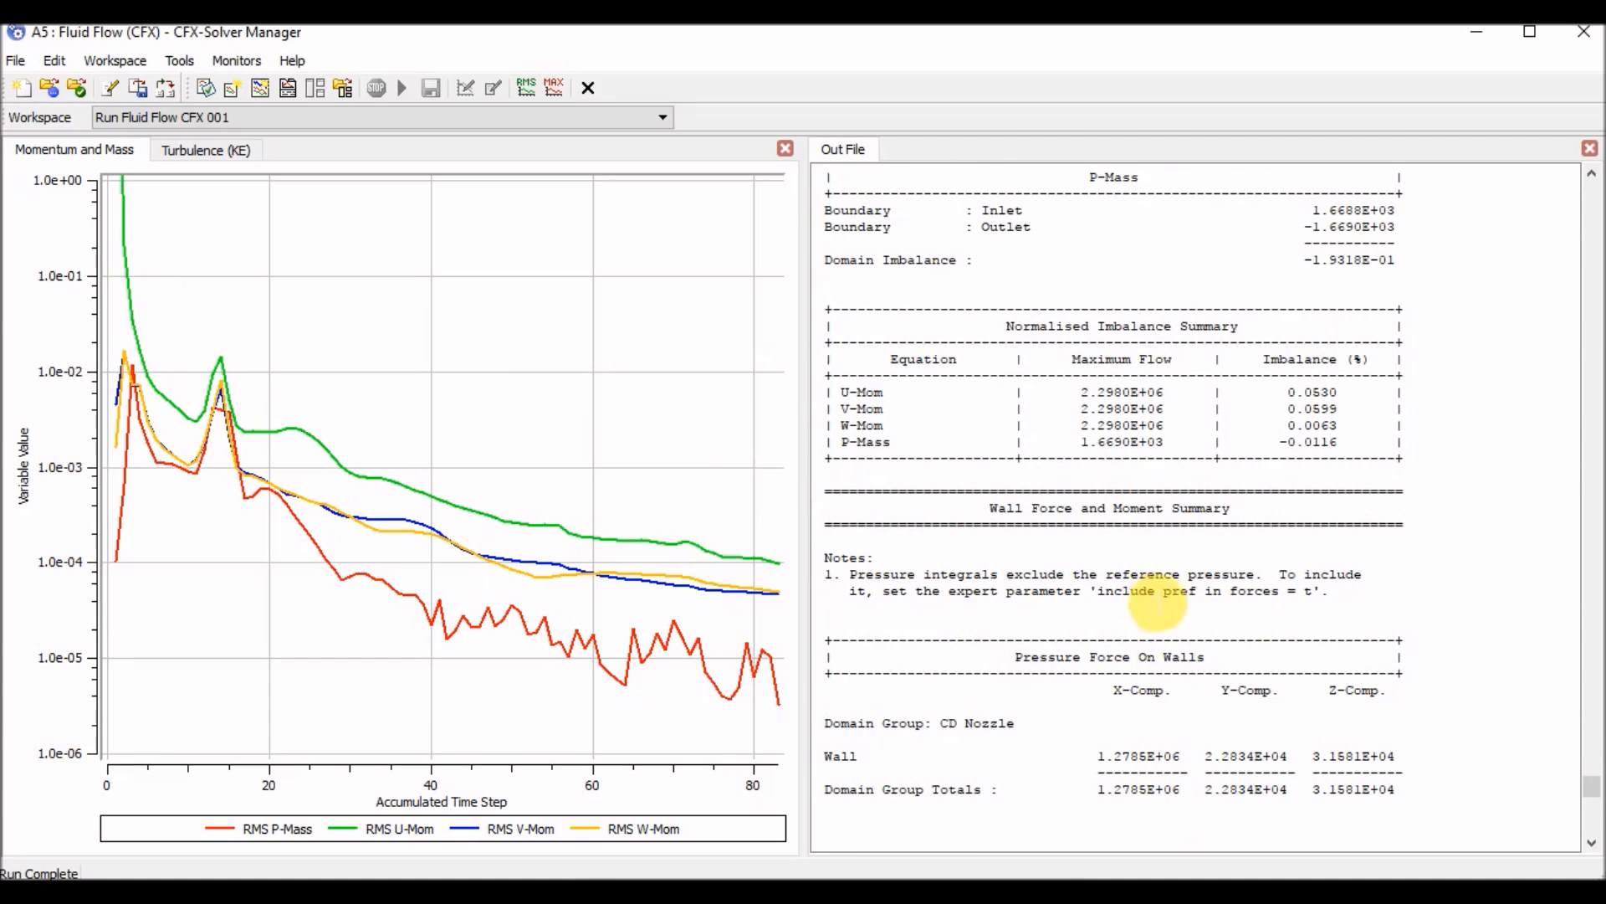
Switch to Workbench and save the CD Nozzle project with the solved solution
mouse_move(1234, 891)
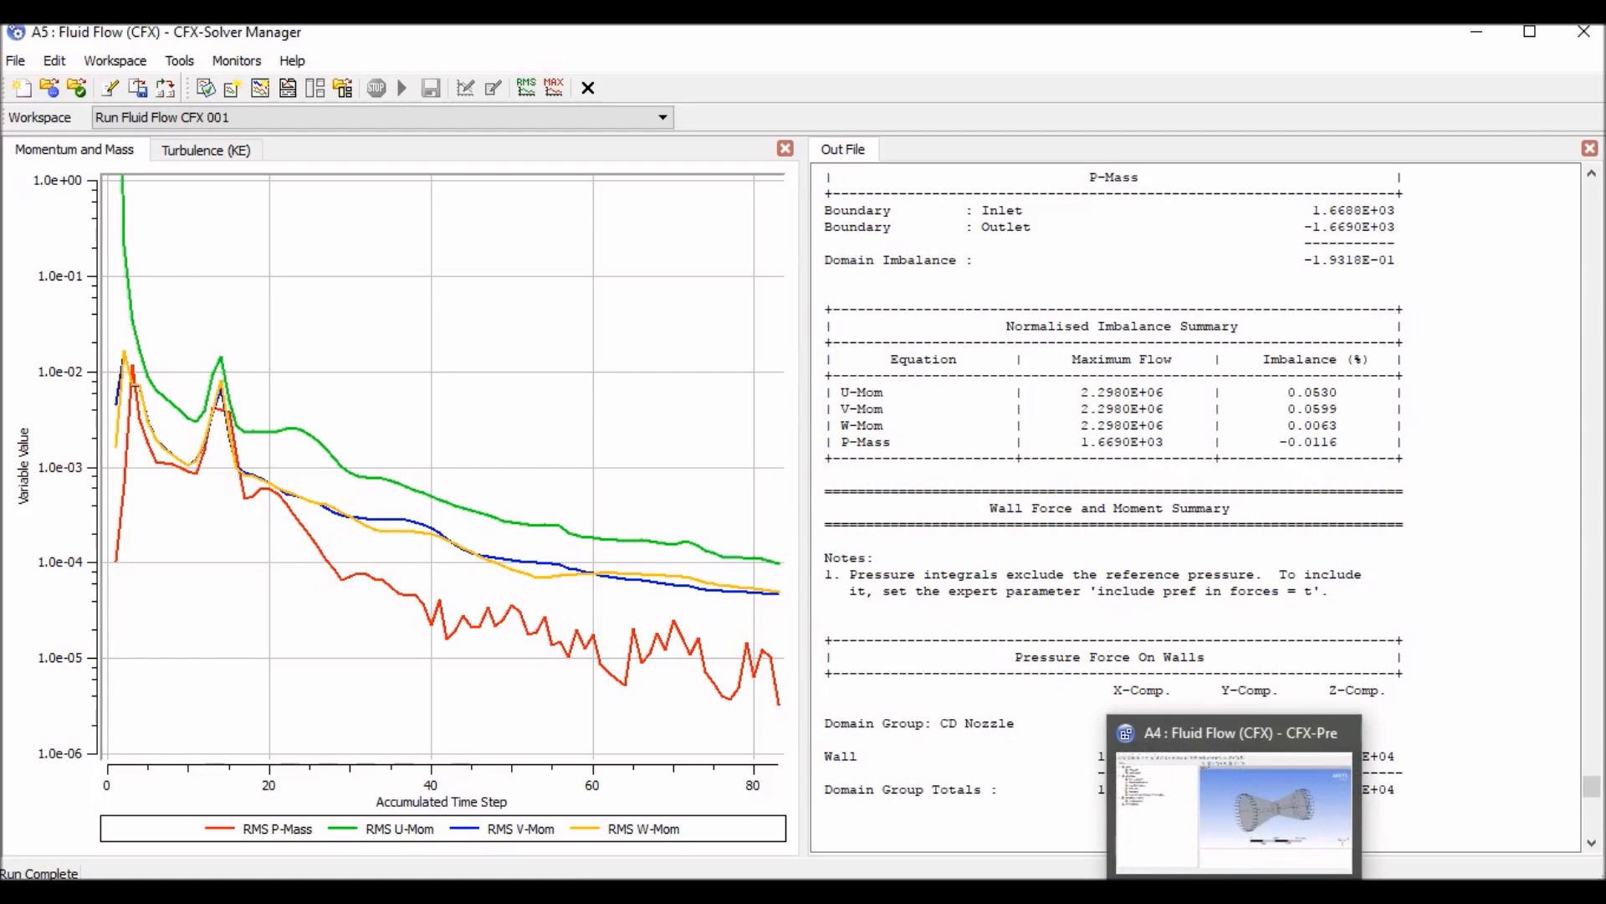
left_click(1234, 812)
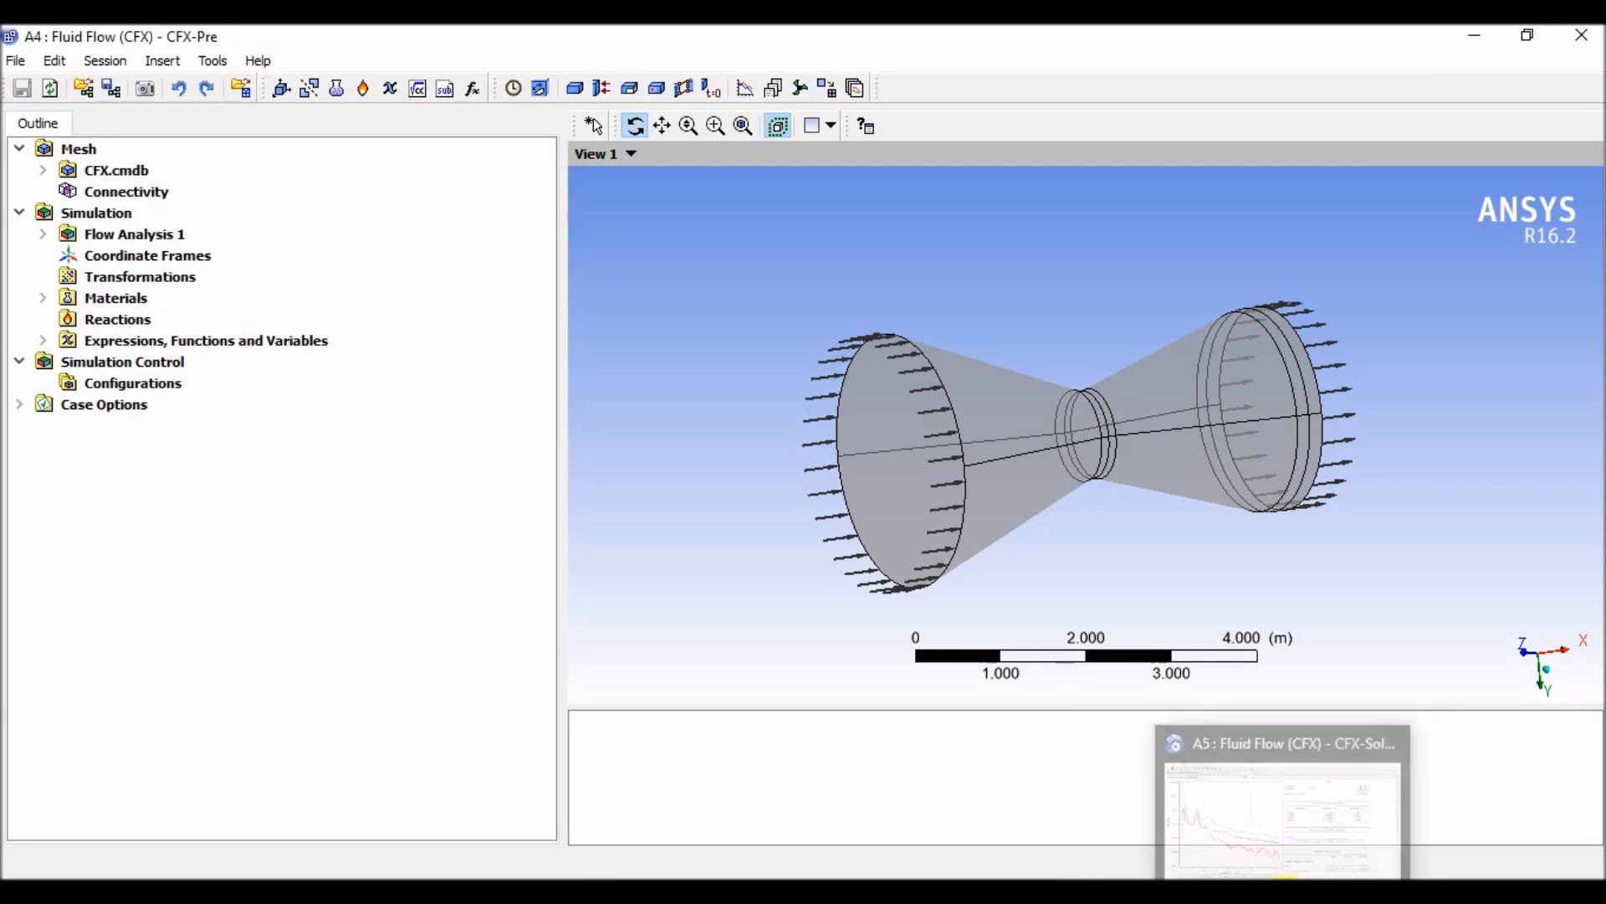
left_click(1033, 892)
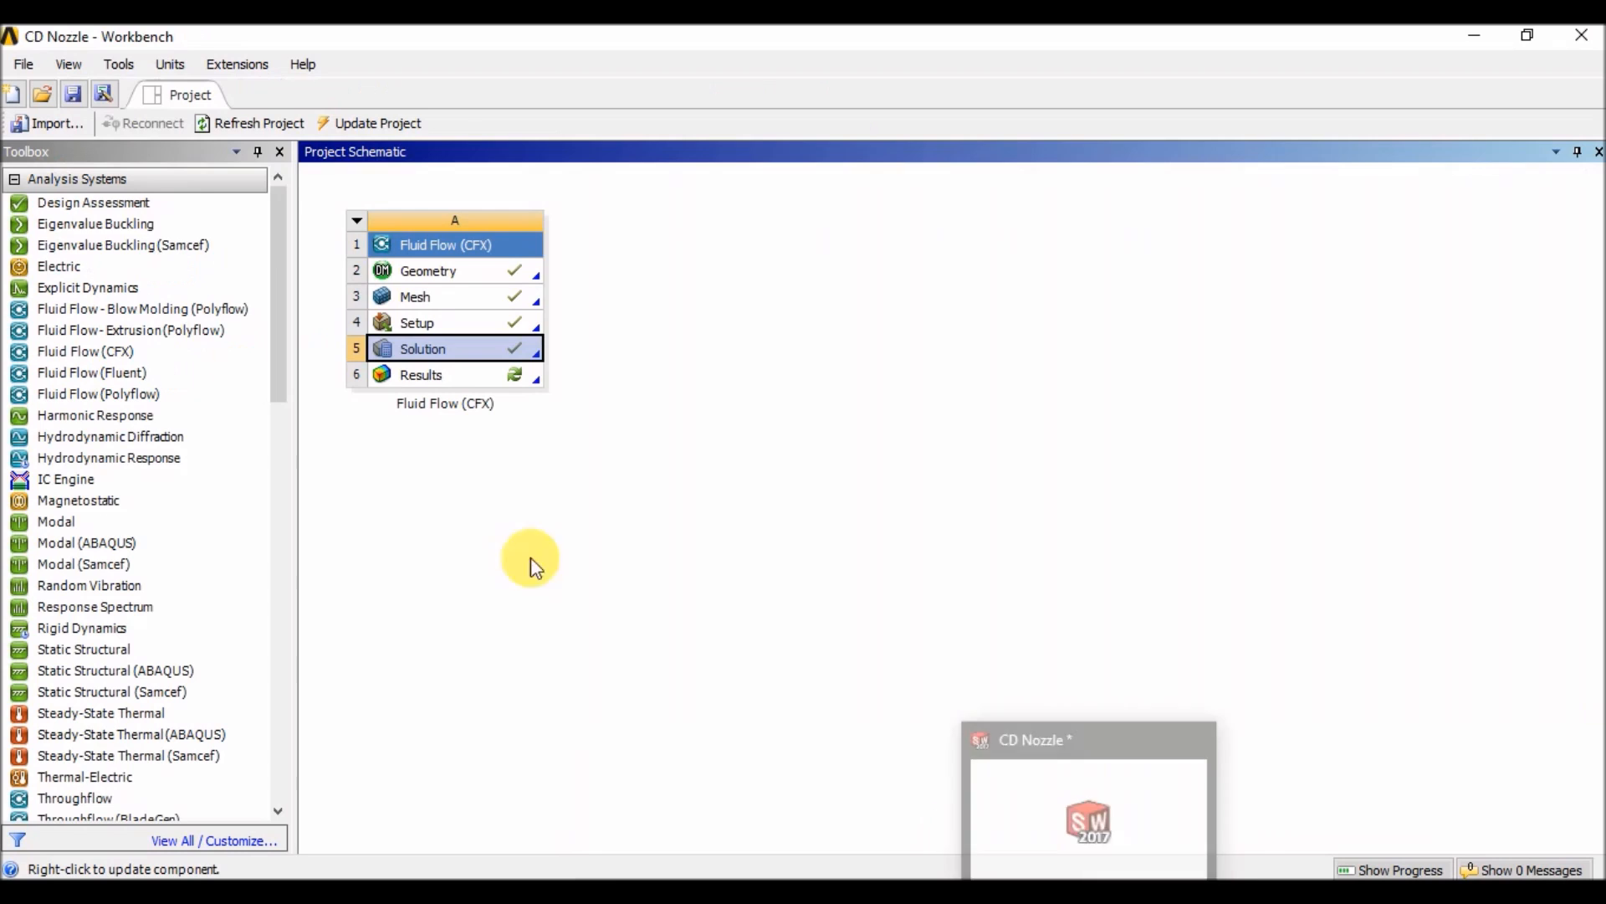
left_click(75, 93)
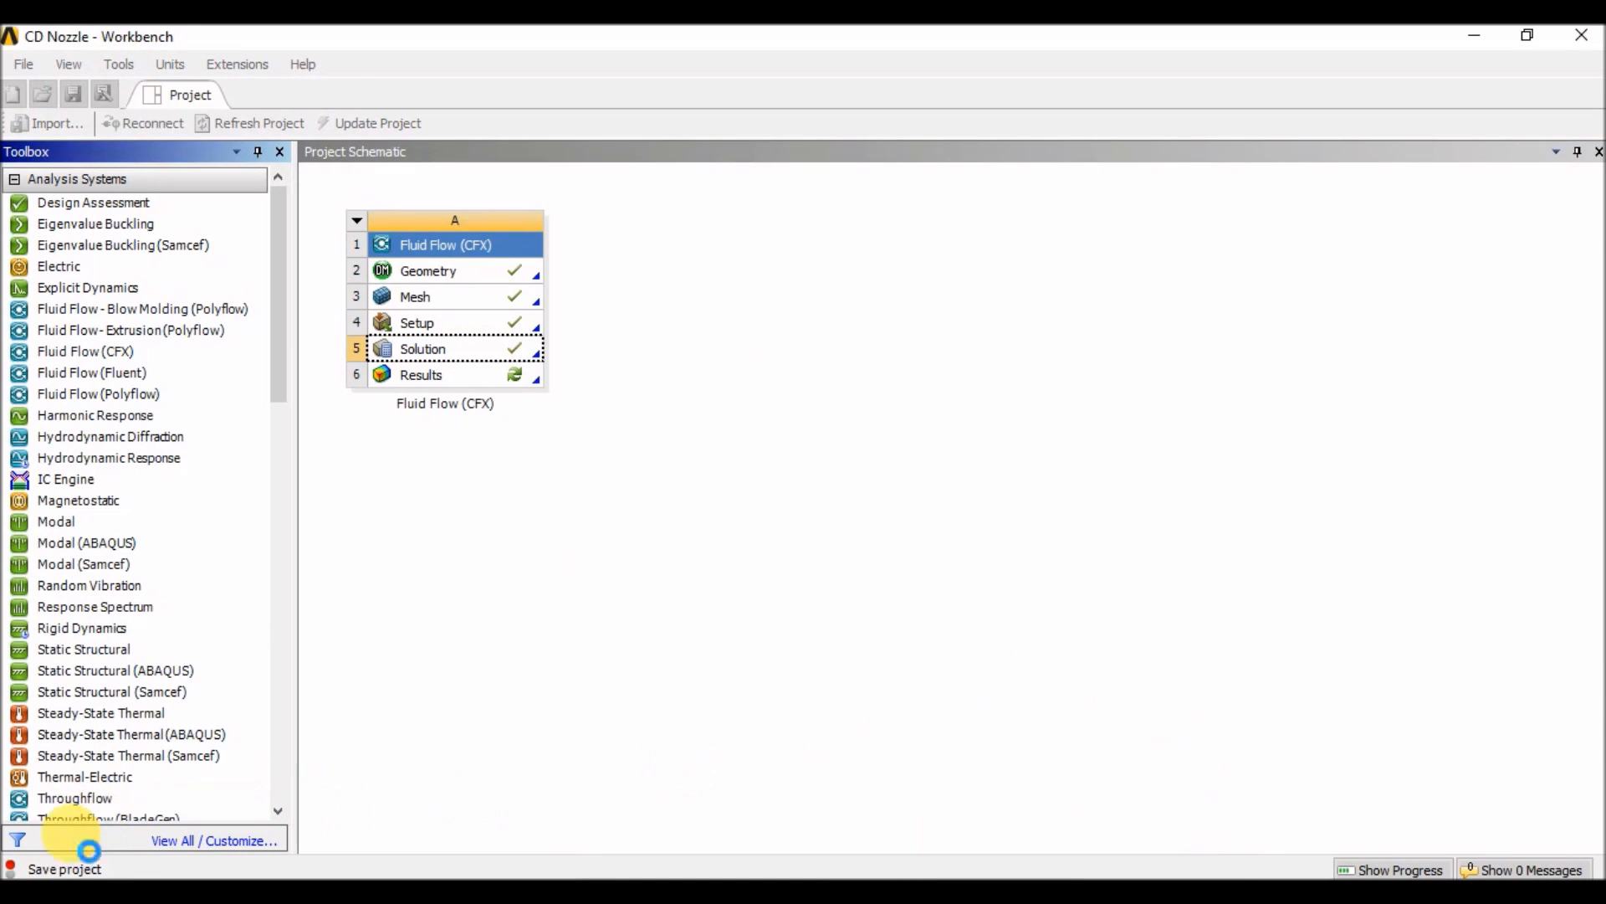
Close CFX-Solver Manager and CFX-Pre to return to the Workbench project schematic
mouse_move(1088, 891)
left_click(1285, 891)
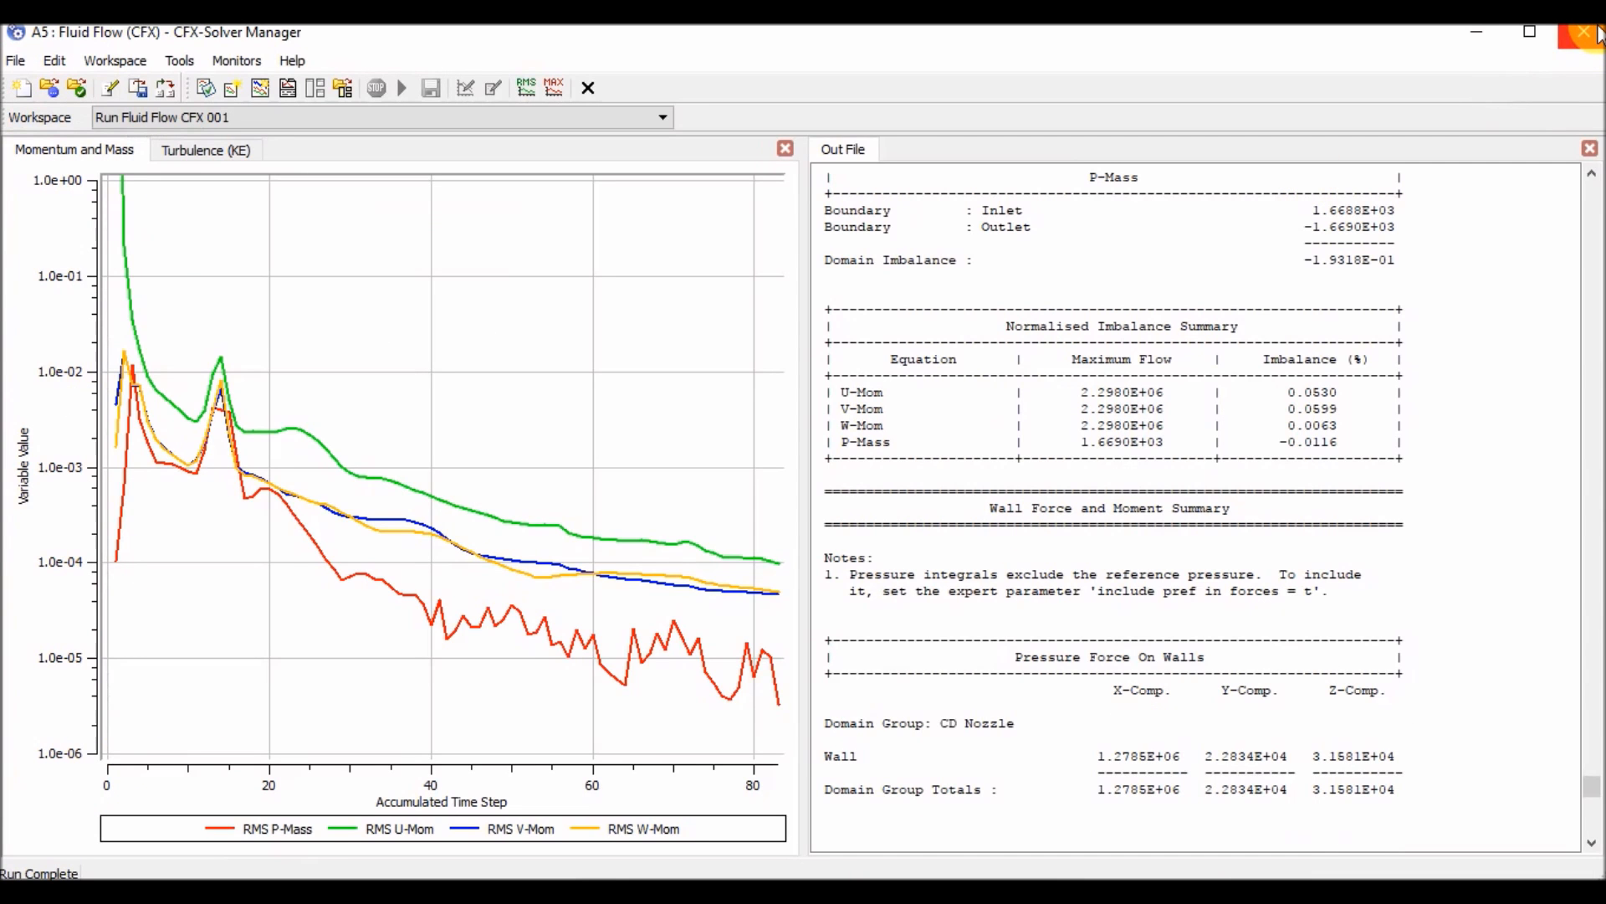
left_click(1599, 32)
left_click(1282, 891)
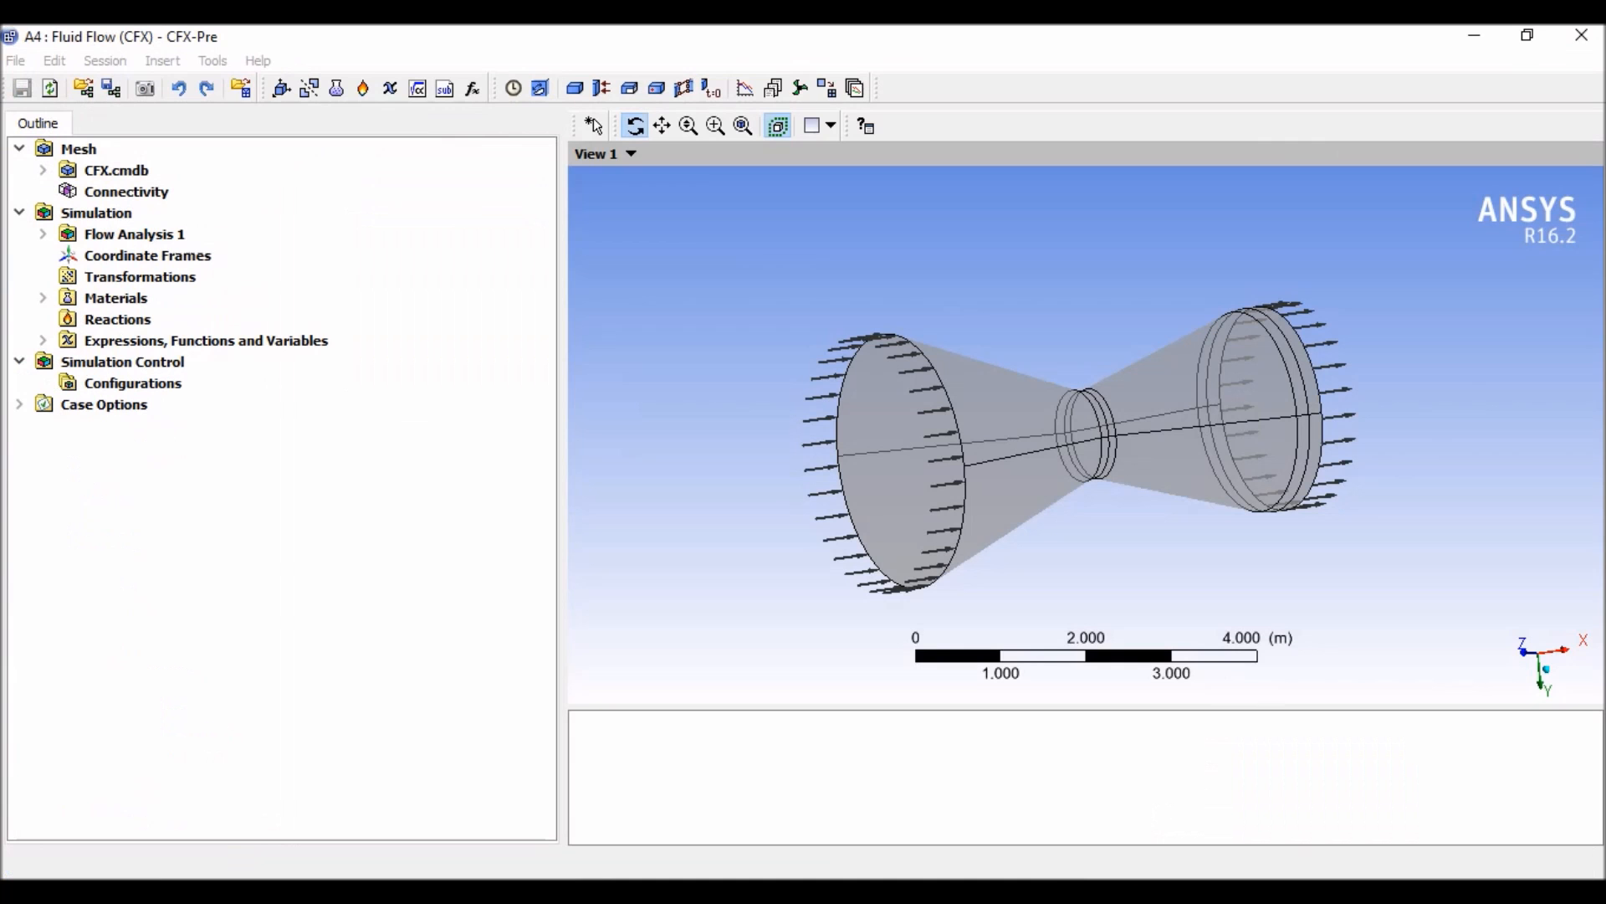
left_click(1590, 36)
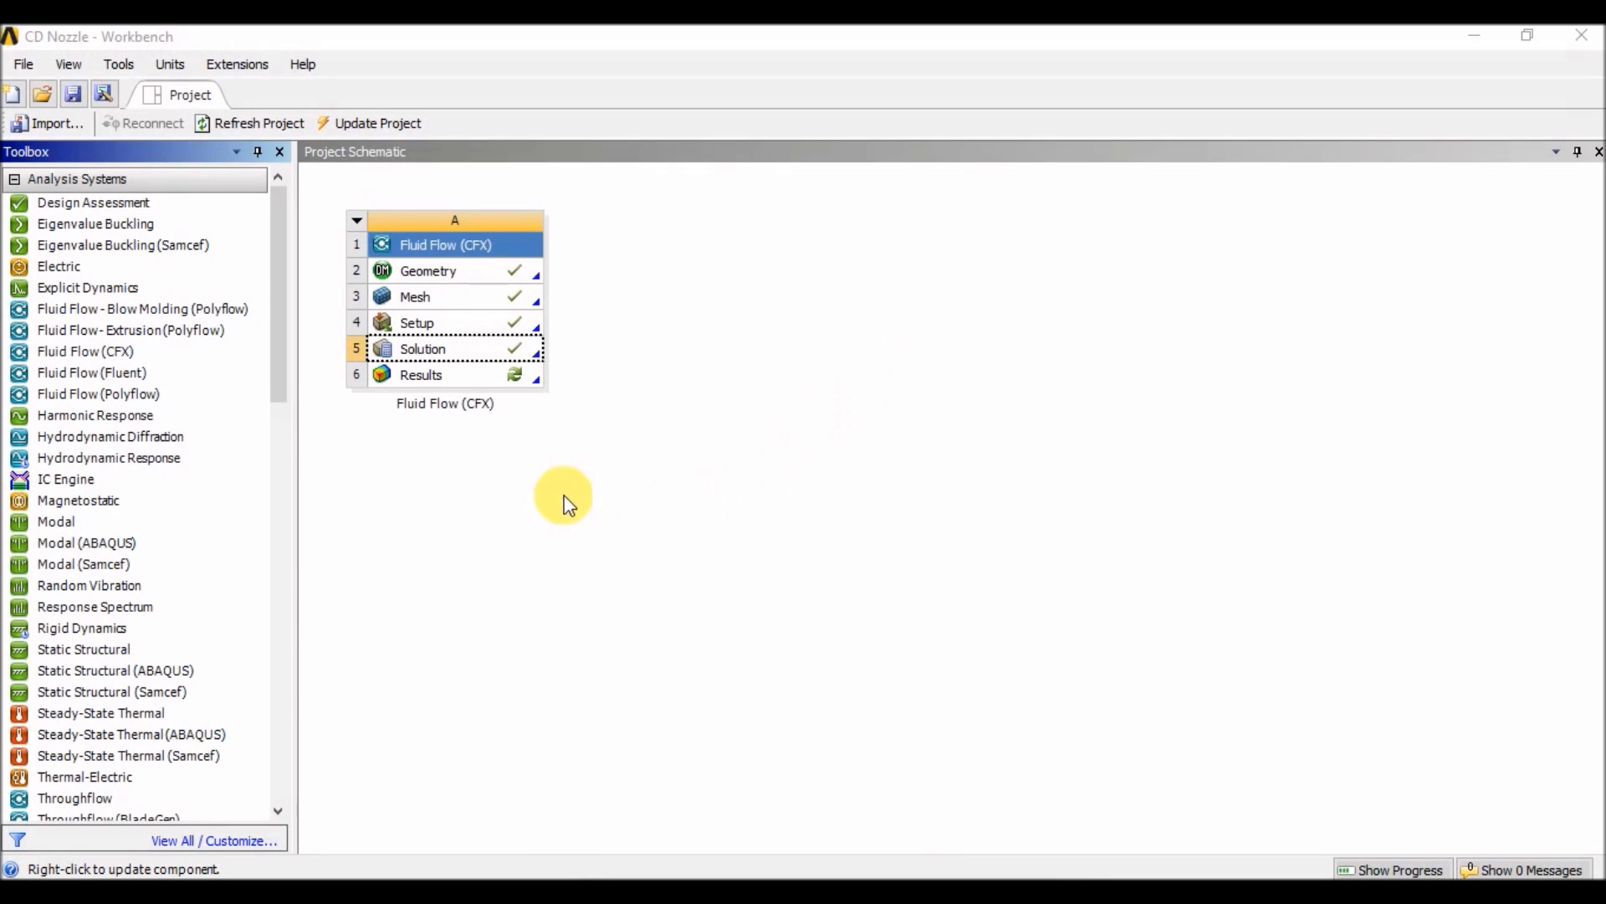
Open the Results in CFD-Post and show the Inlet, Outlet and Wall boundaries of the CD Nozzle domain
double_click(512, 374)
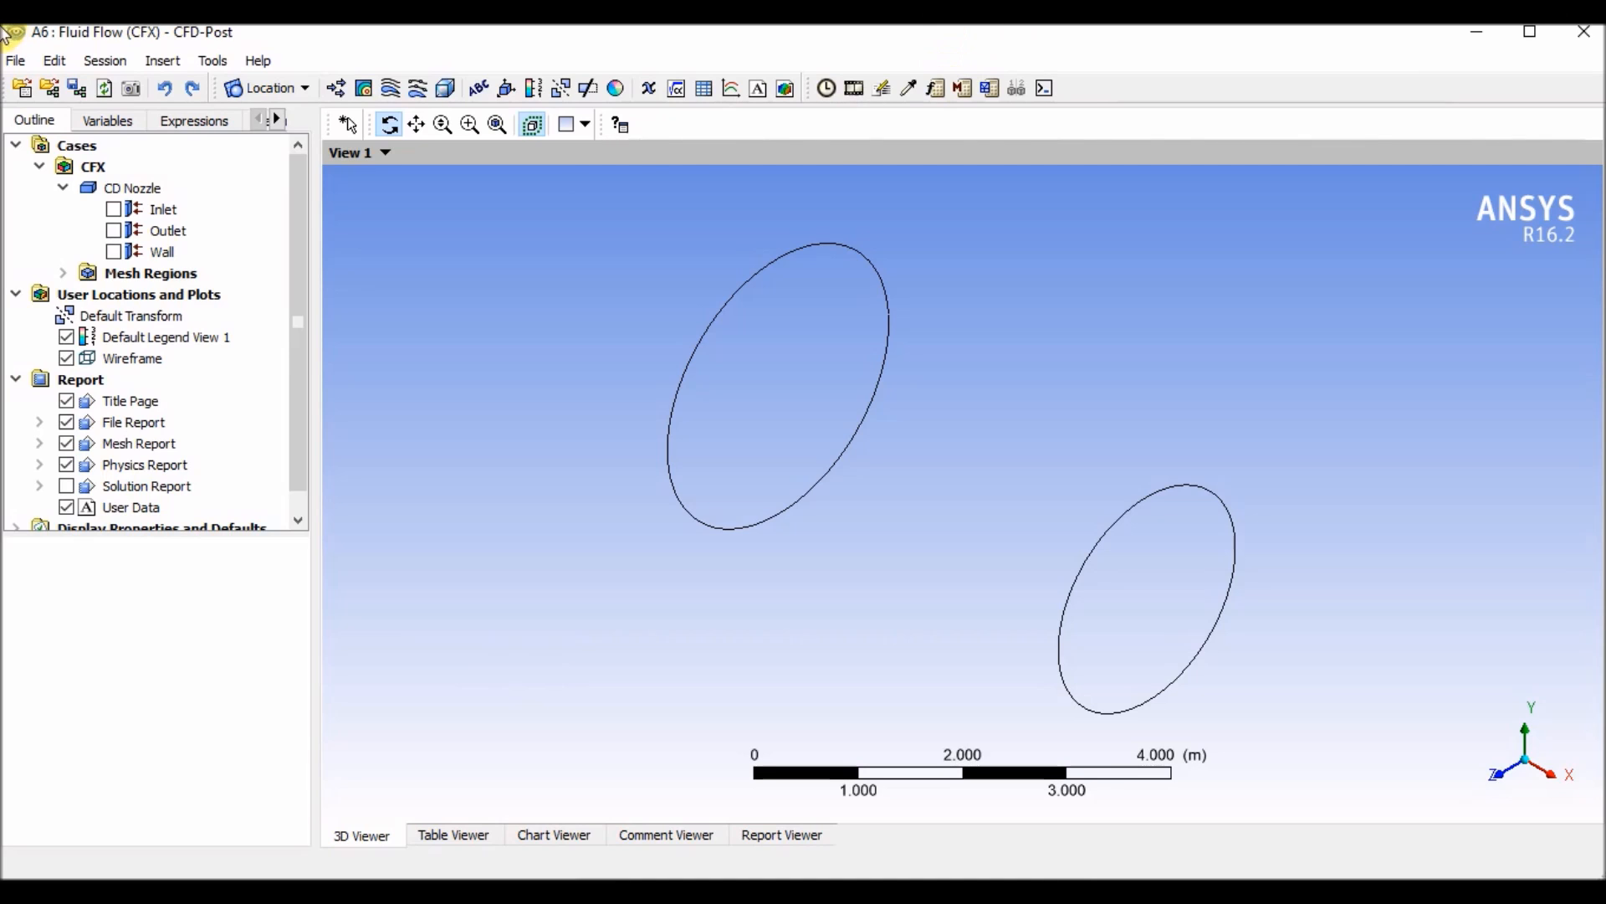
left_click_drag(745, 243, 502, 505)
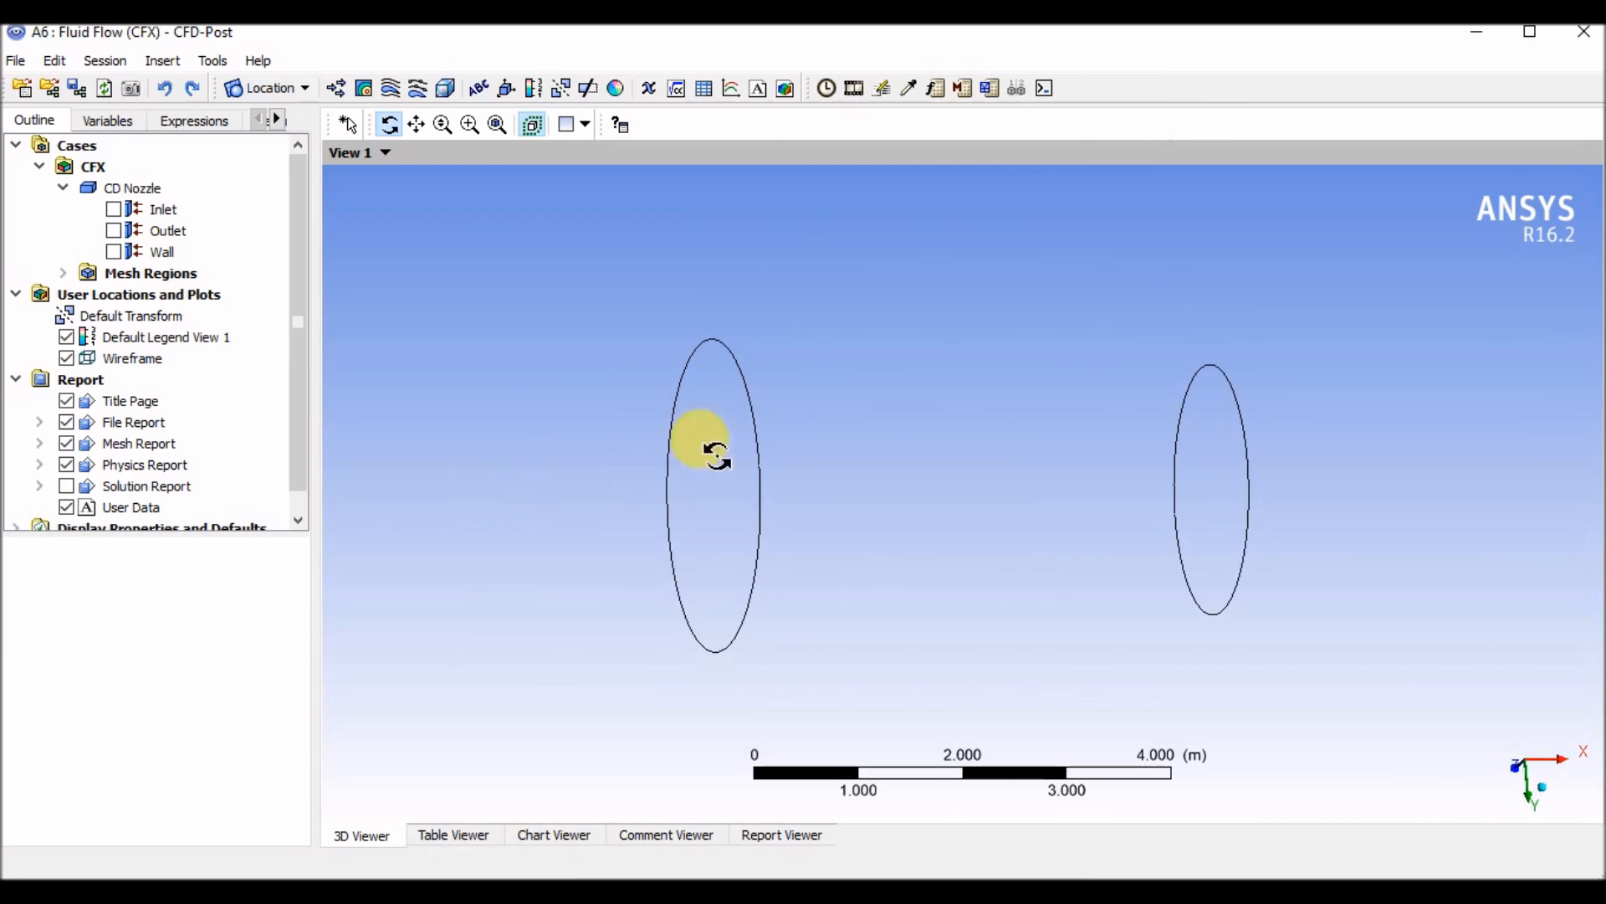
left_click(114, 210)
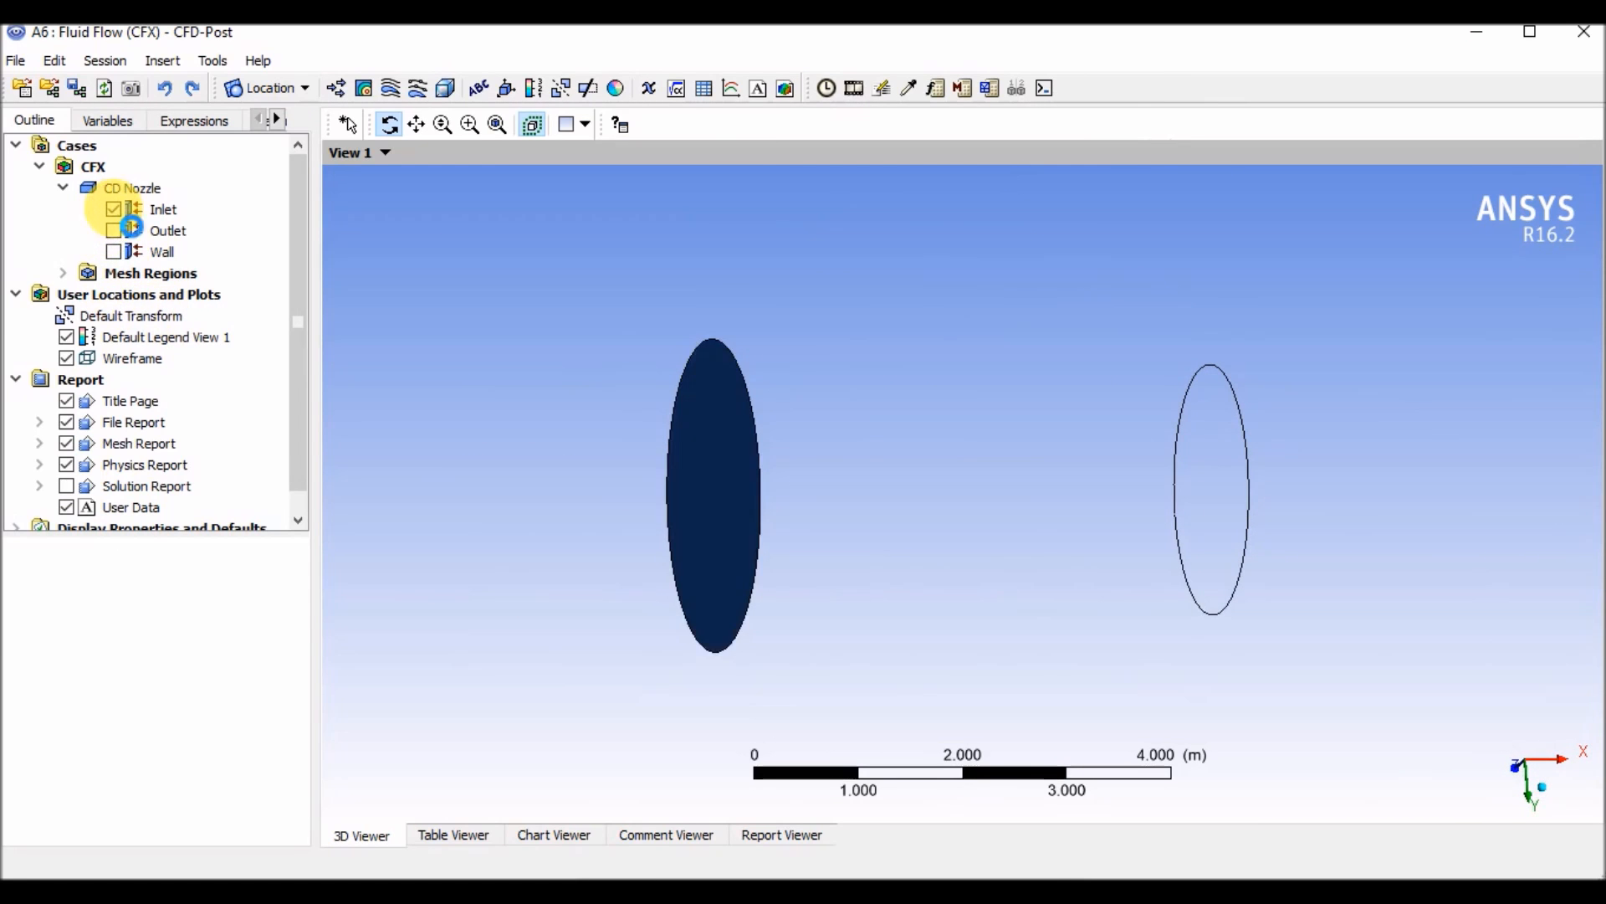
left_click(114, 231)
left_click(115, 252)
left_click_drag(703, 412, 693, 314)
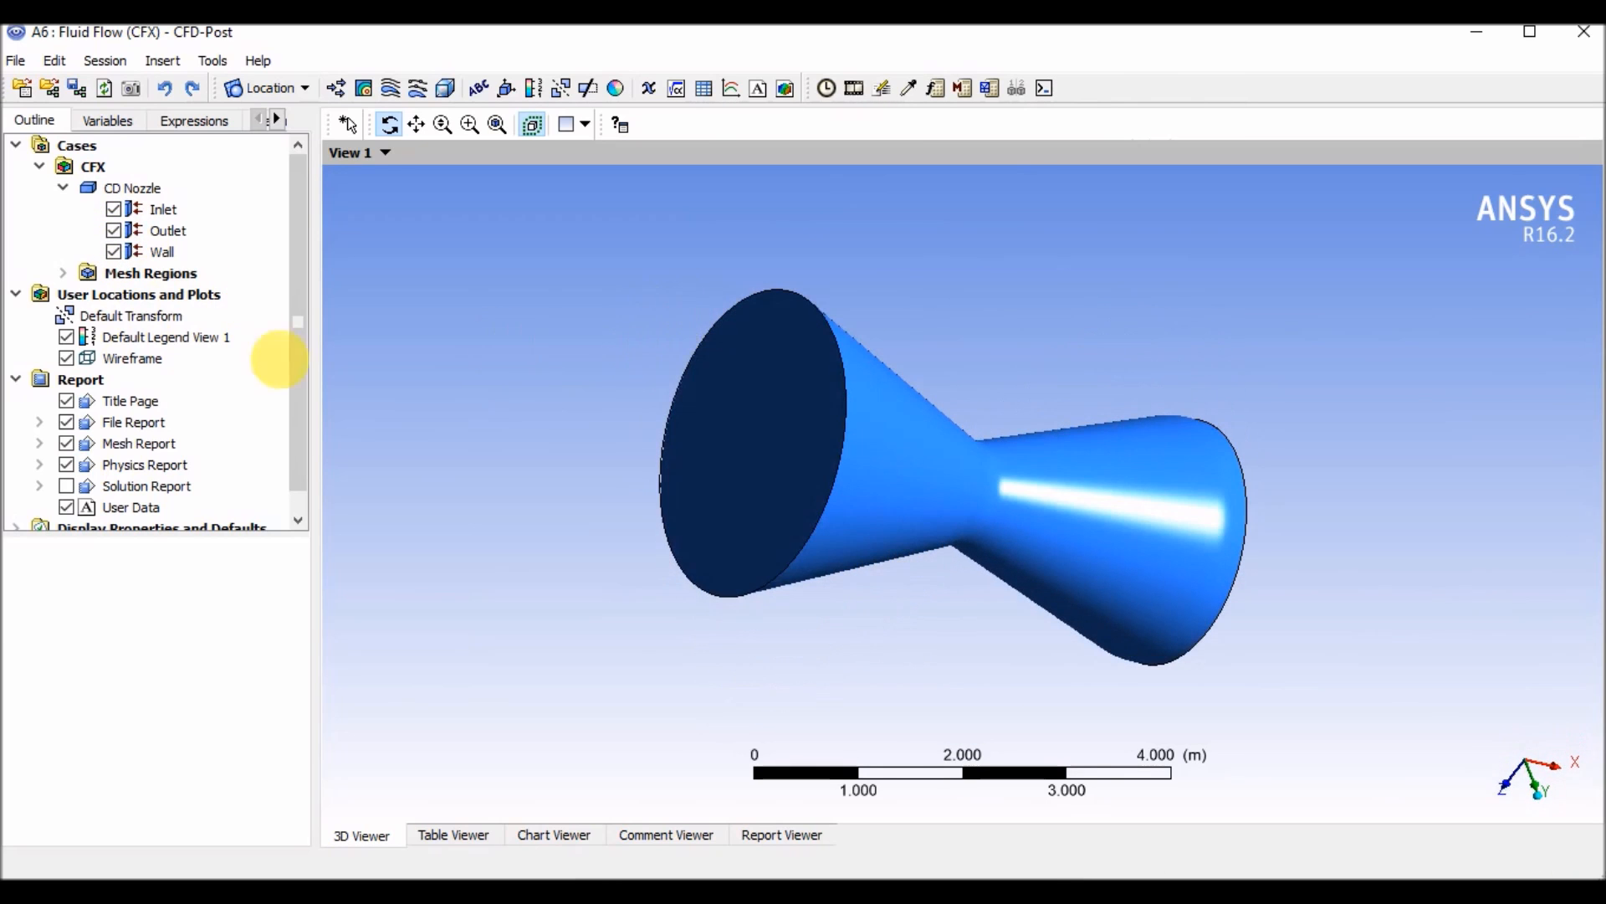
Hide the Inlet and Outlet boundaries, leaving only the Wall displayed
left_click(115, 210)
left_click(115, 231)
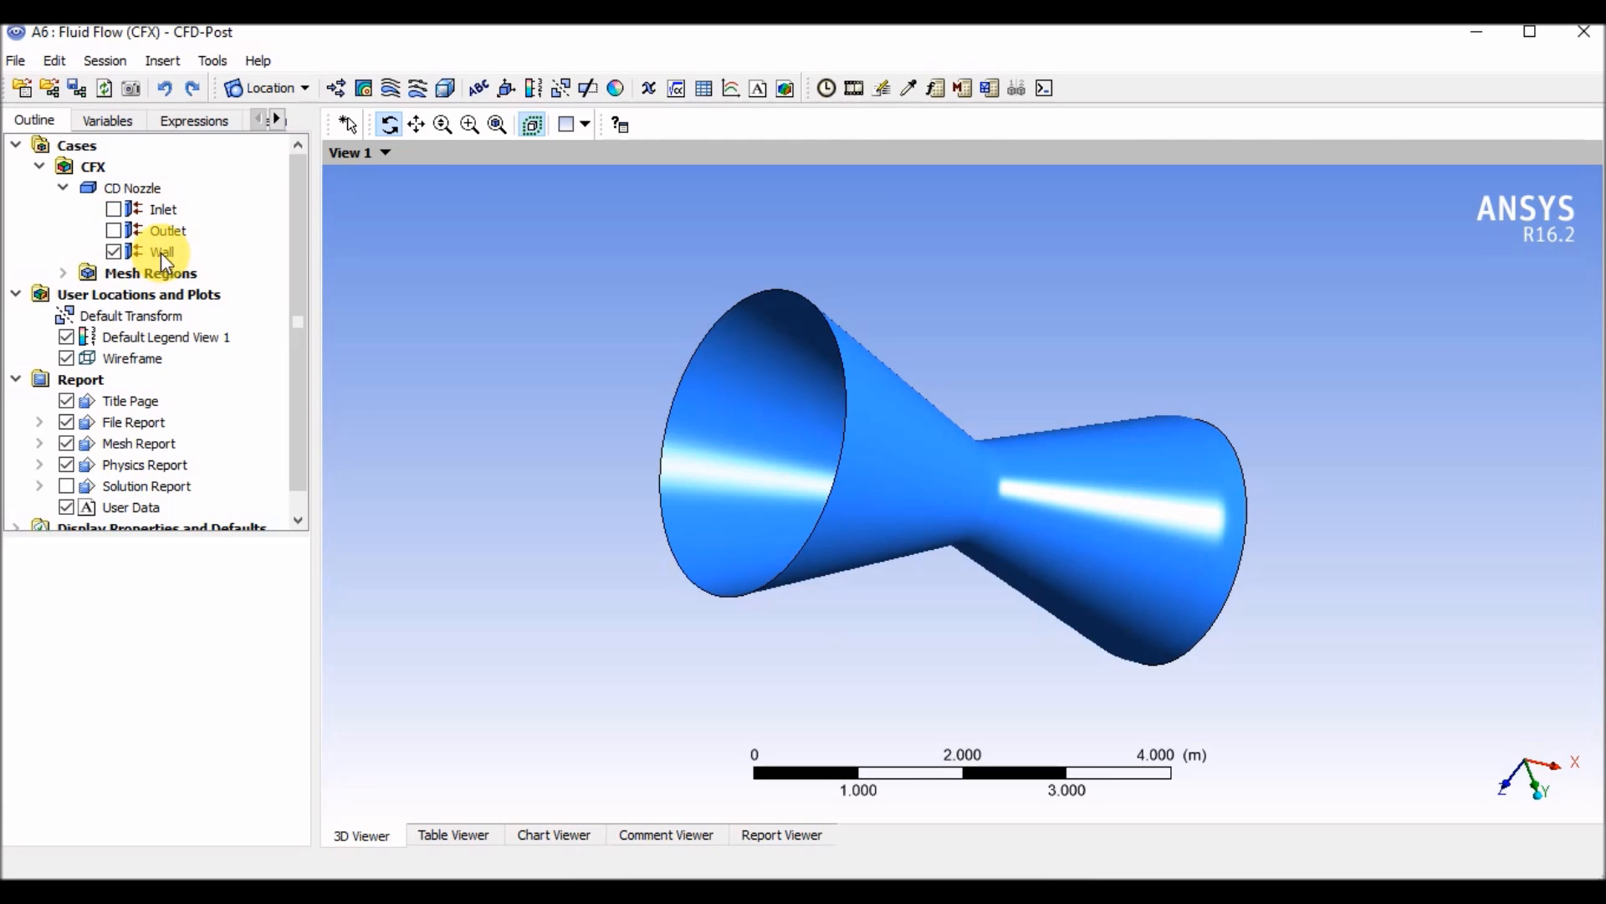
Open the details of the Wall boundary and view its color choices without changing the color
mouse_move(552, 358)
left_mouse_down()
mouse_move(520, 413)
mouse_move(527, 377)
left_mouse_up()
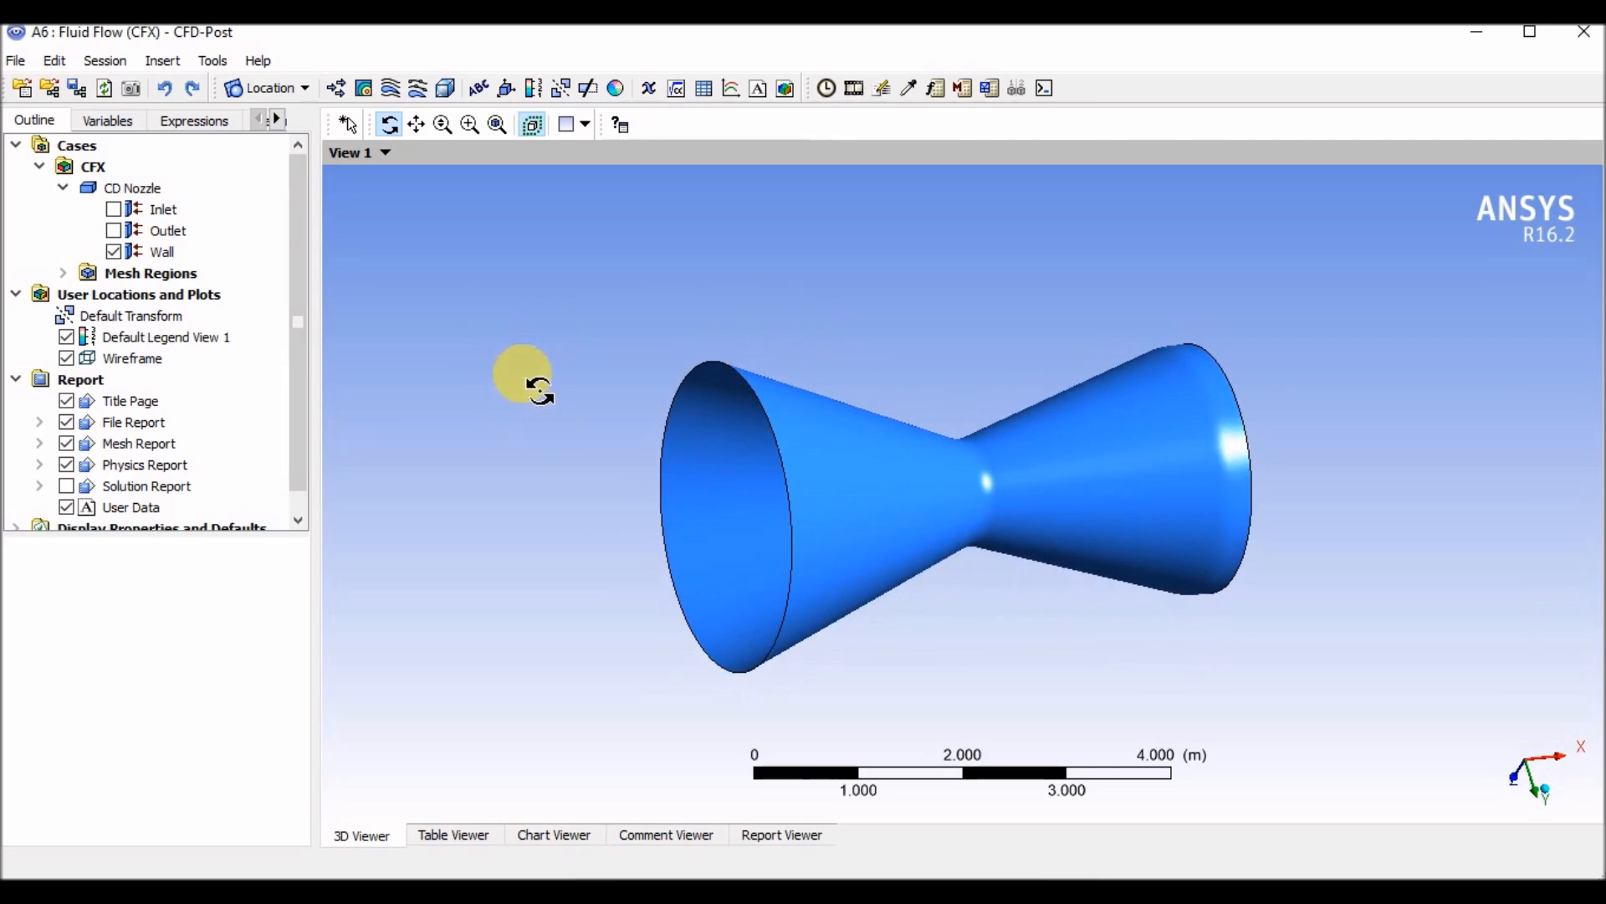
left_click(164, 252)
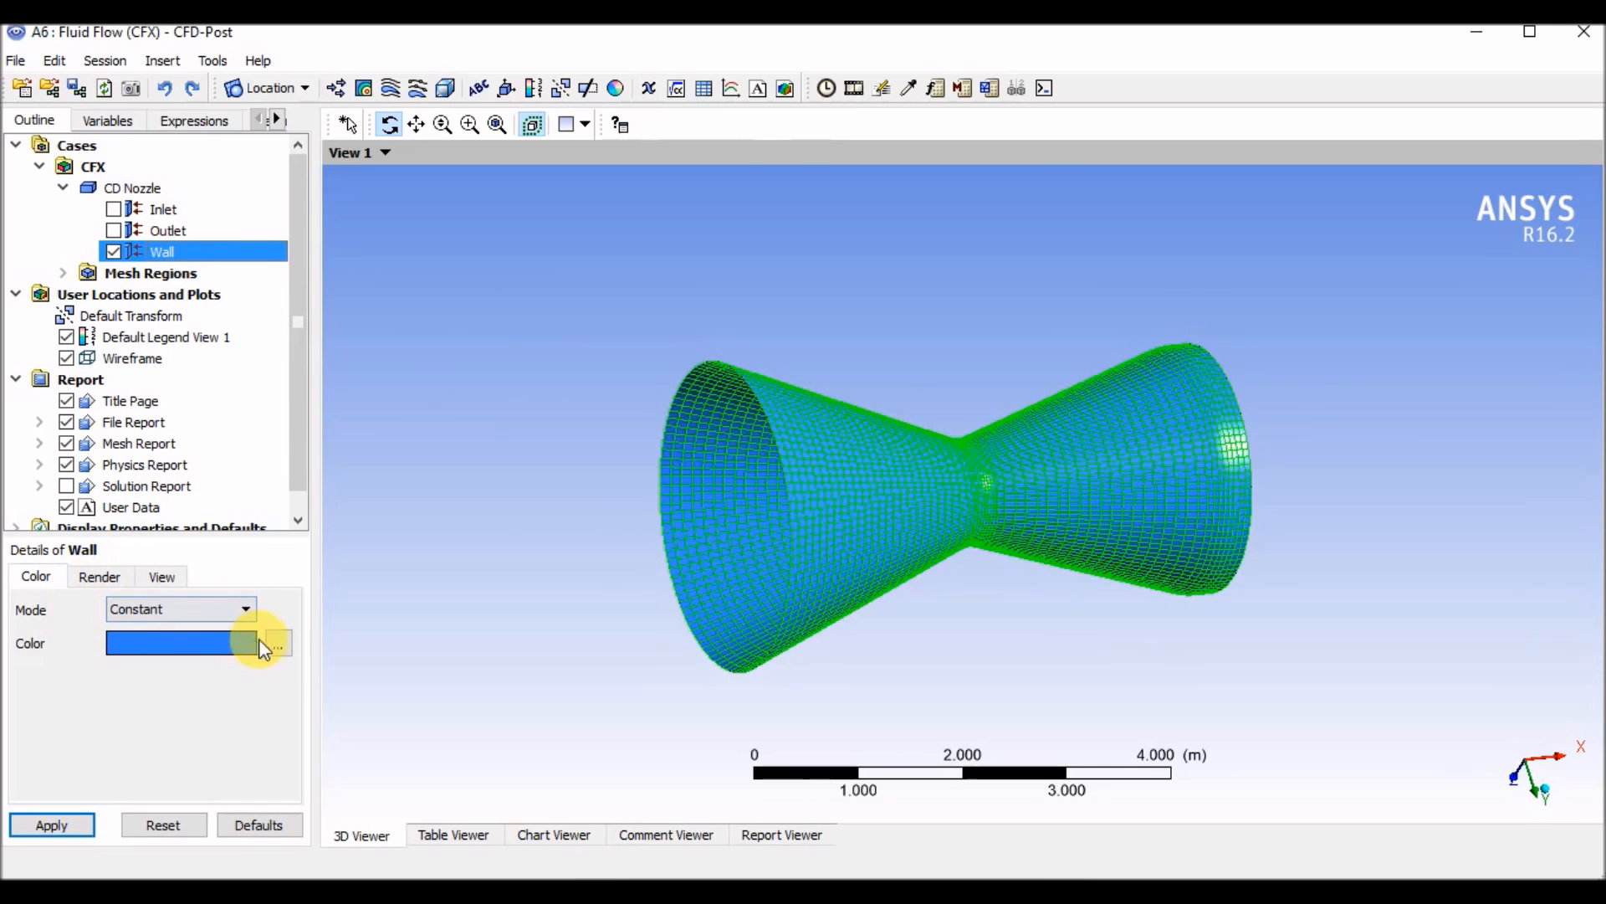
left_click(279, 645)
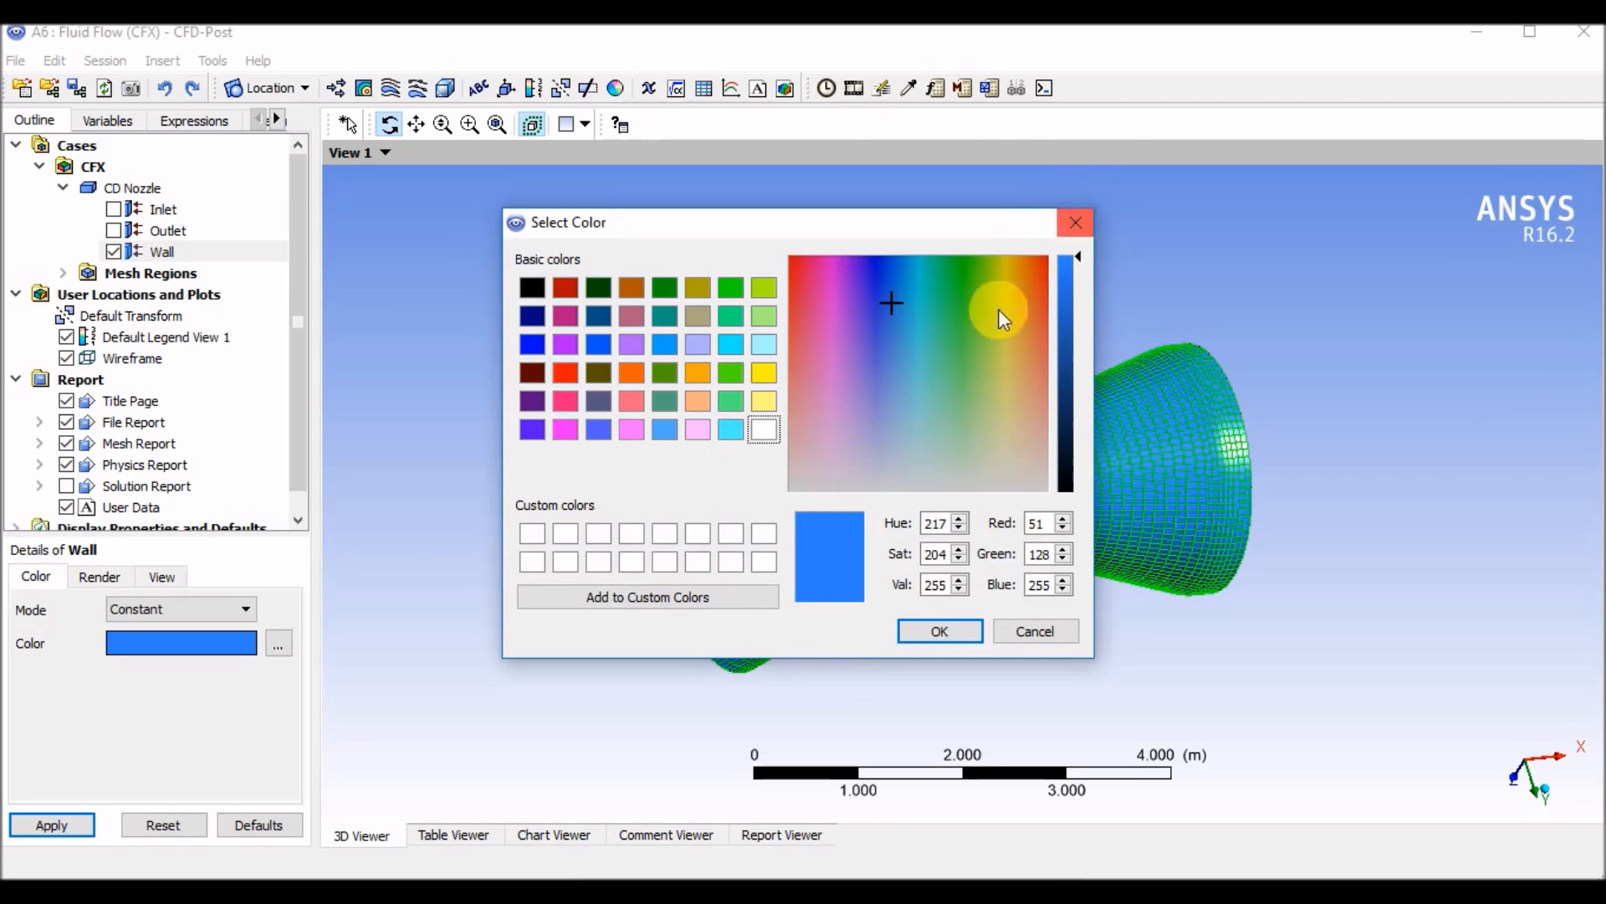
left_click(1076, 221)
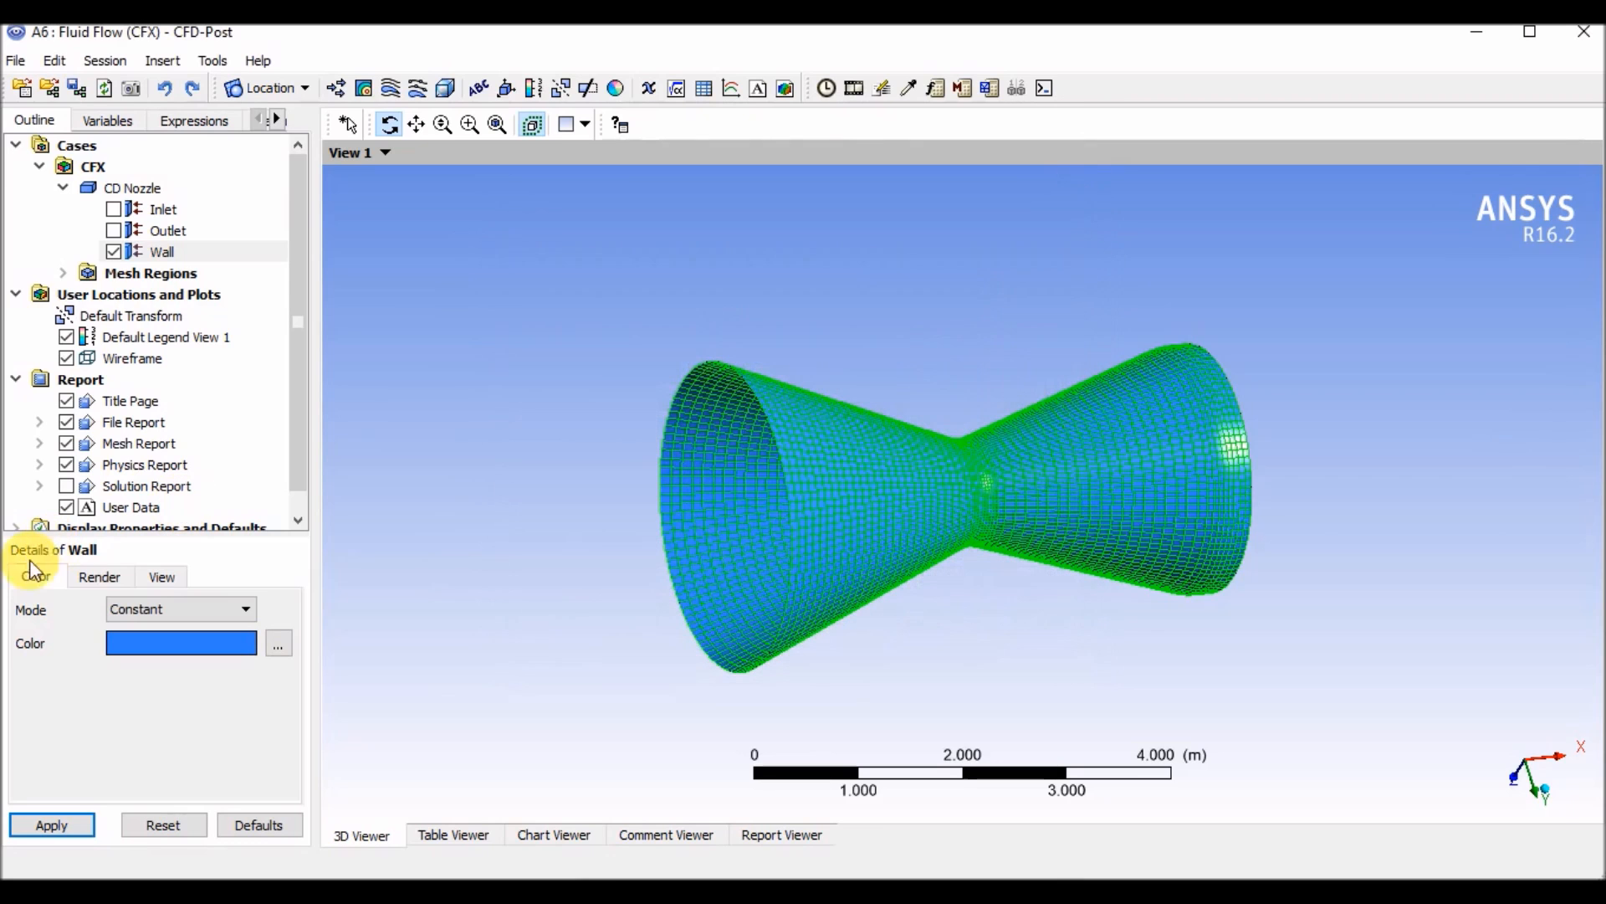
Set the Wall boundary's face transparency to 0.592 and apply it
left_click(105, 575)
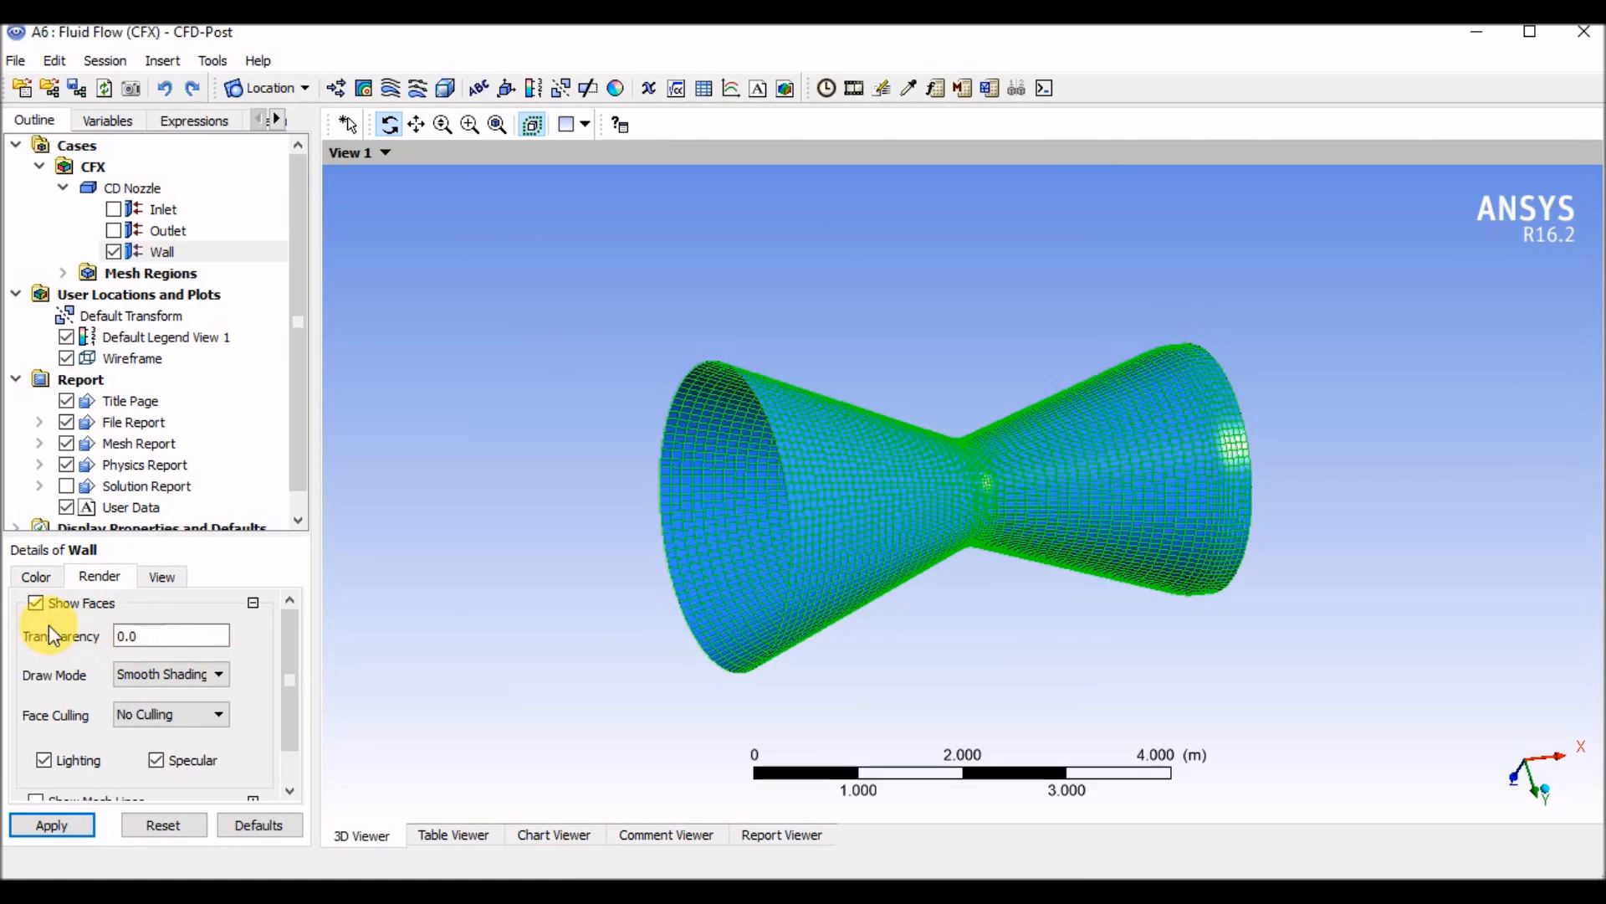
left_click(129, 639)
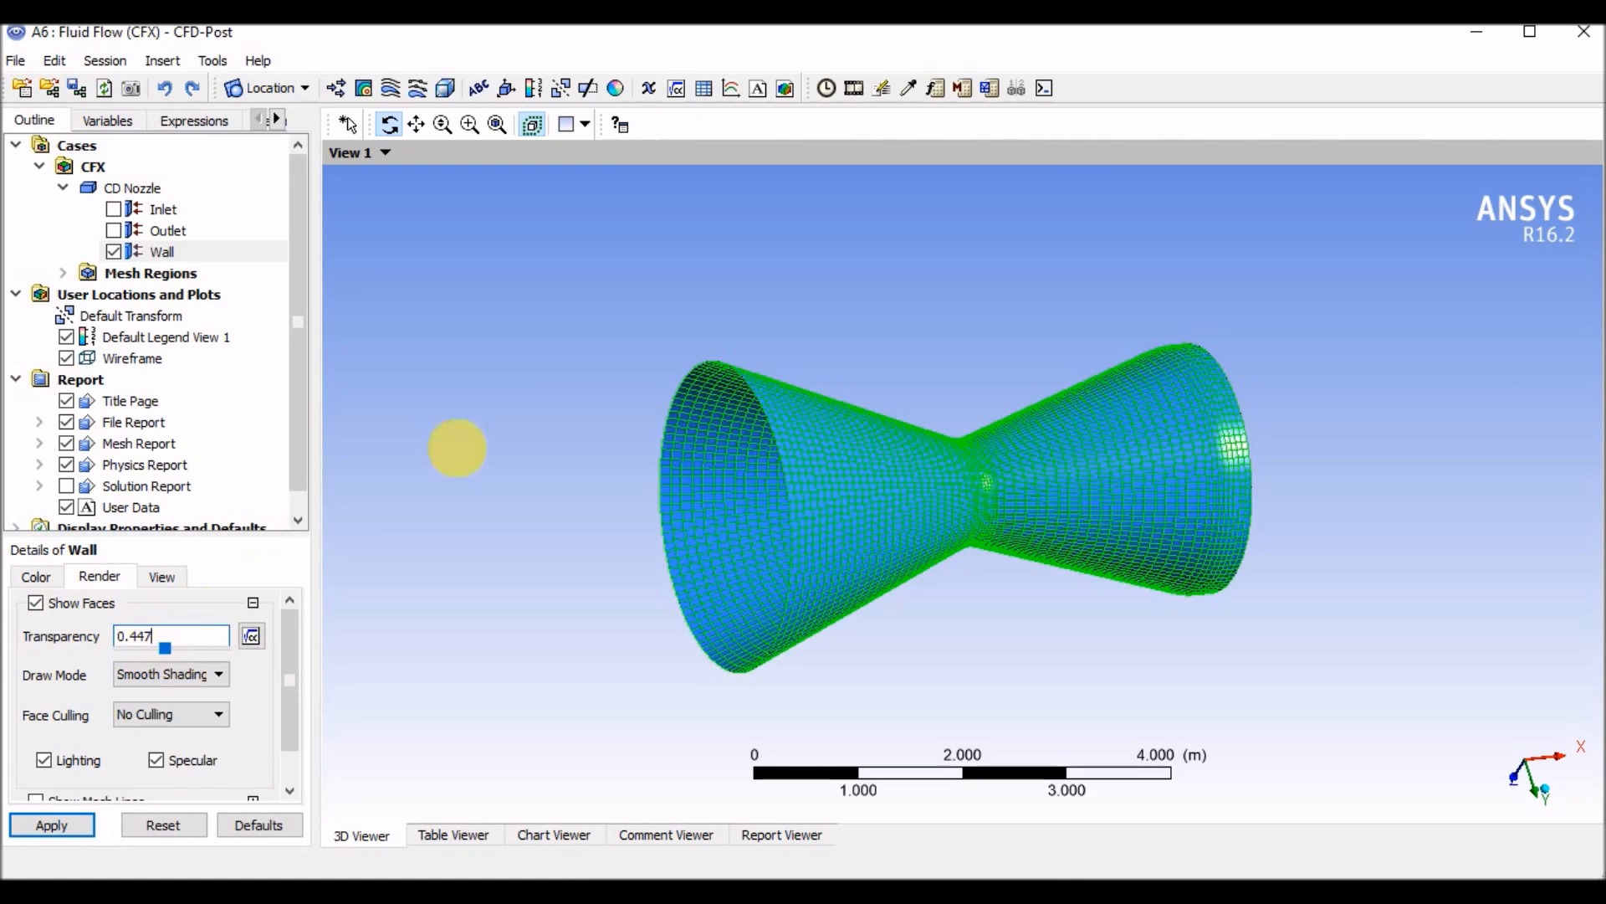
left_click(124, 296)
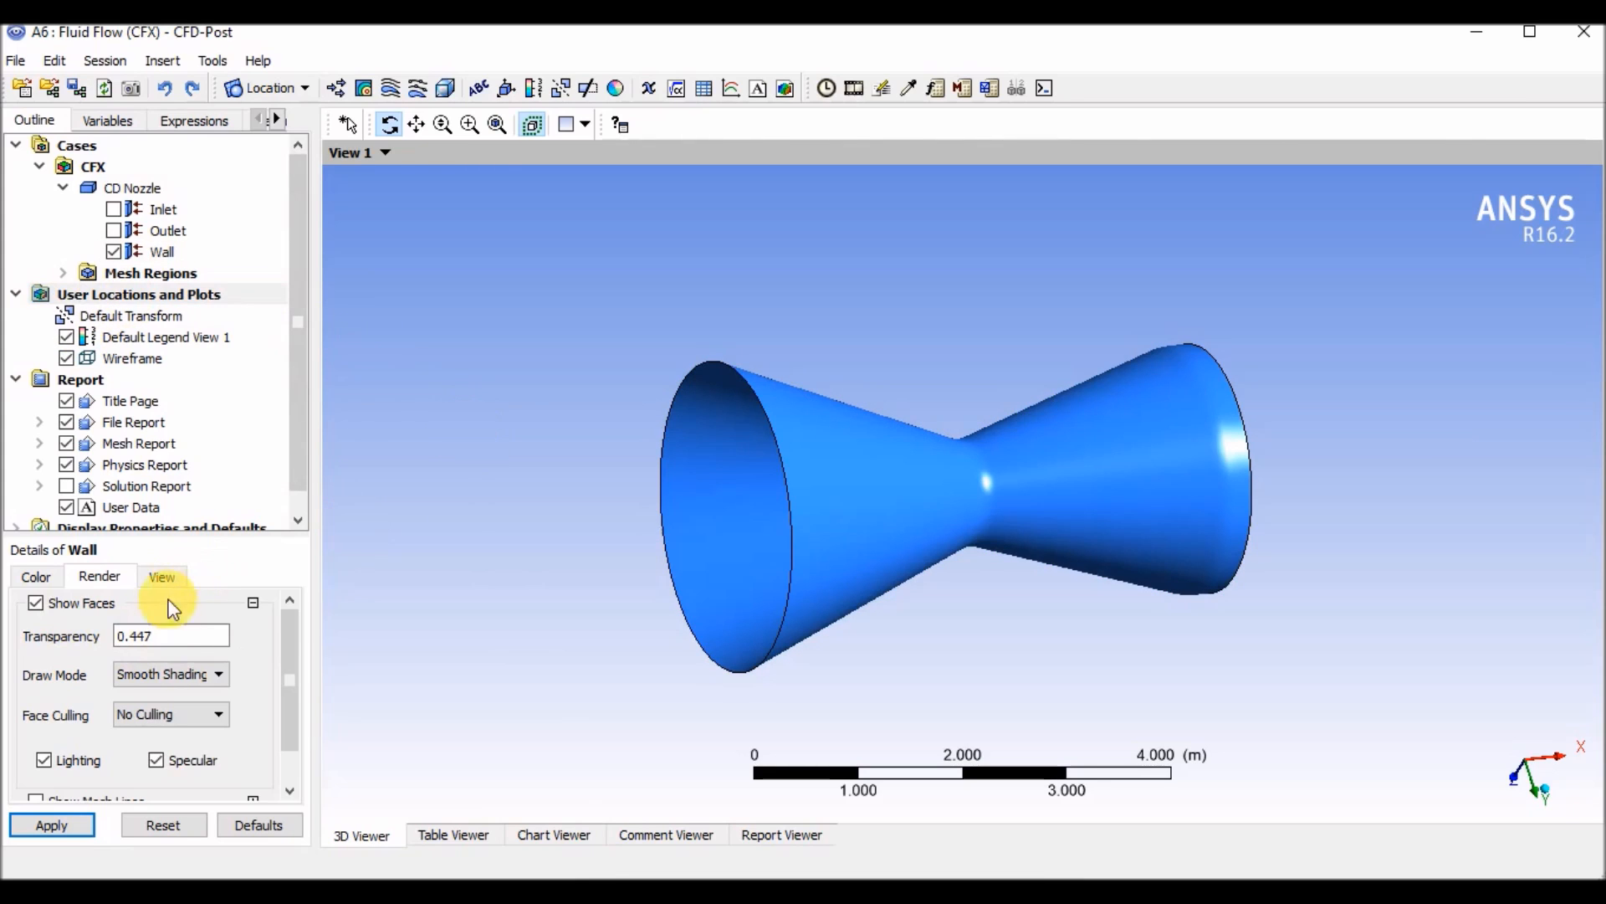
left_click(174, 636)
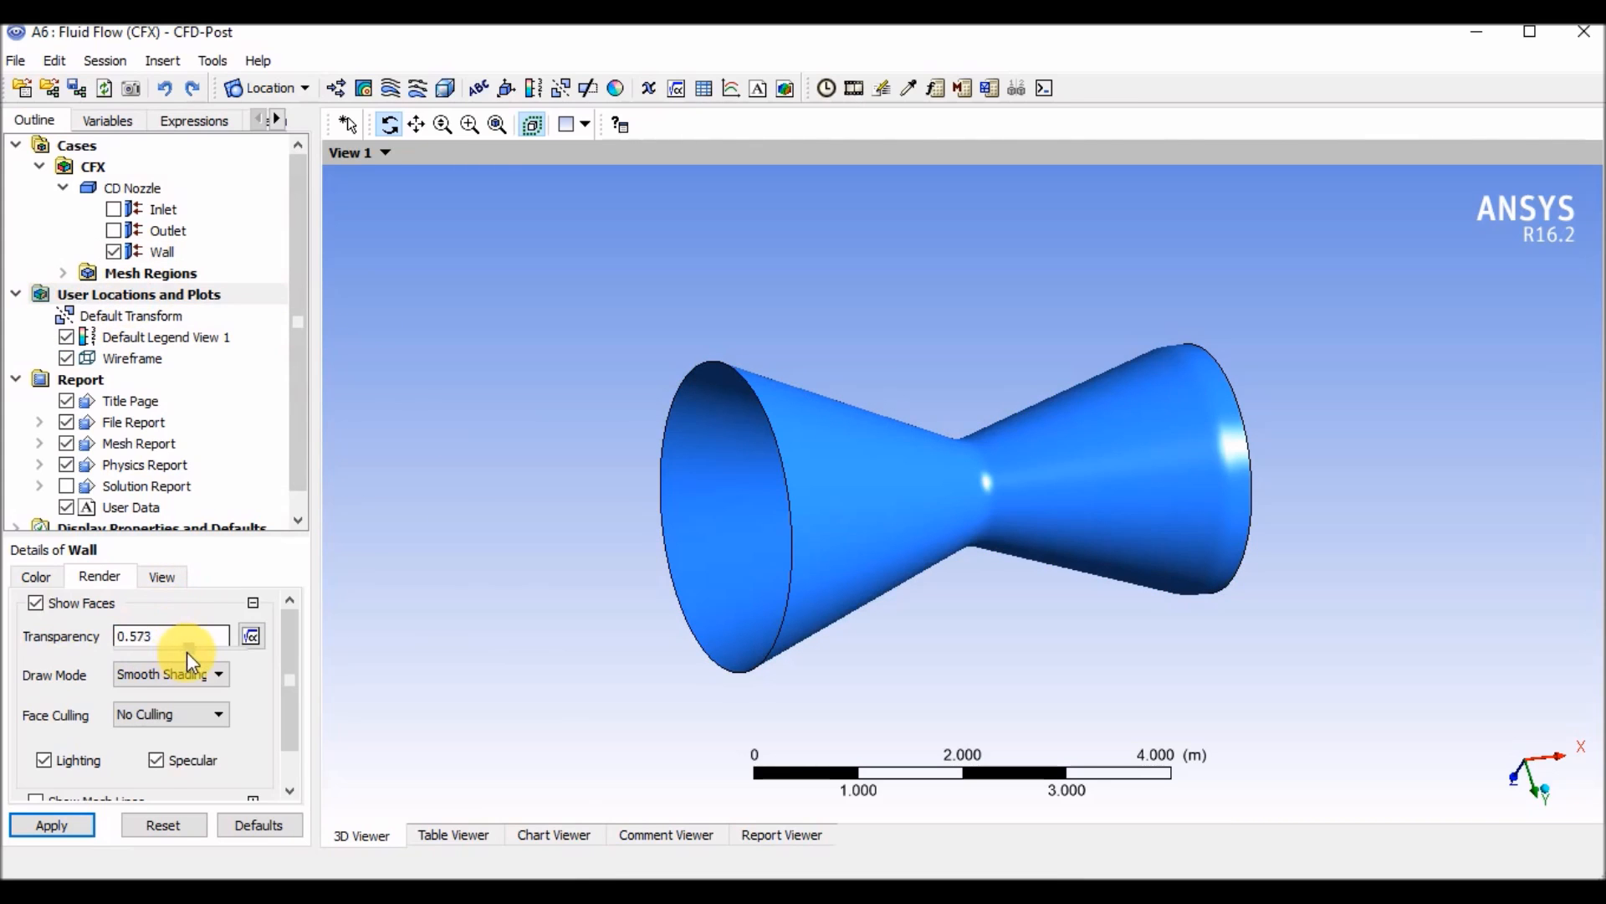
left_click(179, 636)
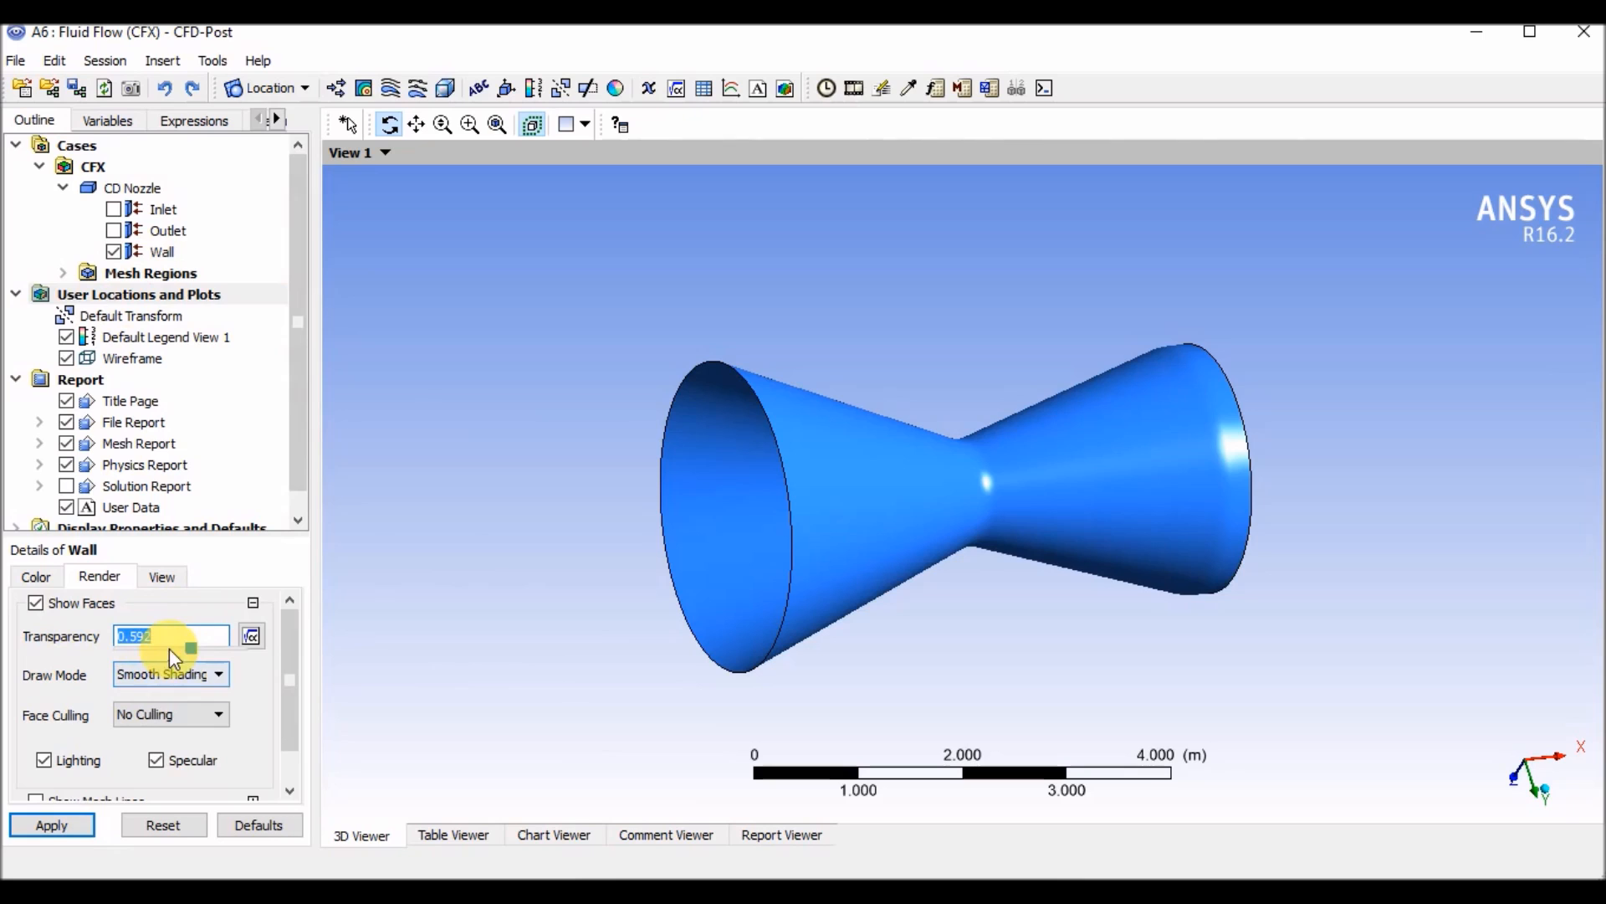
left_click(49, 827)
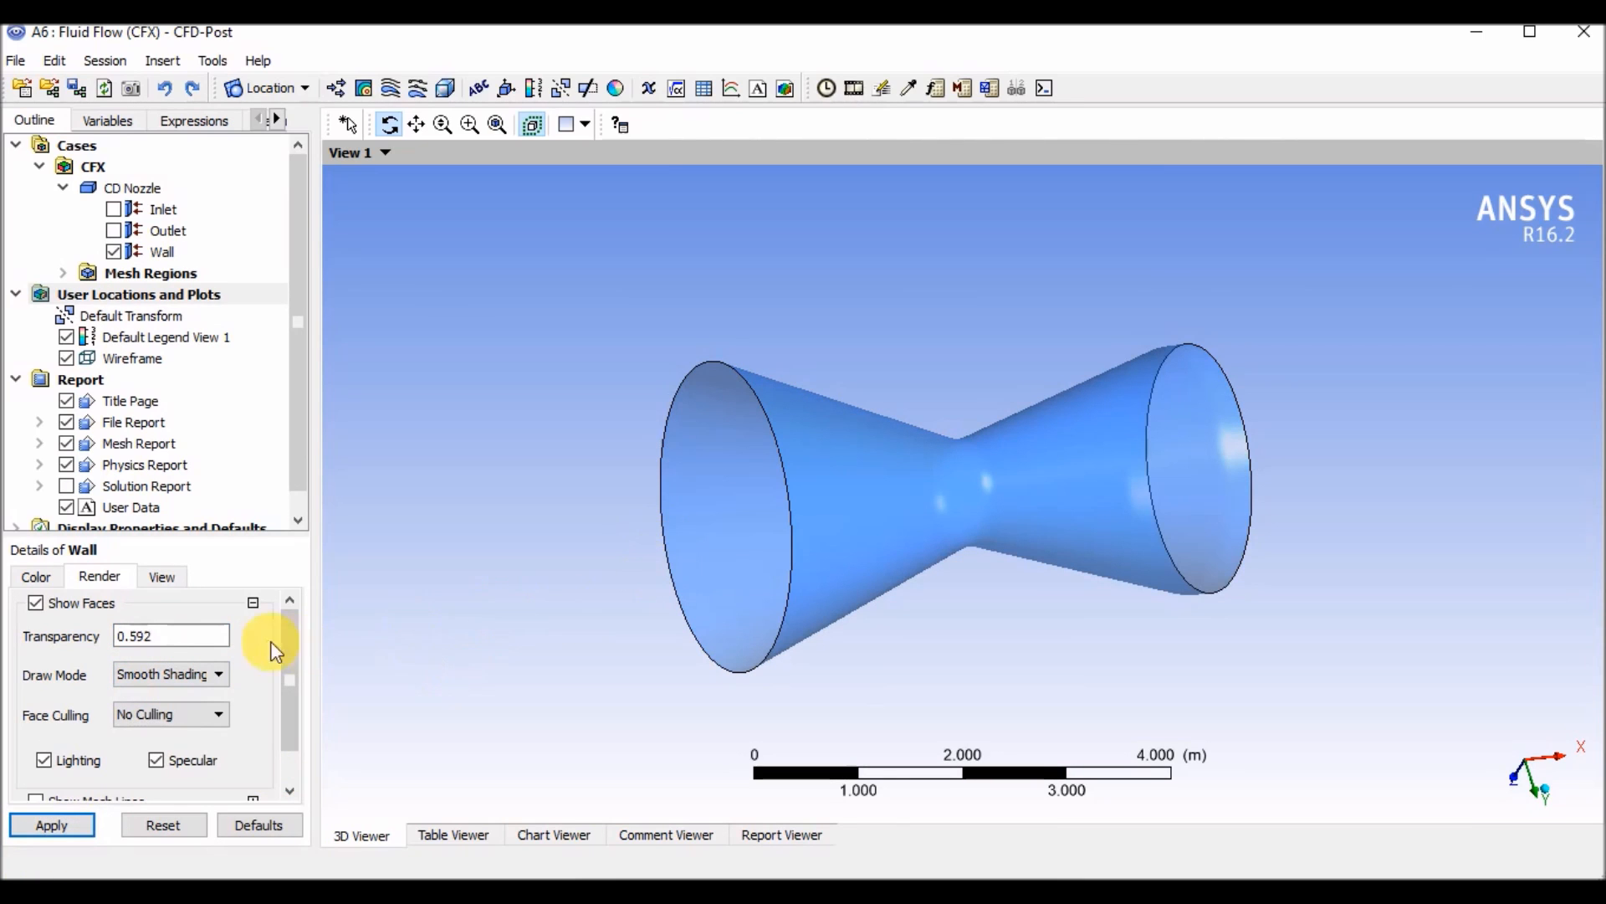
Set the Wall's face transparency to 0.67, apply it and check the see-through nozzle from several angles
left_click_drag(711, 553, 753, 586)
left_click(201, 639)
type("0.67")
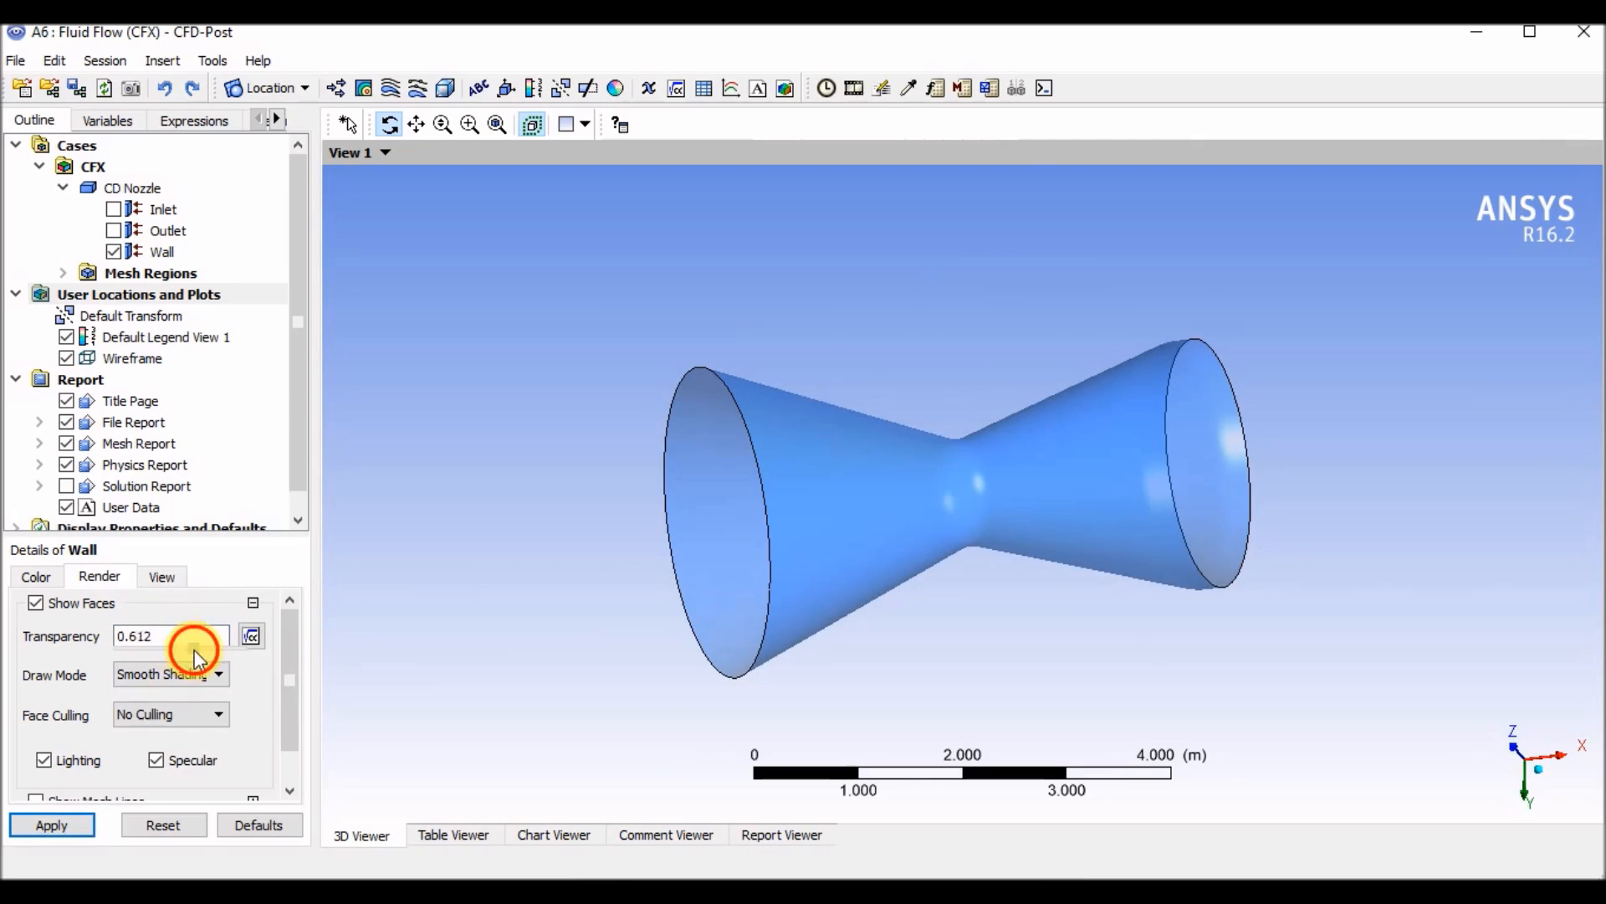
left_click(51, 825)
left_click_drag(563, 530, 676, 562)
scroll(948, 459, "up", 10)
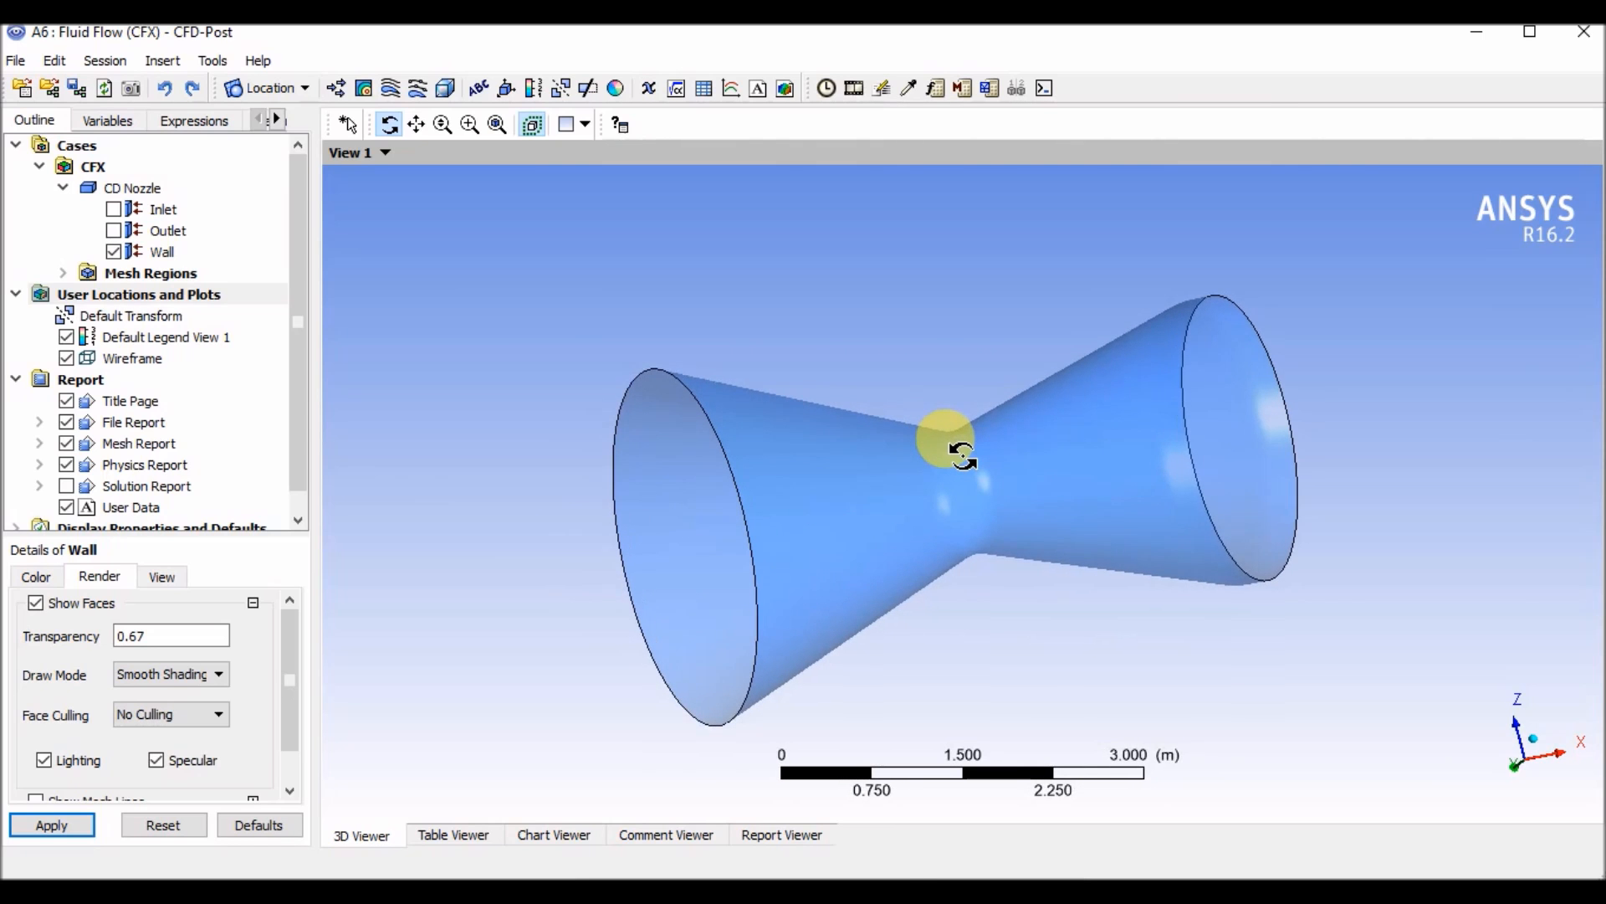
left_click_drag(962, 454, 795, 477)
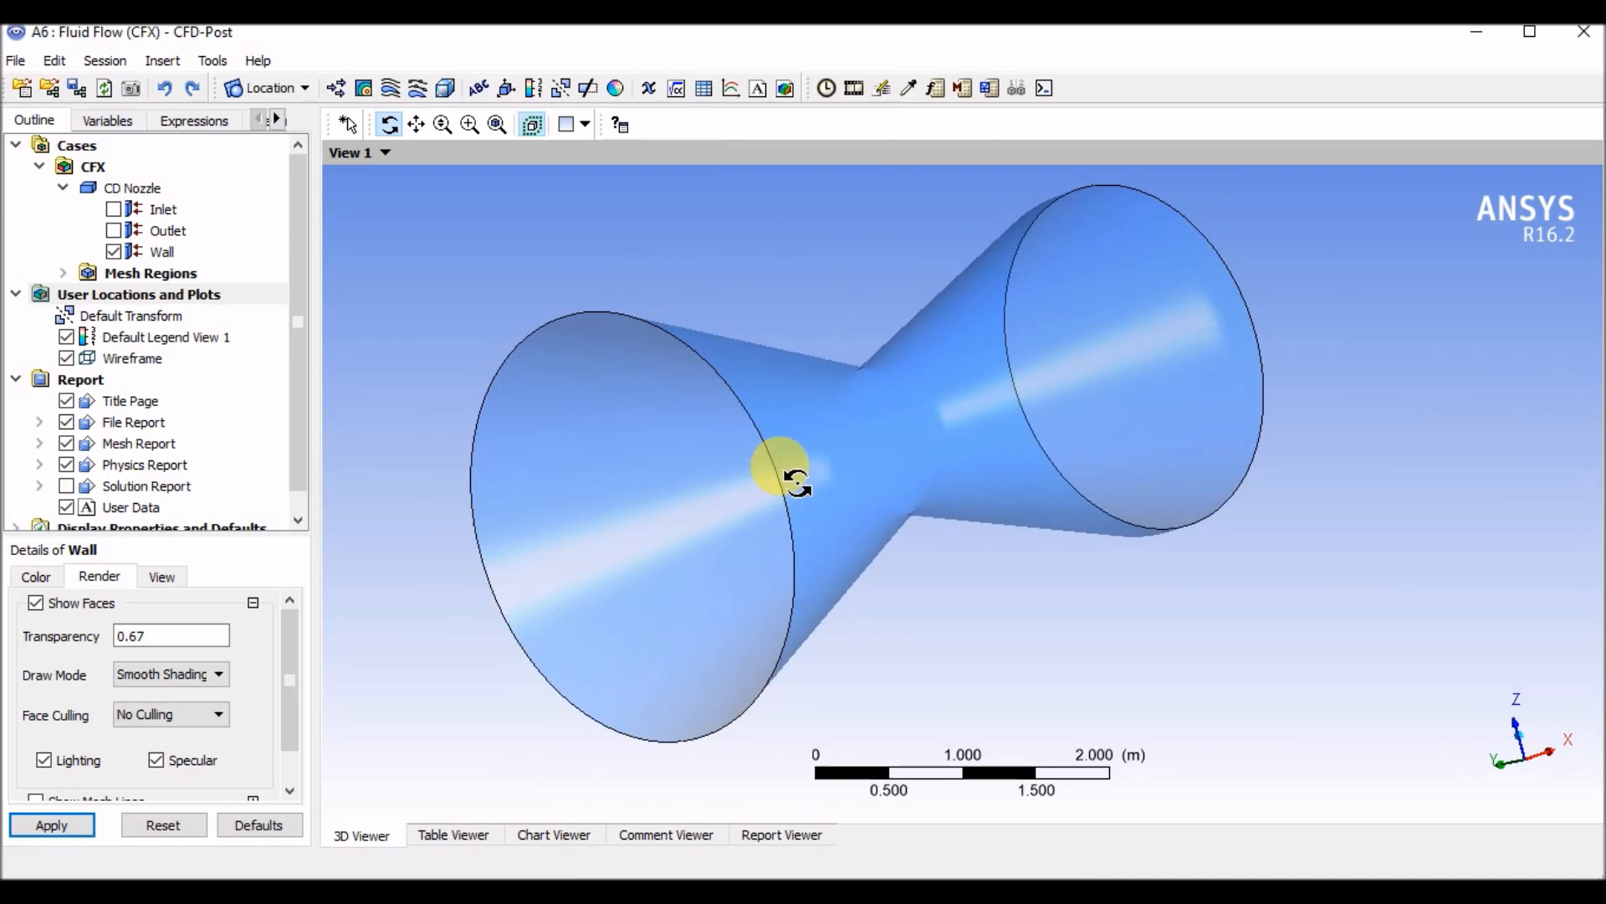
left_click_drag(939, 466, 930, 435)
Hide the Wireframe outline of the nozzle and show it again
left_click(416, 124)
middle_click_drag(668, 293, 883, 419)
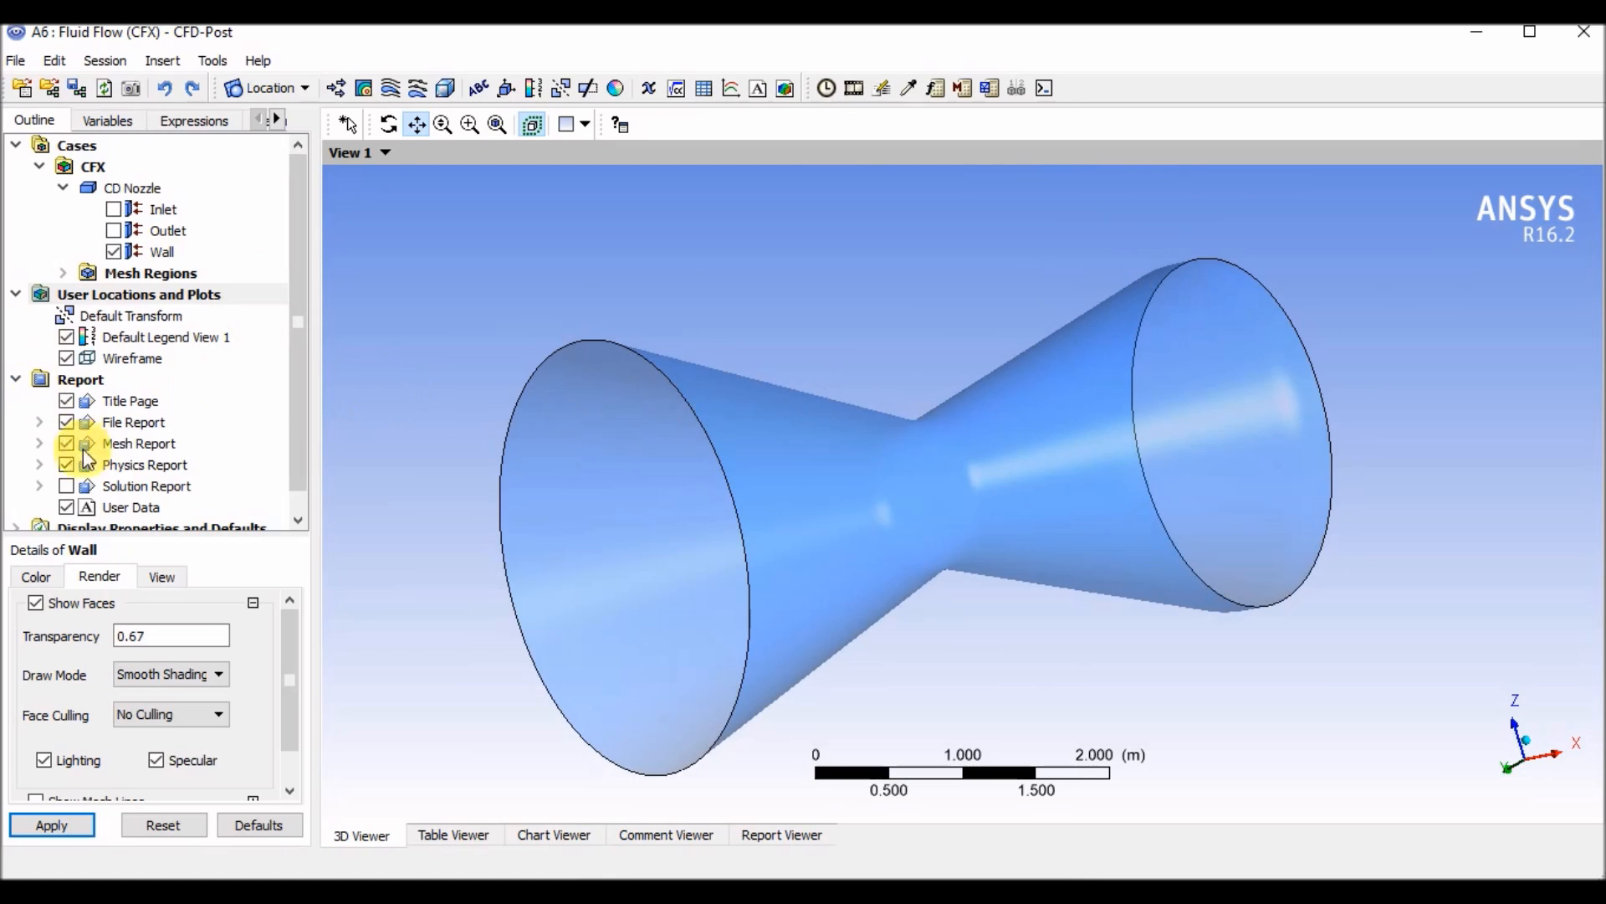
left_click(66, 358)
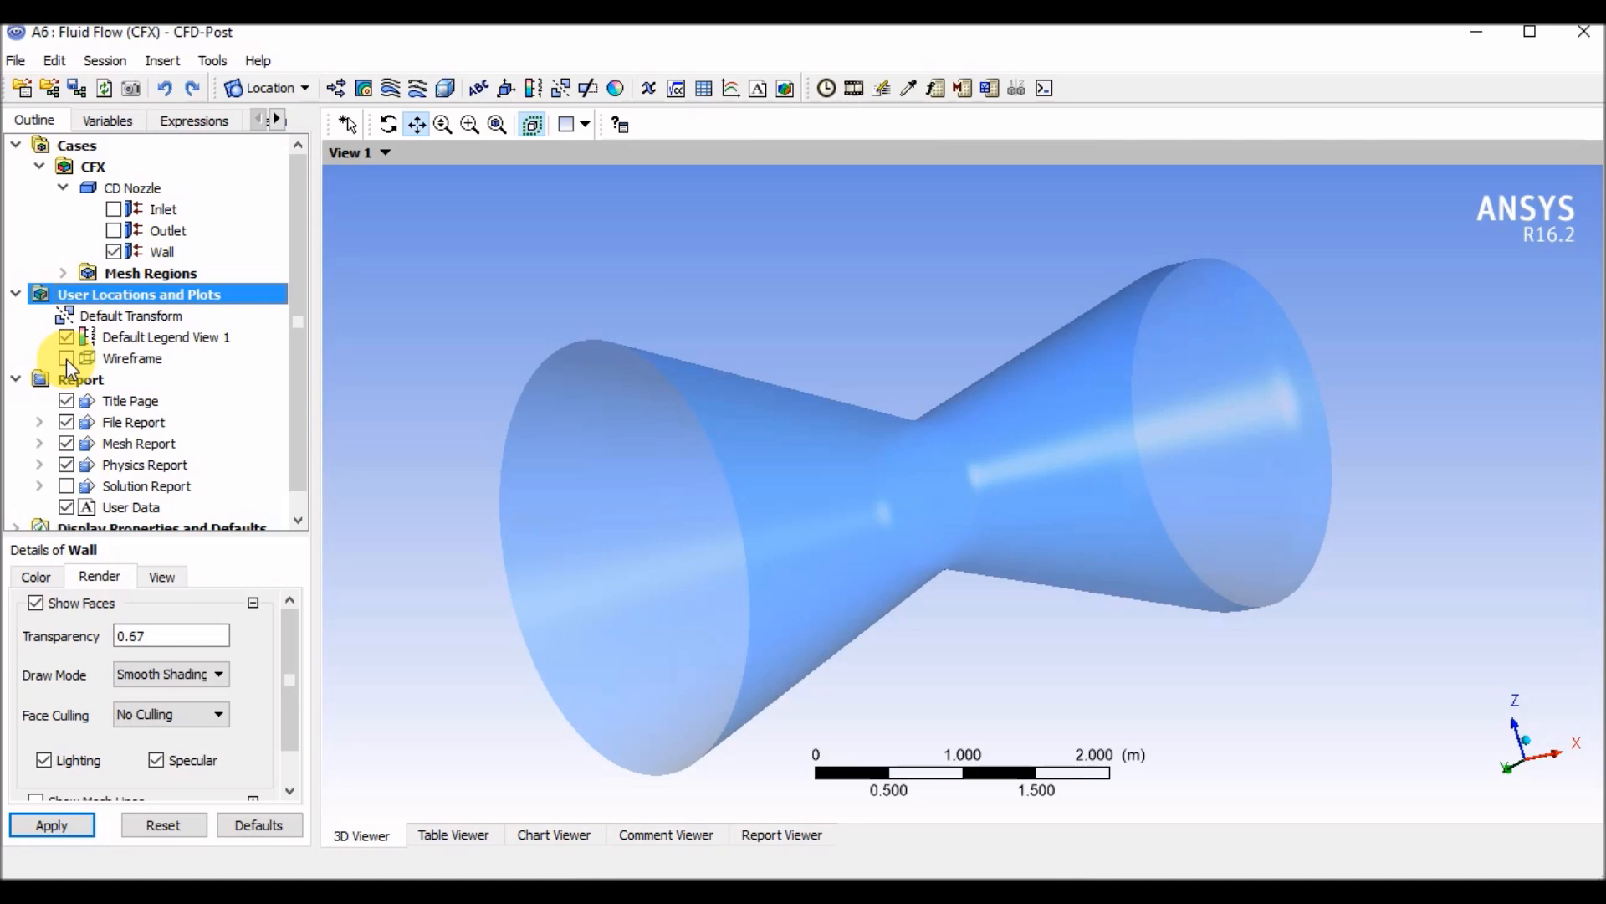
left_click(66, 358)
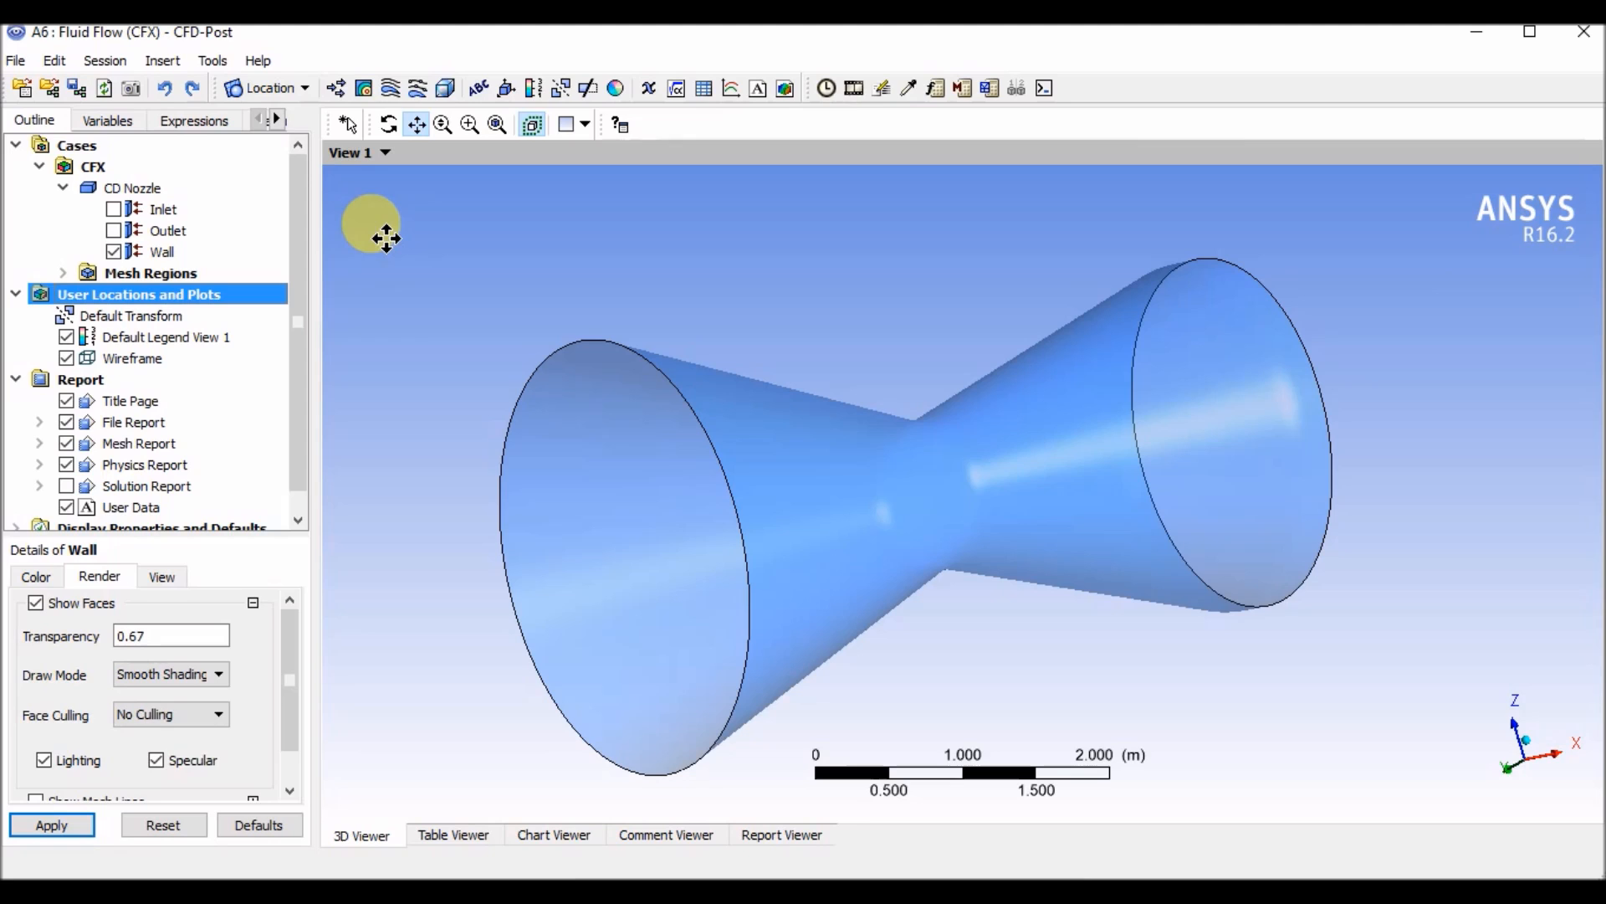
Create a plane named XY Plane through the nozzle using the XY Plane method at Z = 0.0 m
left_click(305, 88)
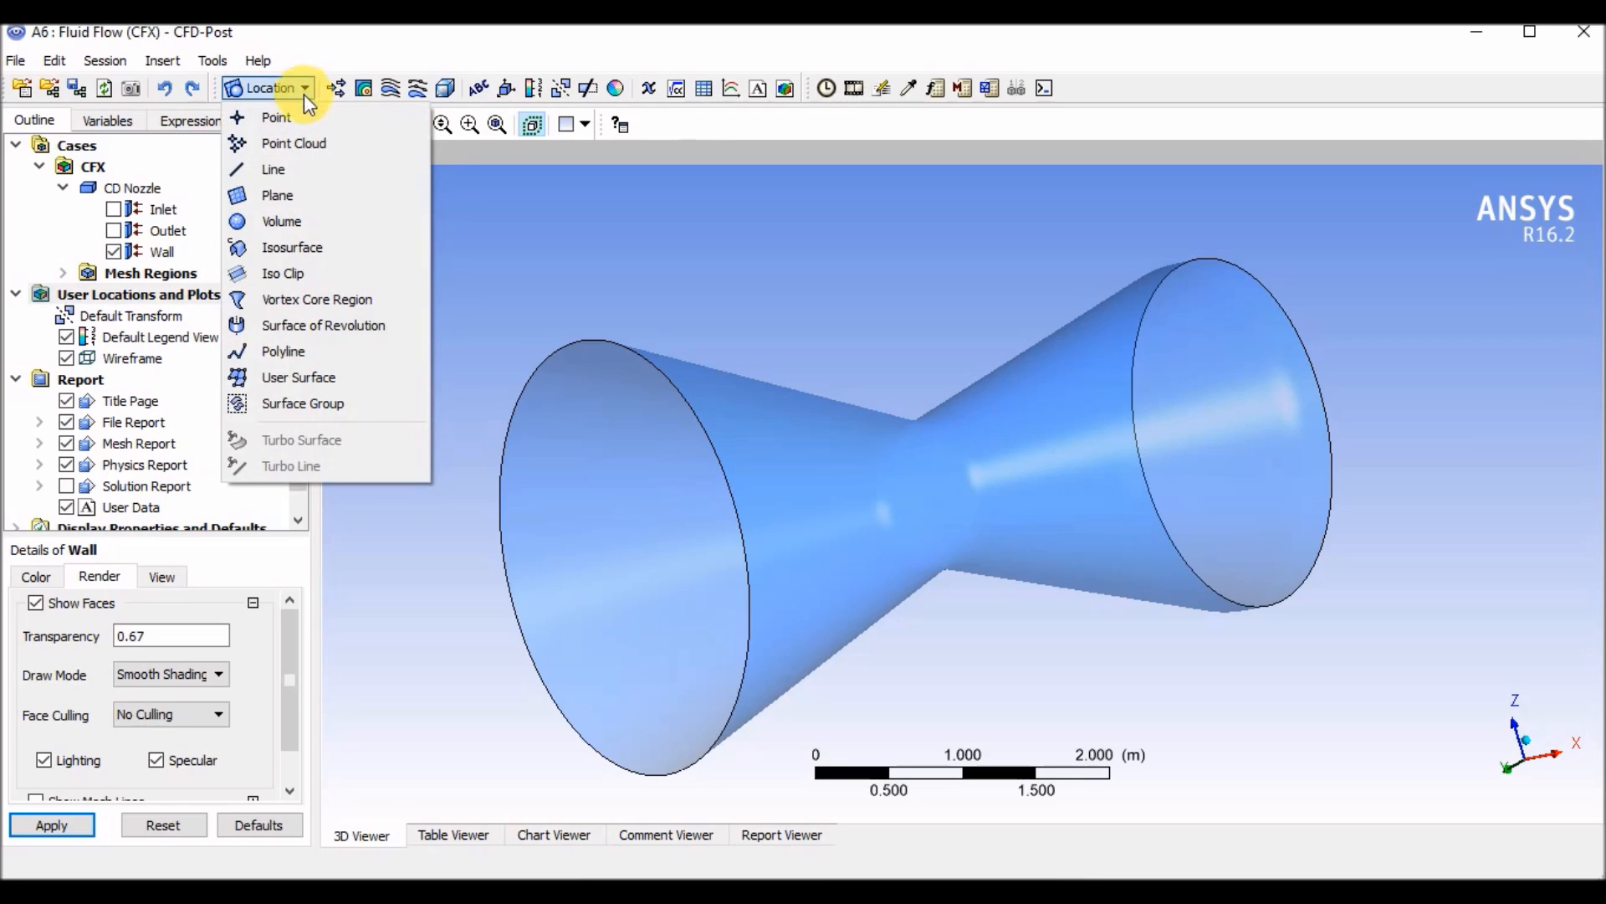
left_click(317, 197)
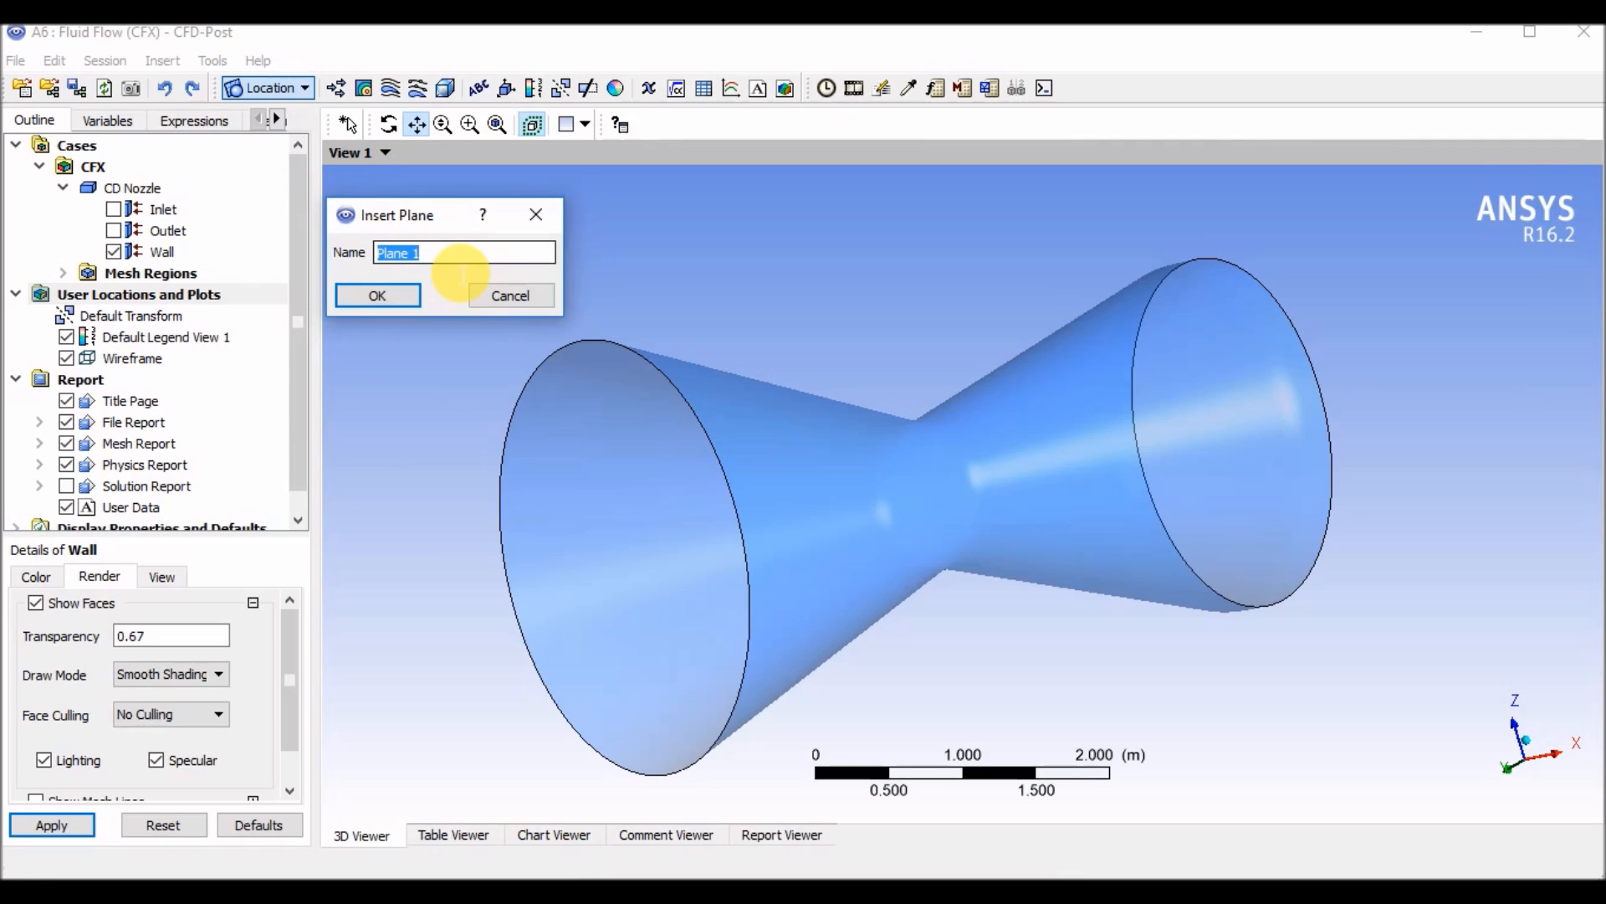
type("XY")
key("Return")
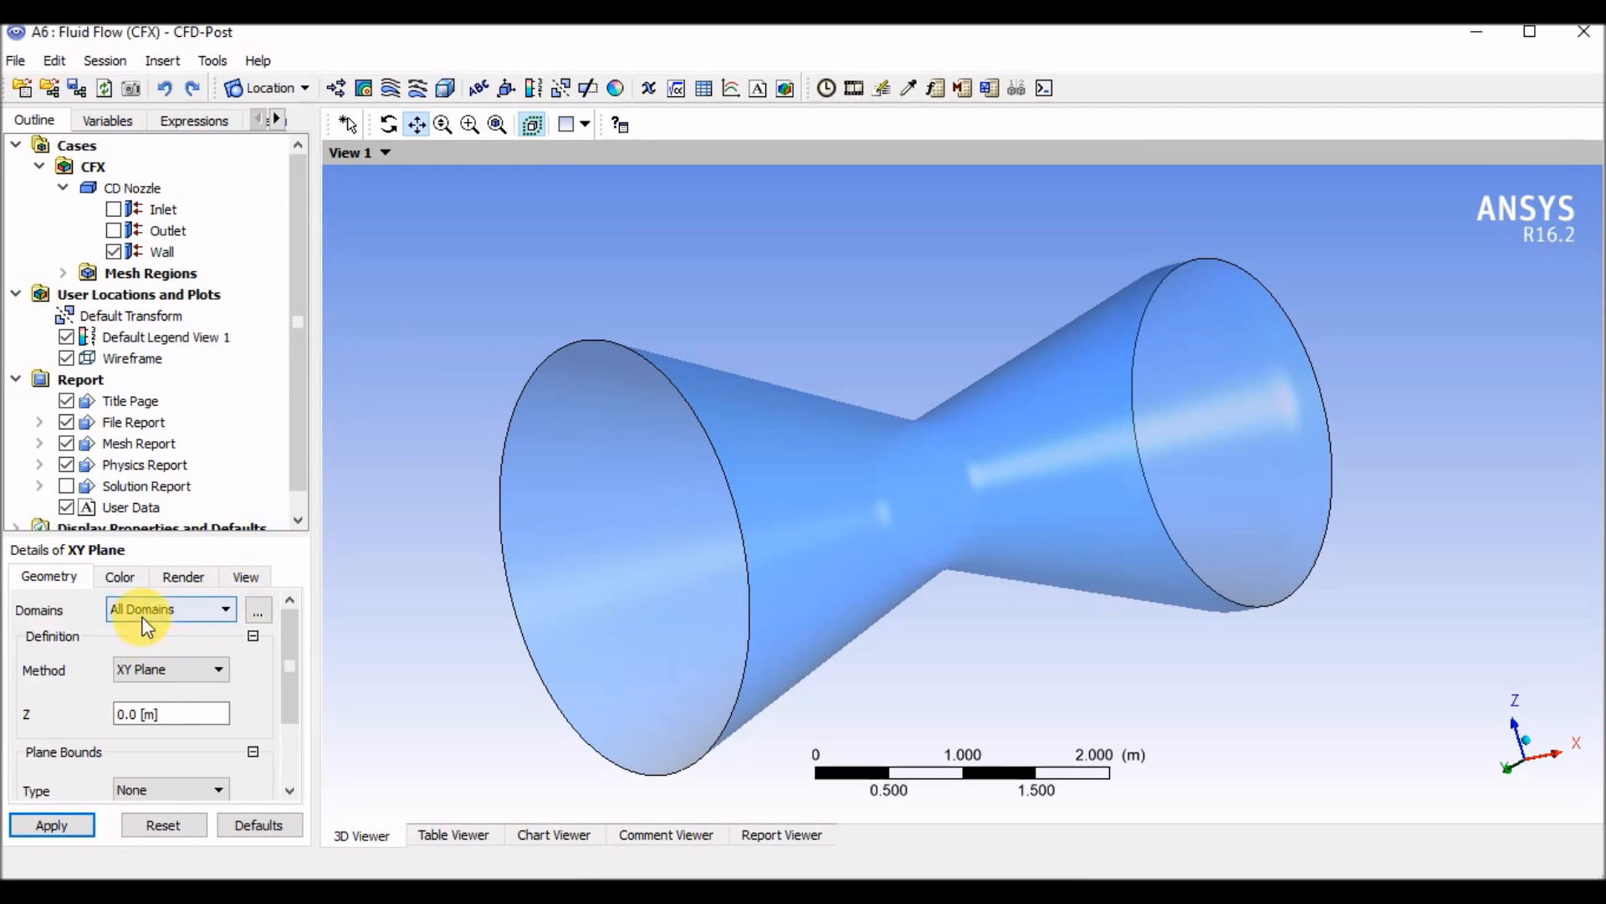
left_click(185, 676)
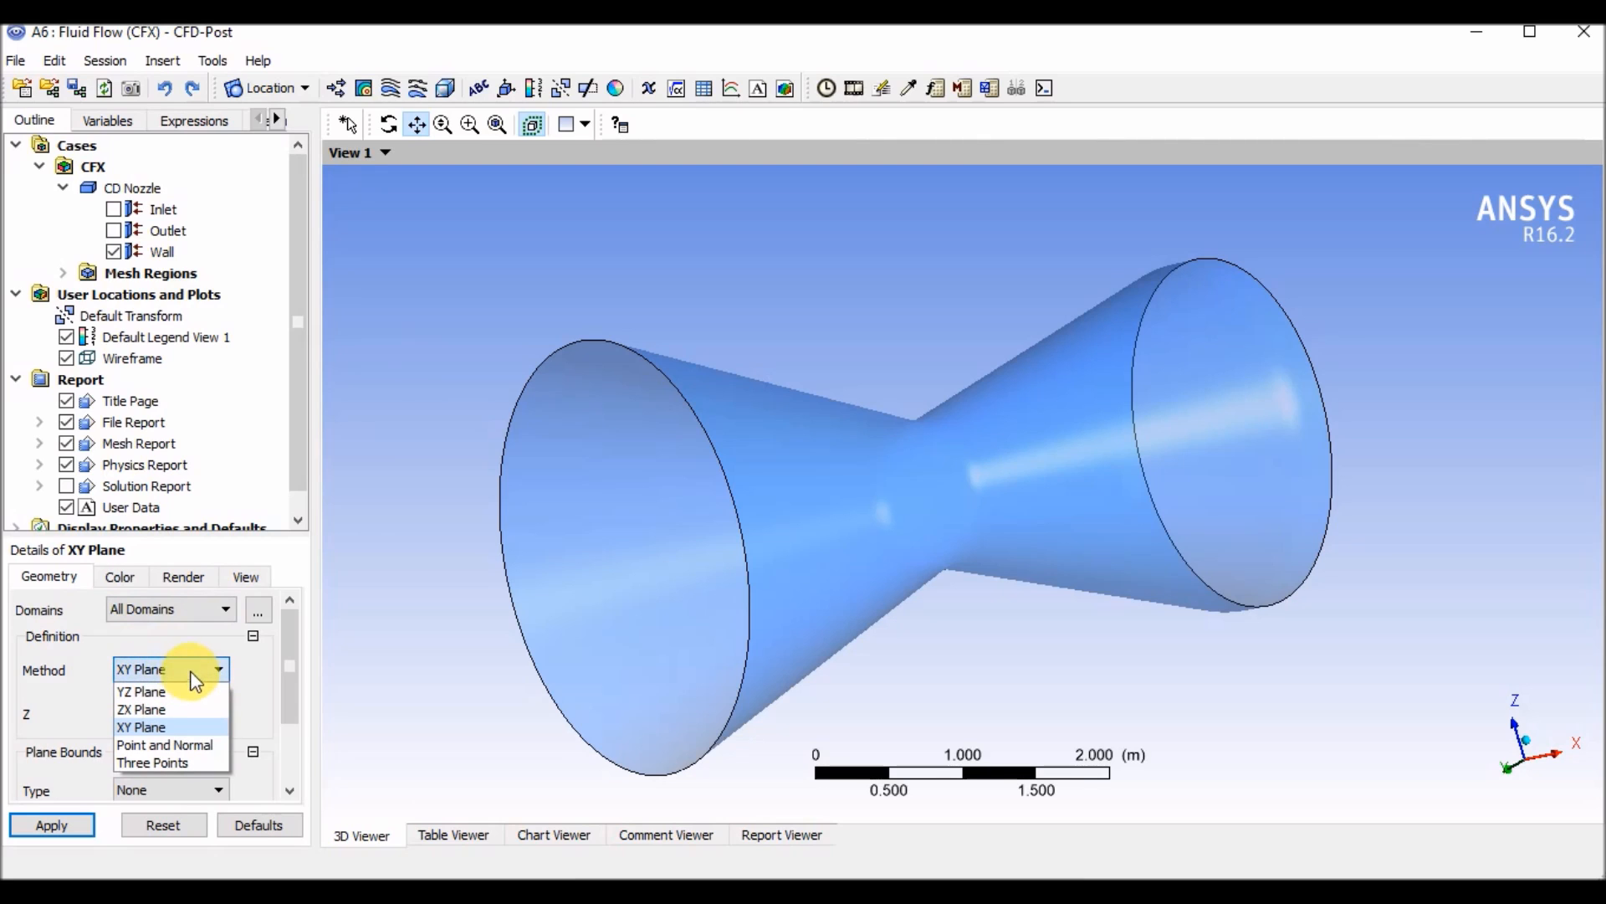
left_click(161, 730)
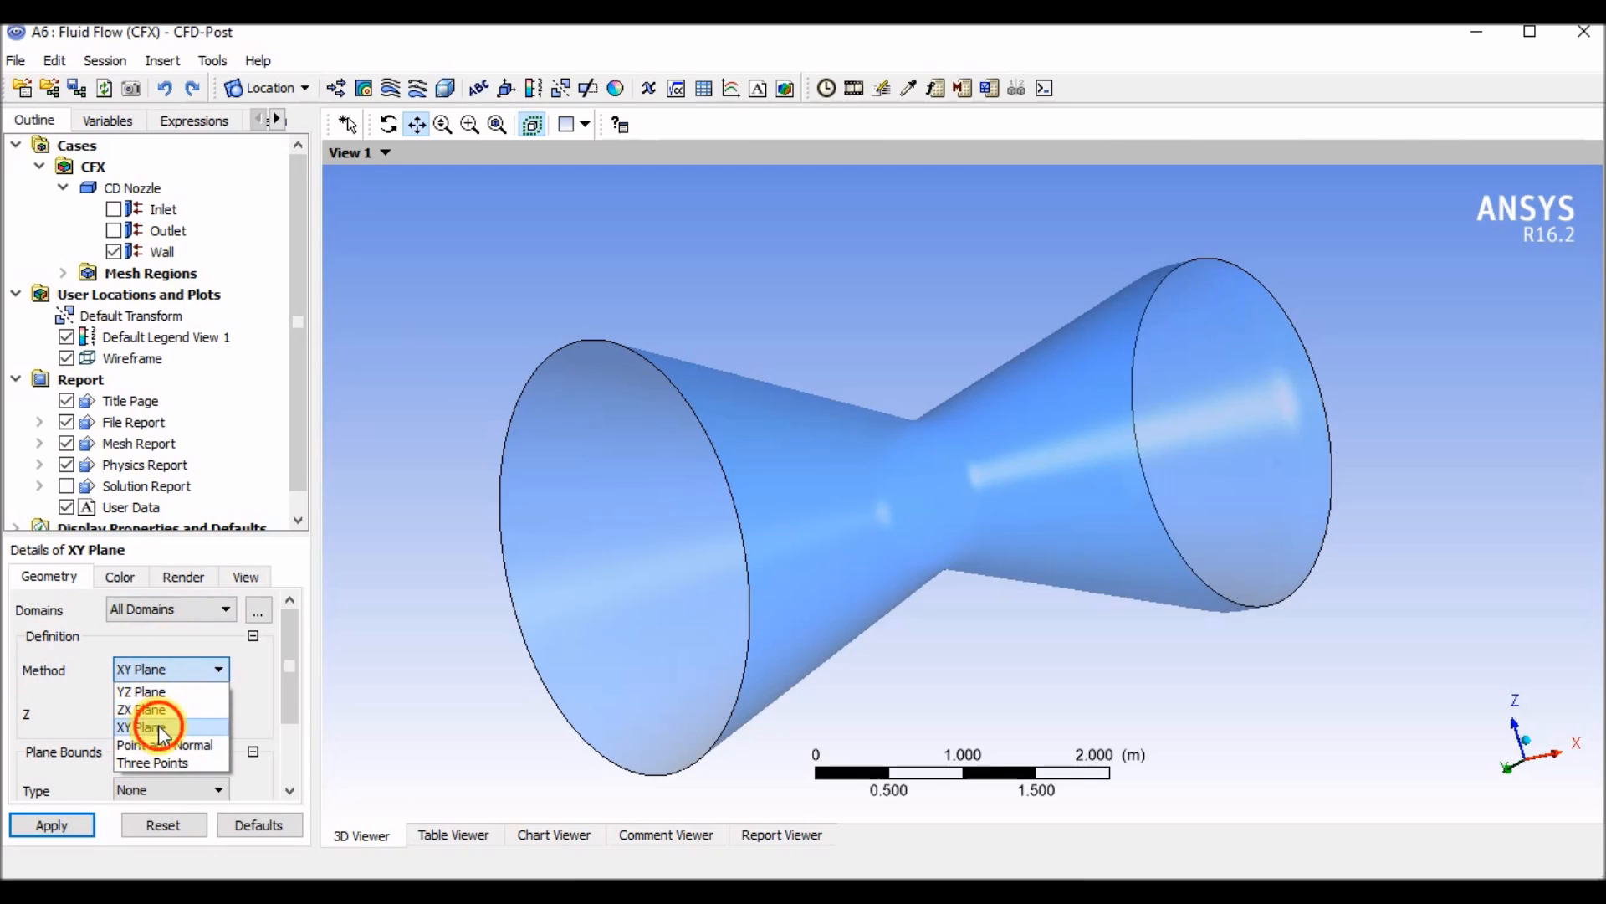
left_click(38, 826)
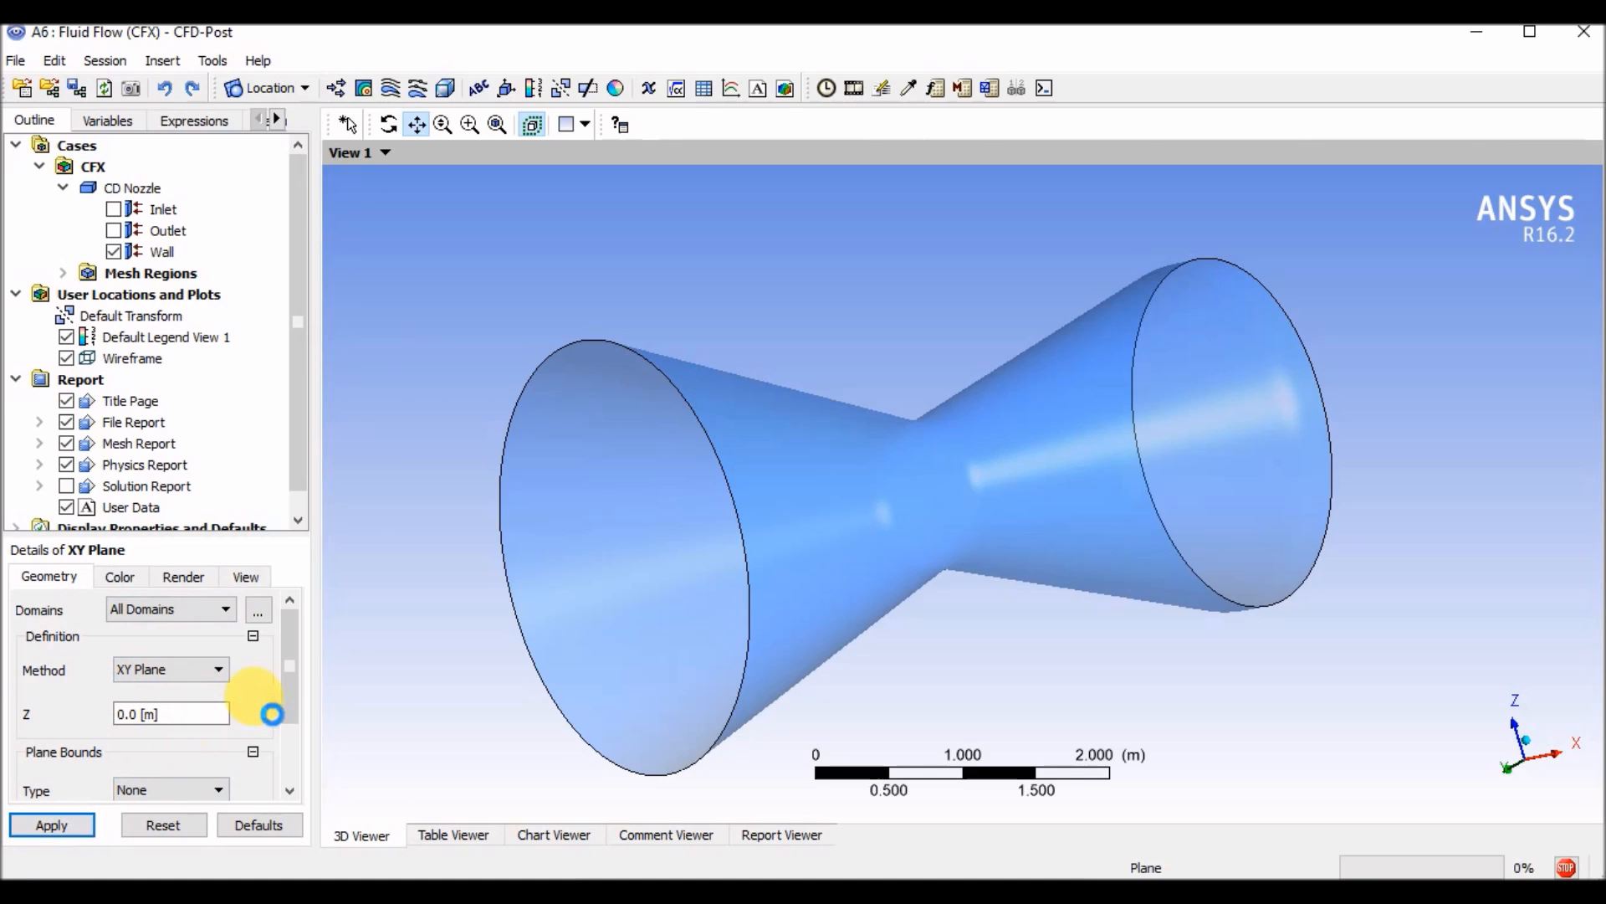
left_click_drag(670, 726, 705, 680)
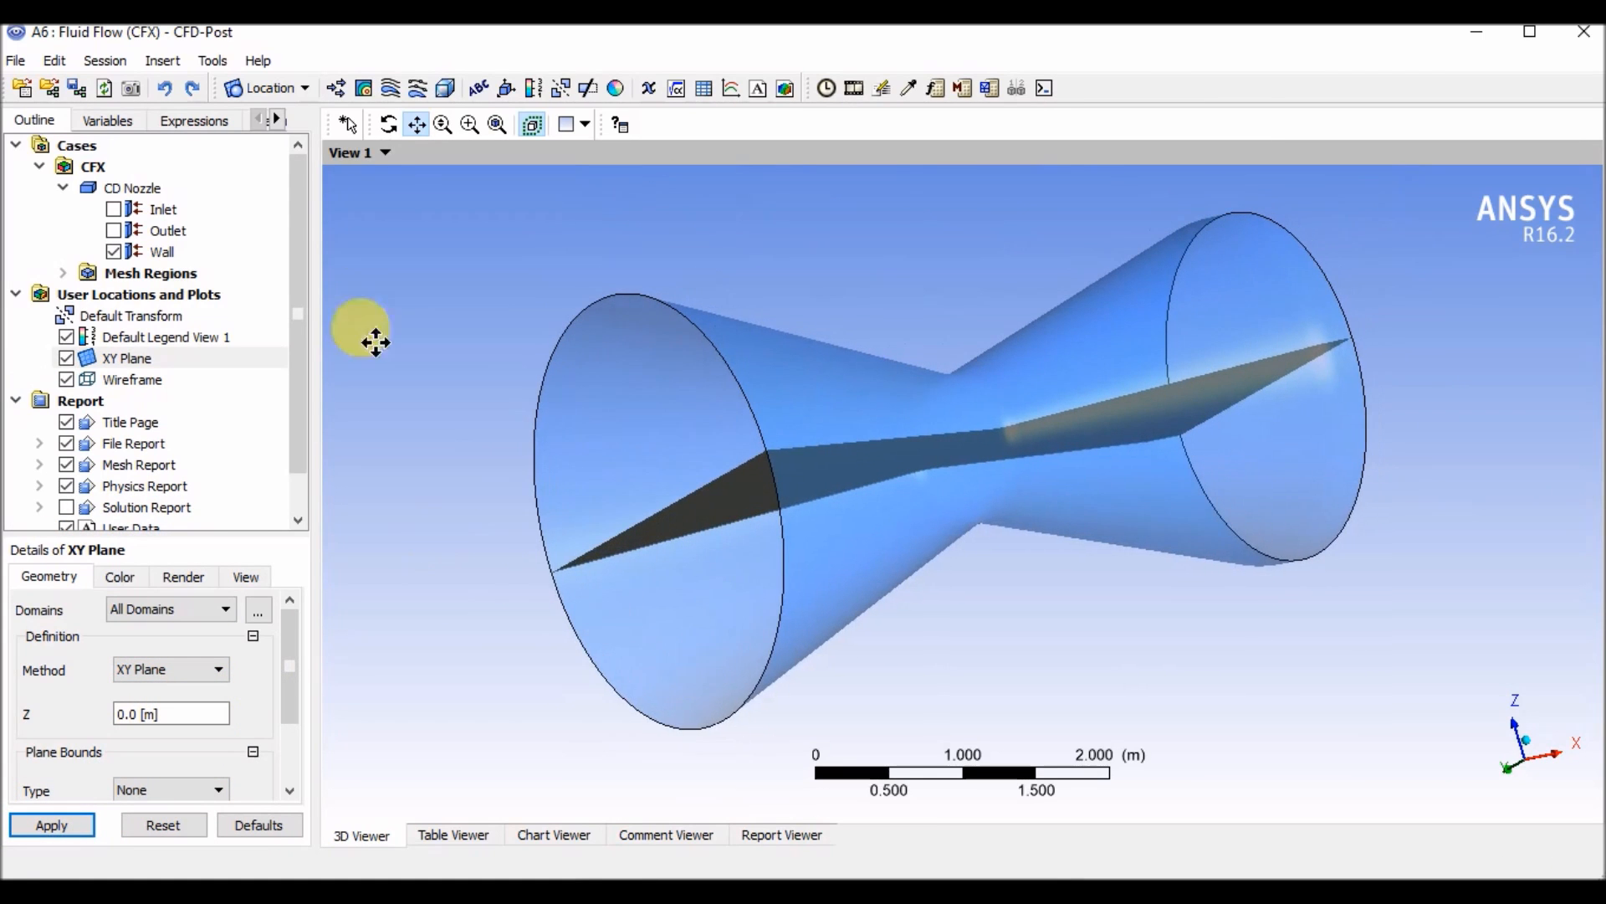
left_click(388, 124)
left_click_drag(1194, 645, 1227, 595)
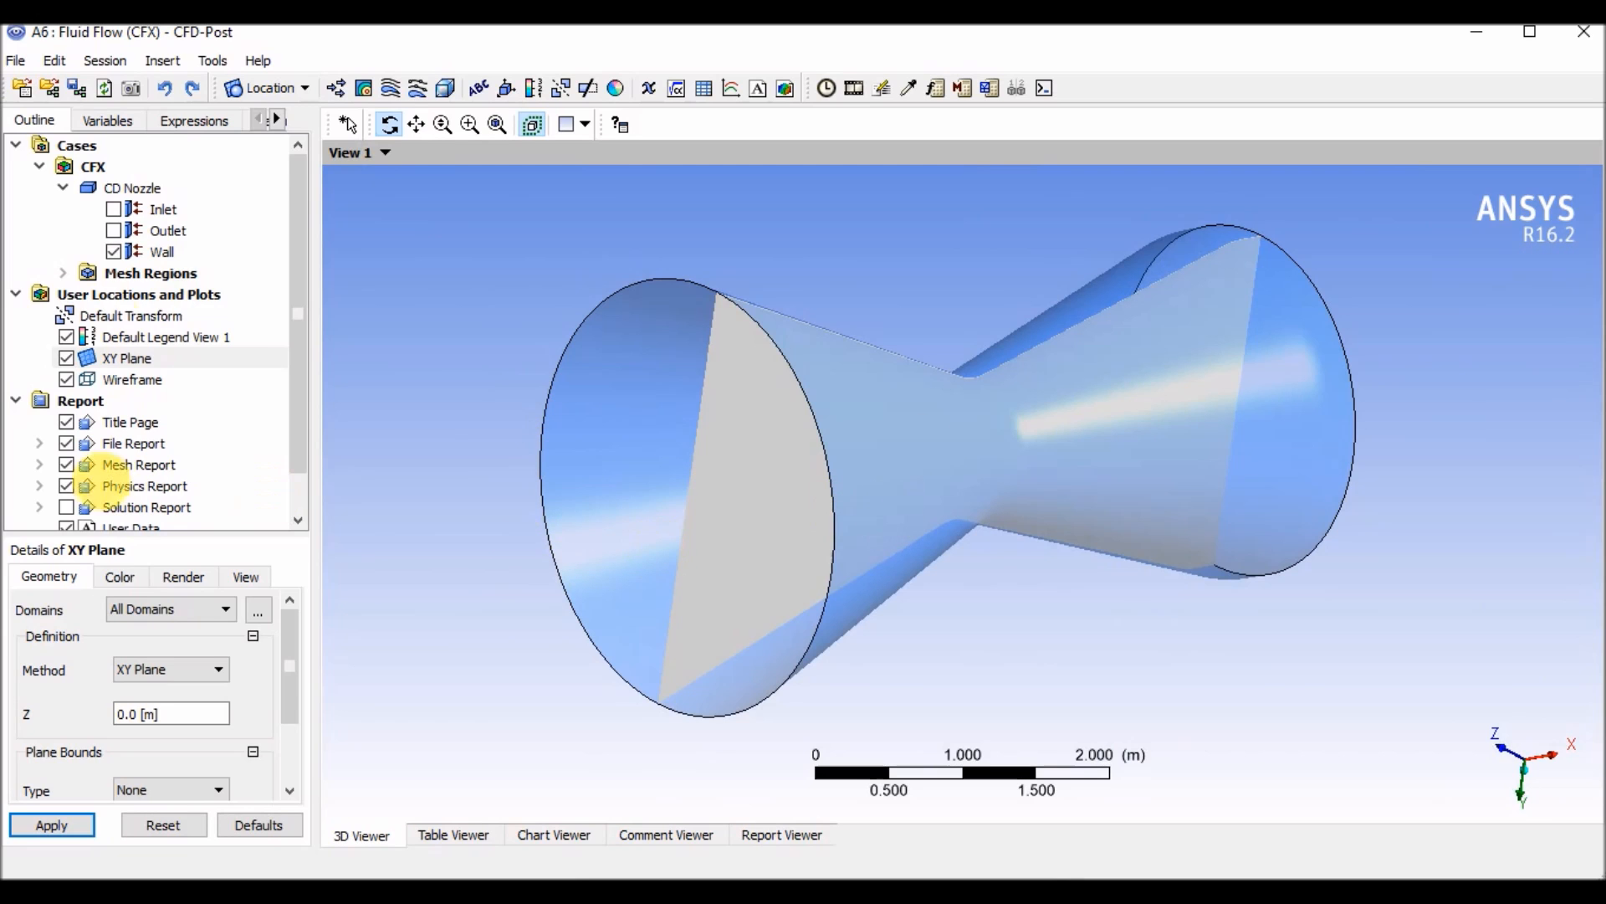
Create a second plane named XZ Plane using the ZX Plane method at Y = 0.0 m
left_click(304, 88)
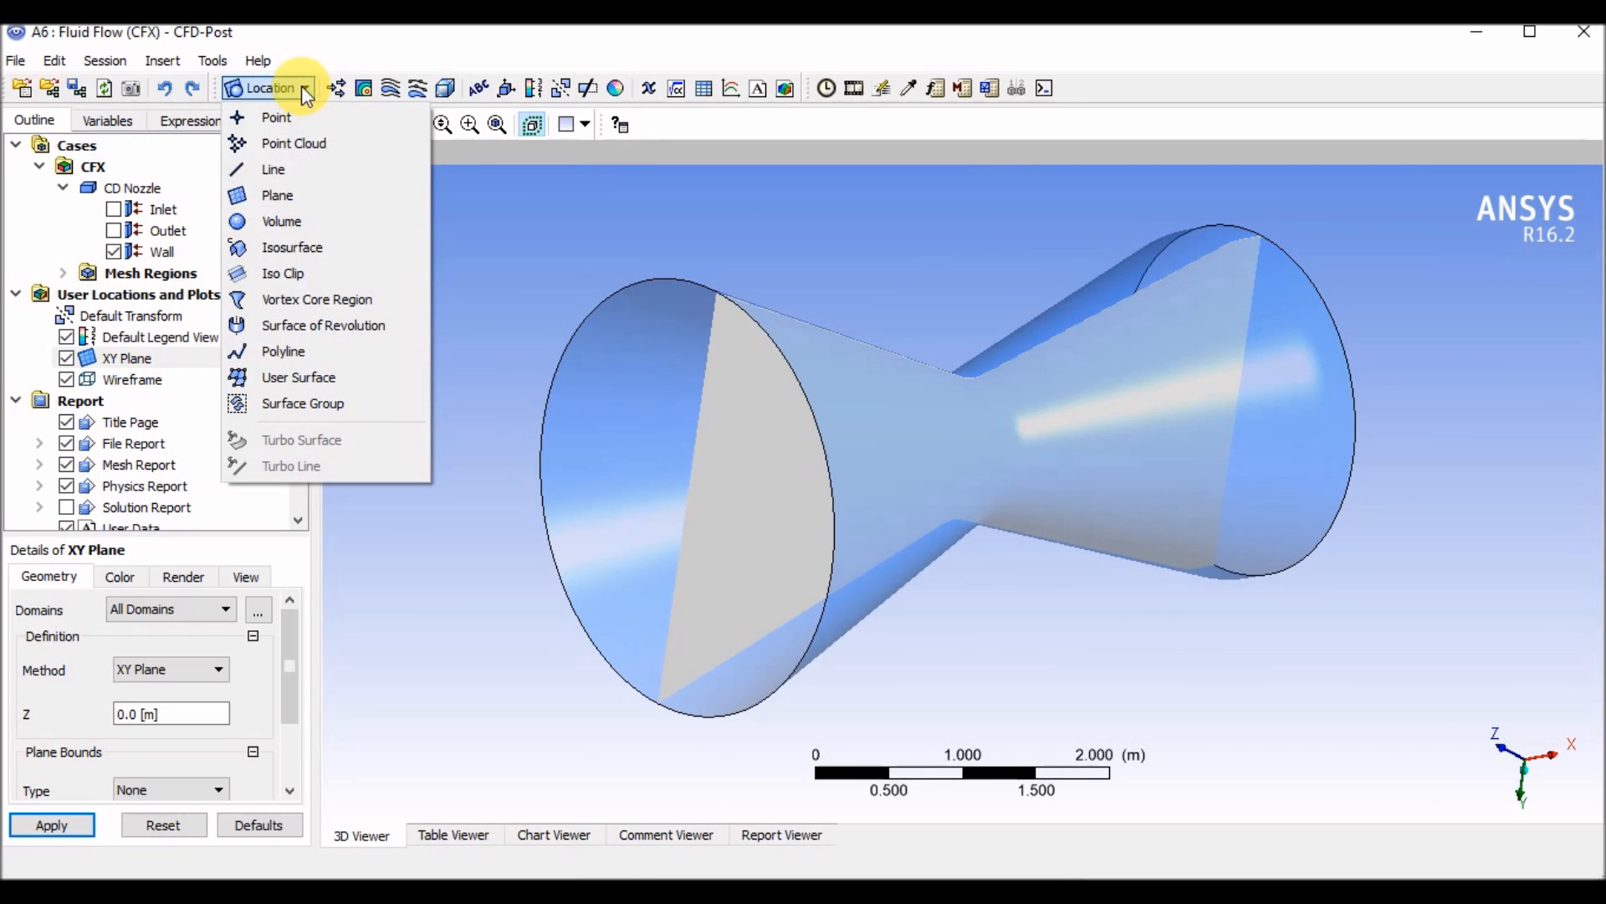
left_click(280, 195)
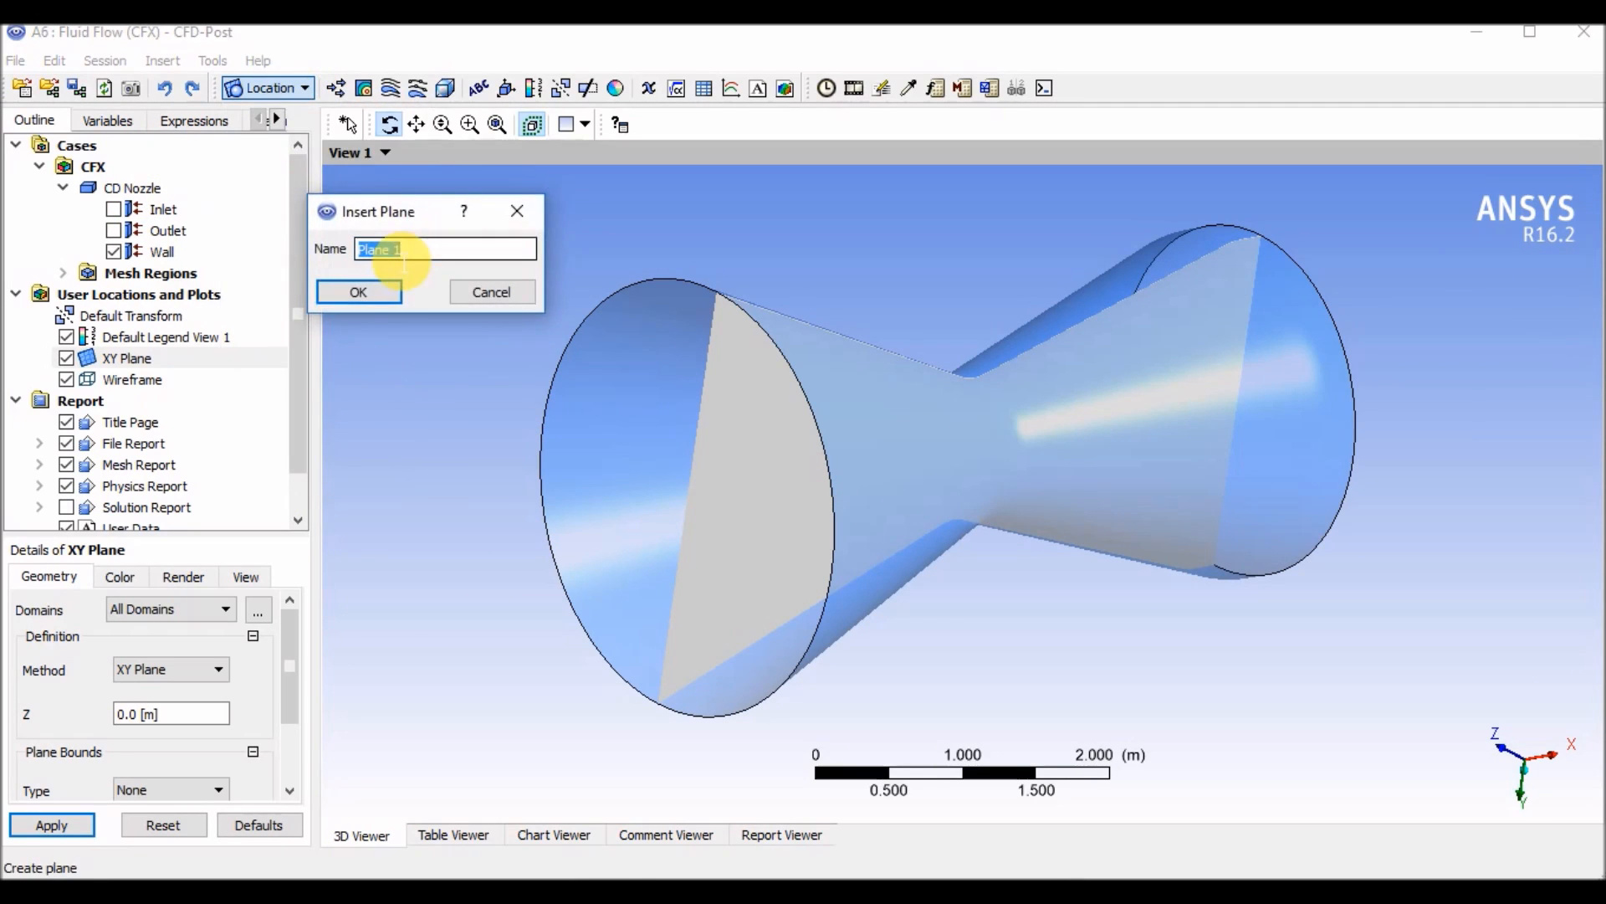
type("XZ P")
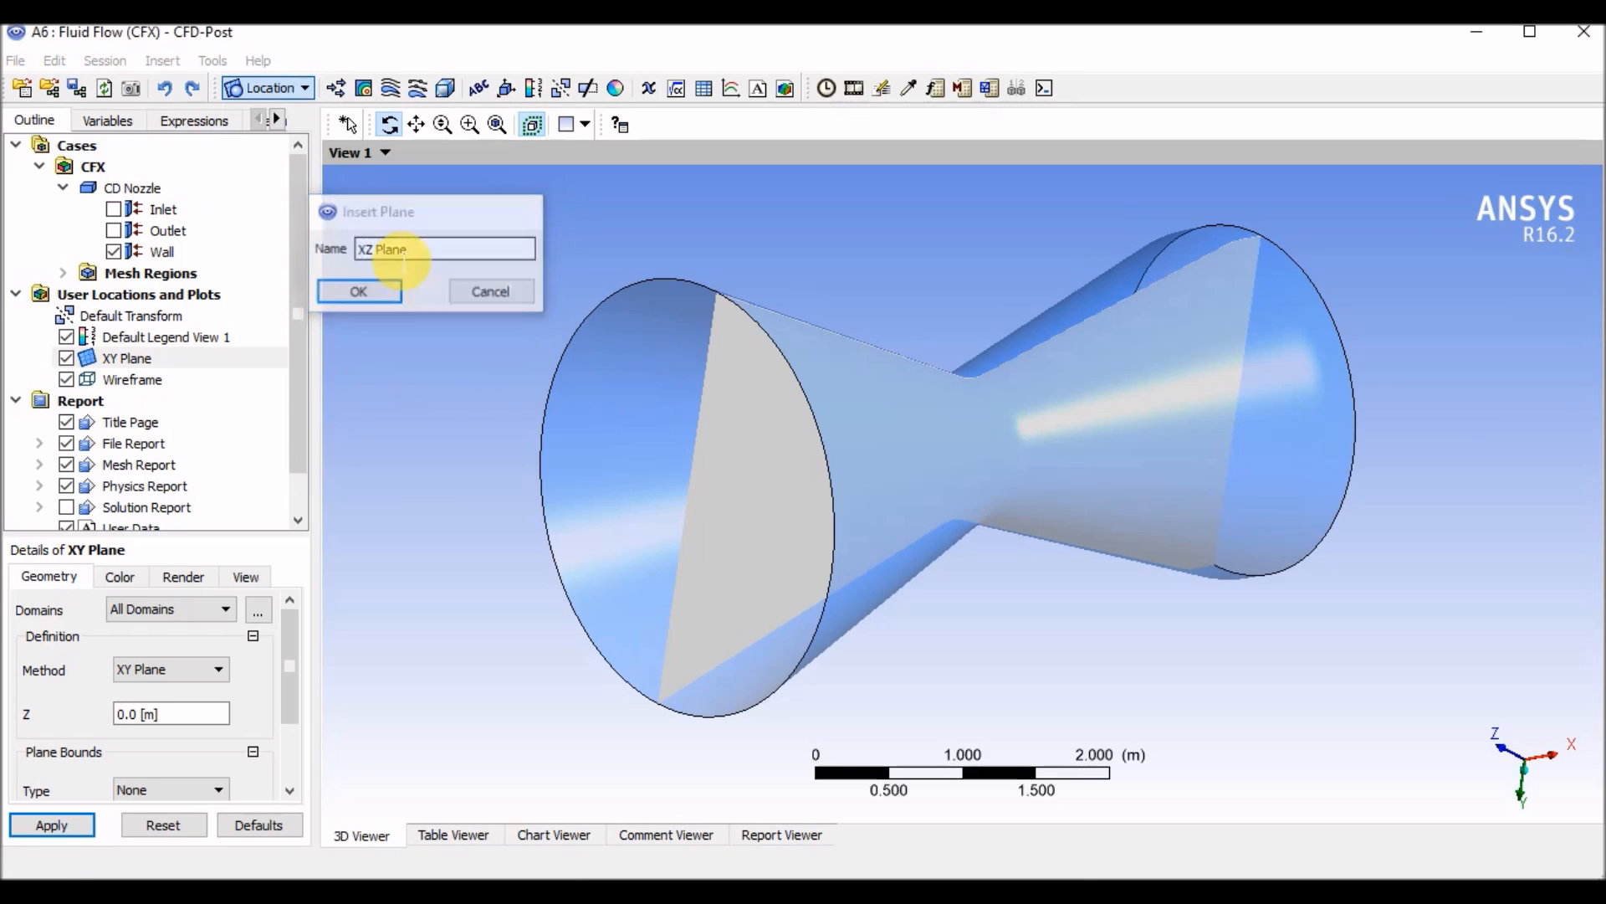
key("Return")
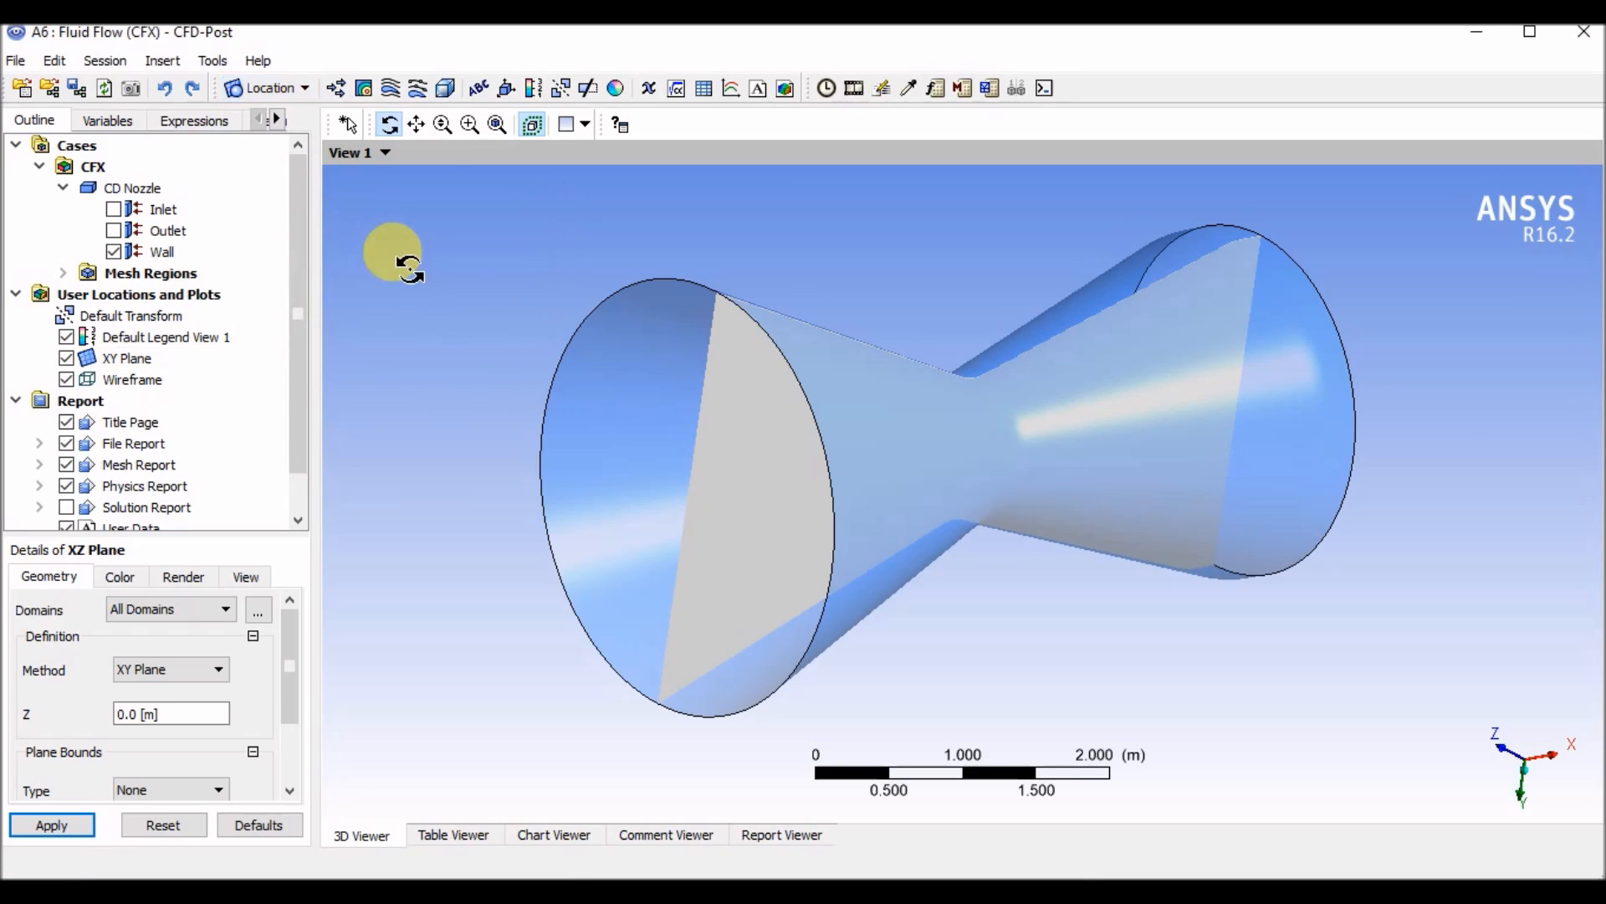
left_click(200, 669)
left_click(191, 711)
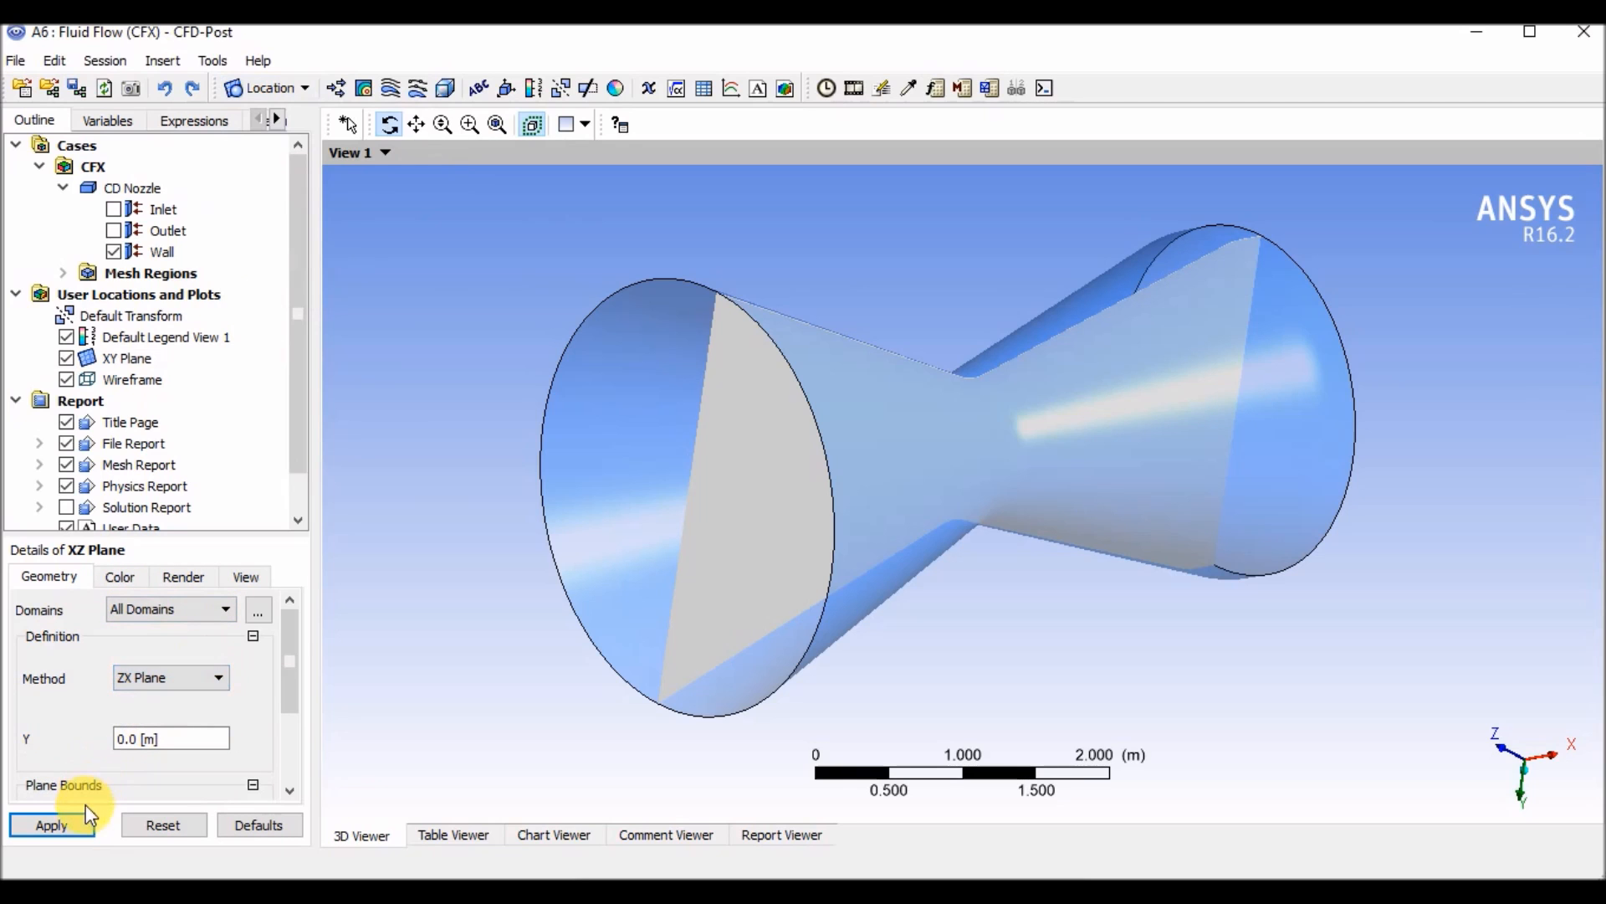
left_click(52, 825)
left_click_drag(418, 647, 524, 502)
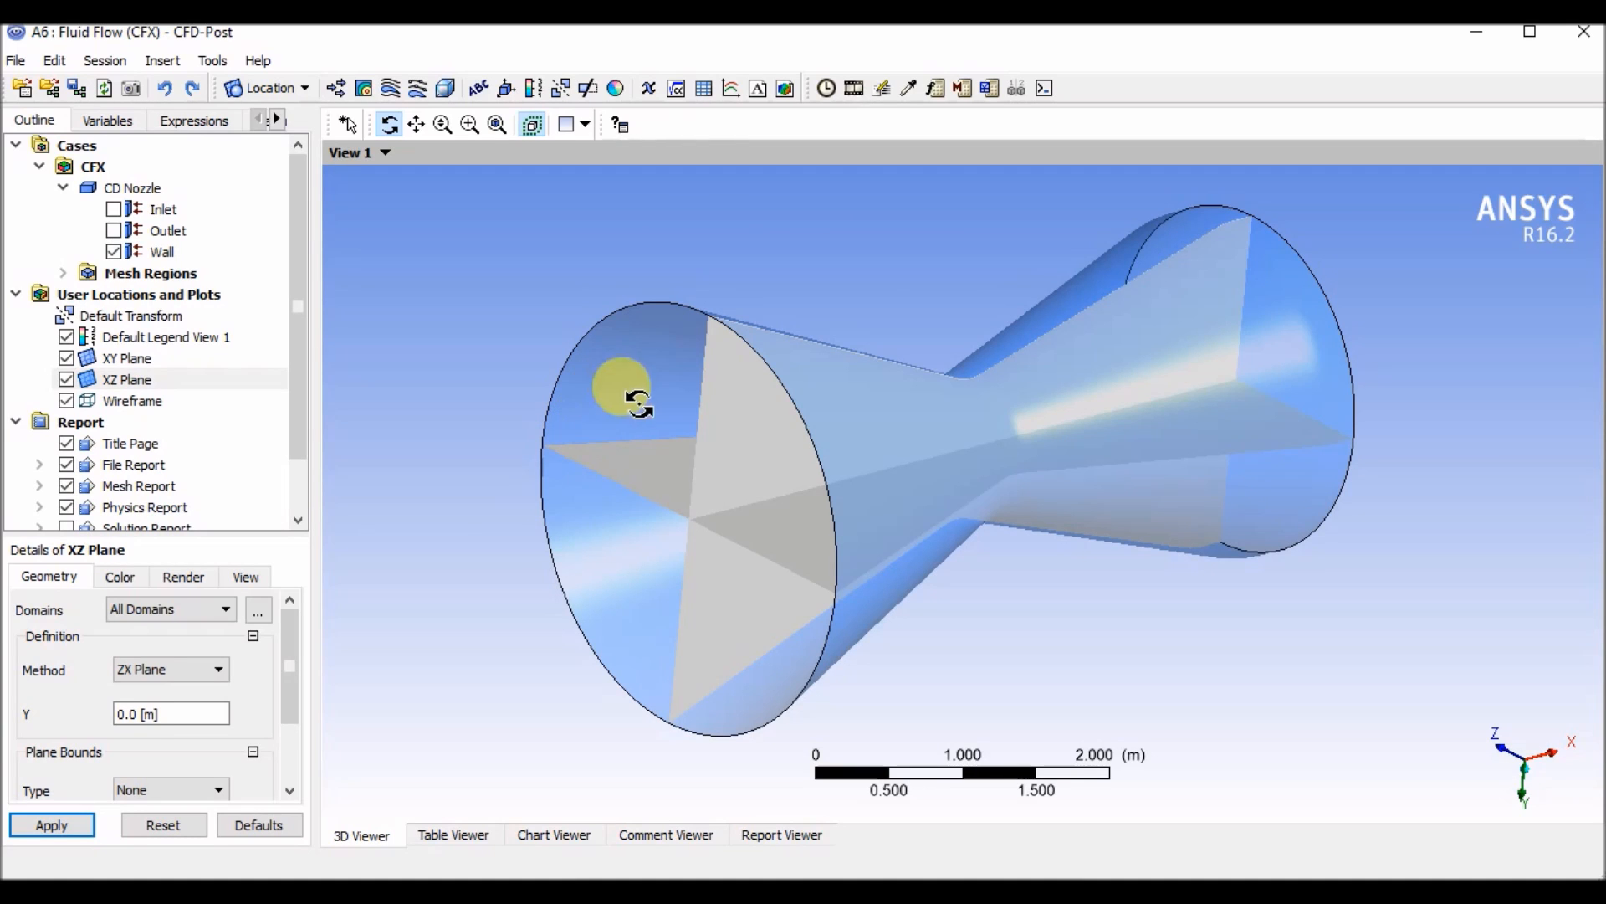
scroll(897, 422, "down", 2)
scroll(898, 422, "up", 2)
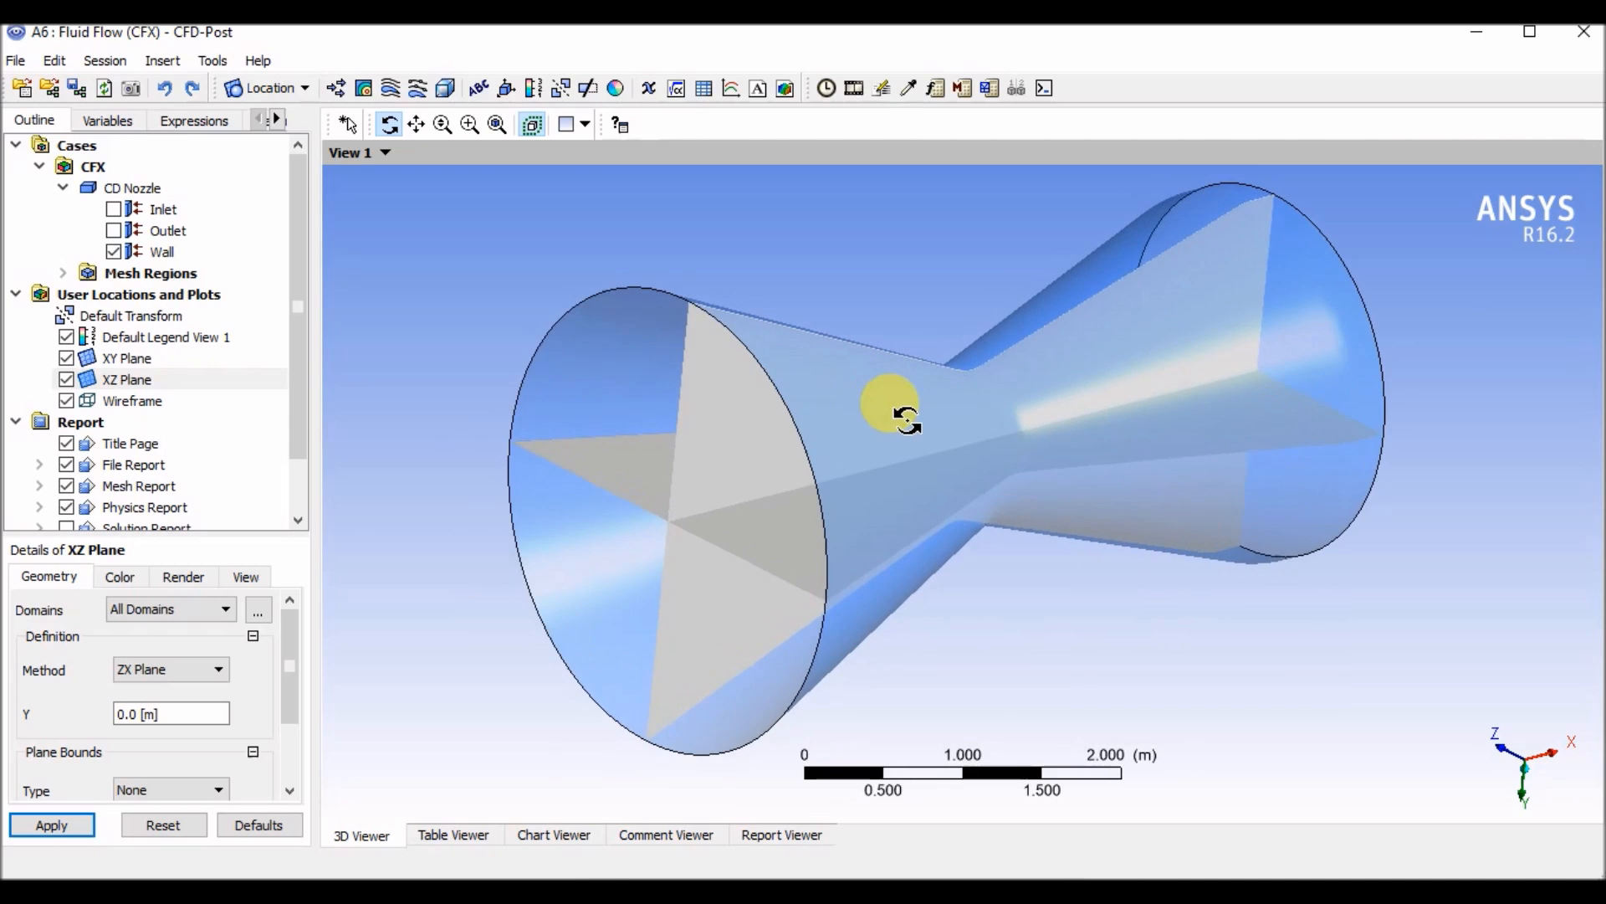
left_click_drag(872, 520, 915, 466)
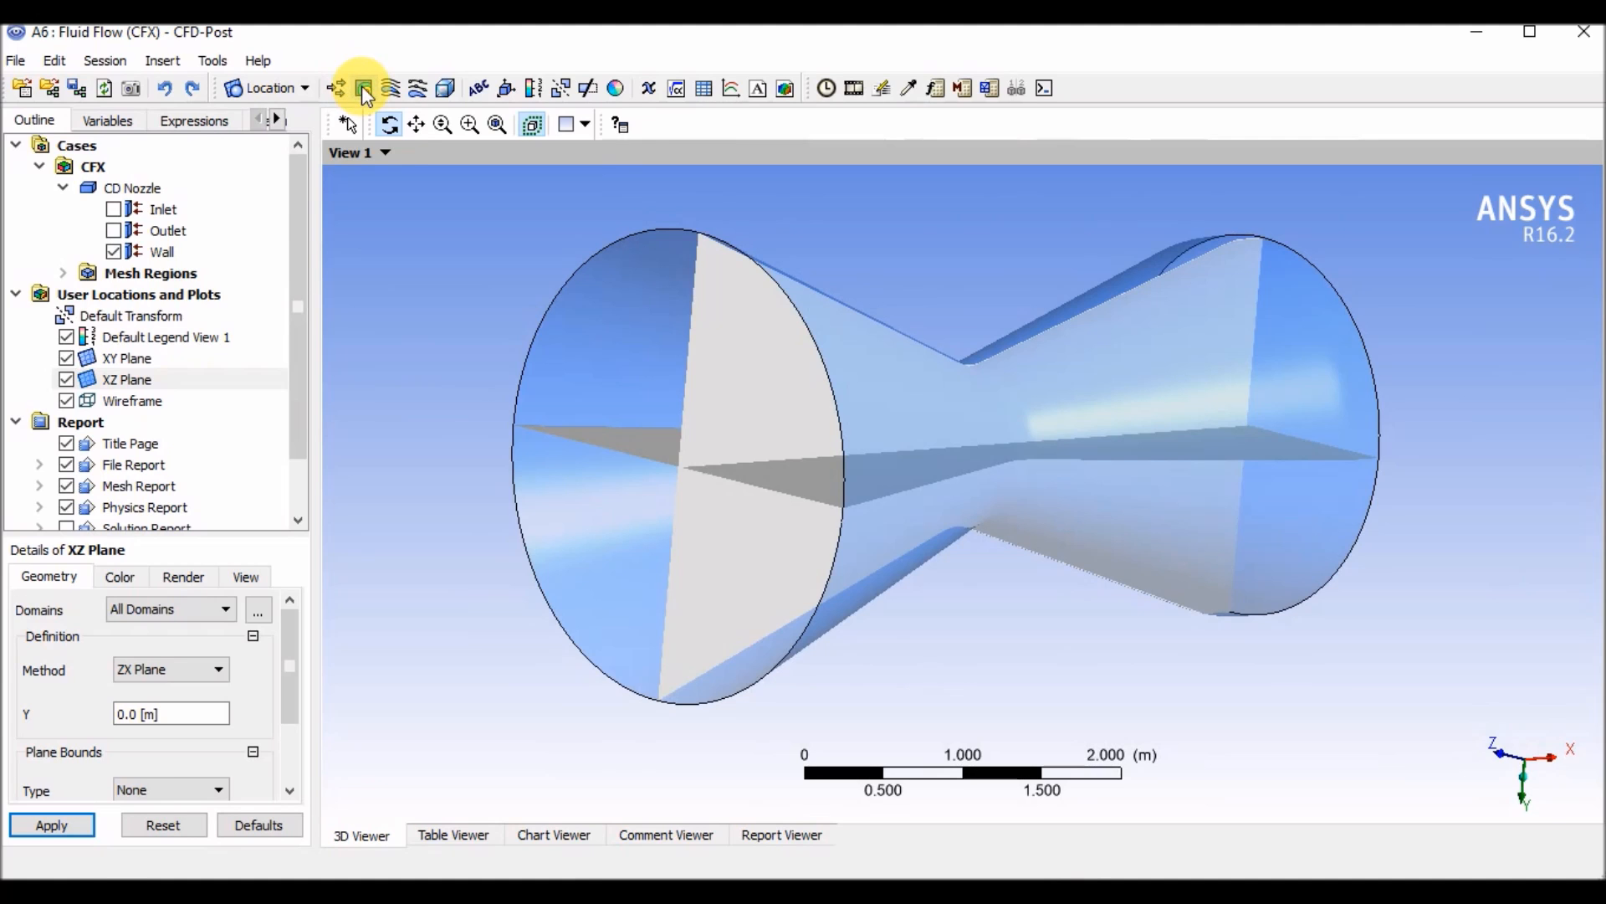
Insert a contour named Velocity Contour XY
left_click(363, 91)
type("Velocity Cont")
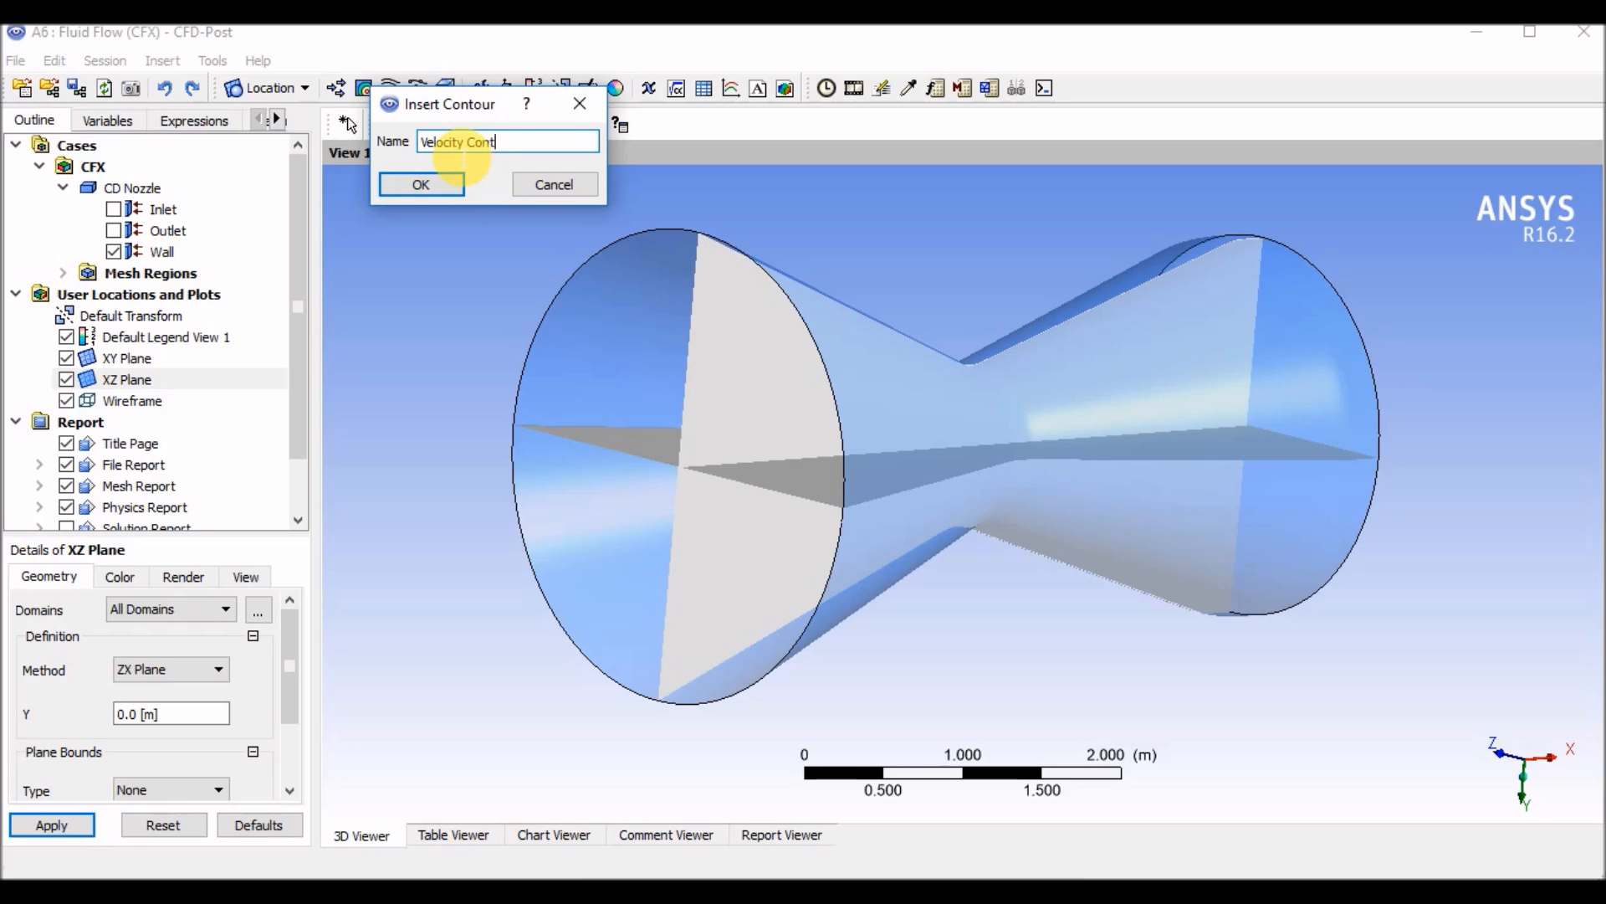
type("our Xy")
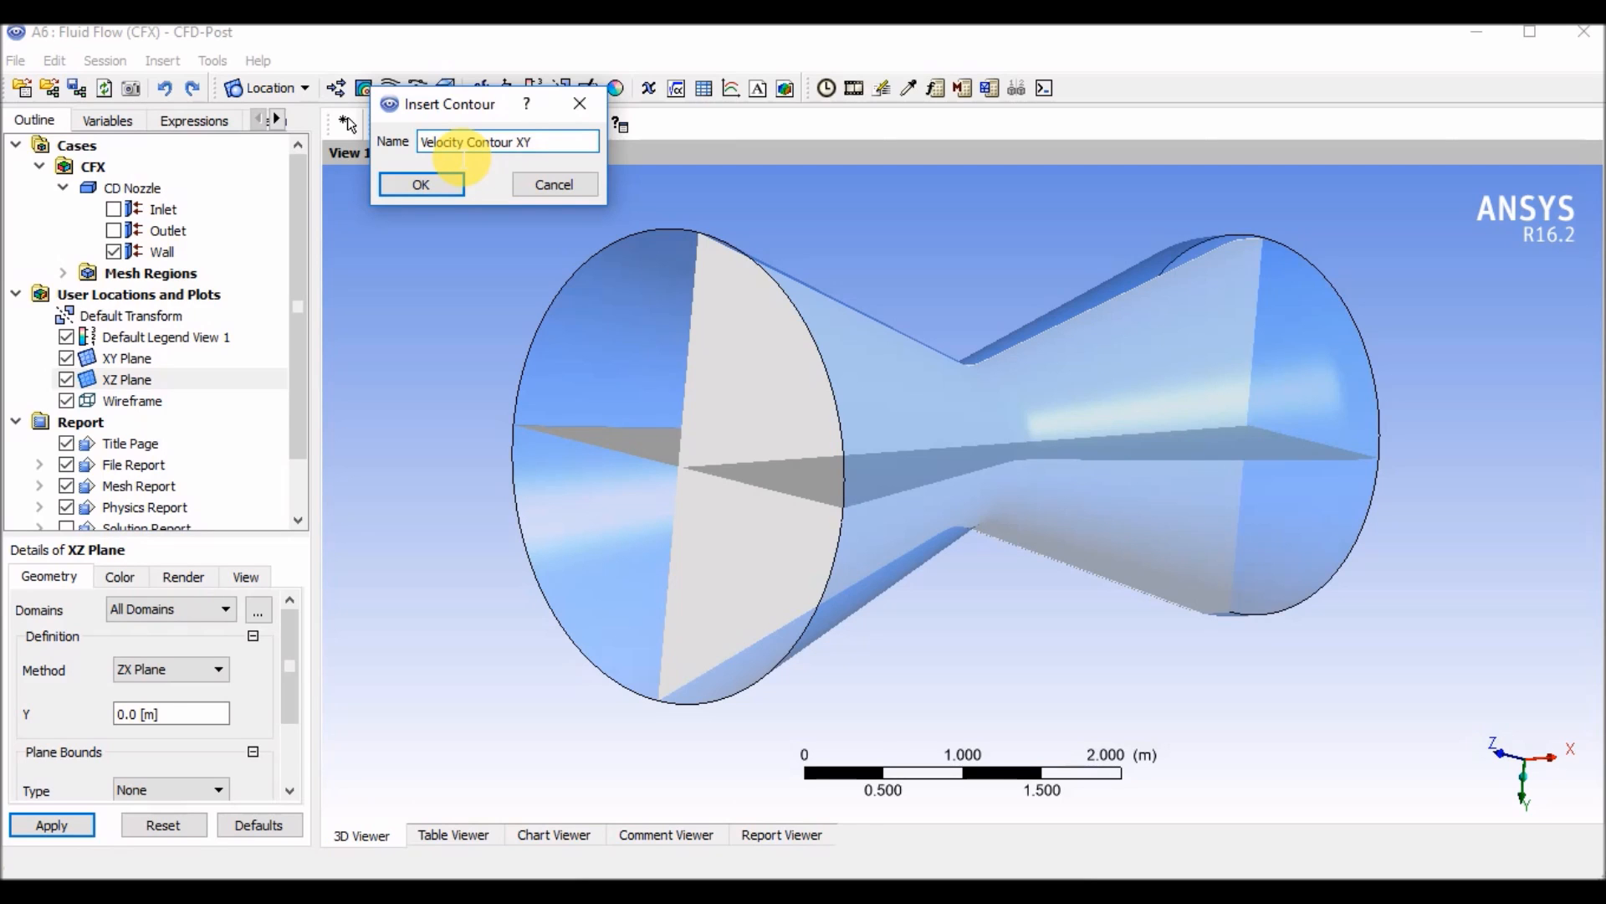
key("Return")
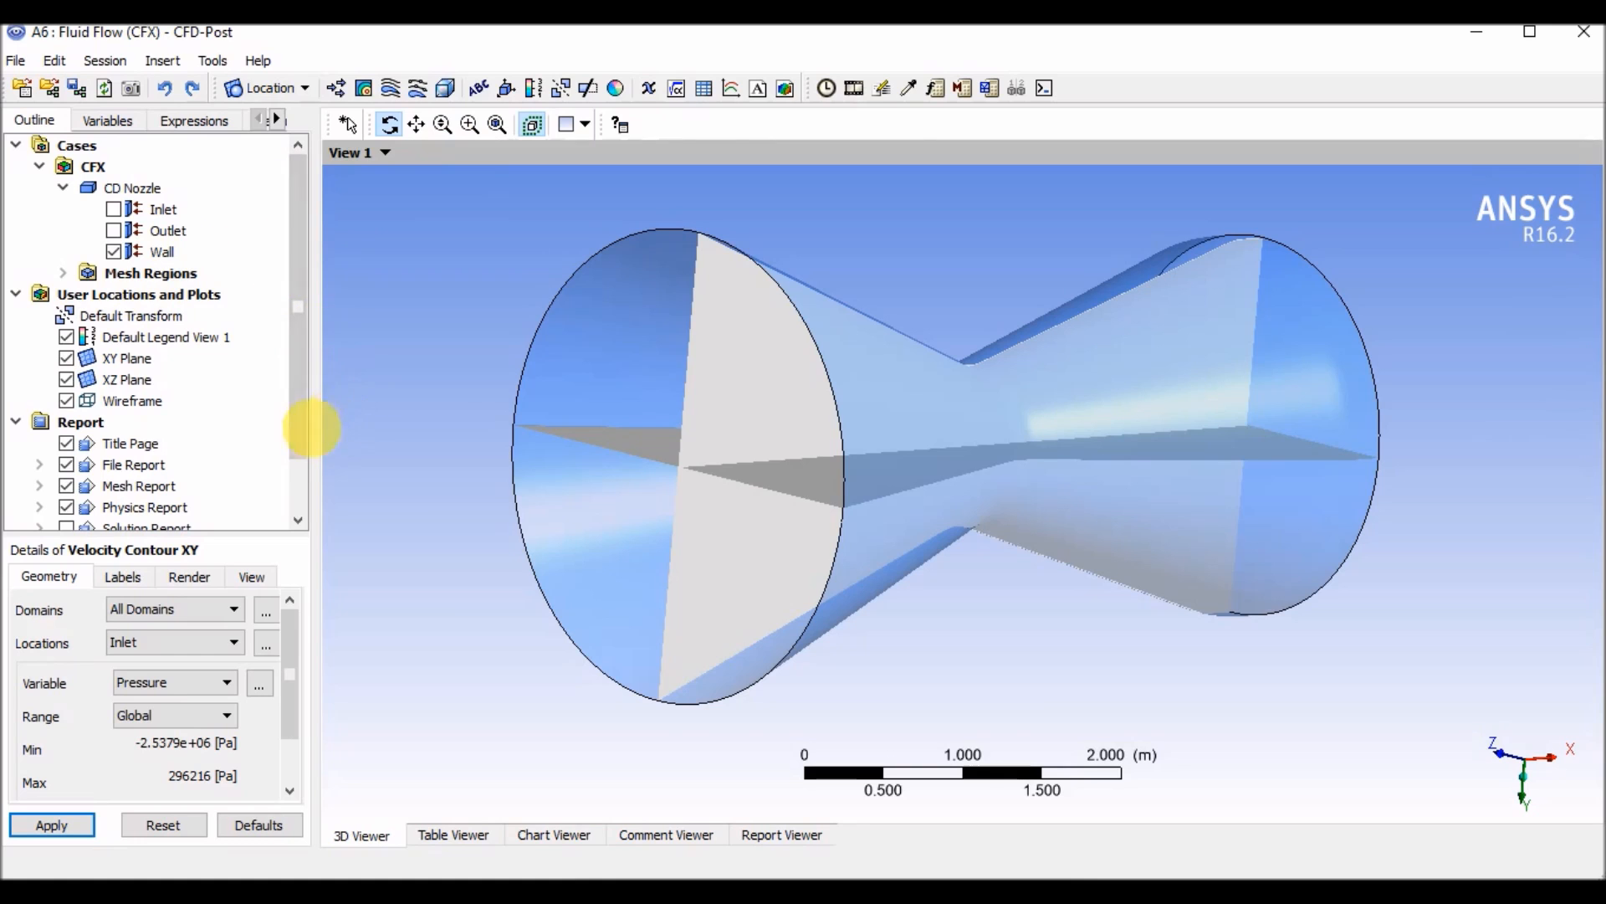
Place Velocity Contour XY on the XY Plane and colour it by the Velocity variable
left_click(213, 644)
left_click(209, 643)
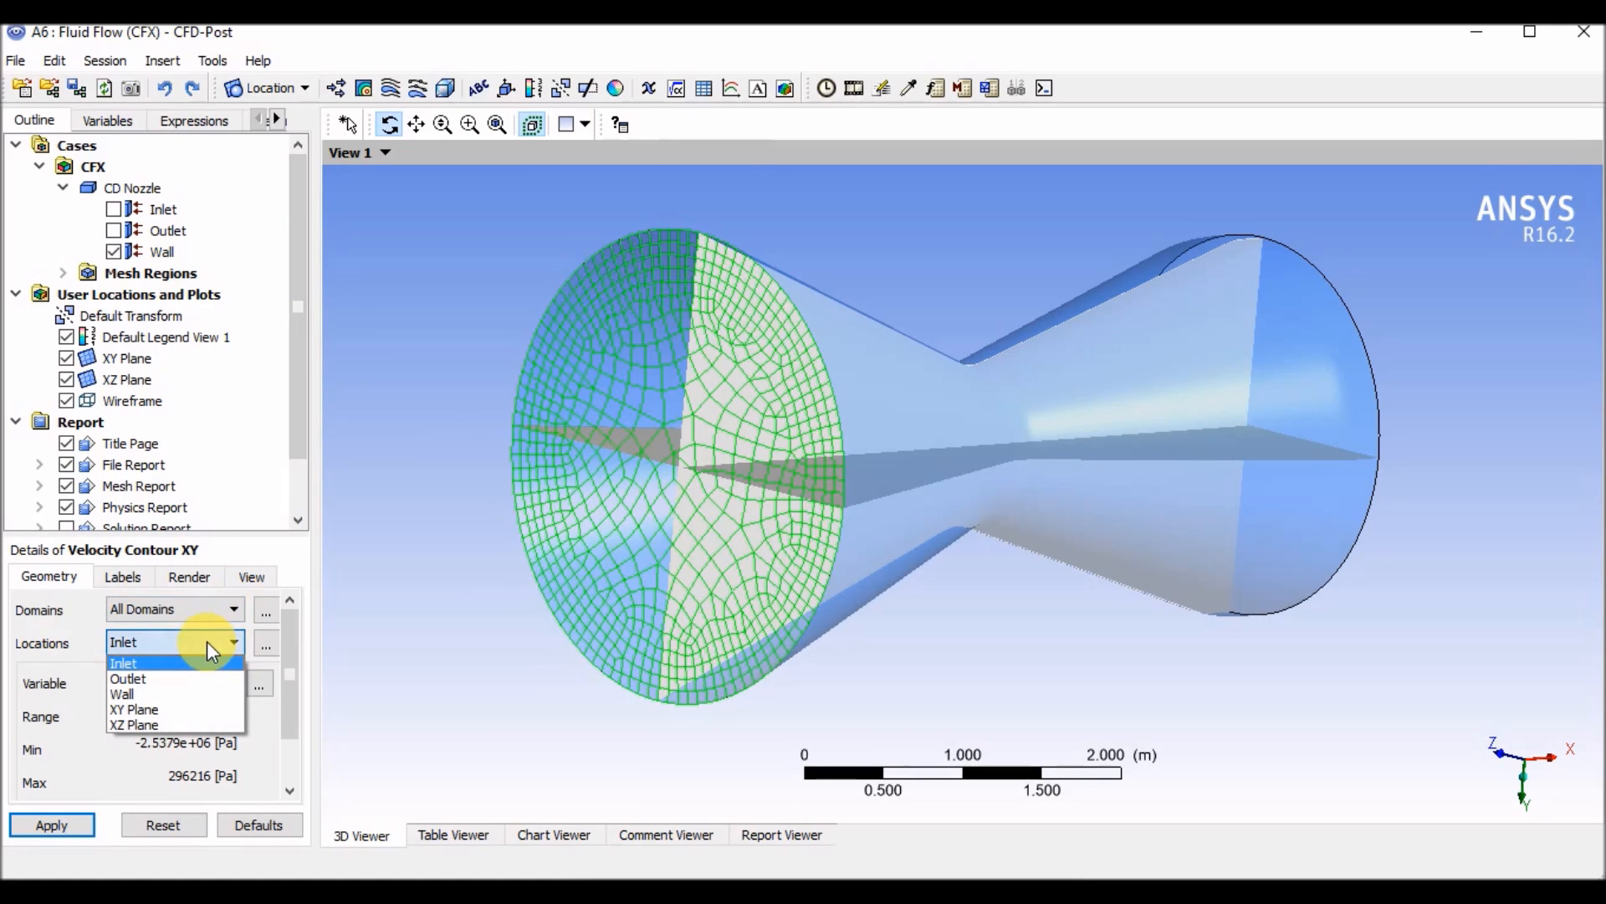
left_click(187, 709)
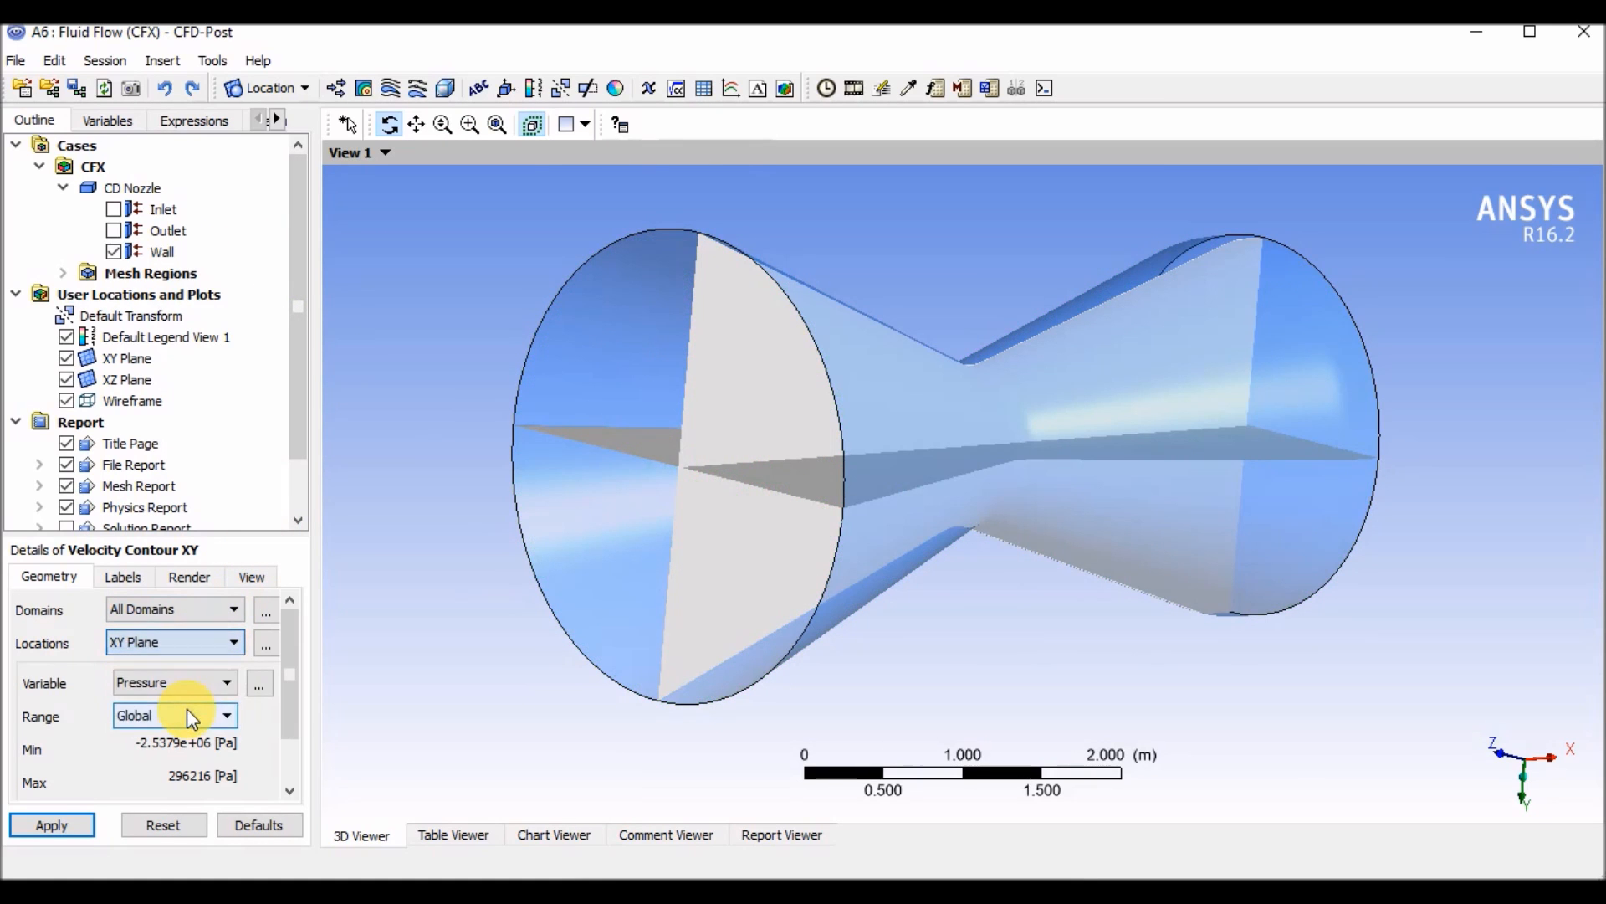
left_click(222, 682)
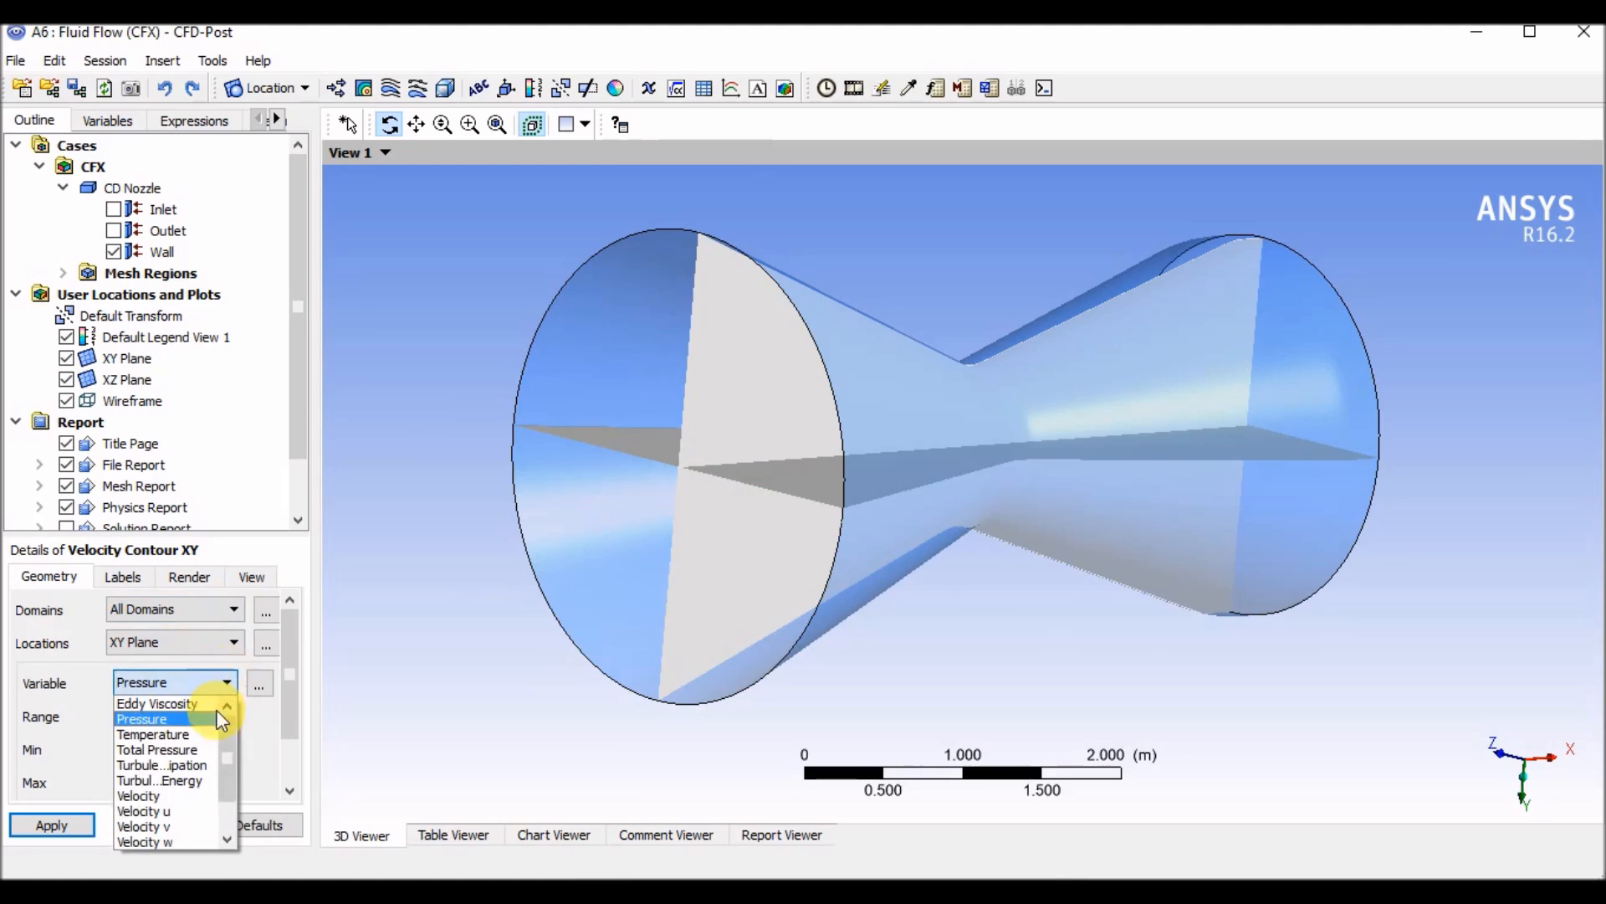
left_click(189, 793)
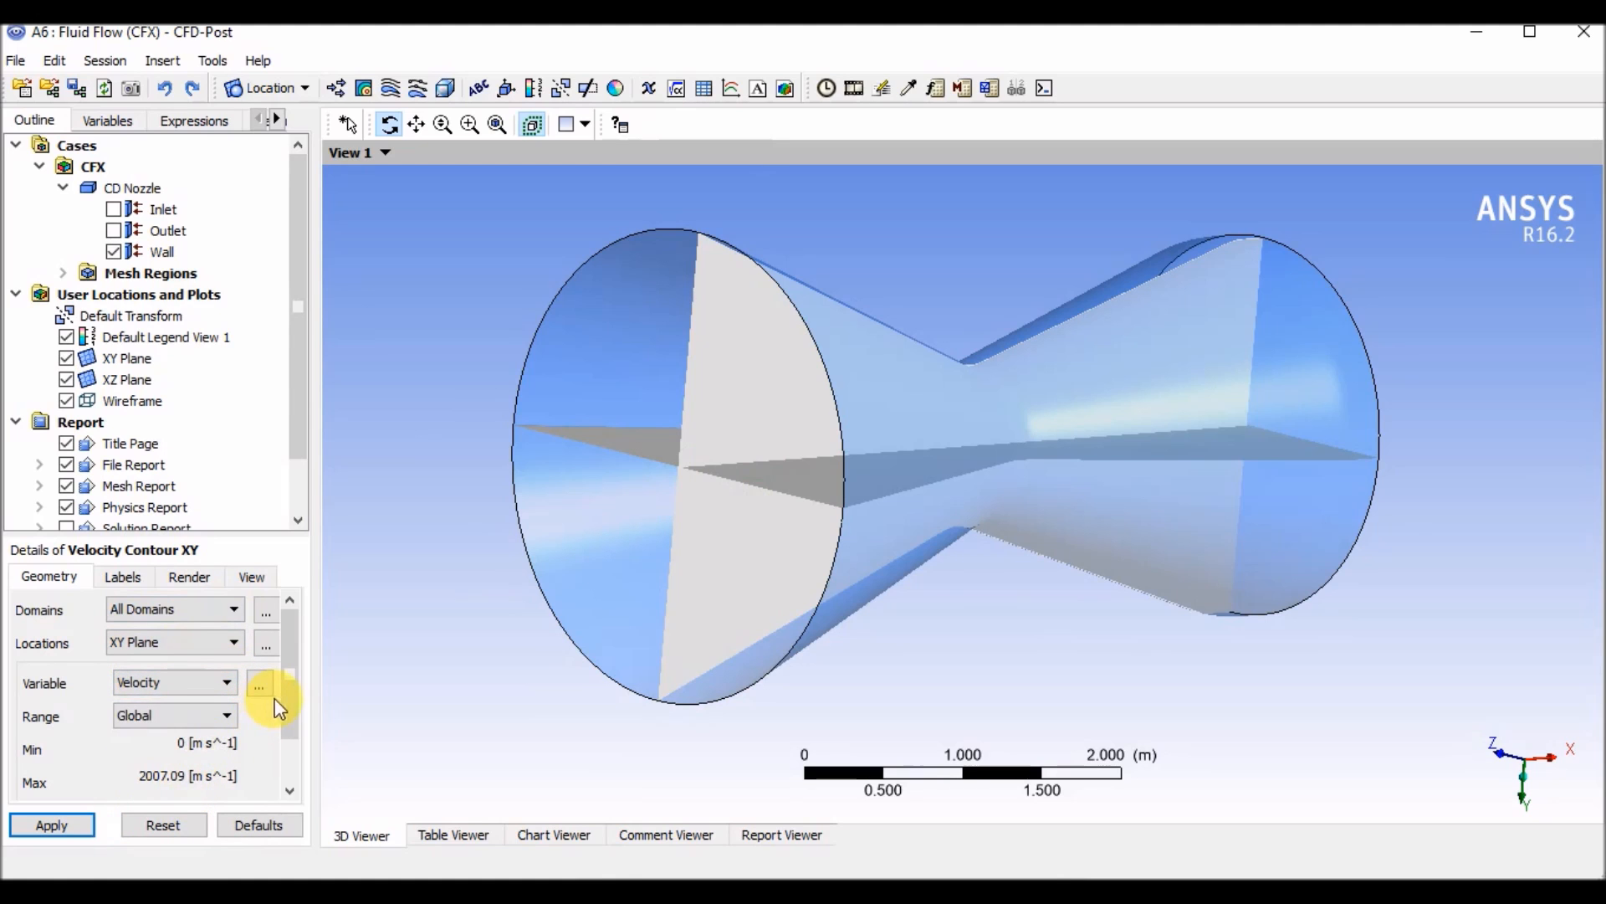
left_click(53, 824)
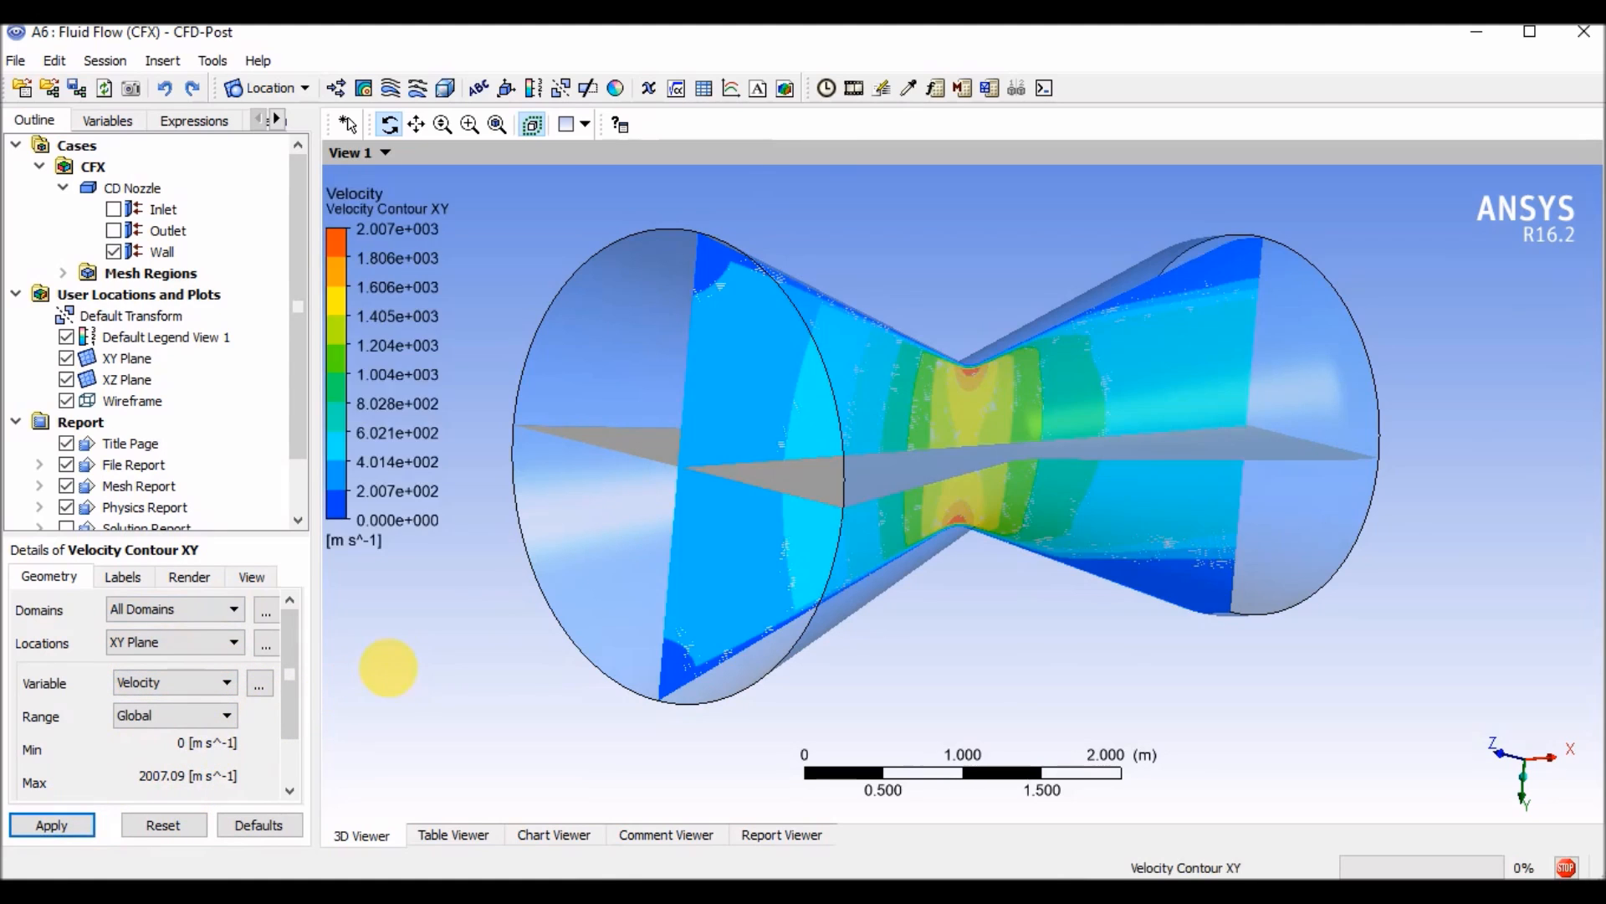
Hide the XZ Plane and XY Plane so only the velocity contour shows inside the nozzle
left_click_drag(555, 500, 536, 510)
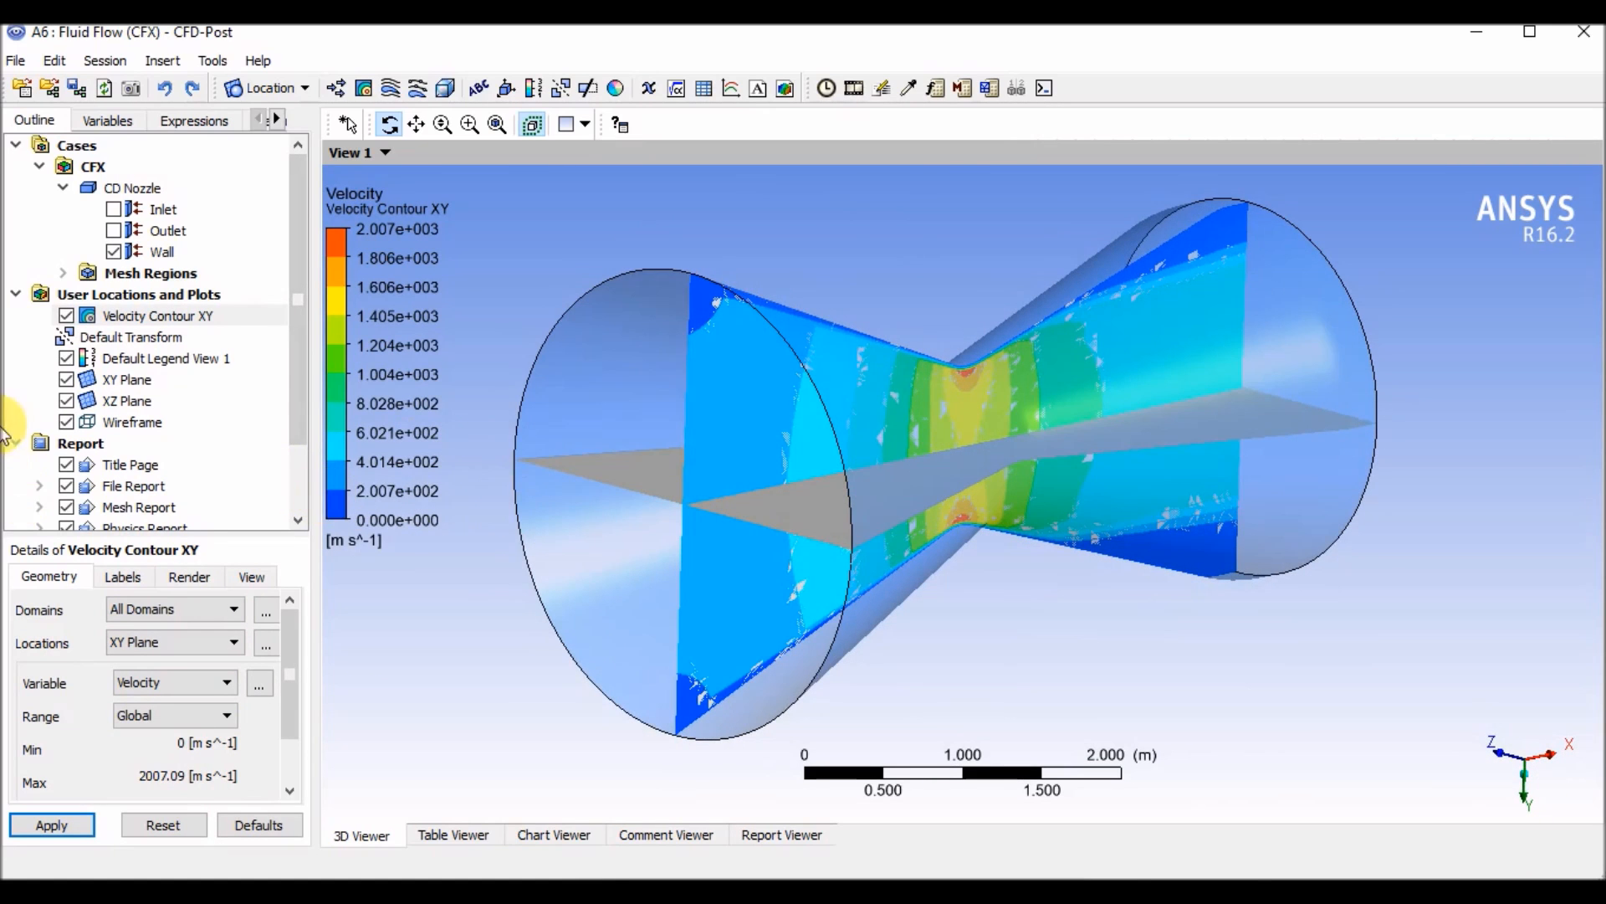
left_click(66, 401)
left_click(66, 379)
left_click_drag(736, 400, 652, 373)
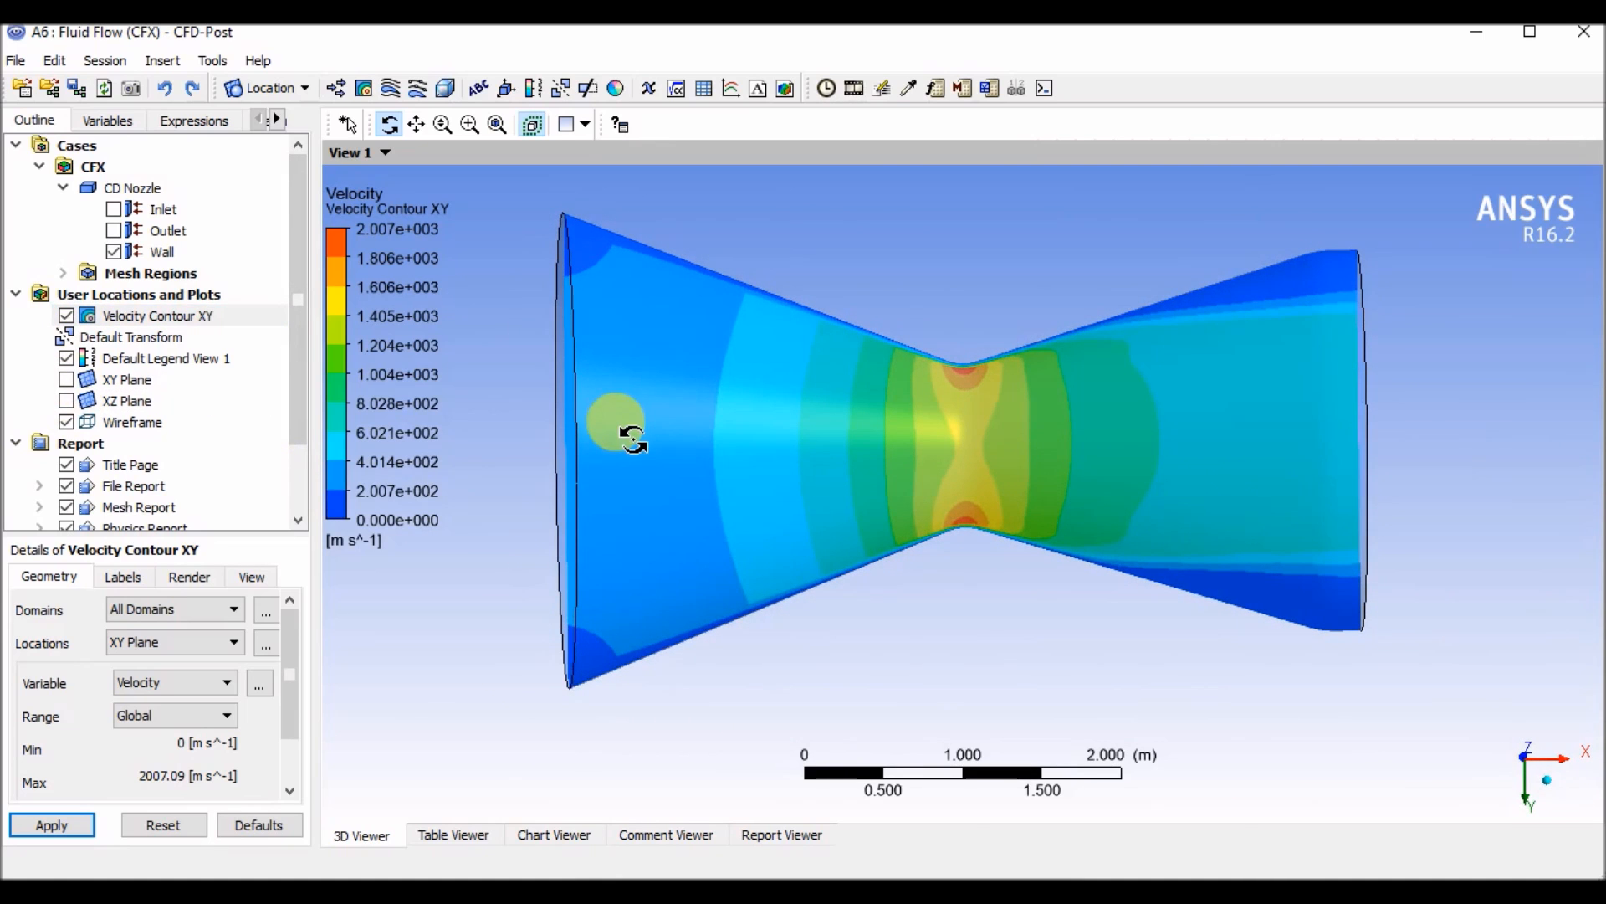
Set the number of contours of Velocity Contour XY to 250
left_click_drag(291, 706, 294, 739)
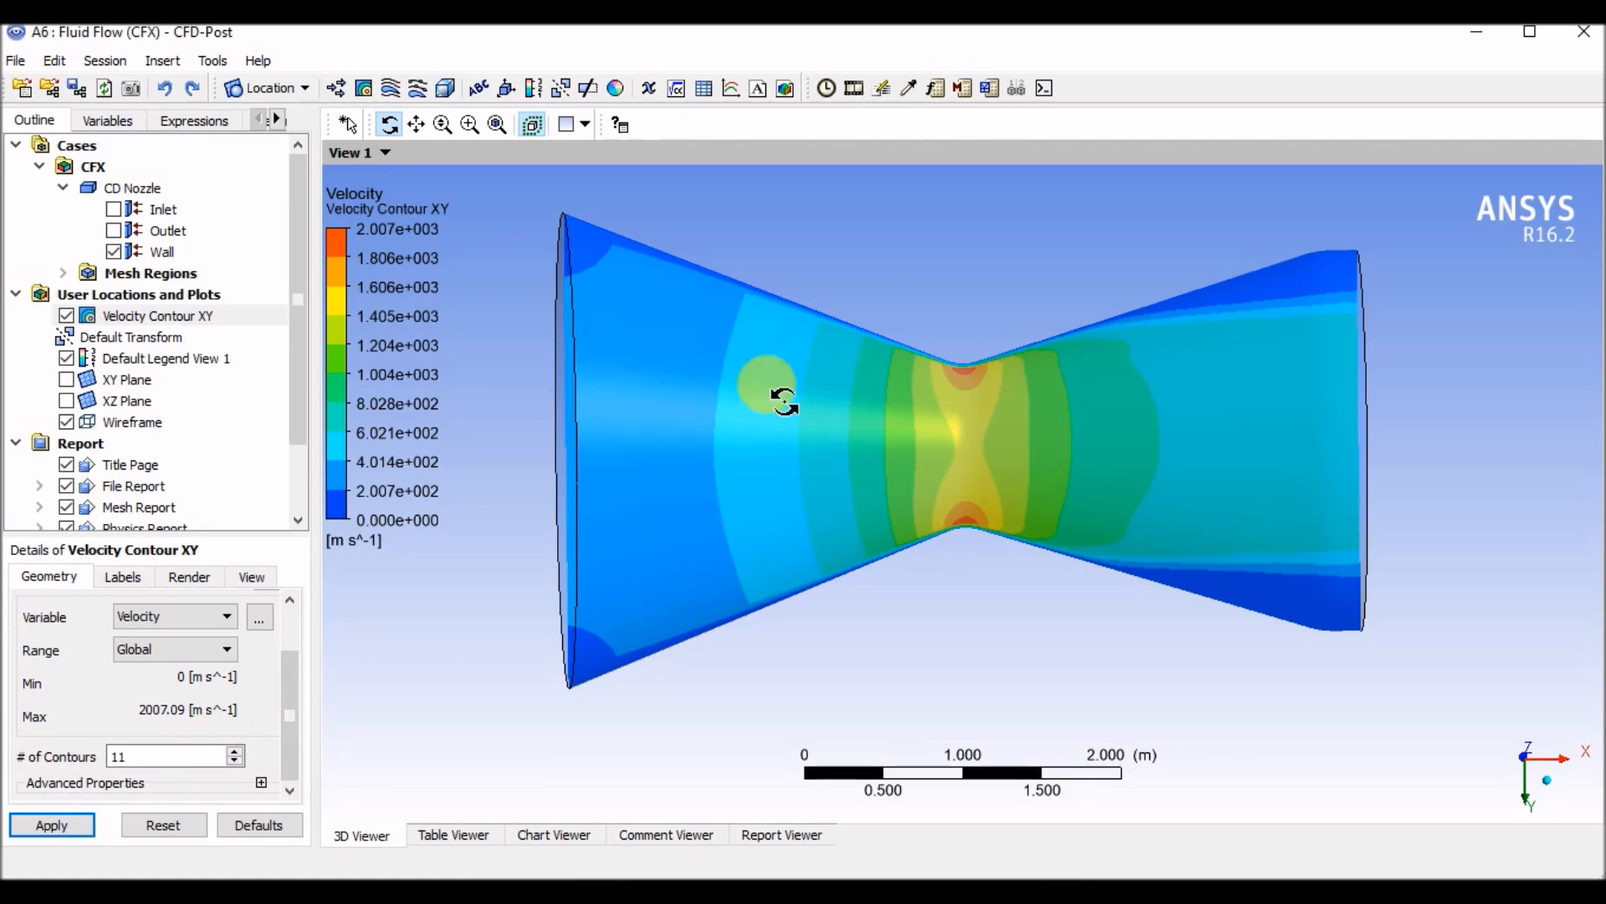
left_click(144, 760)
left_click_drag(143, 763, 106, 756)
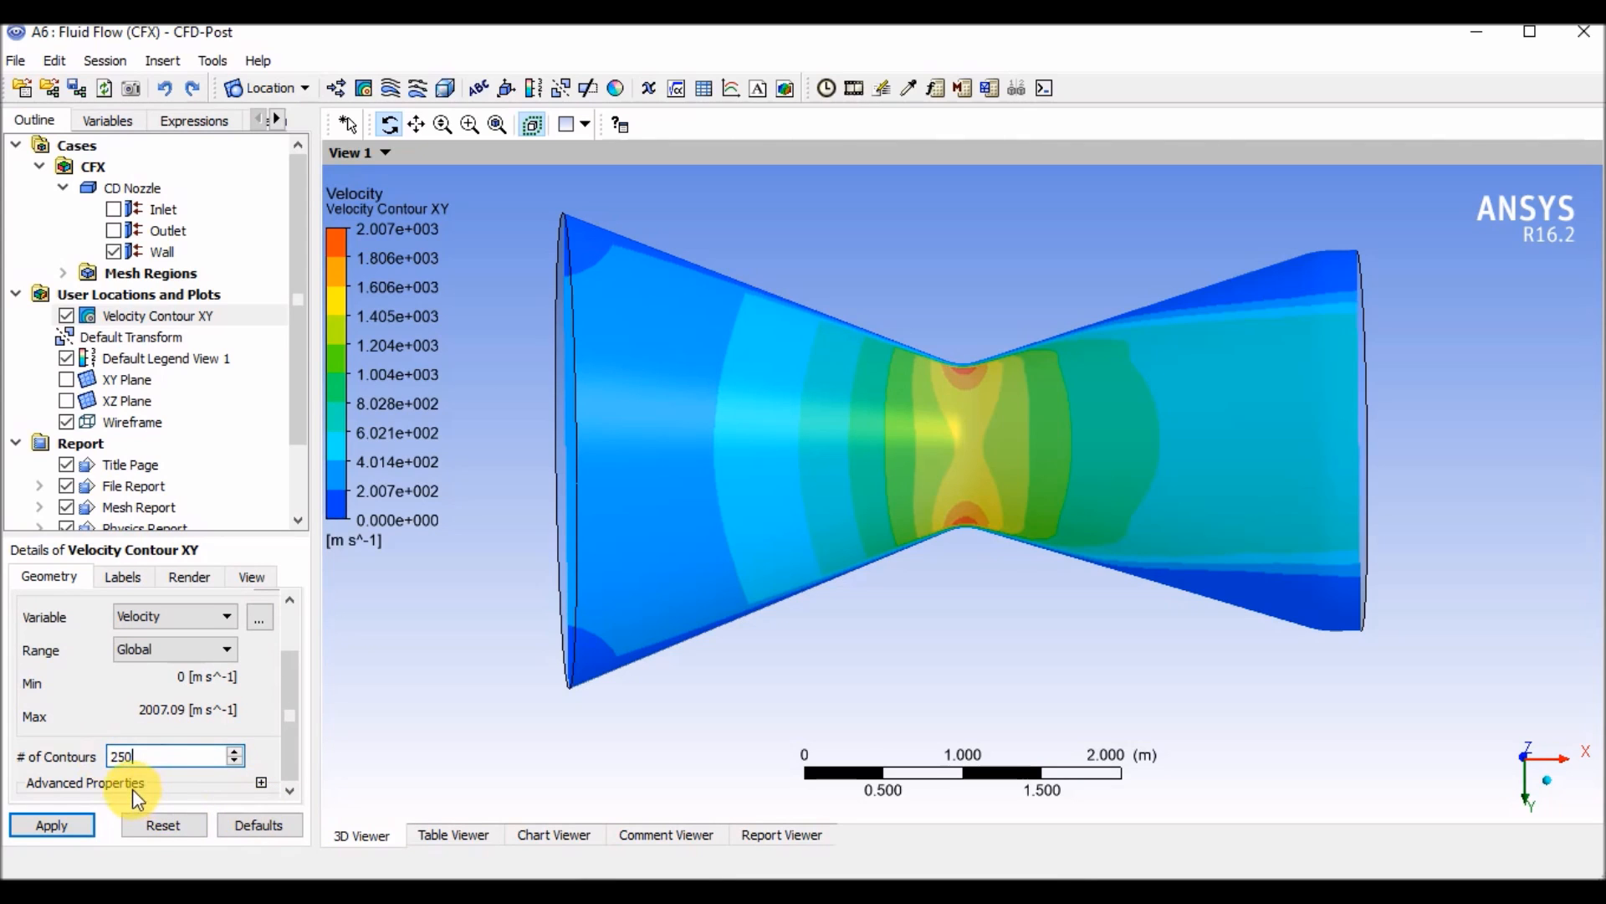
left_click(81, 829)
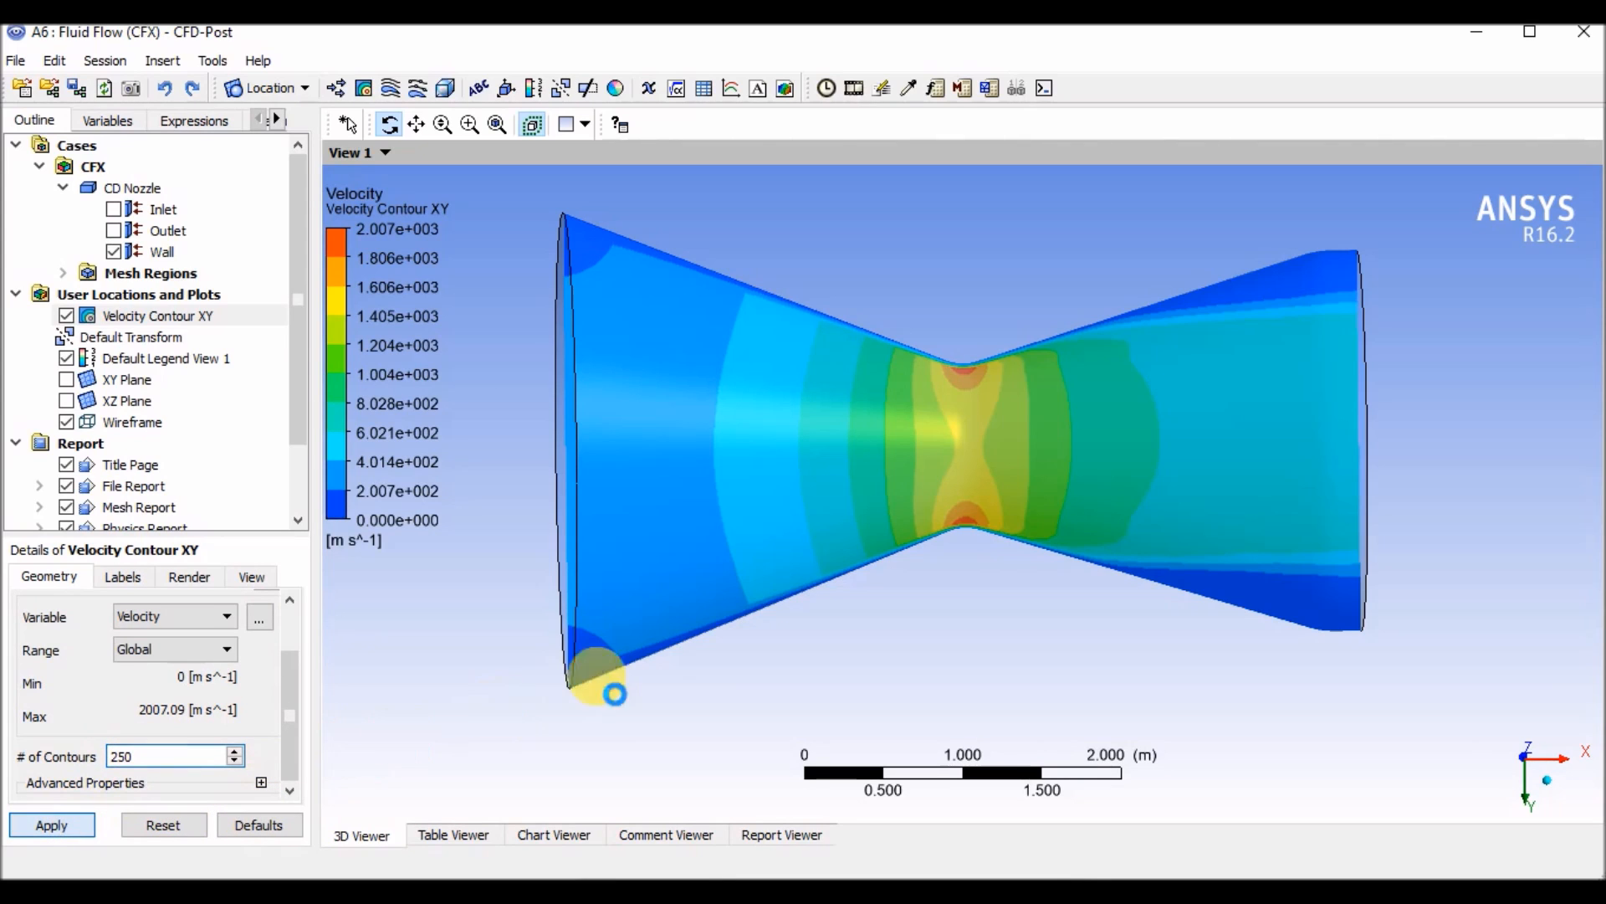
Inspect the velocity contour from several angles, fit the nozzle in view and switch to the View From +Z camera
right_click(952, 243)
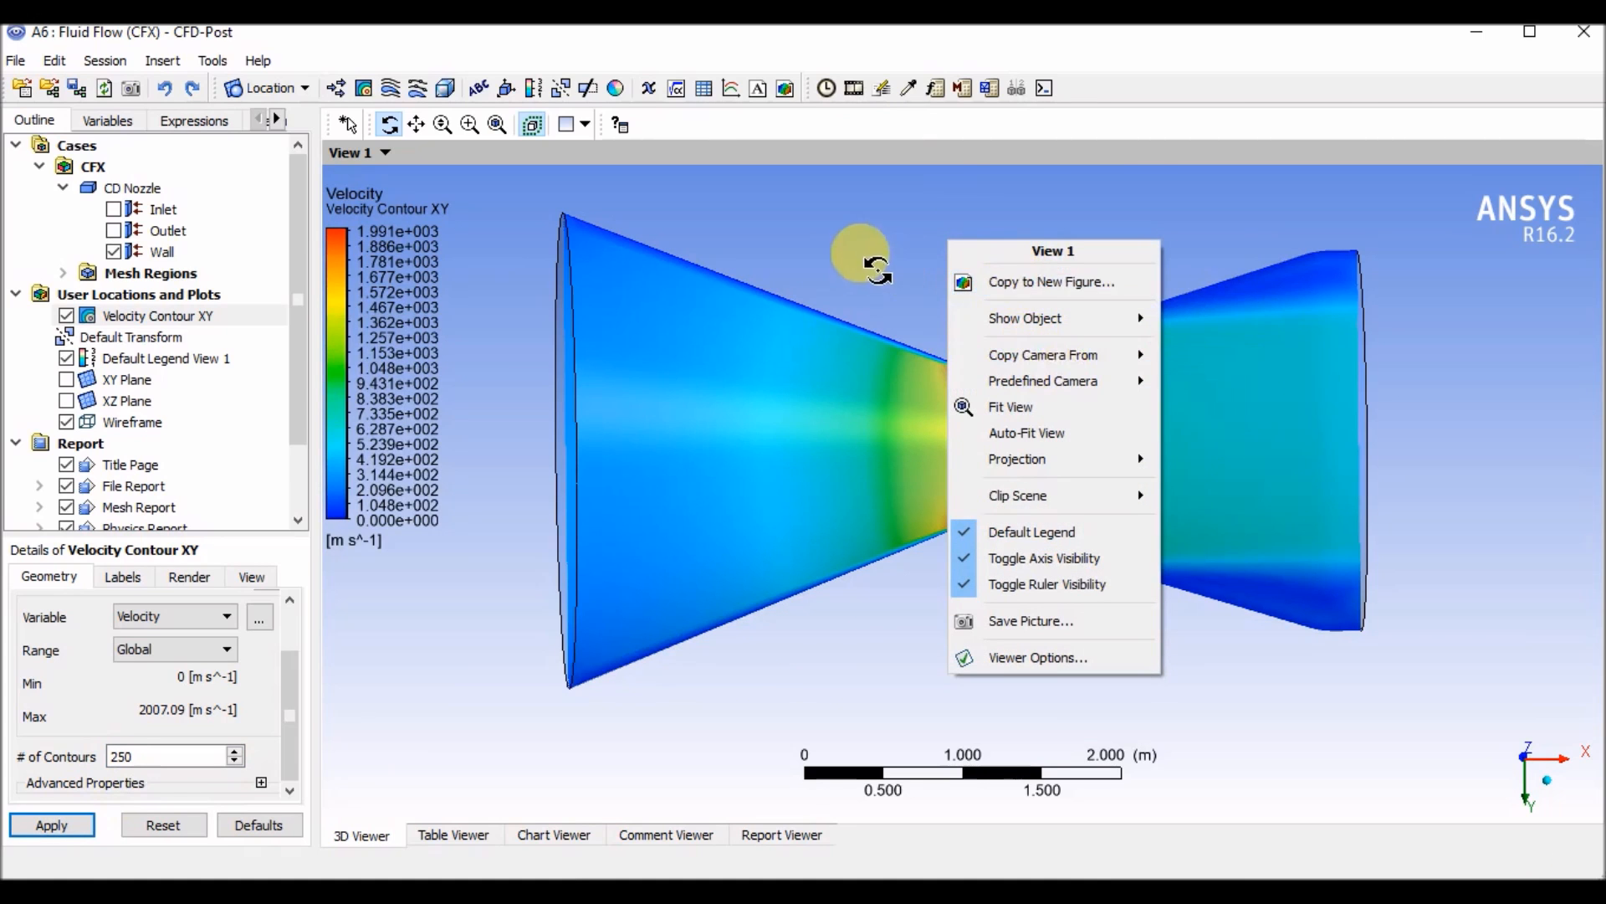
left_click(860, 252)
left_click_drag(1057, 527, 925, 452)
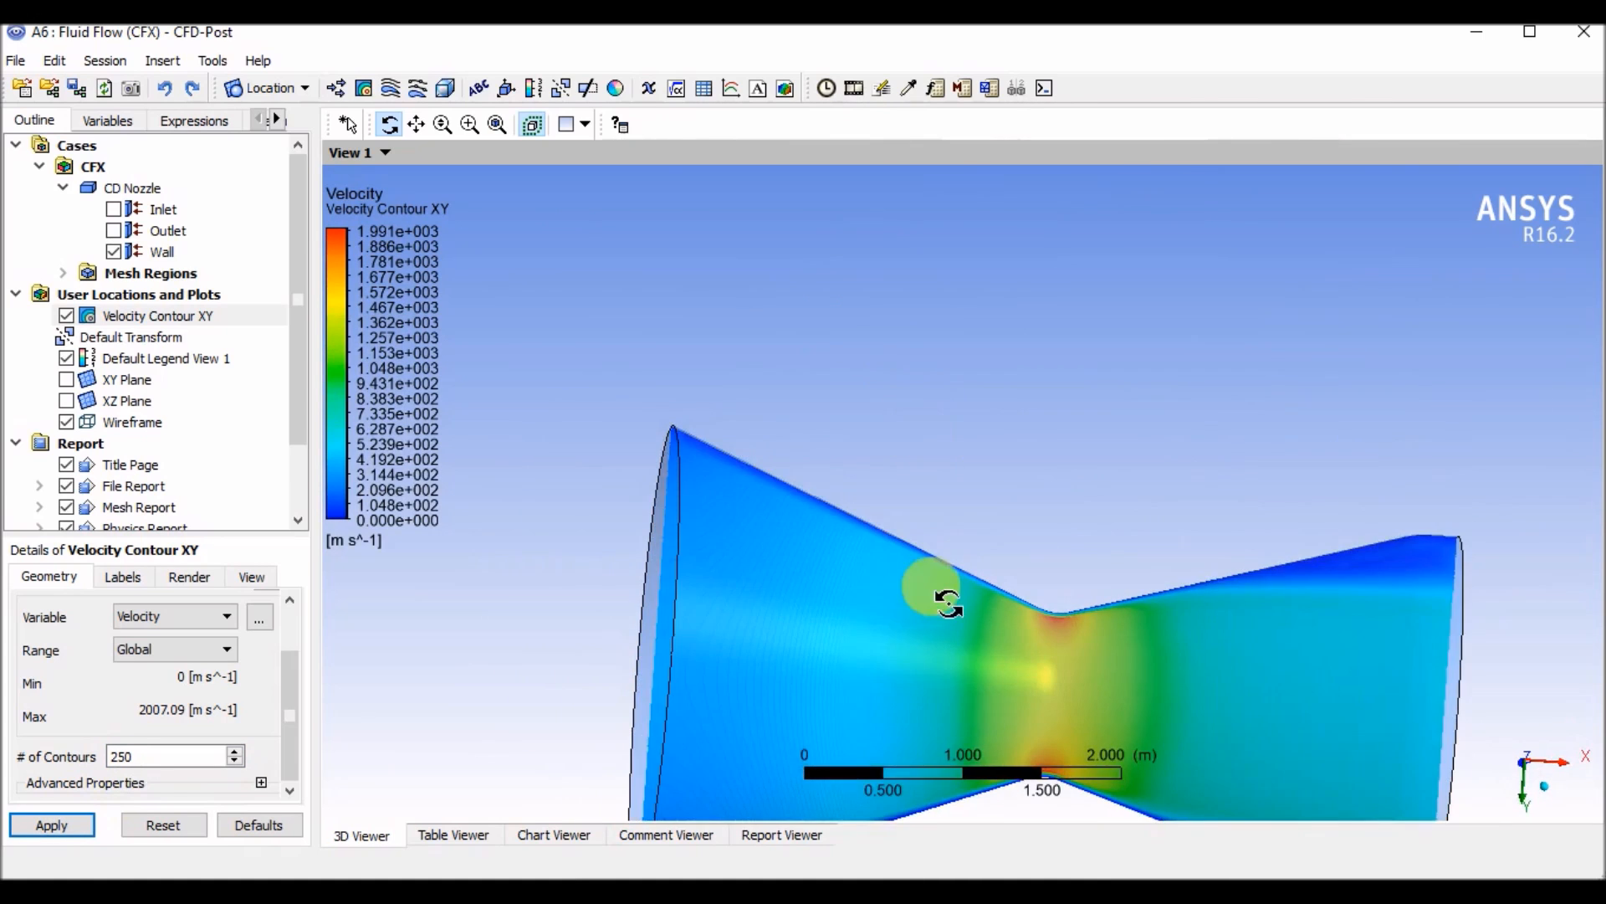
mouse_move(946, 590)
left_mouse_down()
mouse_move(896, 517)
mouse_move(753, 567)
mouse_move(940, 574)
left_mouse_up()
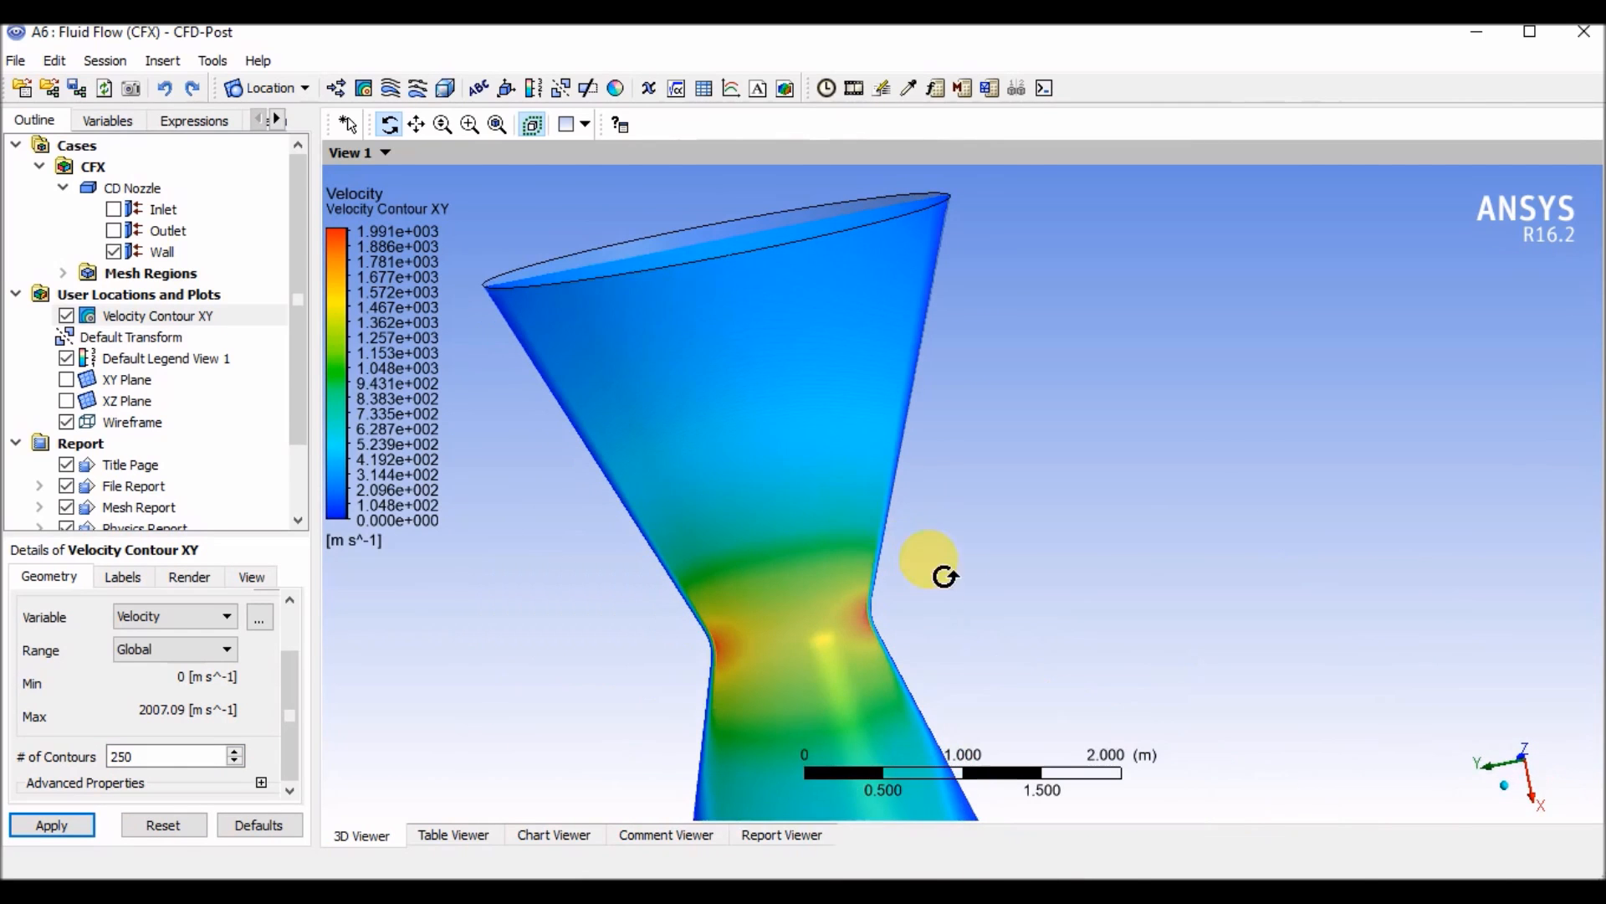
left_click(497, 124)
left_click_drag(816, 360, 717, 449)
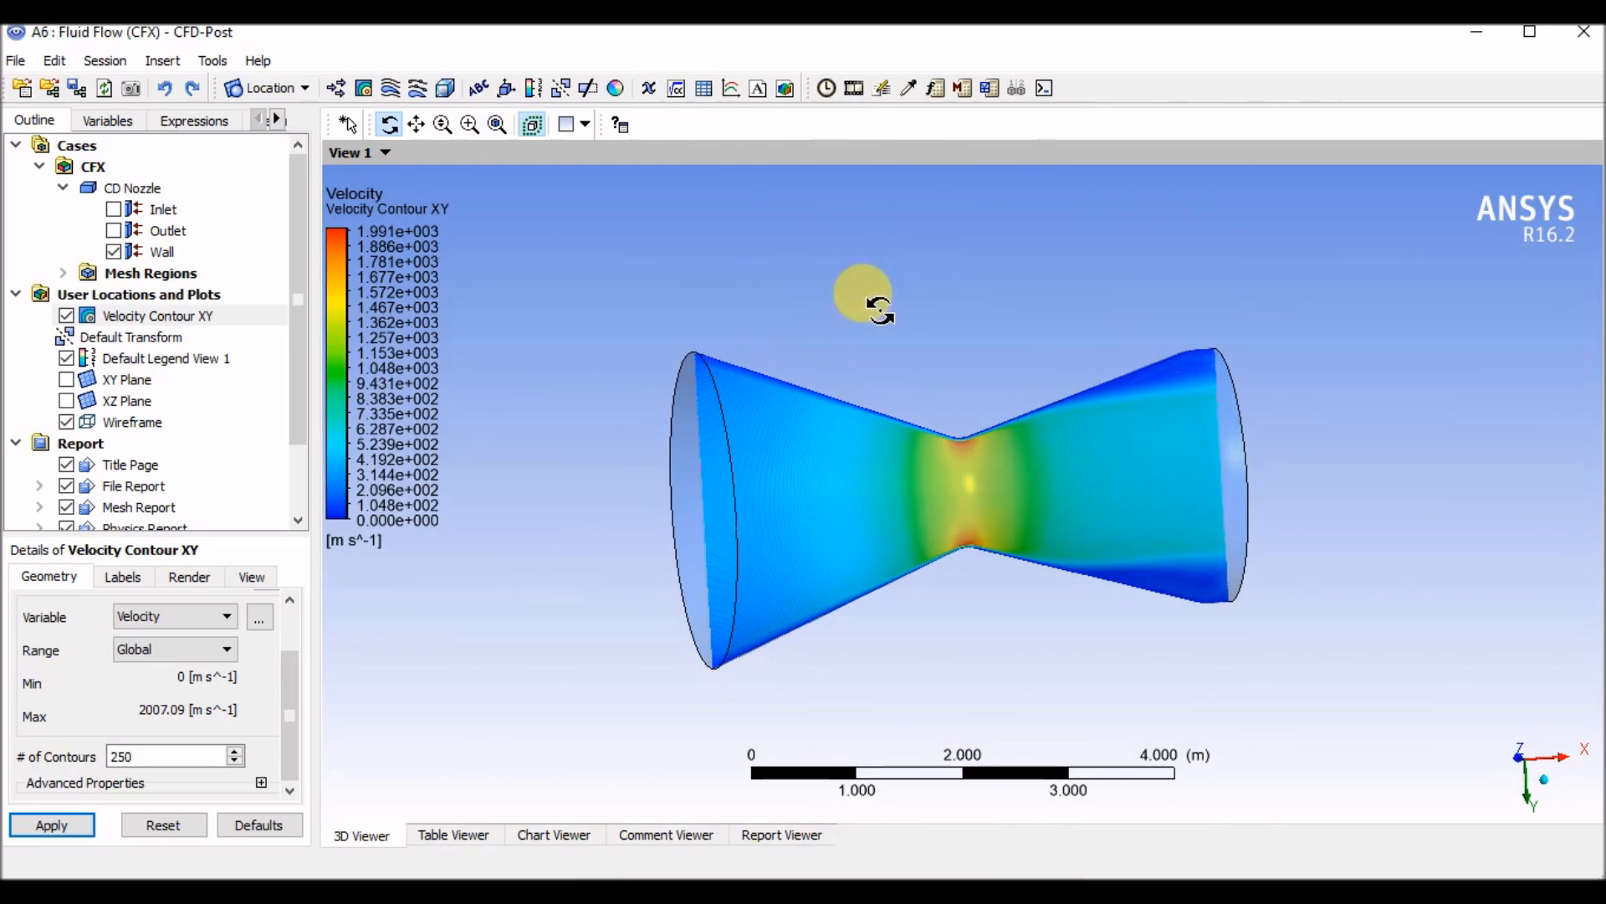
right_click(875, 294)
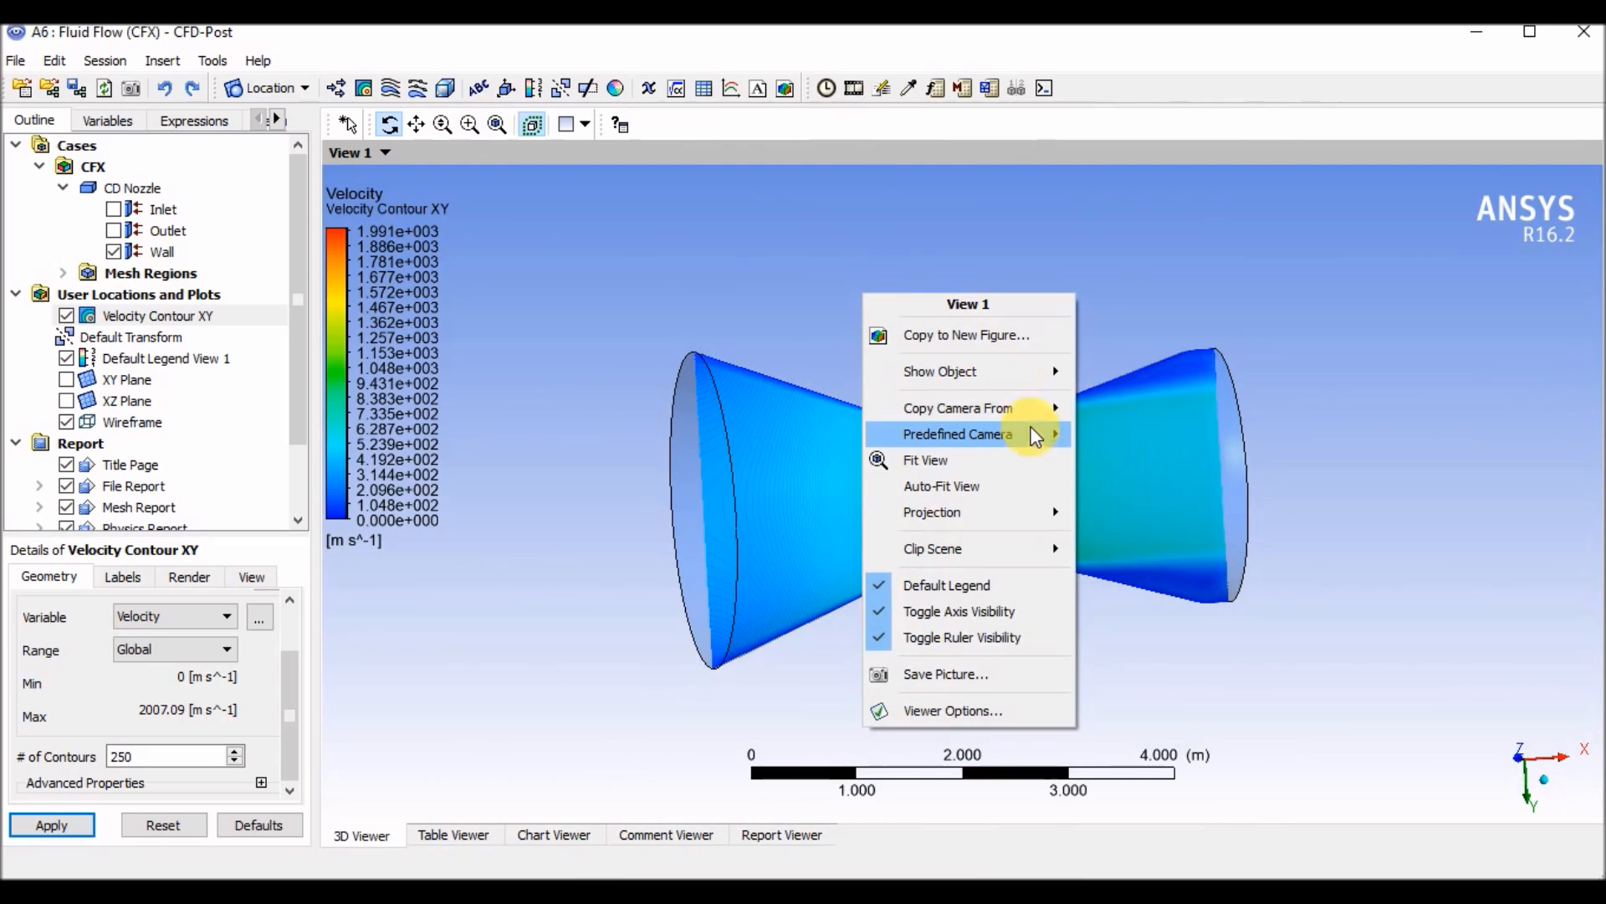
mouse_move(1038, 437)
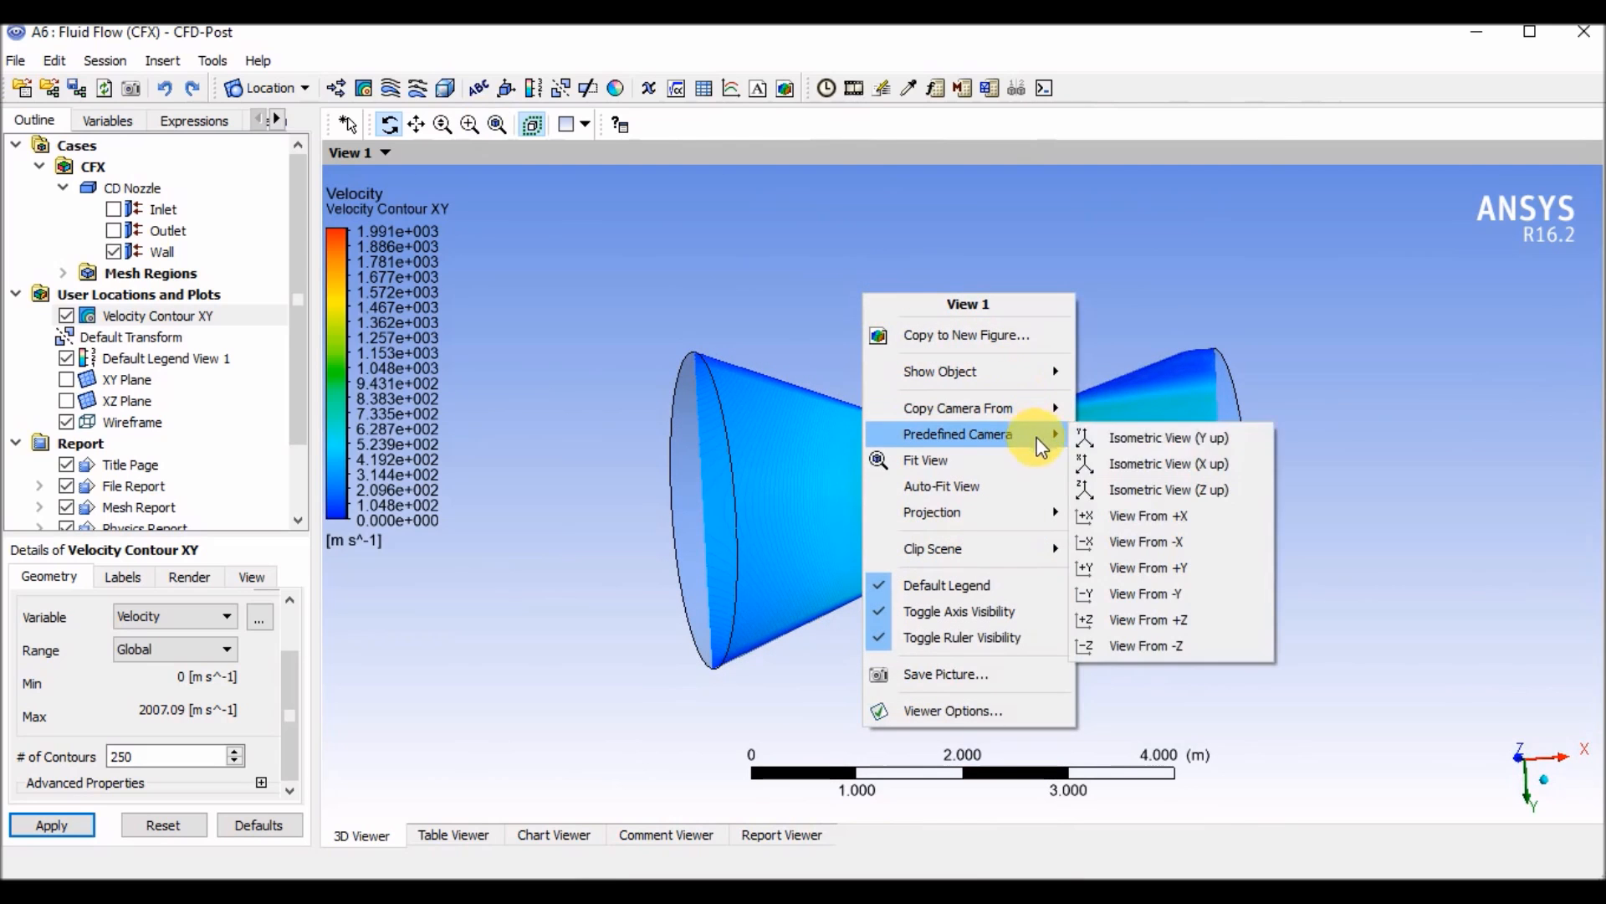
left_click(1191, 627)
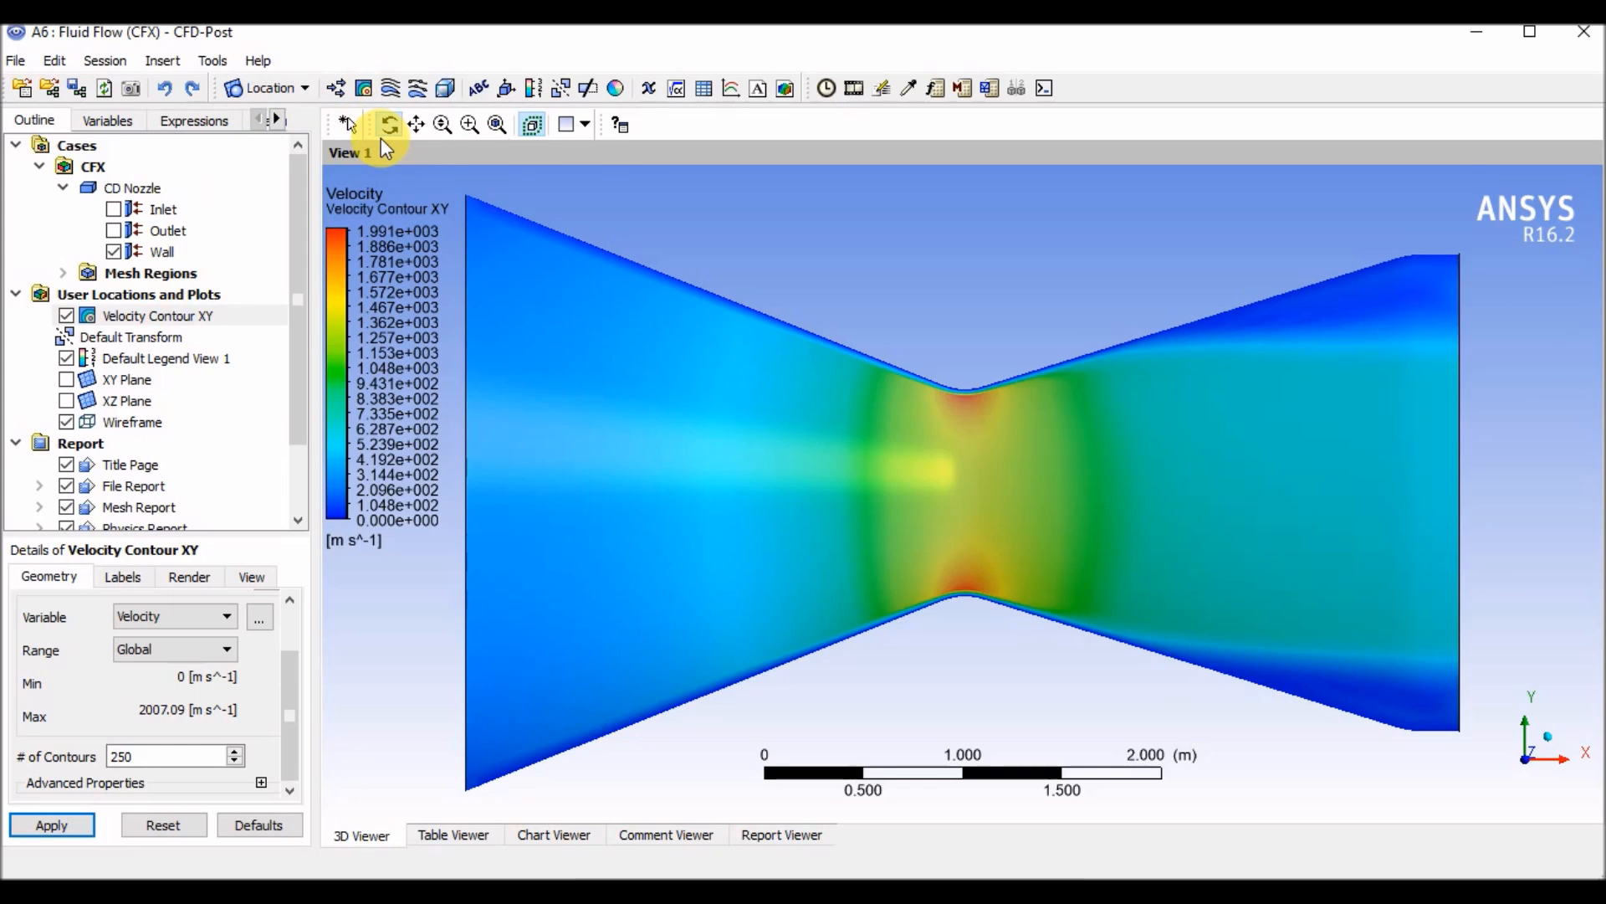
Duplicate Velocity Contour XY under the name Pressure Contour XY
right_click(177, 316)
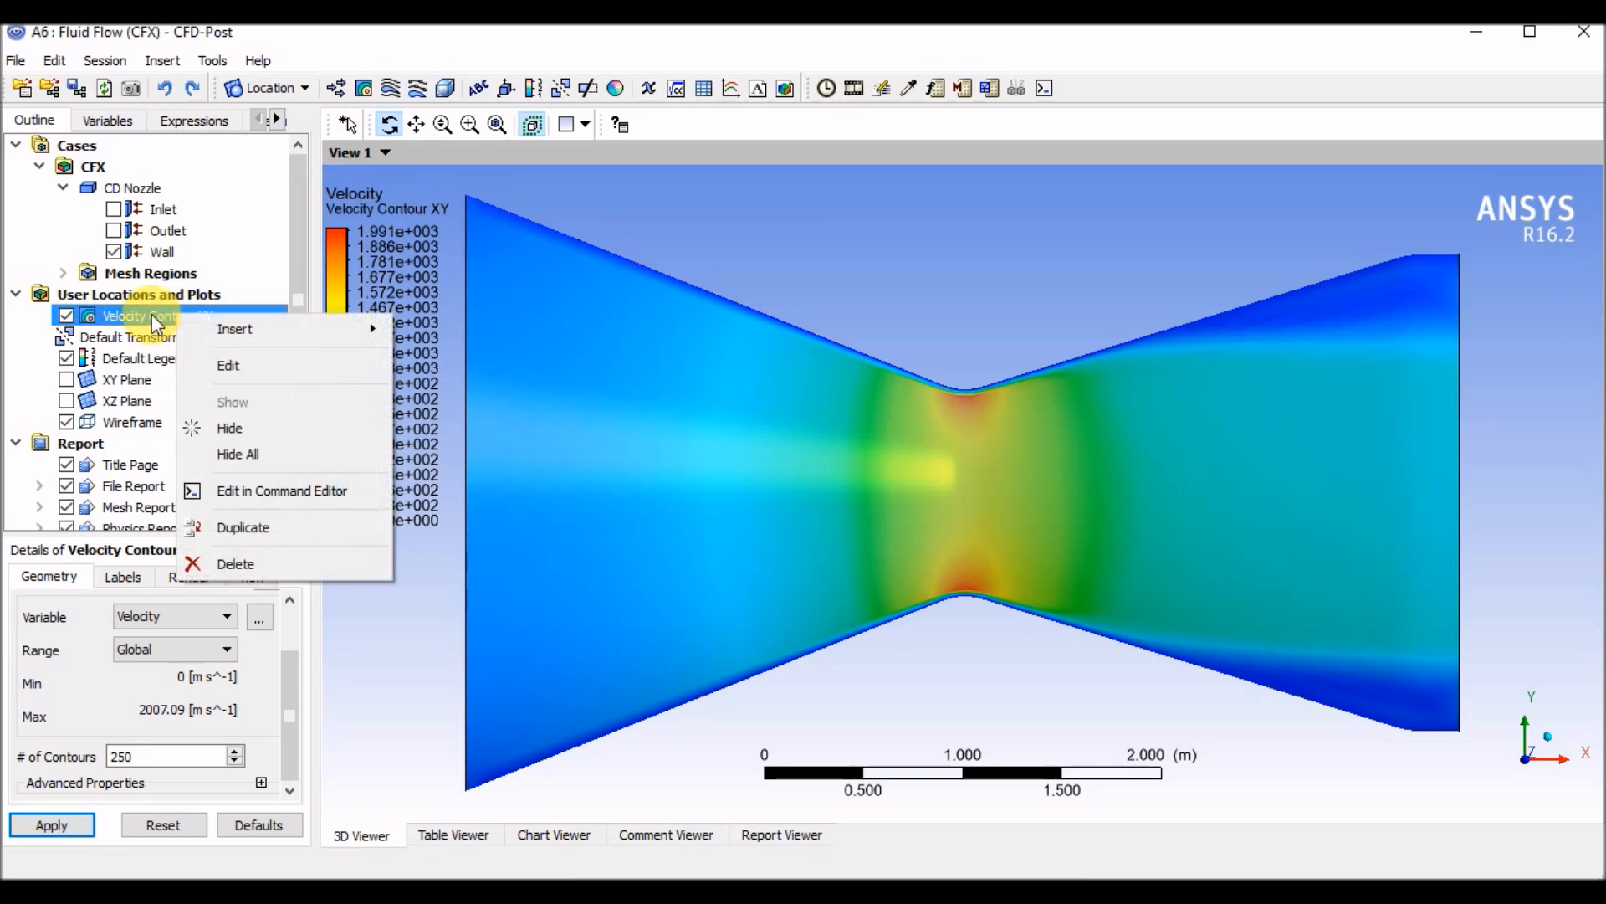
left_click(152, 314)
right_click(152, 314)
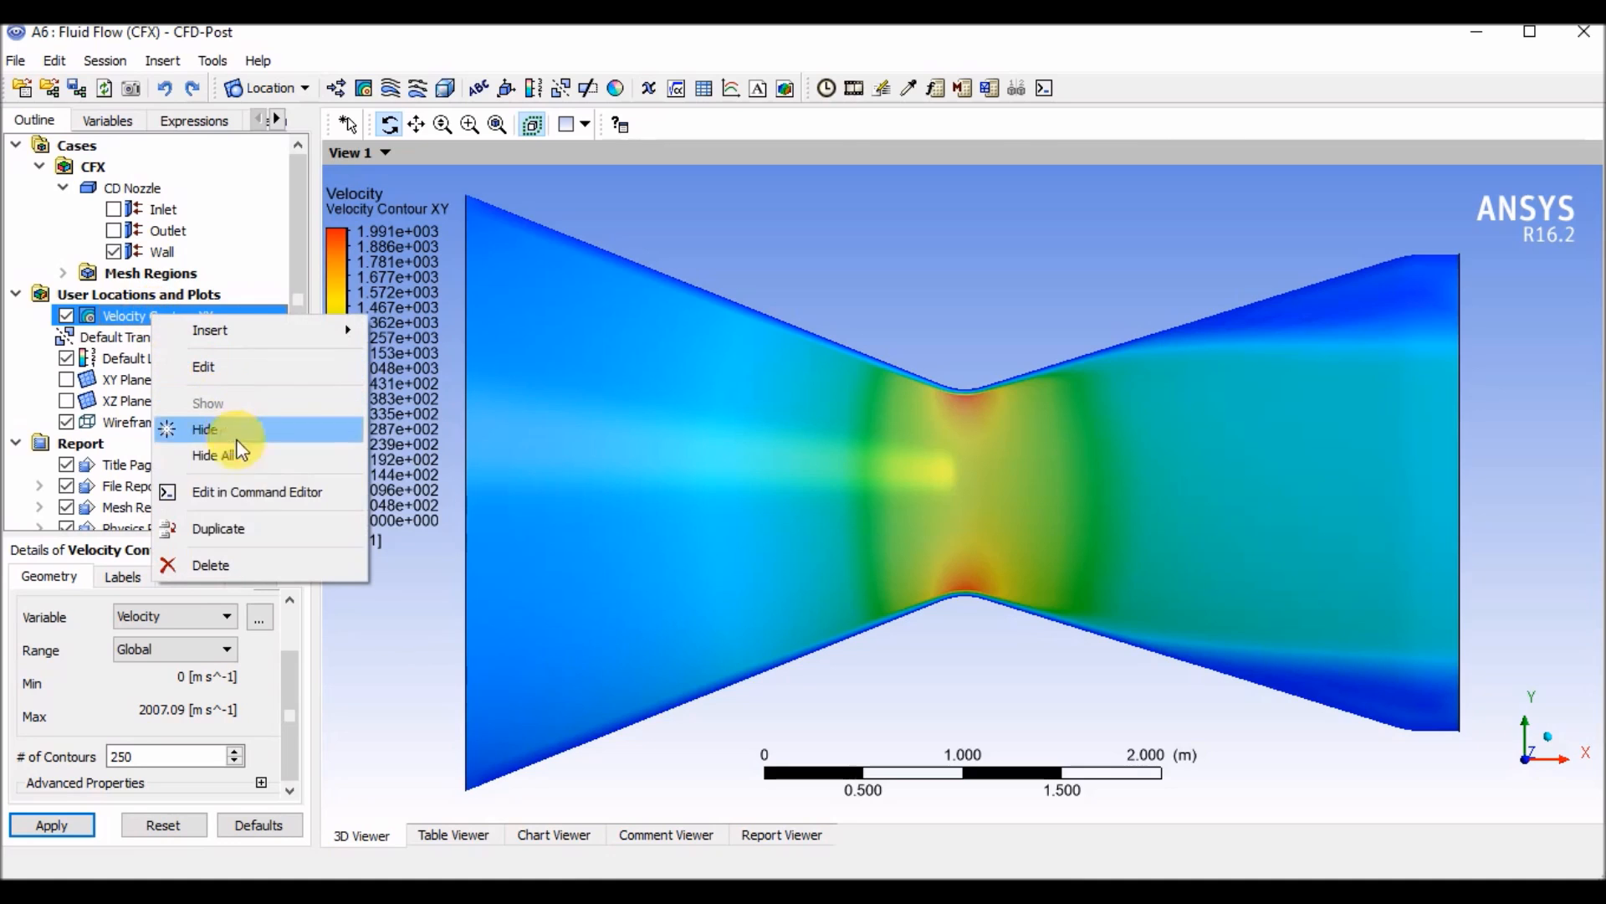
left_click(219, 528)
left_click(350, 580)
left_click_drag(350, 580, 319, 582)
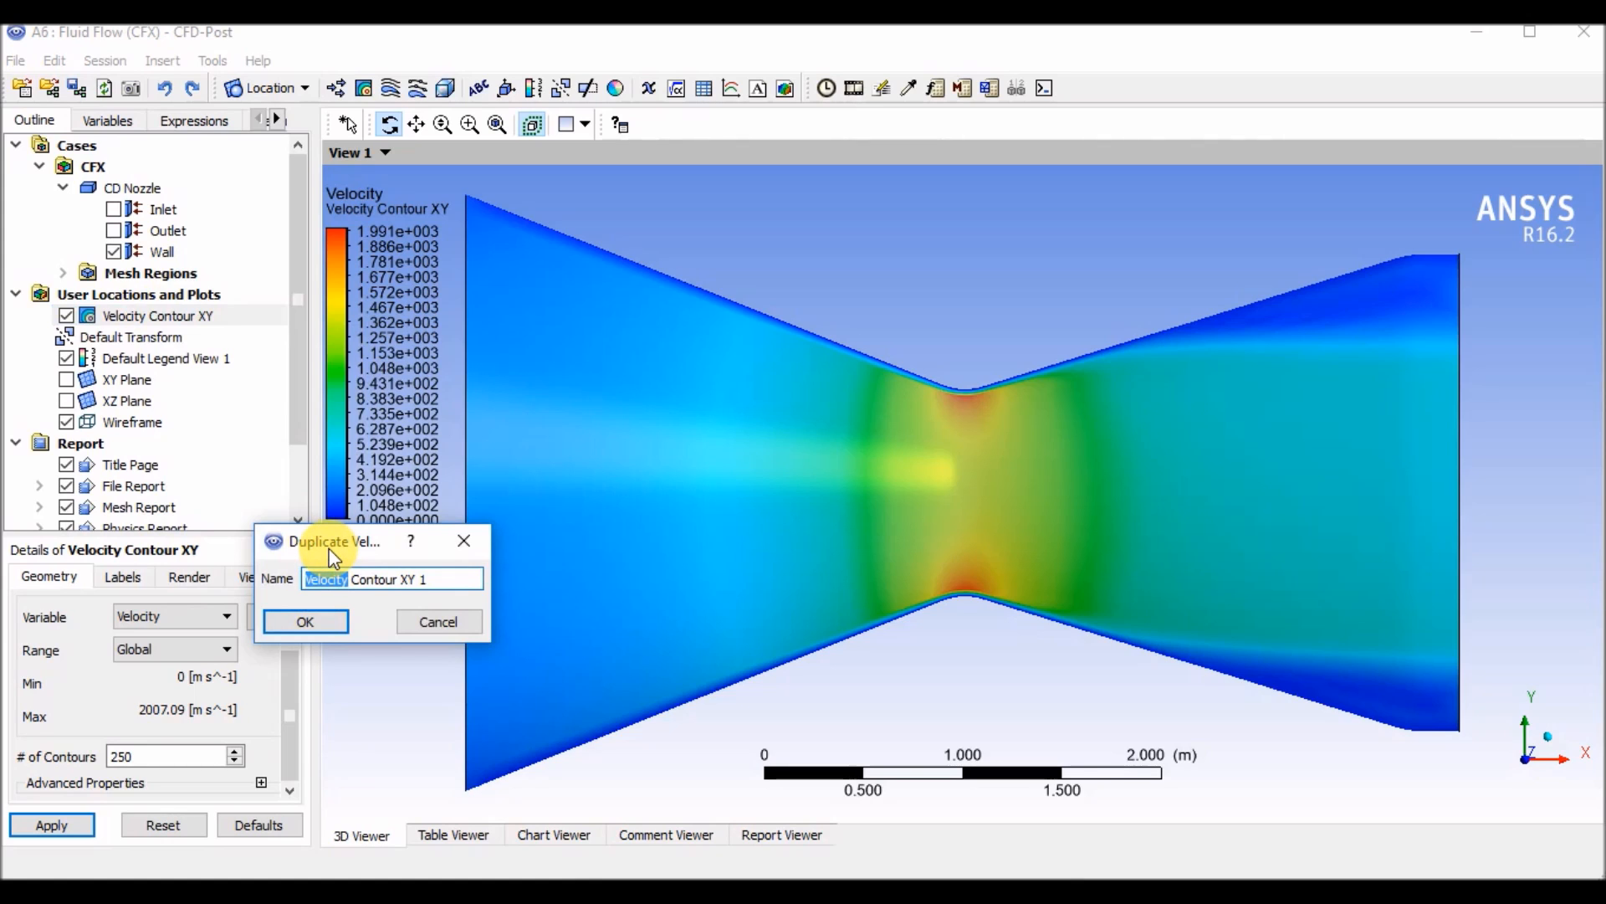
type("Pressure")
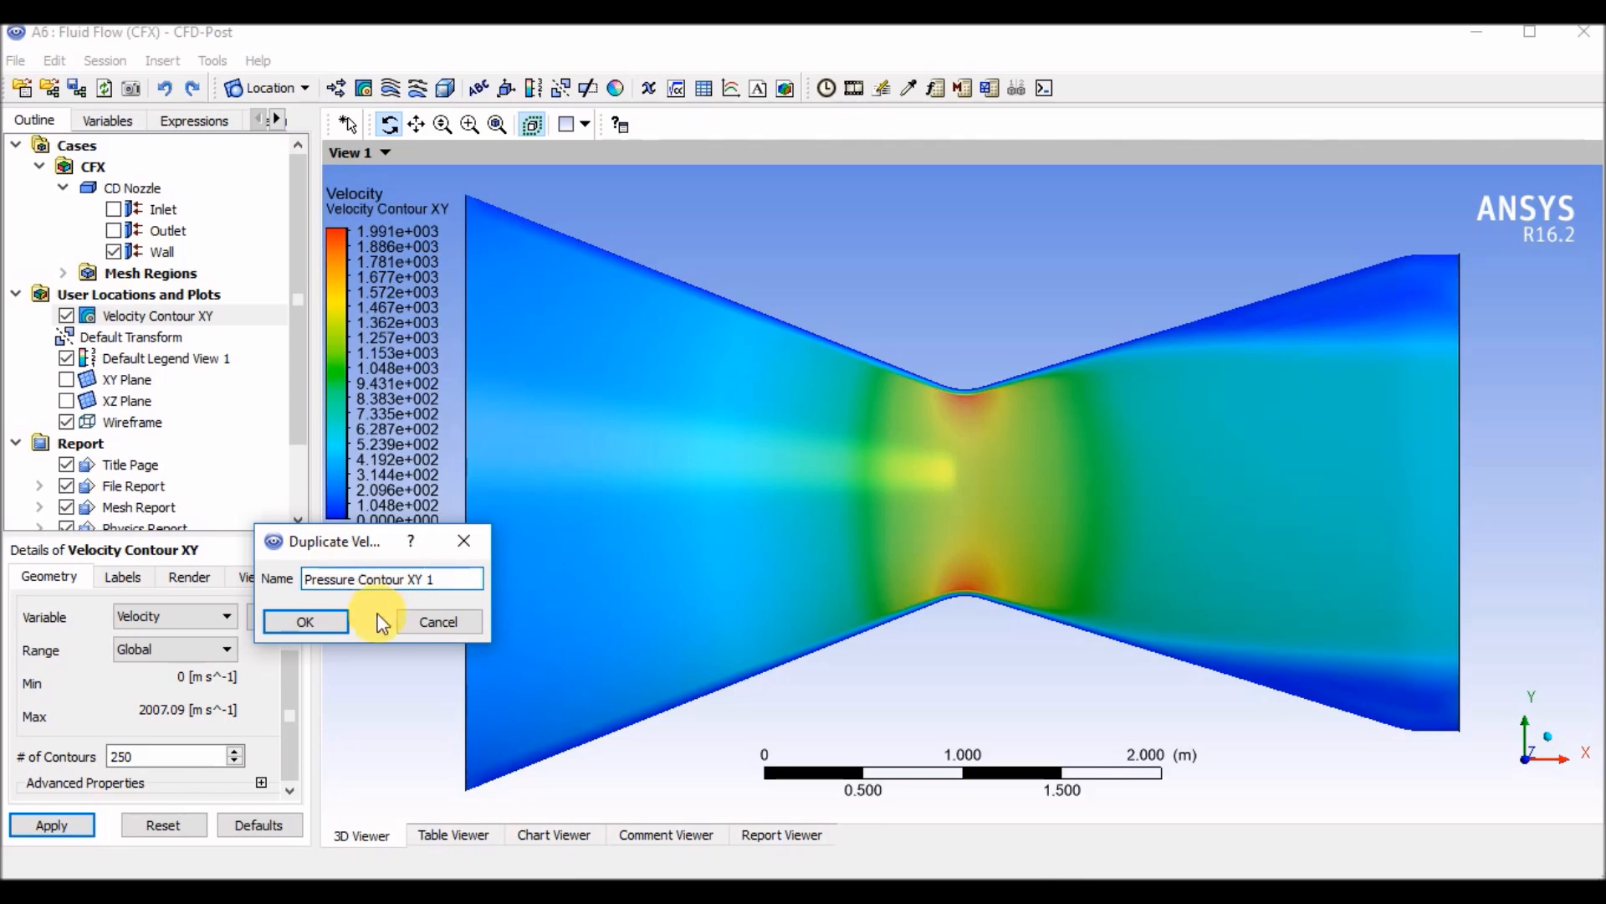
left_click(305, 629)
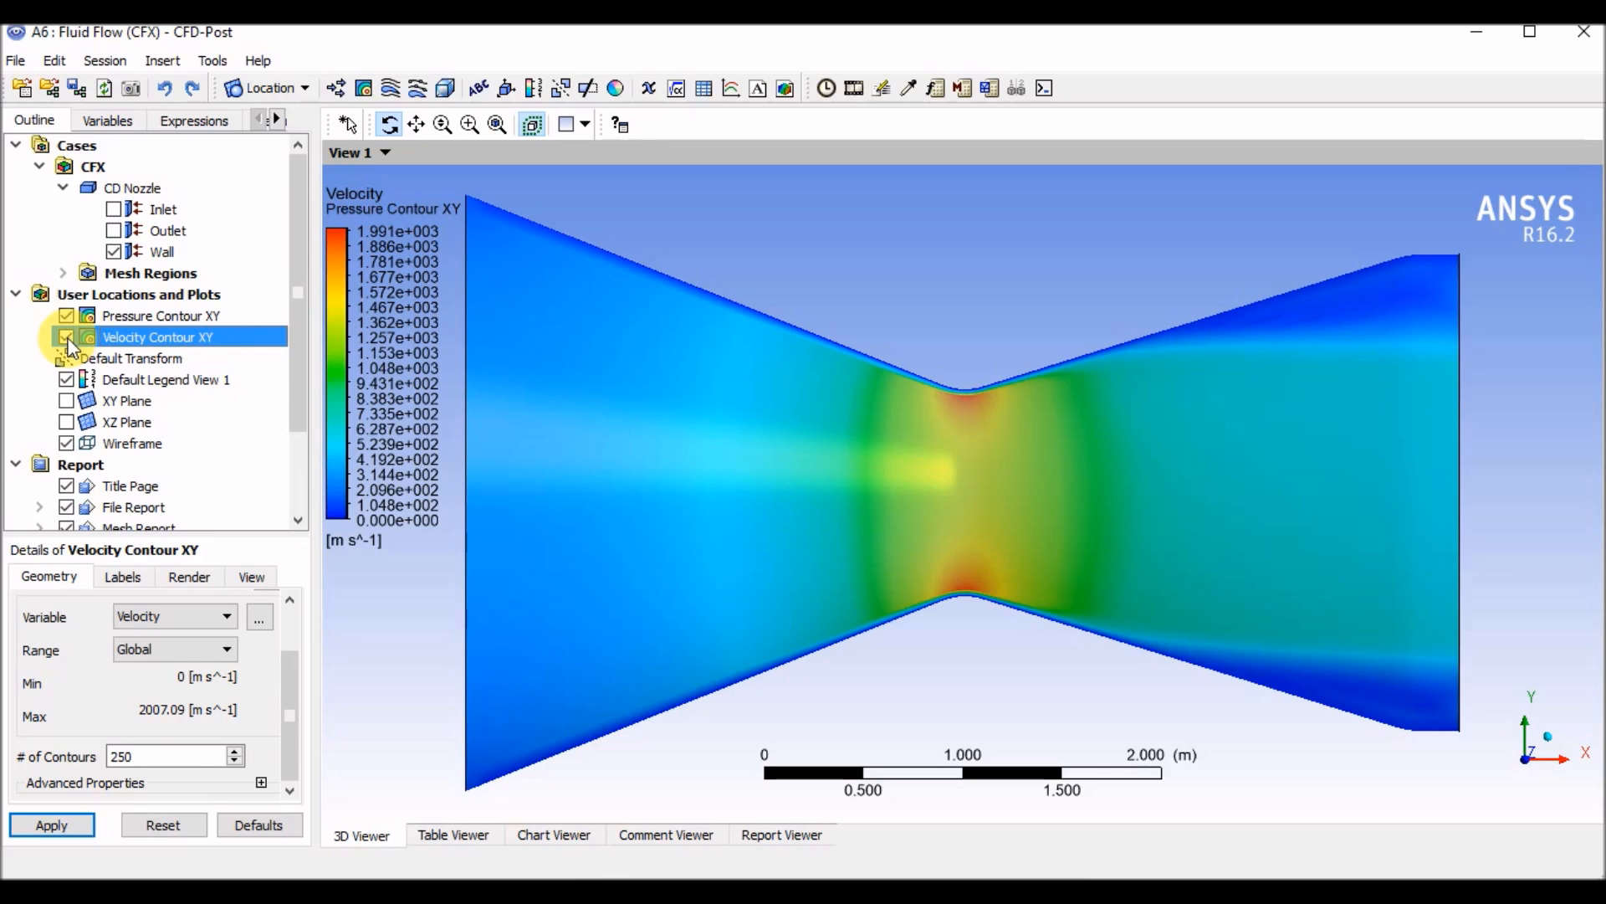
Hide Velocity Contour XY and change the variable of Pressure Contour XY to Pressure
left_click(123, 316)
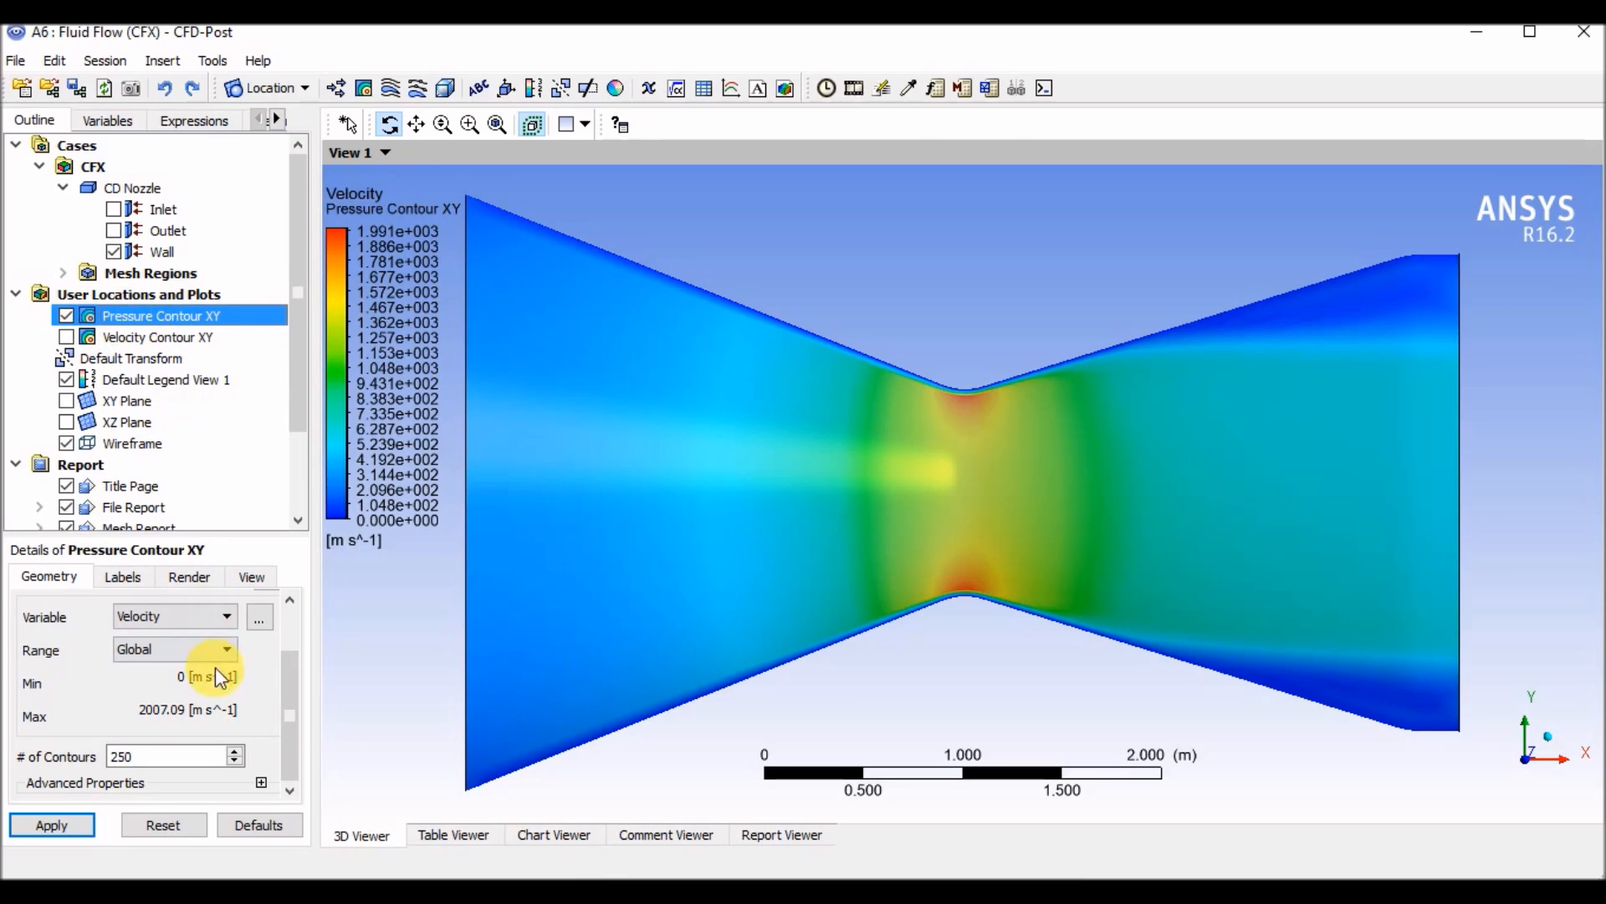
left_click(226, 619)
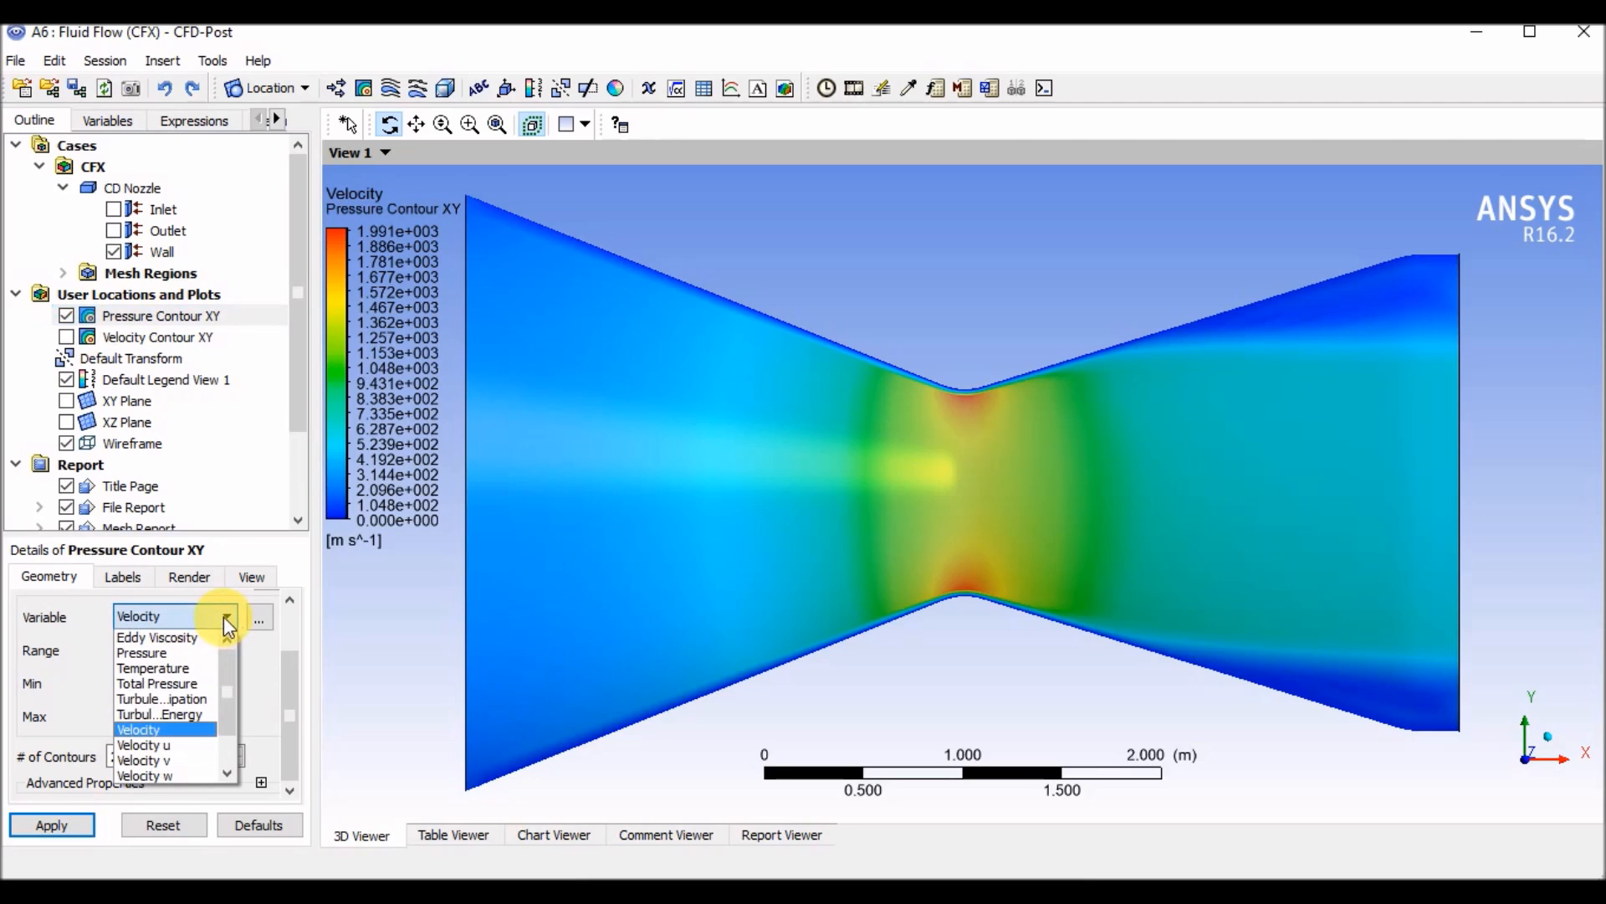
left_click(201, 653)
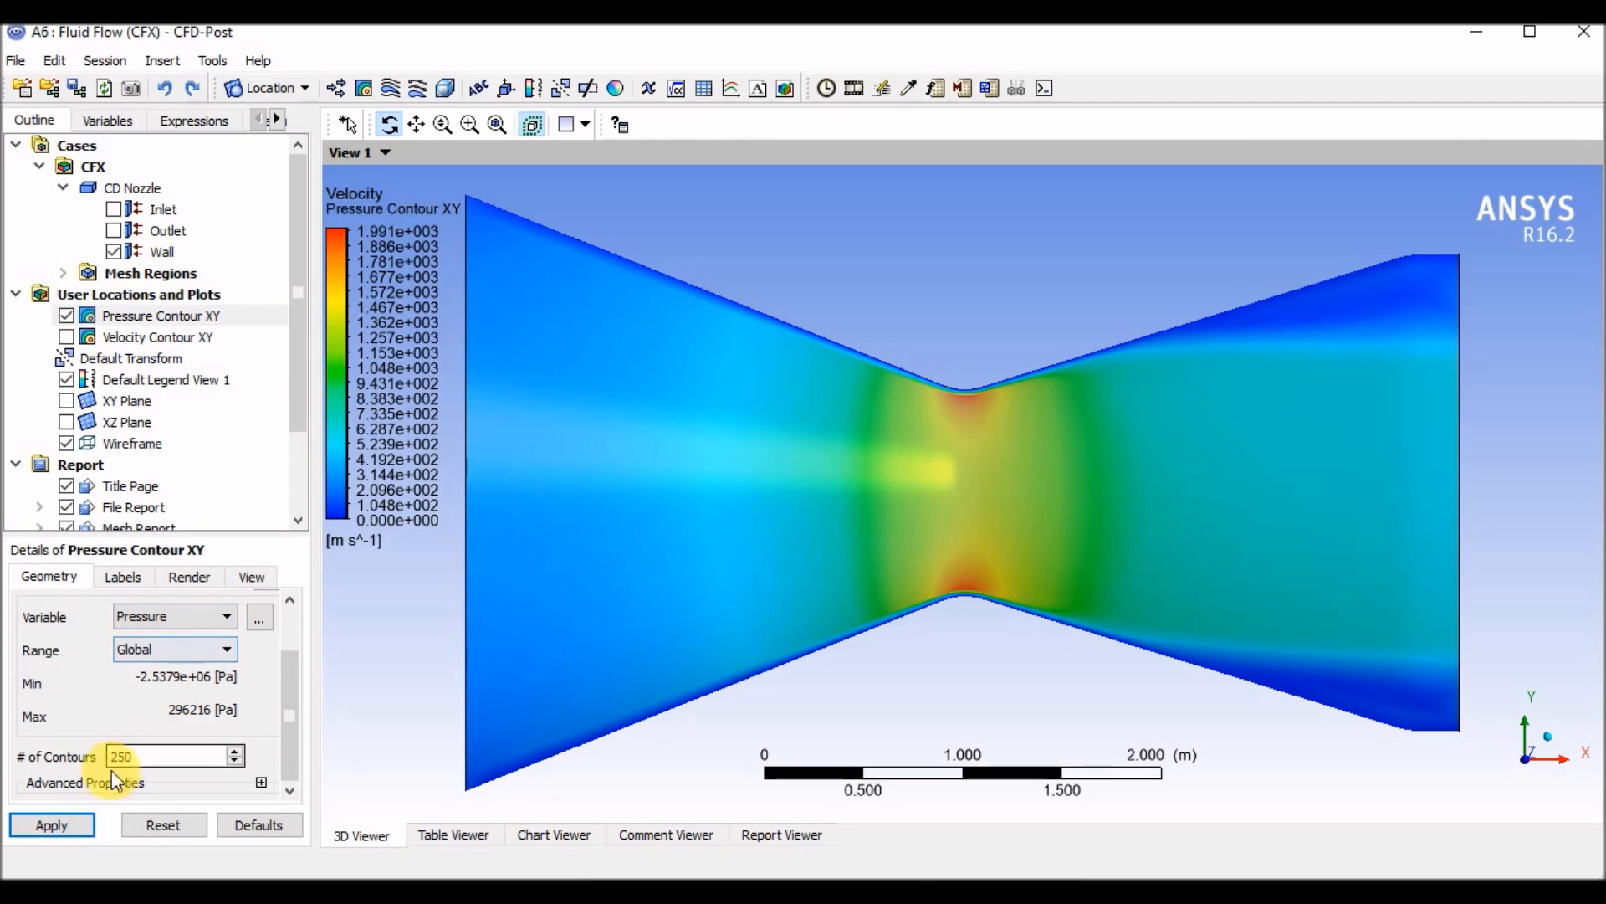
left_click(88, 828)
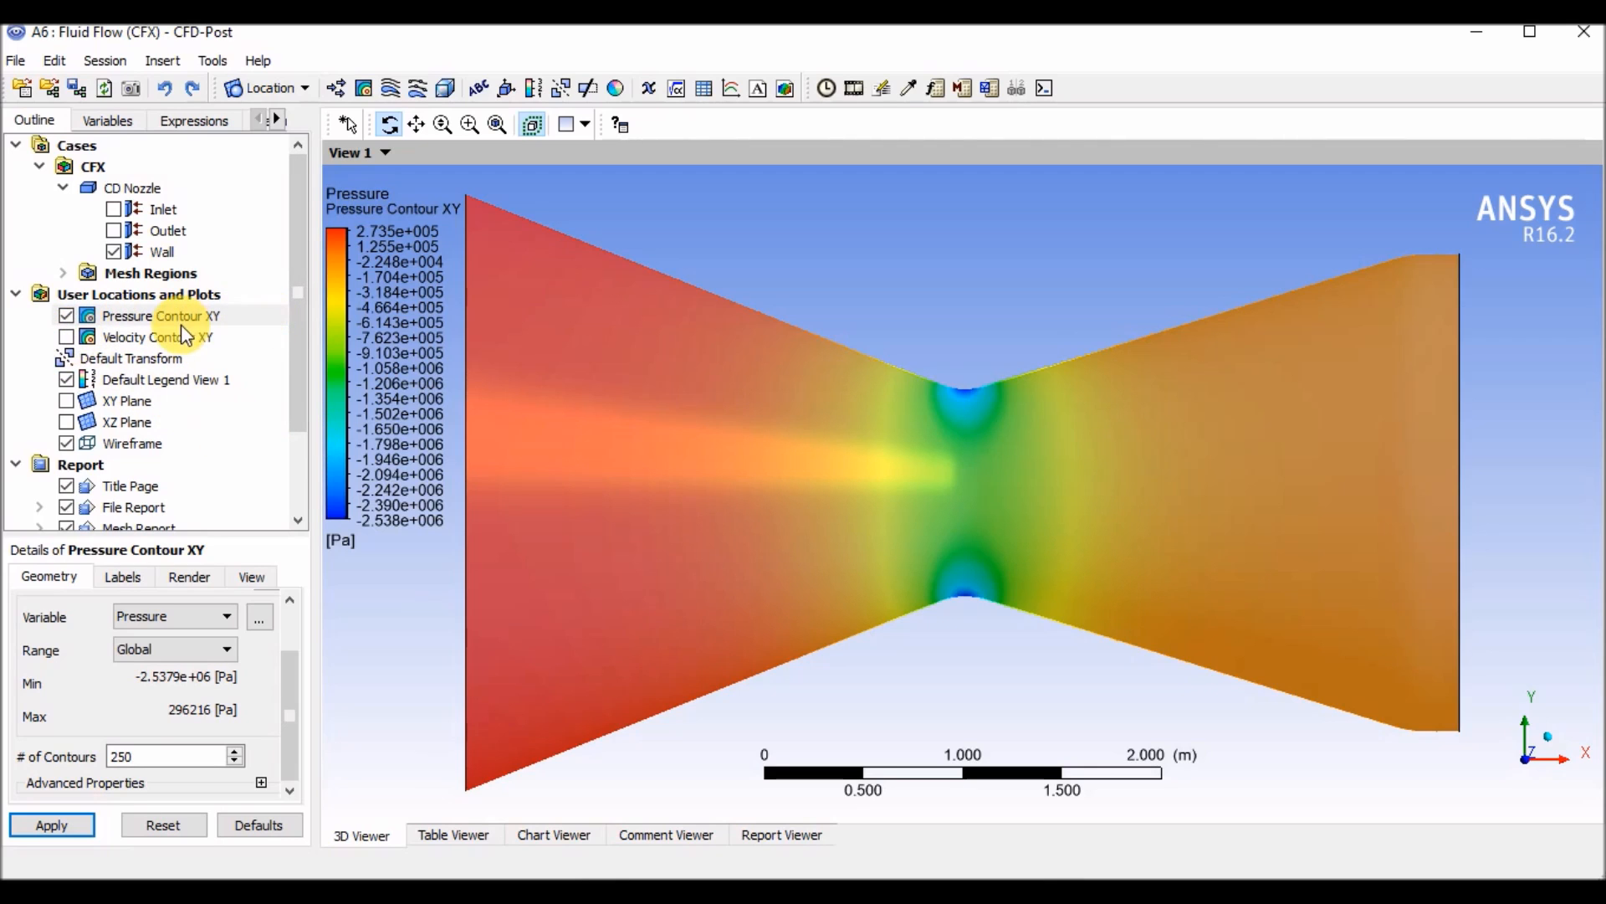
Duplicate Pressure Contour XY under the name Pressure Contour XZ
left_click_drag(405, 423, 579, 478)
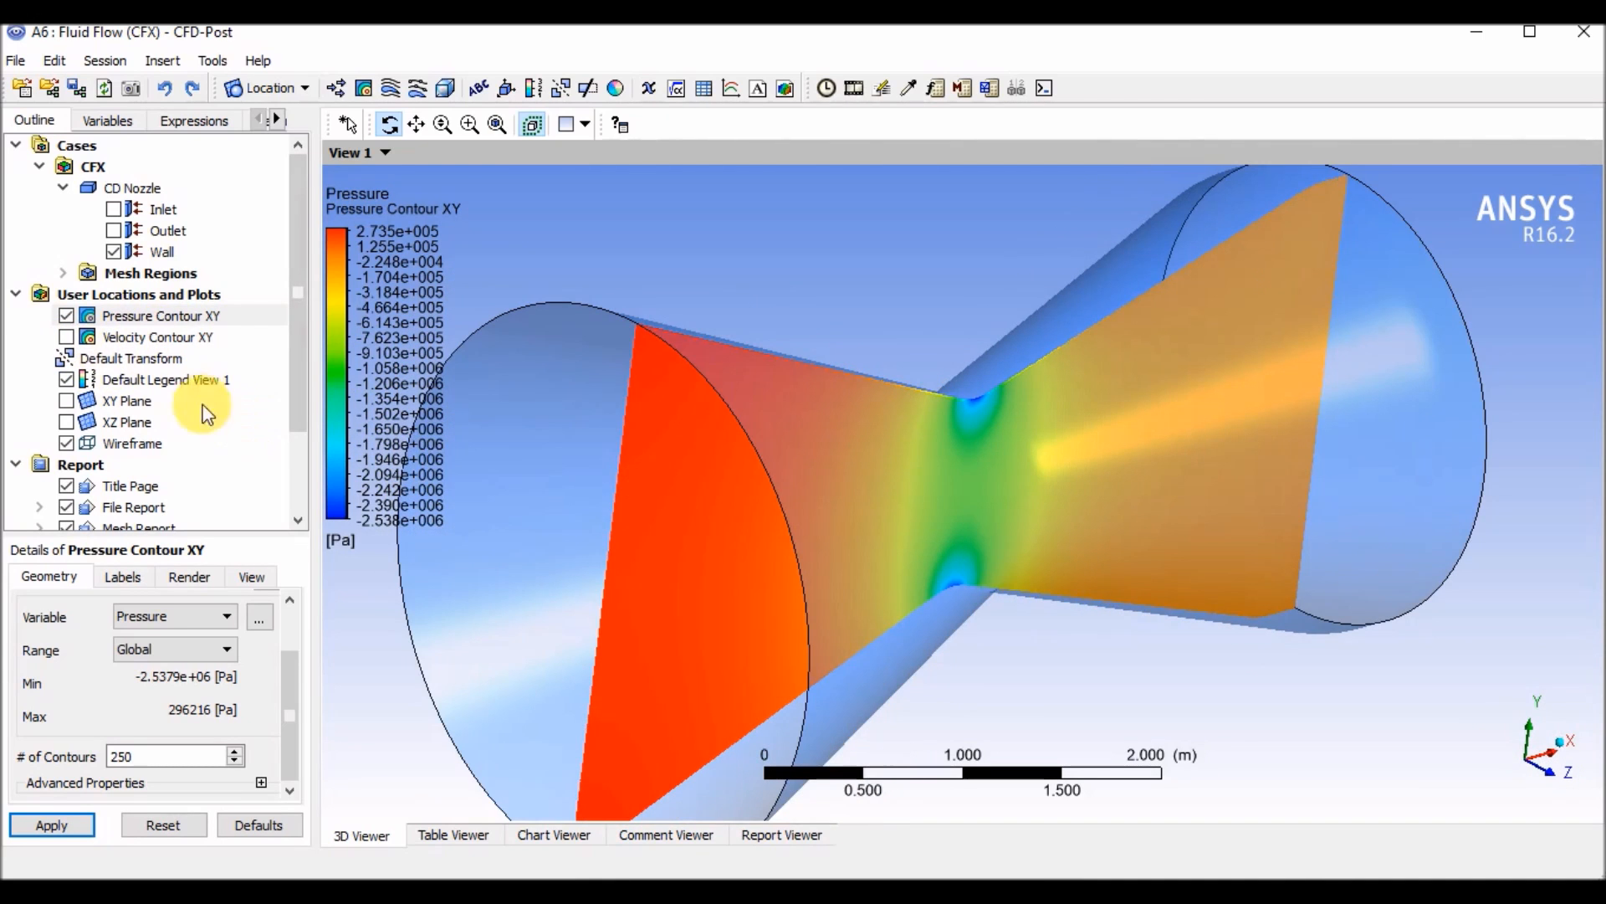
right_click(177, 316)
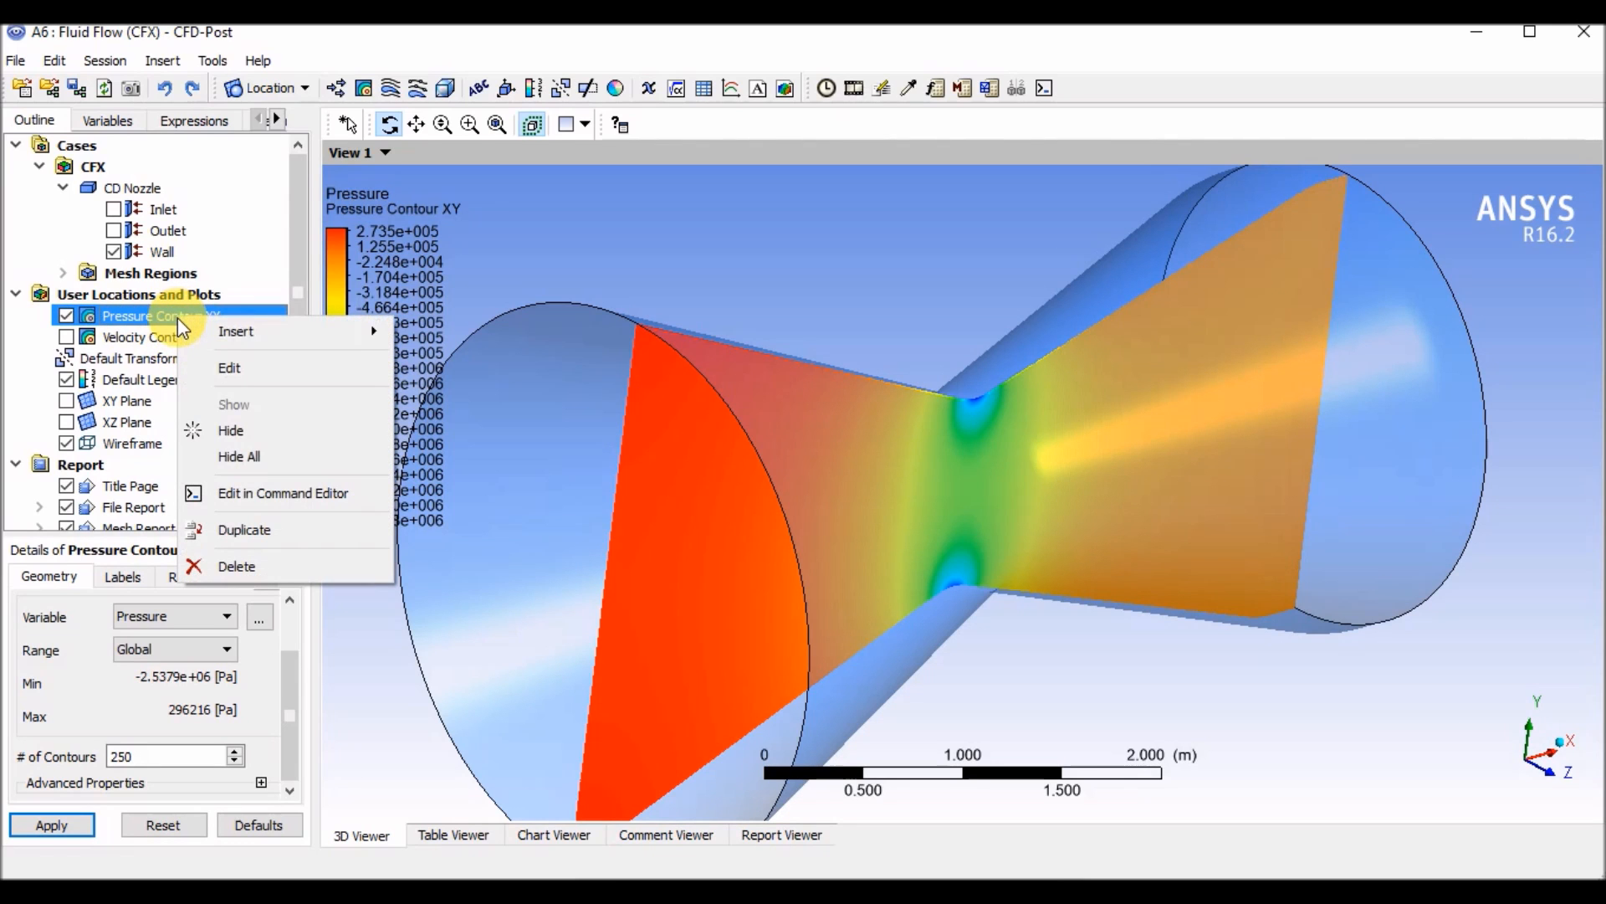
left_click(251, 530)
left_click(415, 583)
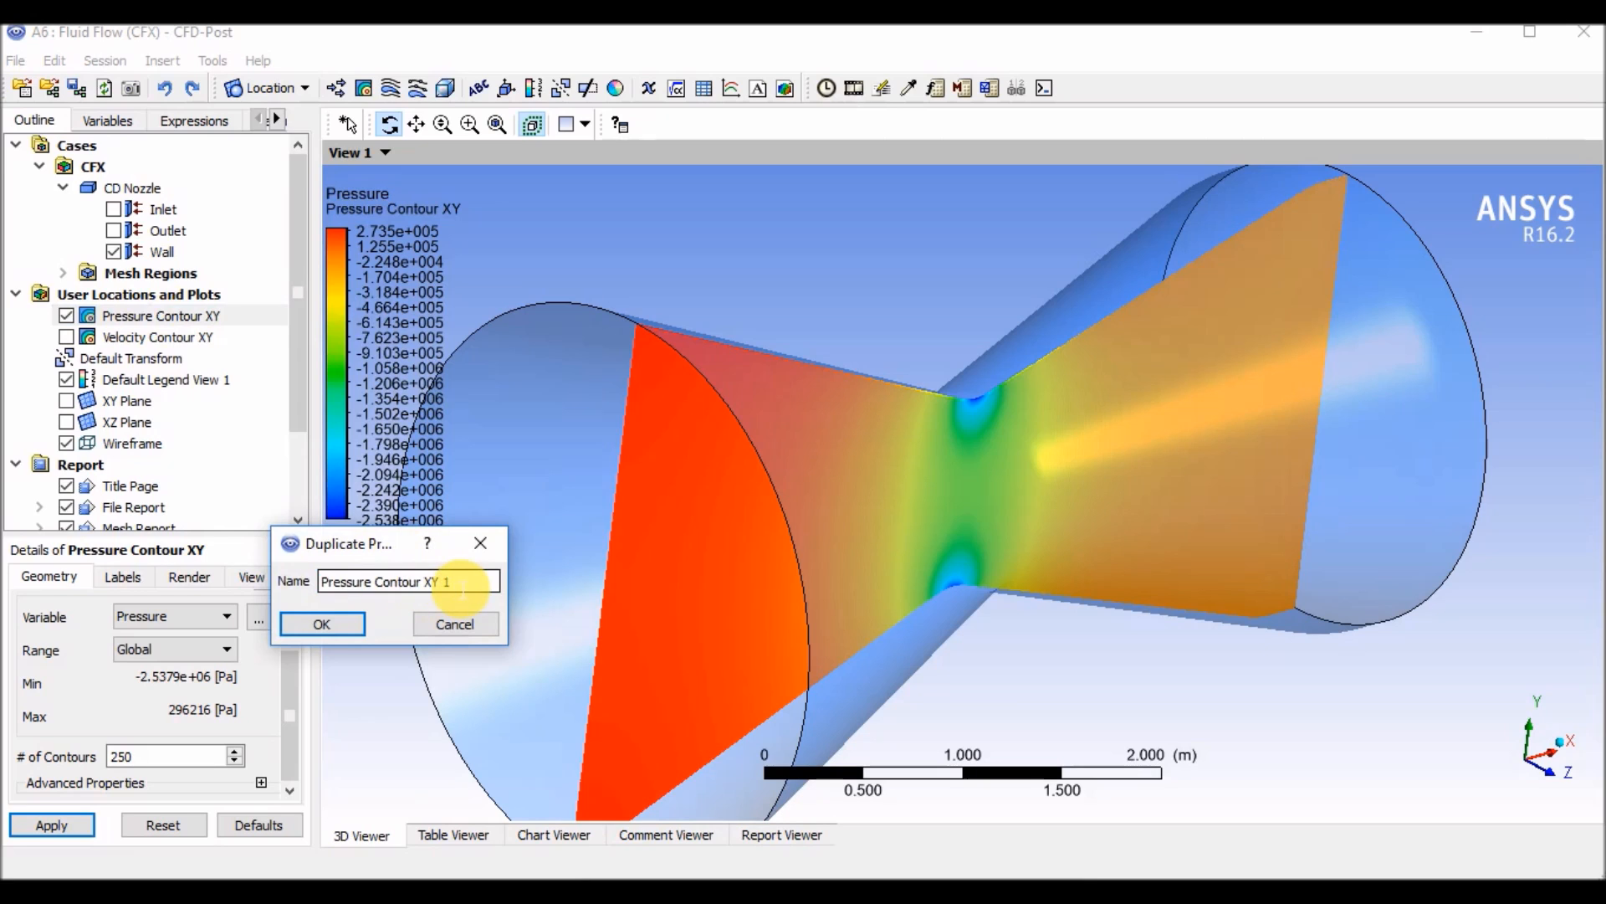
type("Z")
left_click(325, 624)
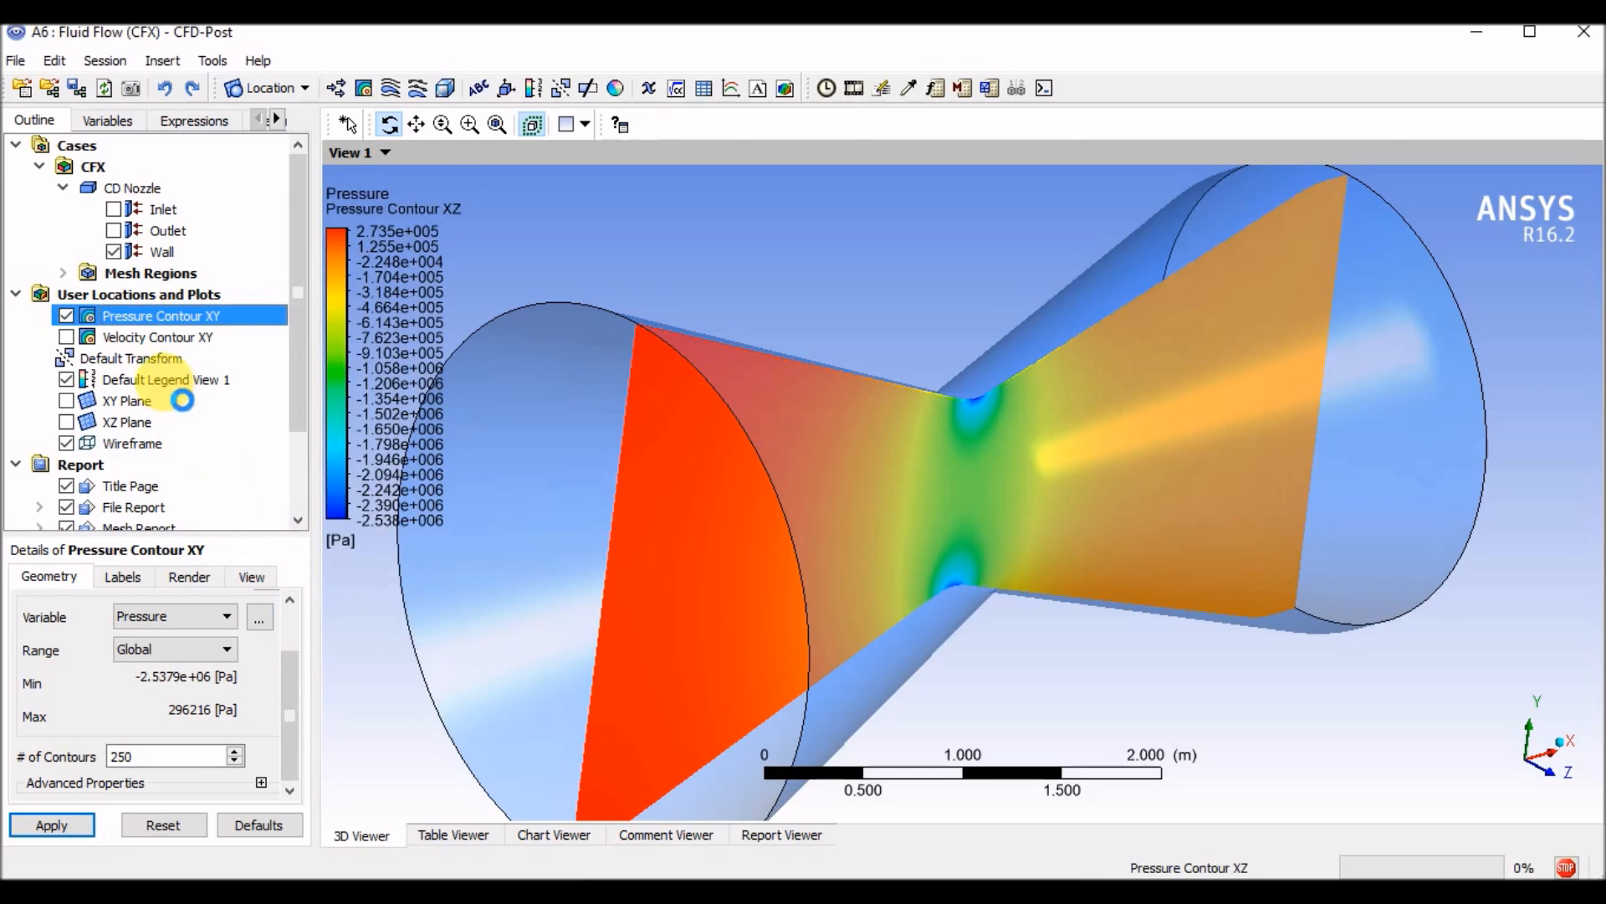
Hide Pressure Contour XY and move Pressure Contour XZ to the XZ Plane location
left_click(67, 315)
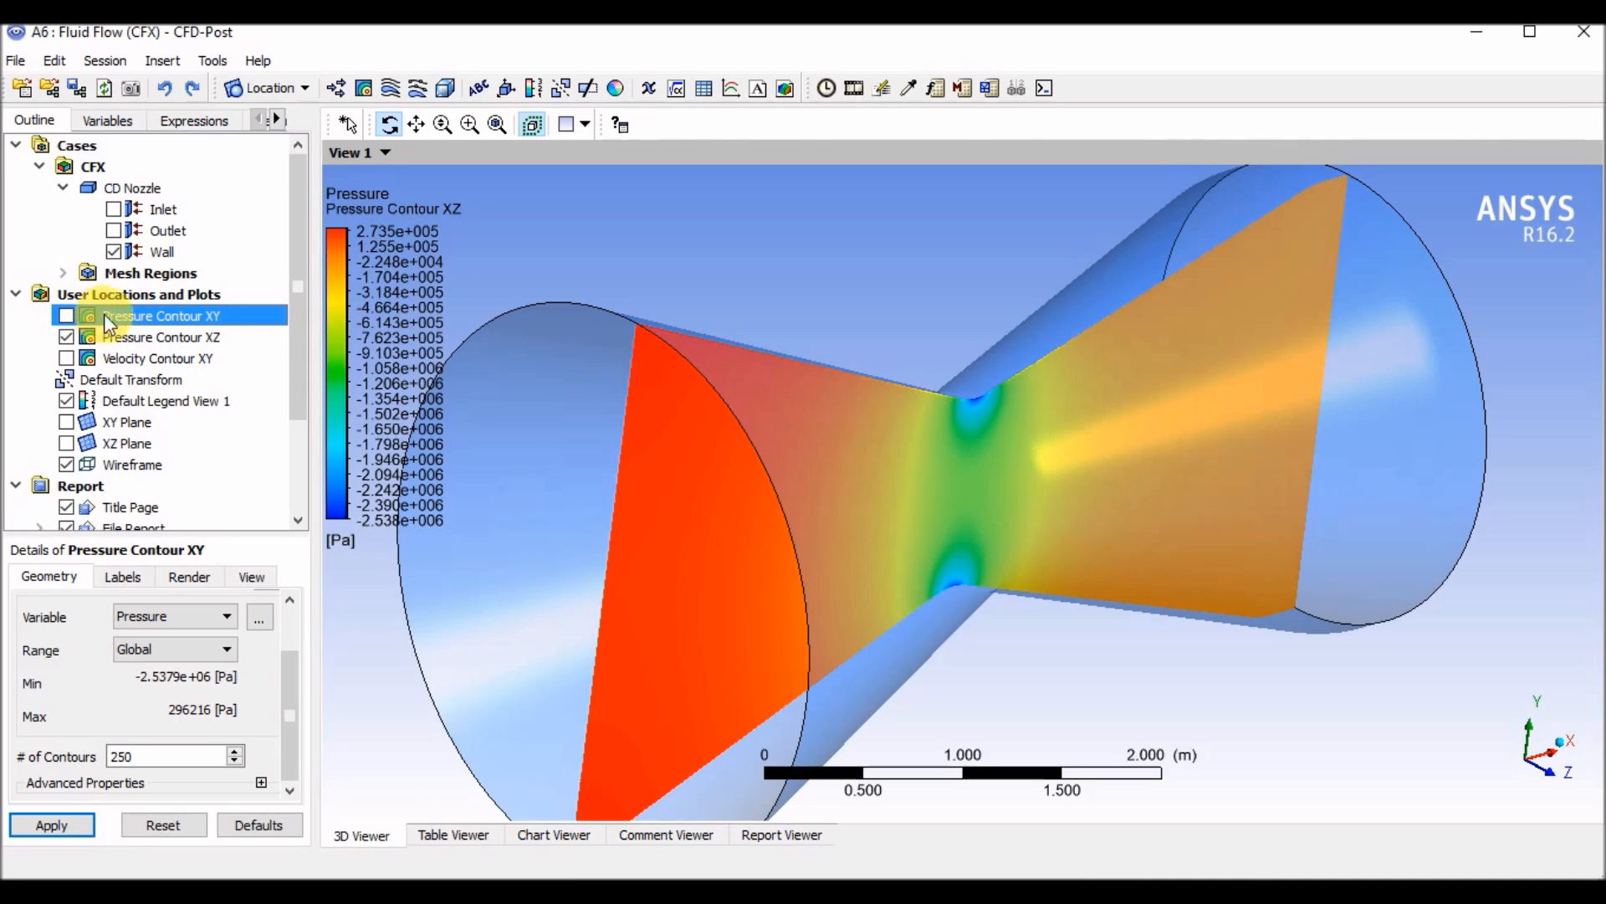
left_click(153, 337)
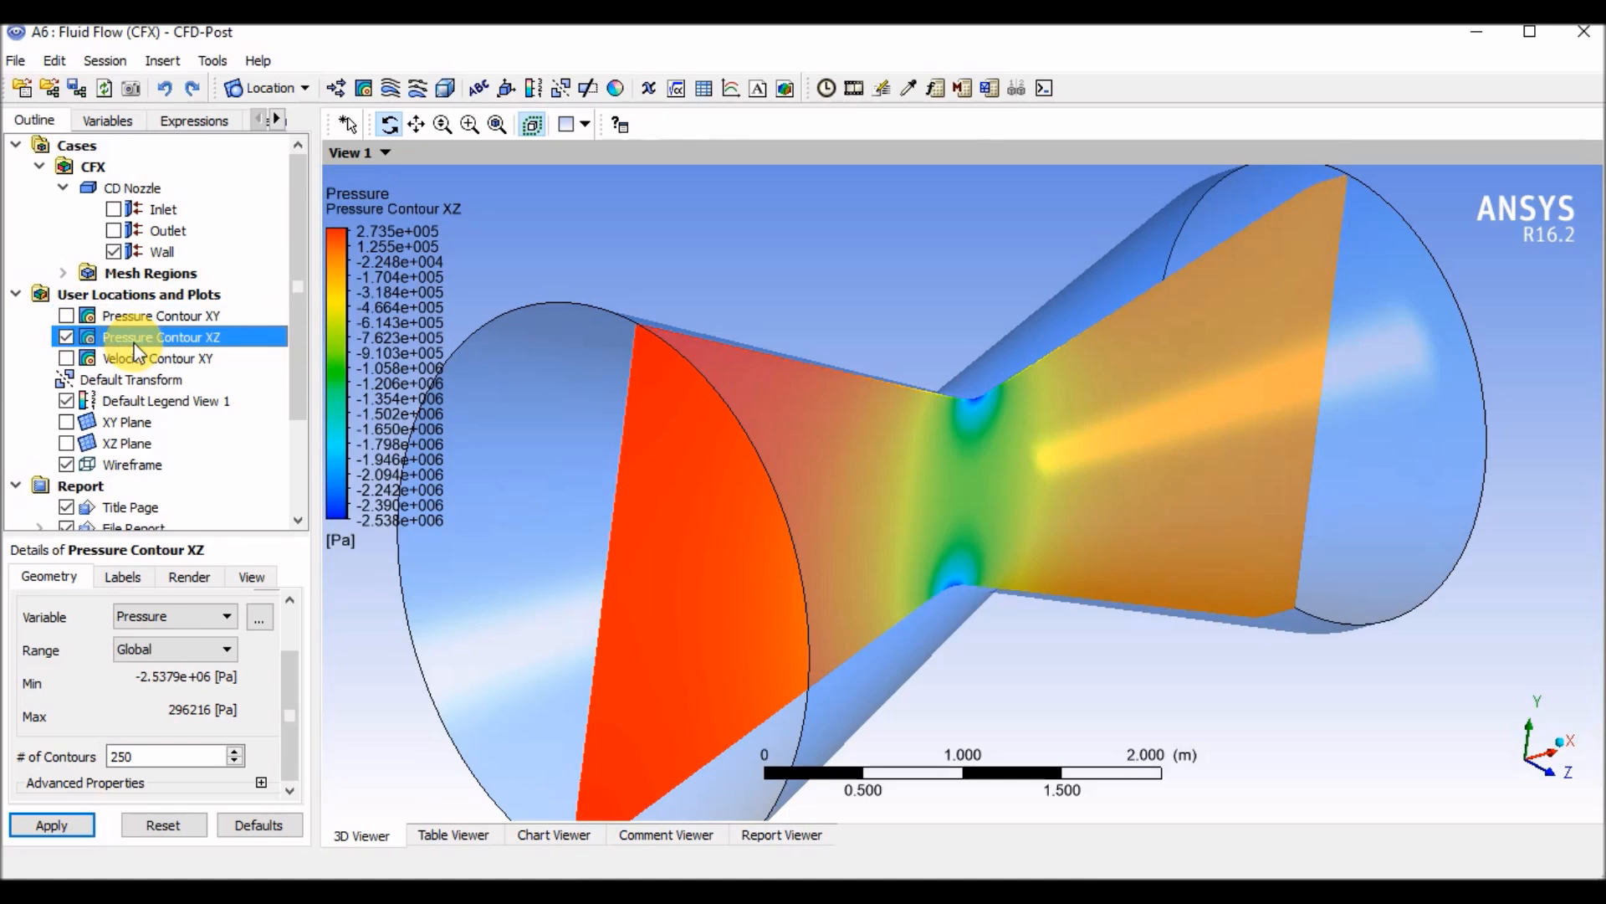
left_click_drag(286, 689, 297, 654)
left_click(234, 641)
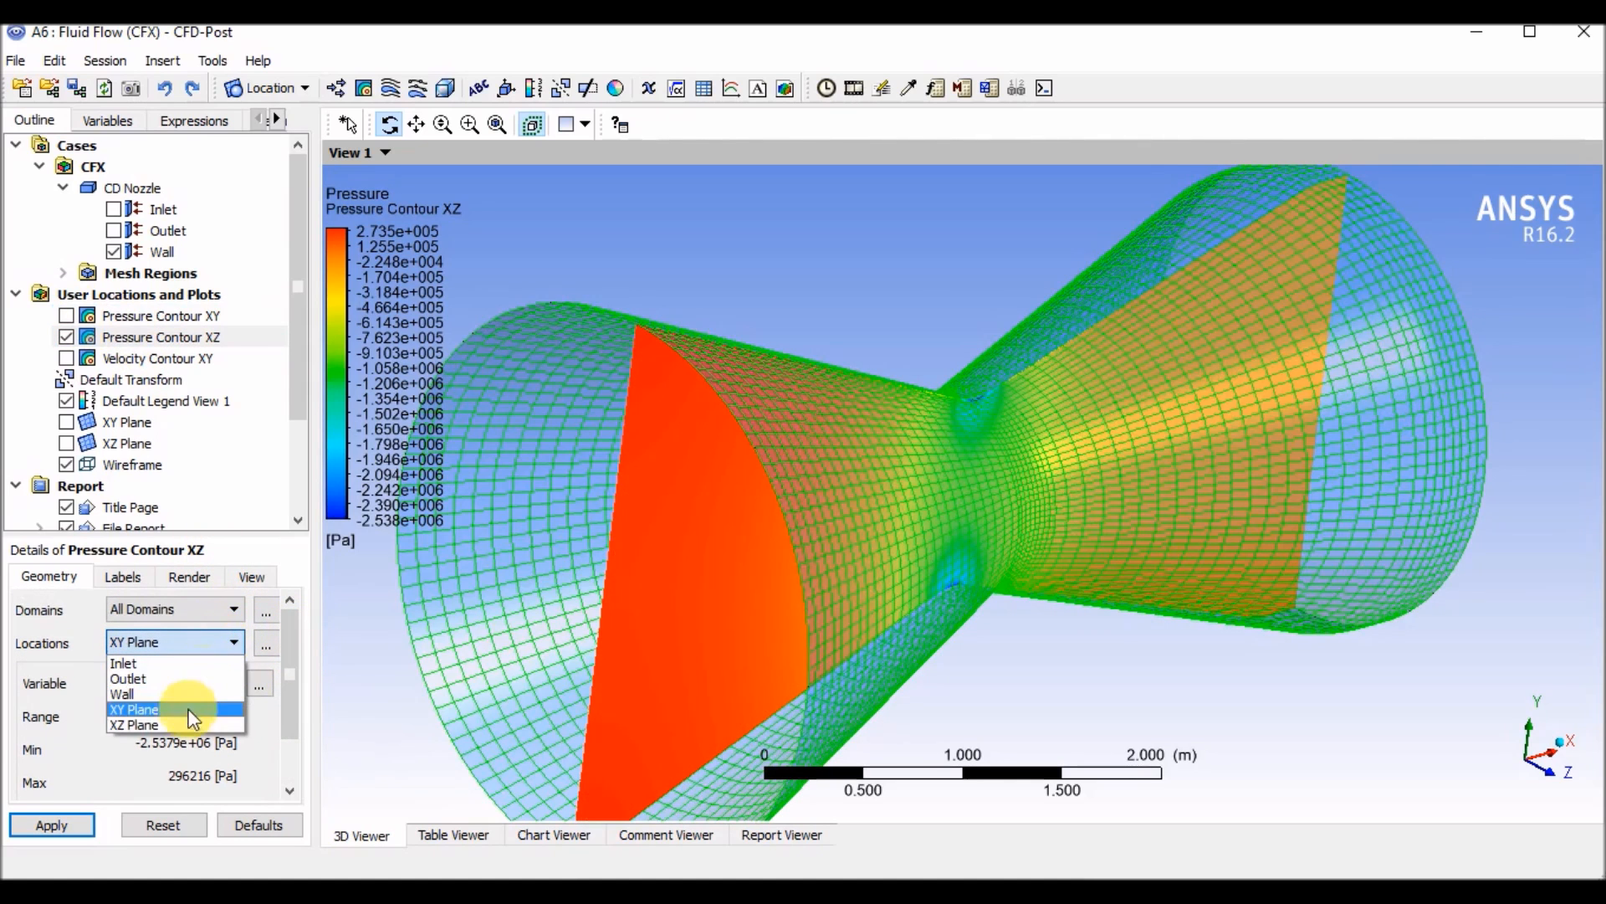
left_click(184, 723)
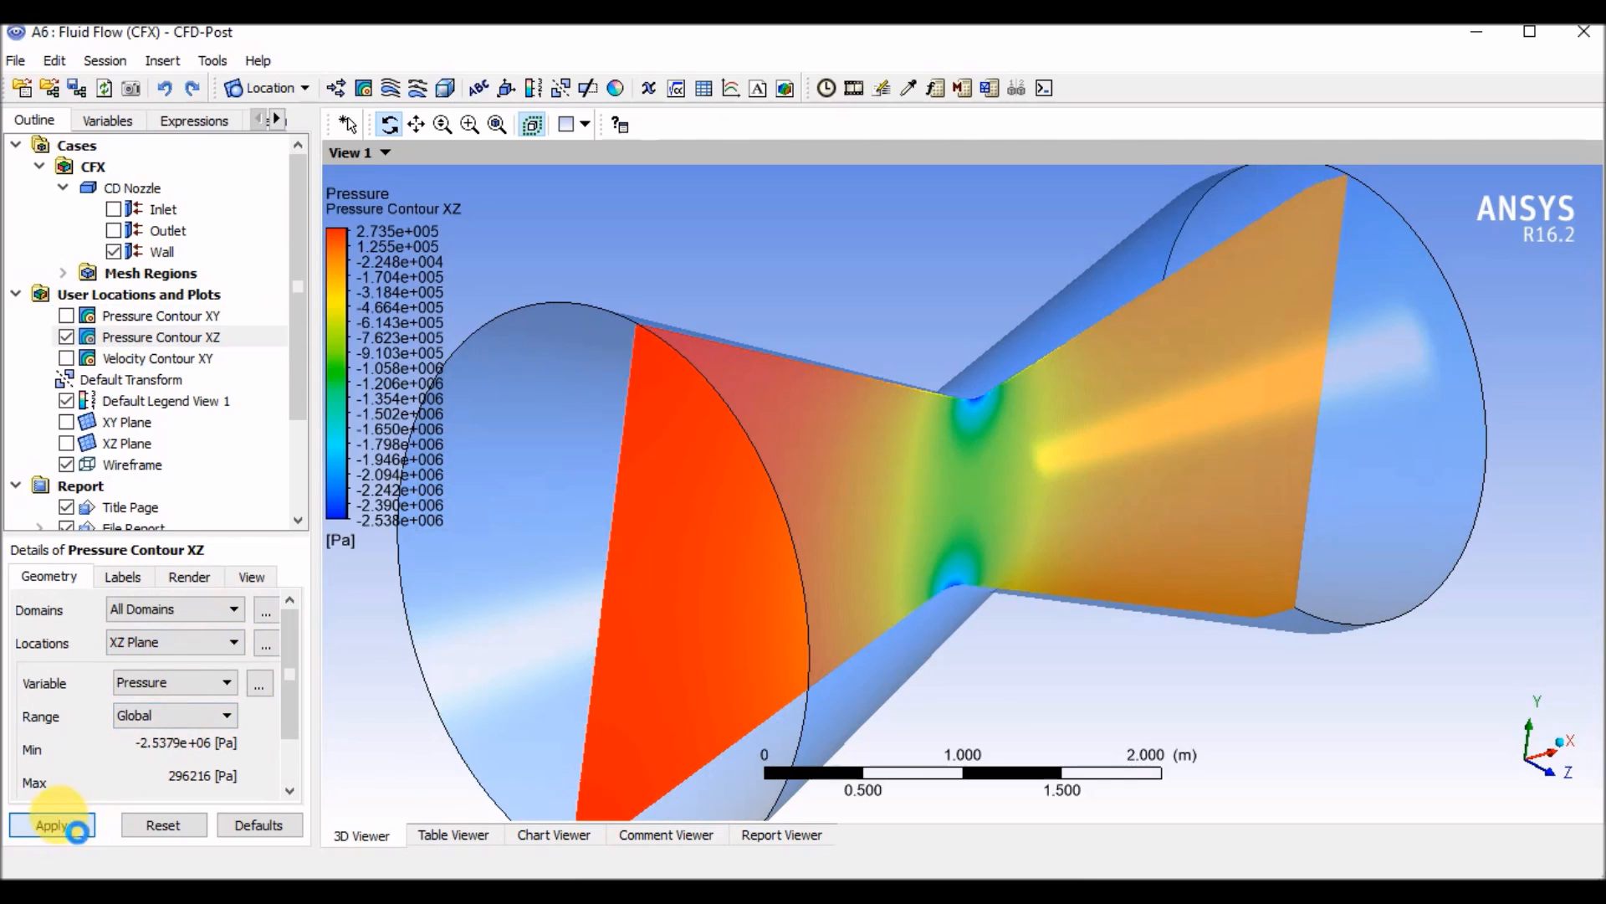
left_click(74, 831)
left_click_drag(635, 512, 666, 523)
left_click_drag(767, 473, 736, 521)
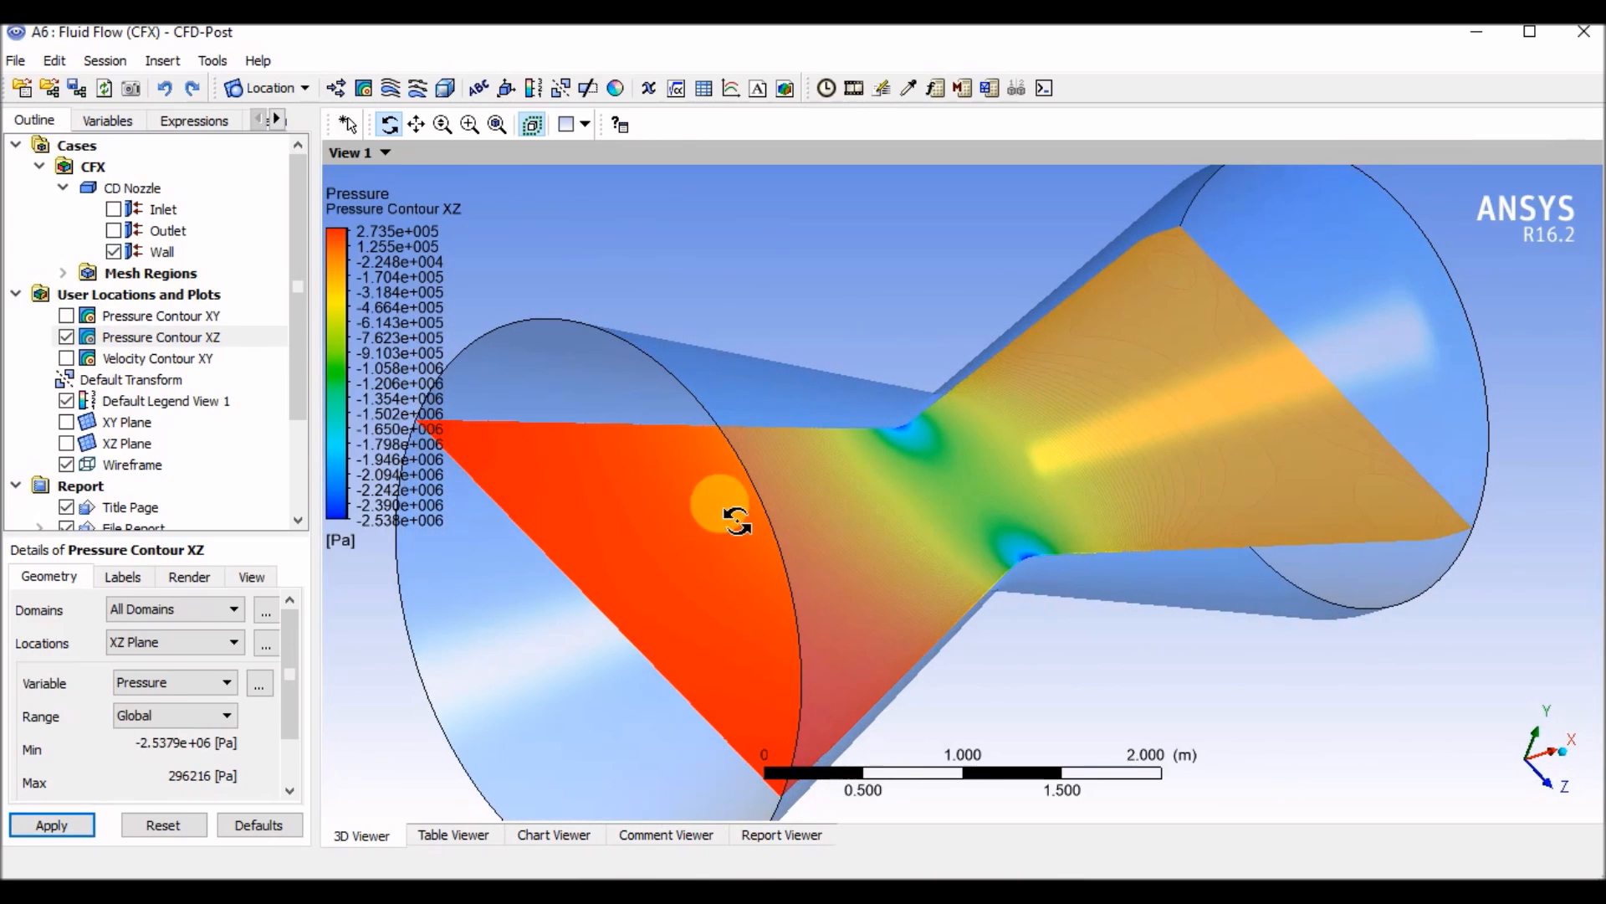
Display Pressure Contour XY together with Pressure Contour XZ, inspect the crossed sections, and hide both contours
left_click(66, 315)
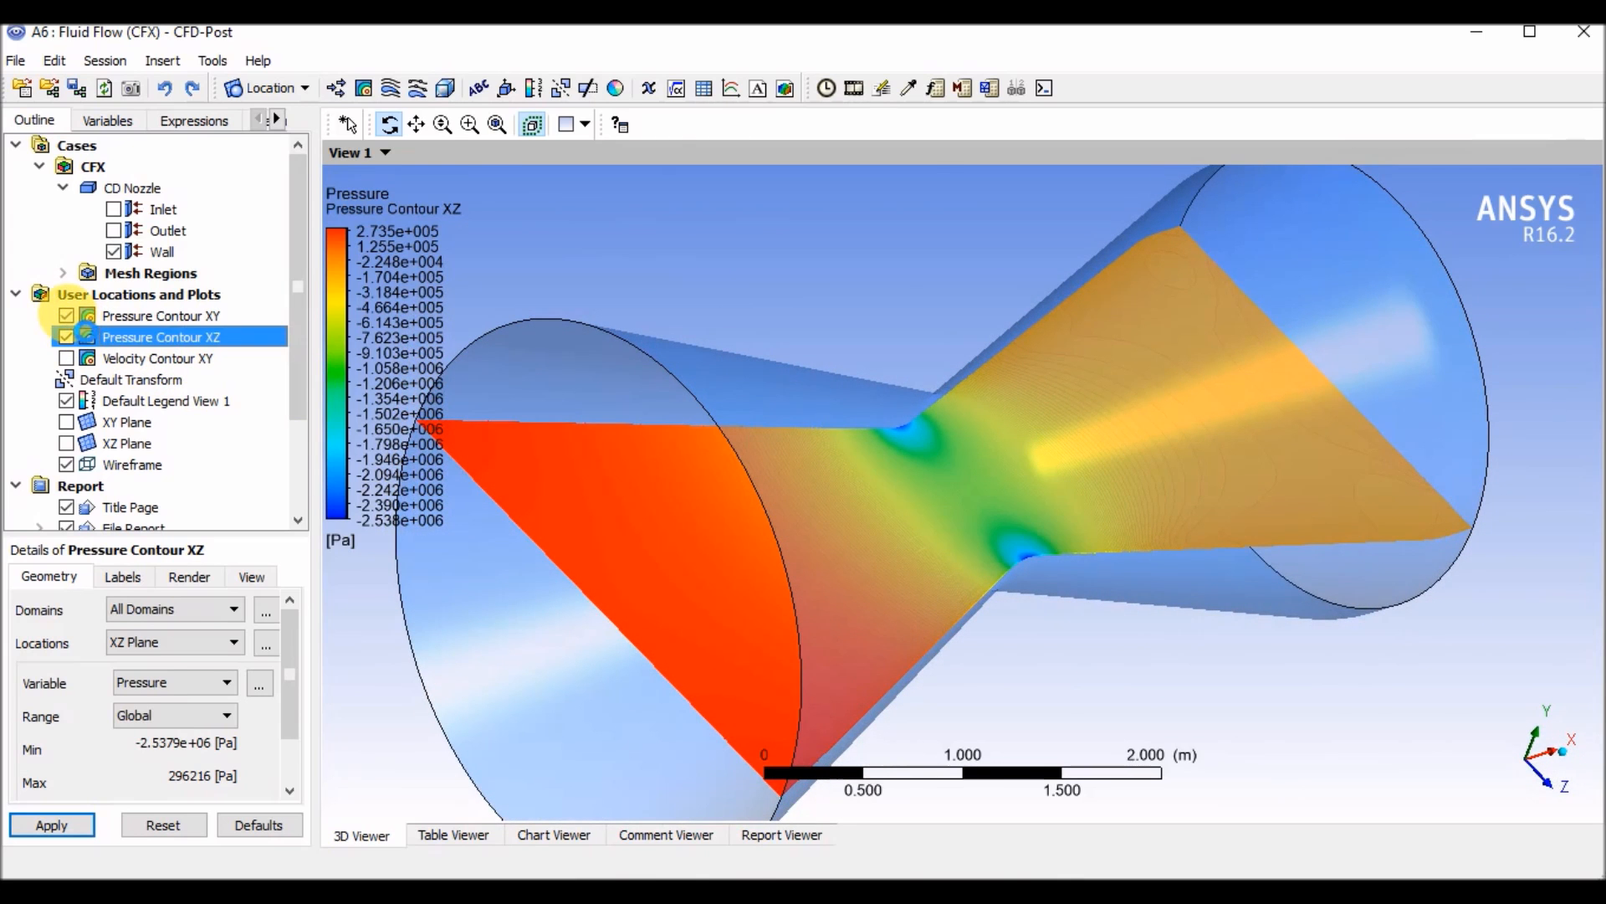
left_click_drag(511, 556, 532, 693)
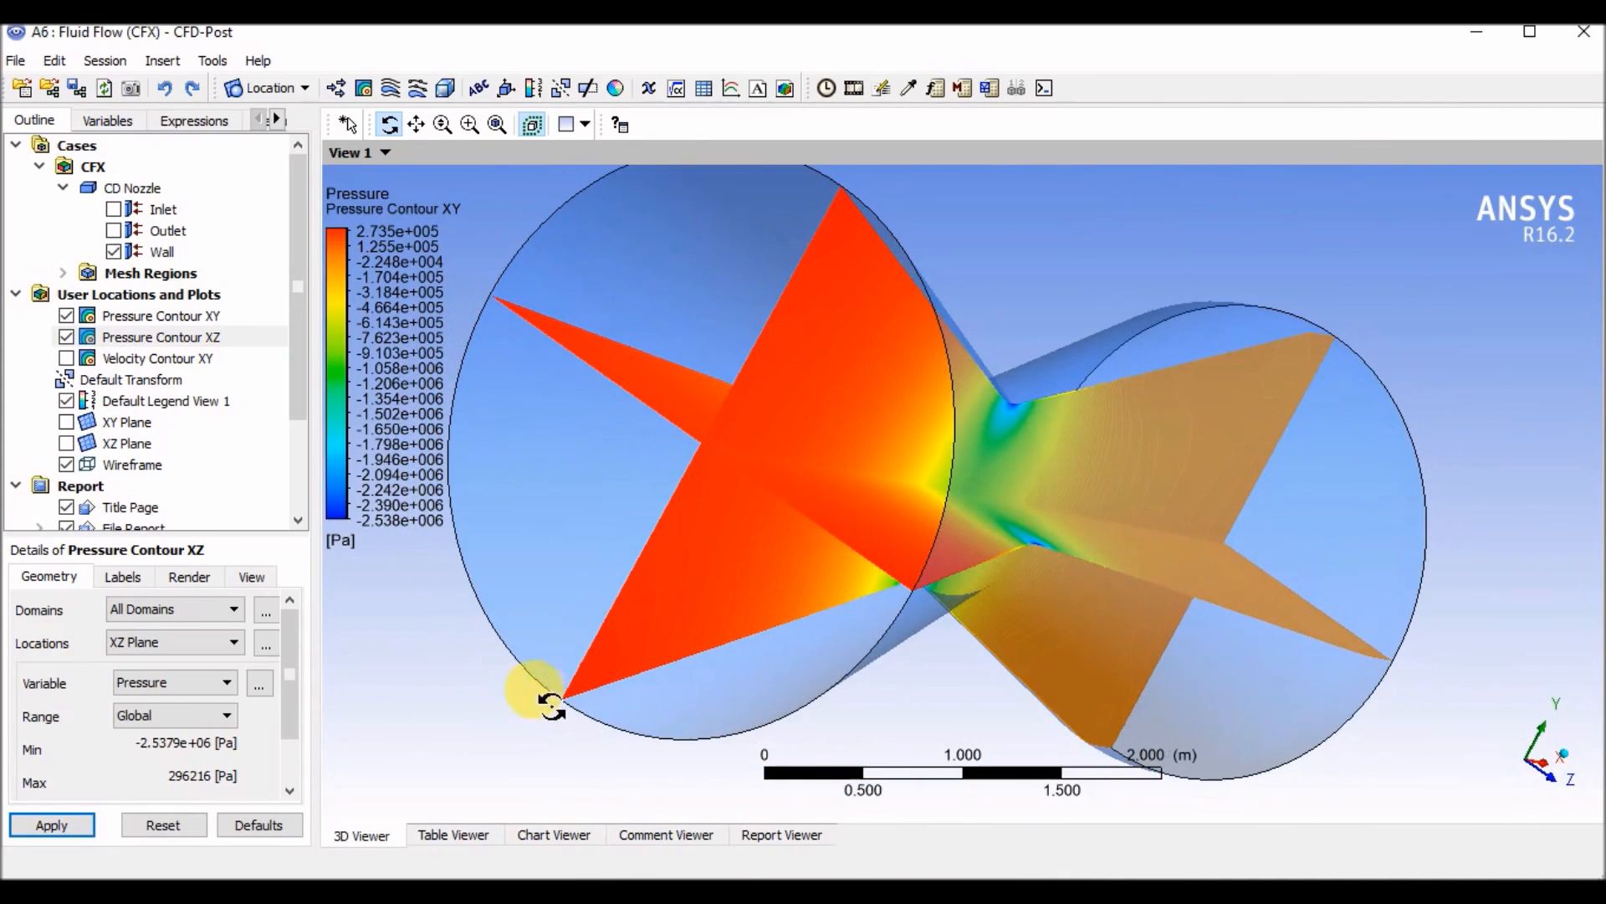
left_click(66, 336)
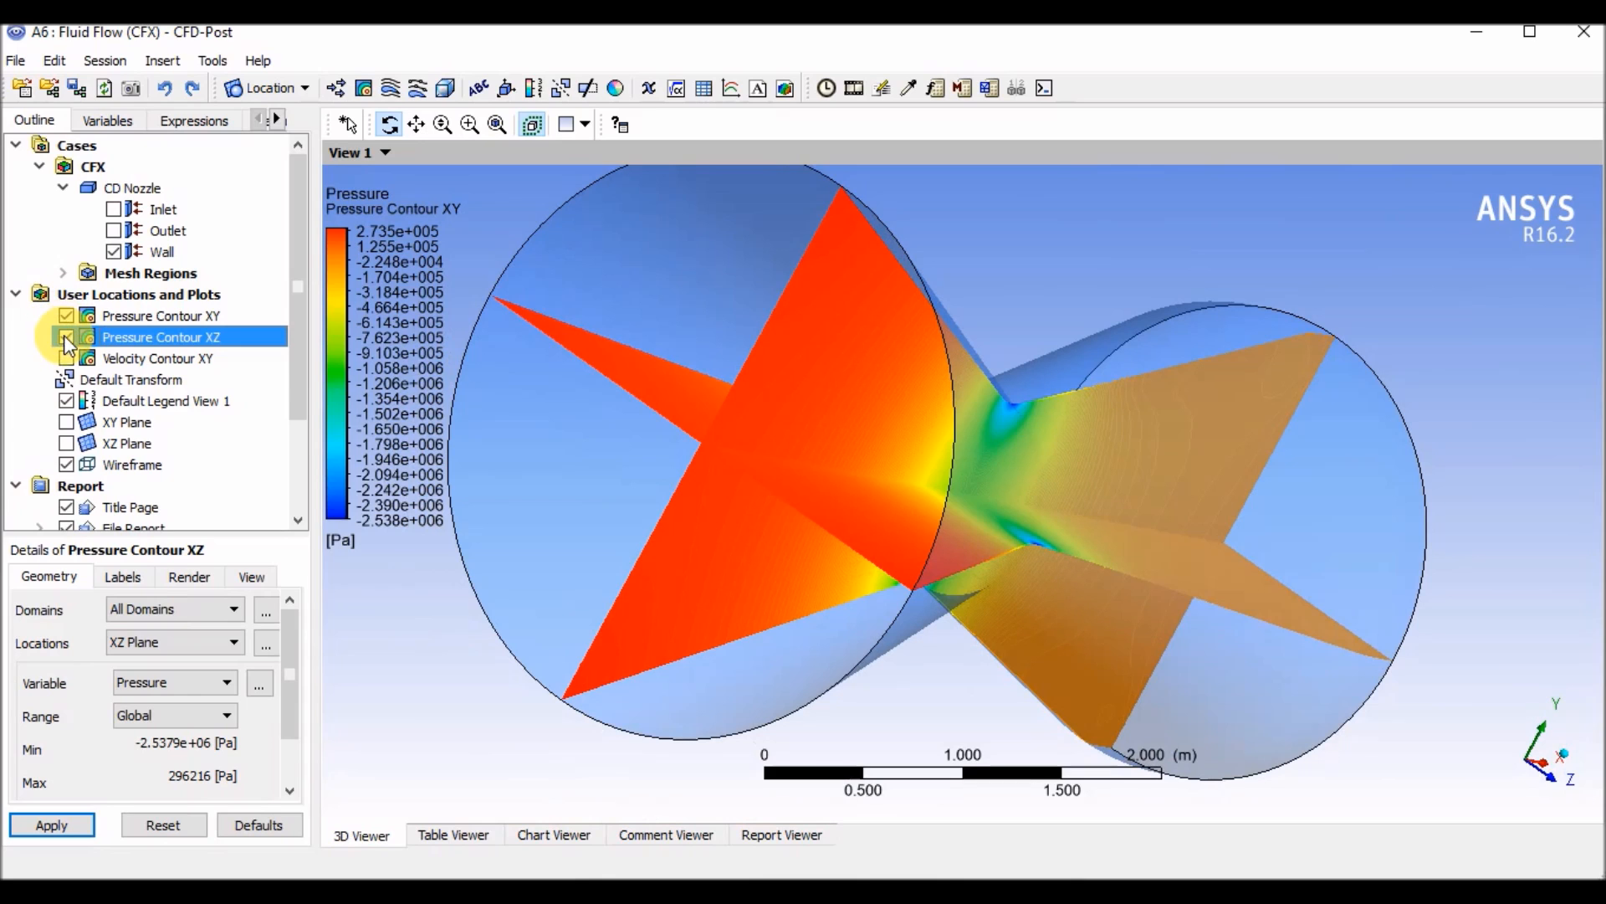
left_click(66, 316)
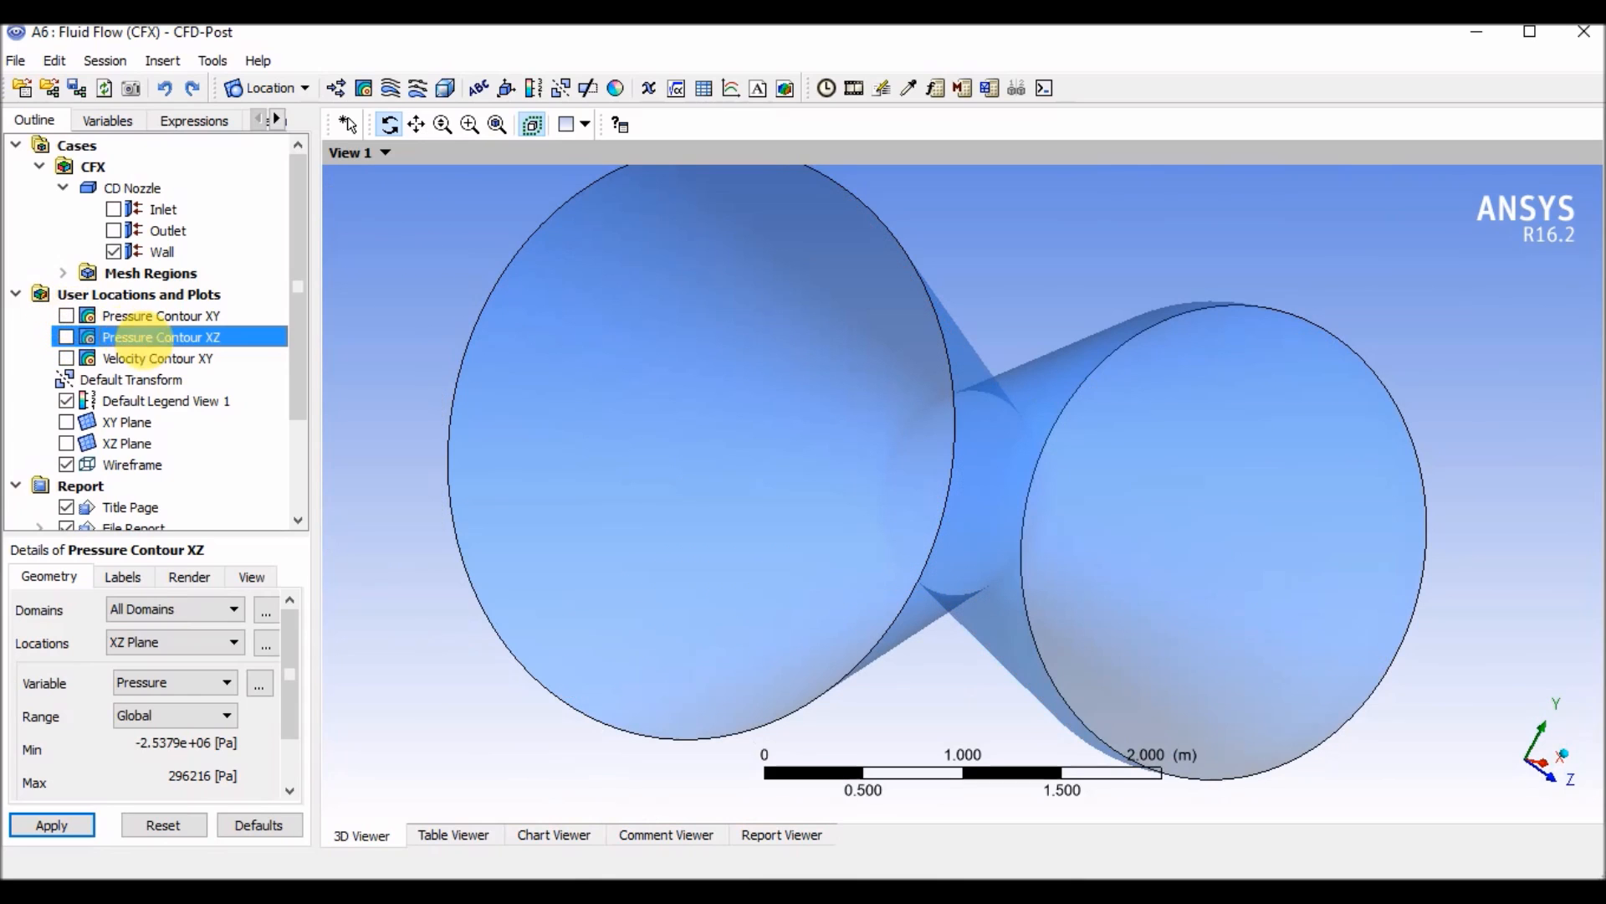
Show Pressure Contour XZ and duplicate it under the name Velocity Contour XZ
left_click(66, 337)
right_click(119, 339)
mouse_move(167, 358)
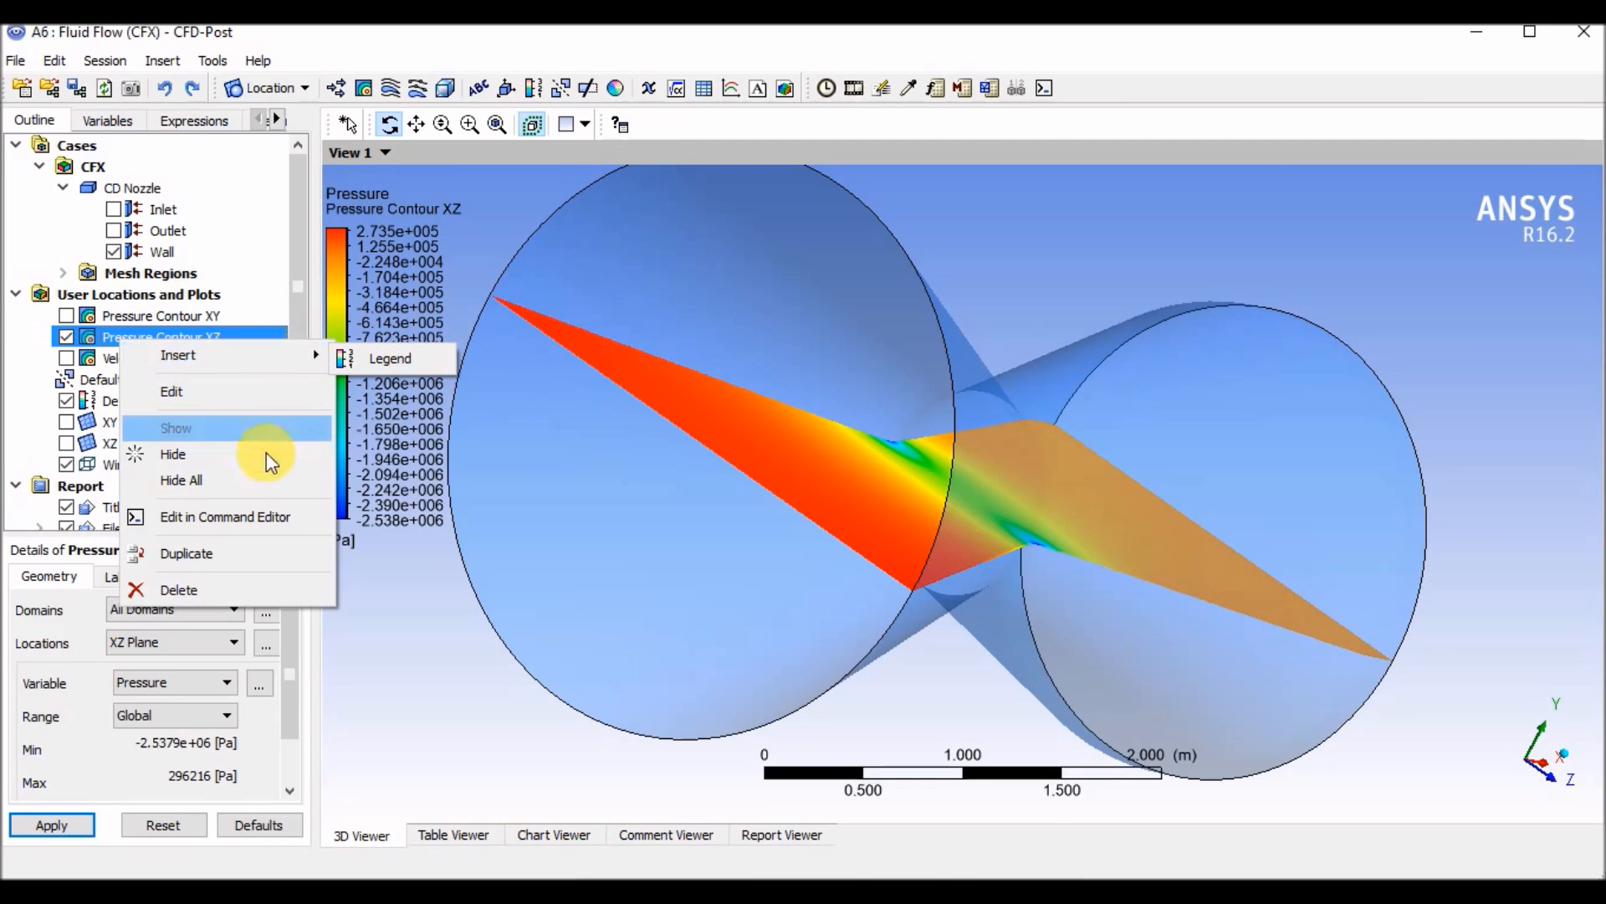
left_click(243, 553)
left_click_drag(355, 619, 299, 623)
type("Velov")
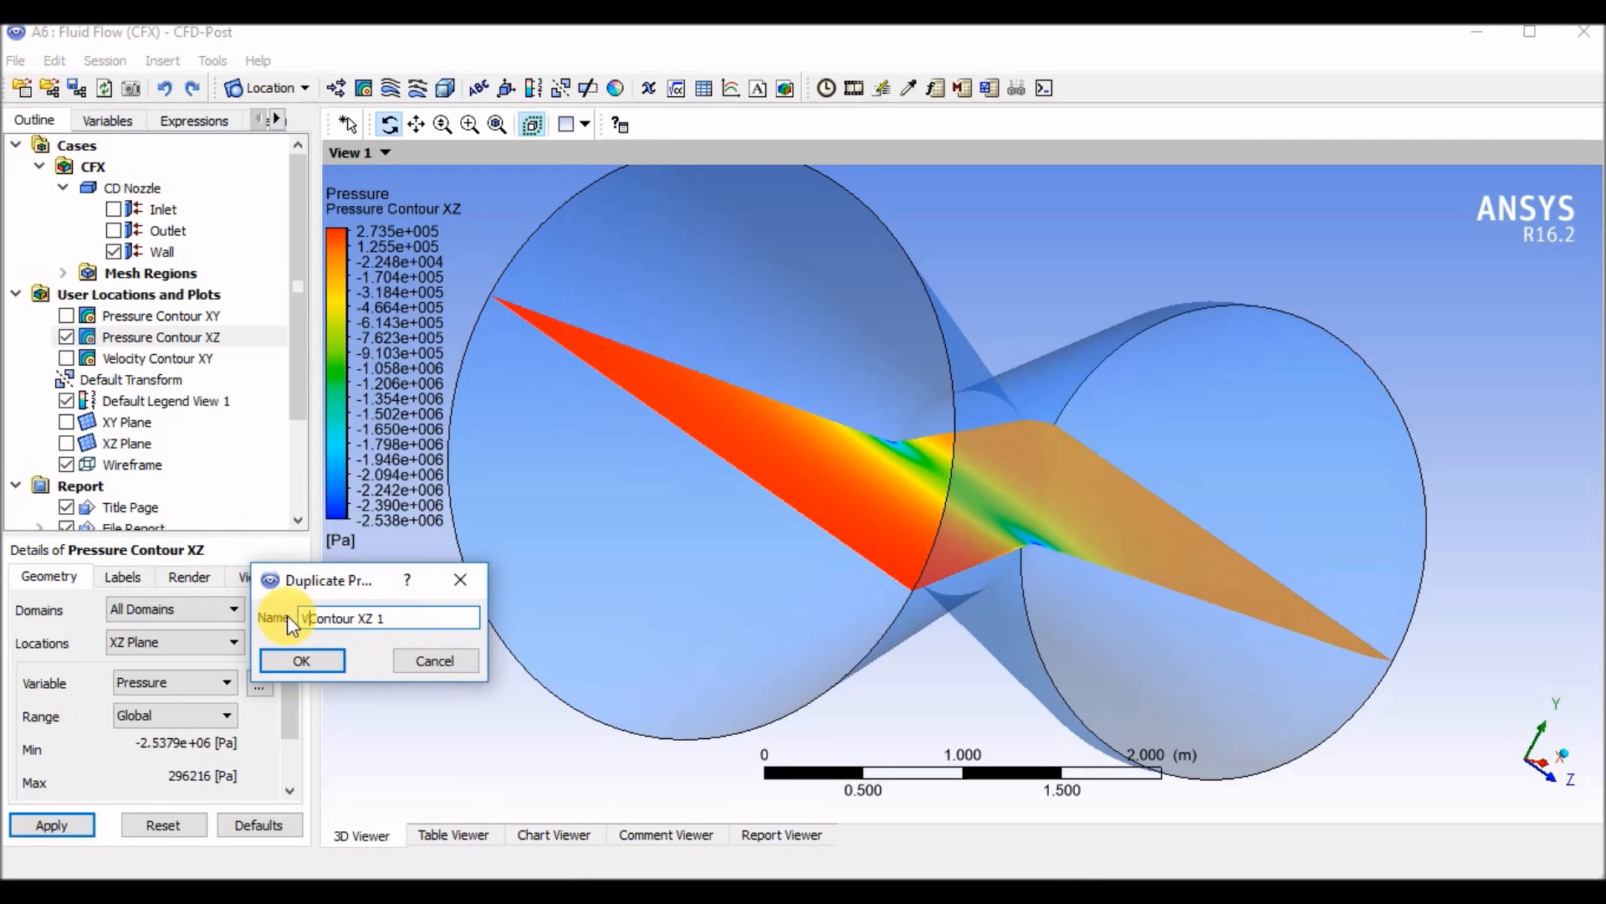
key("BackSpace")
type("city")
left_click(458, 626)
key("BackSpace")
key("BackSpace")
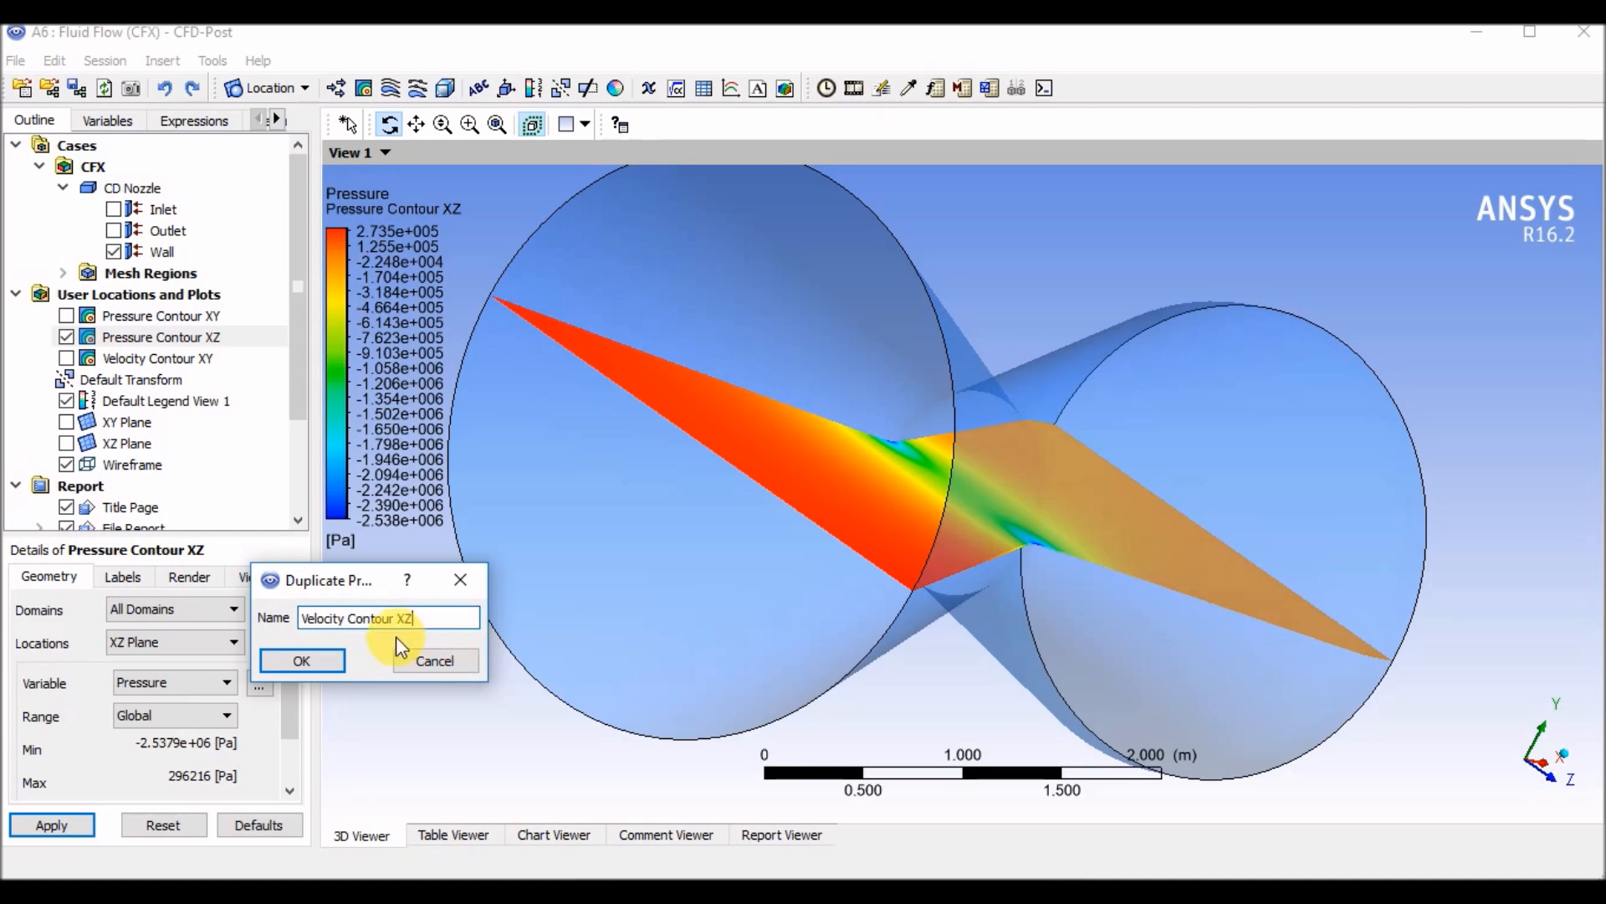
left_click(299, 661)
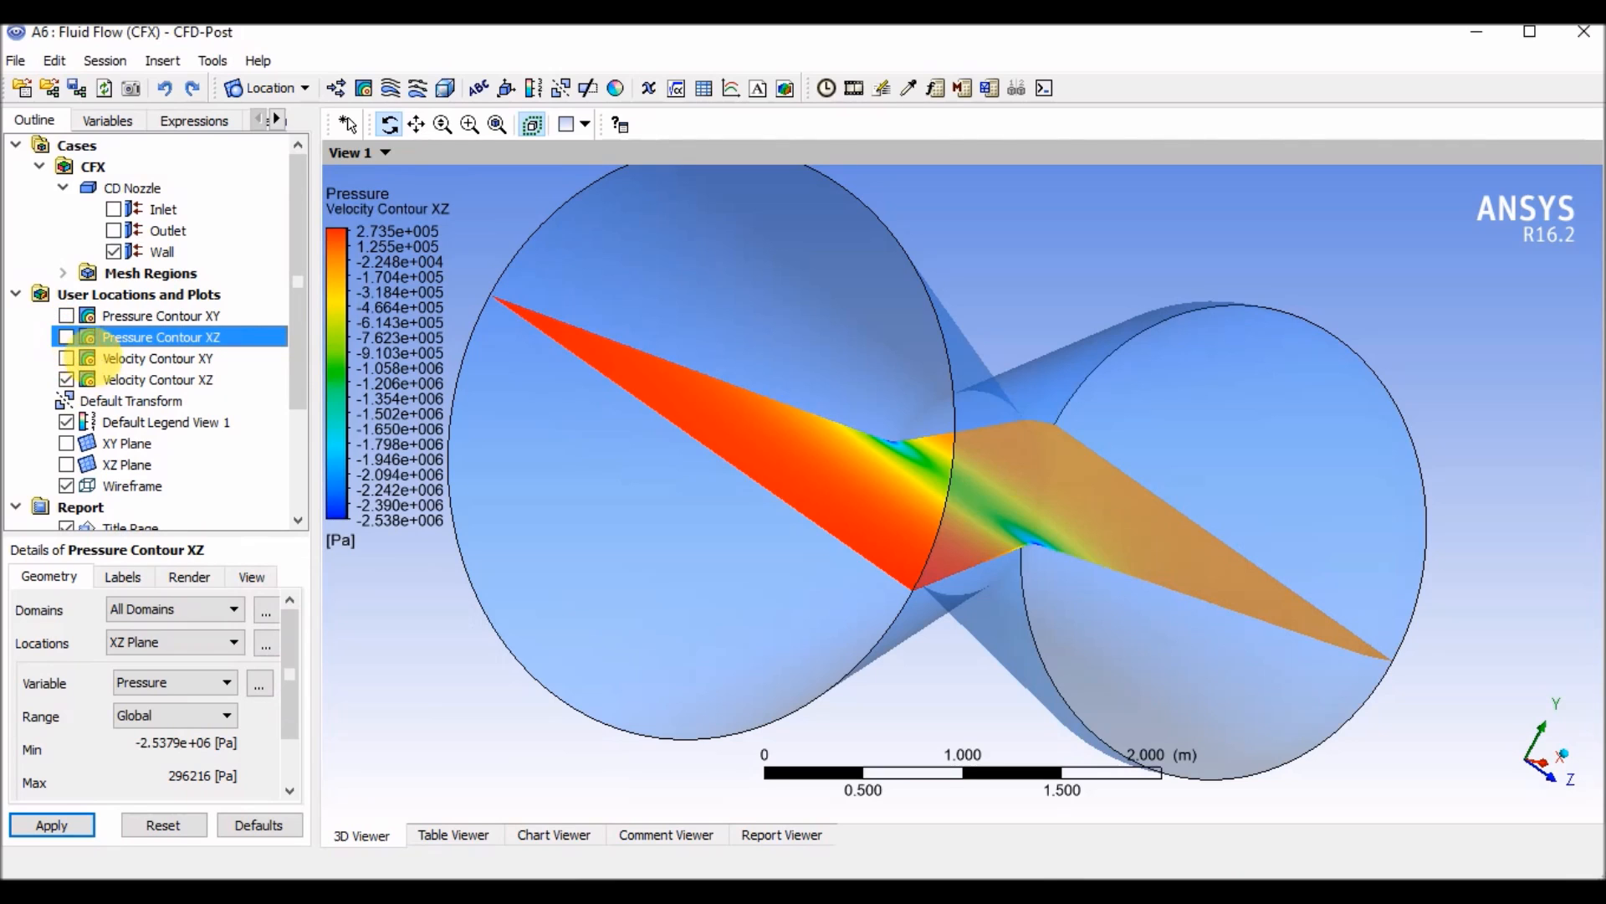
Hide Pressure Contour XZ and change the variable of Velocity Contour XZ to Velocity, keeping the XZ Plane location
left_click(132, 380)
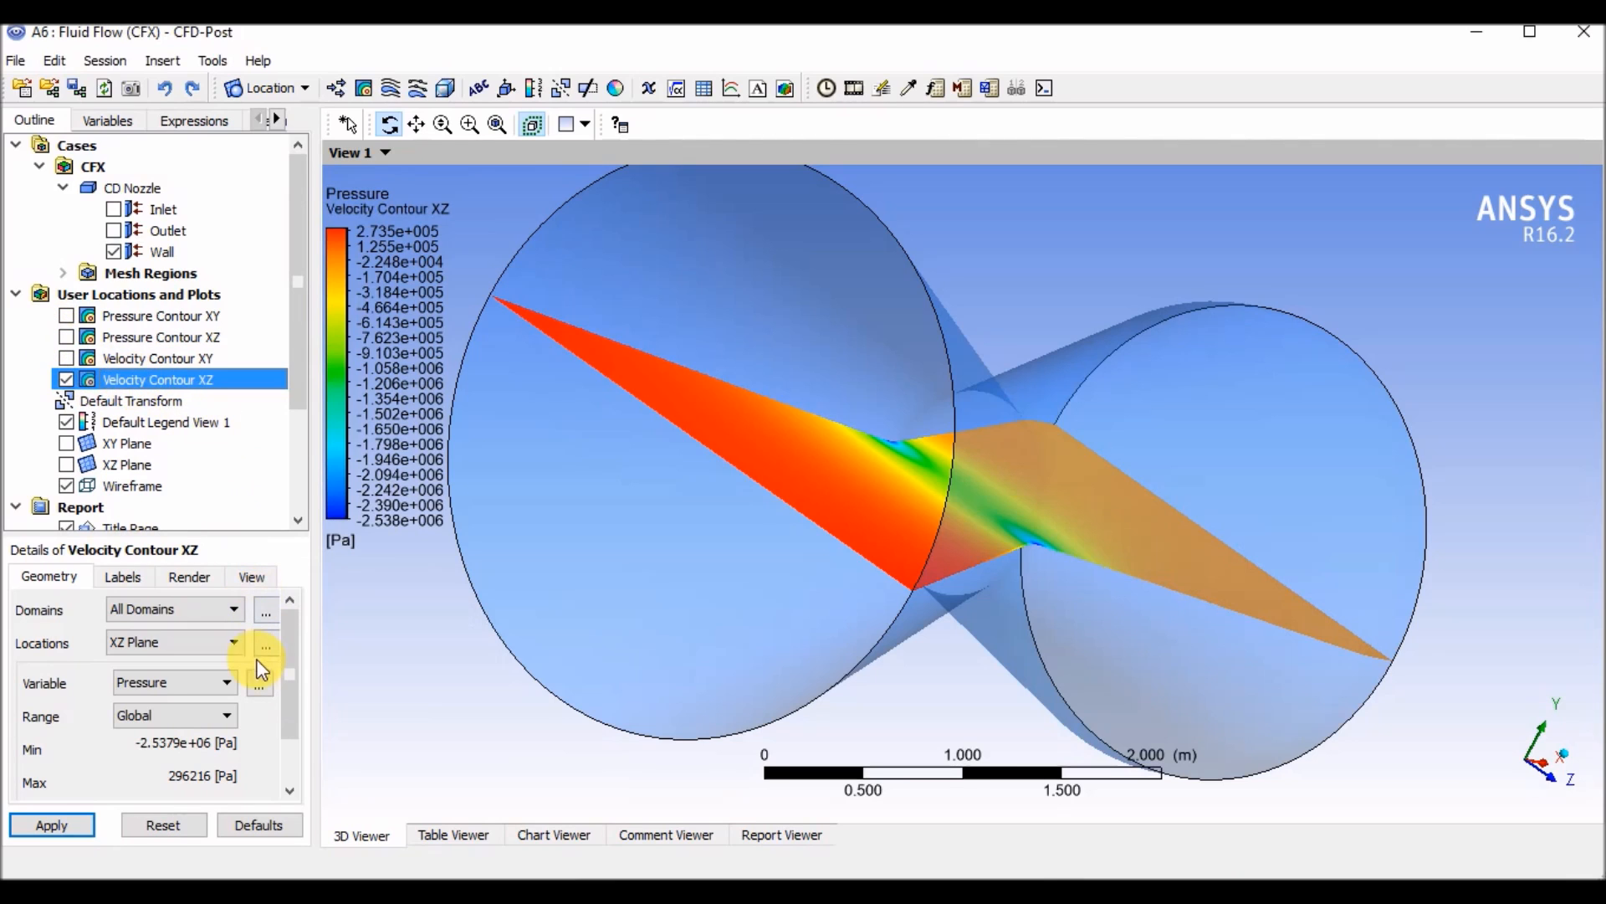
left_click(191, 646)
left_click(189, 645)
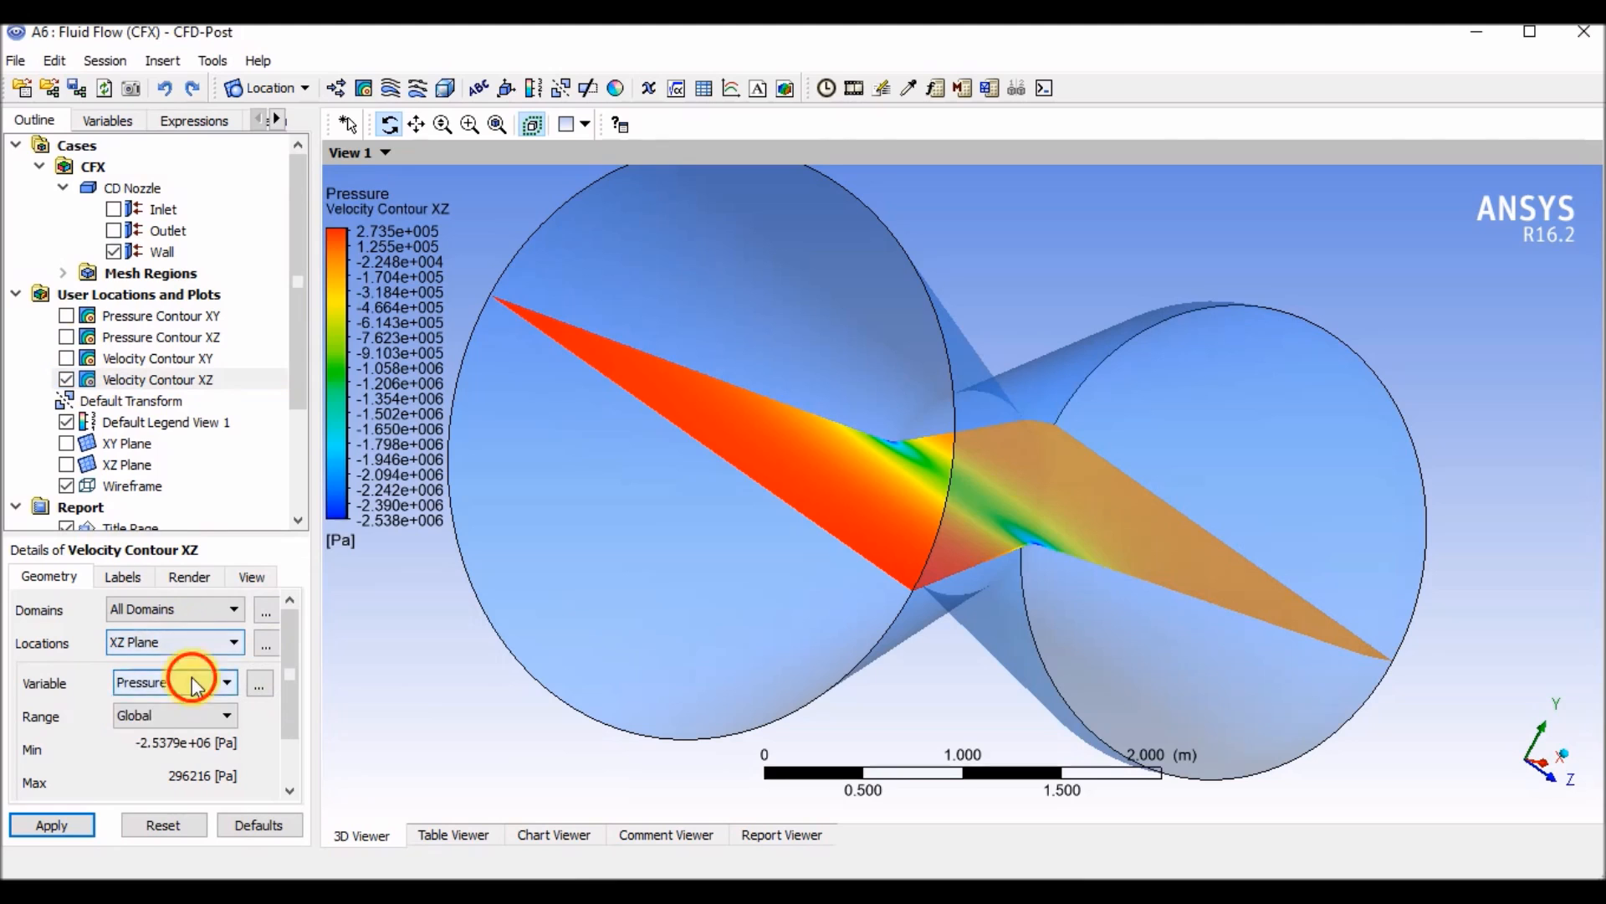
left_click(189, 679)
left_click(168, 795)
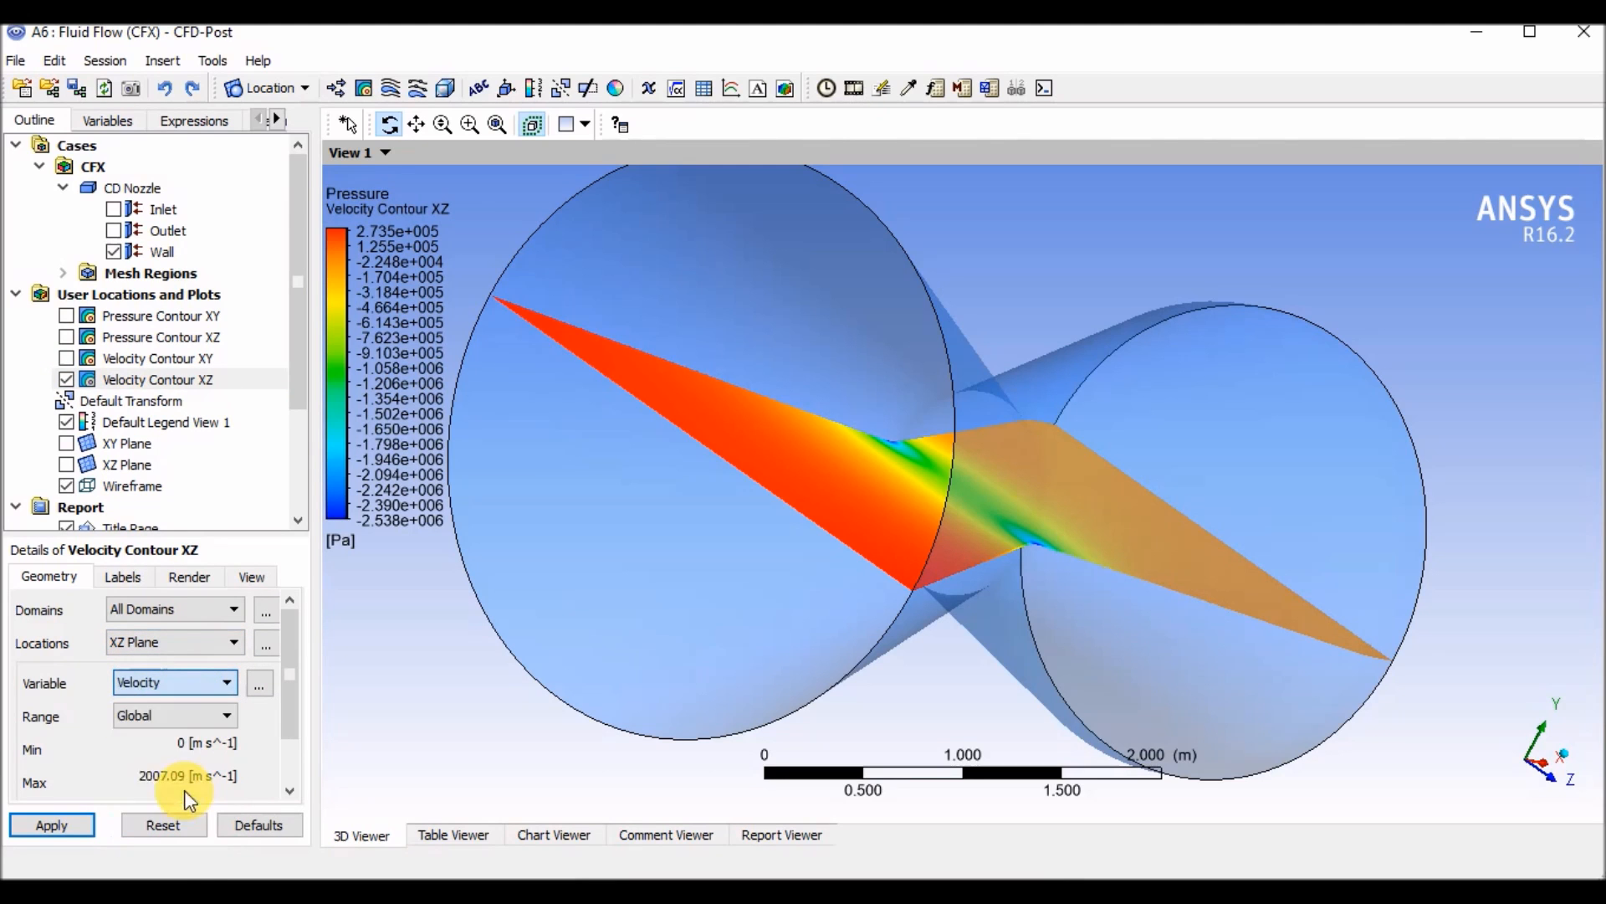
left_click_drag(771, 434, 739, 530)
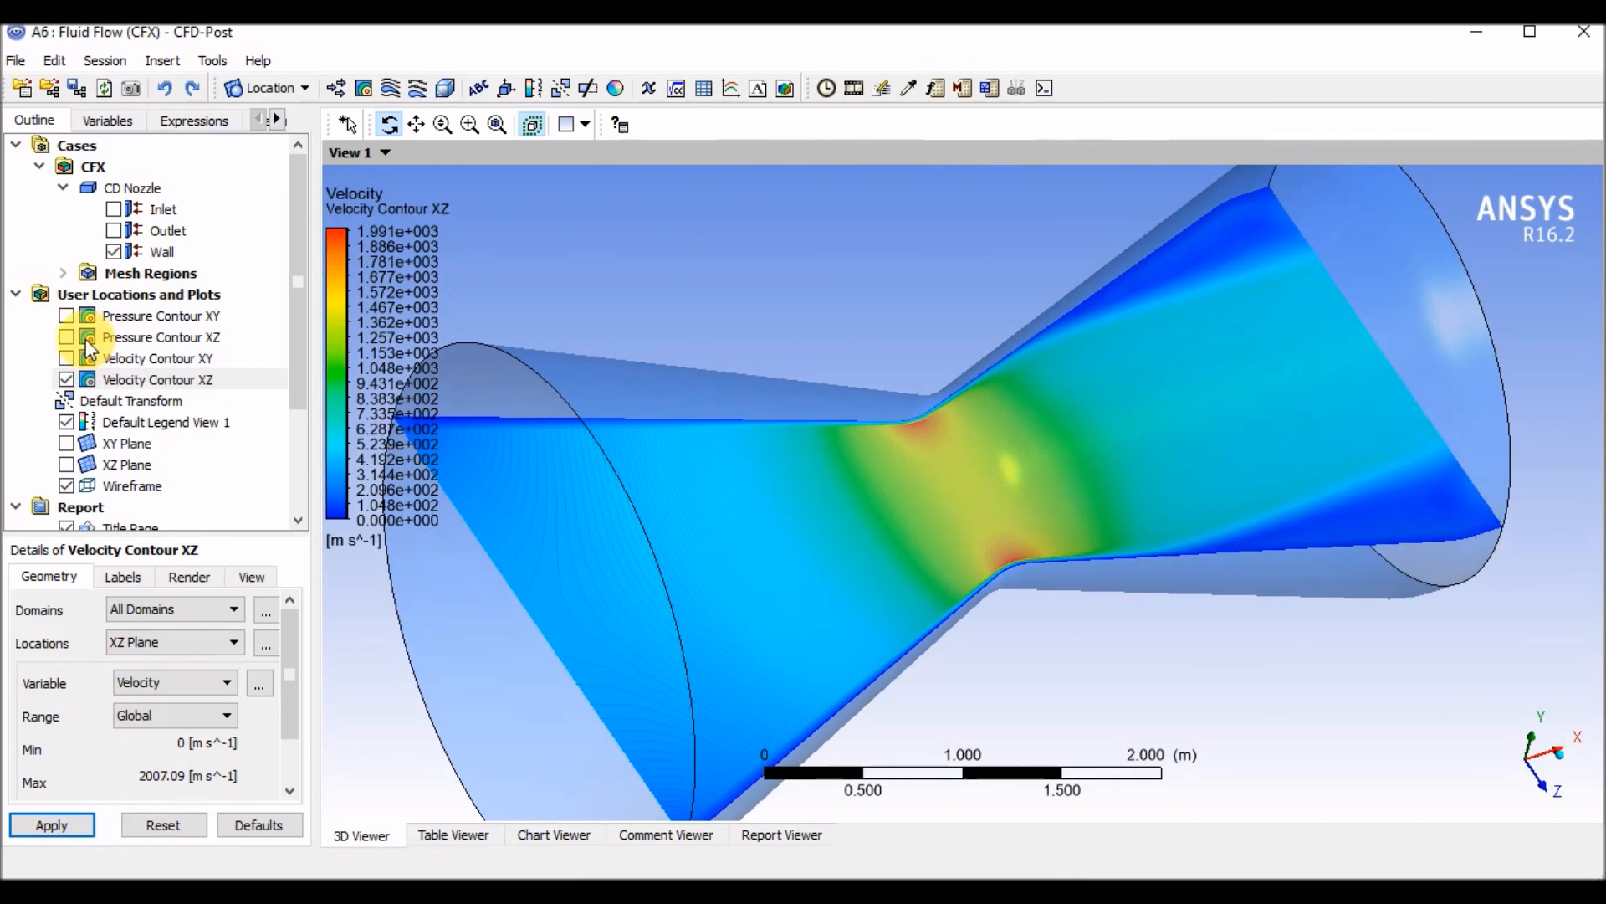
Show Velocity Contour XY alongside Velocity Contour XZ and examine the velocity distribution on both sections from several angles
left_click(69, 358)
mouse_move(703, 481)
left_mouse_down()
mouse_move(743, 412)
mouse_move(847, 438)
mouse_move(745, 438)
mouse_move(731, 419)
mouse_move(784, 422)
mouse_move(742, 430)
mouse_move(742, 460)
mouse_move(742, 441)
mouse_move(961, 466)
mouse_move(714, 481)
left_mouse_up()
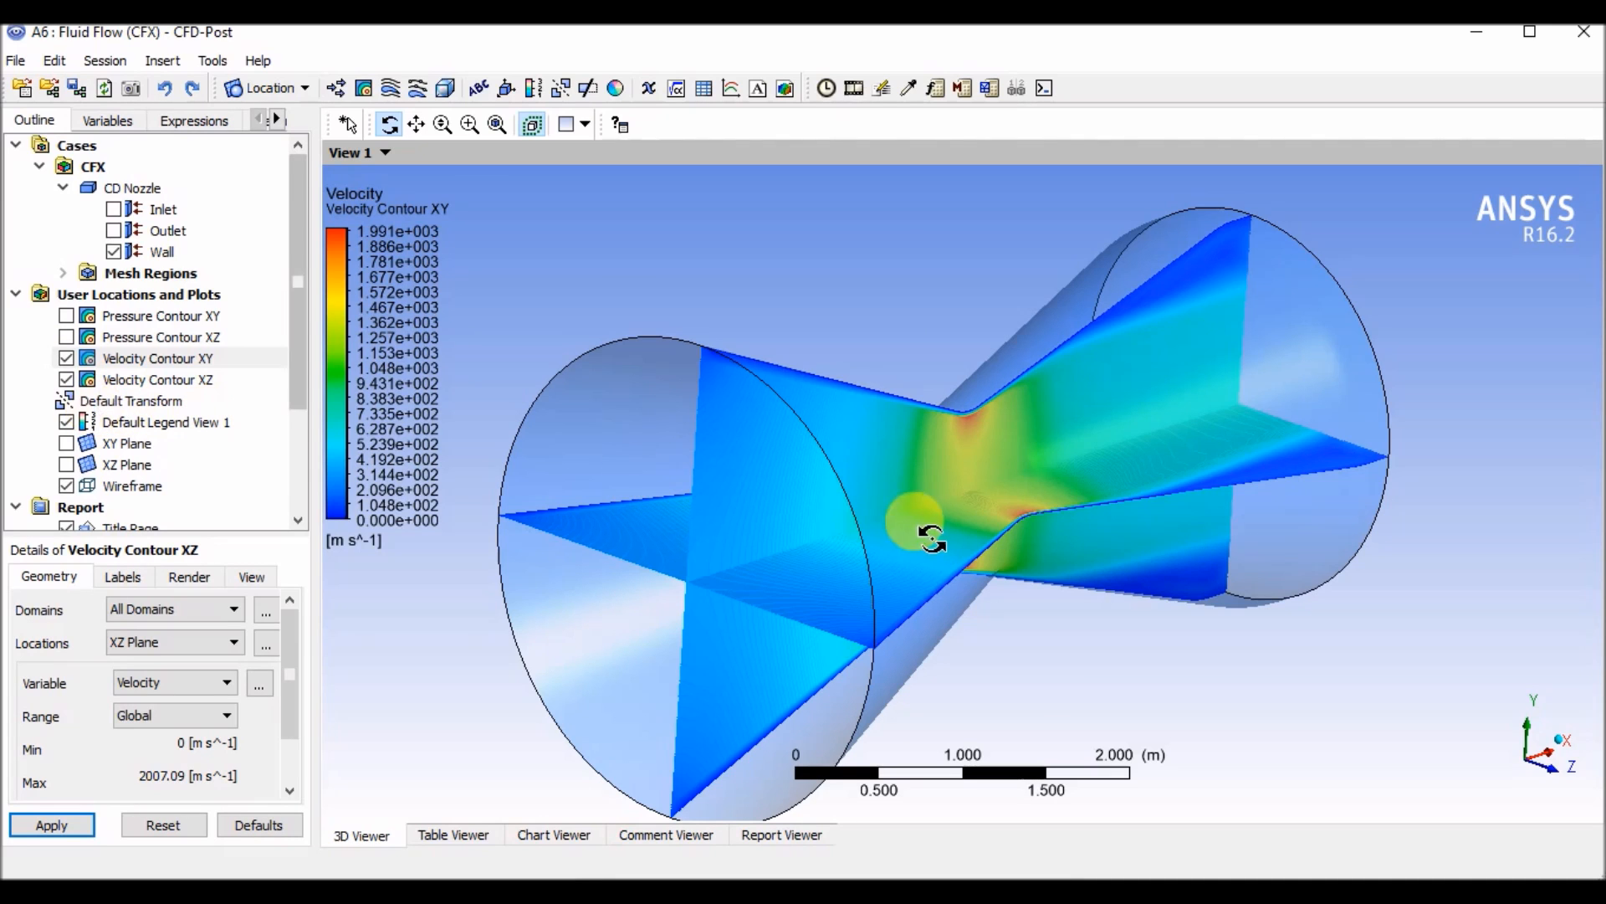
left_click_drag(1068, 377, 968, 455)
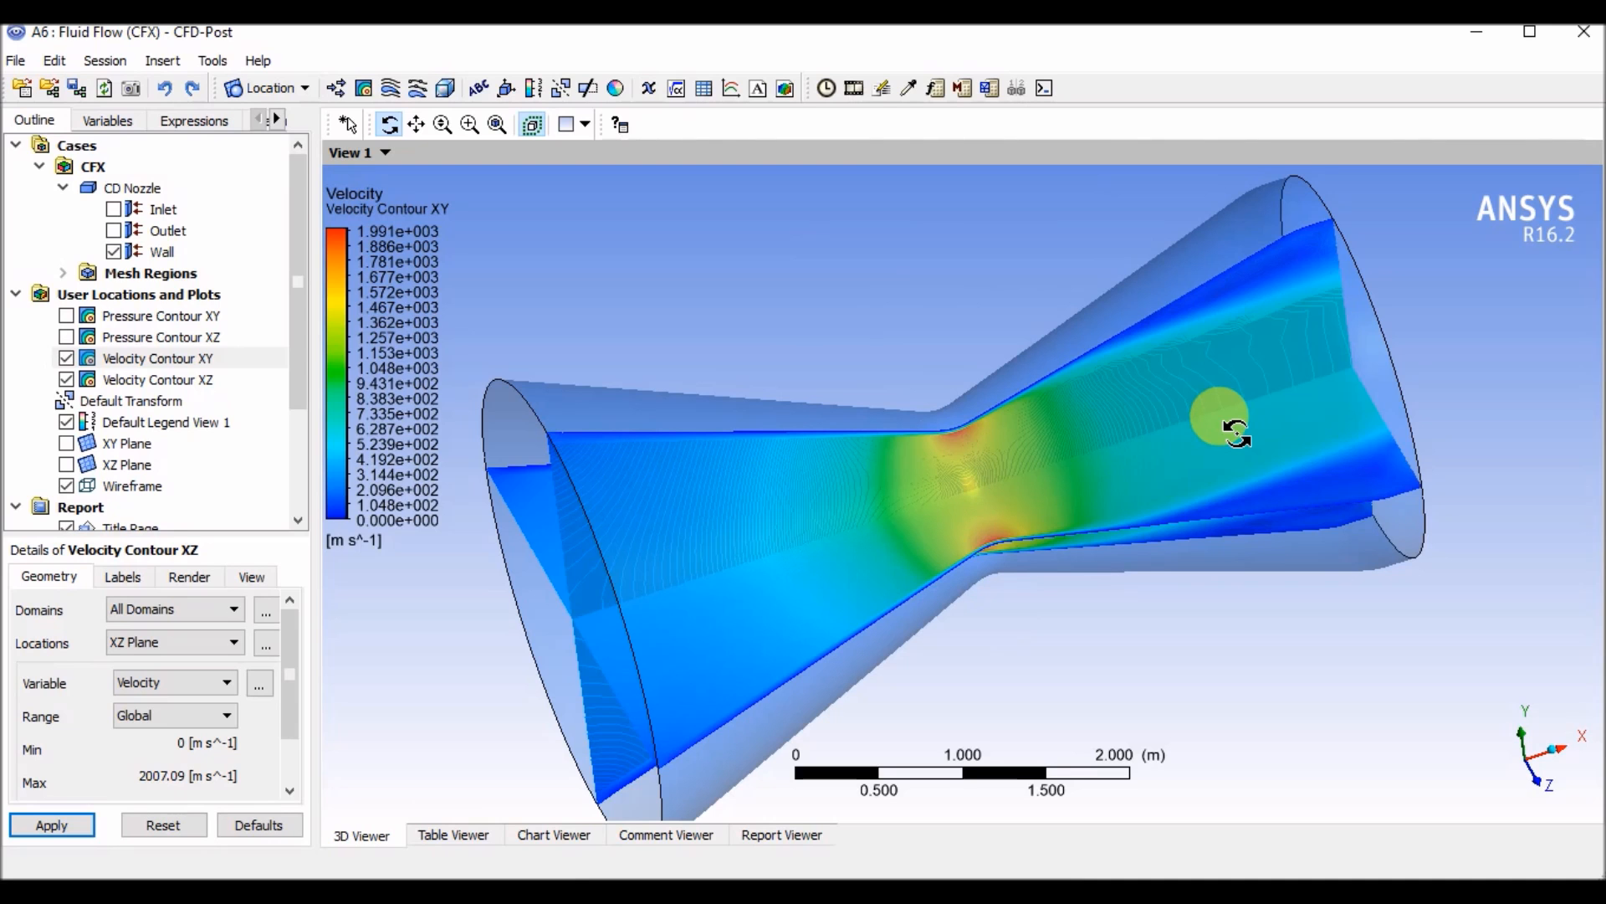
left_click_drag(728, 581, 866, 500)
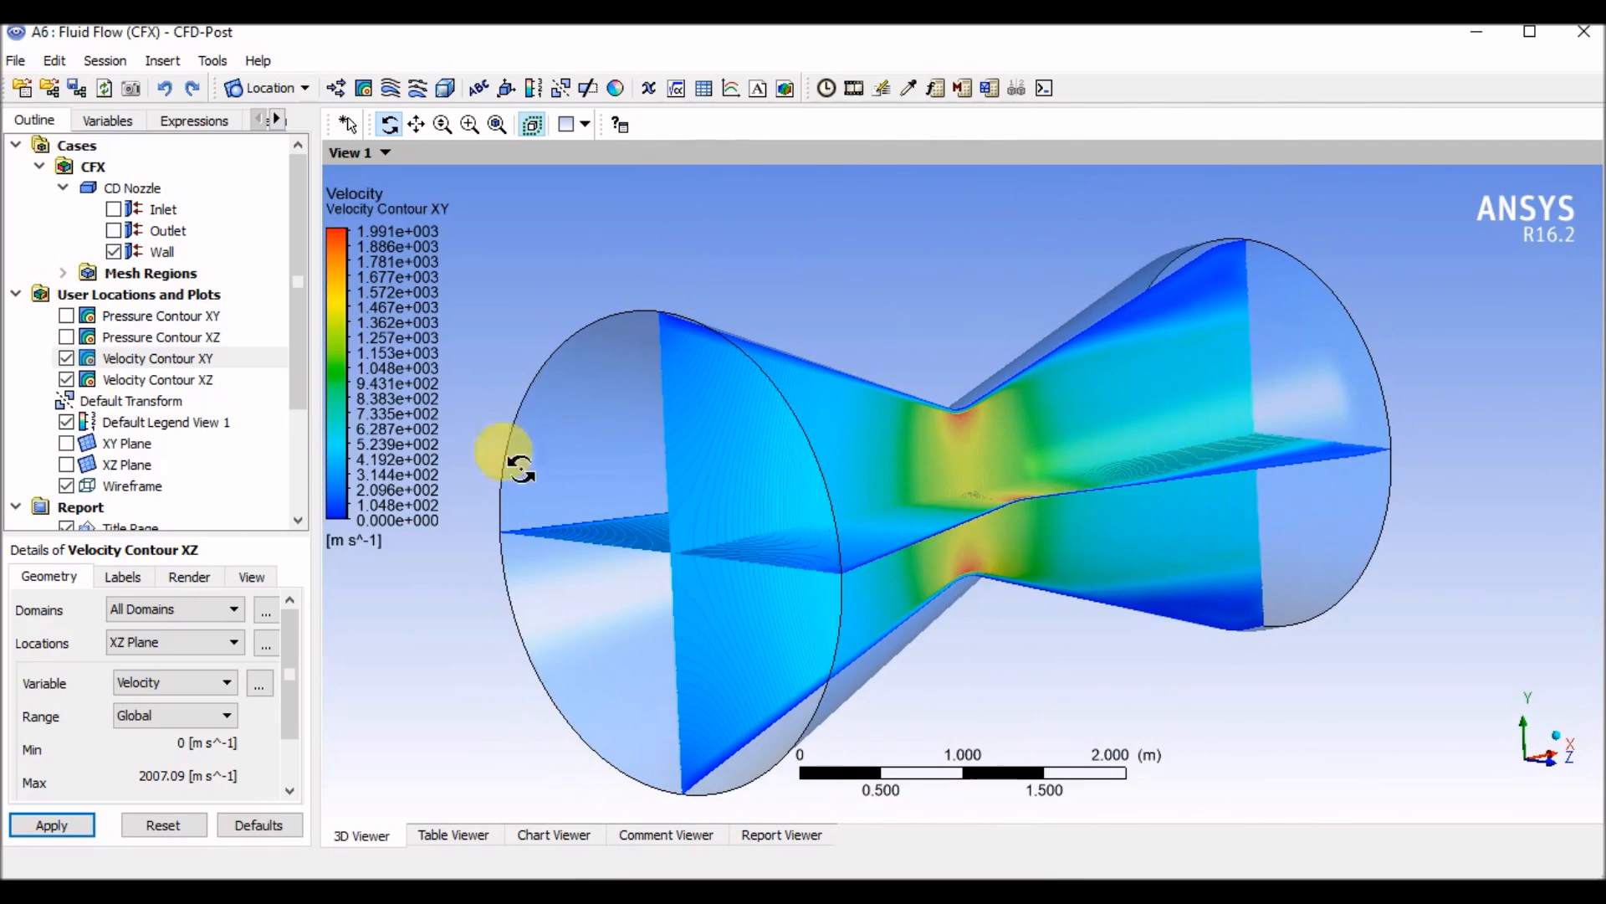
Hide Velocity Contour XY and Velocity Contour XZ
left_click(67, 358)
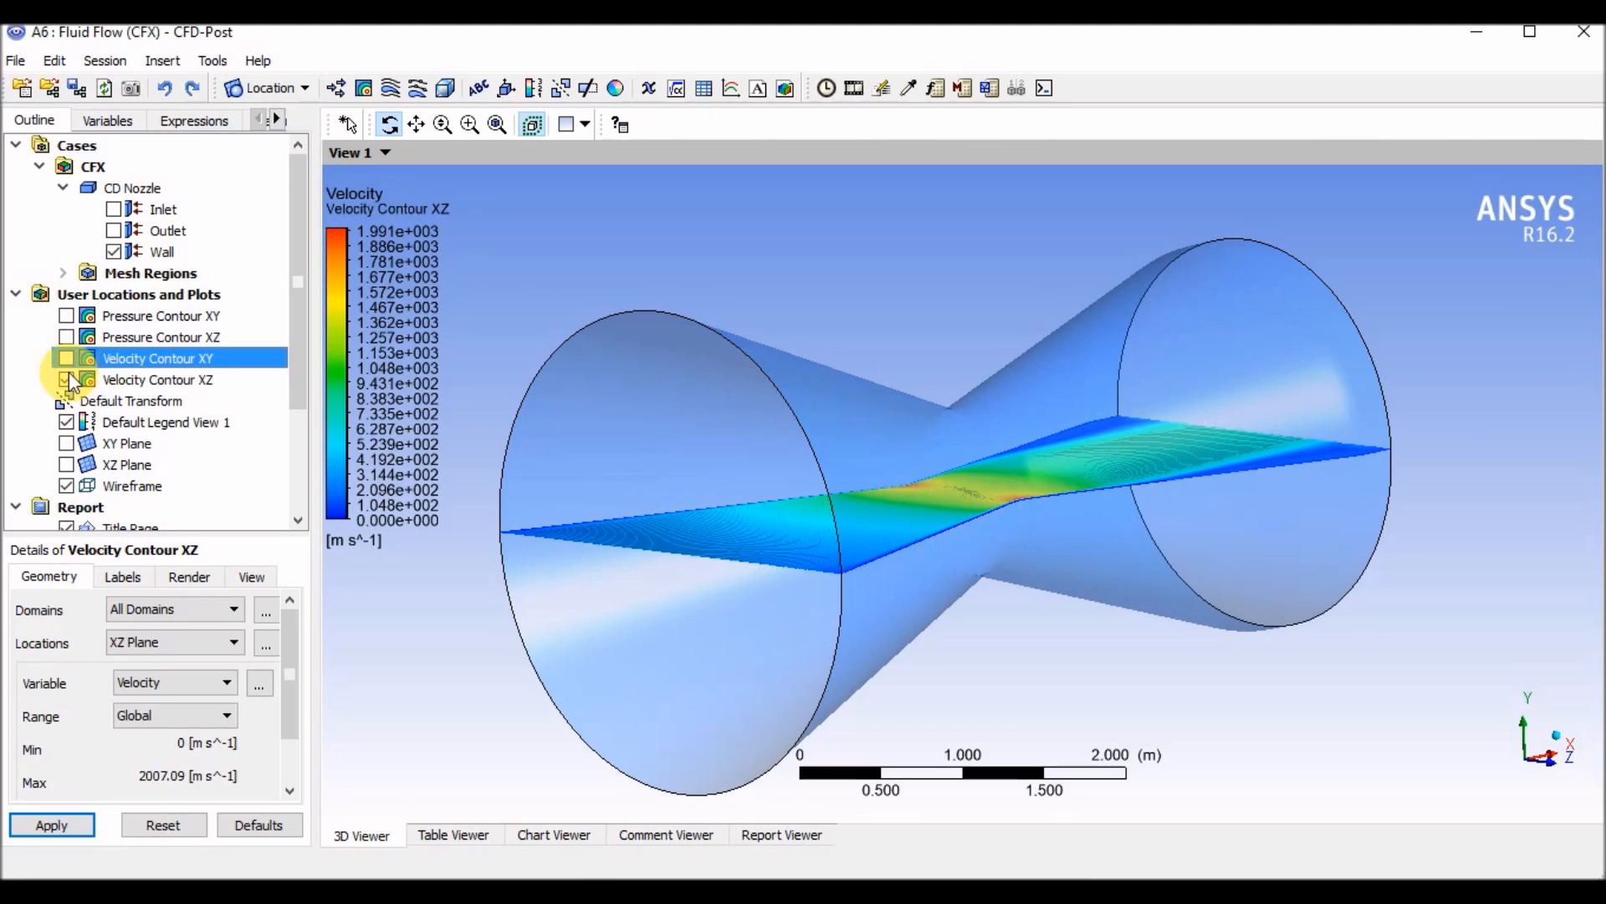
left_click(67, 379)
mouse_move(656, 438)
left_mouse_down()
mouse_move(650, 413)
mouse_move(670, 446)
left_mouse_up()
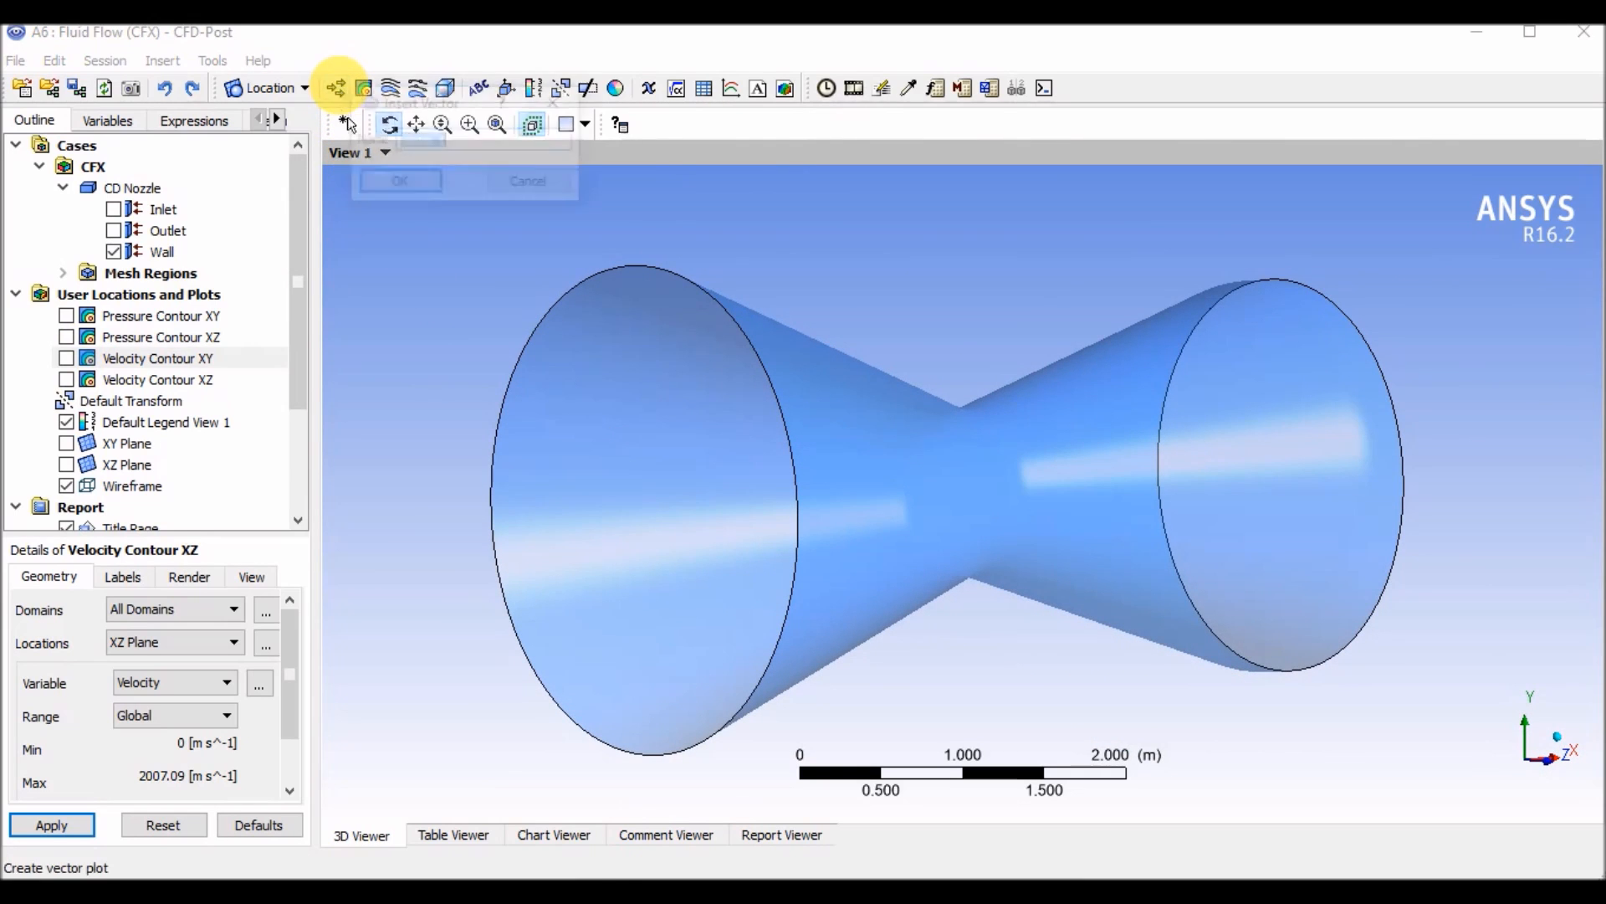
Insert a vector plot named Vector XY, located on the XY Plane
left_click(338, 88)
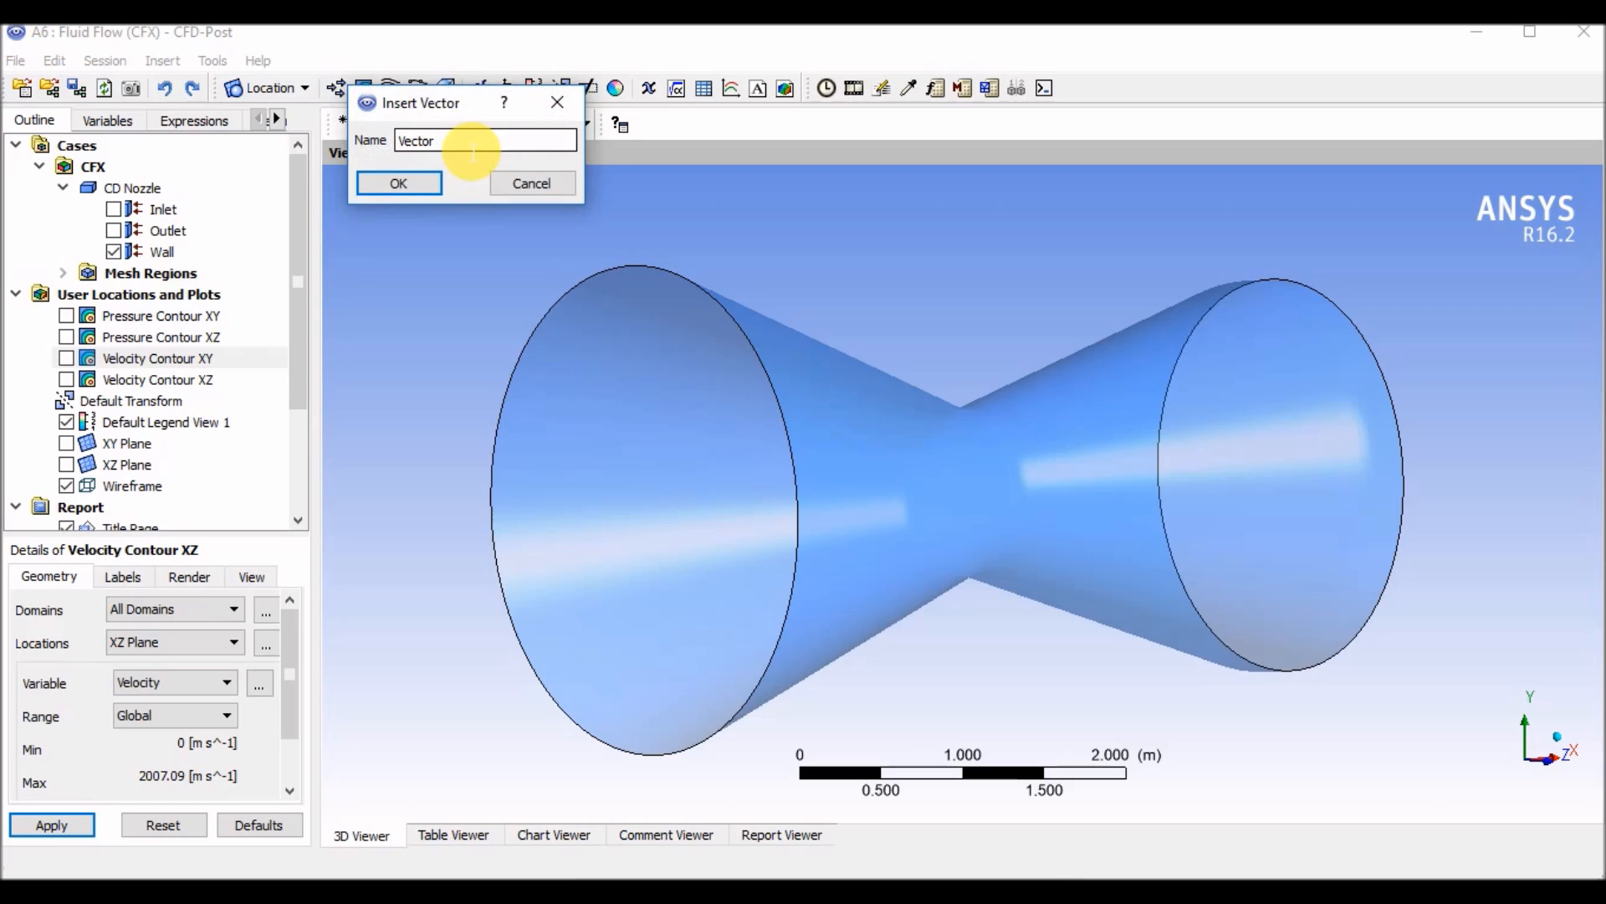
key("Return")
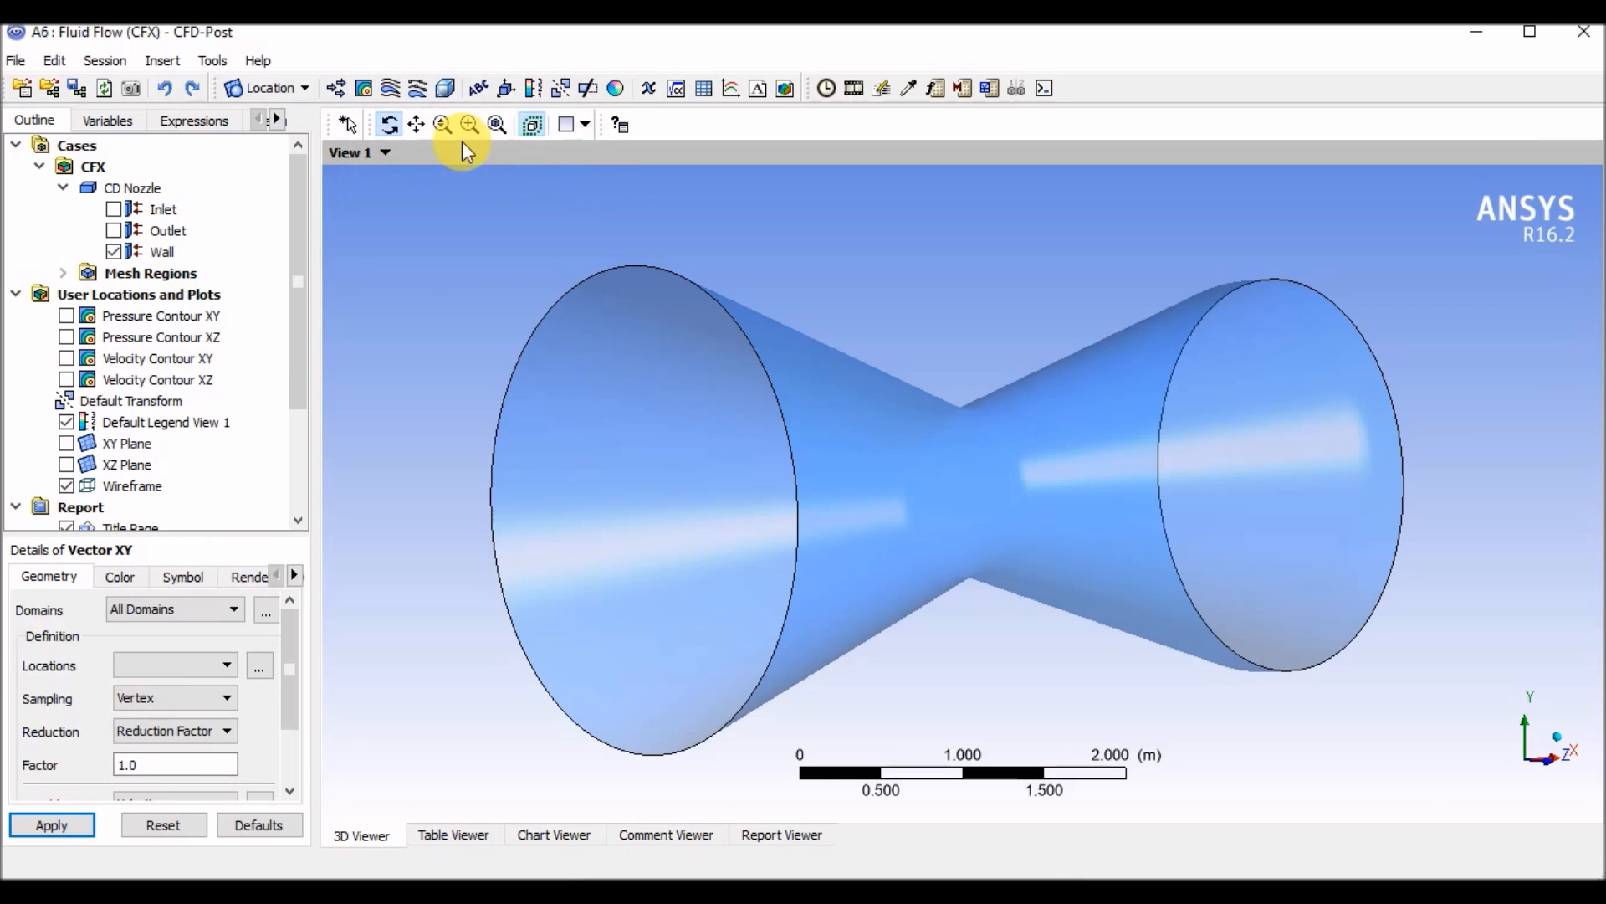
left_click(226, 670)
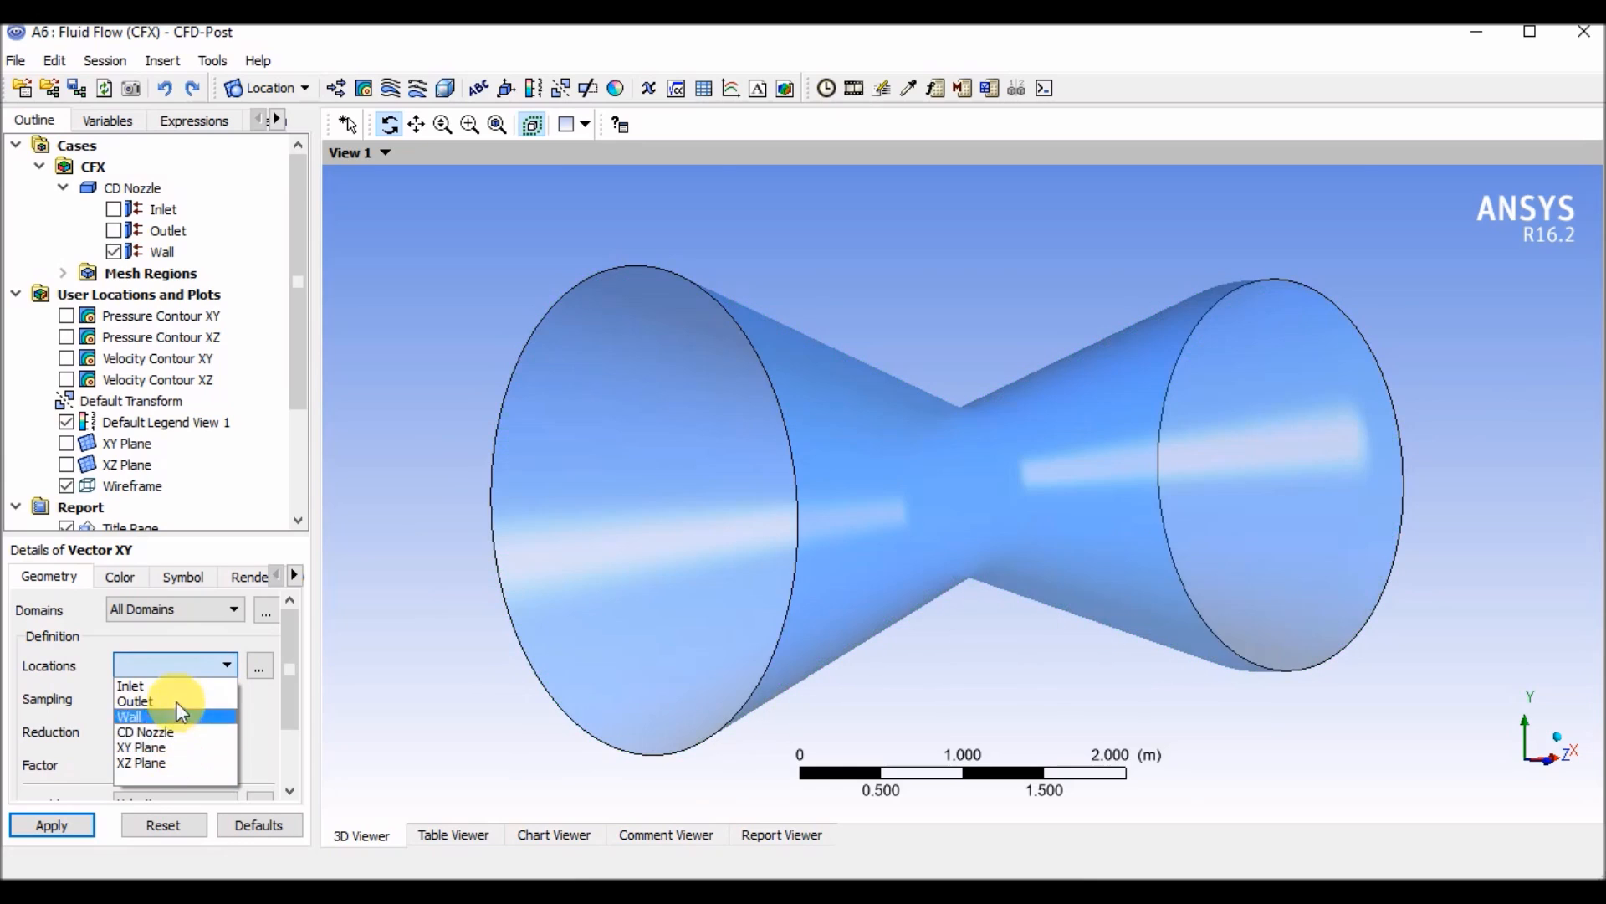
left_click(187, 747)
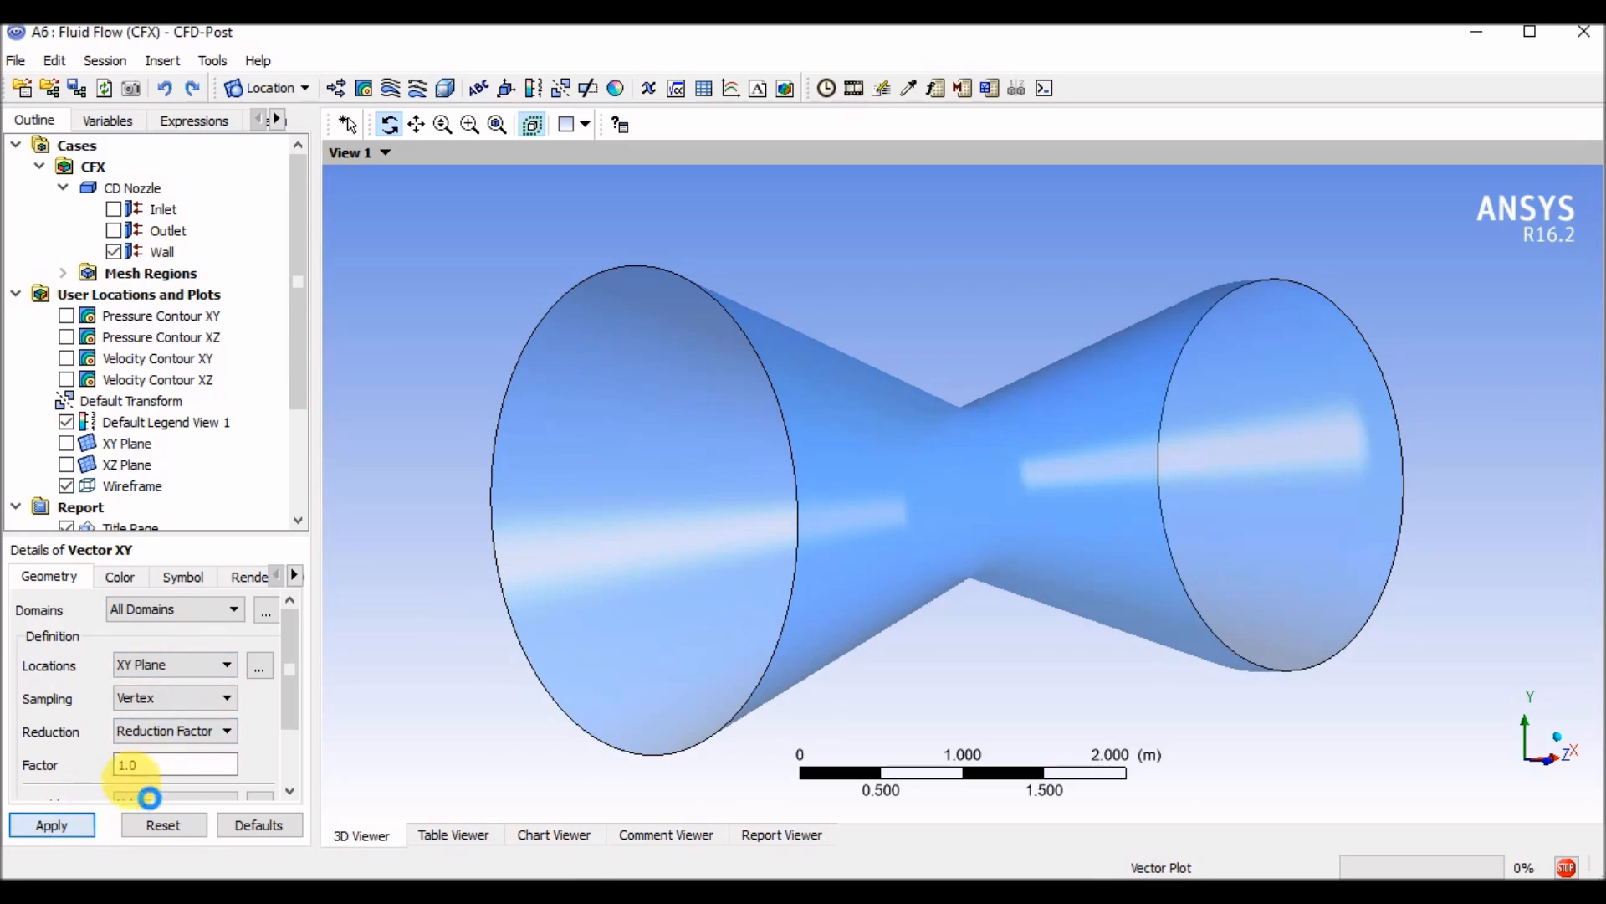
left_click(84, 824)
Set the camera to the predefined view from +Z and hide the Wall and Wireframe
left_click_drag(645, 438, 617, 423)
right_click(789, 284)
mouse_move(877, 423)
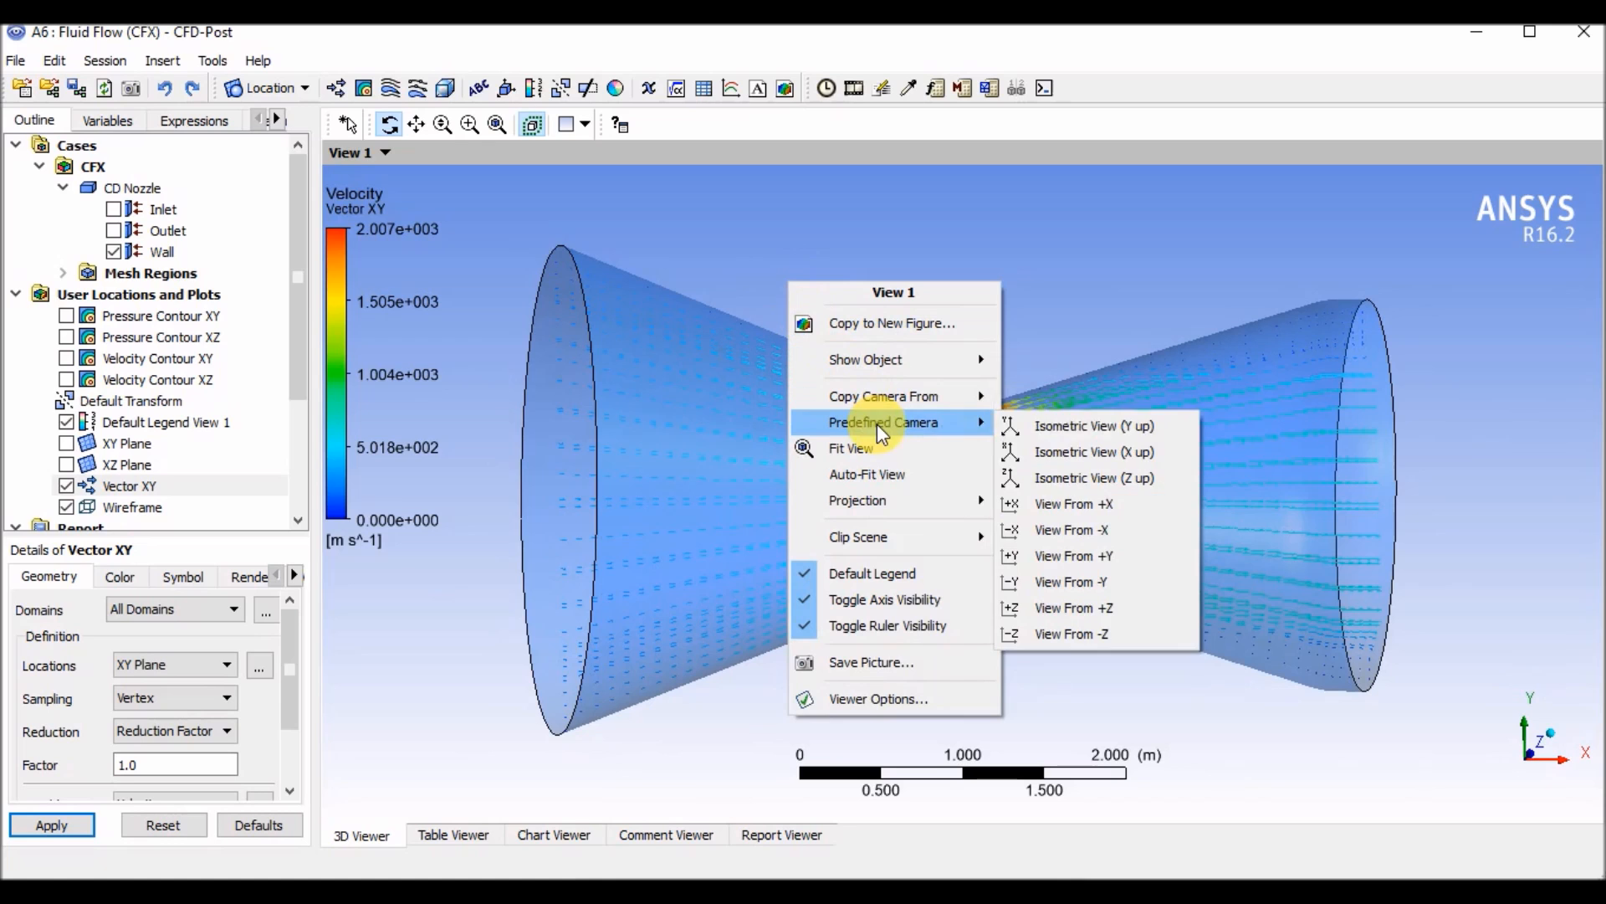
left_click(1088, 608)
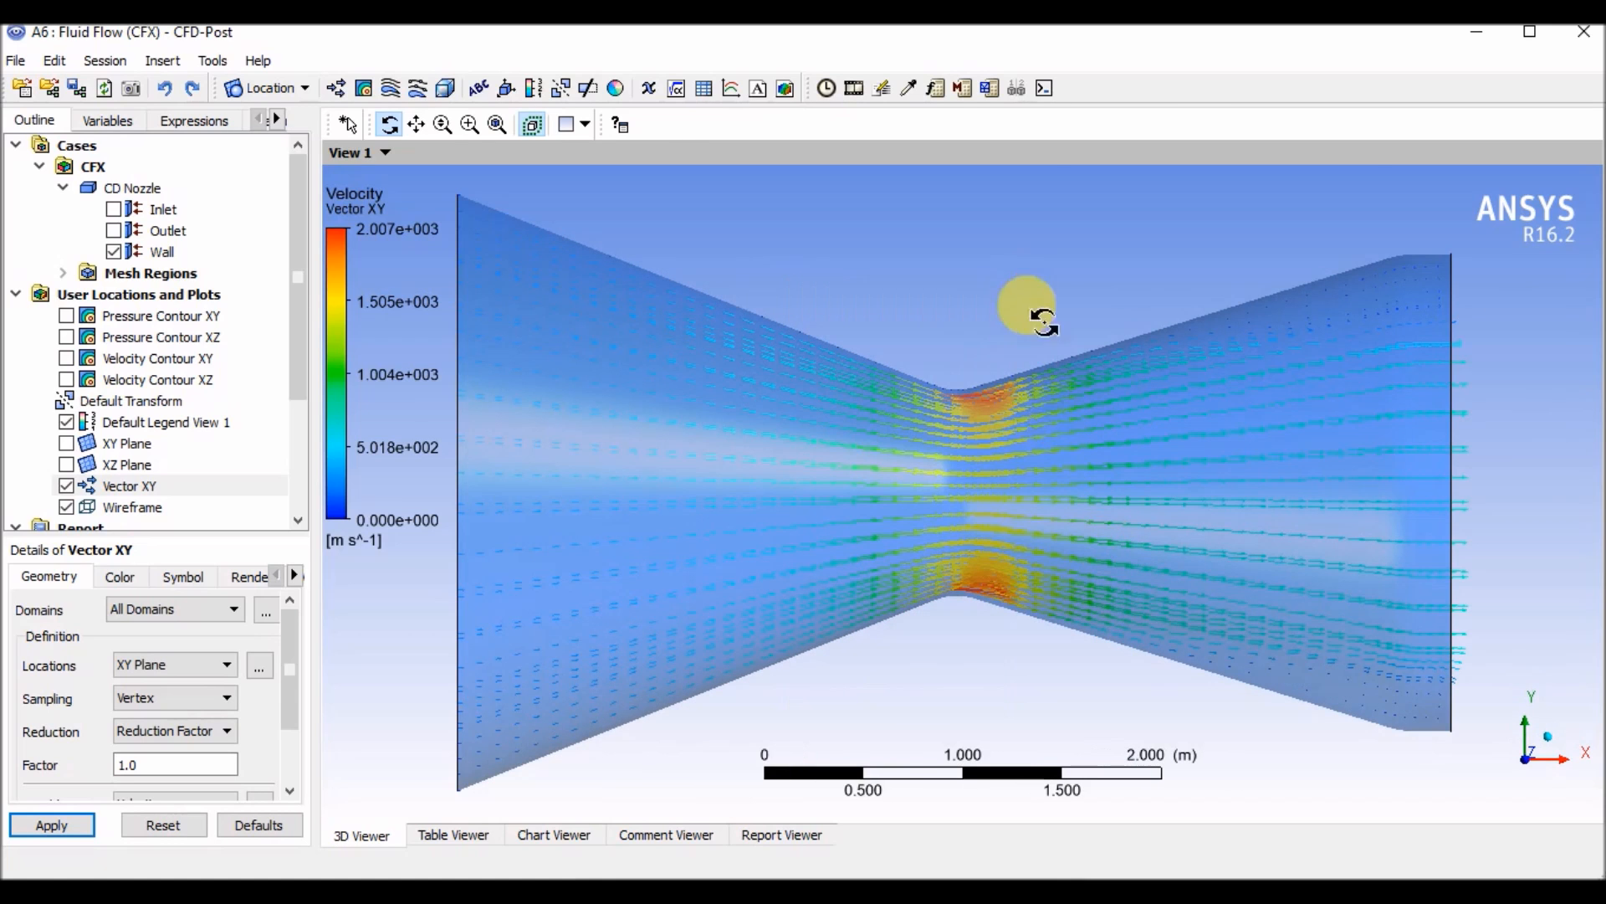
left_click(114, 251)
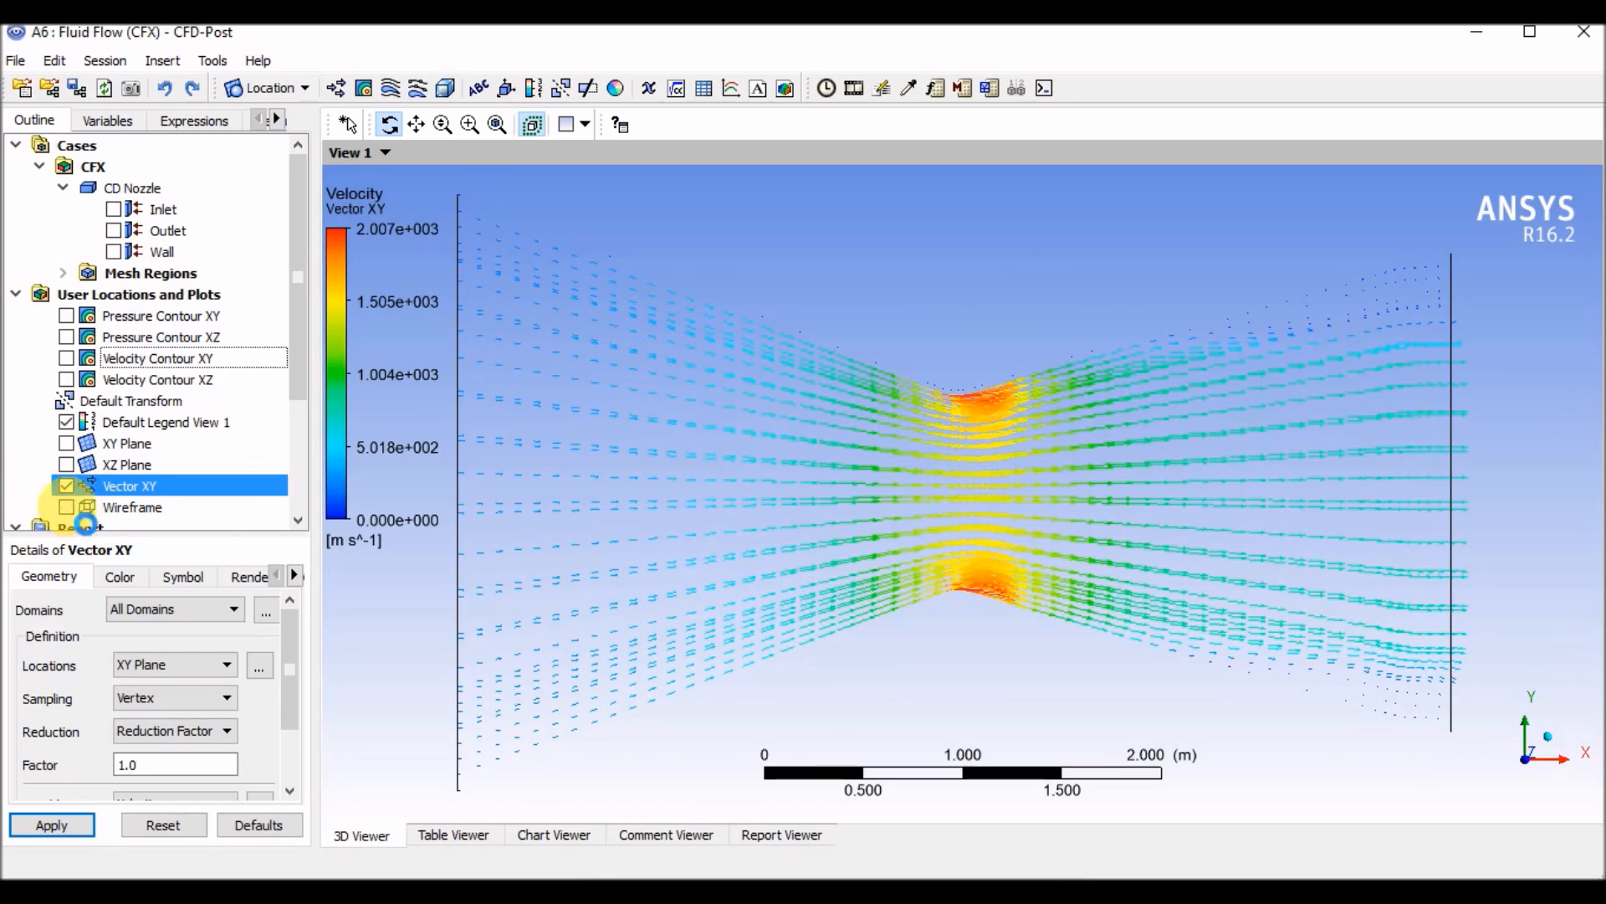
Try reduction factors below 1 and of 2 for Vector XY, and set the factor back to 1
left_click_drag(1147, 495, 661, 213)
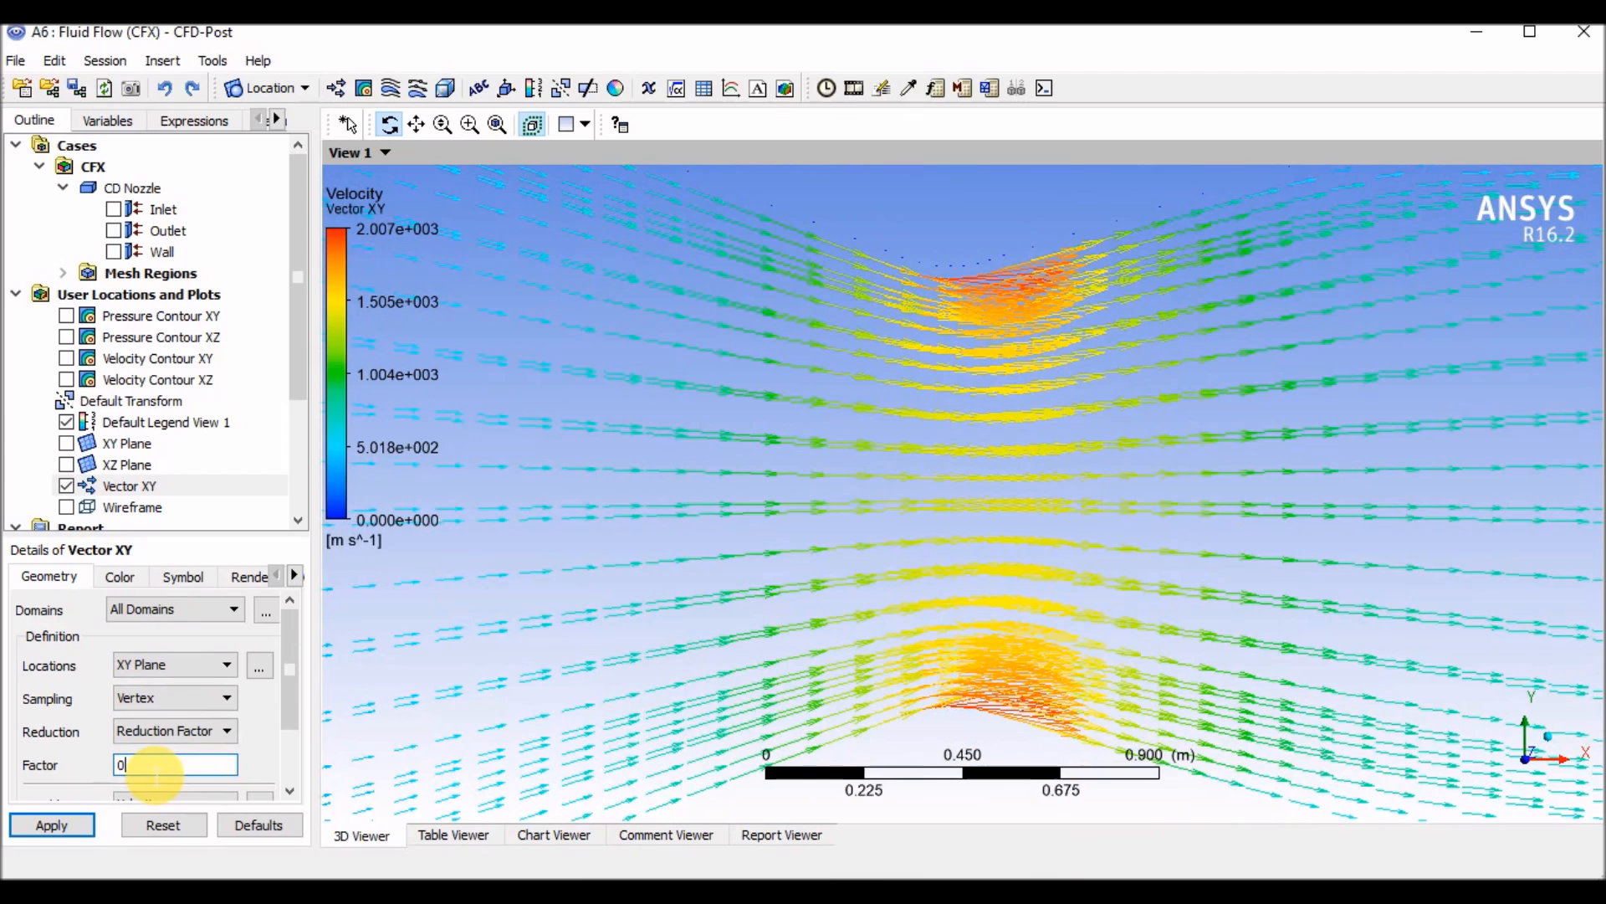
left_click(52, 825)
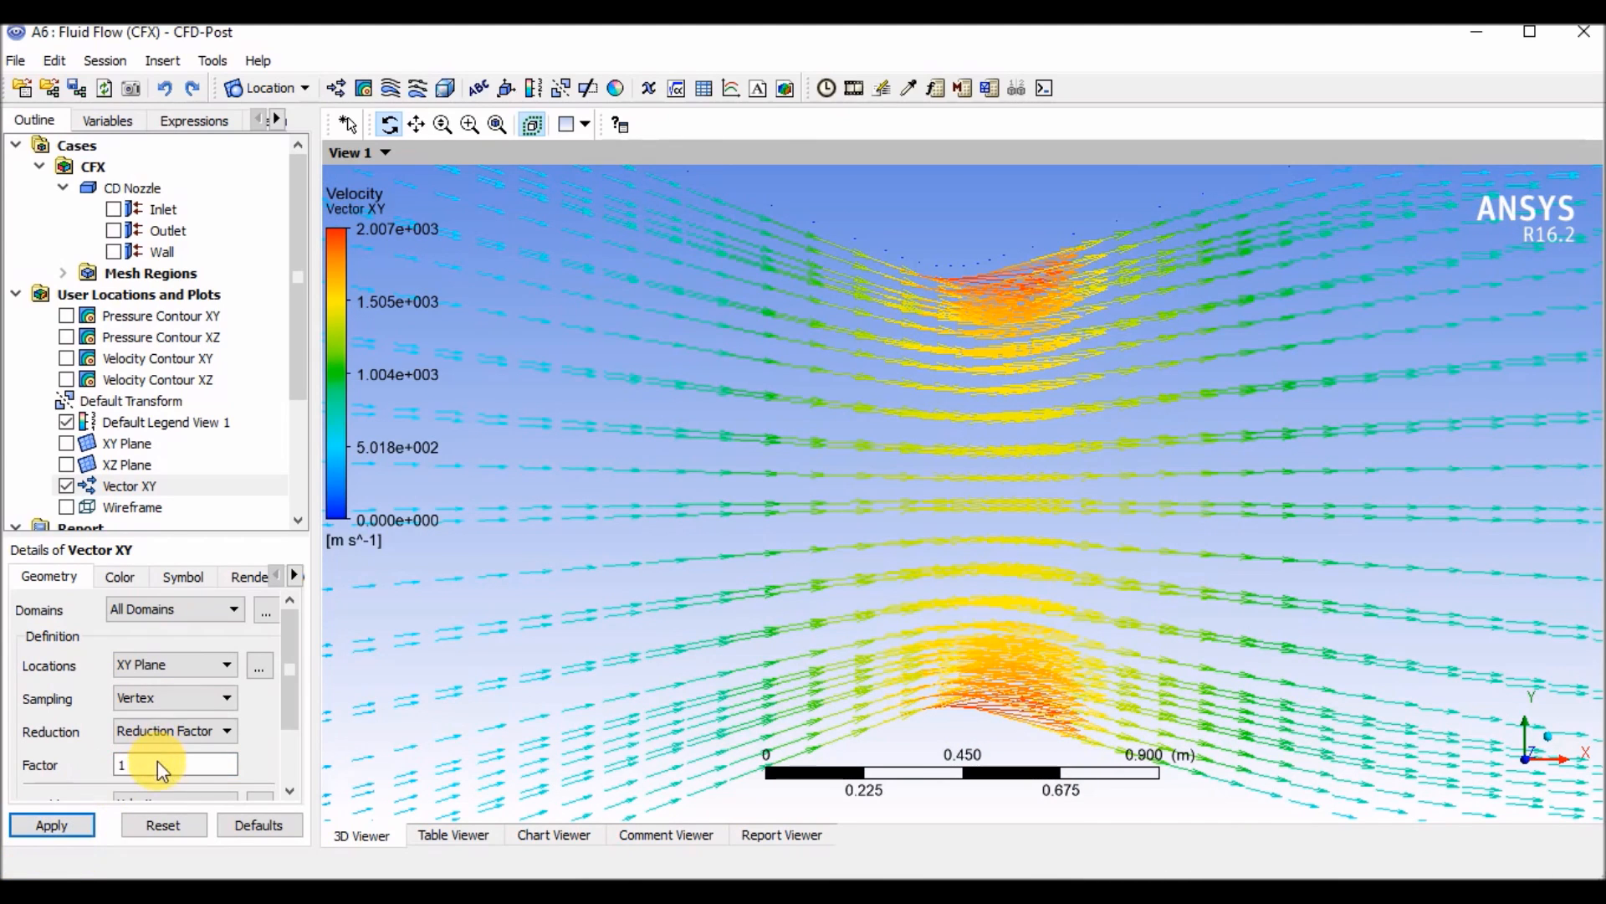
type("2")
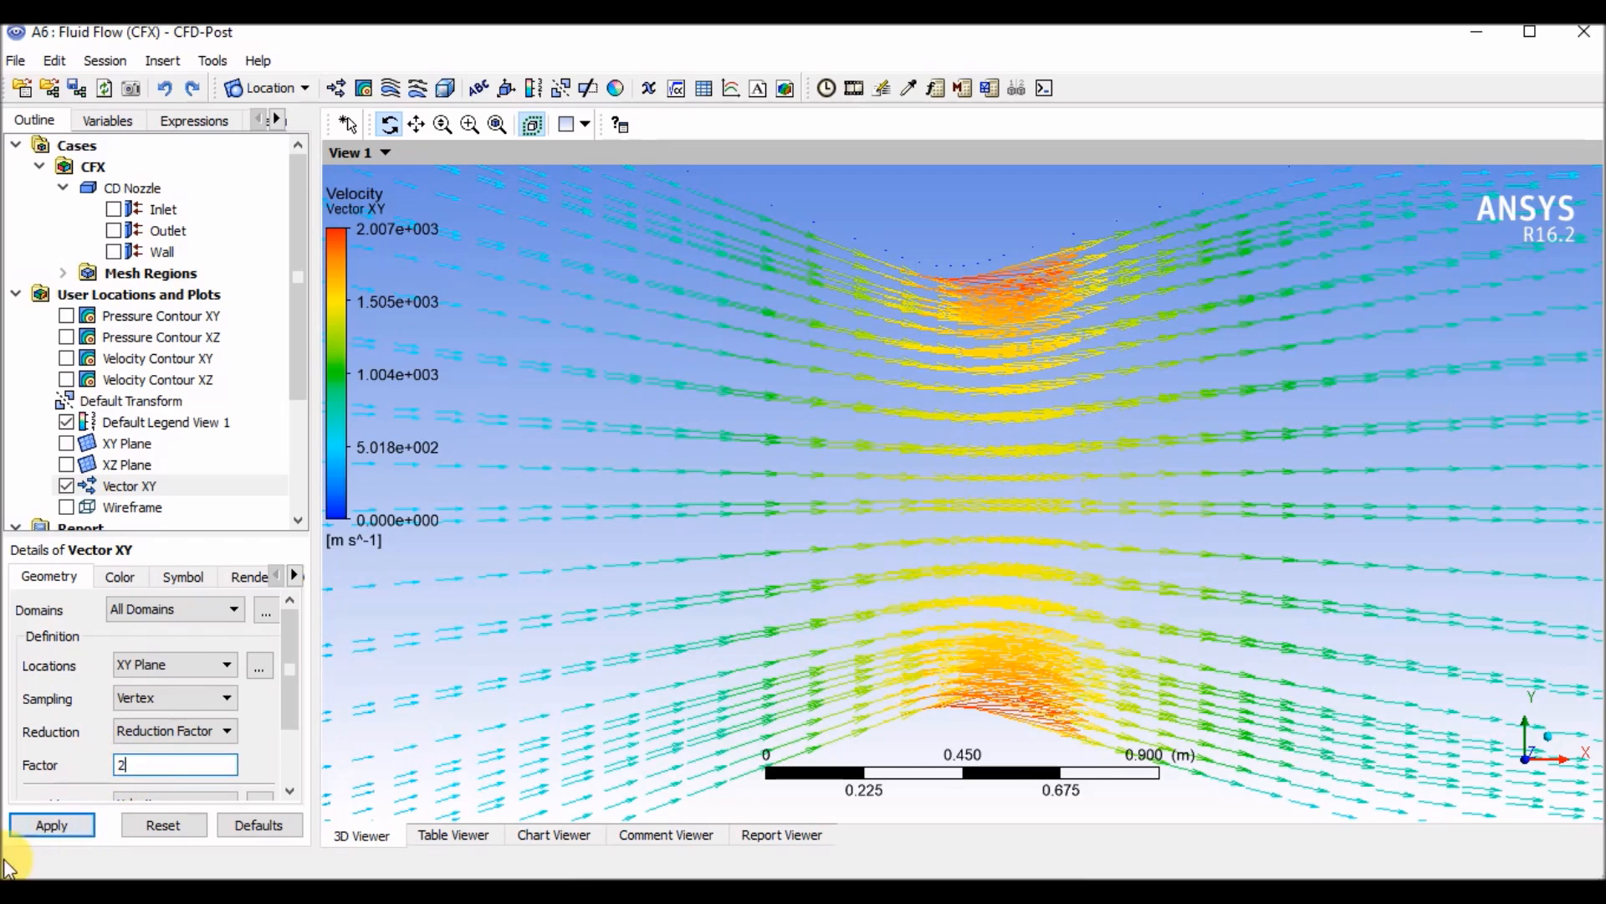
left_click(29, 825)
left_click_drag(854, 574, 872, 562)
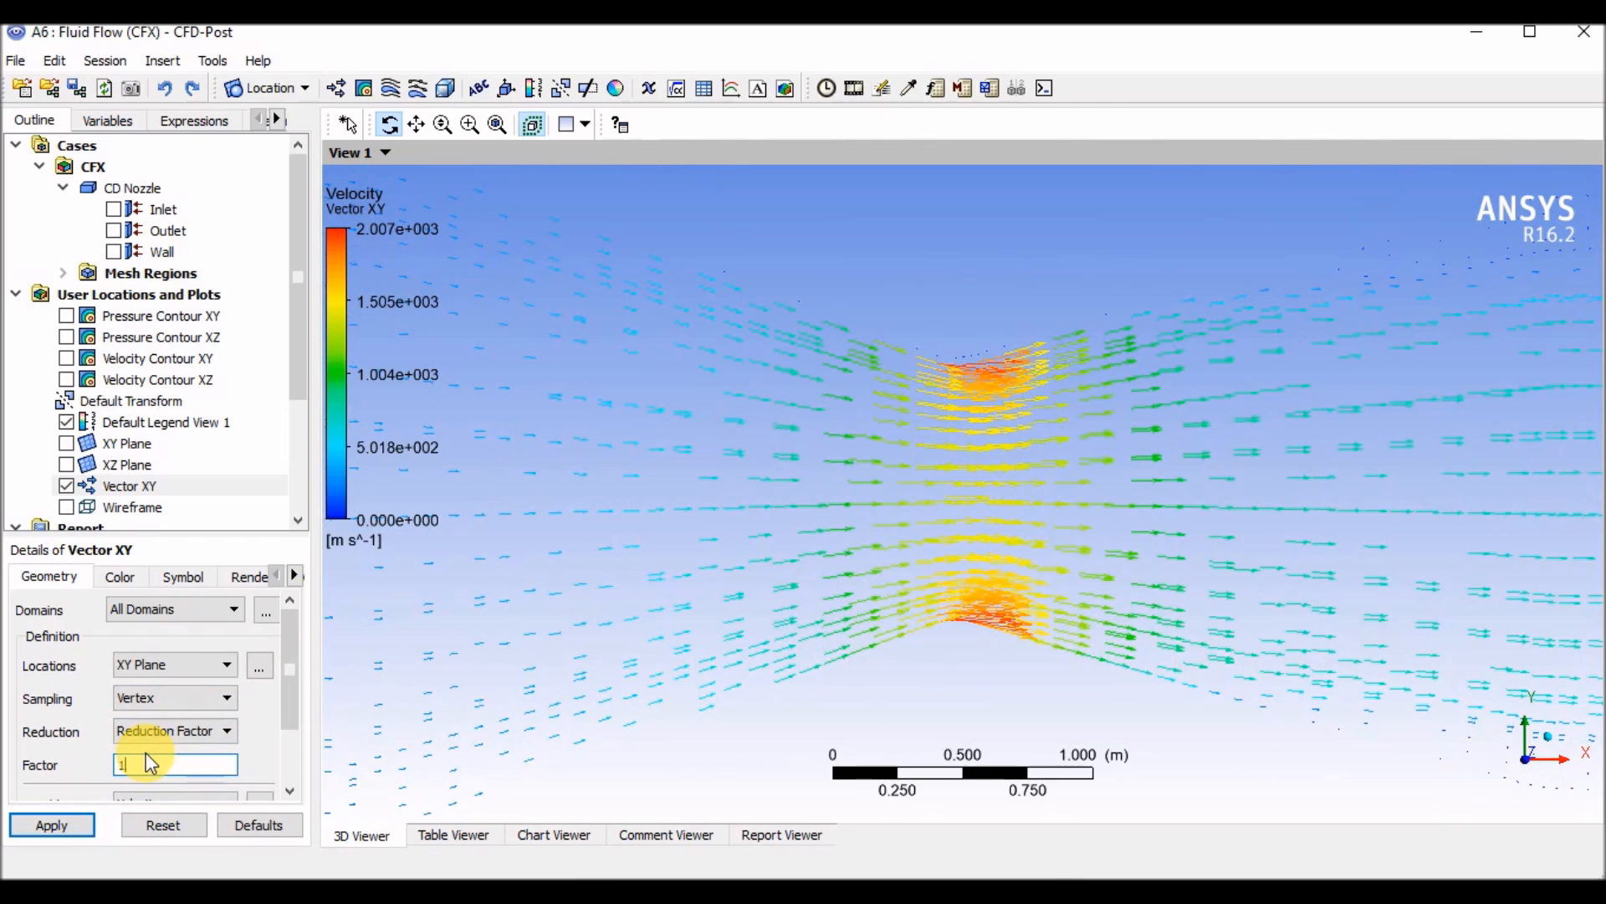
left_click(56, 823)
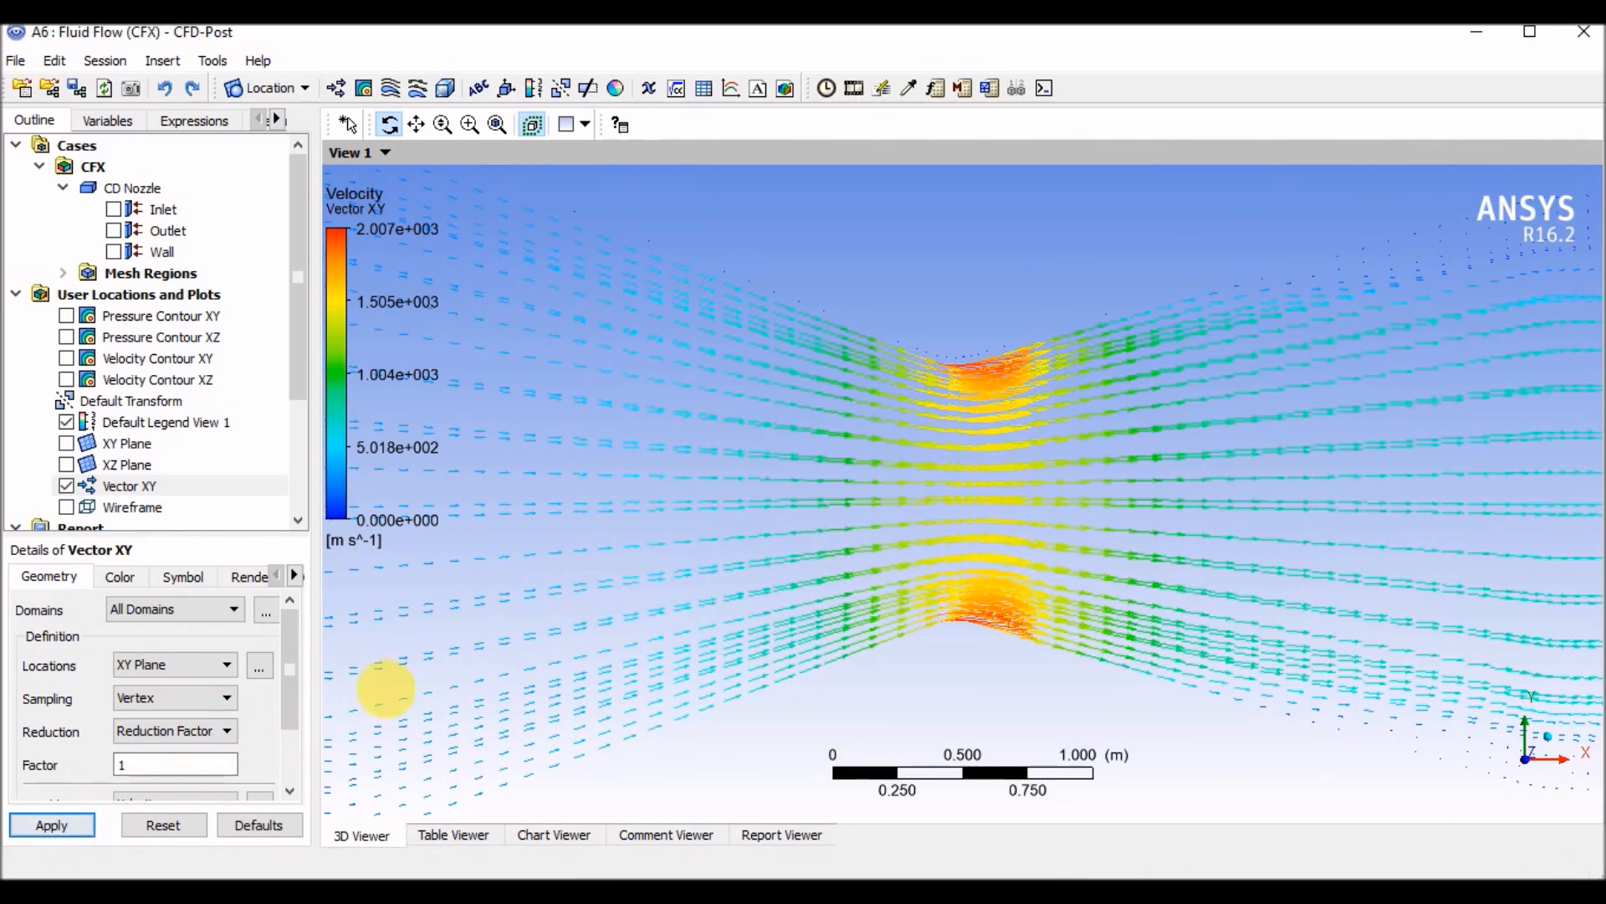
Change the symbol of Vector XY to Arrow2D
left_click_drag(288, 700, 293, 759)
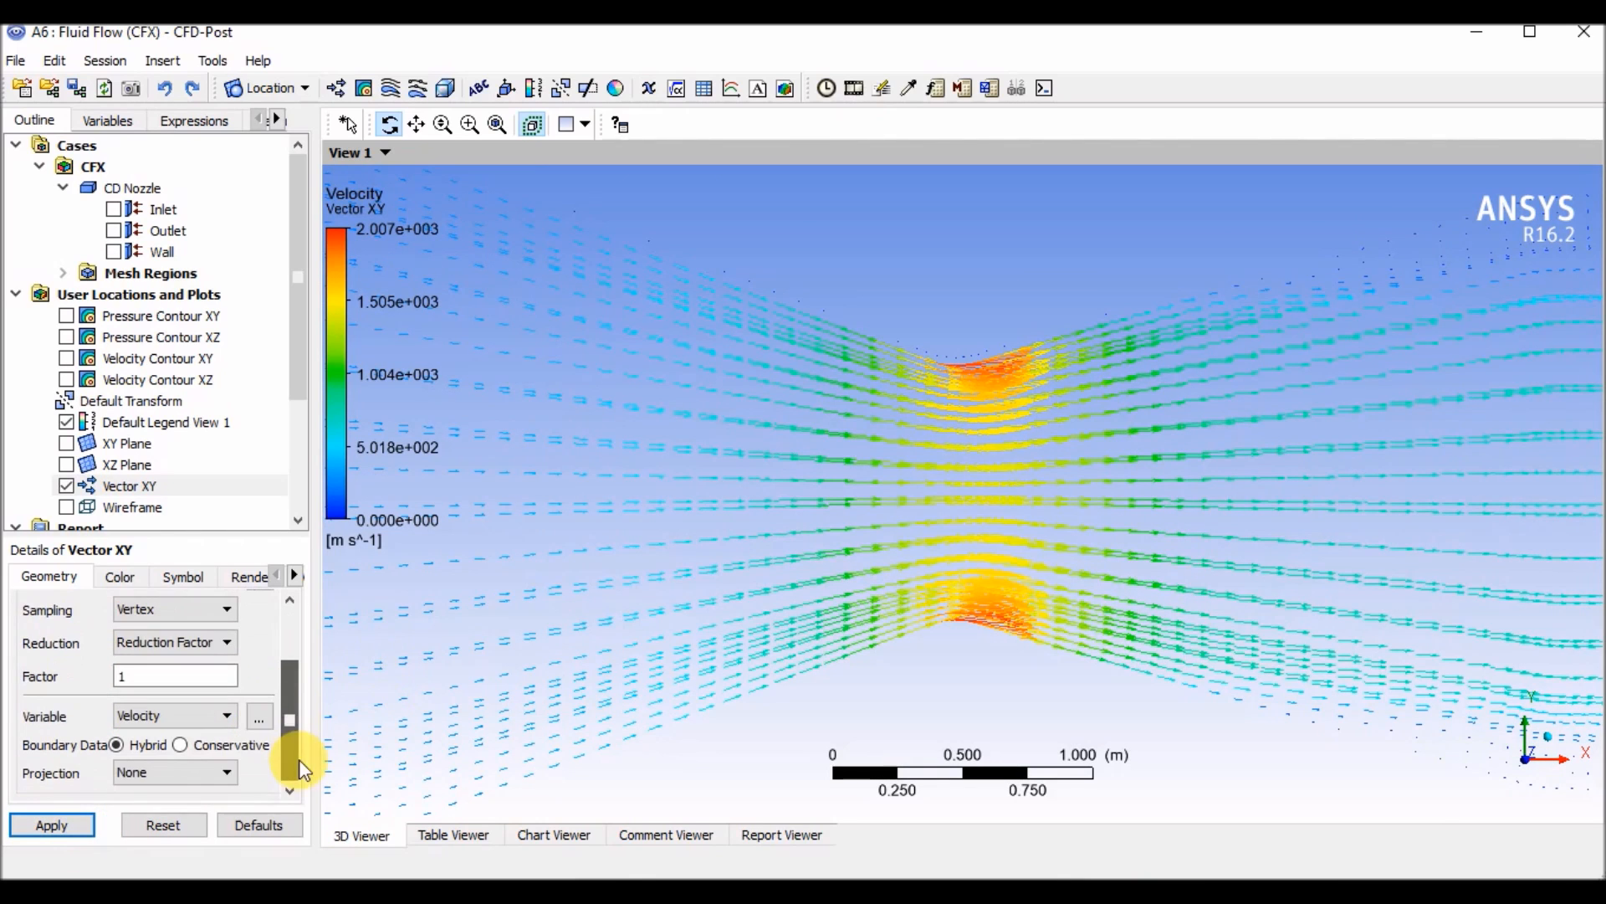
left_click(134, 580)
left_click(173, 581)
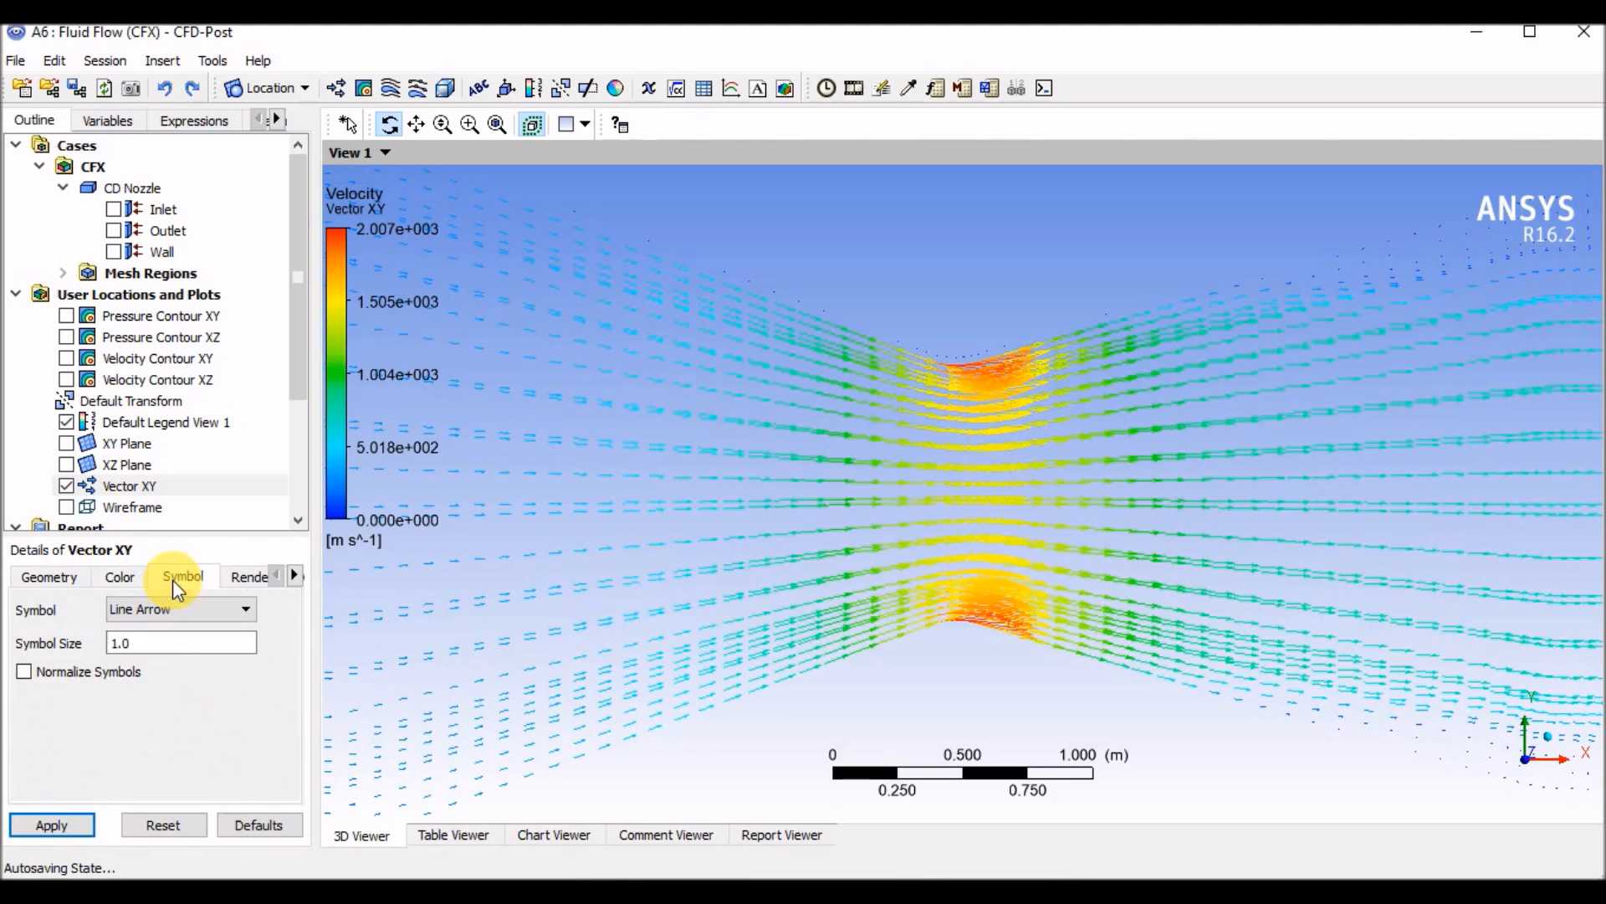
left_click(185, 610)
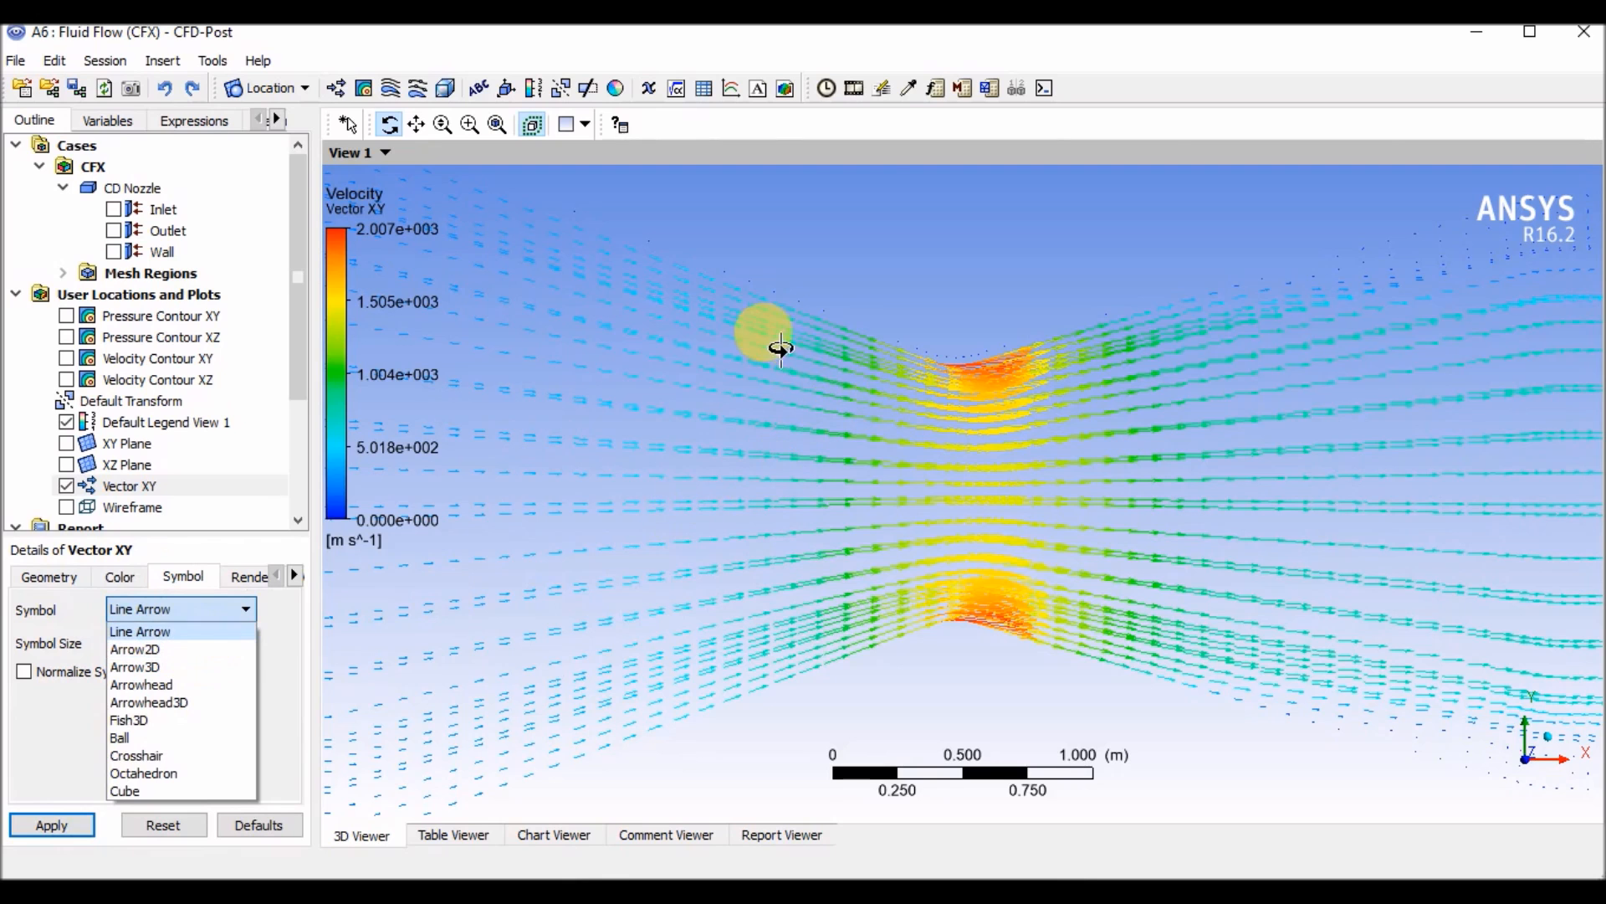
left_click(197, 651)
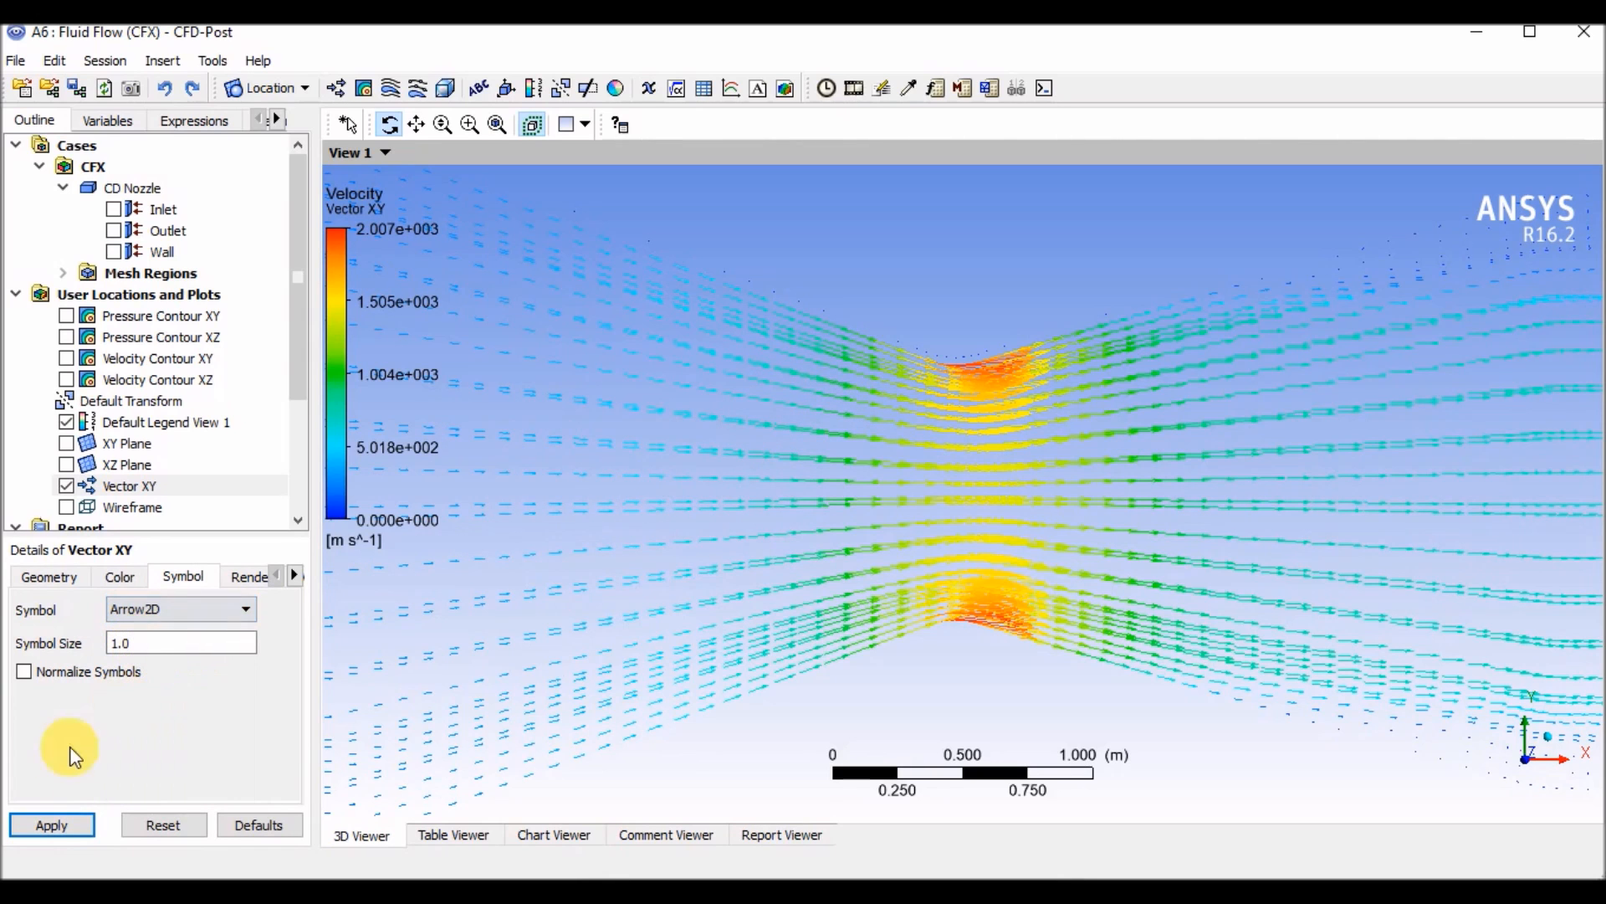
left_click(52, 825)
Set the symbol size of Vector XY to 4.87 and apply it to the Arrow2D vectors
left_click_drag(1022, 463, 870, 270)
scroll(866, 266, "up", 5)
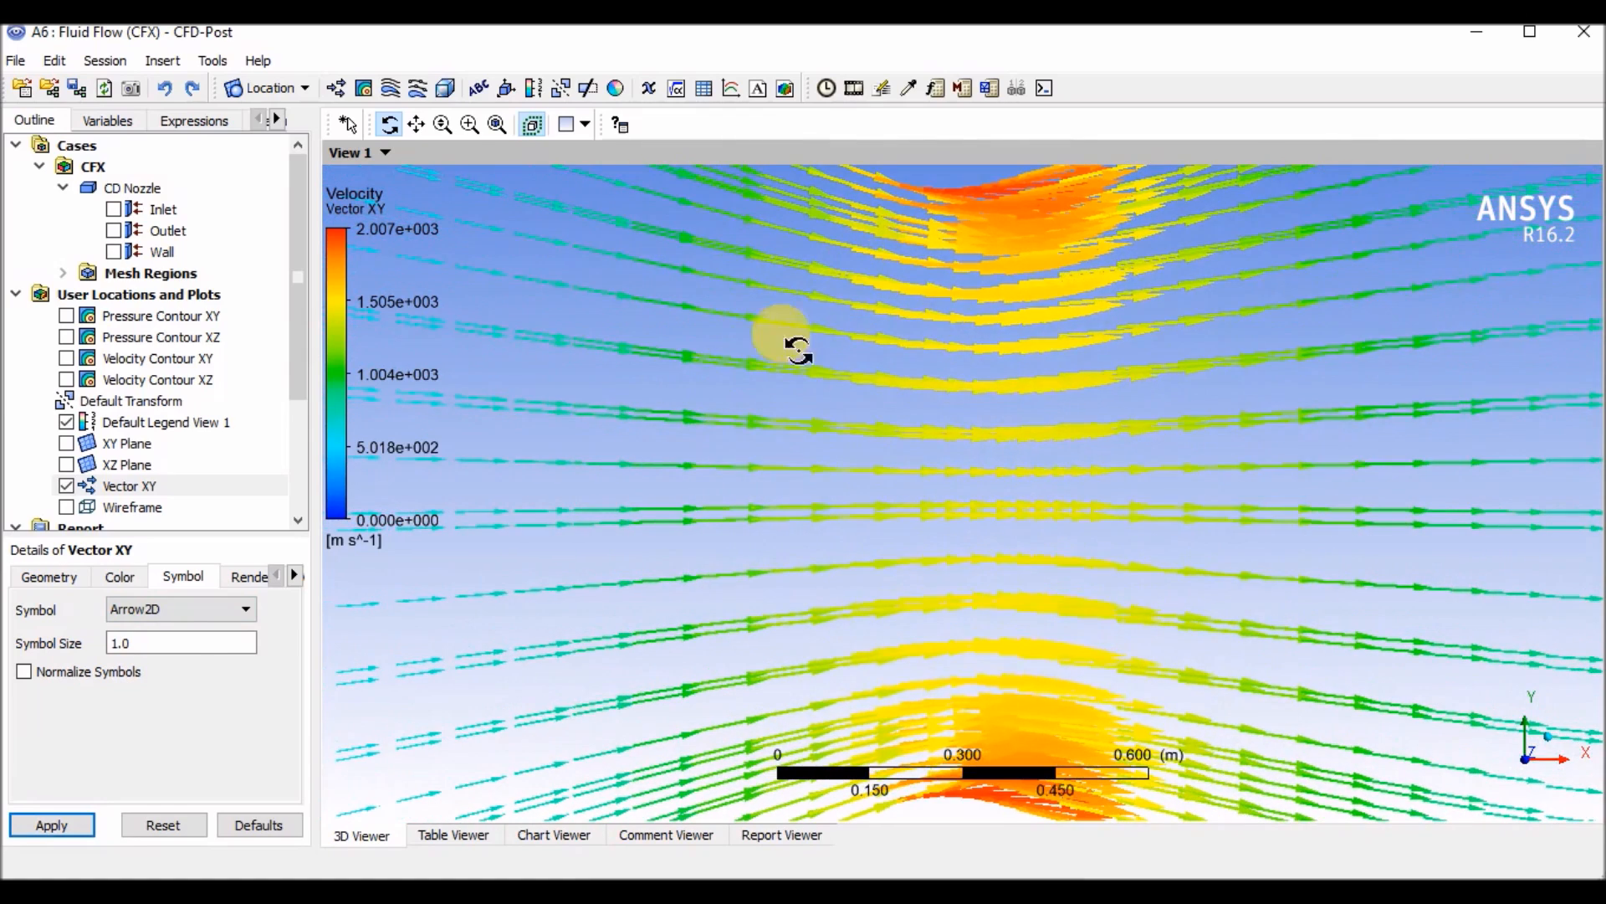
type("4.87")
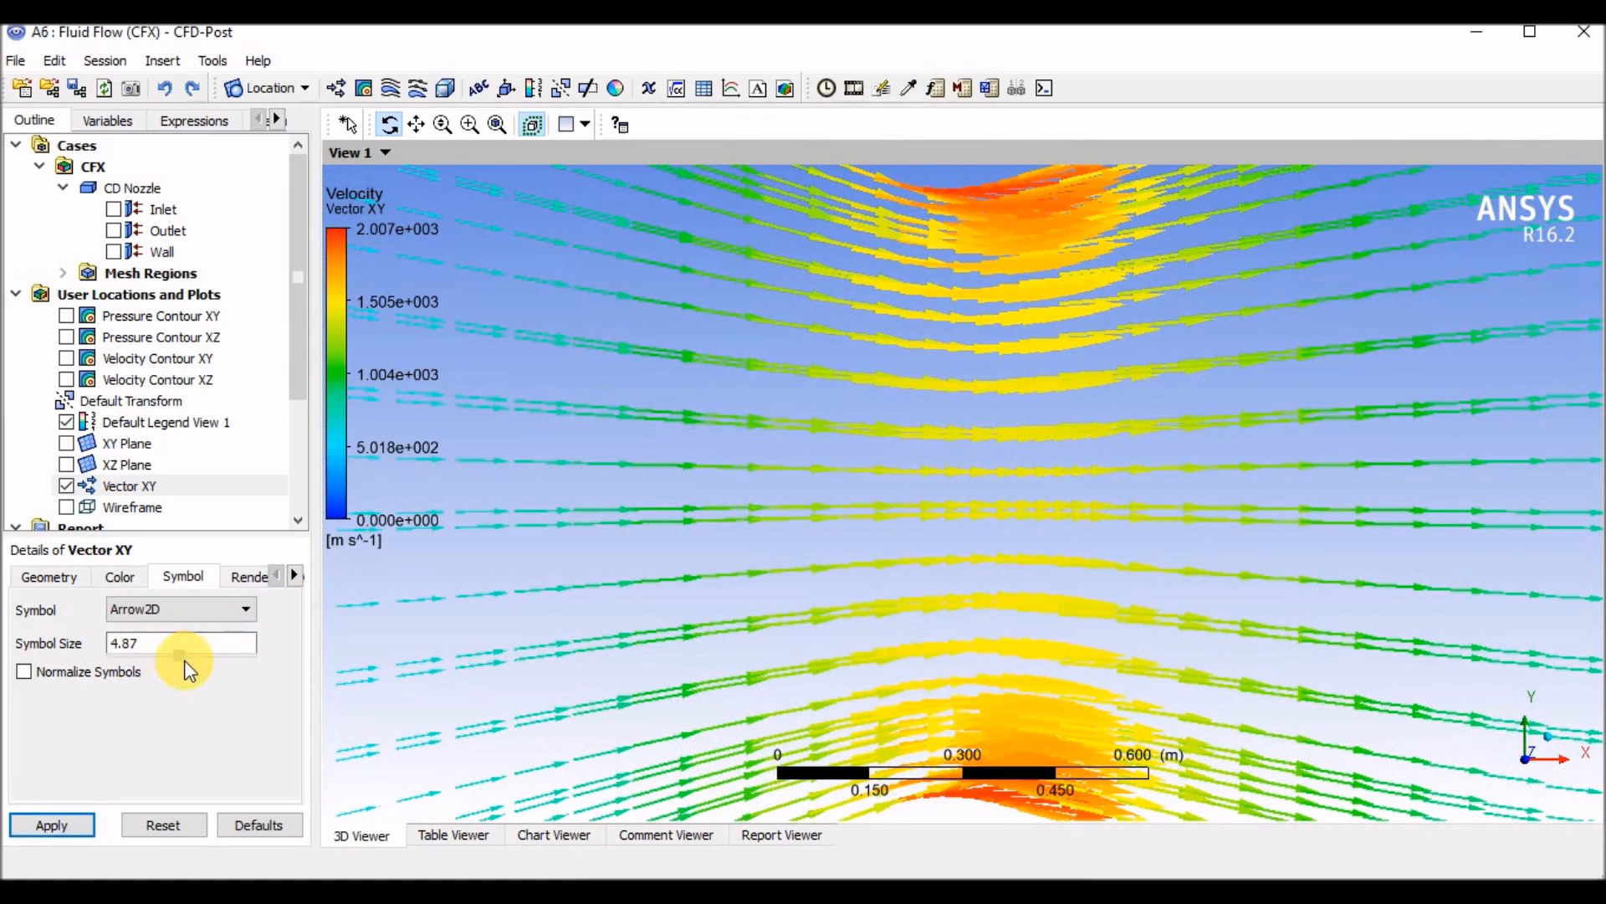
left_click(52, 825)
left_click_drag(707, 544, 751, 520)
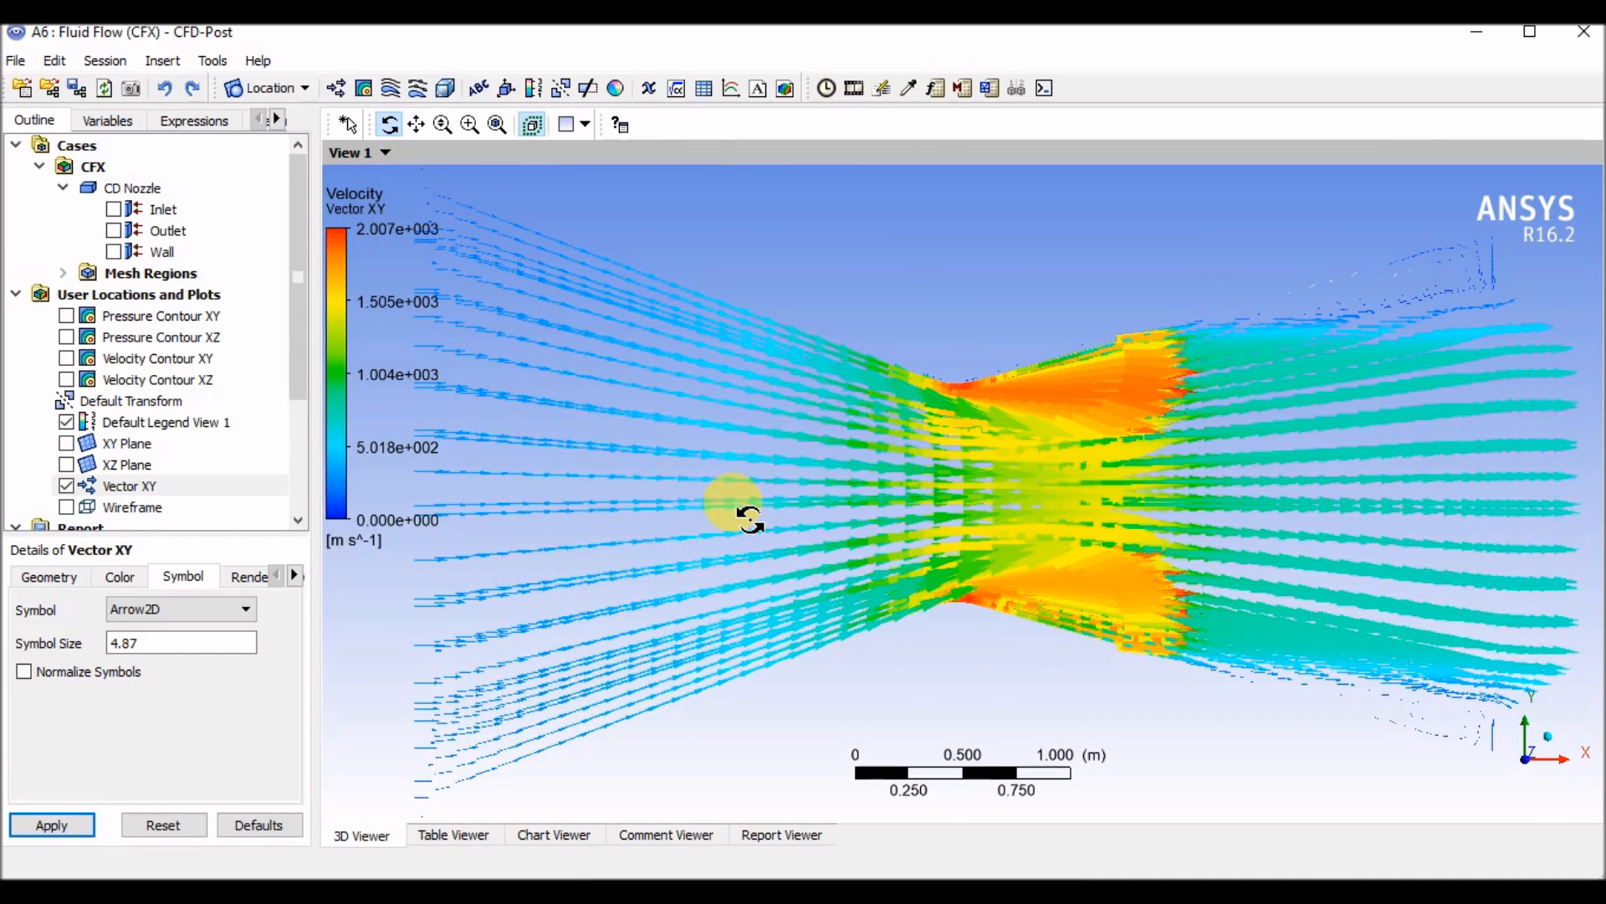
Change the symbol of Vector XY to Arrow3D and set its symbol size to 2.82
left_click(208, 609)
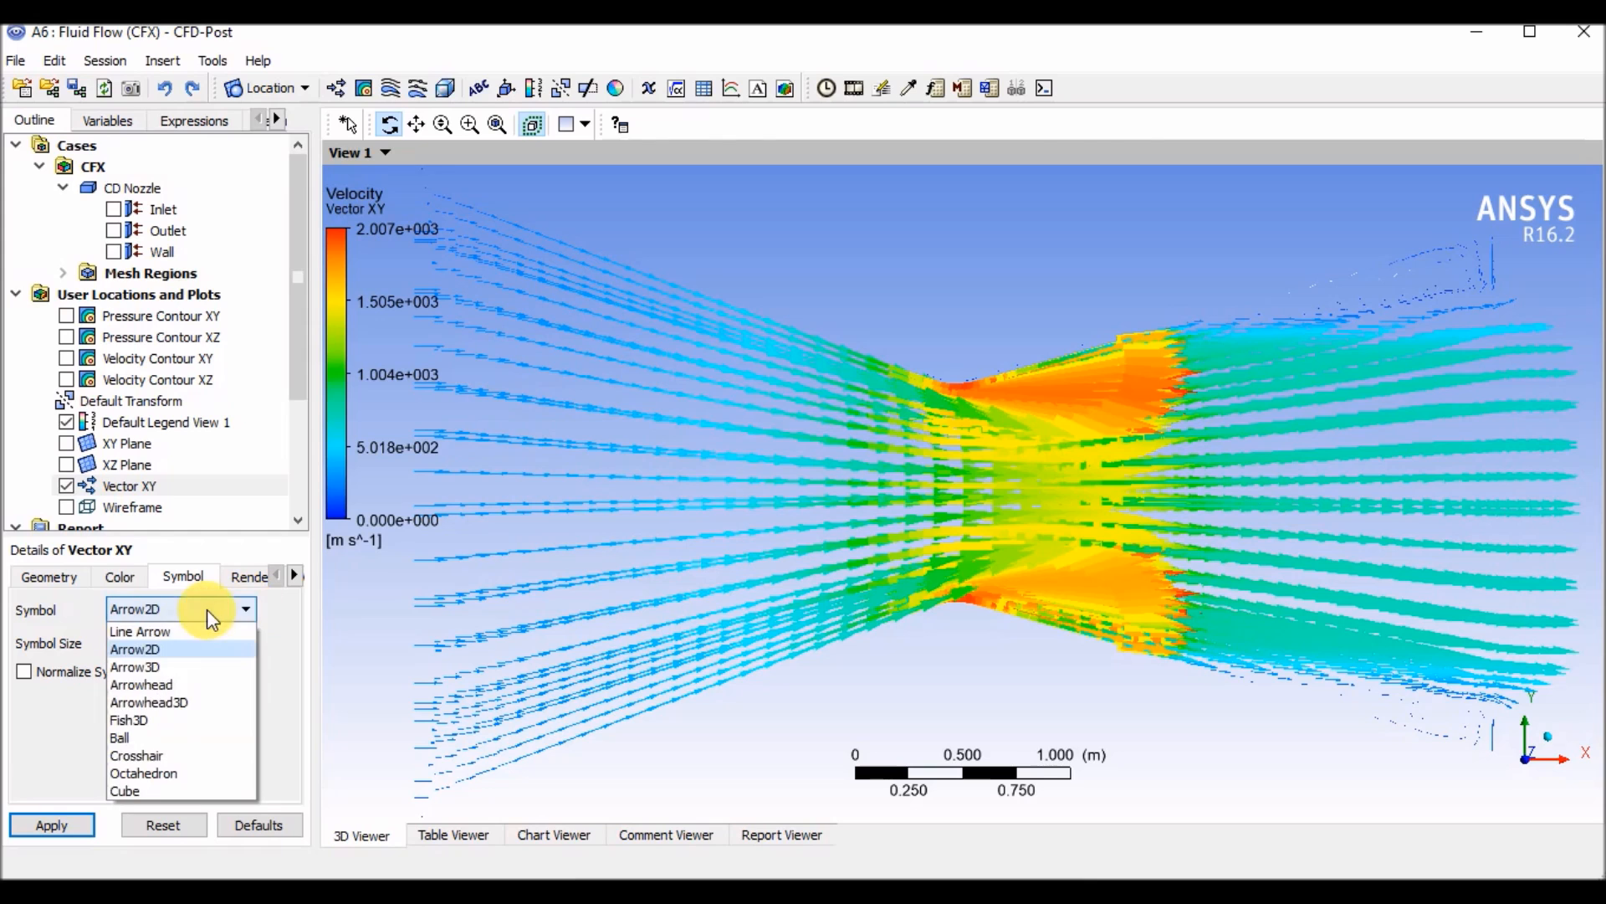
left_click(179, 667)
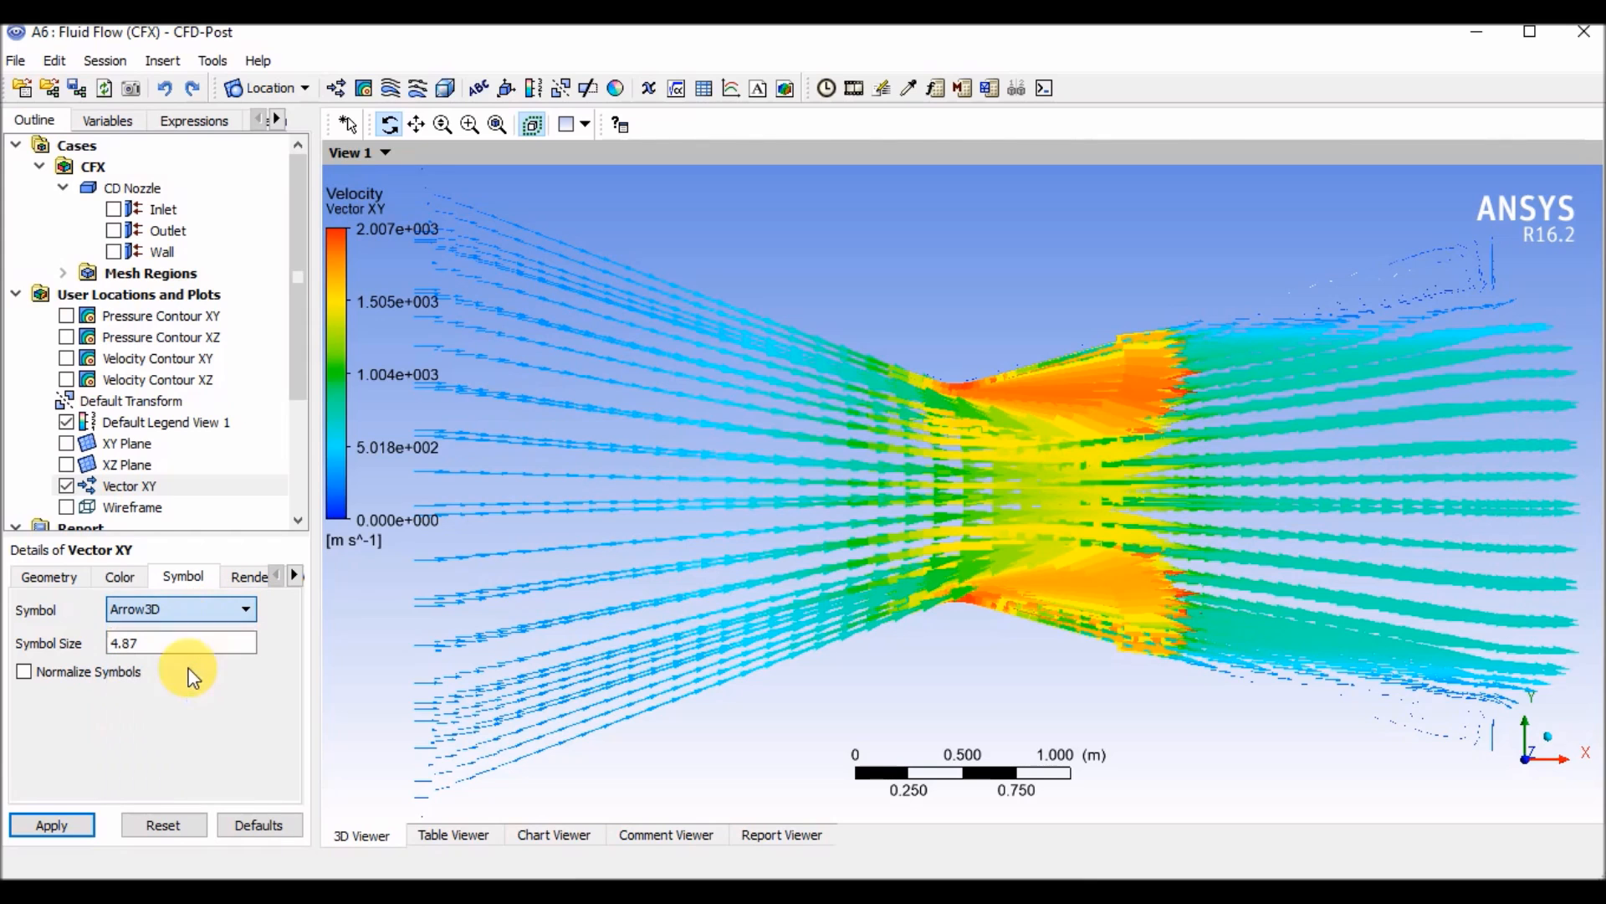
left_click(70, 826)
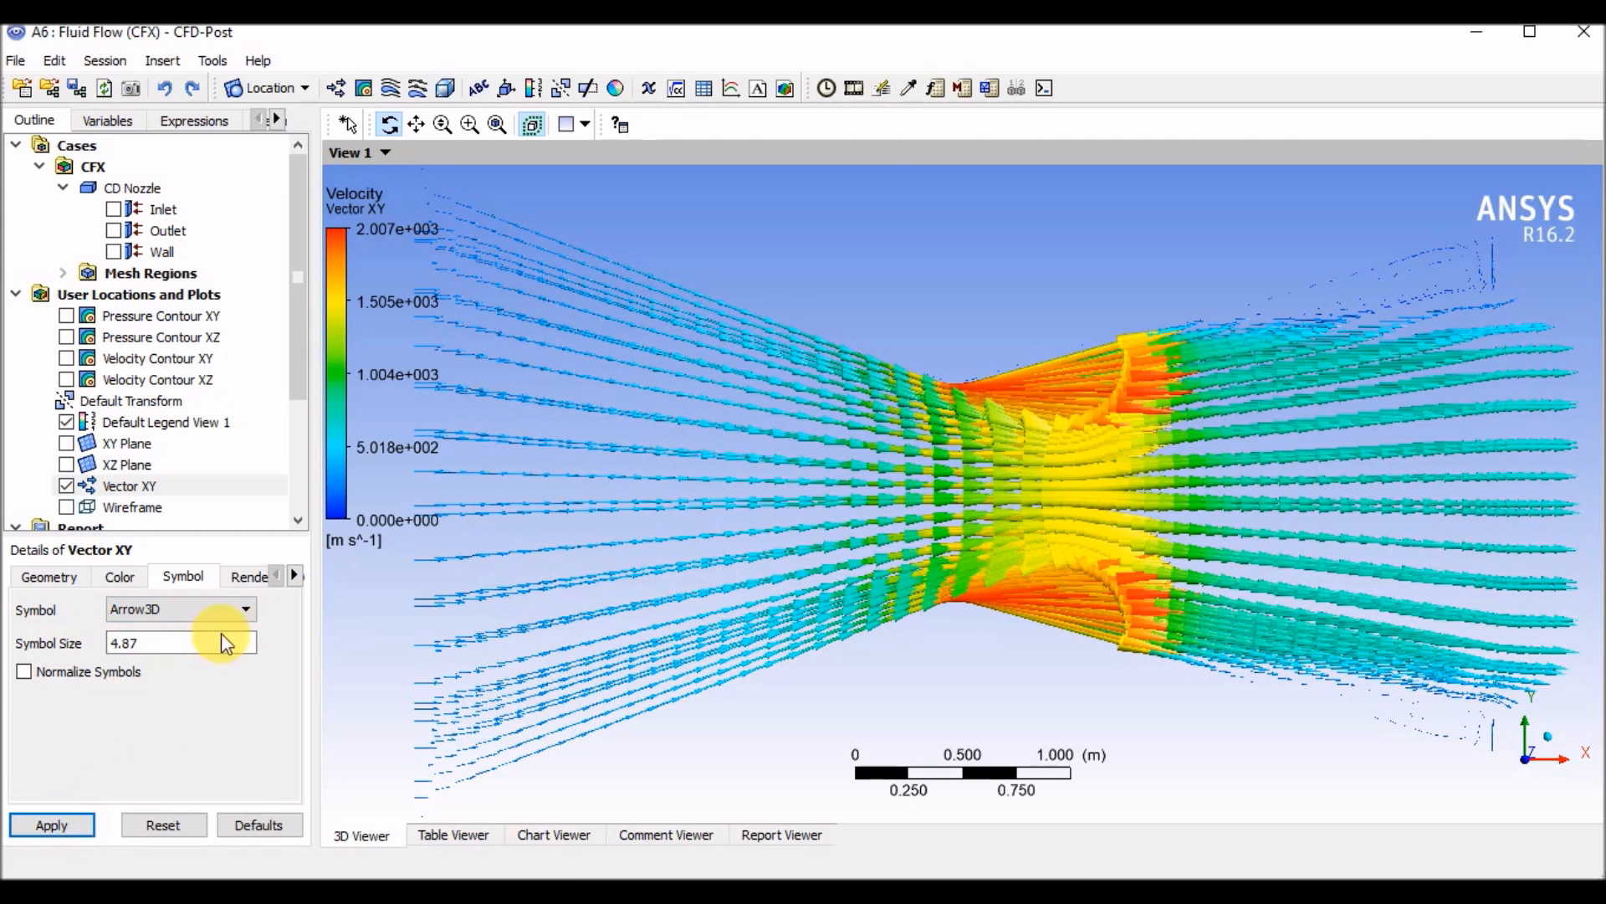
double_click(167, 648)
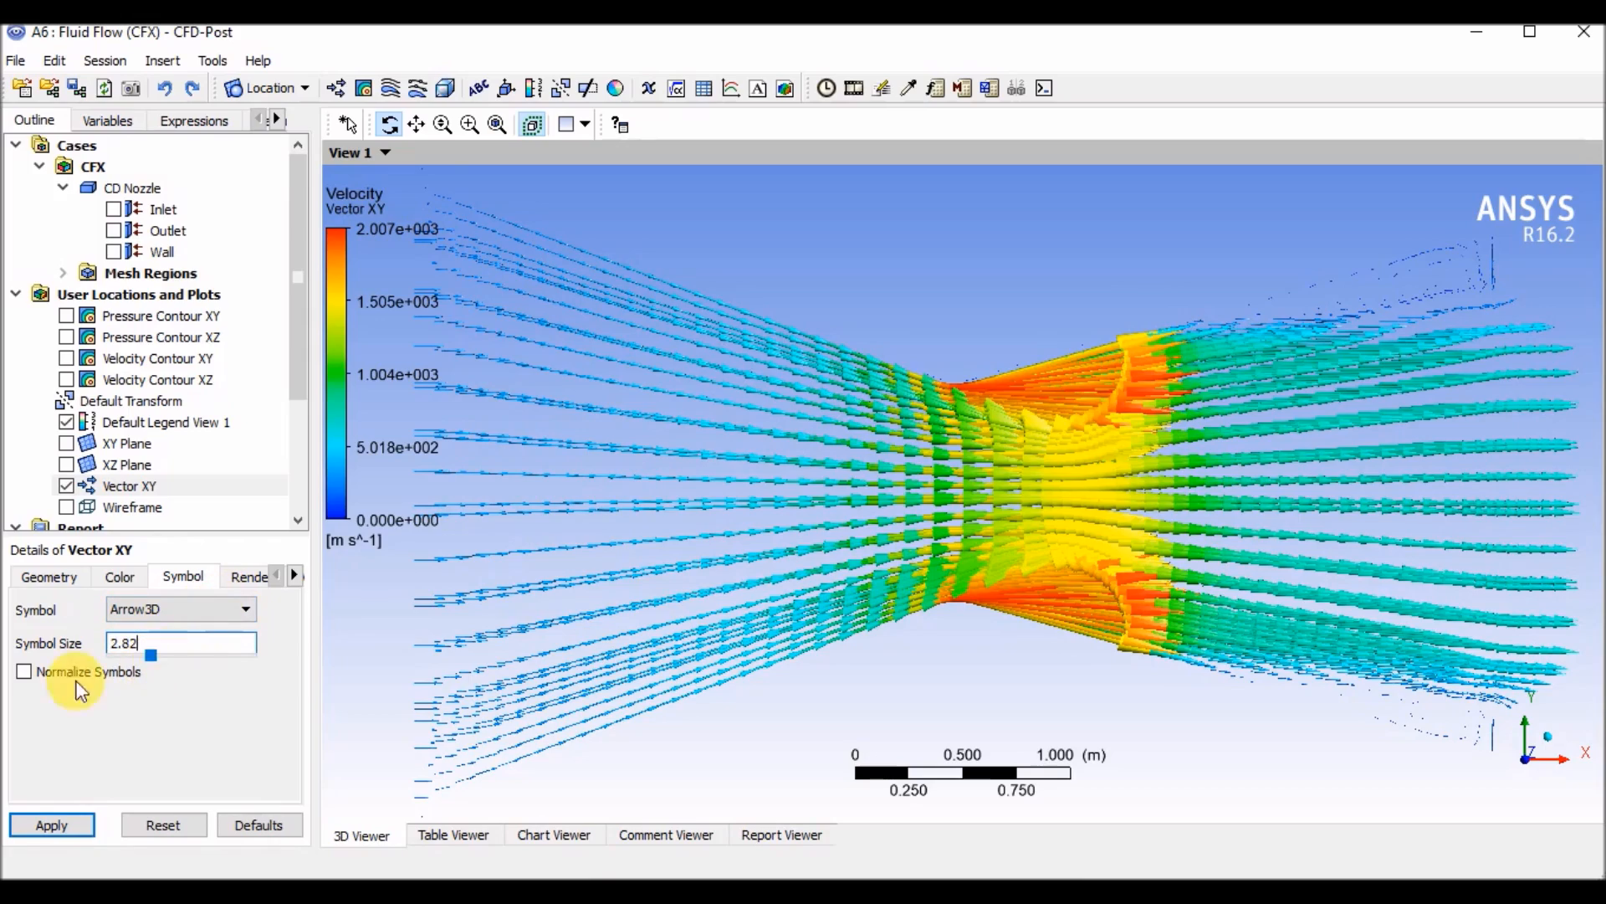
left_click(38, 824)
scroll(1368, 360, "down", 2)
scroll(1368, 360, "up", 5)
scroll(1271, 276, "up", 2)
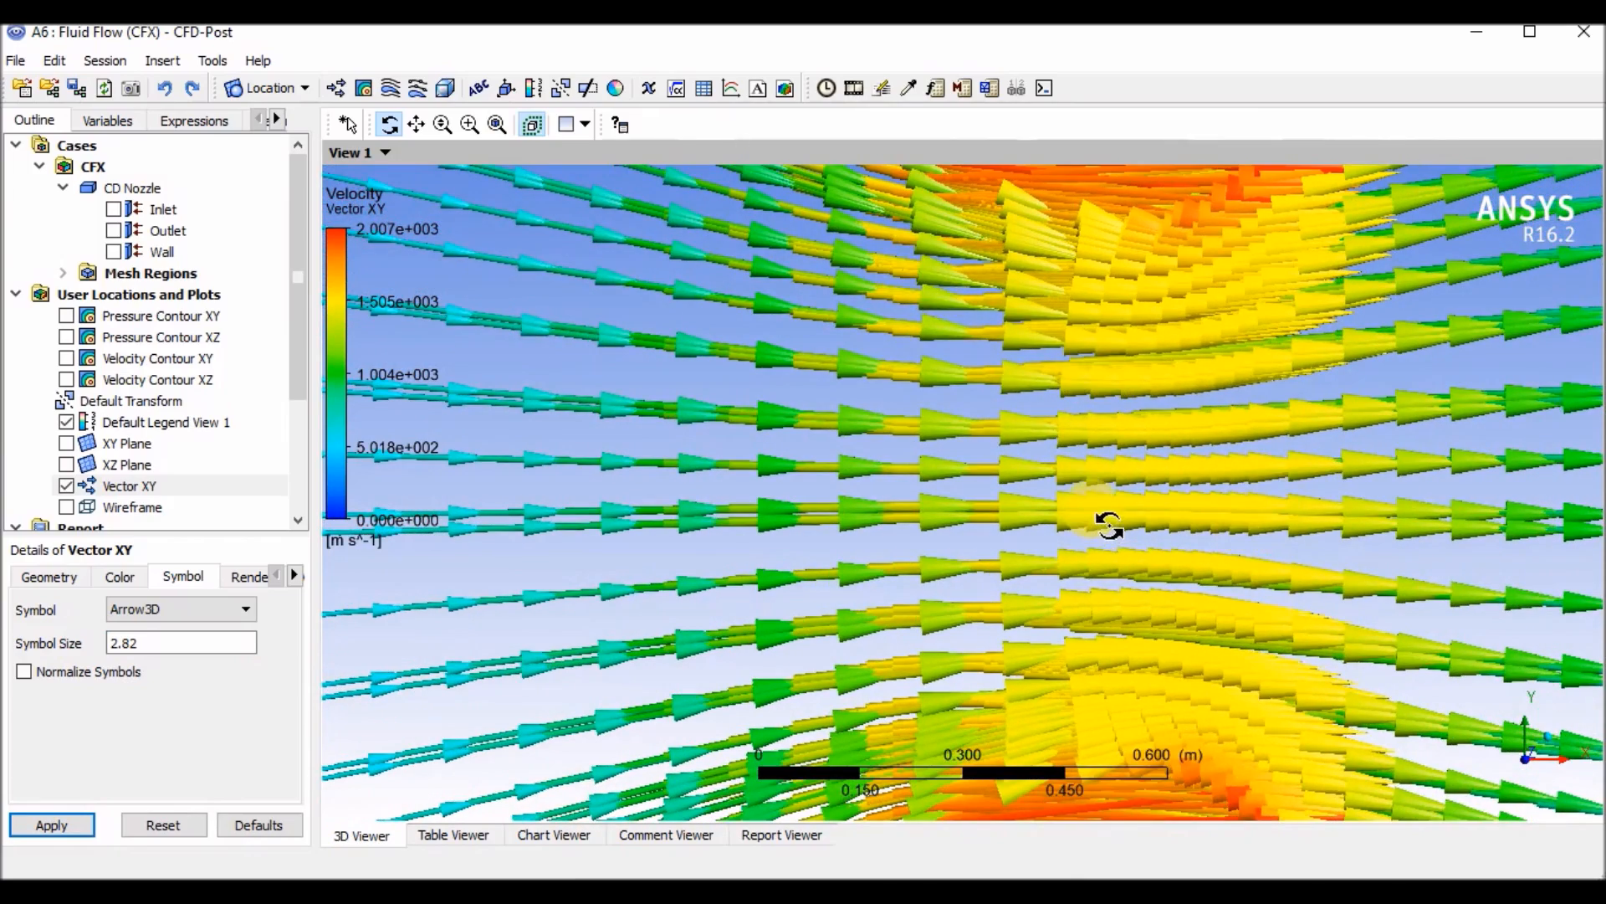
scroll(1108, 525, "down", 3)
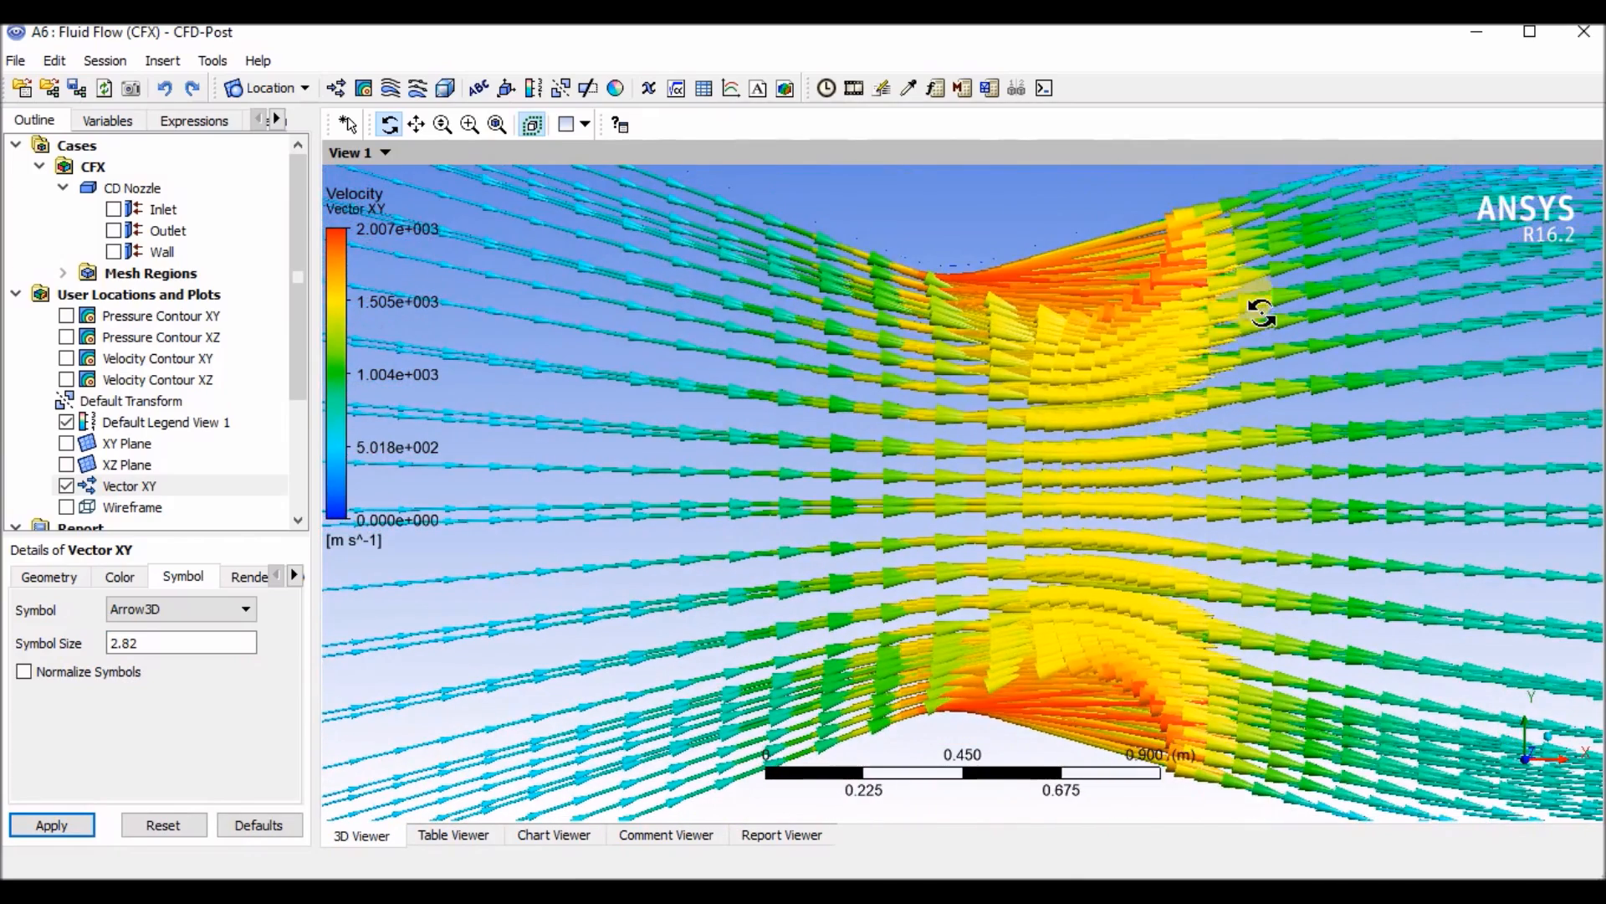
scroll(1260, 313, "down", 6)
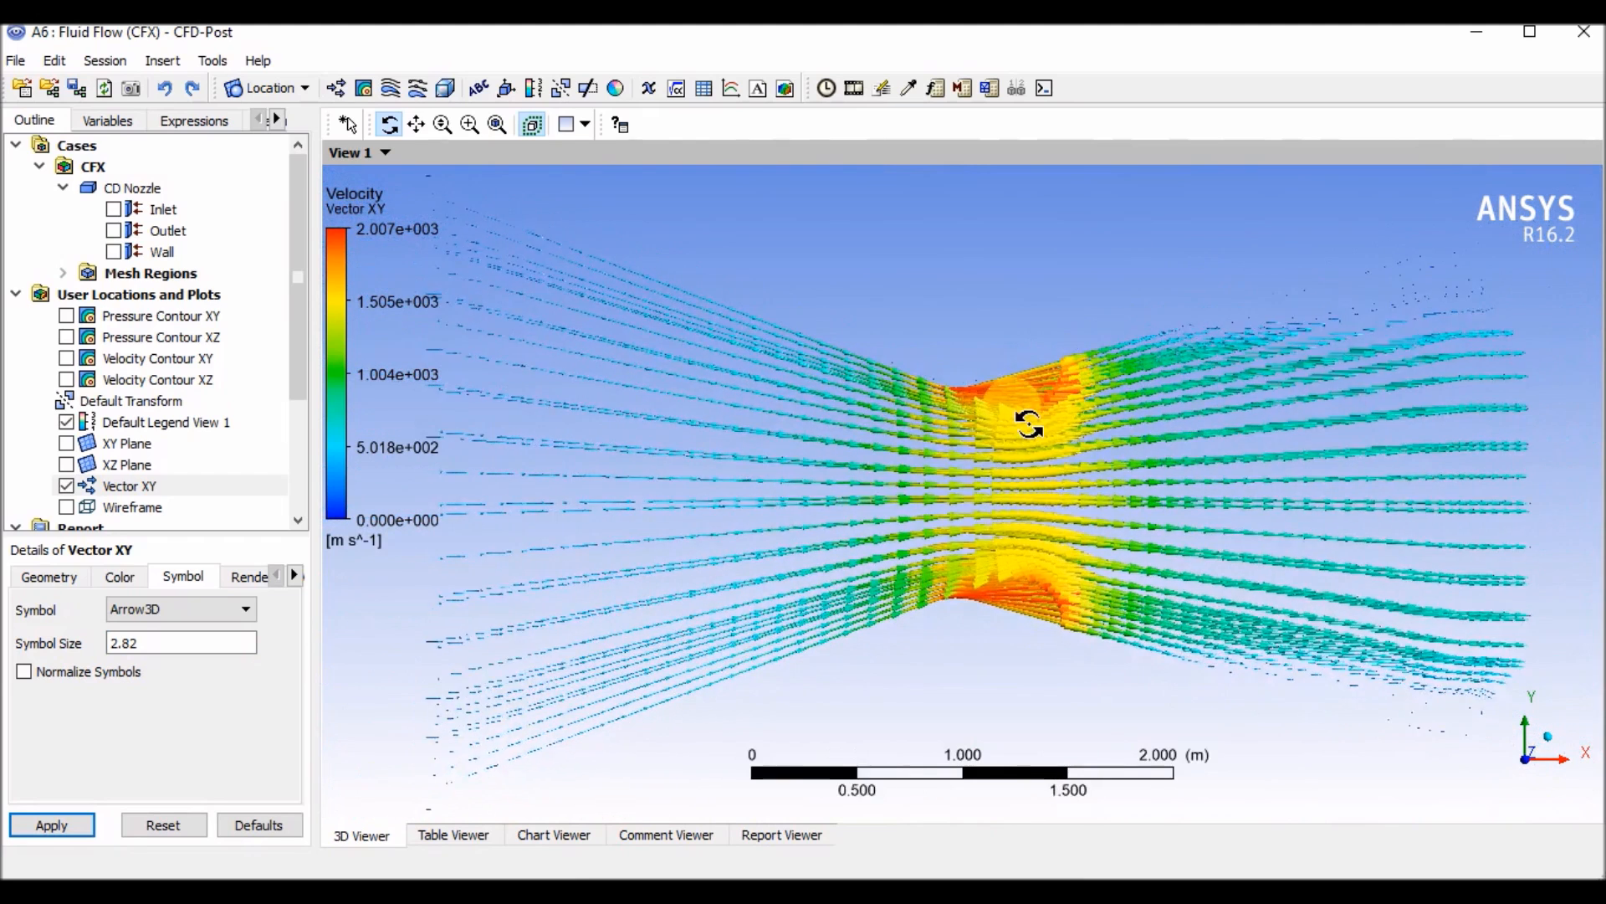
scroll(1029, 424, "down", 1)
Try the Ball symbol for Vector XY with the symbol size set to 1.03
left_click(228, 609)
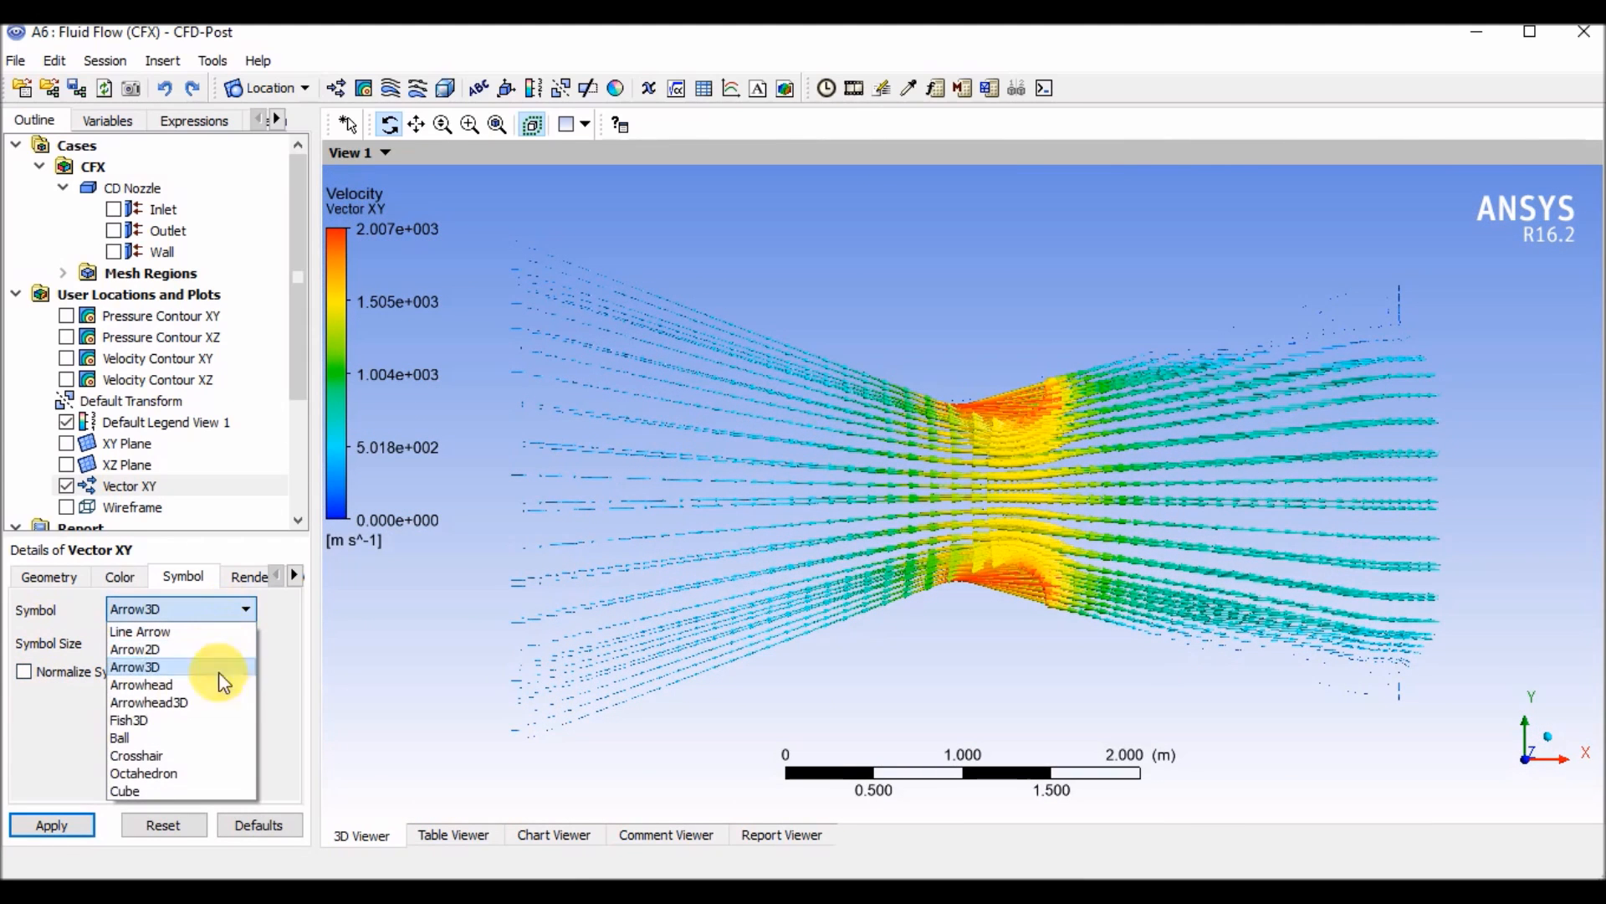
left_click(180, 738)
left_click(52, 825)
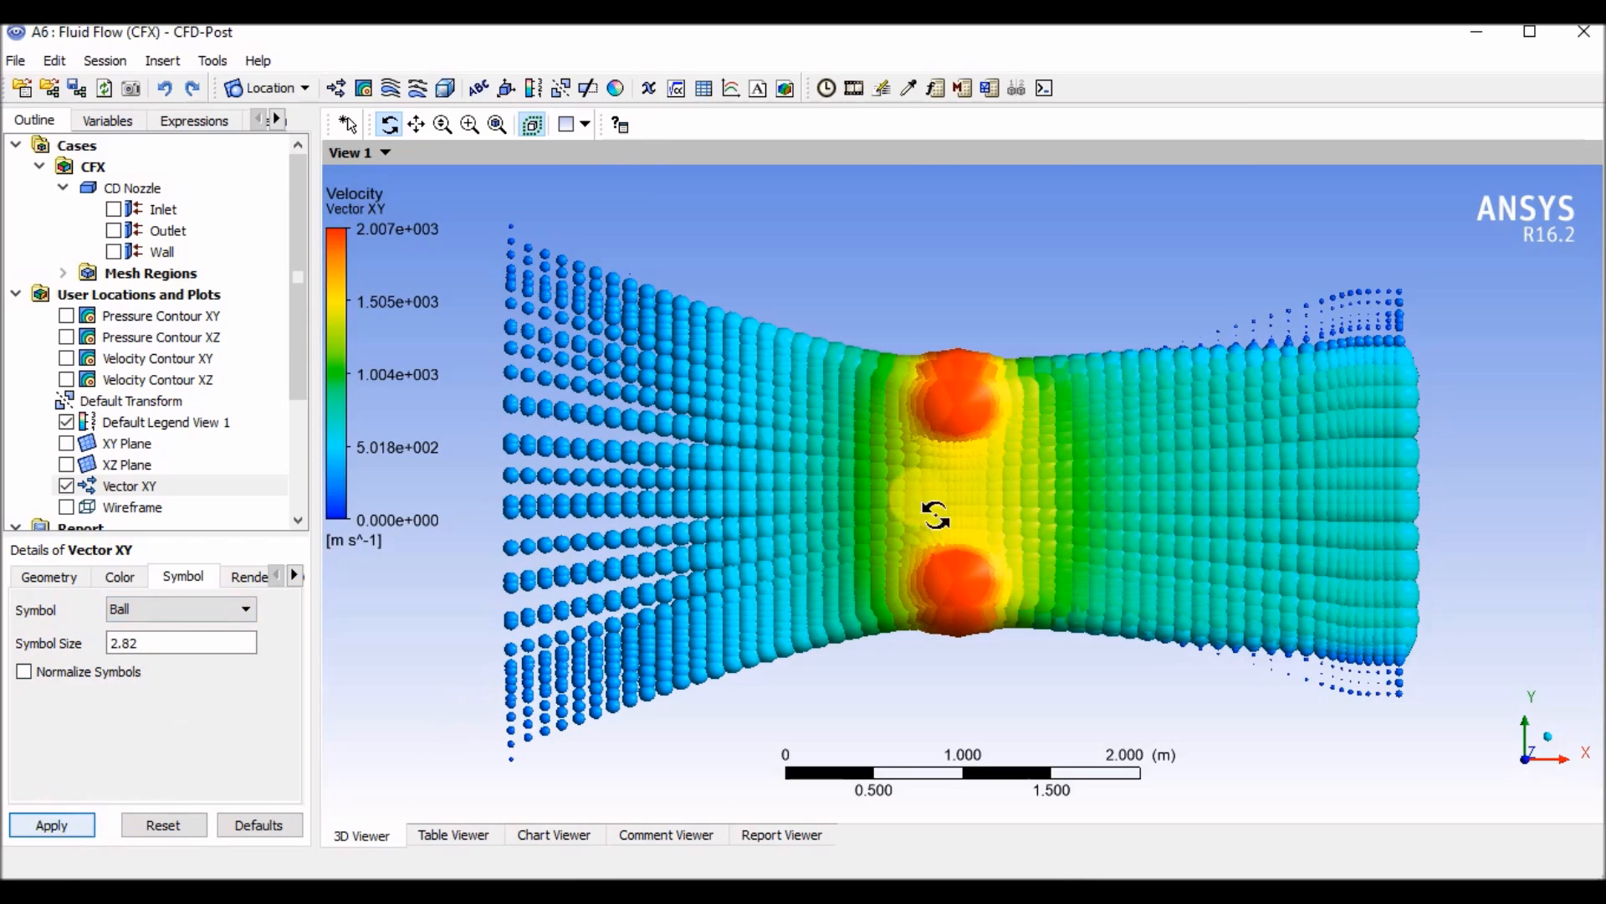
double_click(204, 646)
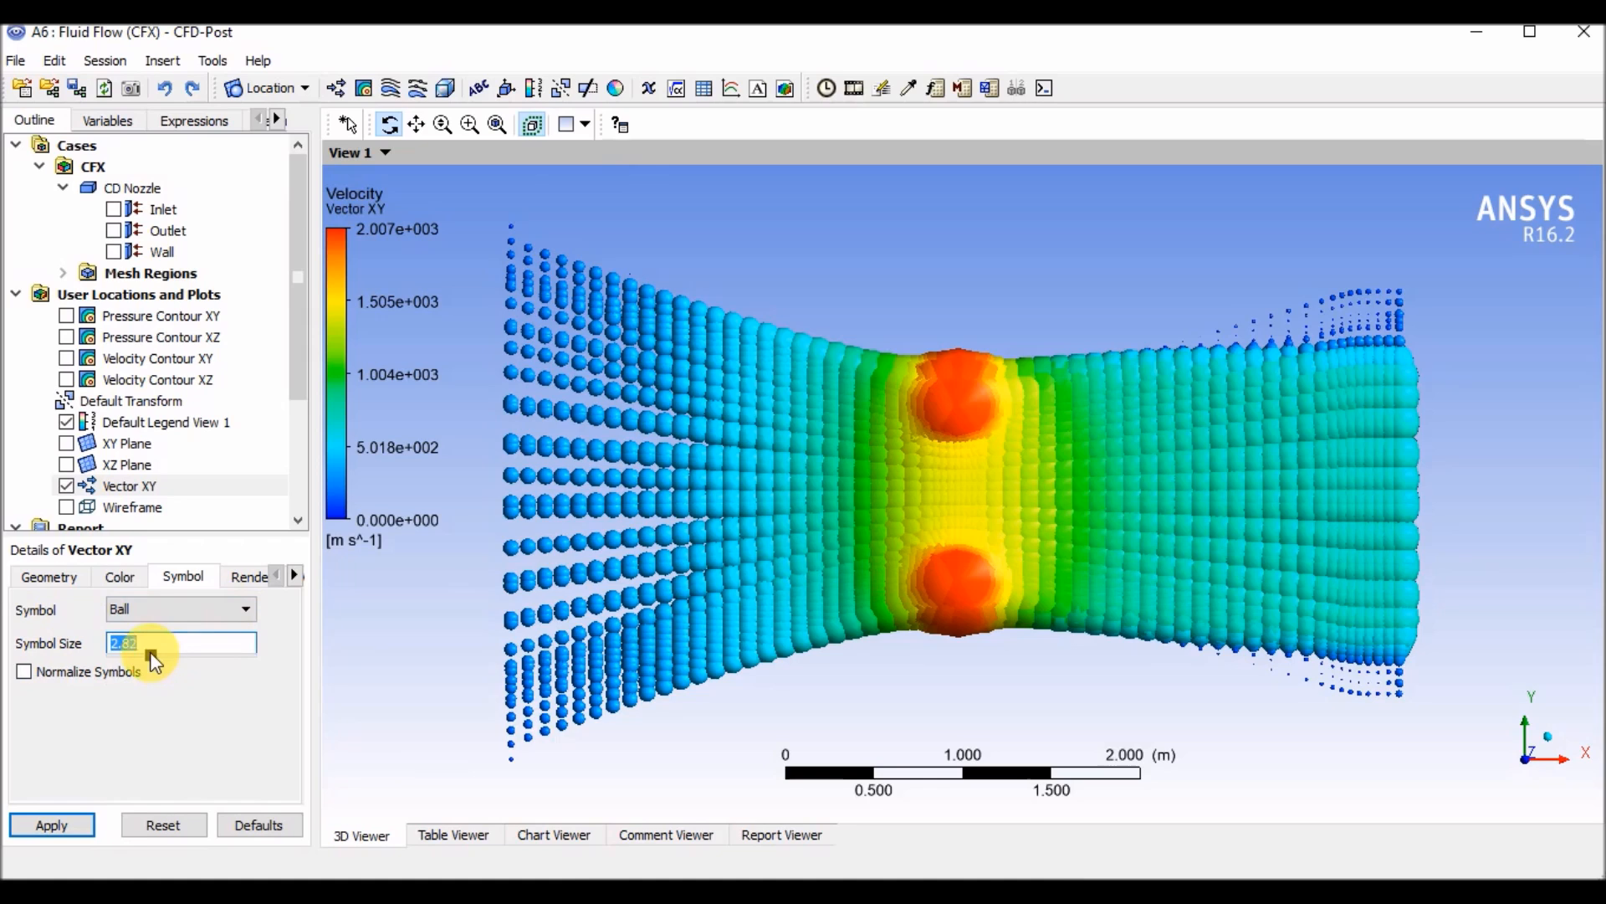
left_click_drag(132, 658, 127, 659)
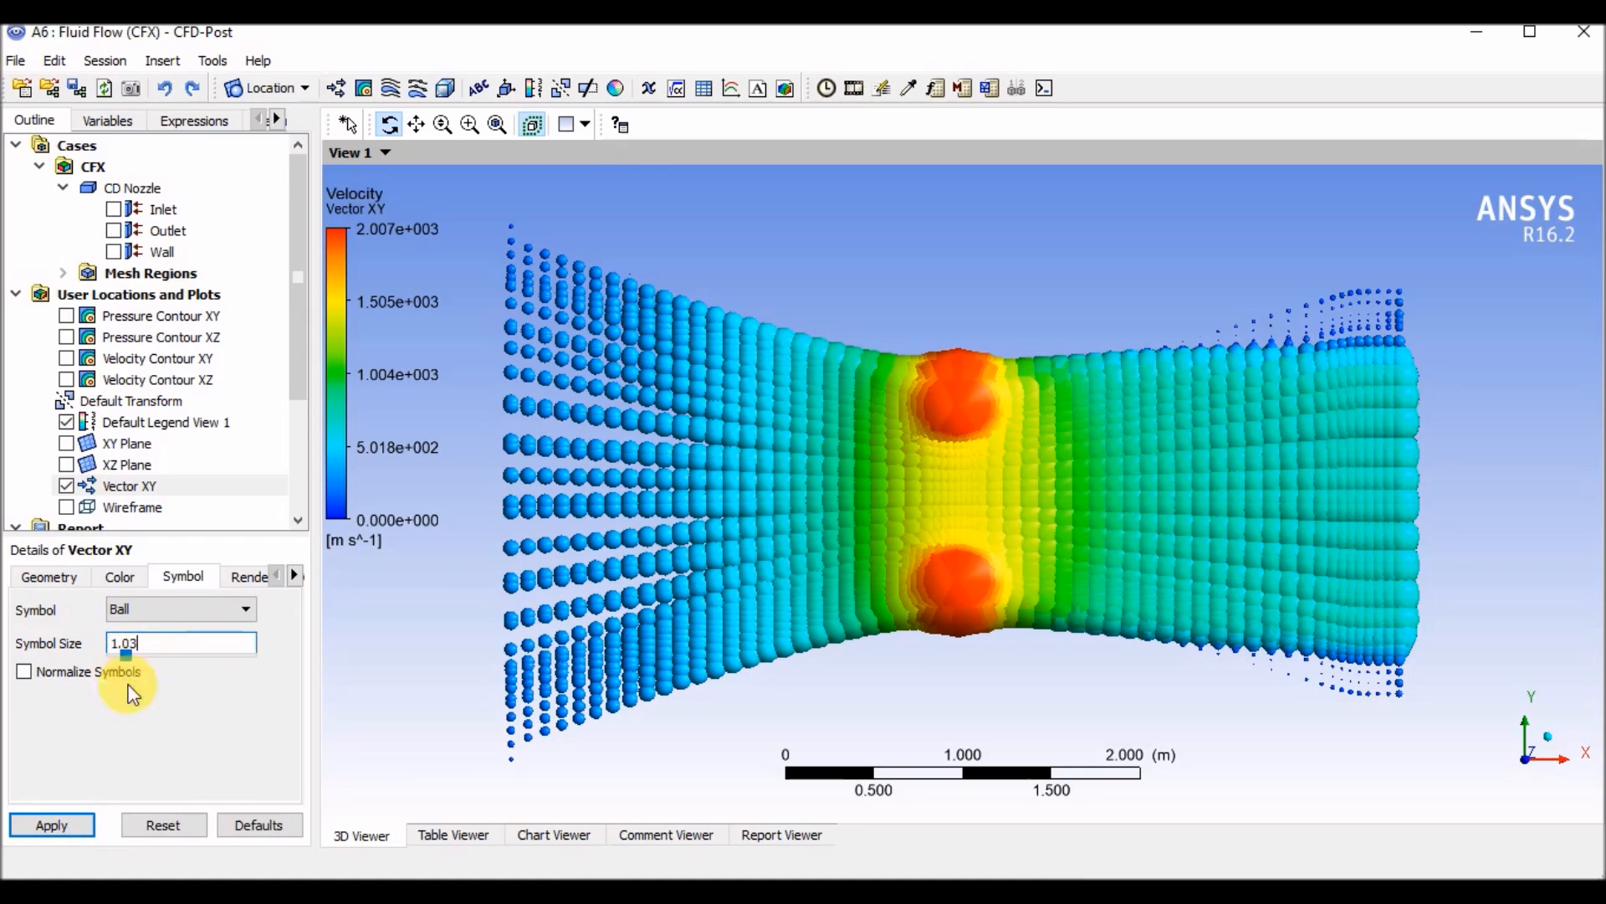
left_click(67, 827)
left_click_drag(1017, 441, 1045, 358)
scroll(1045, 351, "up", 4)
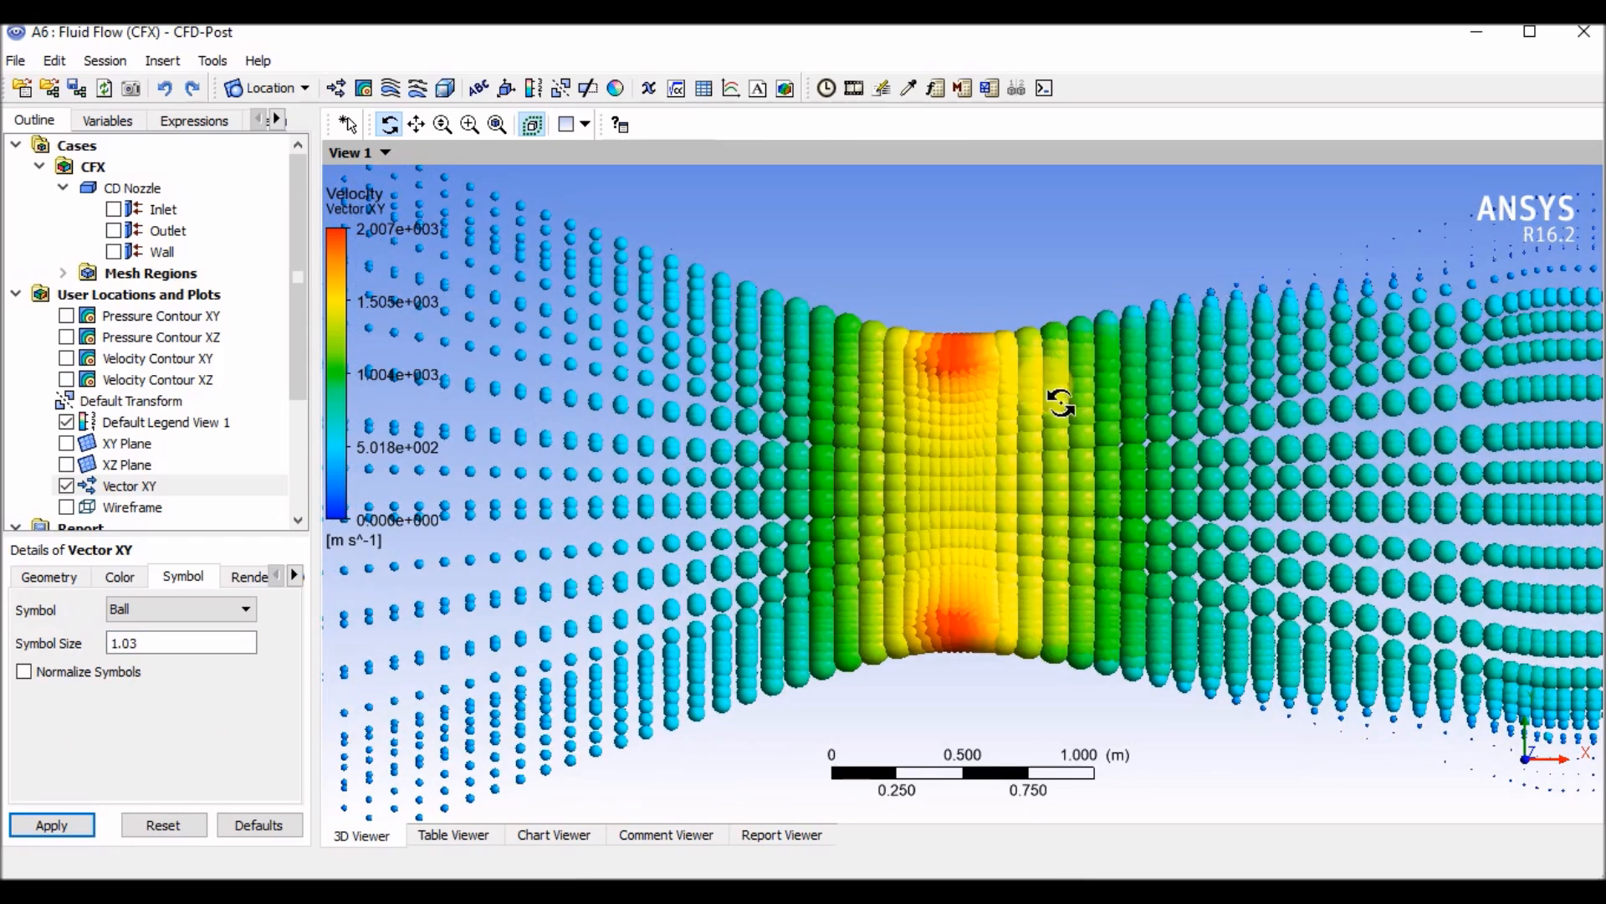
scroll(1036, 351, "up", 4)
scroll(1036, 352, "up", 1)
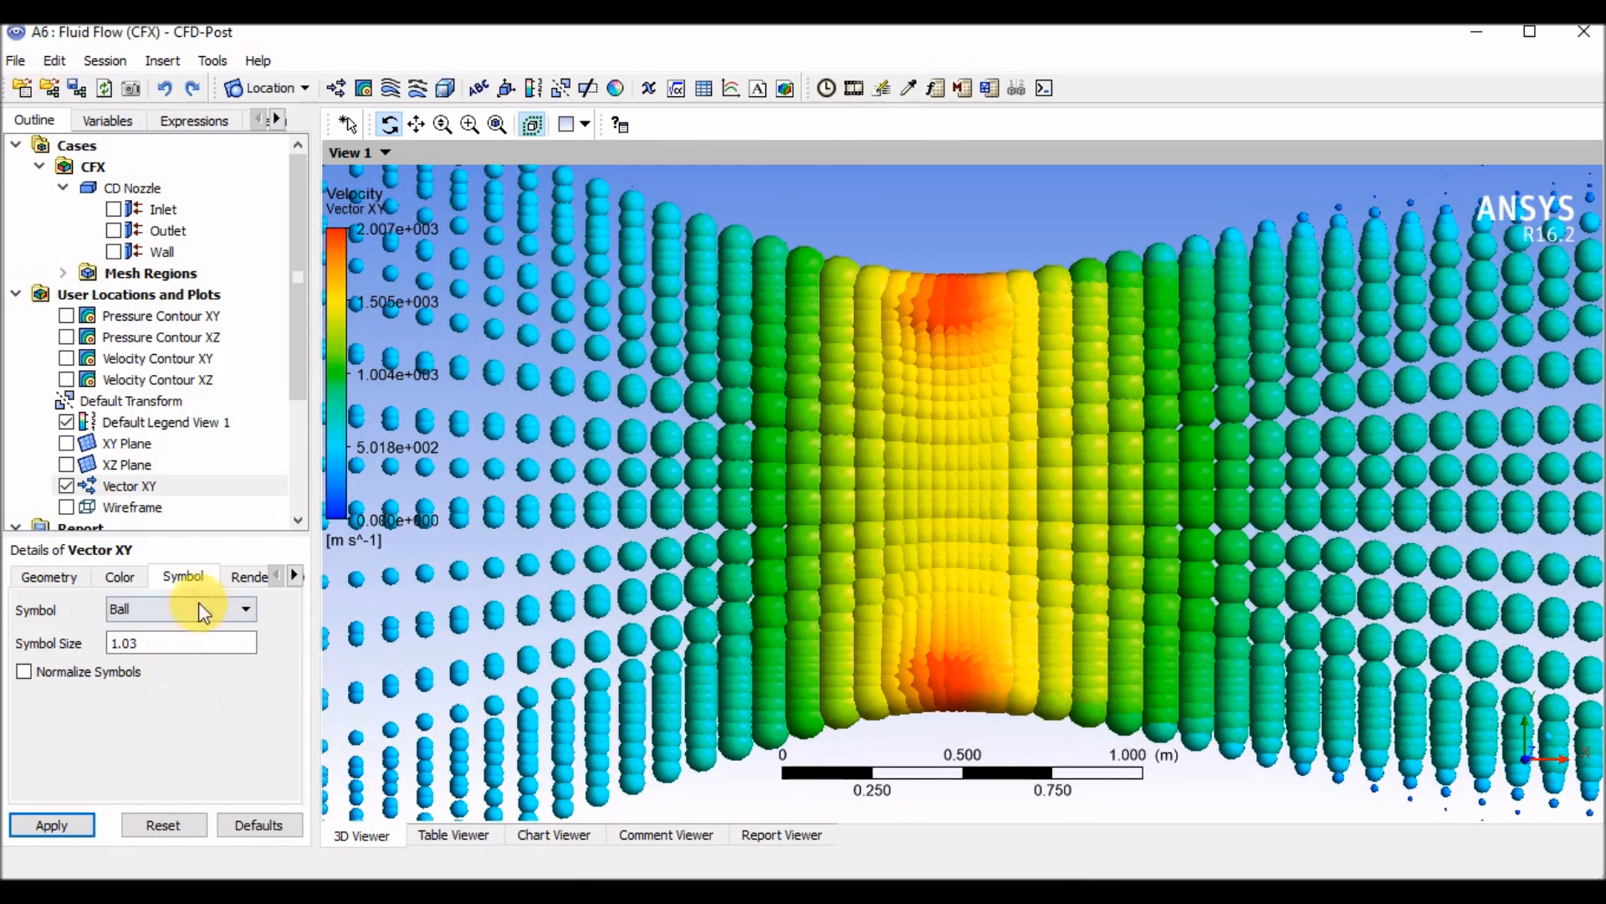
Change the symbol of Vector XY to Line Arrow and set its symbol size to 4.7
left_click(171, 619)
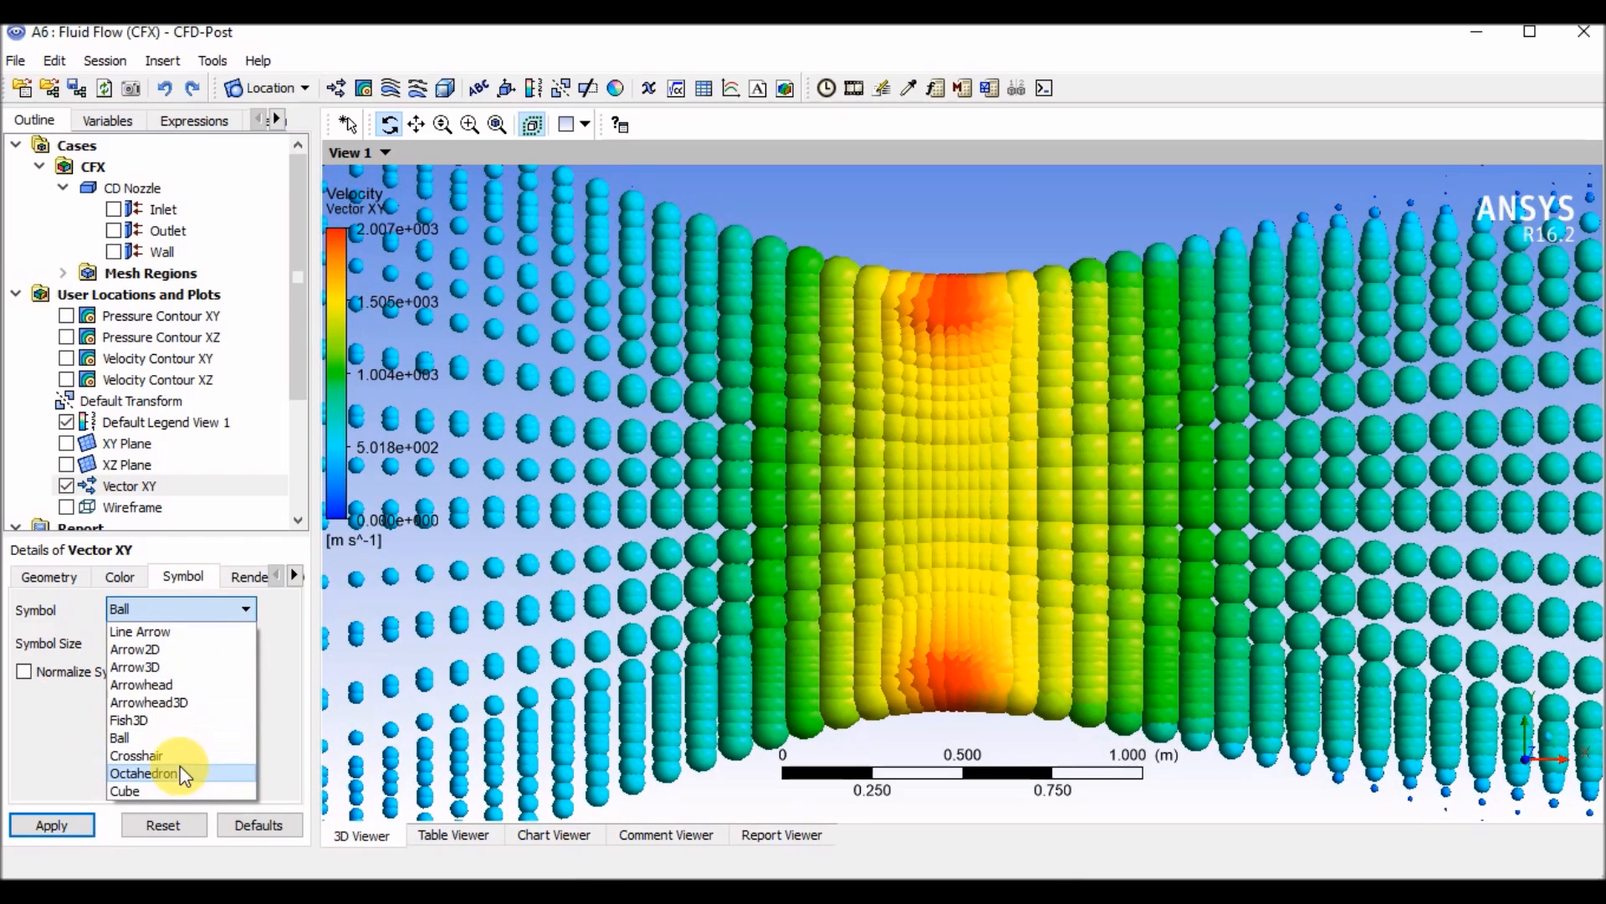
left_click(174, 630)
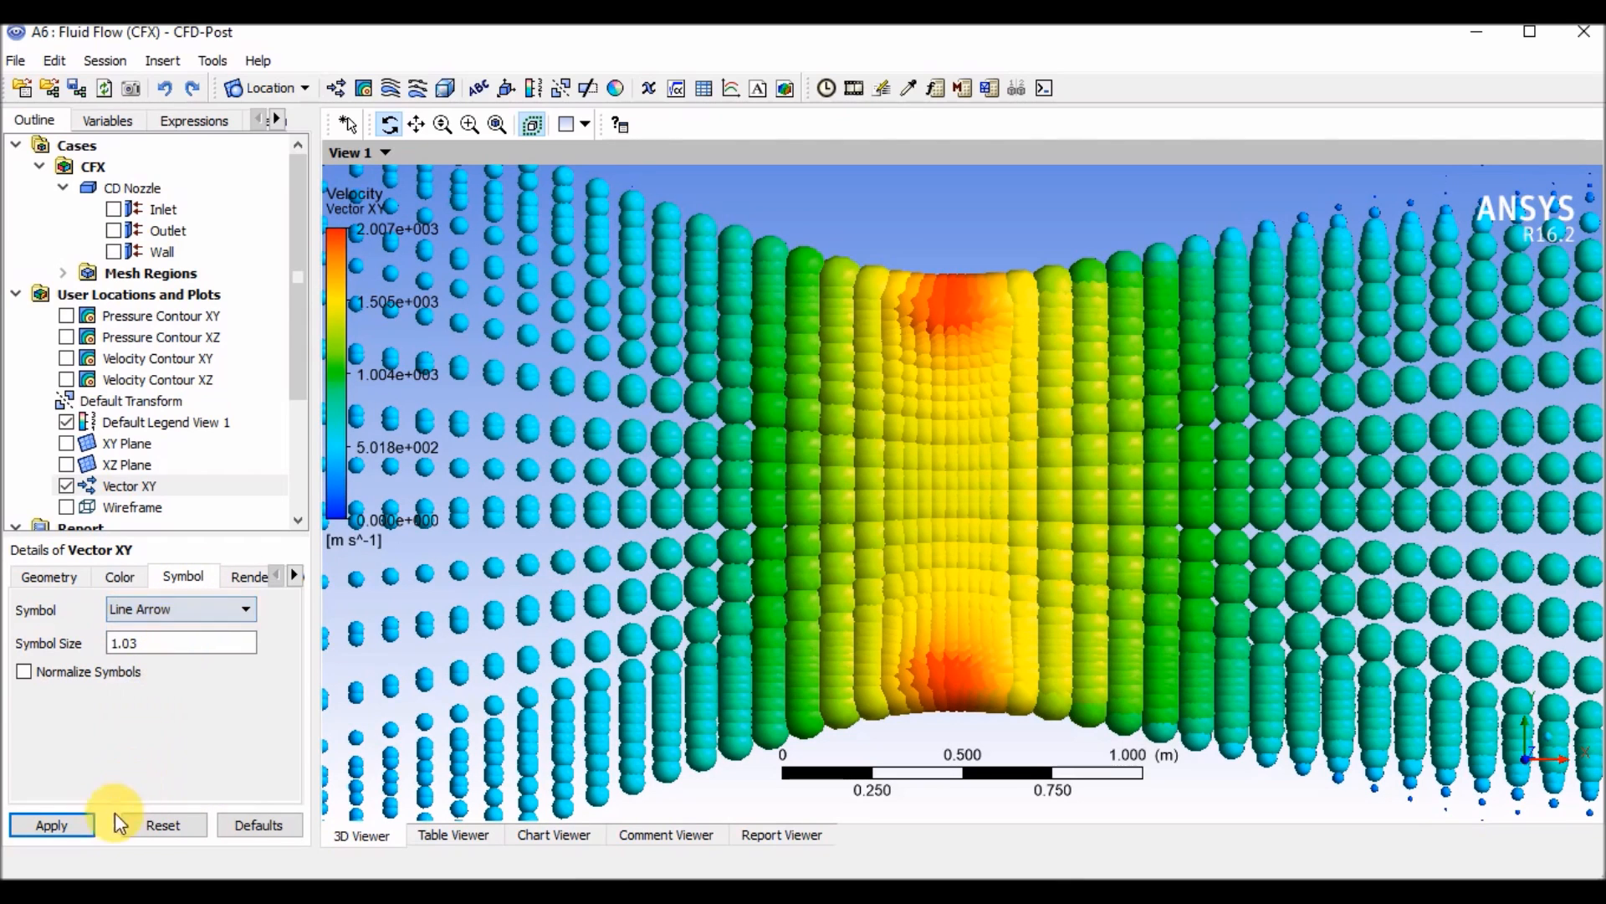
left_click(92, 817)
double_click(175, 642)
type("4.7")
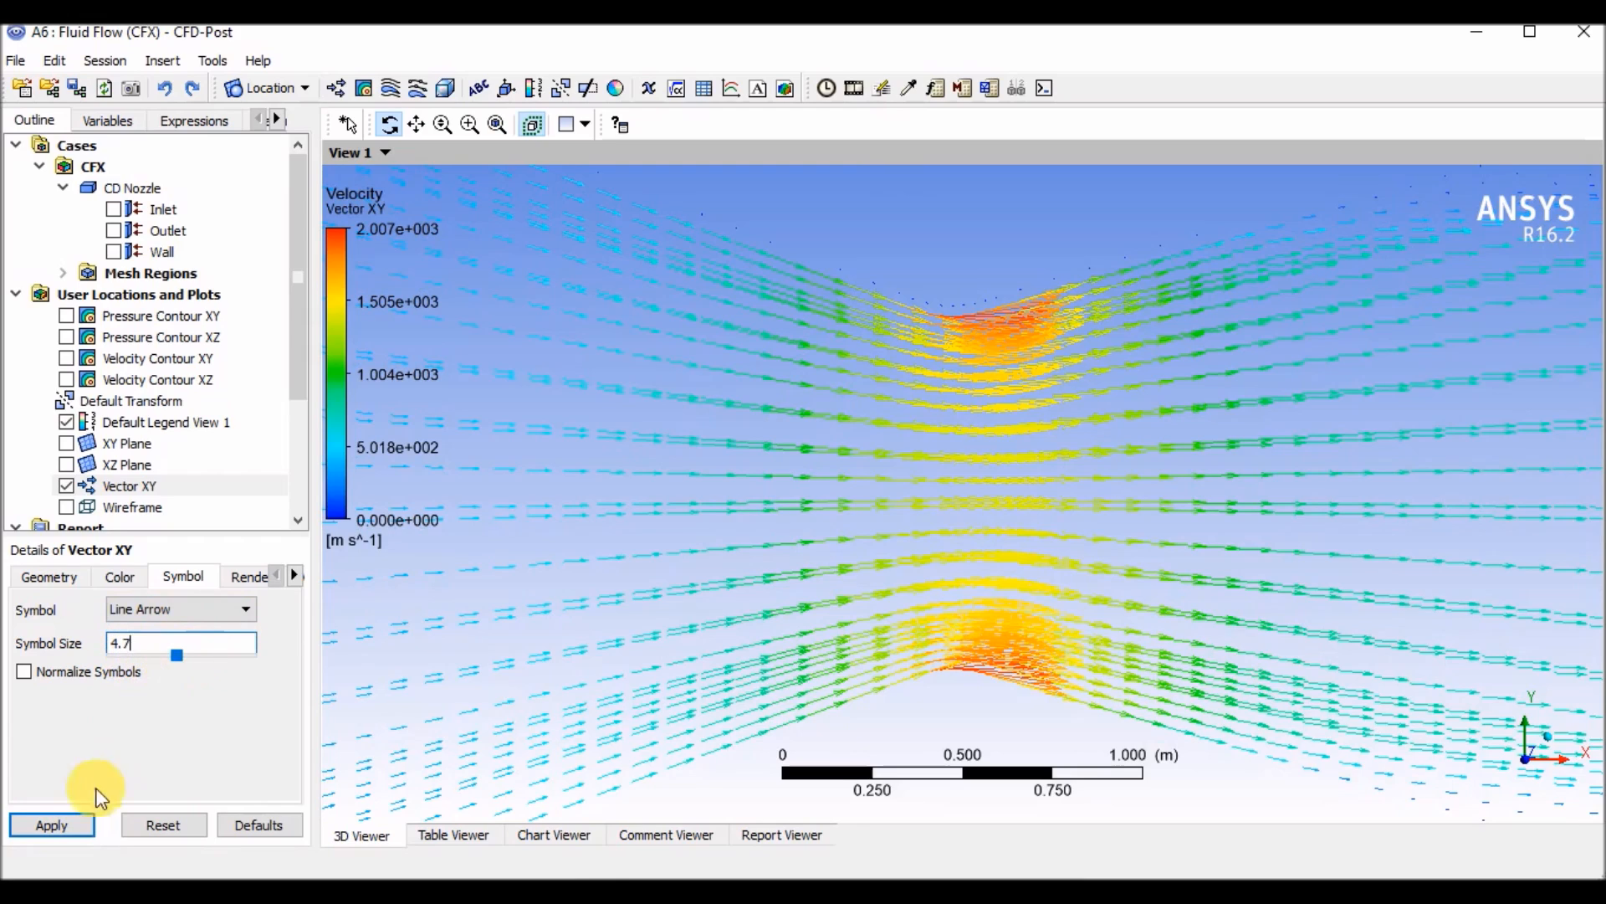
left_click(79, 829)
scroll(978, 680, "down", 8)
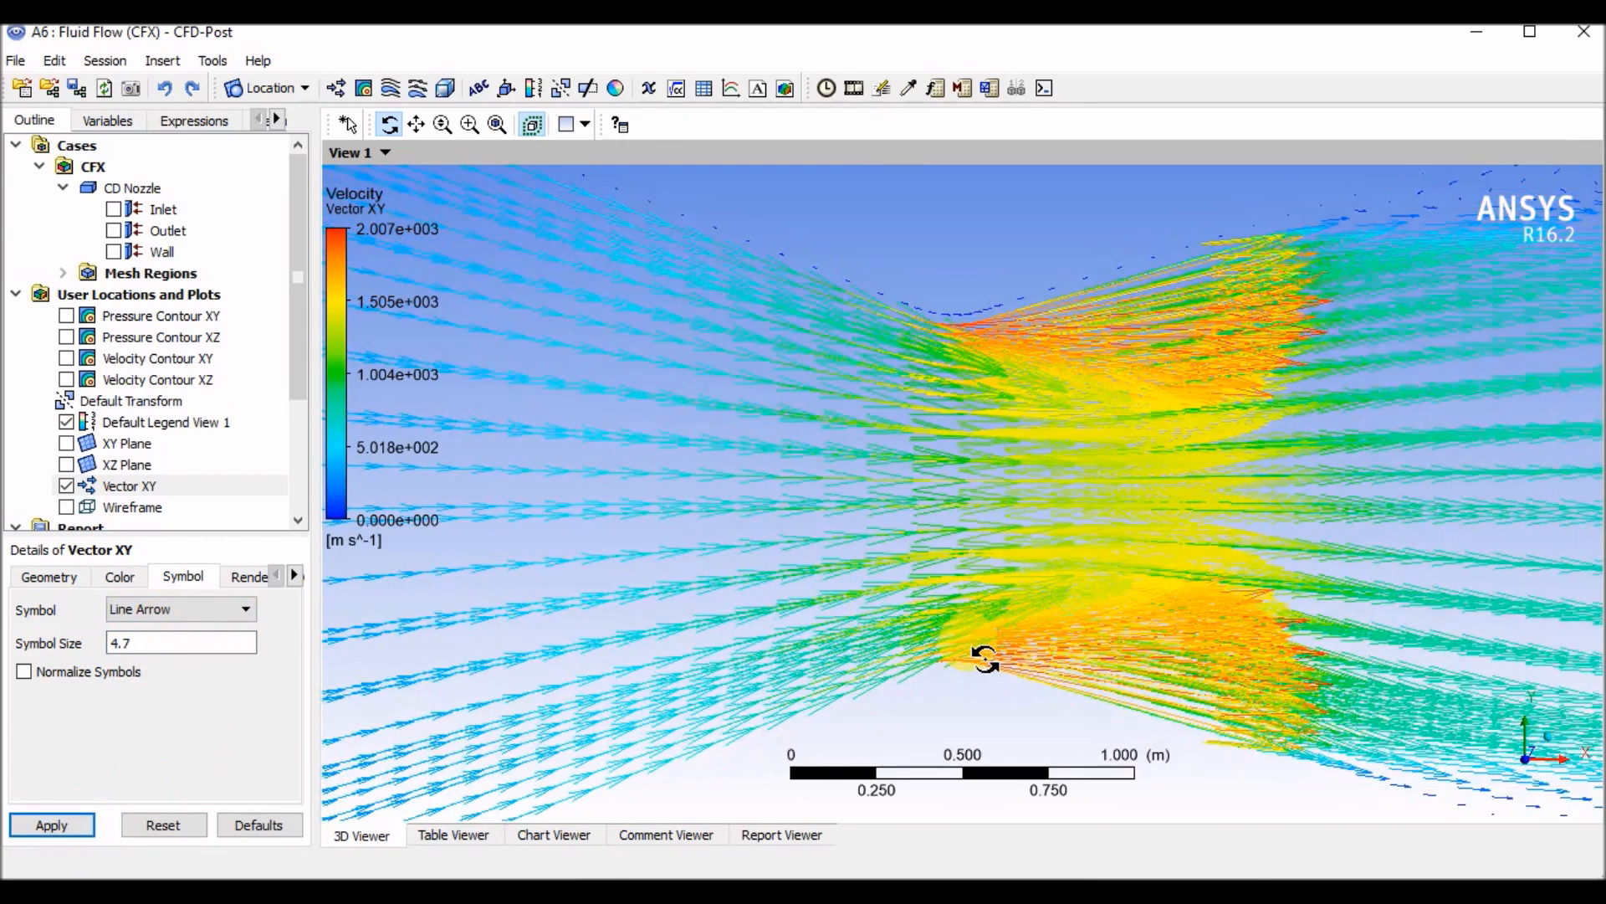
mouse_move(758, 577)
left_mouse_down()
mouse_move(940, 638)
mouse_move(850, 603)
mouse_move(787, 603)
mouse_move(818, 675)
mouse_move(811, 620)
mouse_move(712, 620)
mouse_move(806, 591)
mouse_move(735, 581)
left_mouse_up()
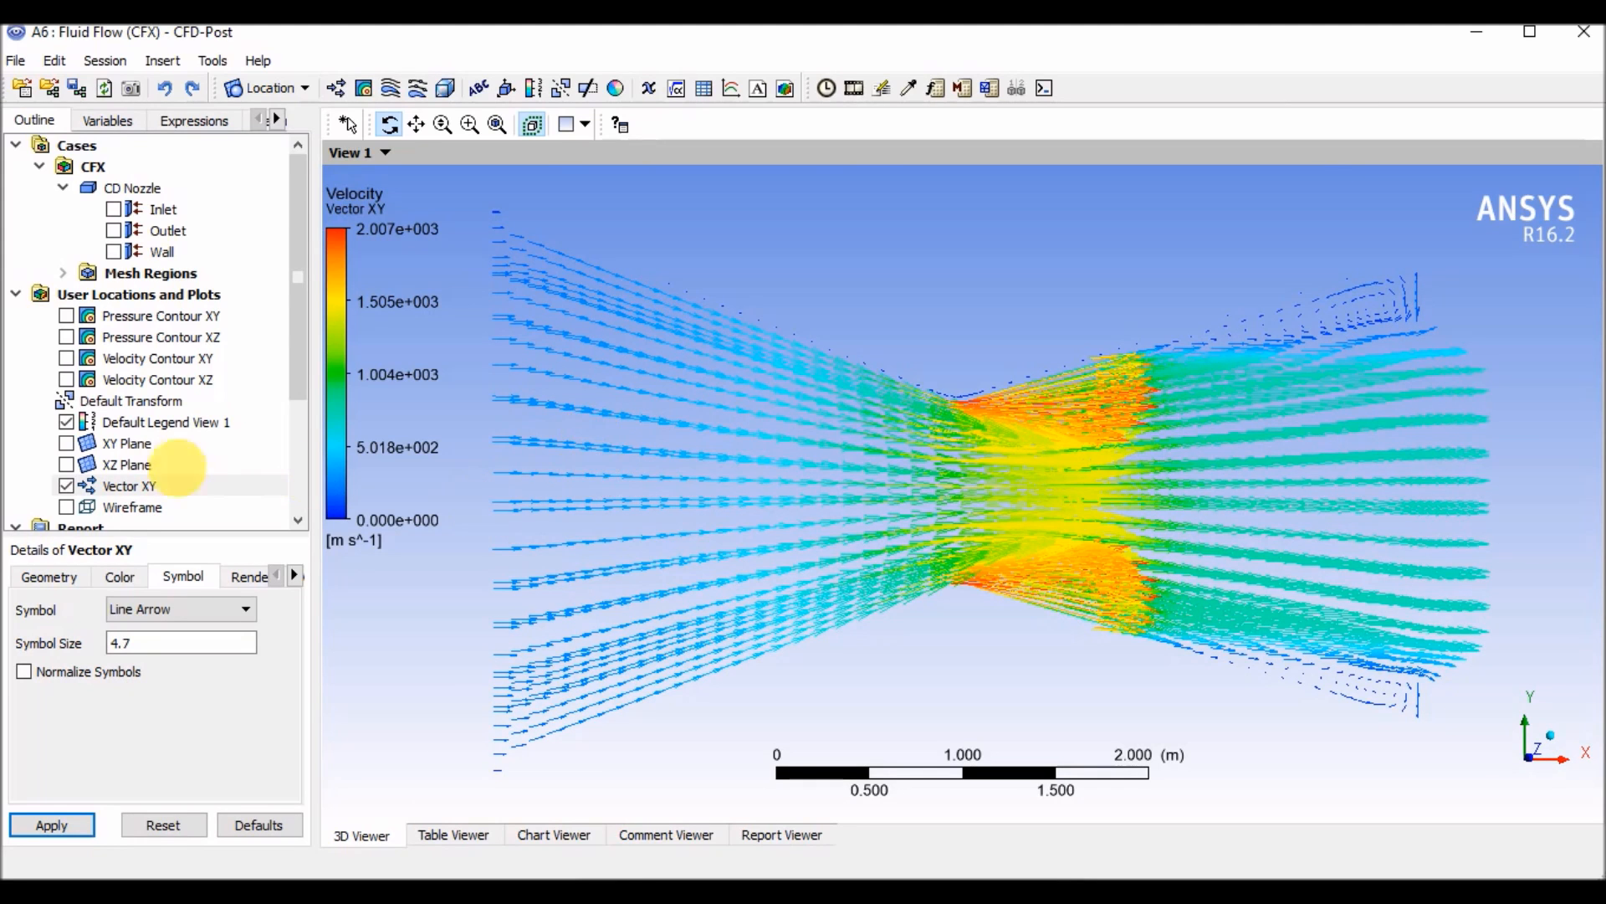
Hide Vector XY and show the nozzle's Wall
left_click(66, 486)
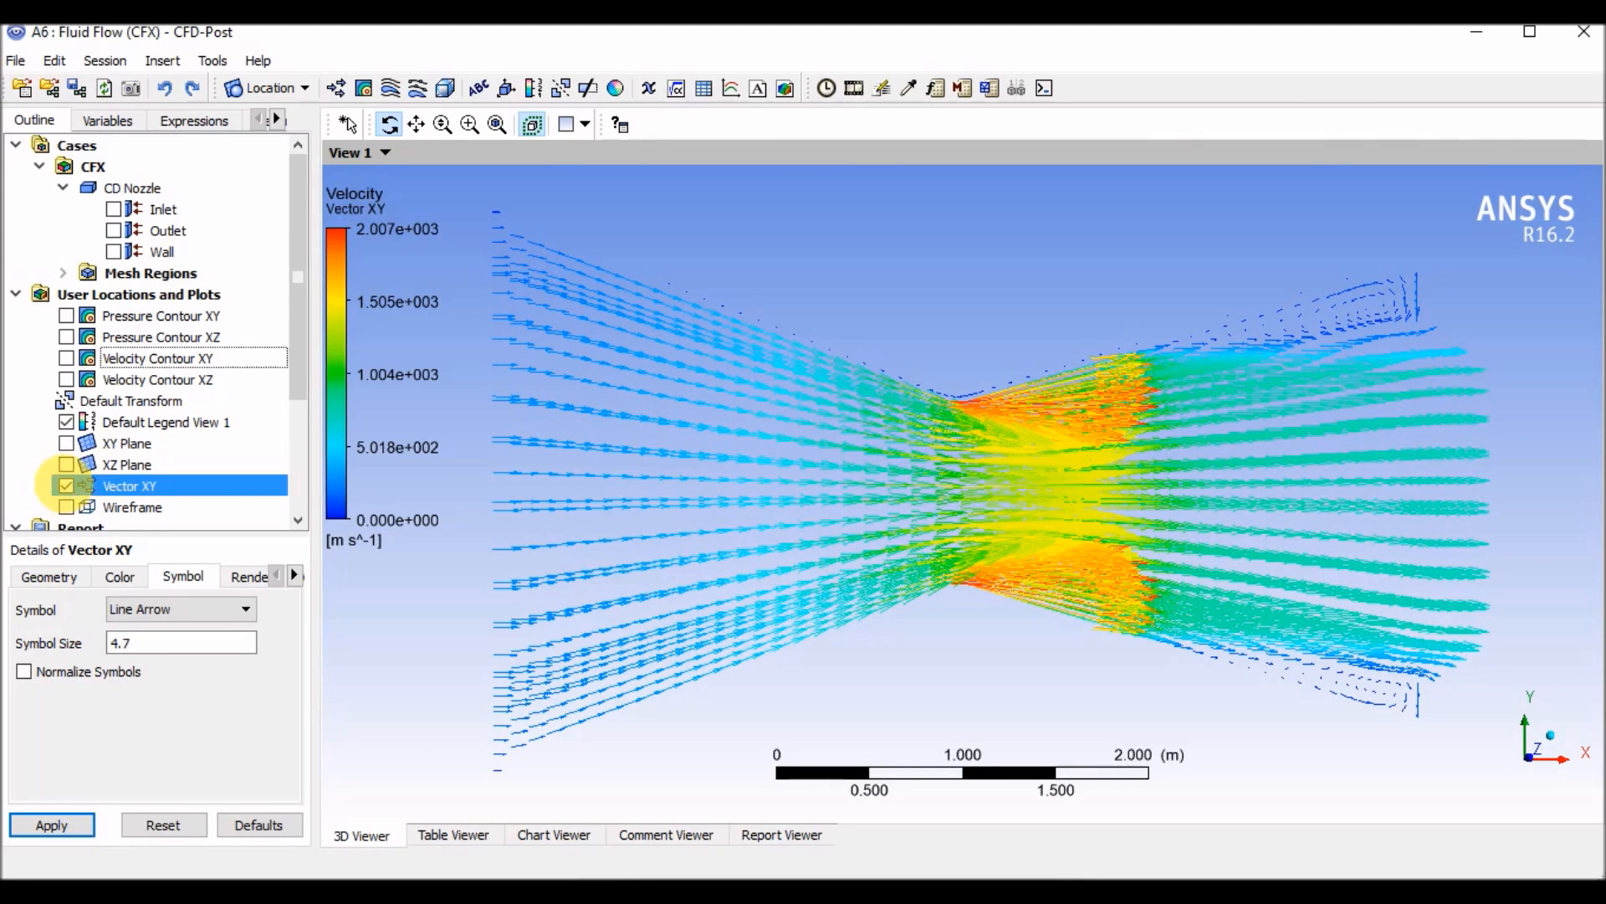
left_click(113, 251)
left_click_drag(681, 391, 768, 366)
mouse_move(760, 361)
left_mouse_down()
mouse_move(734, 358)
mouse_move(757, 360)
left_mouse_up()
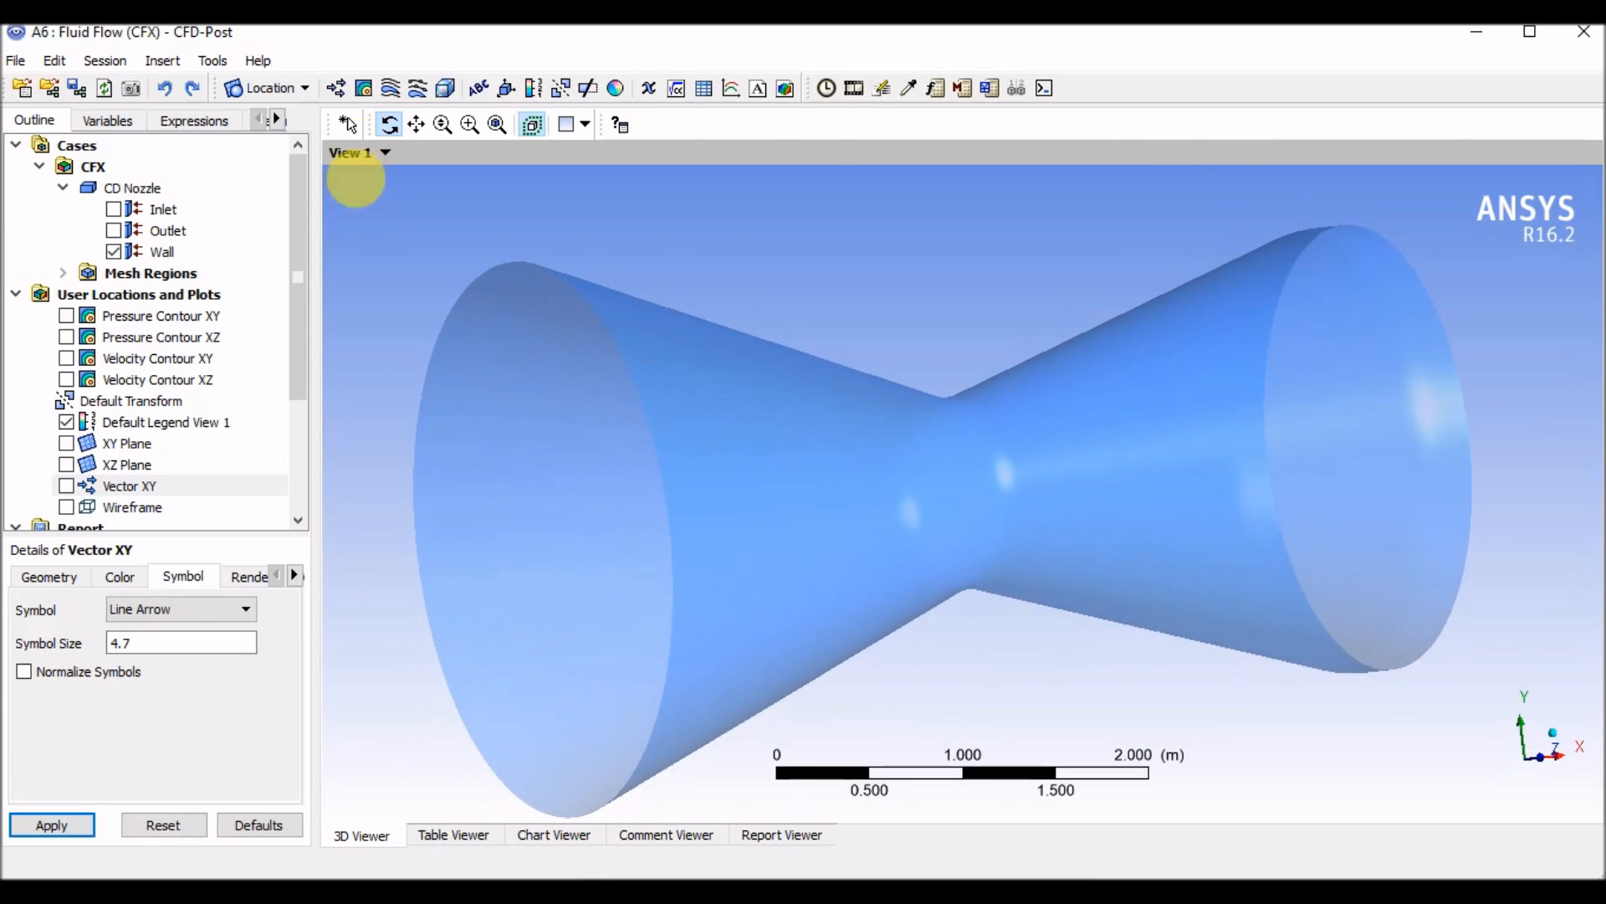
Insert a streamline plot named Streamline Xy, of type Surface Streamline, on the XY Plane
left_click(391, 89)
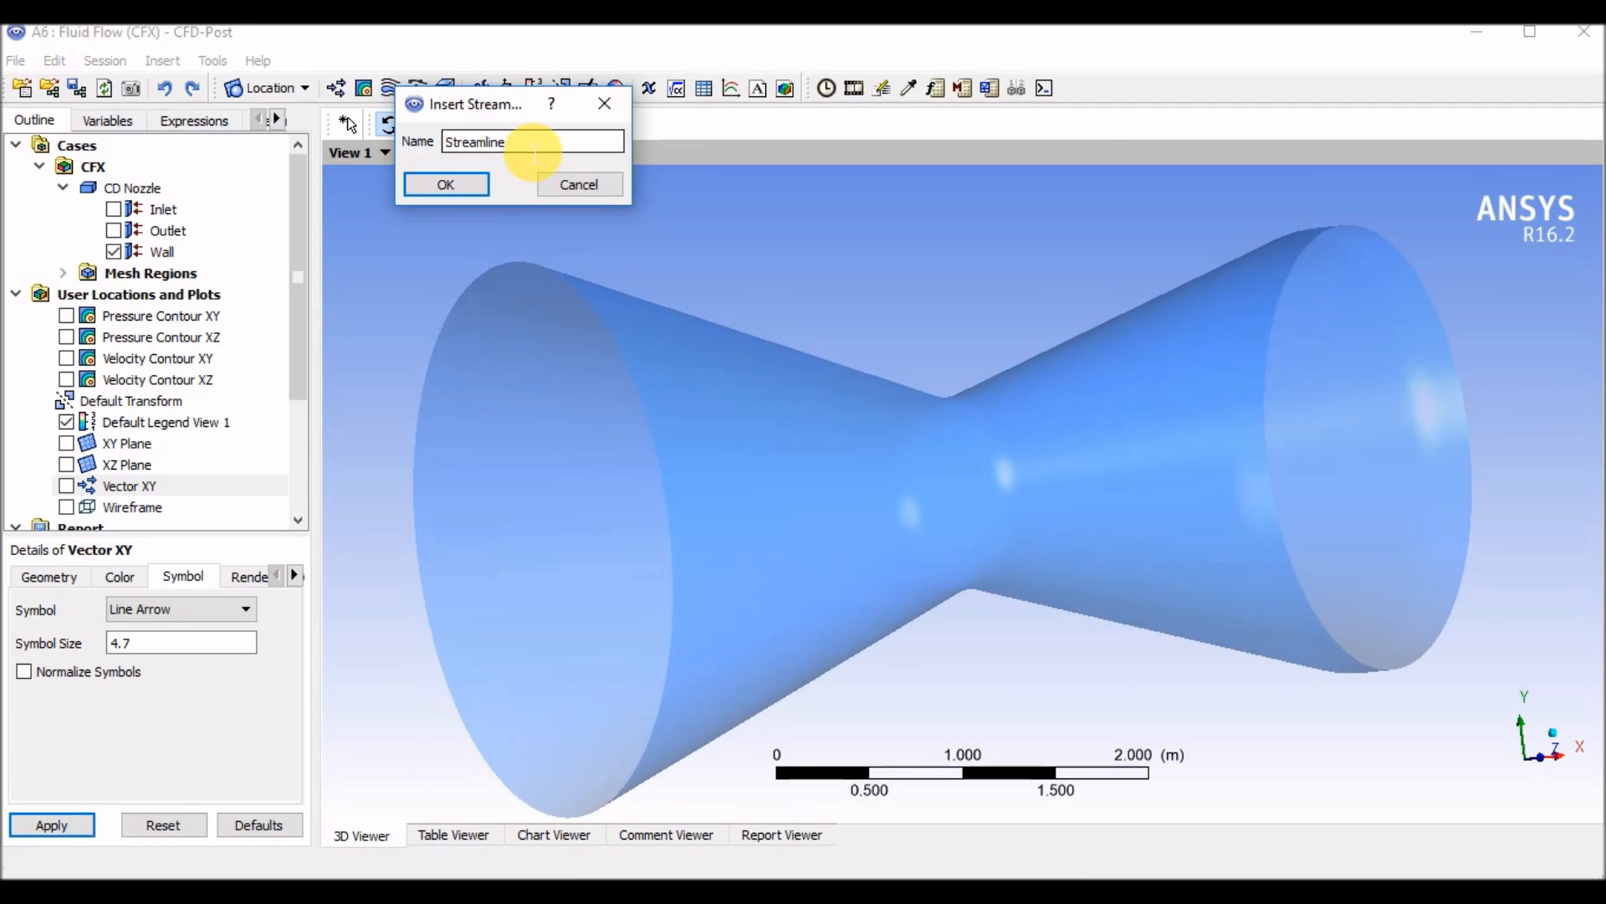
left_click(445, 189)
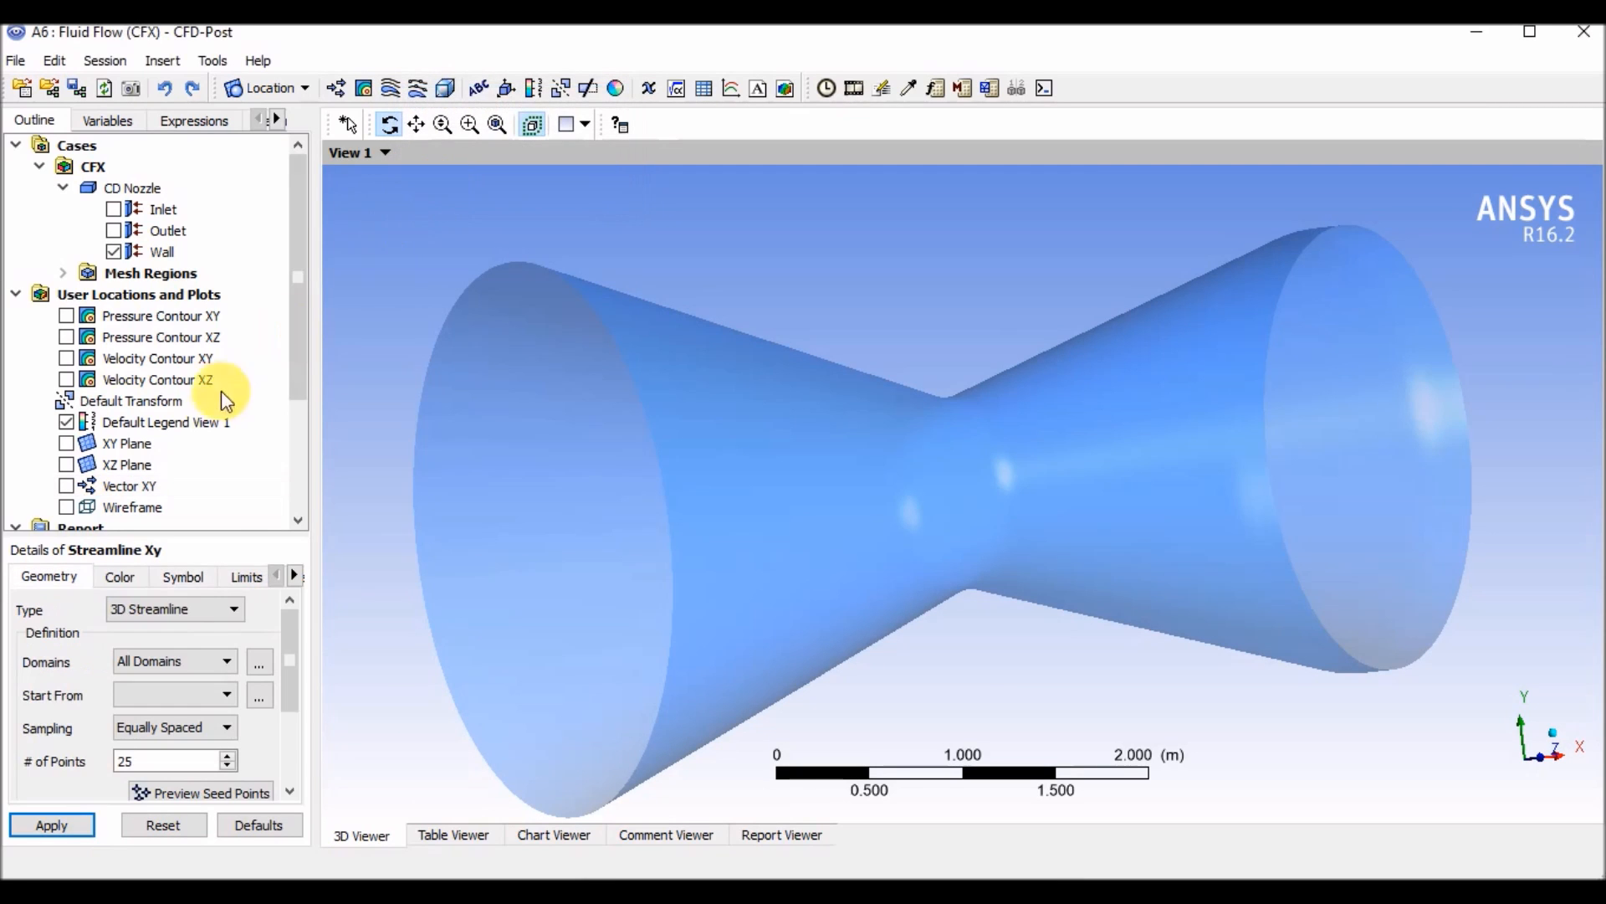
left_click(206, 609)
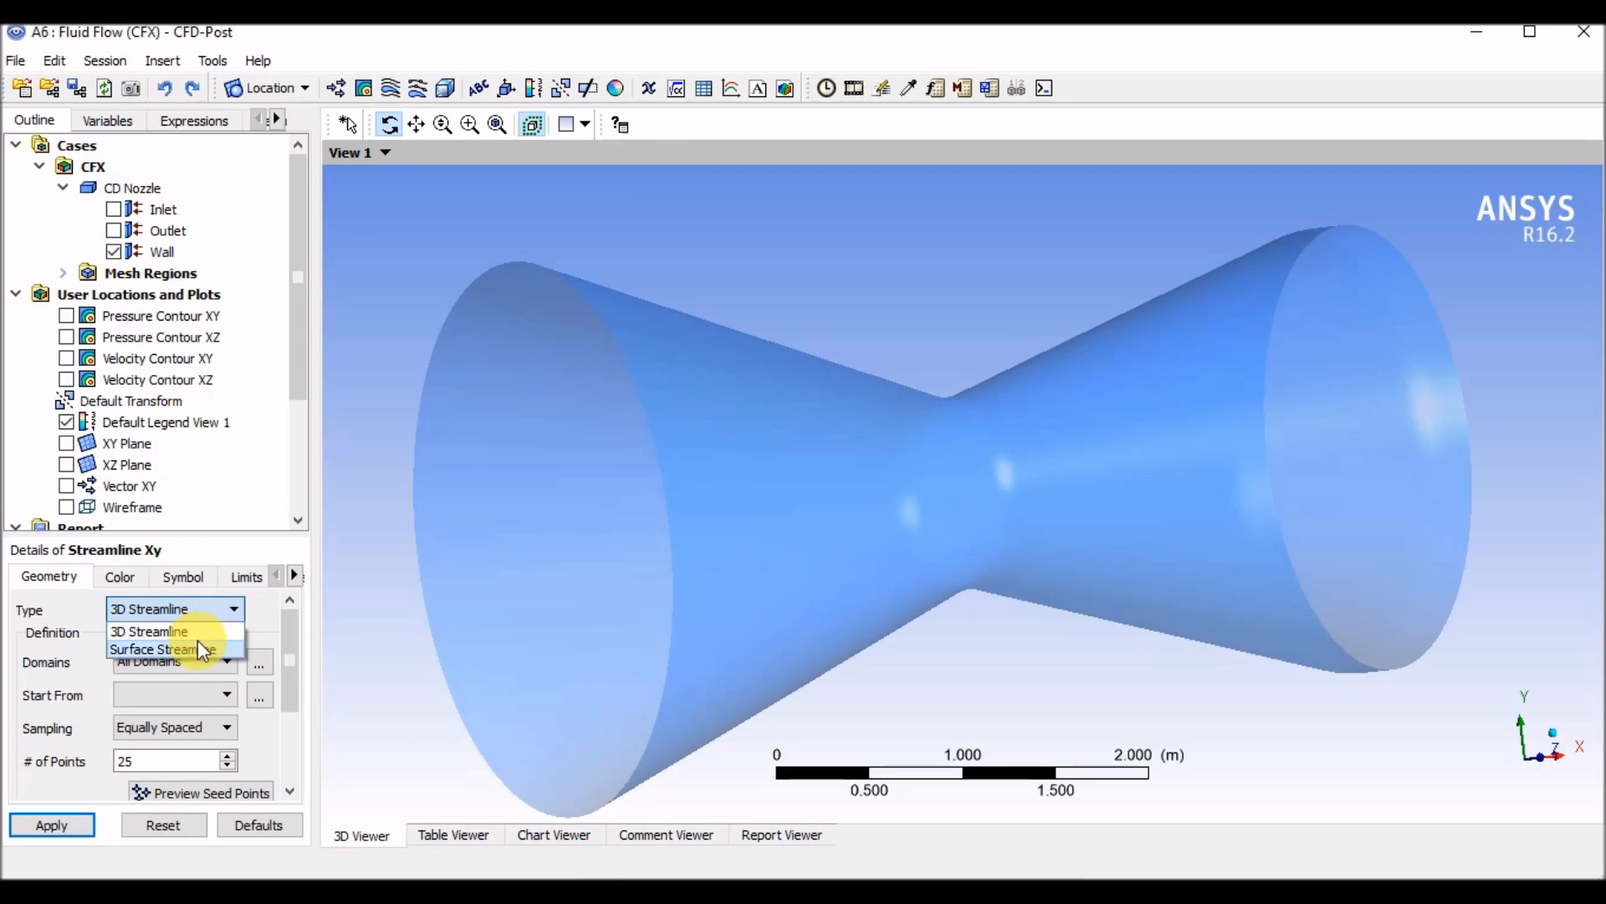
left_click(197, 645)
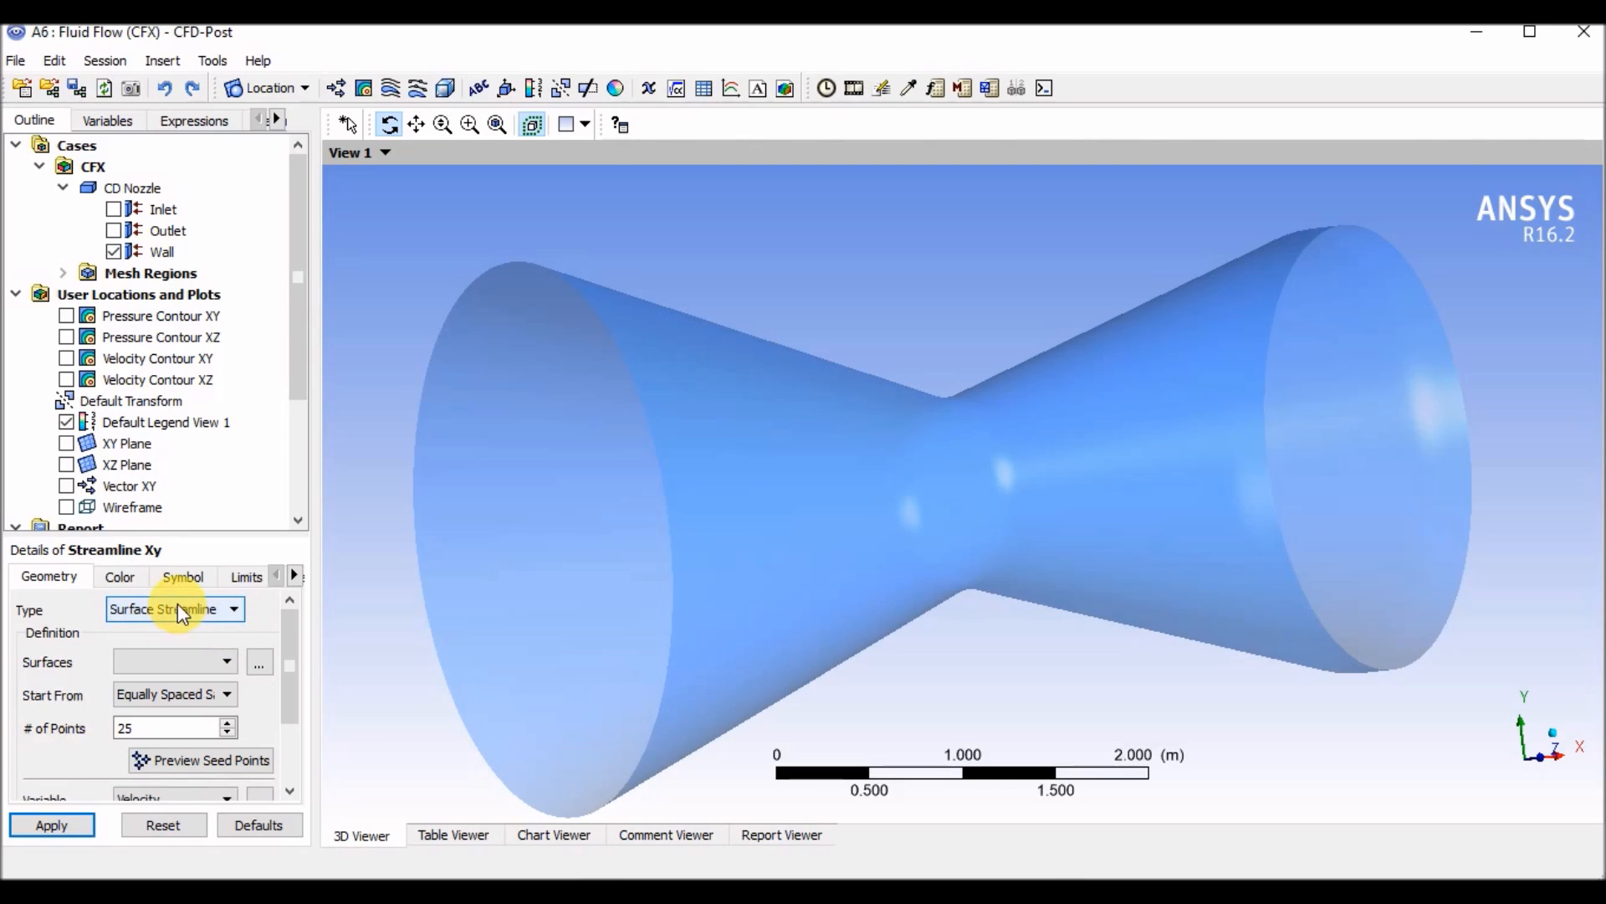
left_click(184, 652)
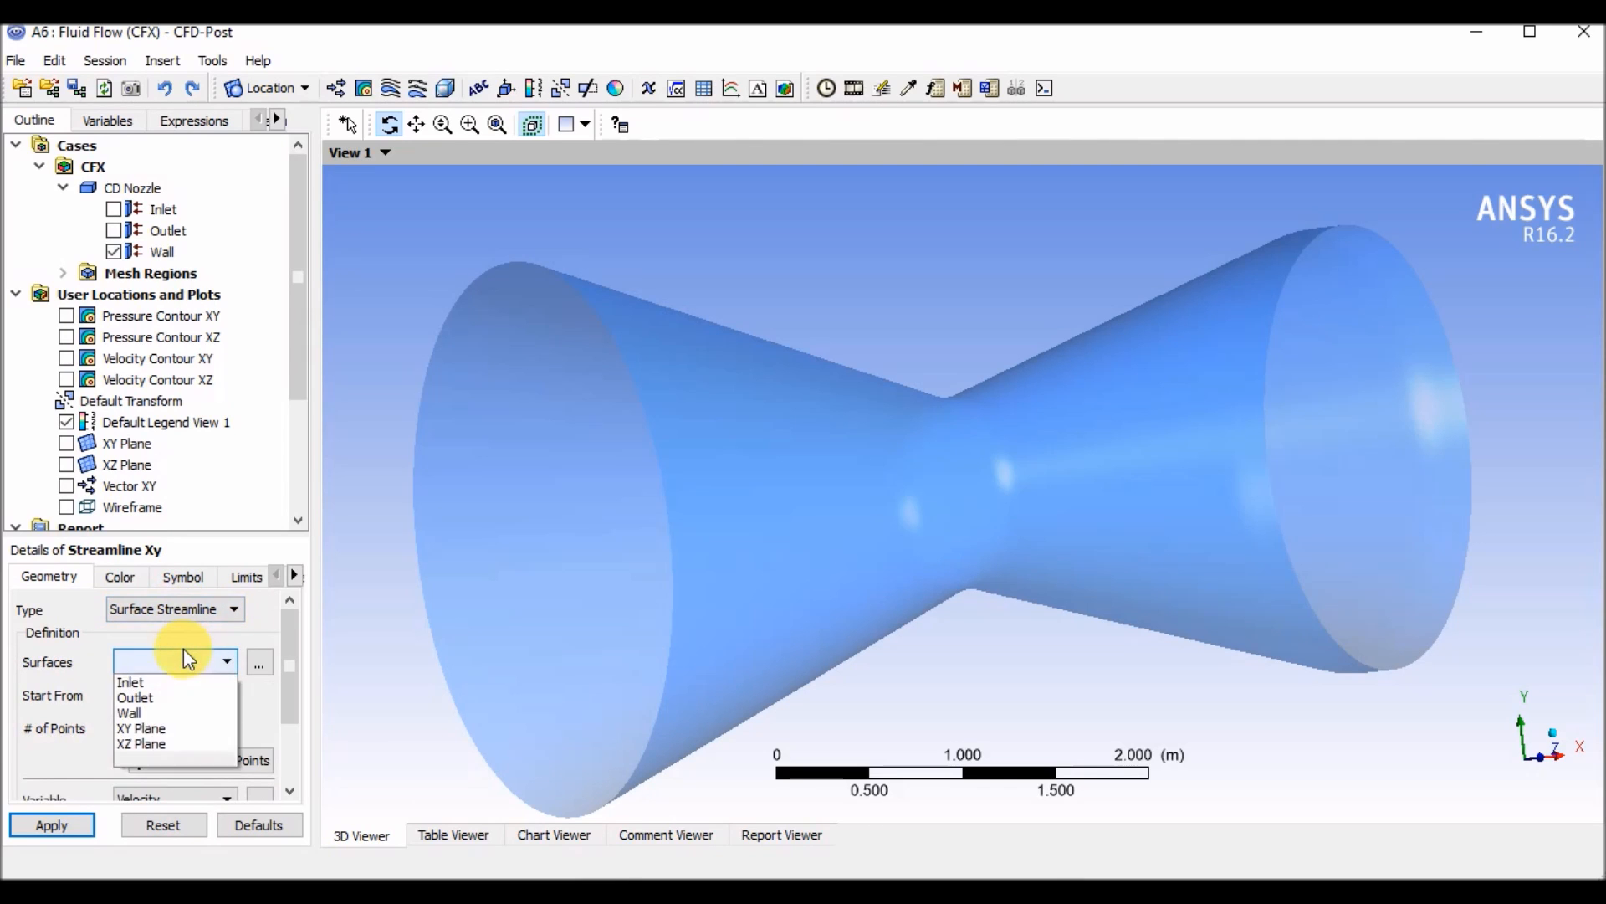
left_click(226, 728)
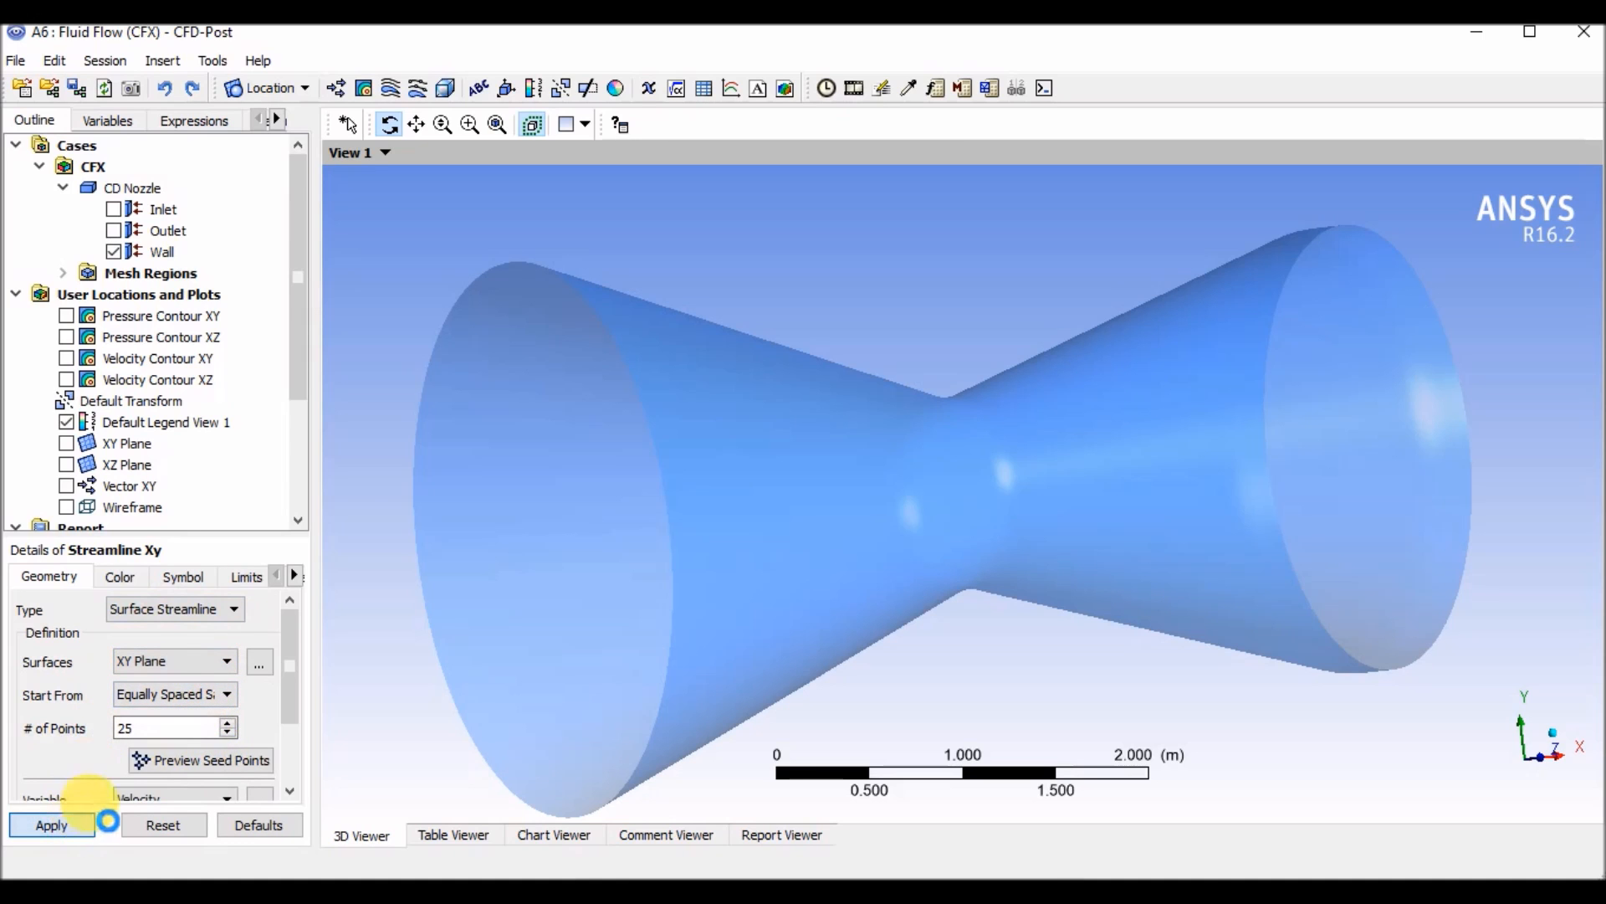
left_click(73, 824)
Set the camera to the predefined view from +Z and set the number of points for Streamline Xy to 250
left_click(638, 615)
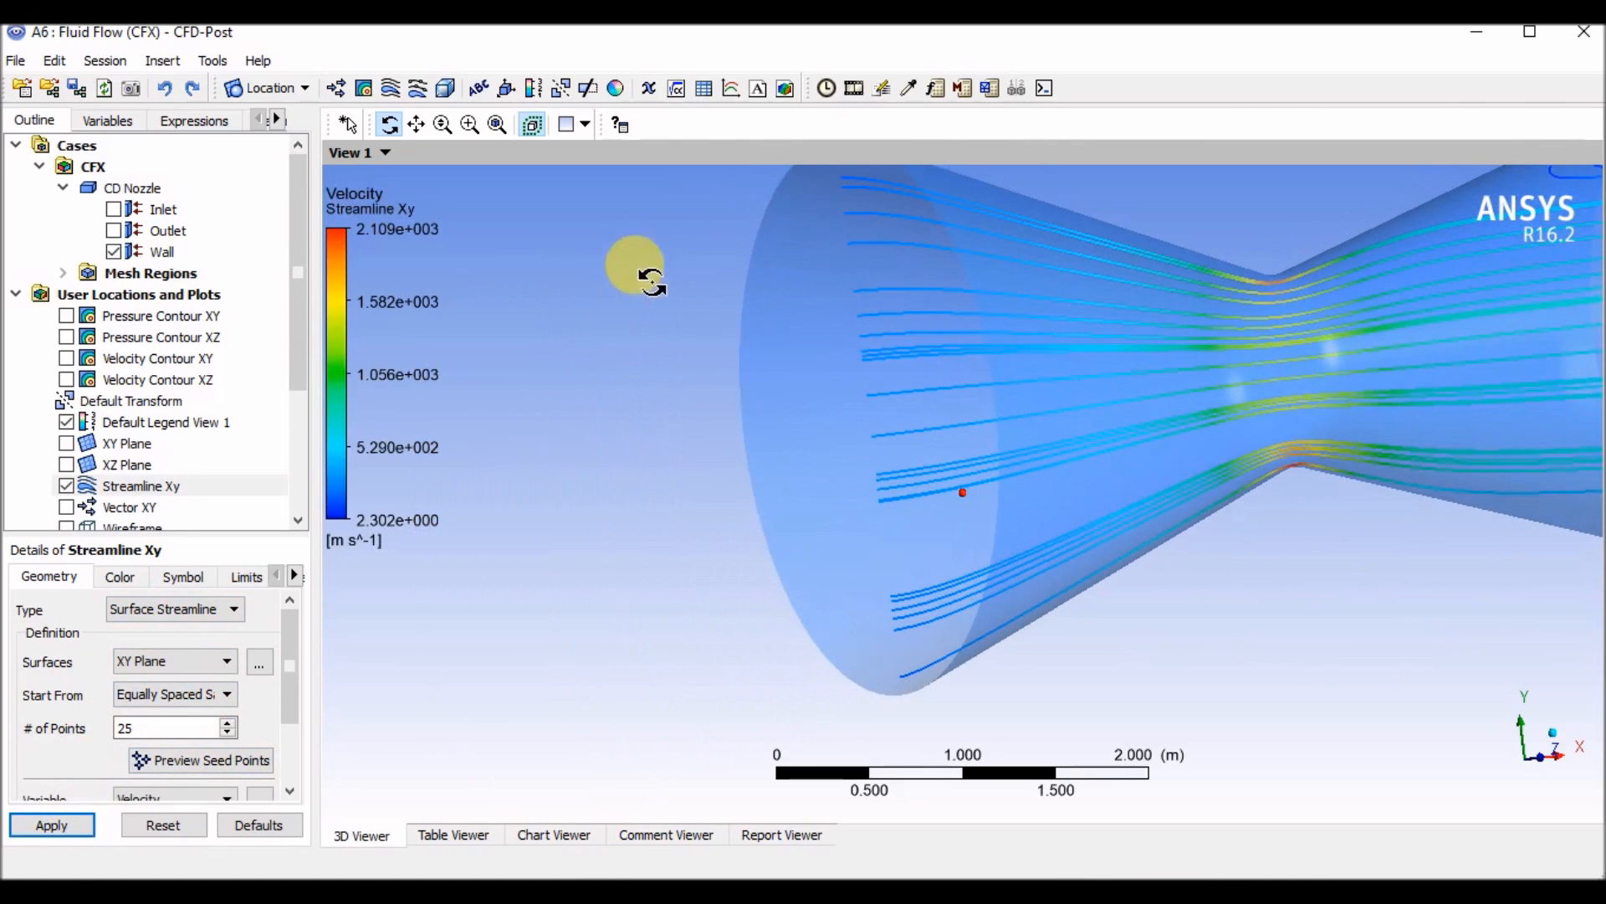
right_click(636, 265)
mouse_move(753, 405)
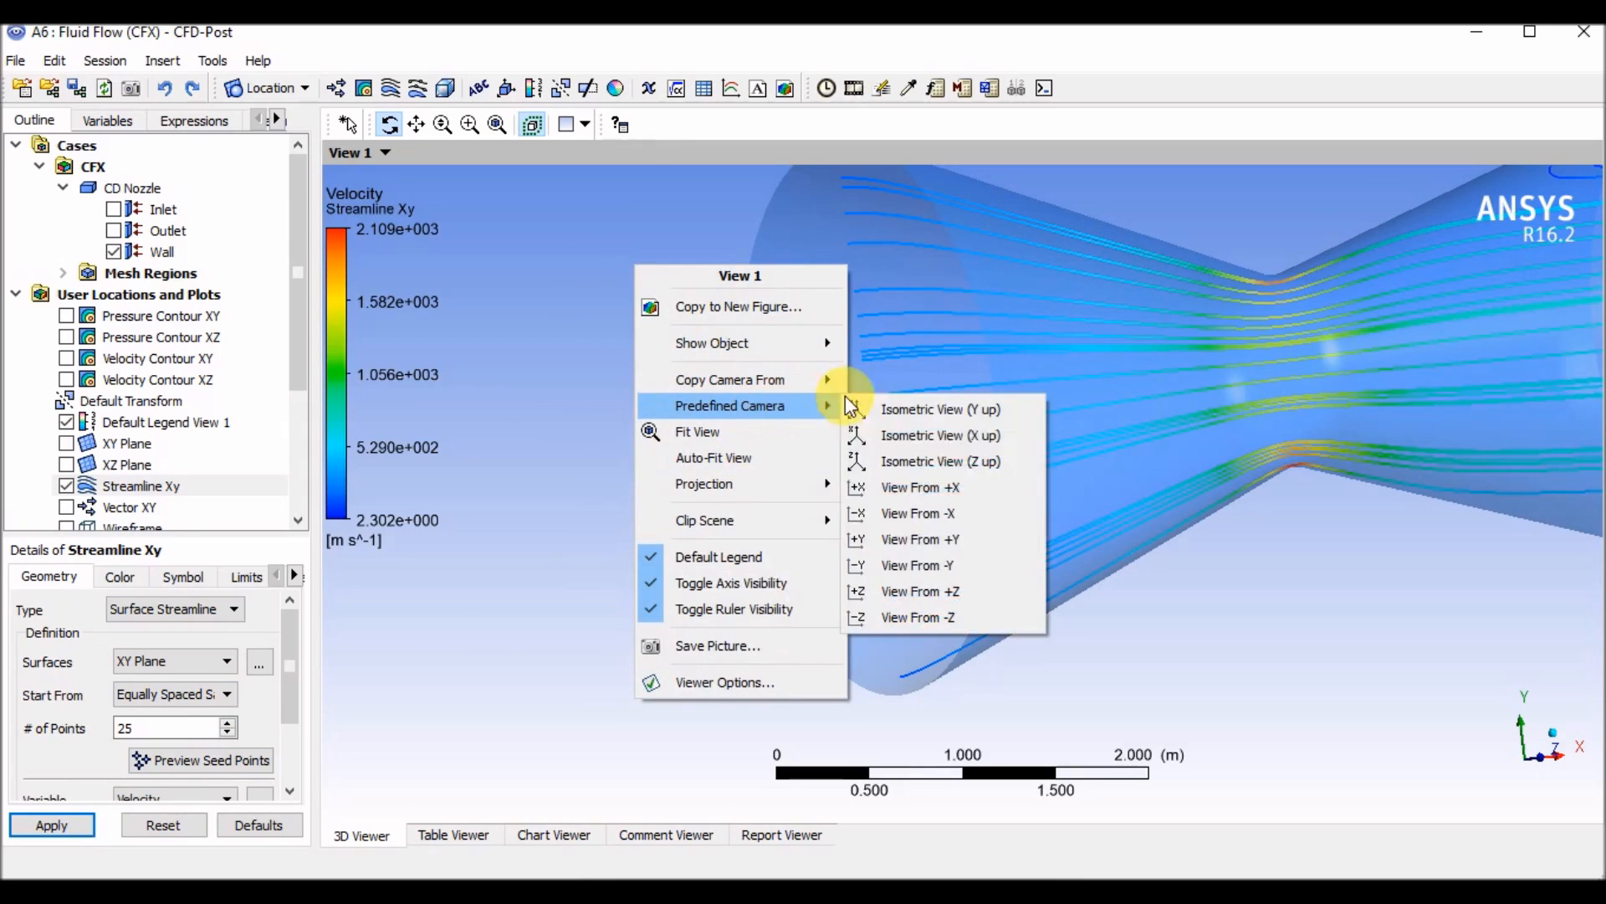
left_click(1002, 581)
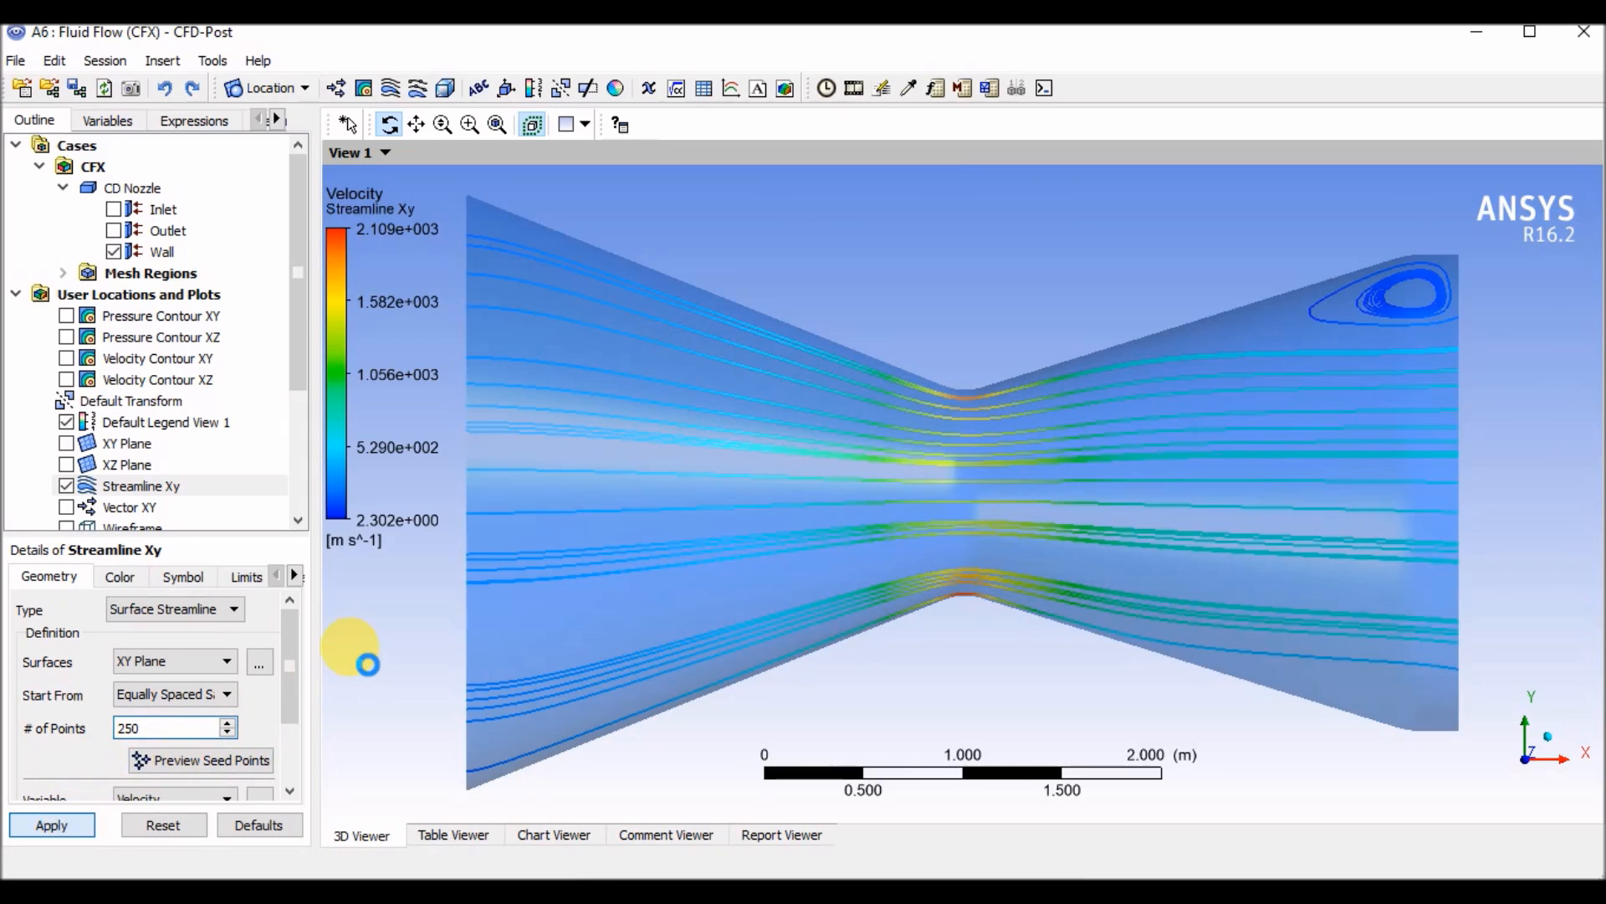
Examine the XY Plane streamlines with the Wall hidden, and with it shown again from an oblique angle
left_click(114, 252)
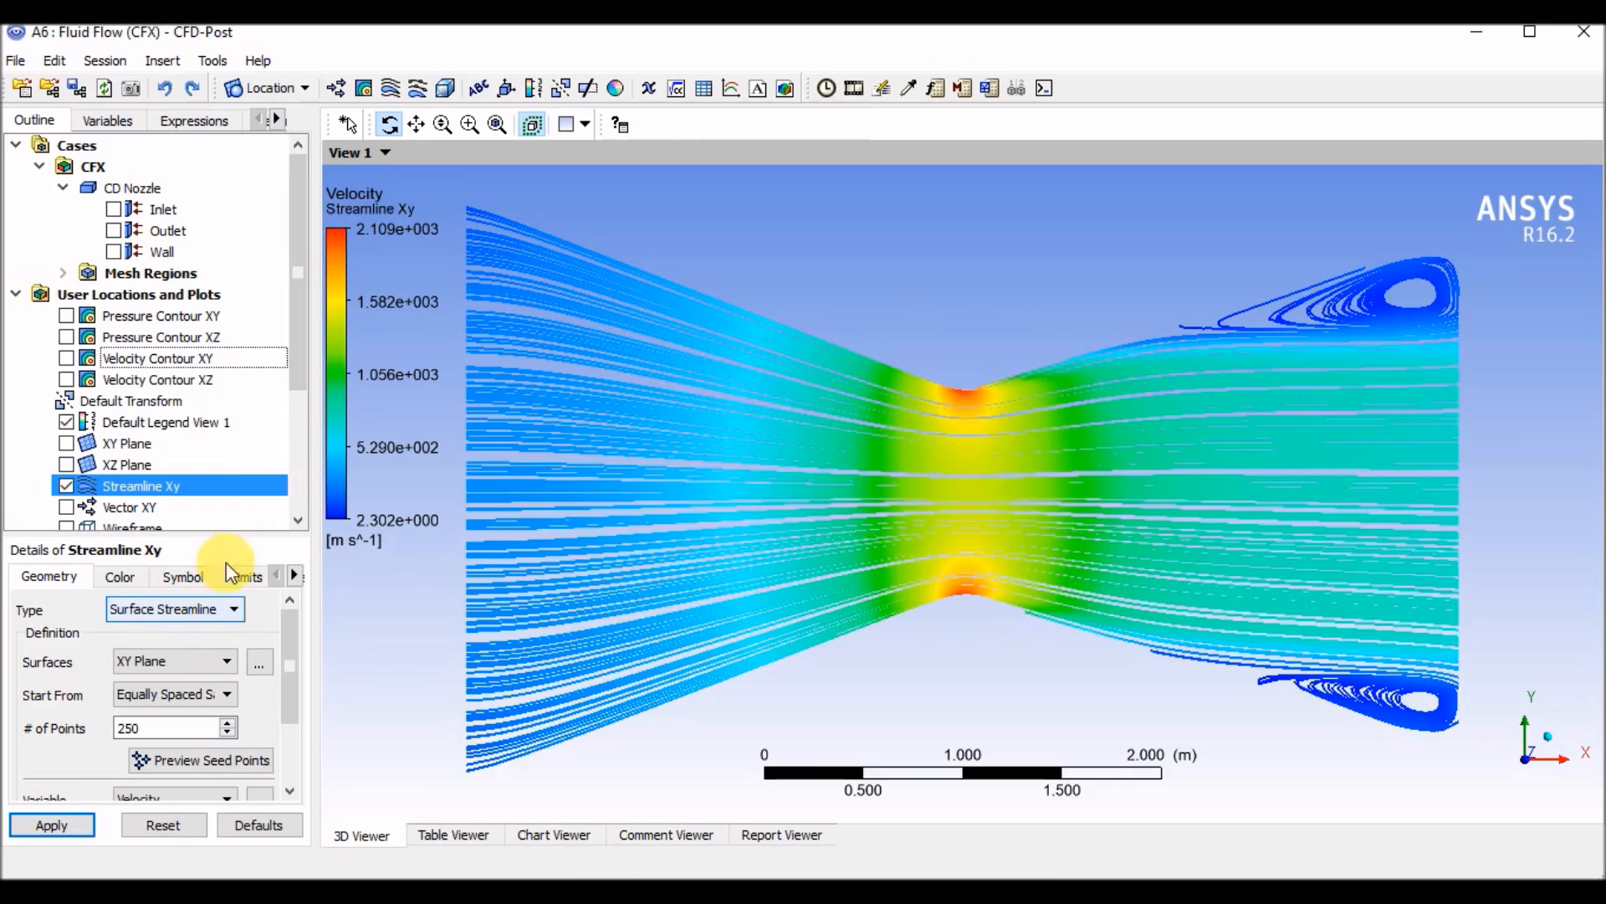
left_click(113, 252)
left_click_drag(515, 529, 585, 577)
Change the type of Streamline Xy to 3D Streamline
left_click(198, 610)
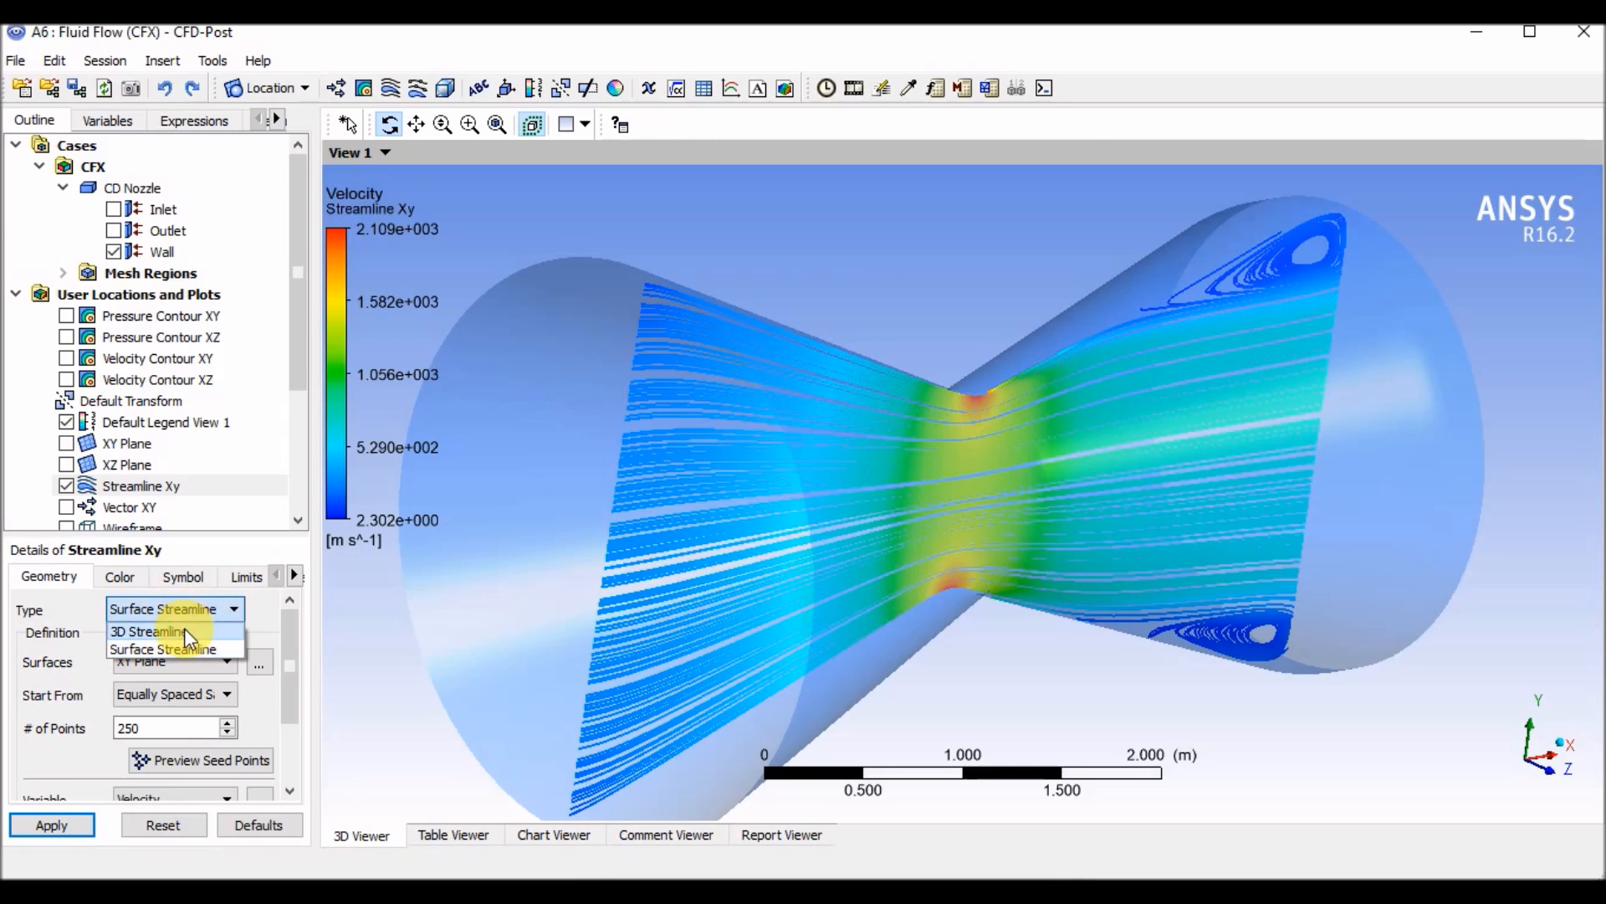
left_click(184, 630)
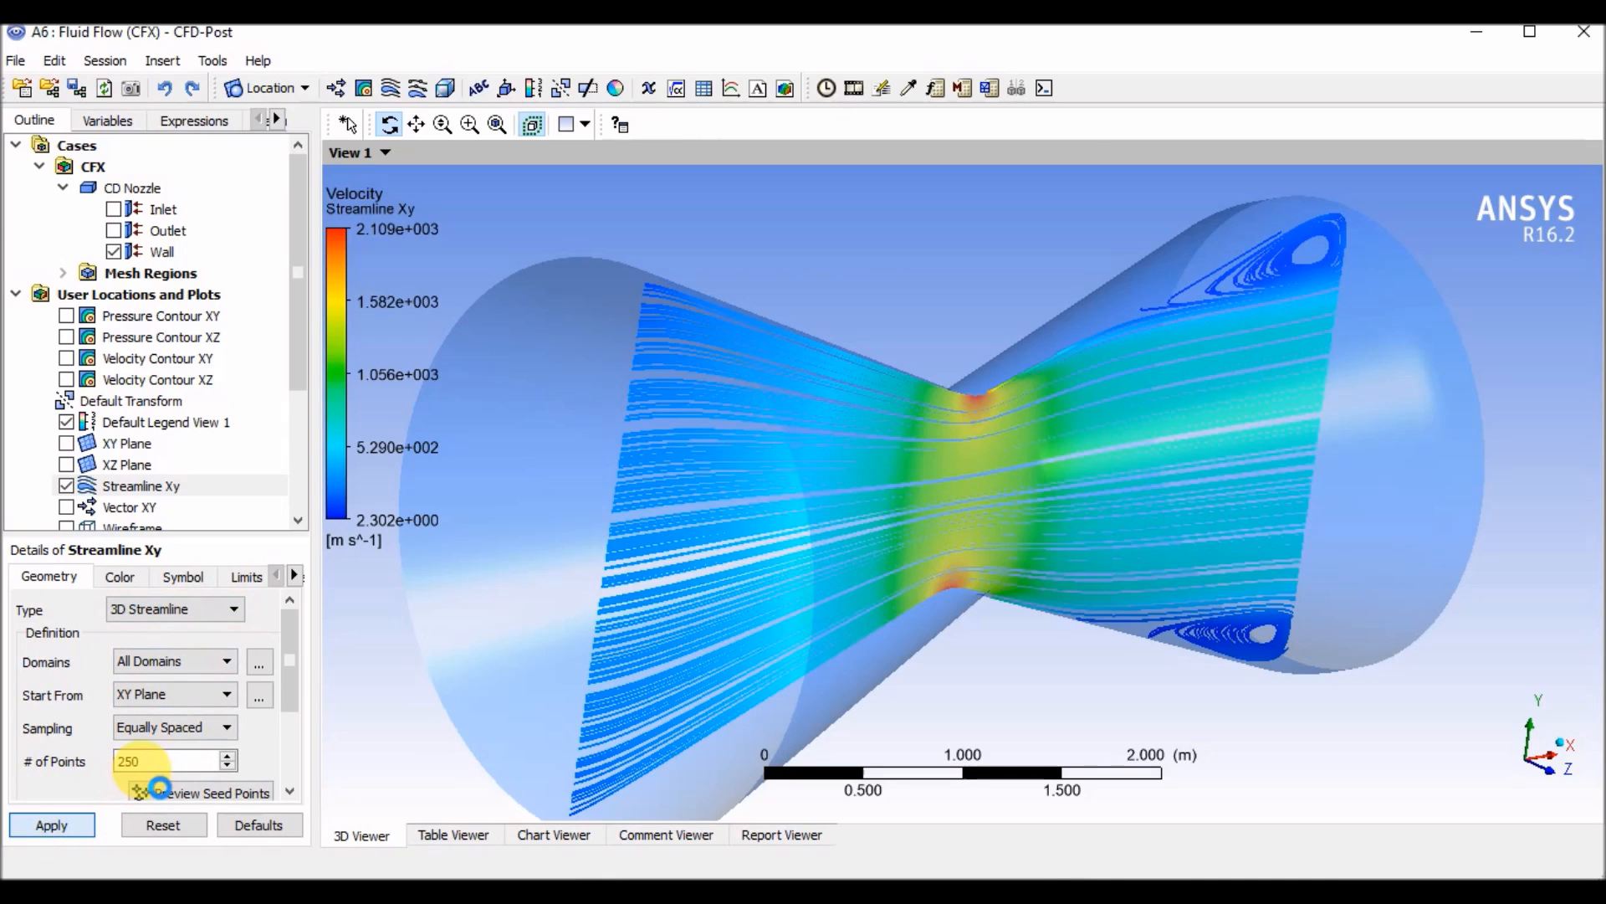
Set the 3D streamlines of Streamline Xy to start from the Inlet instead of the XY Plane
left_click_drag(735, 616, 650, 653)
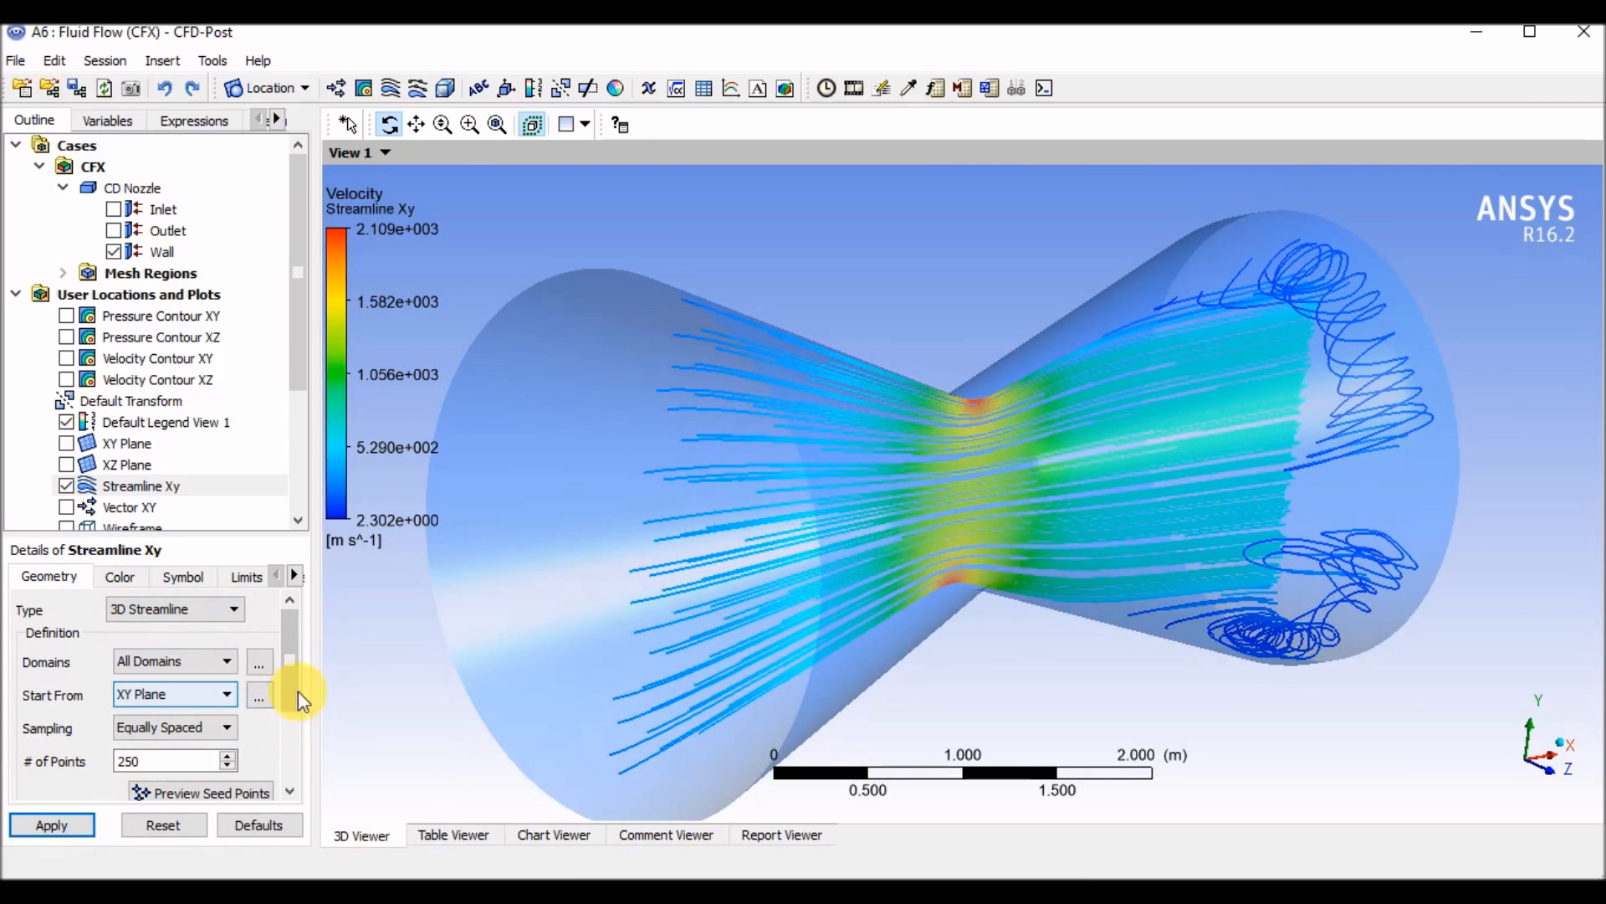
left_click(214, 693)
left_click(192, 715)
left_click(46, 825)
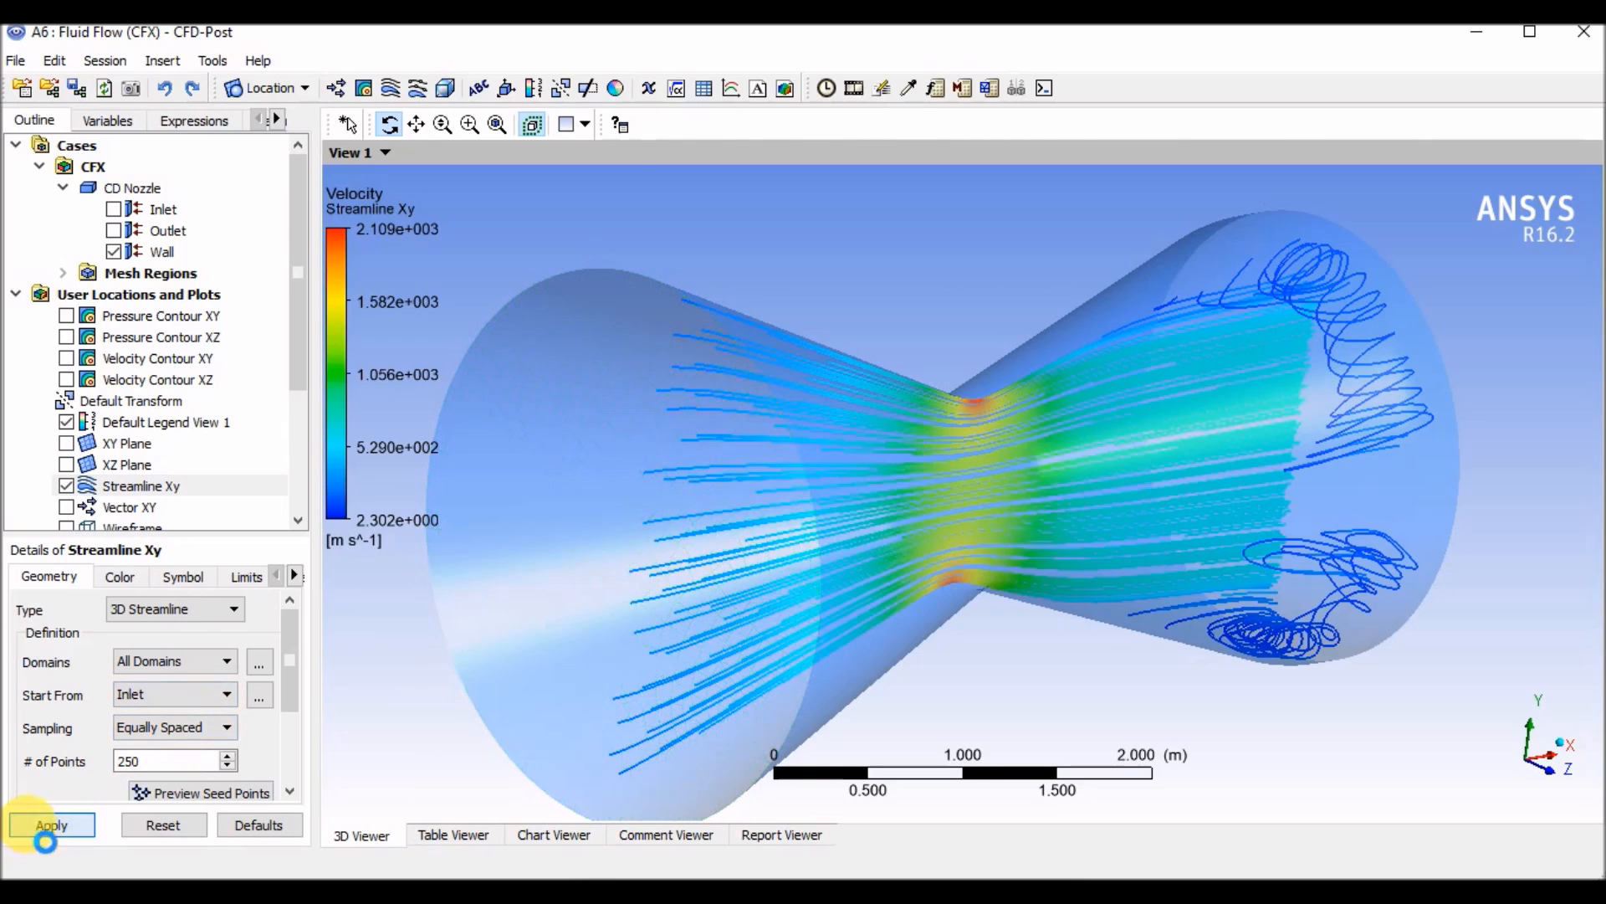
left_click_drag(649, 541, 903, 577)
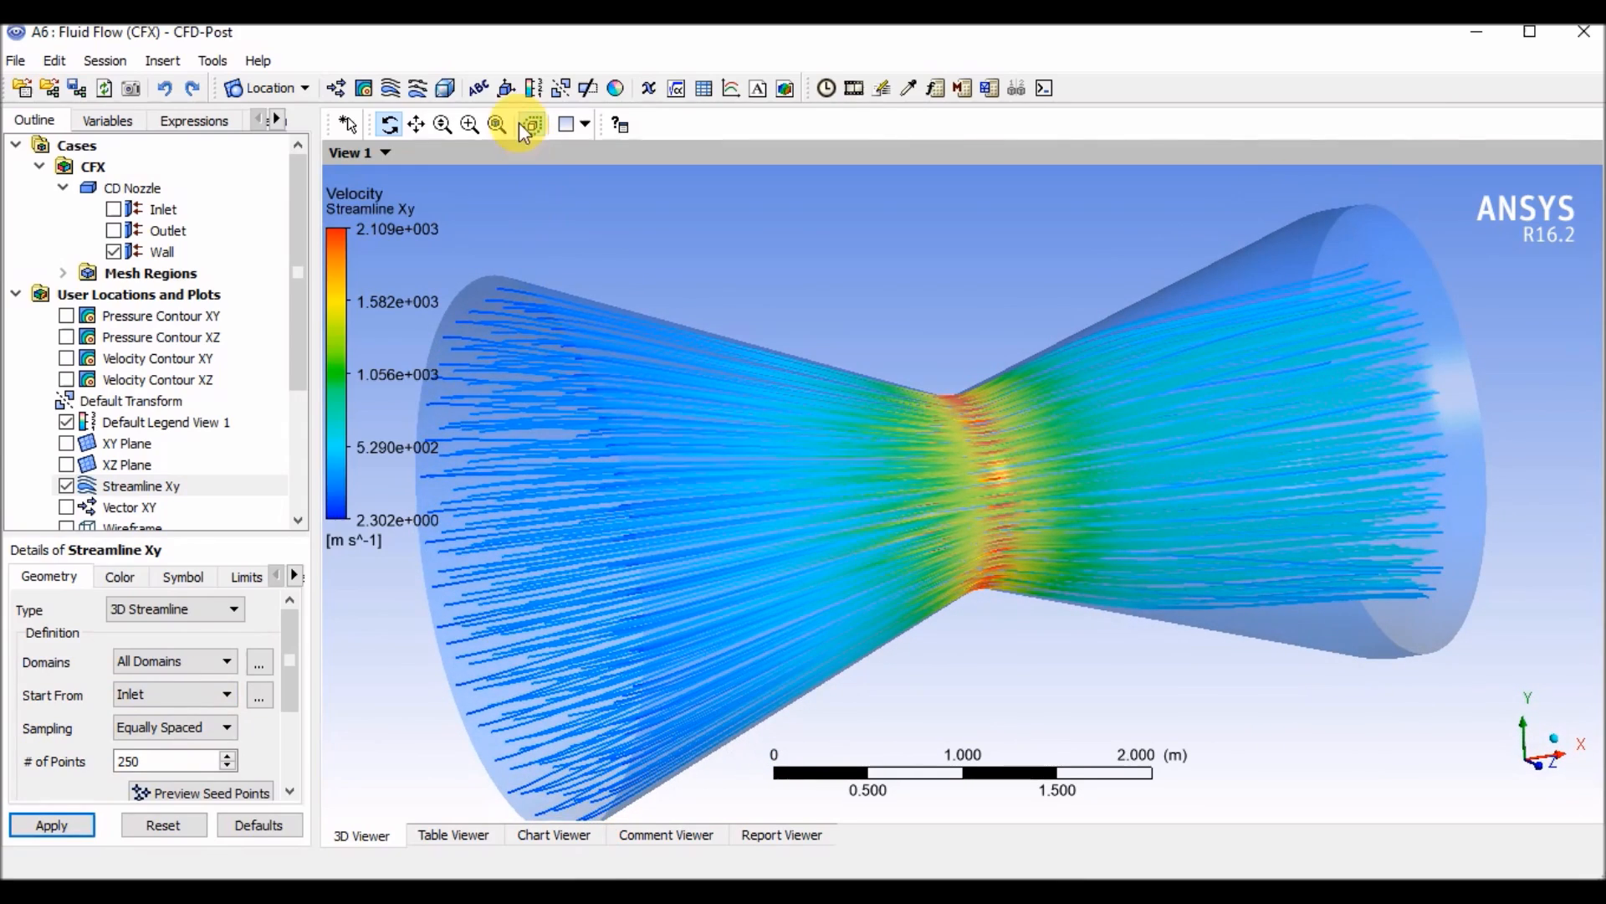
left_click(415, 124)
left_click_drag(704, 399, 768, 402)
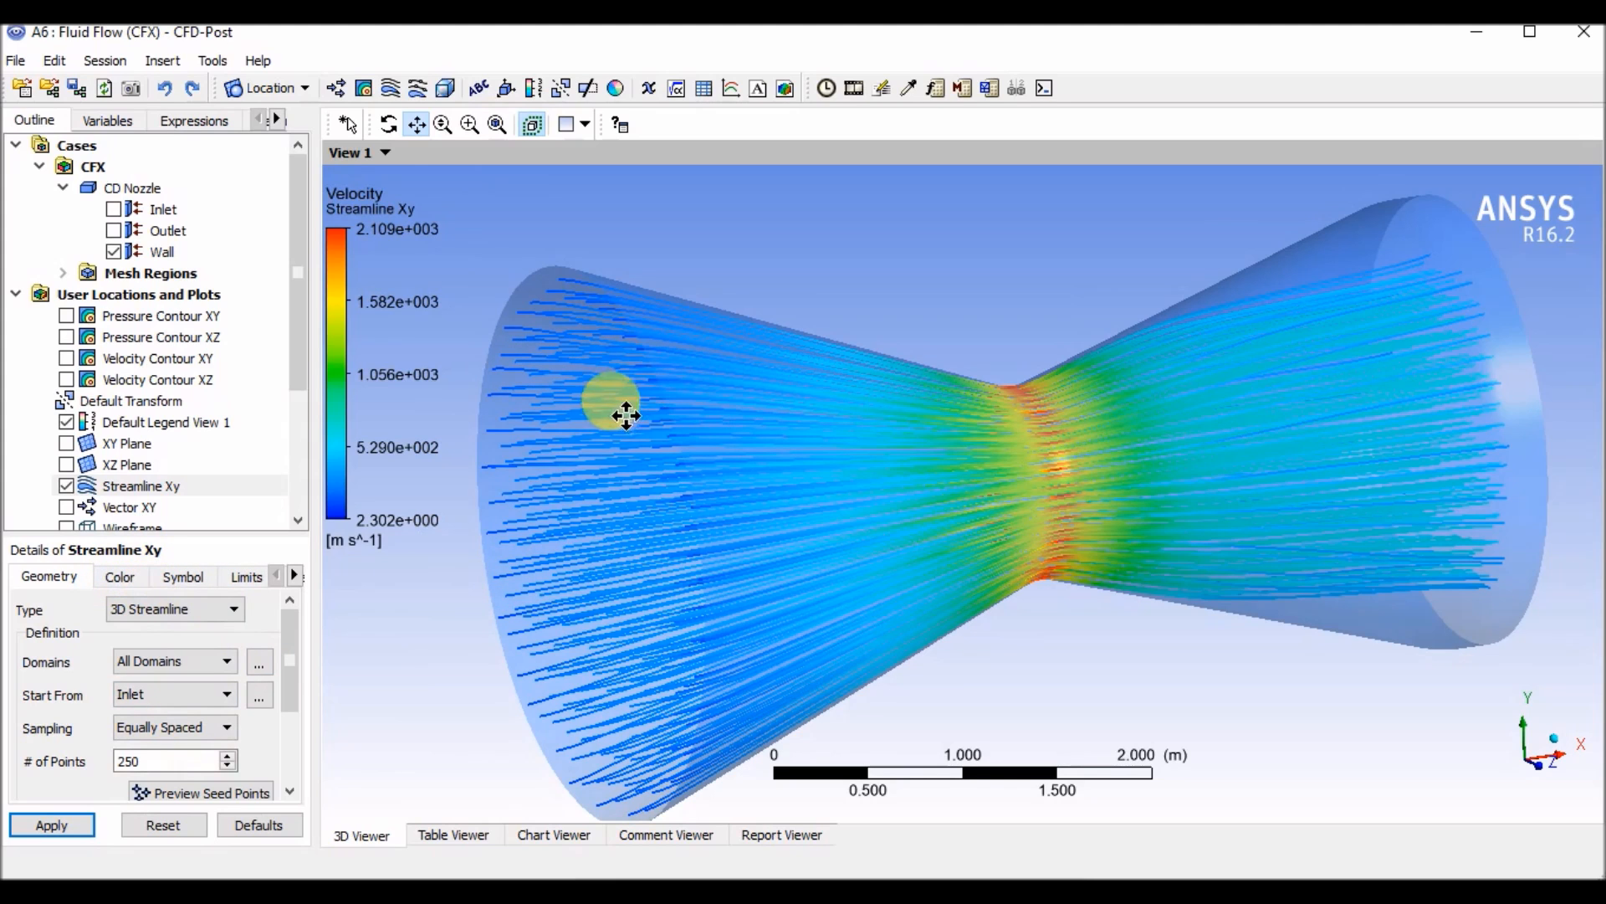
Turn off Show Streams in the symbol settings of Streamline Xy and apply the change
left_click(181, 577)
left_click(121, 578)
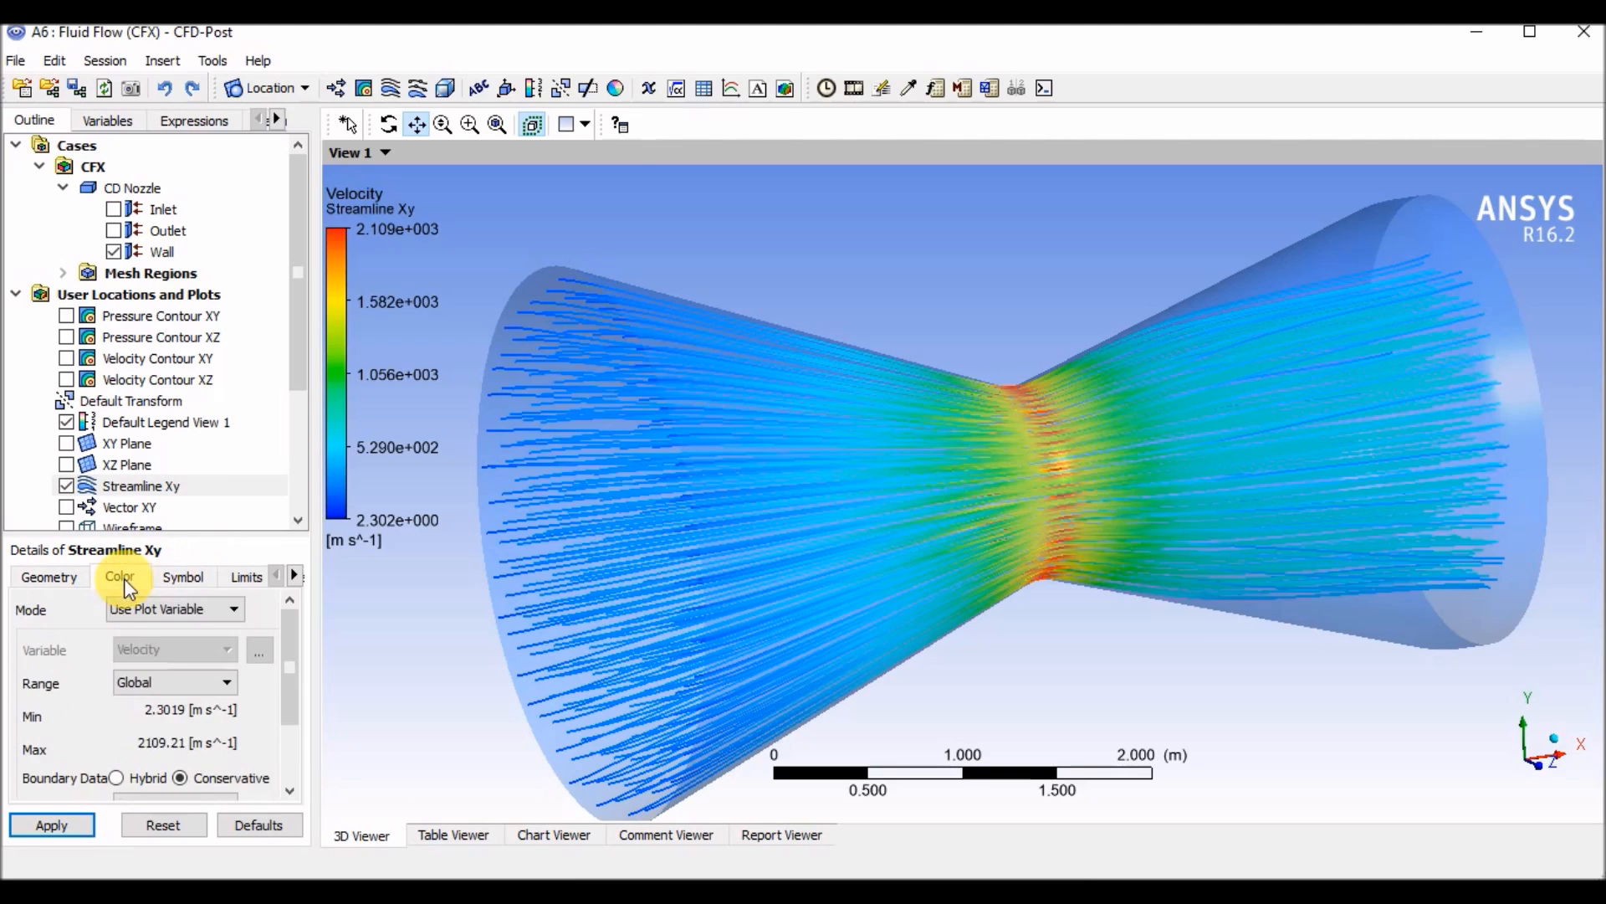
left_click(189, 577)
left_click_drag(295, 657, 290, 704)
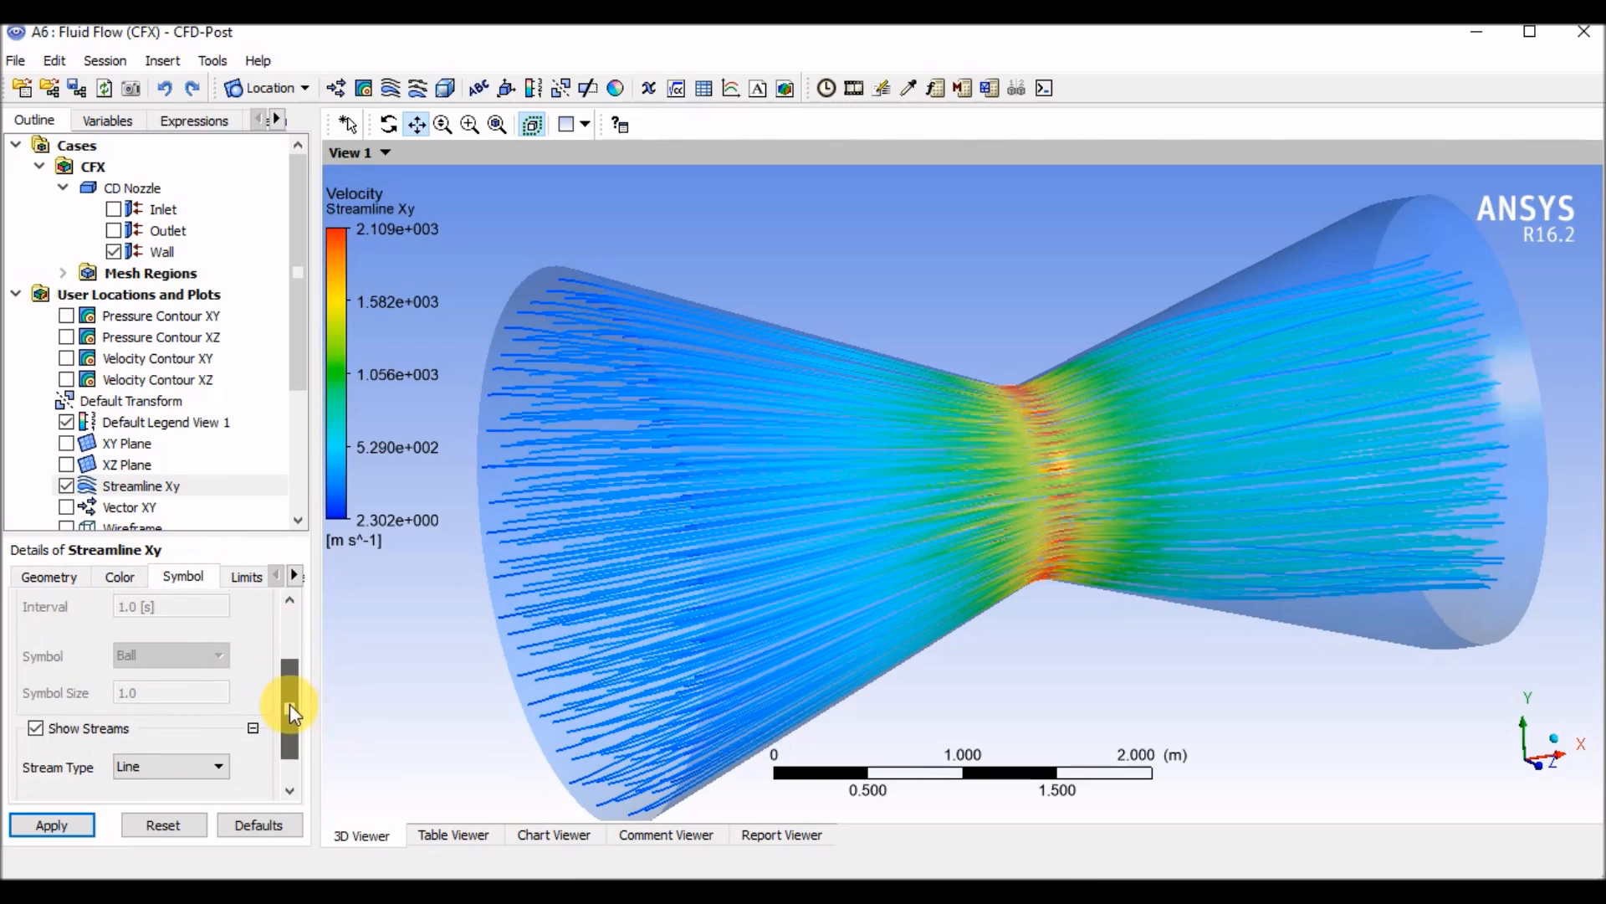
left_click(37, 721)
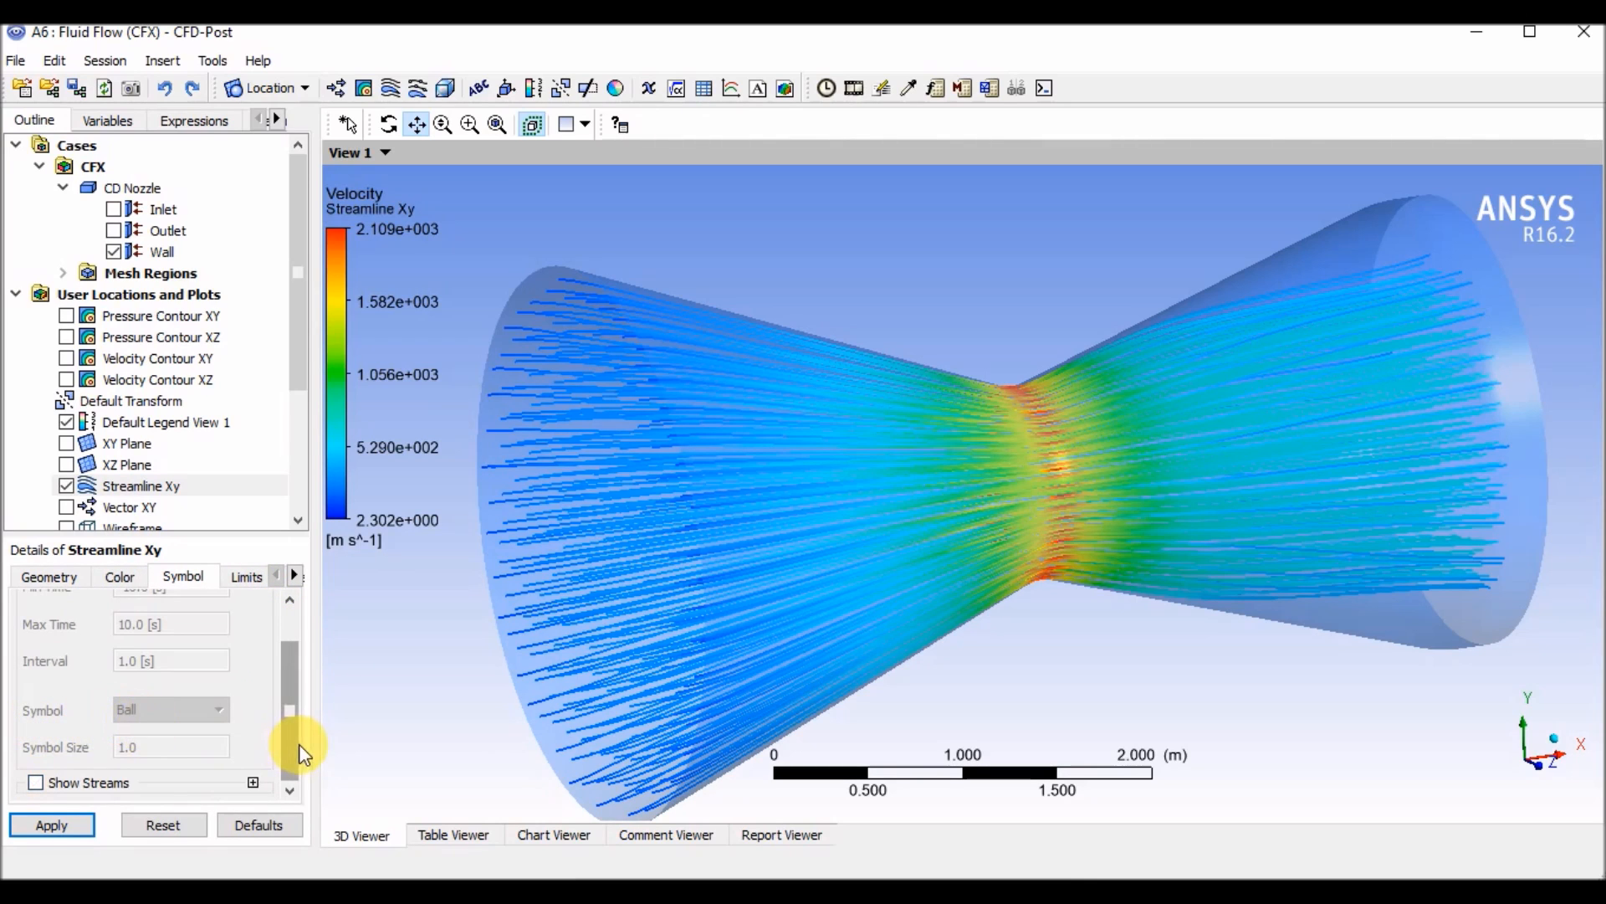
left_click(82, 834)
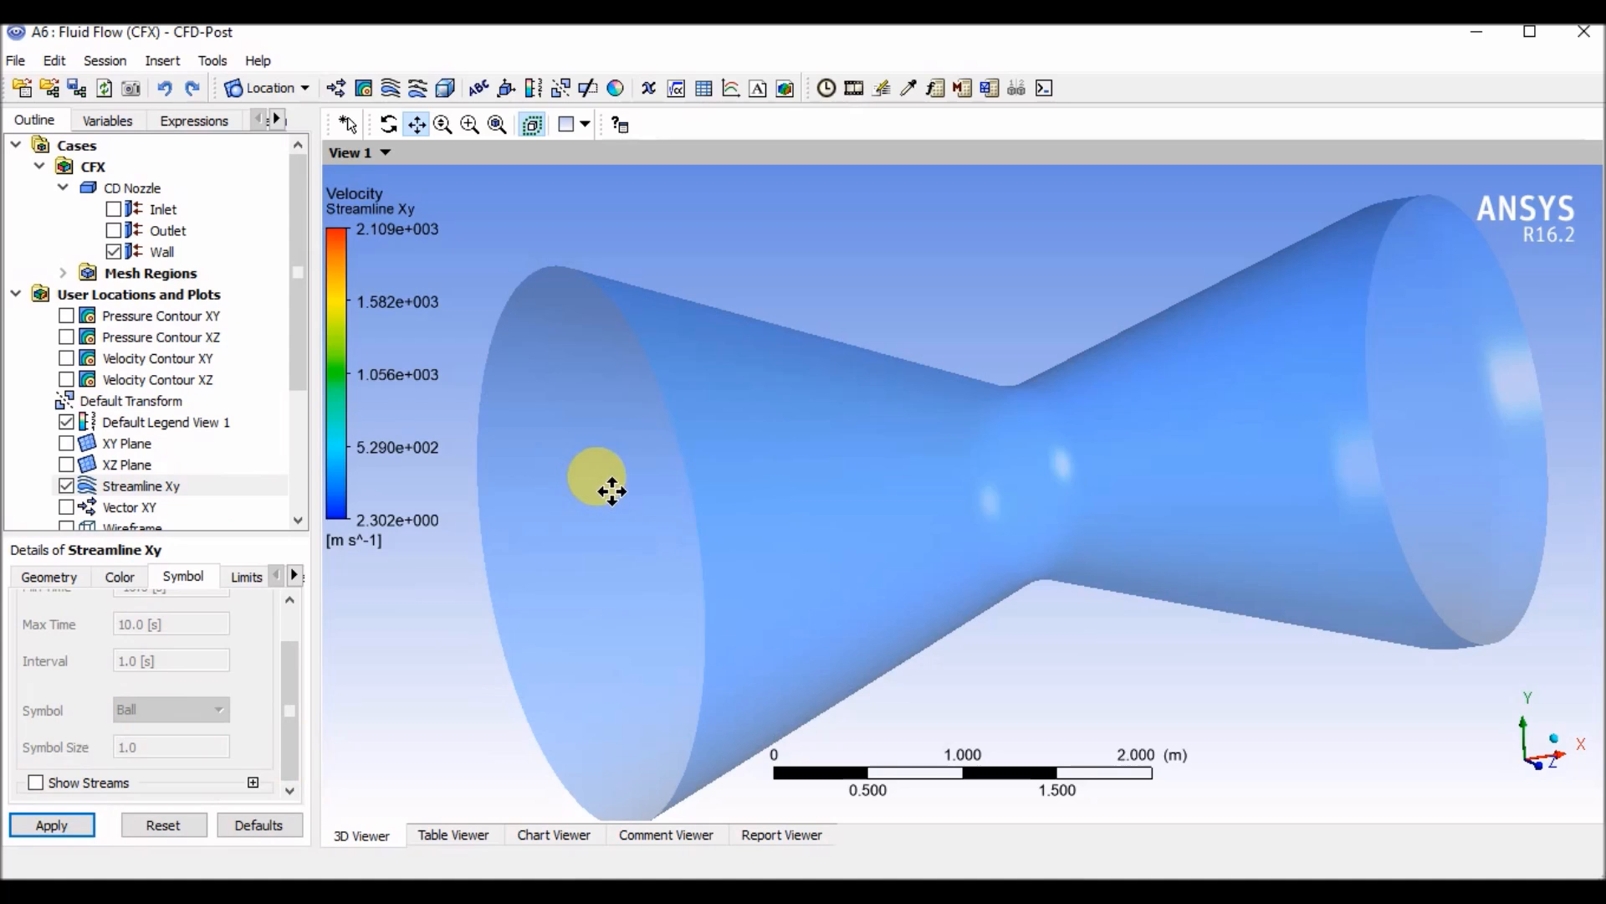
Play a Quick Animation of Streamline Xy with the nozzle seen from an oblique angle, and stop it
left_click_drag(651, 462, 735, 410)
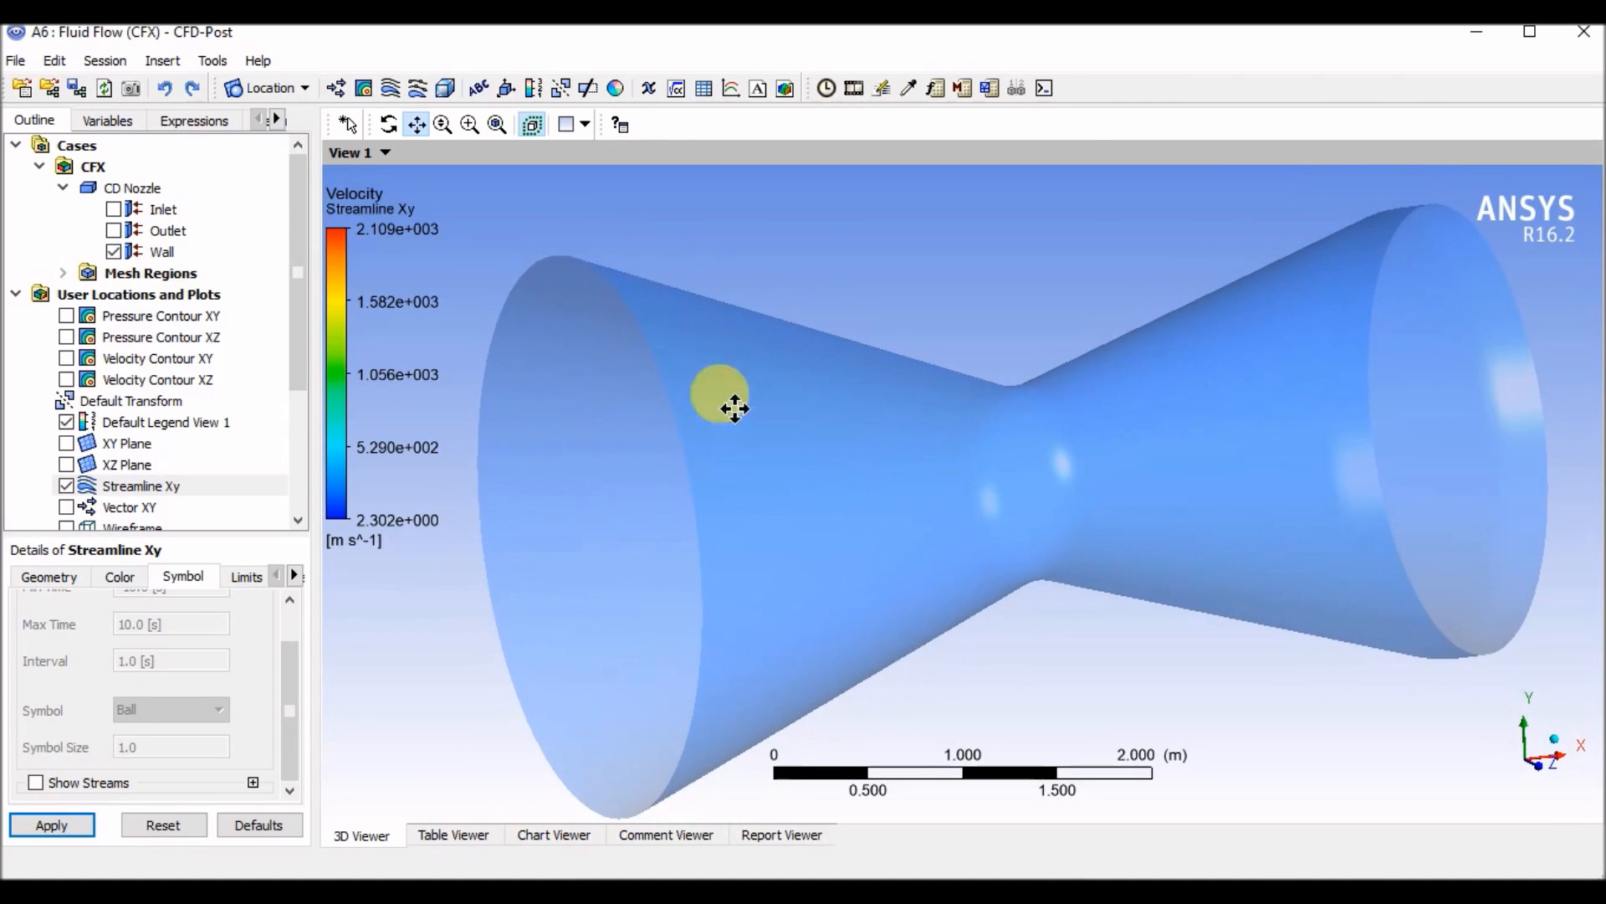
mouse_move(871, 416)
left_mouse_down()
mouse_move(867, 384)
mouse_move(858, 409)
left_mouse_up()
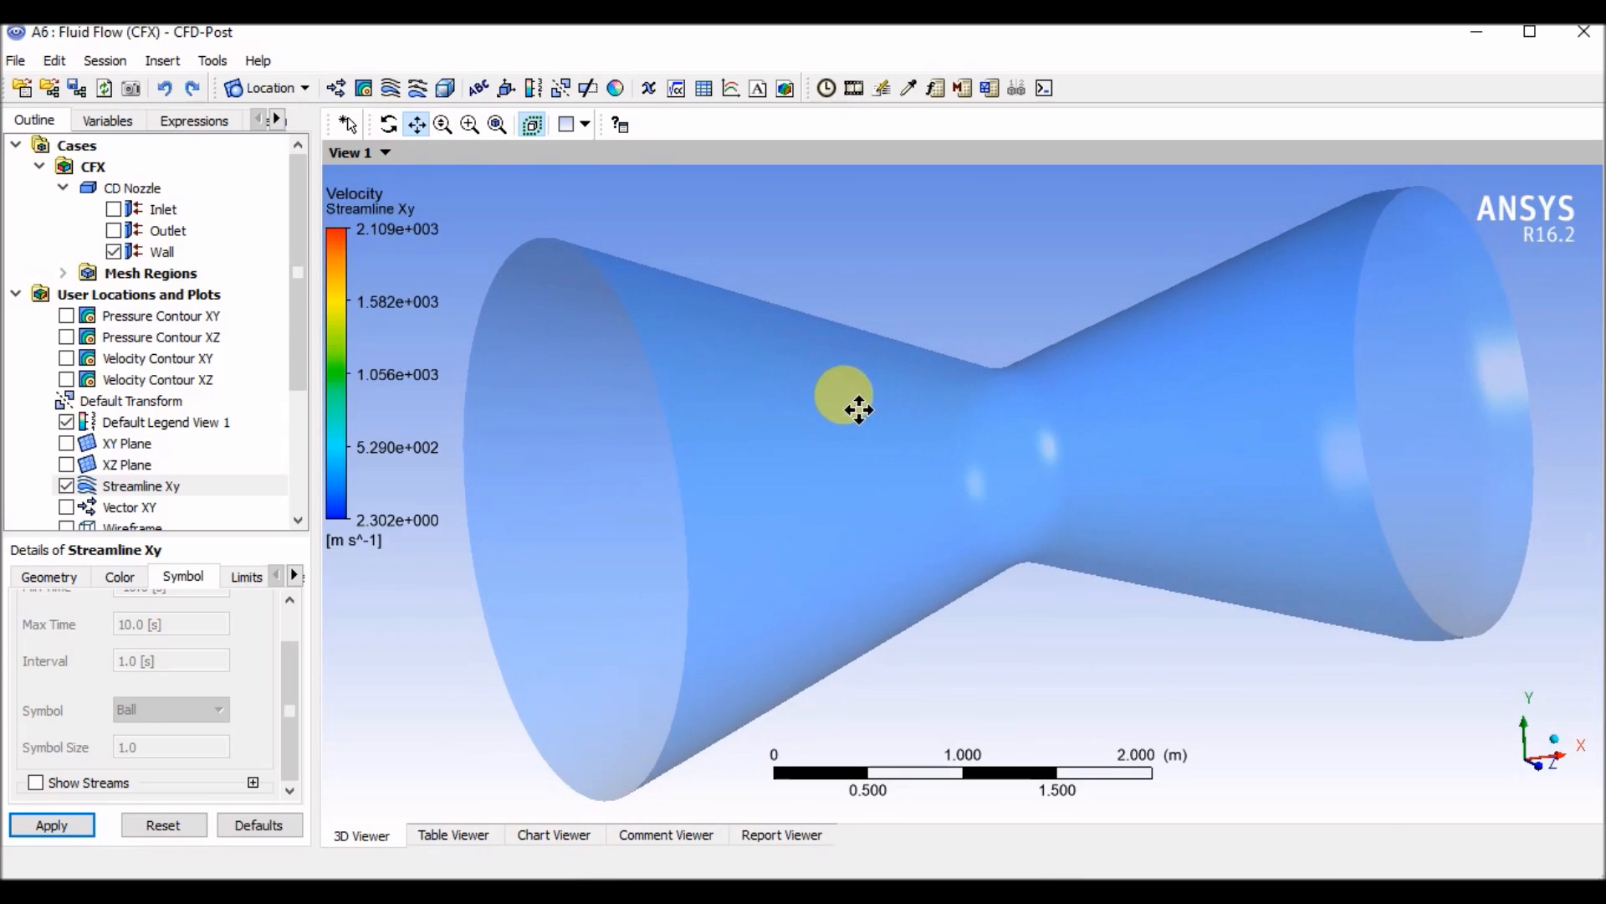
left_click(790, 469)
left_click_drag(1000, 395, 904, 405)
left_click(389, 125)
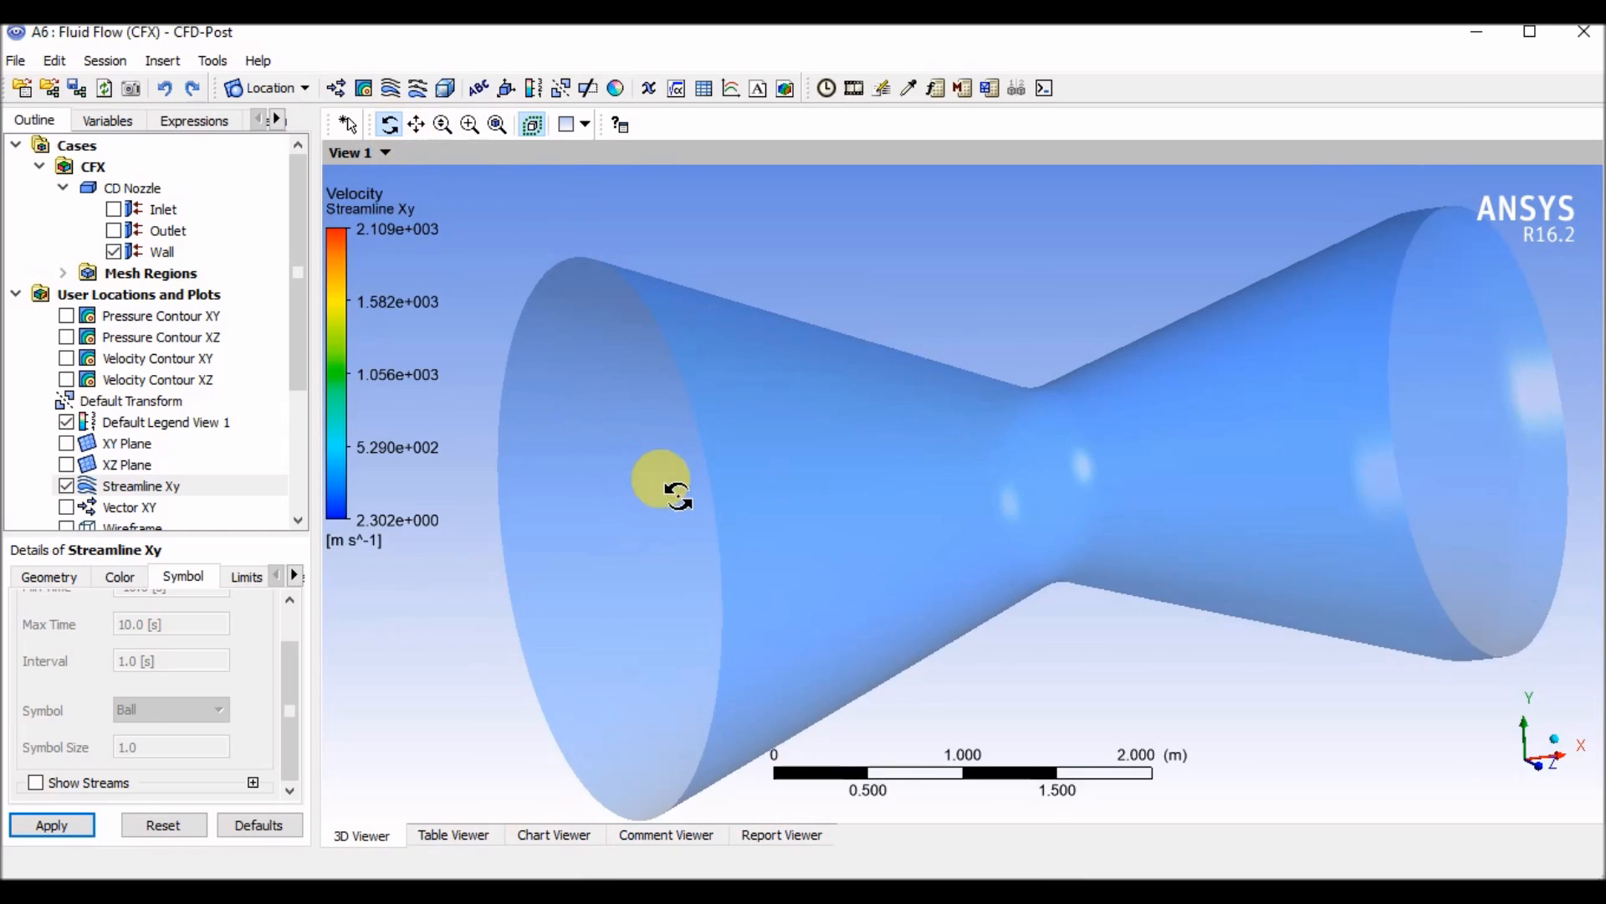
left_click_drag(656, 477, 694, 495)
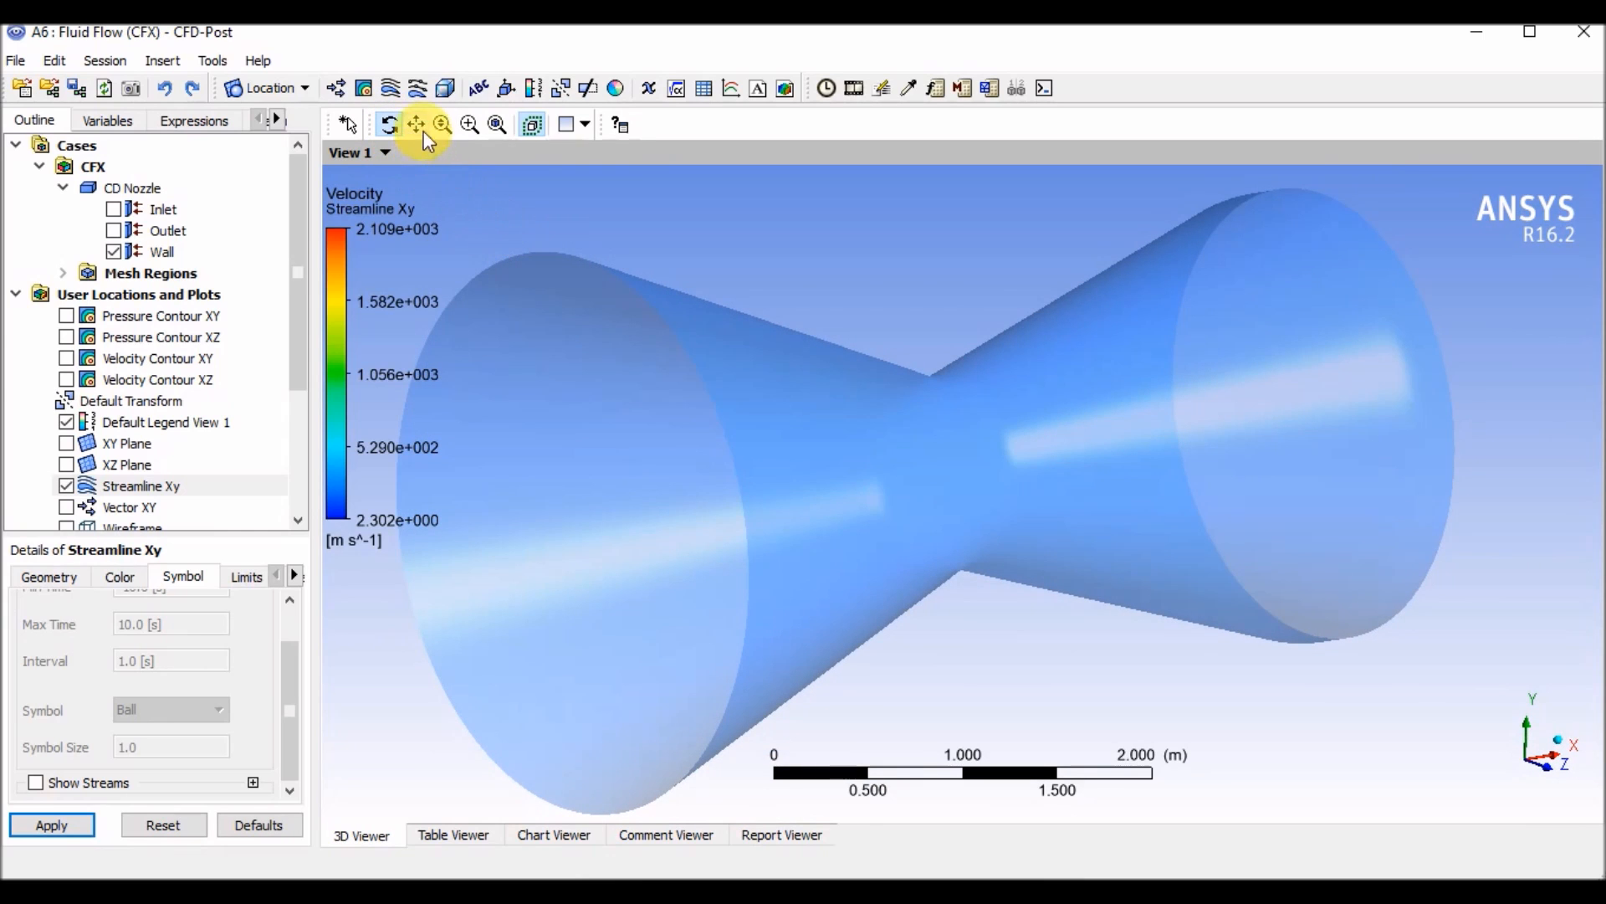
left_click_drag(770, 452, 808, 437)
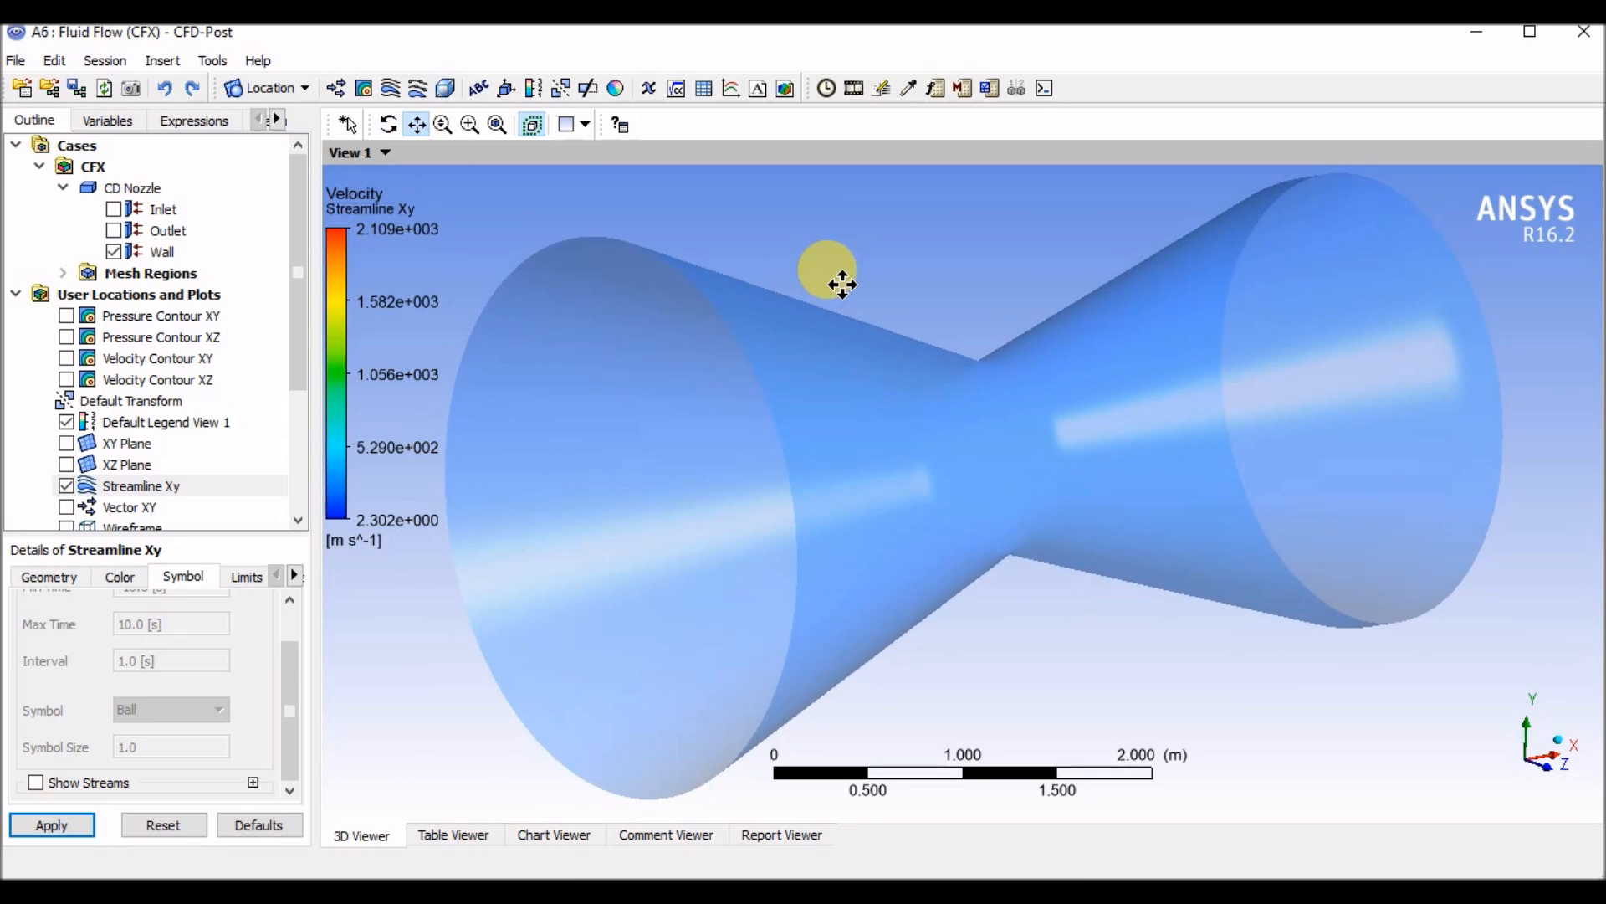
left_click(855, 88)
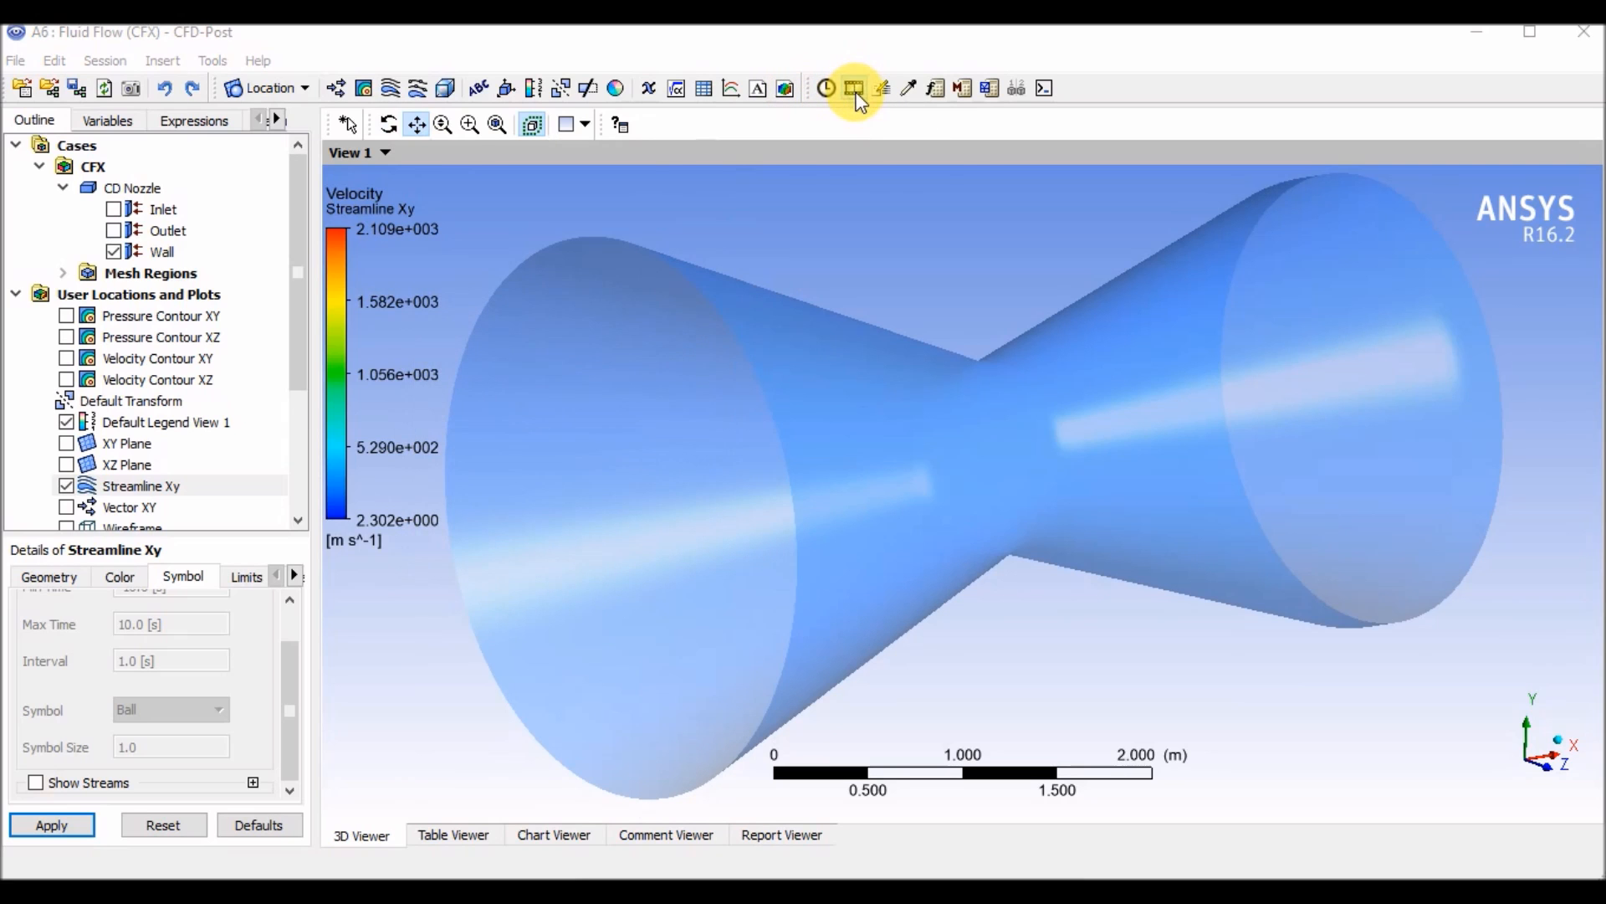
left_click_drag(139, 238, 139, 157)
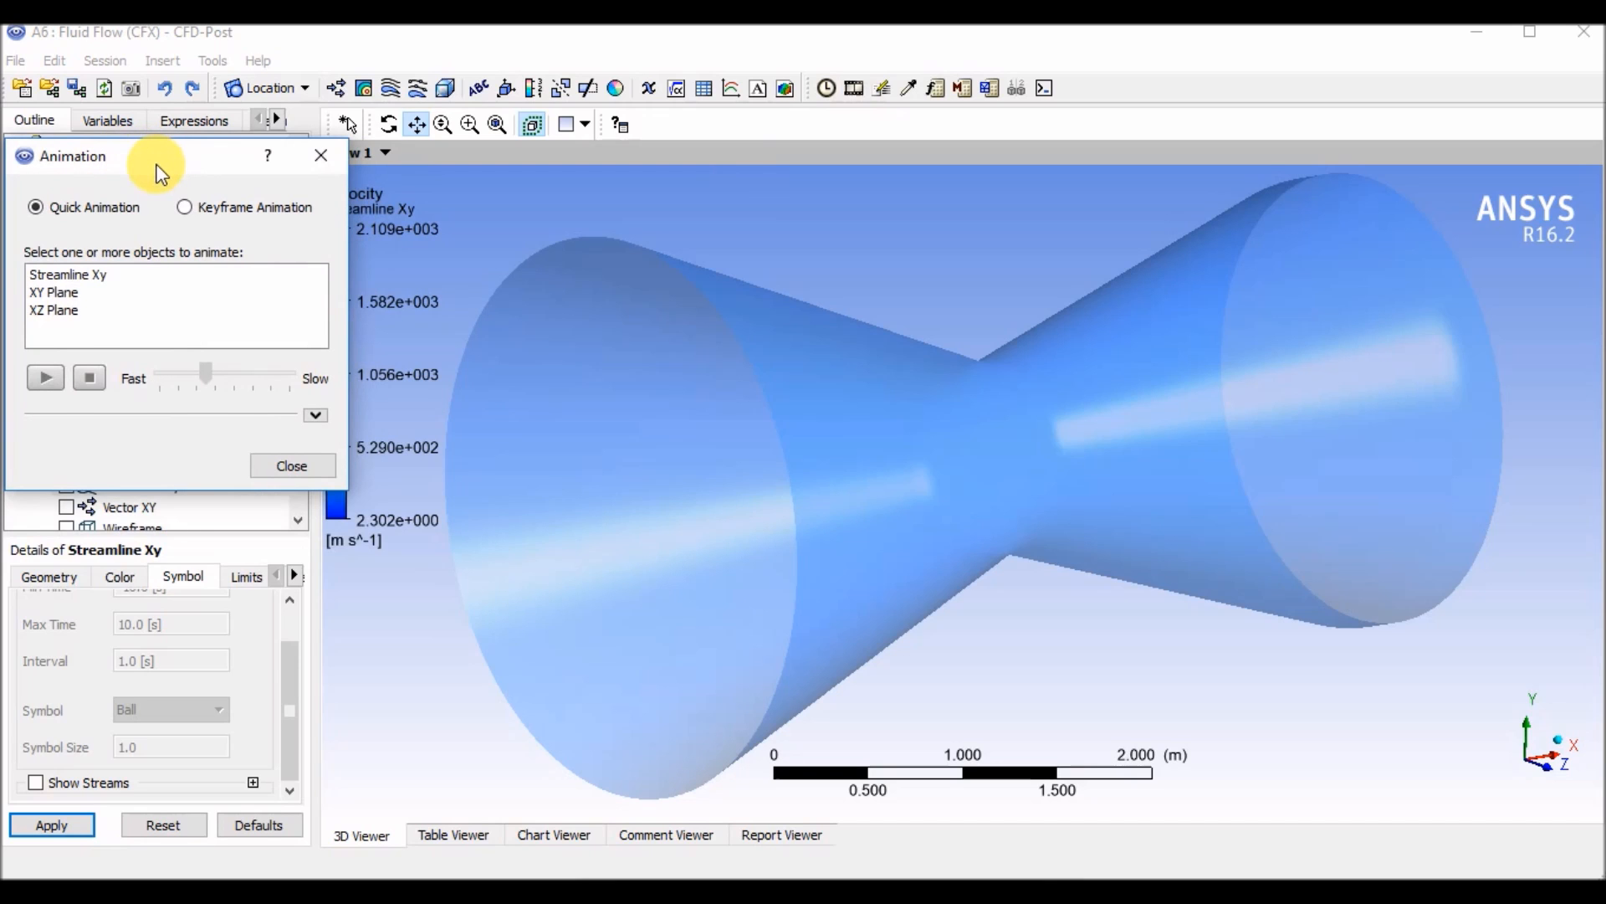
left_click(109, 284)
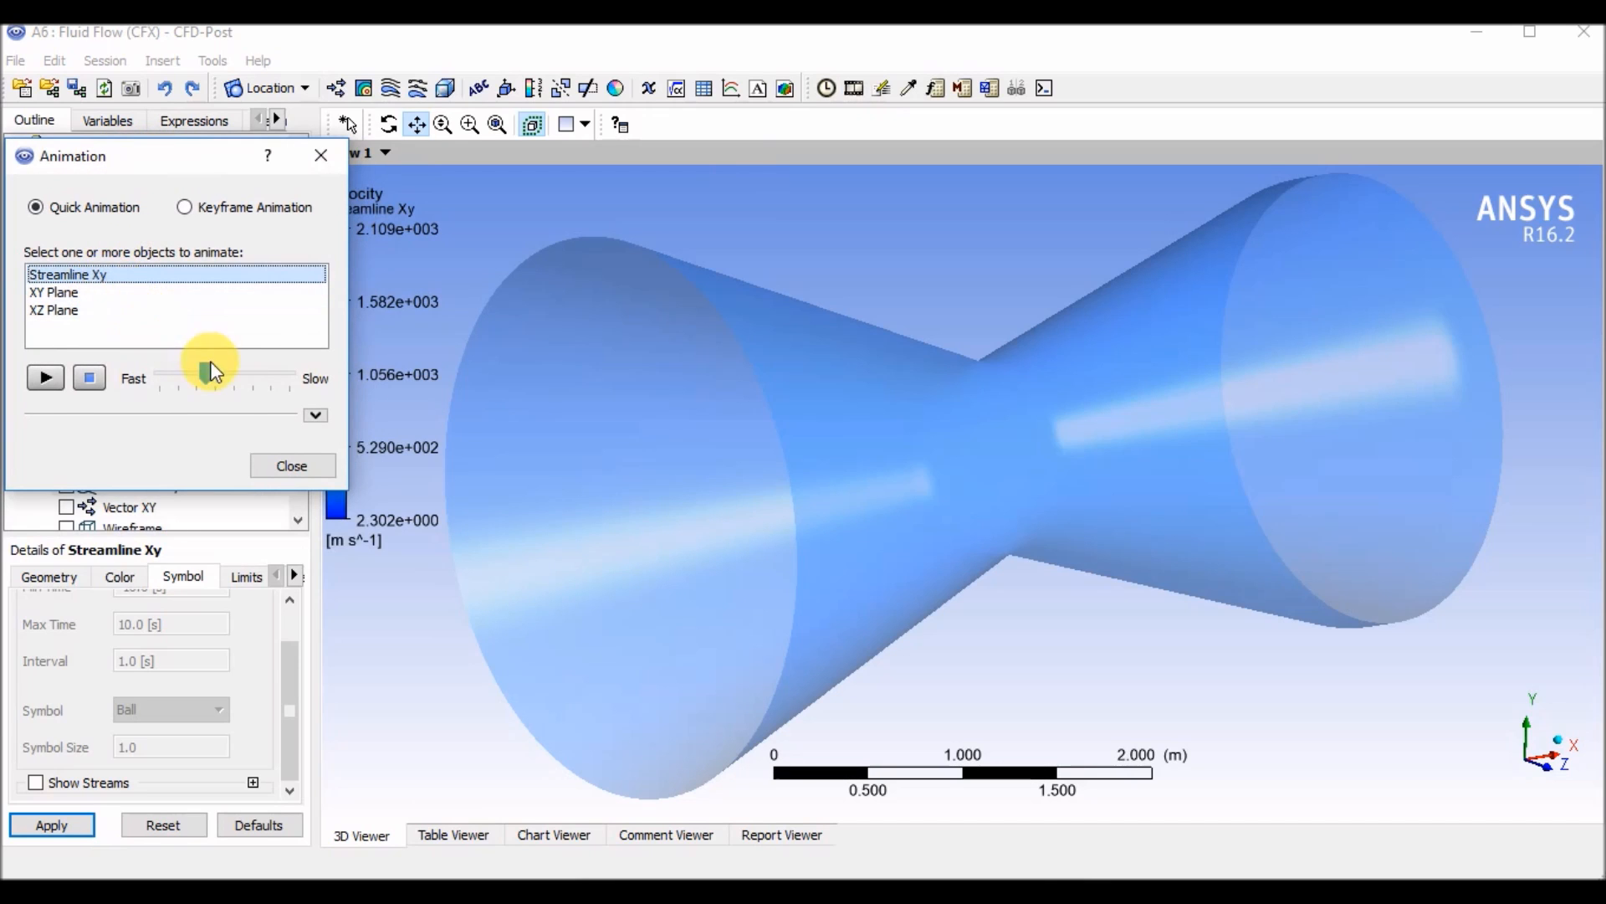
left_click(43, 379)
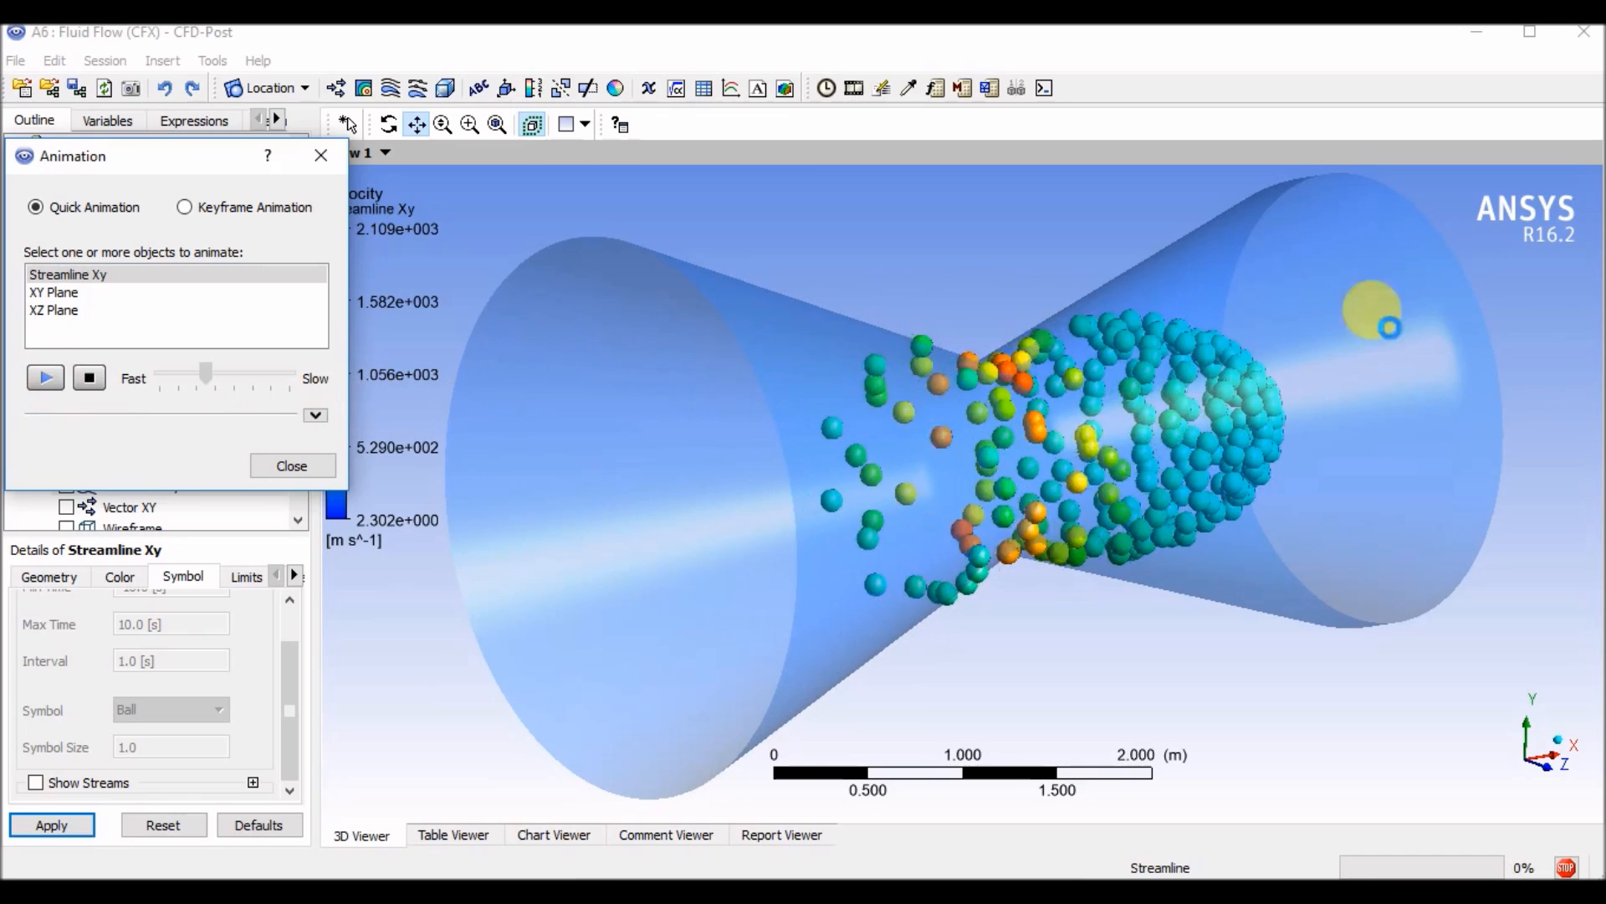
left_click(90, 378)
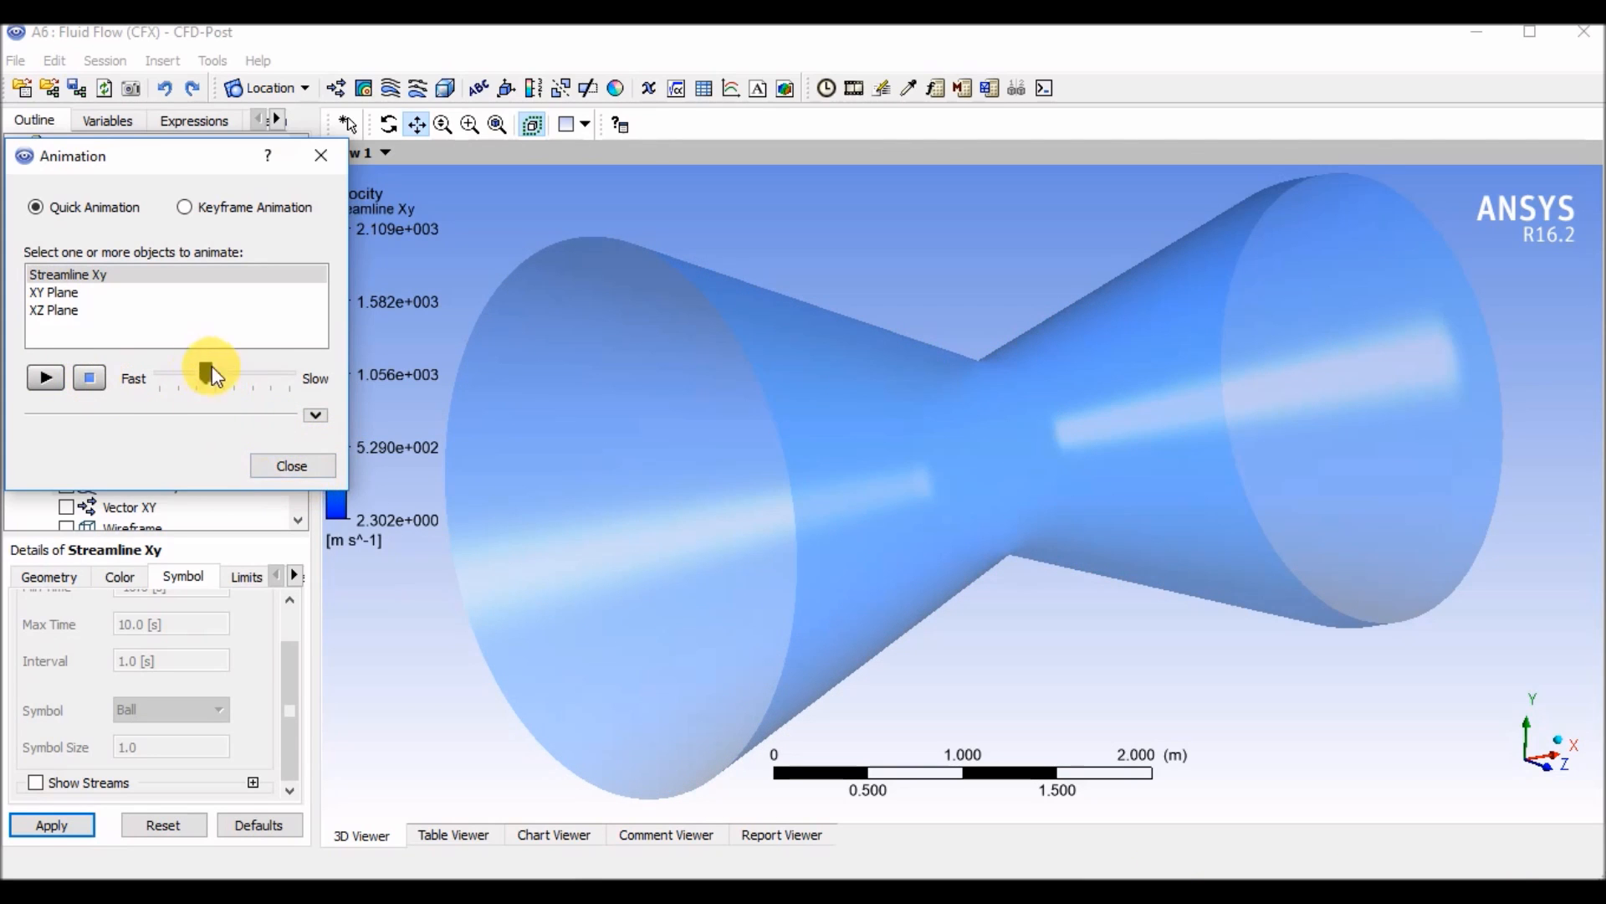
Set the Streamline Xy animation to its slowest speed, replay it and stop it
left_click_drag(297, 369, 310, 369)
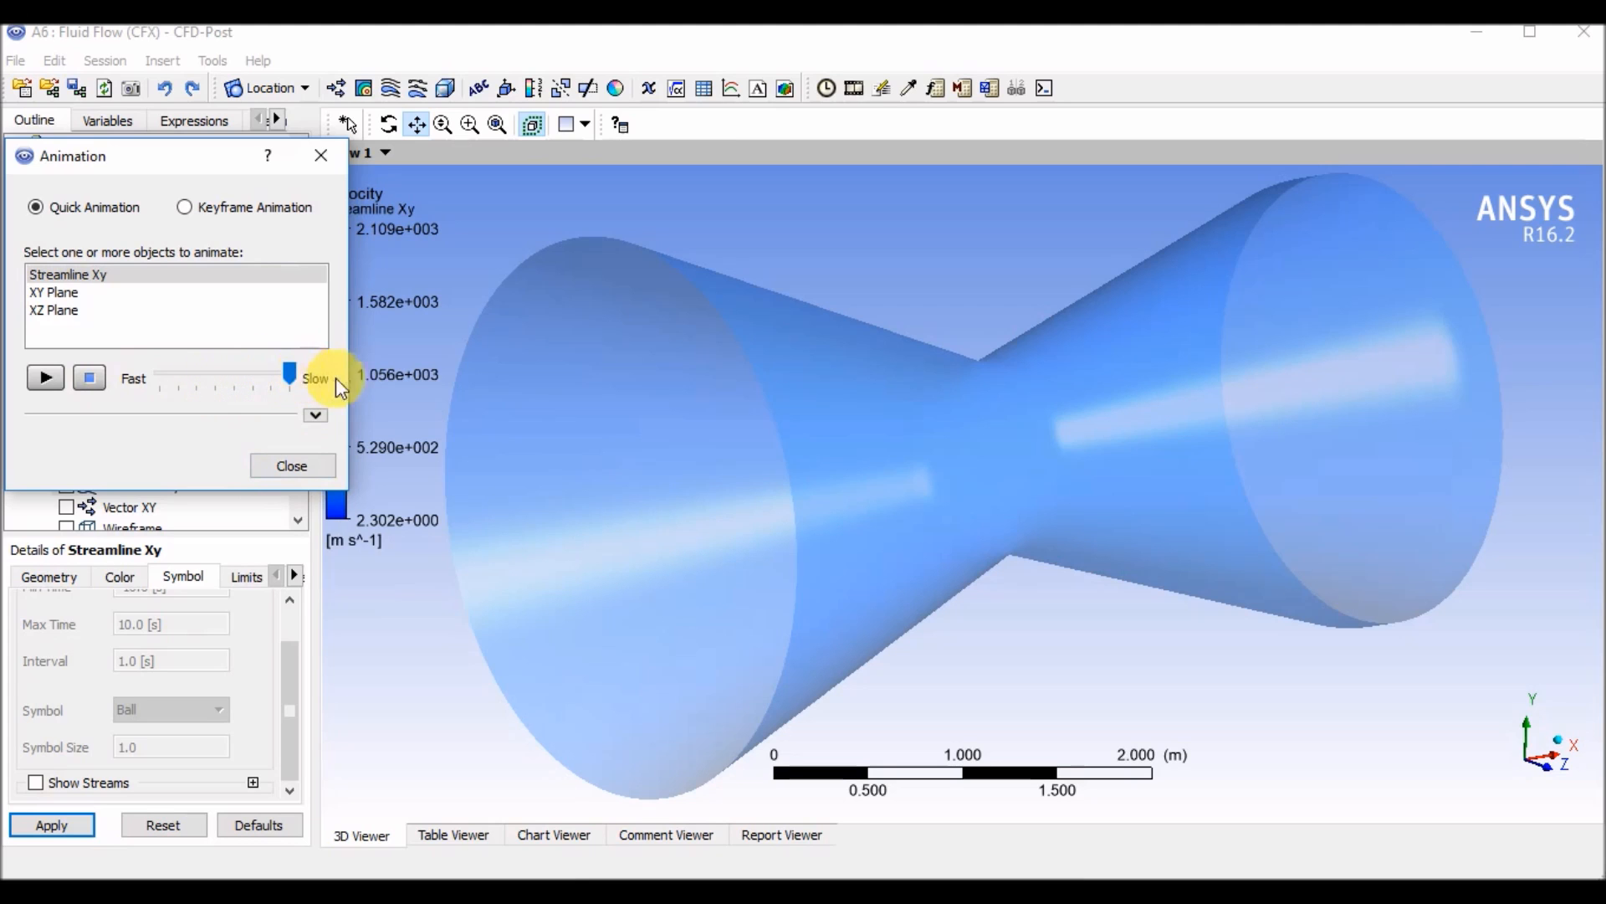
left_click(45, 378)
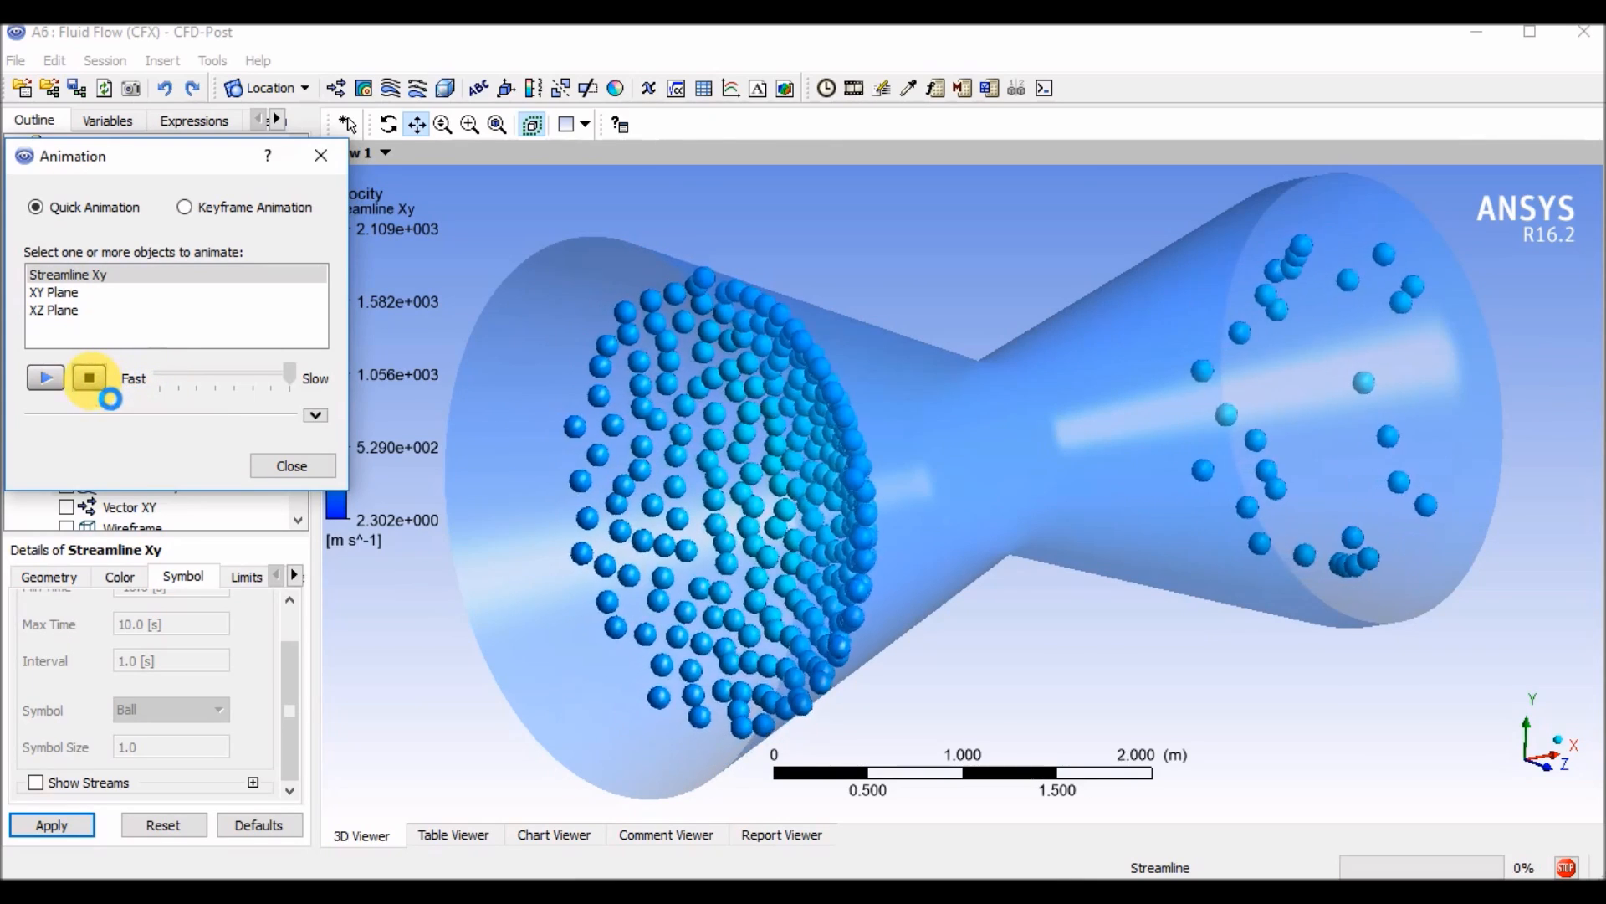
left_click(88, 379)
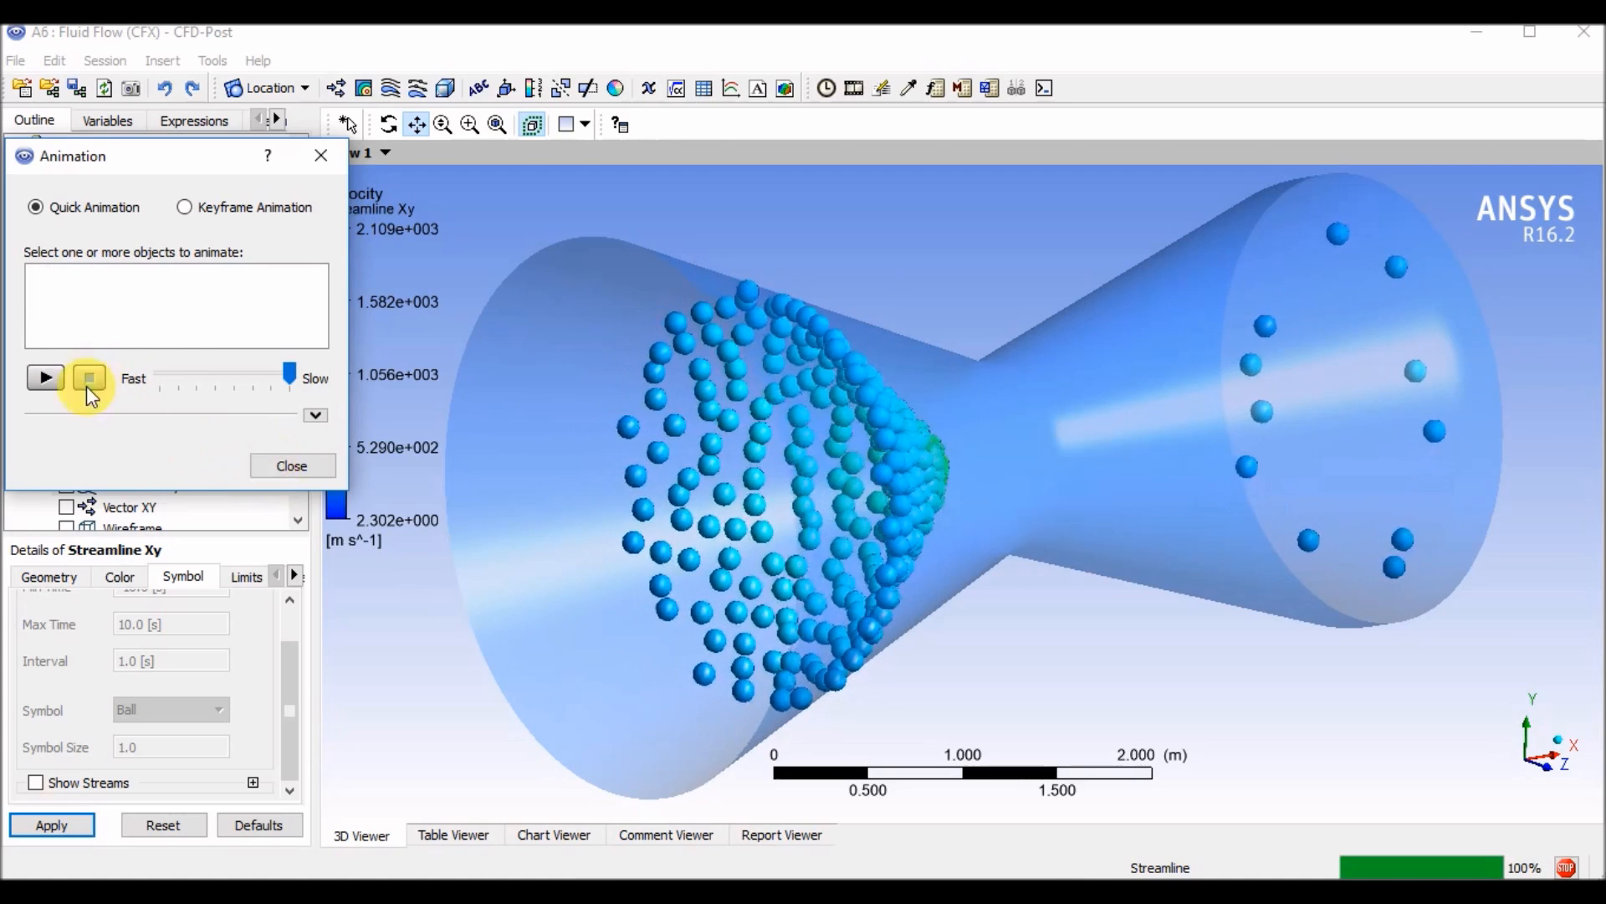
Set the camera to the predefined view from +Z, replay the Streamline Xy animation, and stop and close it
right_click(932, 270)
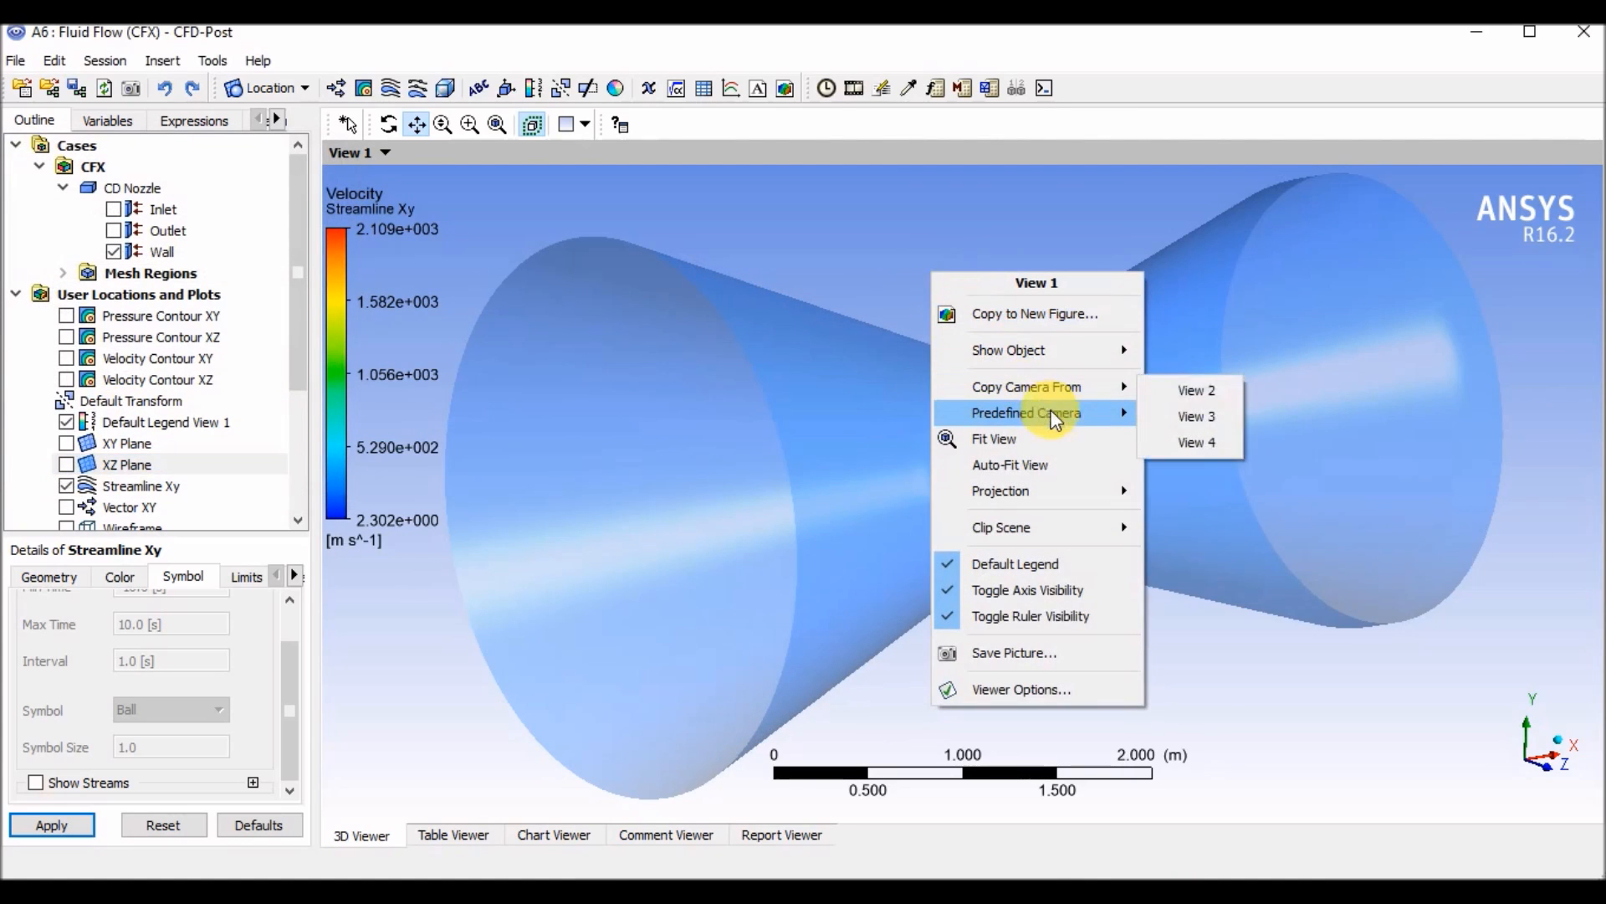
mouse_move(1056, 421)
left_click(1209, 595)
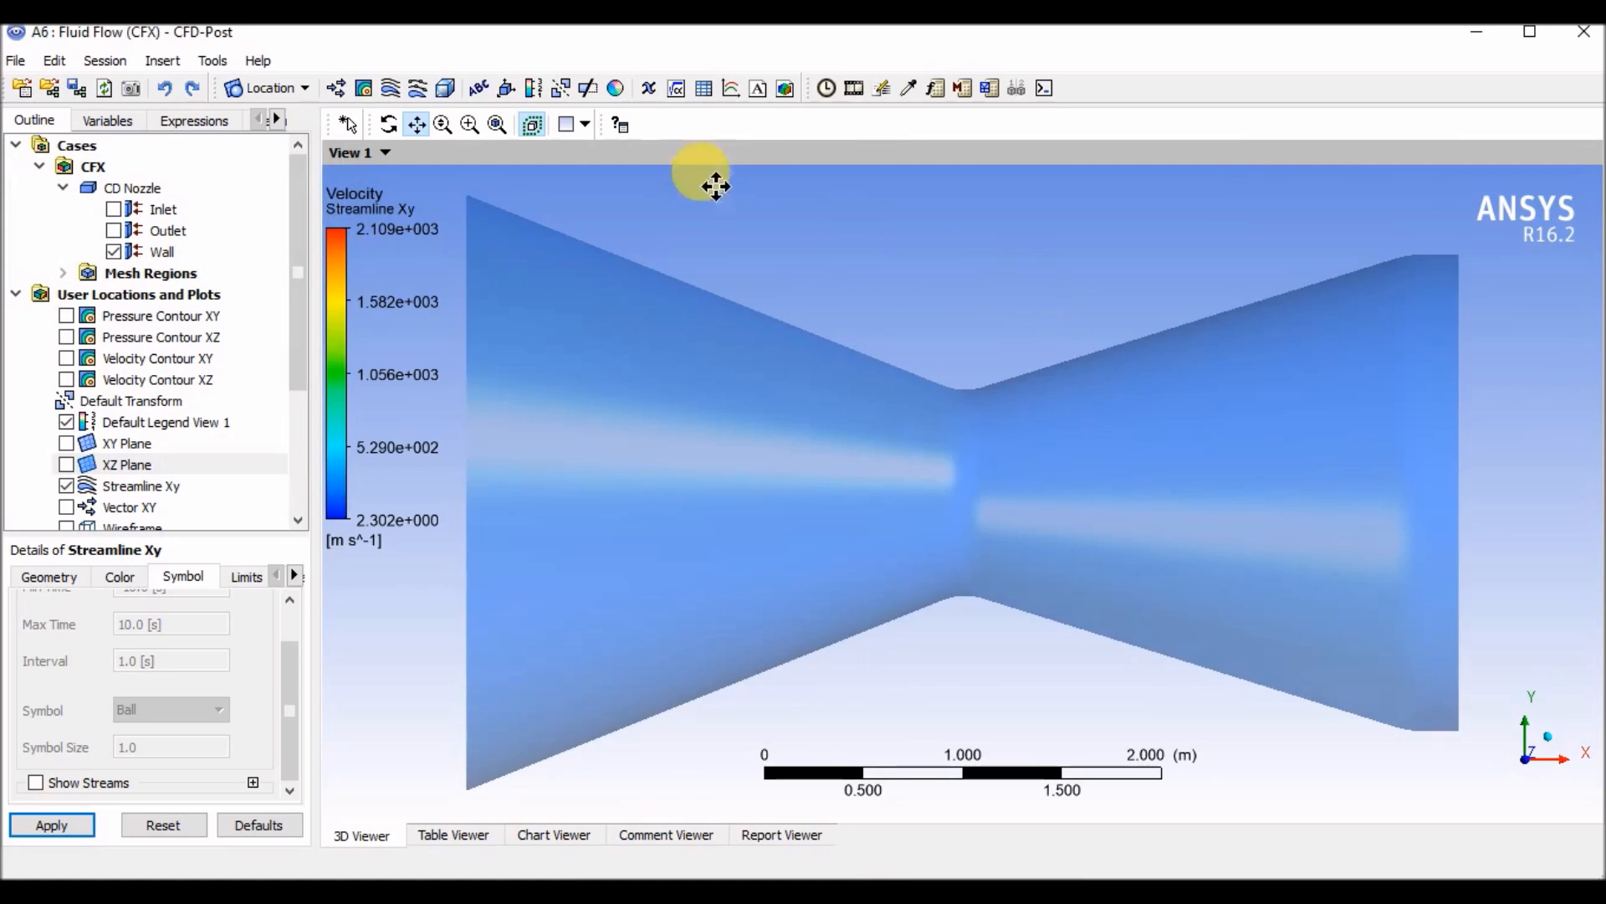
left_click(854, 88)
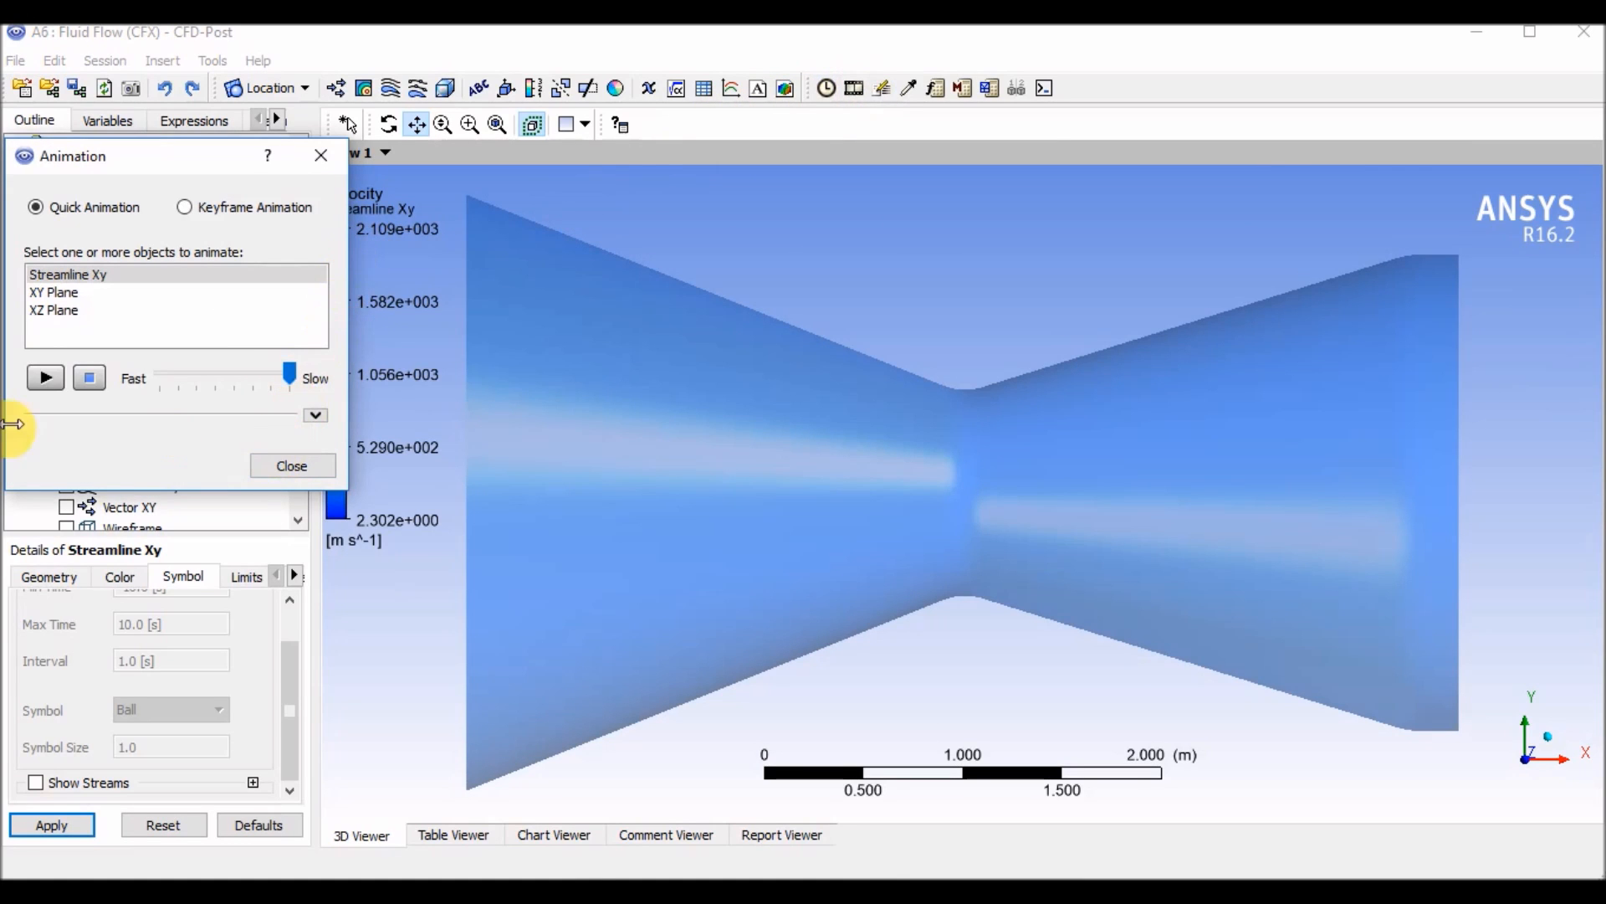
left_click(44, 379)
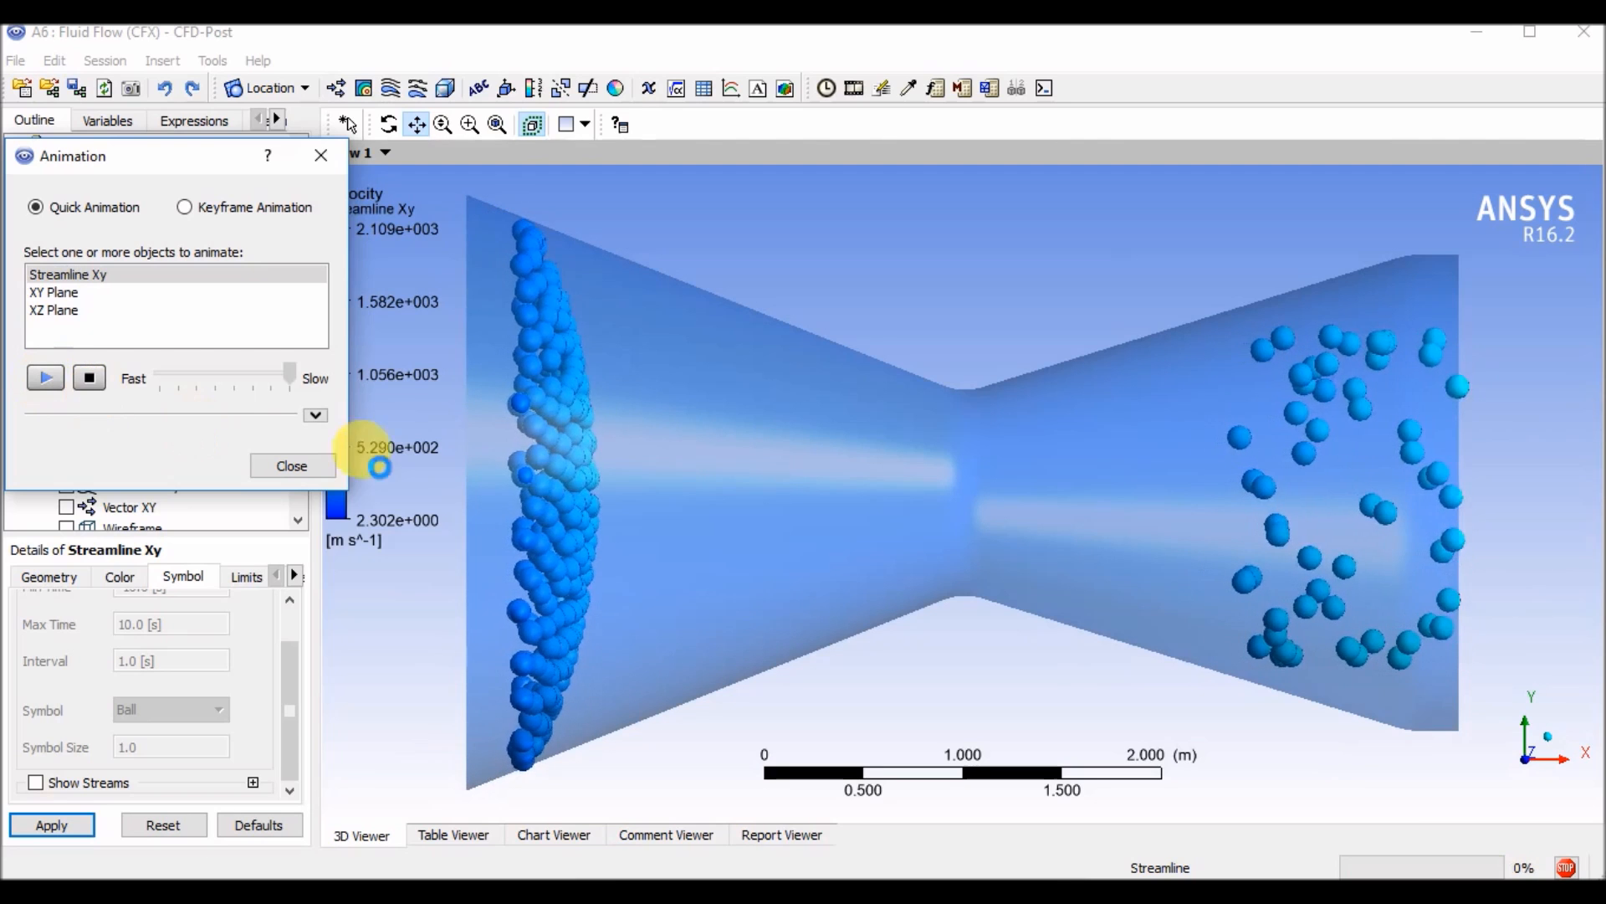
left_click(89, 377)
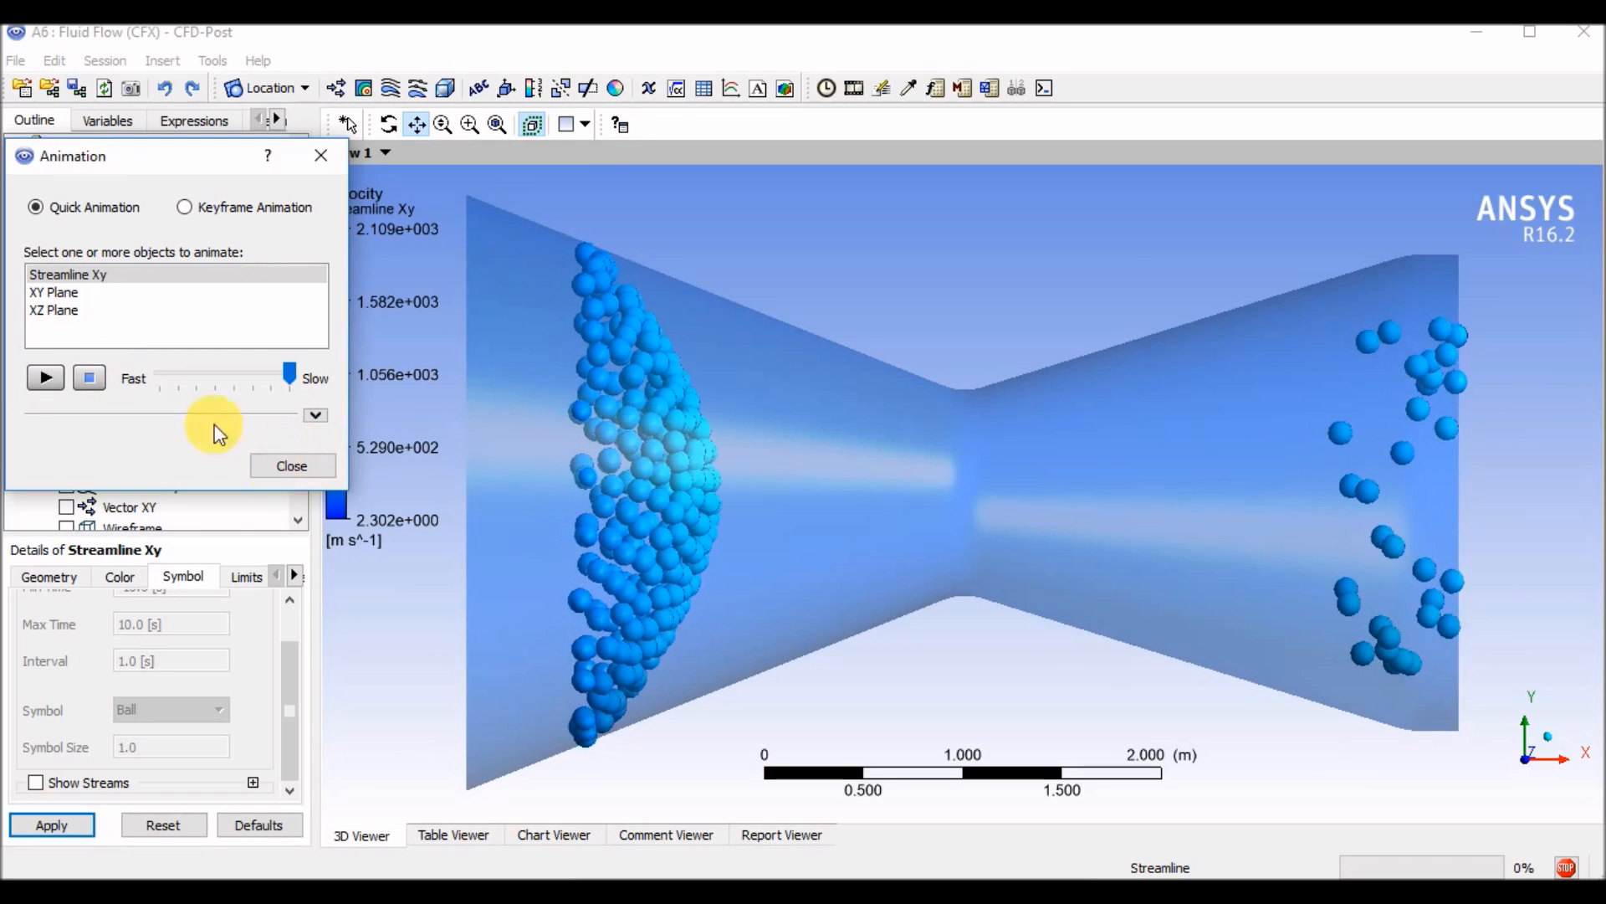
left_click(292, 465)
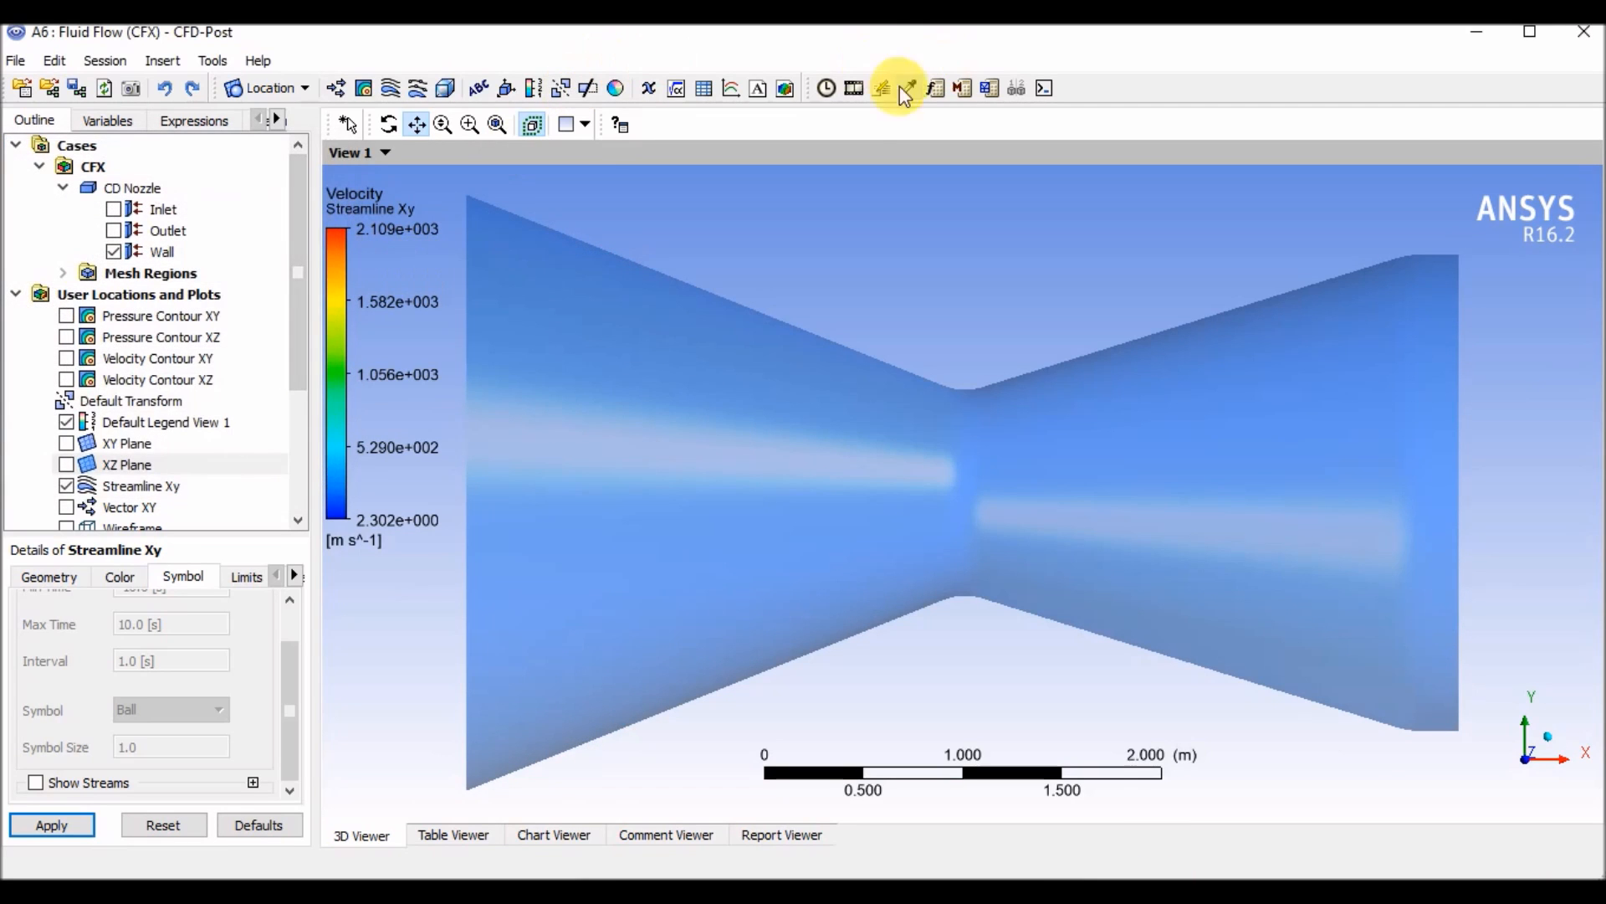
Enable Save Movie for the Streamline Xy animation, with CFX.wmv as the file and Windows Media Video as the format
left_click(855, 92)
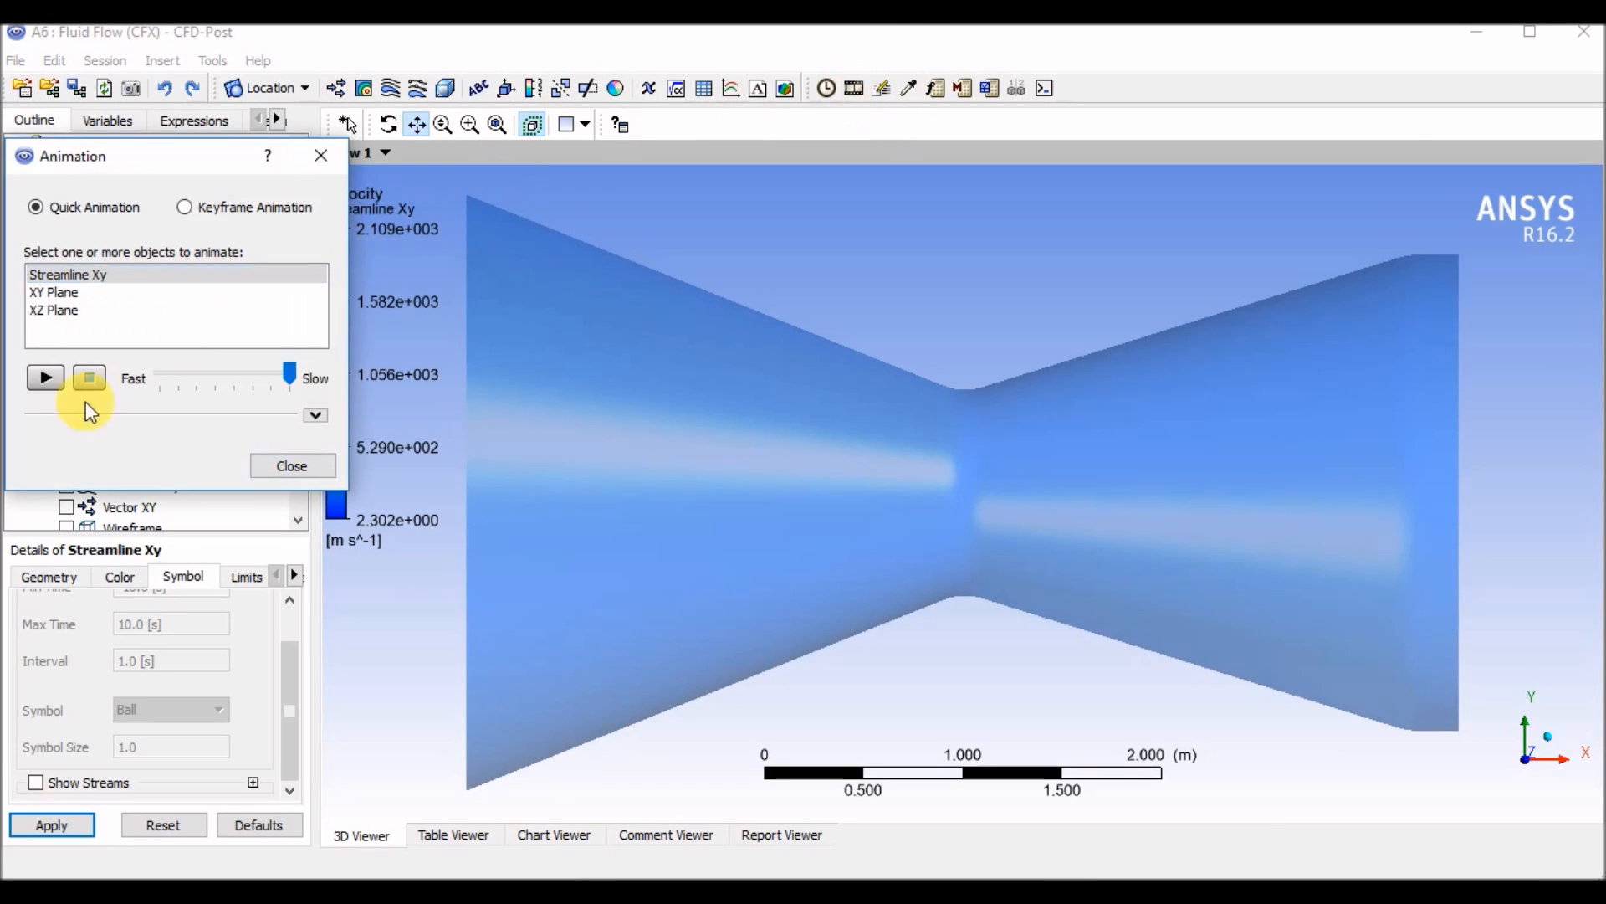
left_click(316, 417)
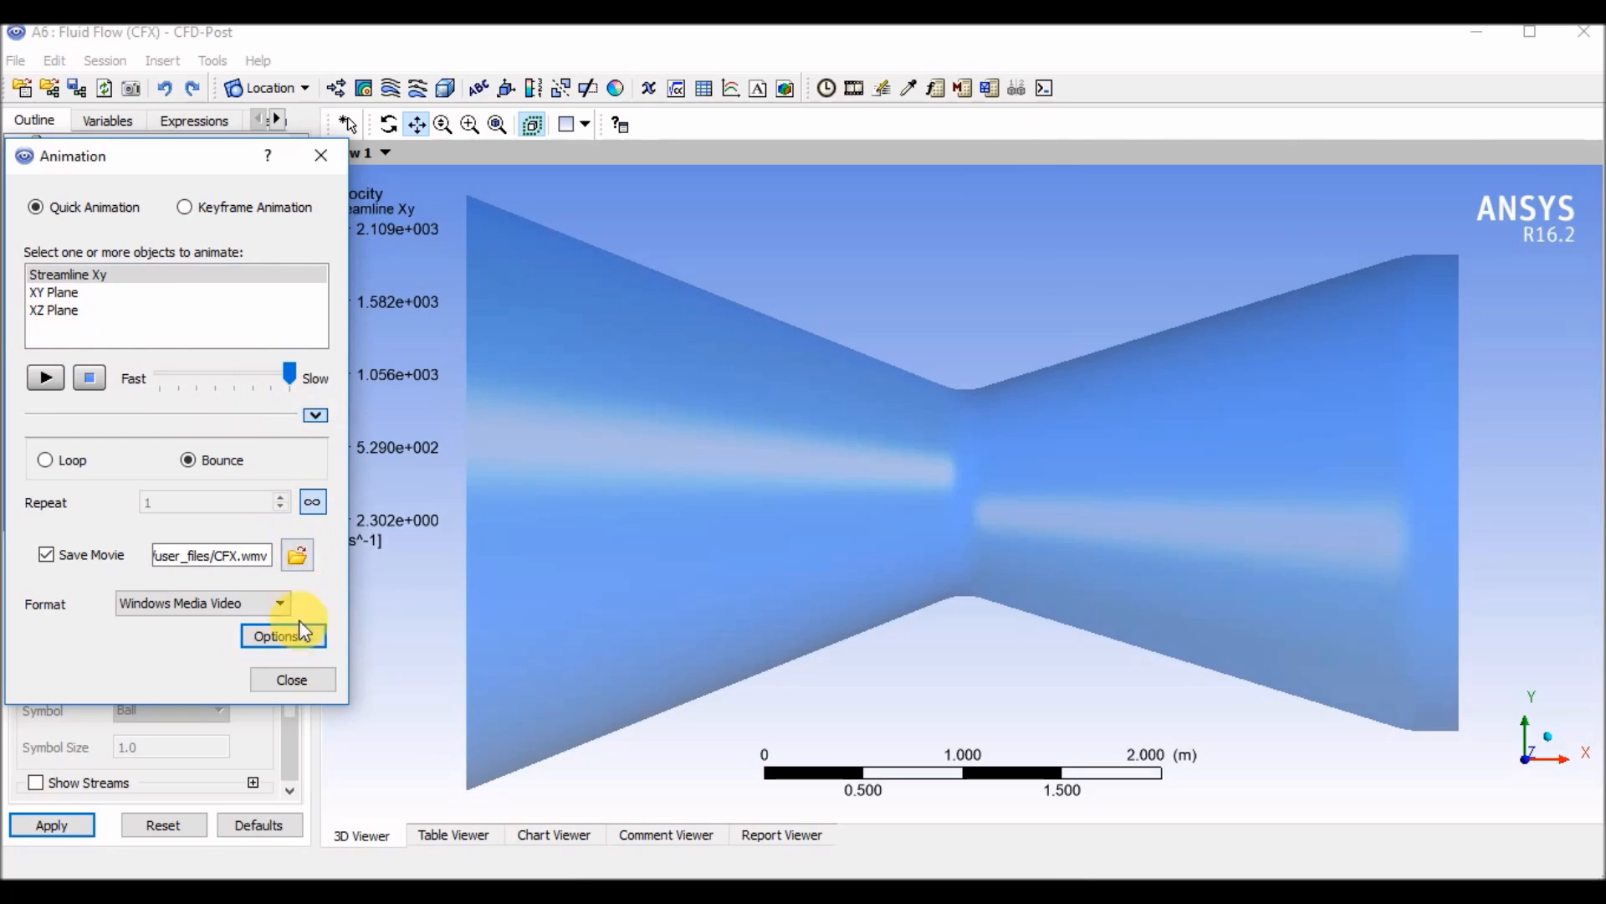
left_click(294, 681)
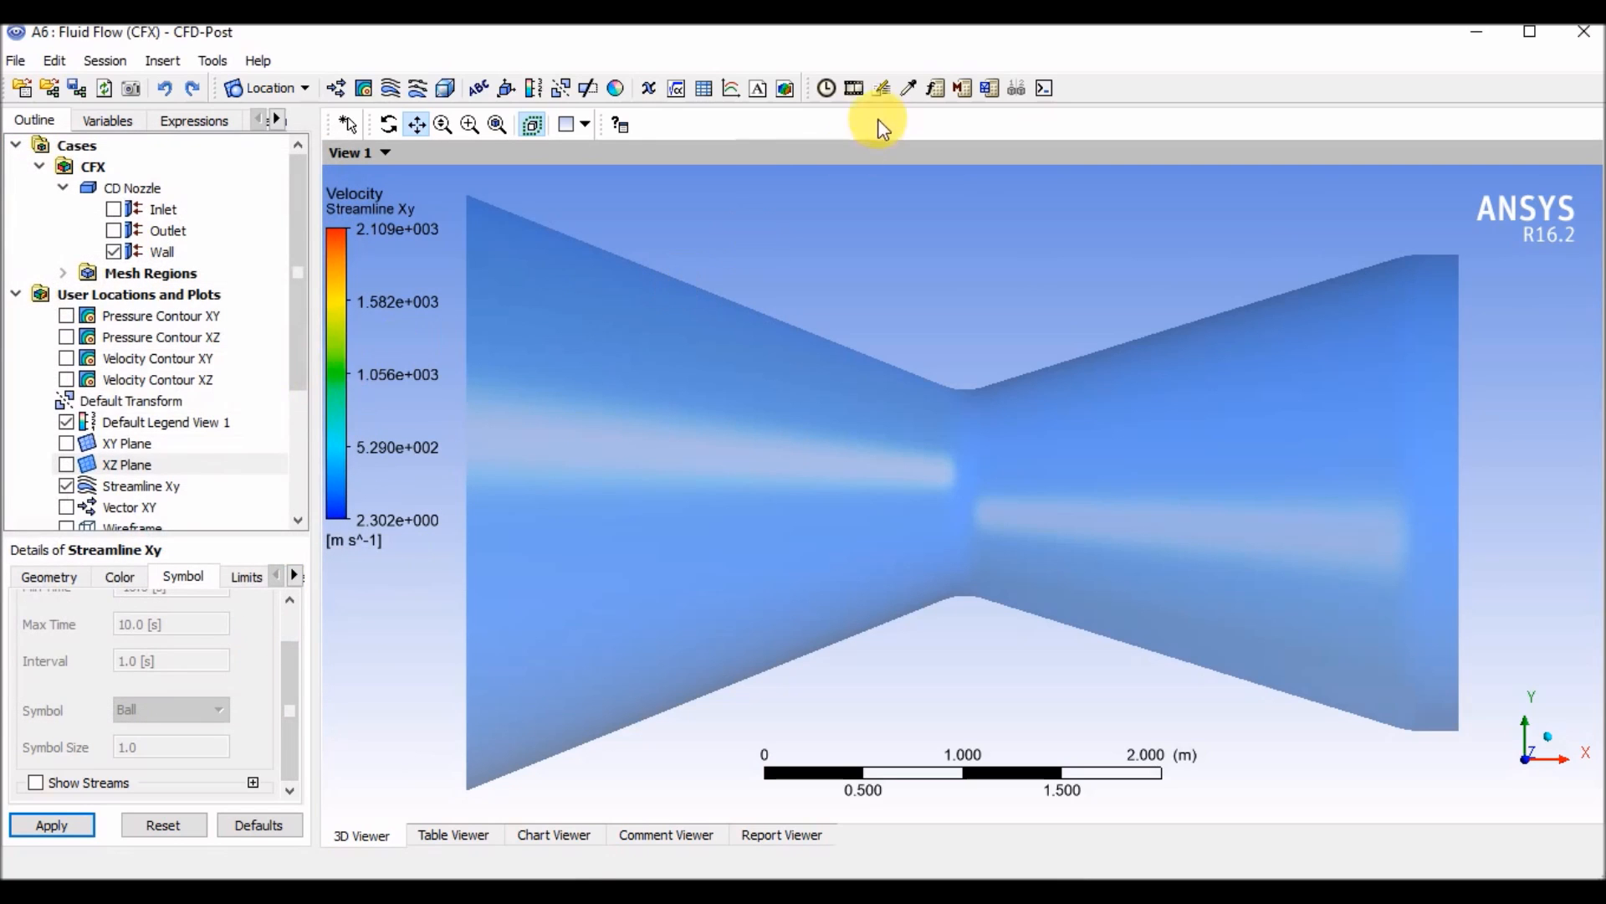
Turn off Save Movie for the animation and play Streamline Xy with the nozzle seen from an oblique angle
left_click(857, 88)
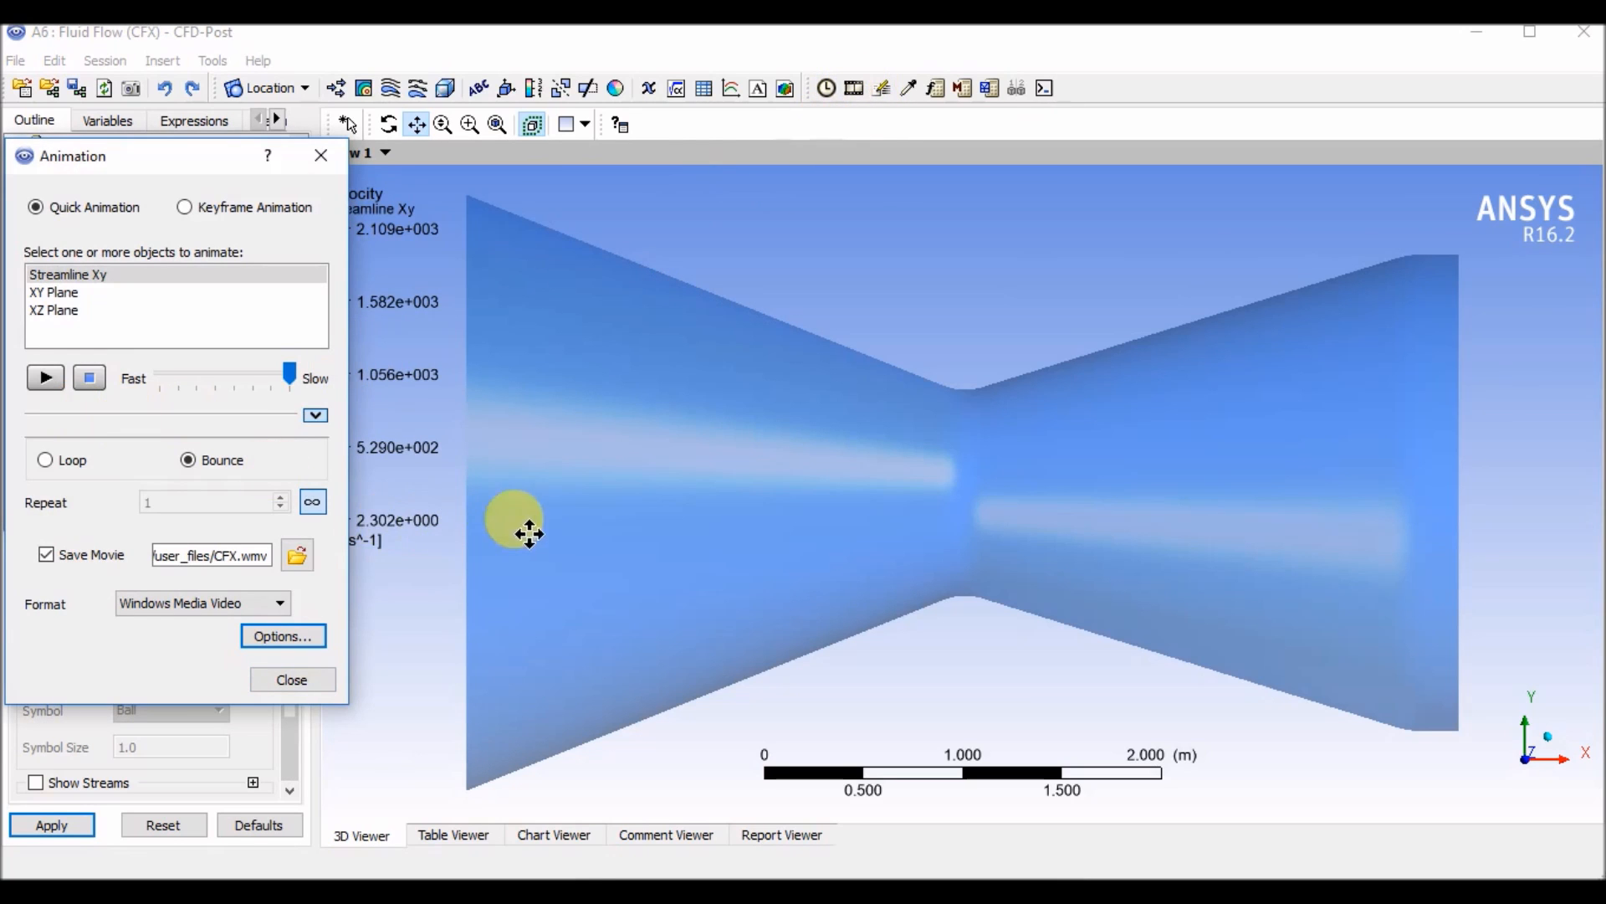
left_click(389, 126)
left_click_drag(556, 419, 913, 482)
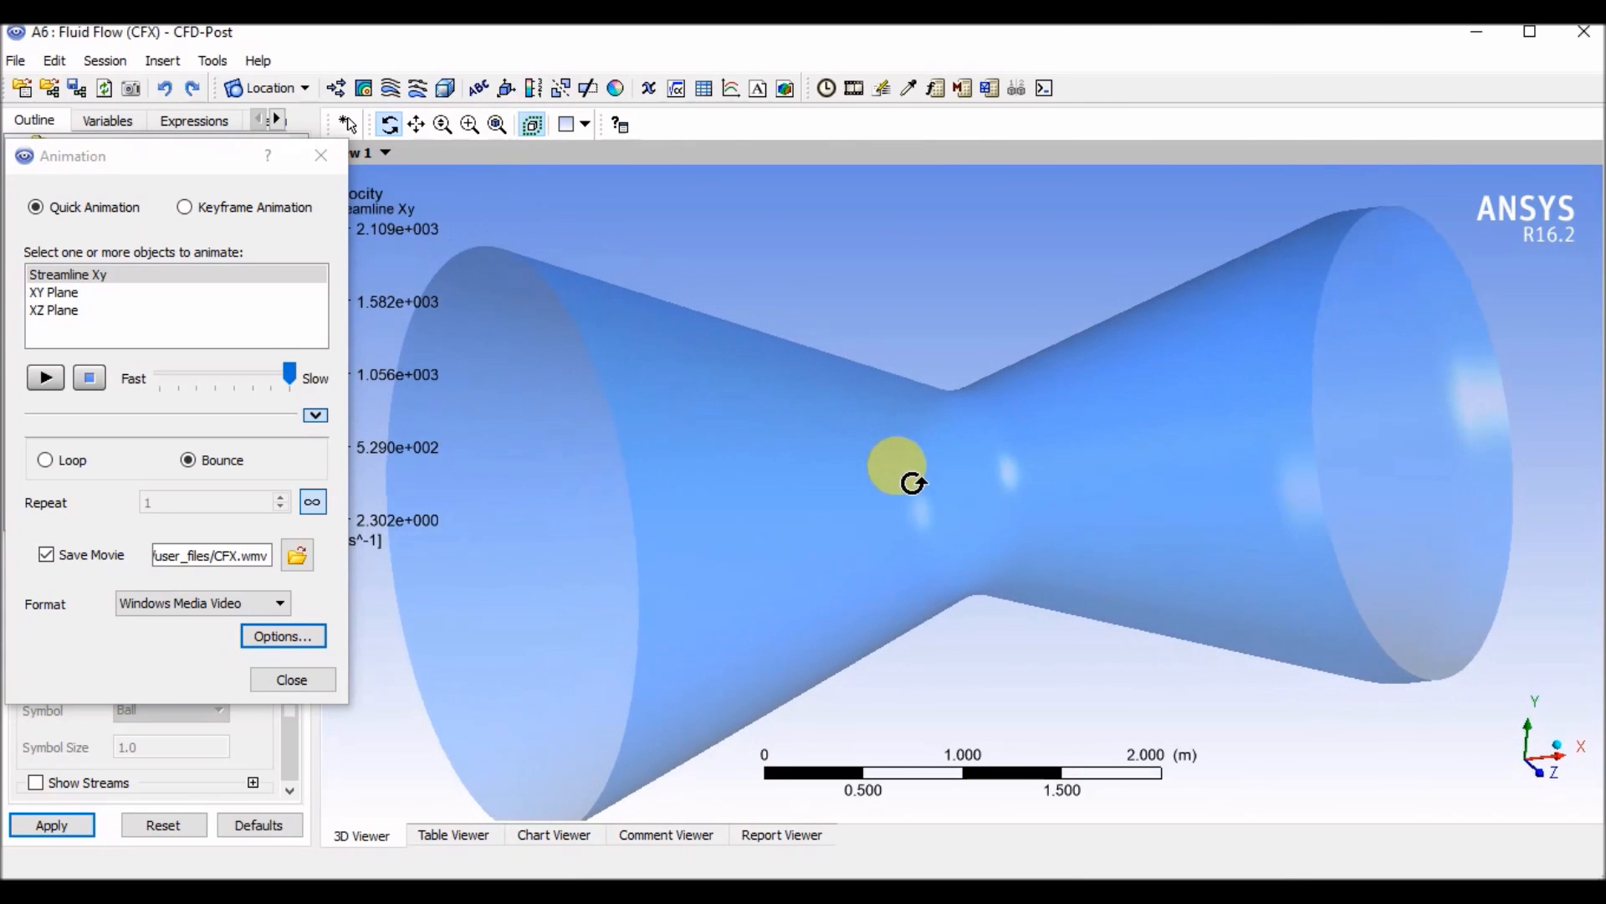
left_click_drag(1077, 517, 1063, 539)
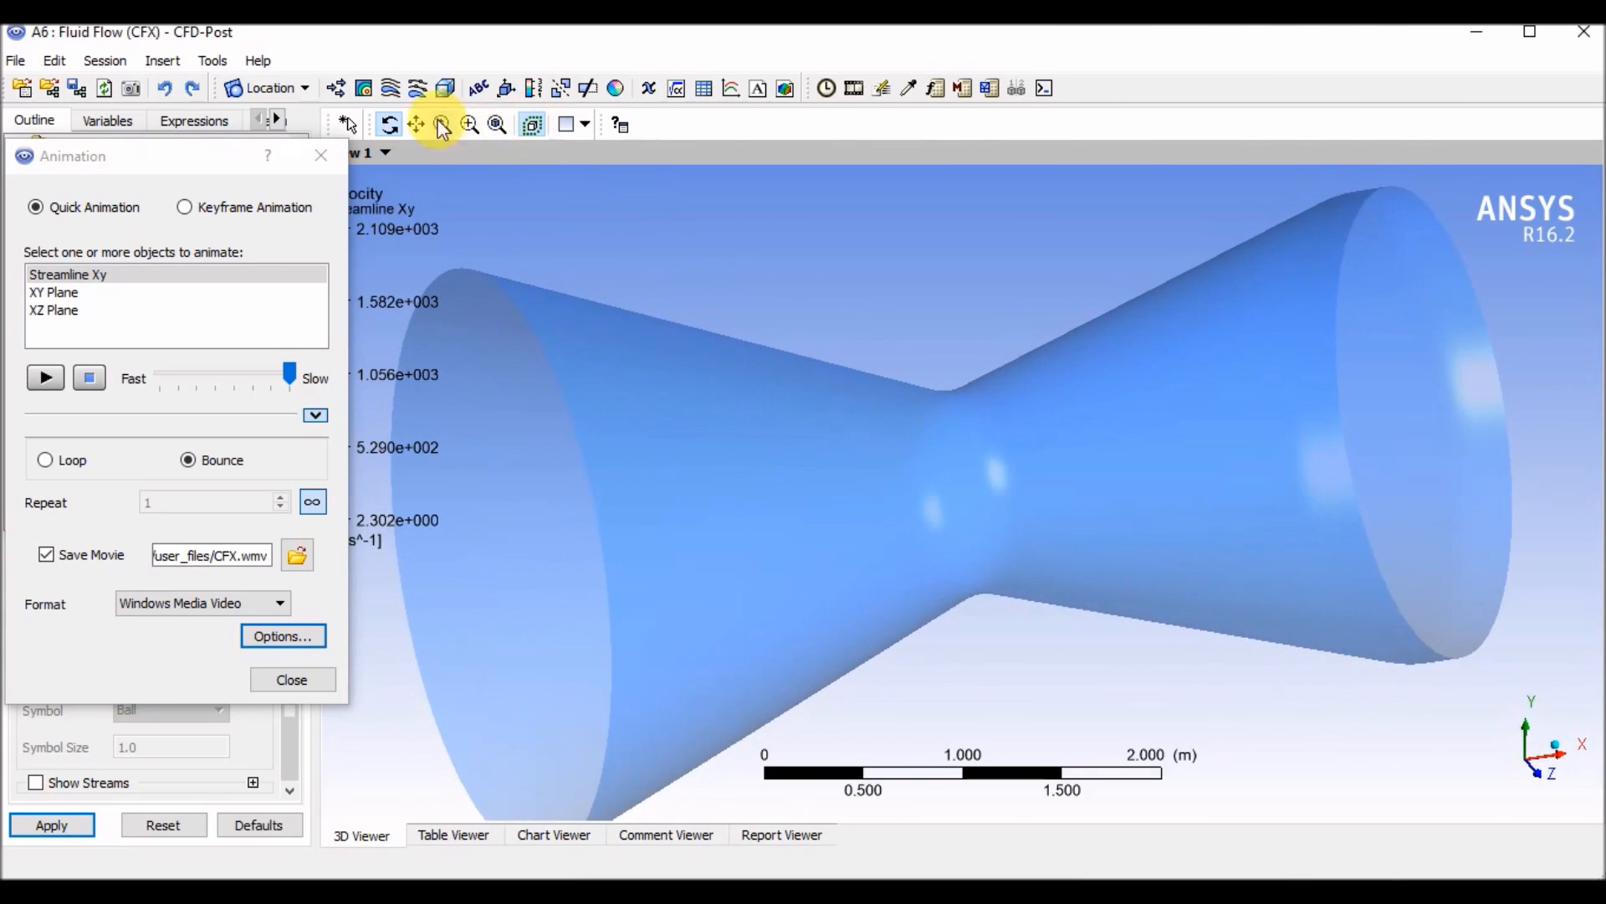
left_click_drag(796, 439, 889, 428)
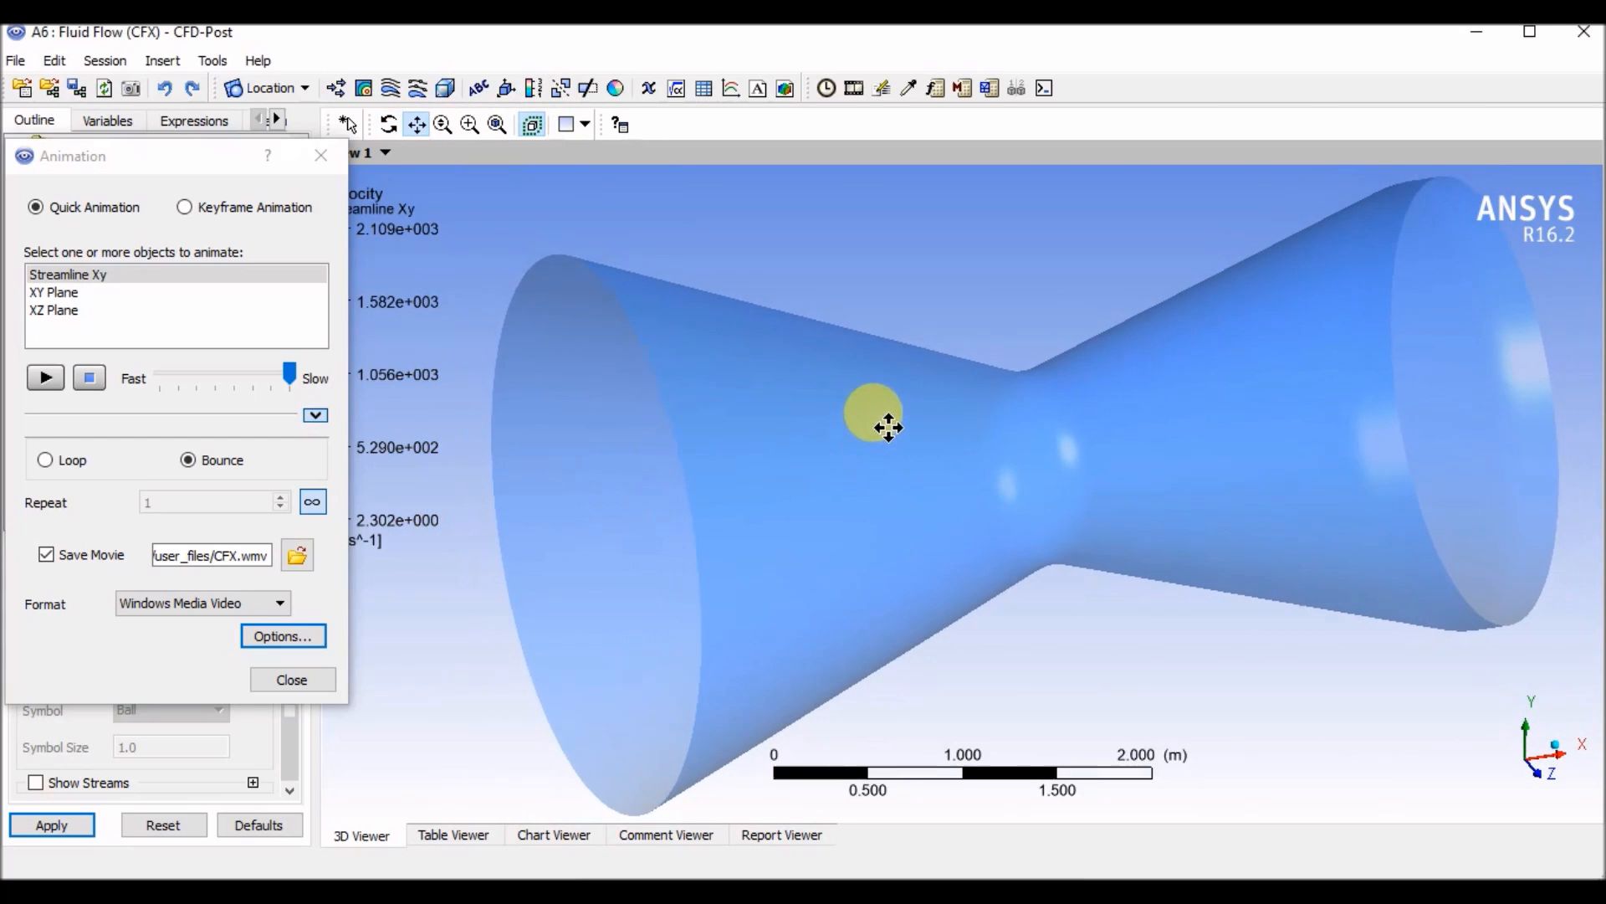
left_click(50, 379)
left_click(406, 467)
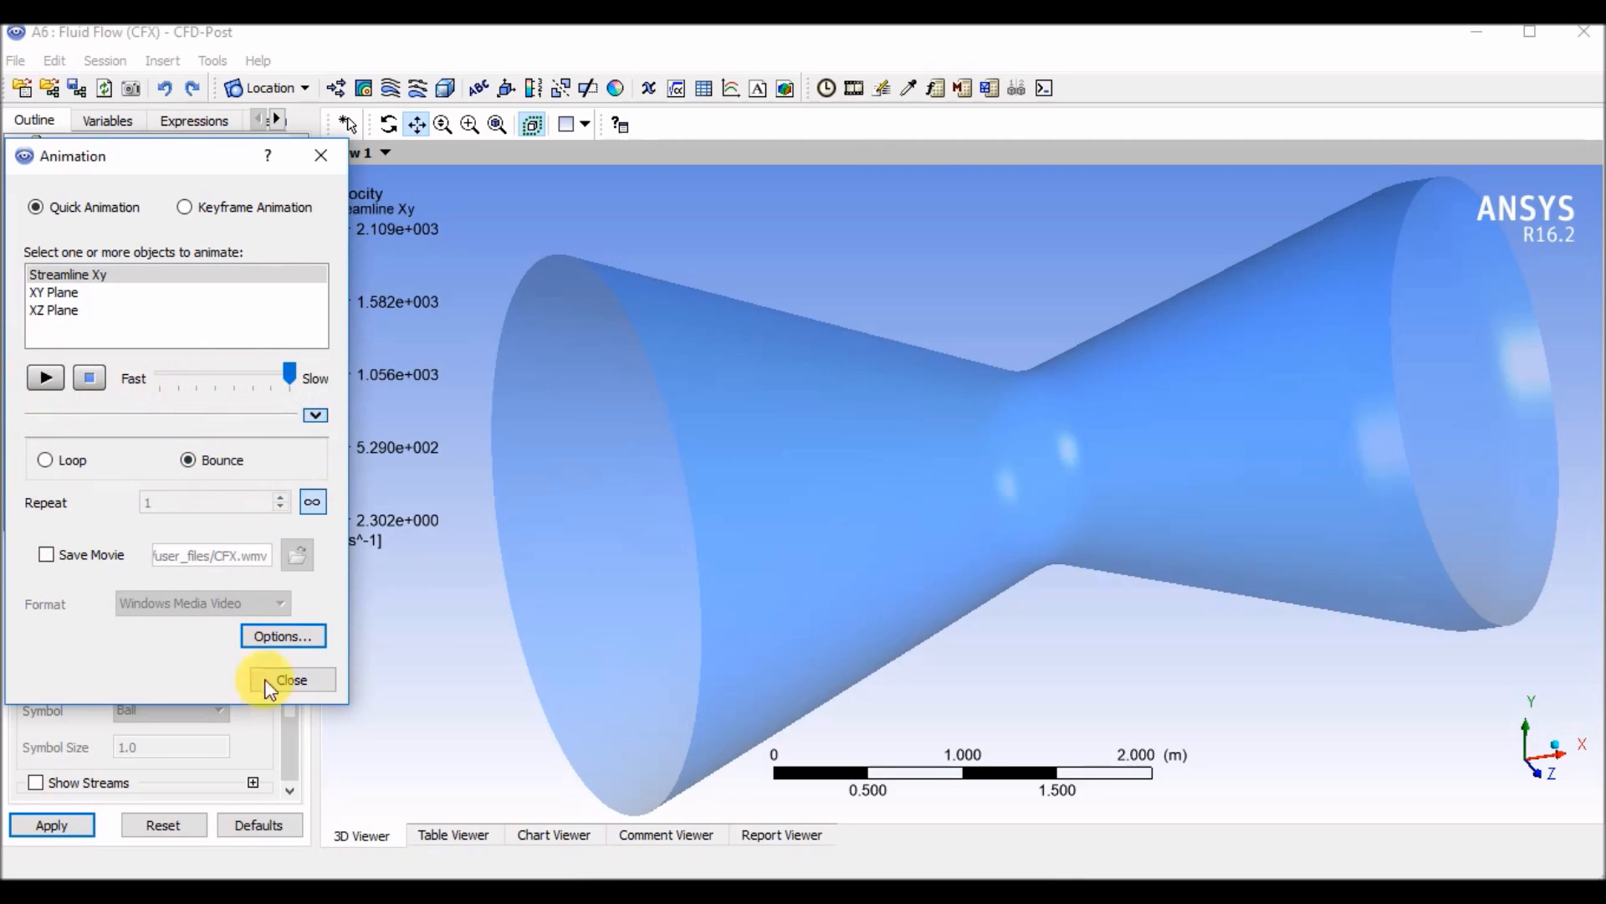
left_click(293, 678)
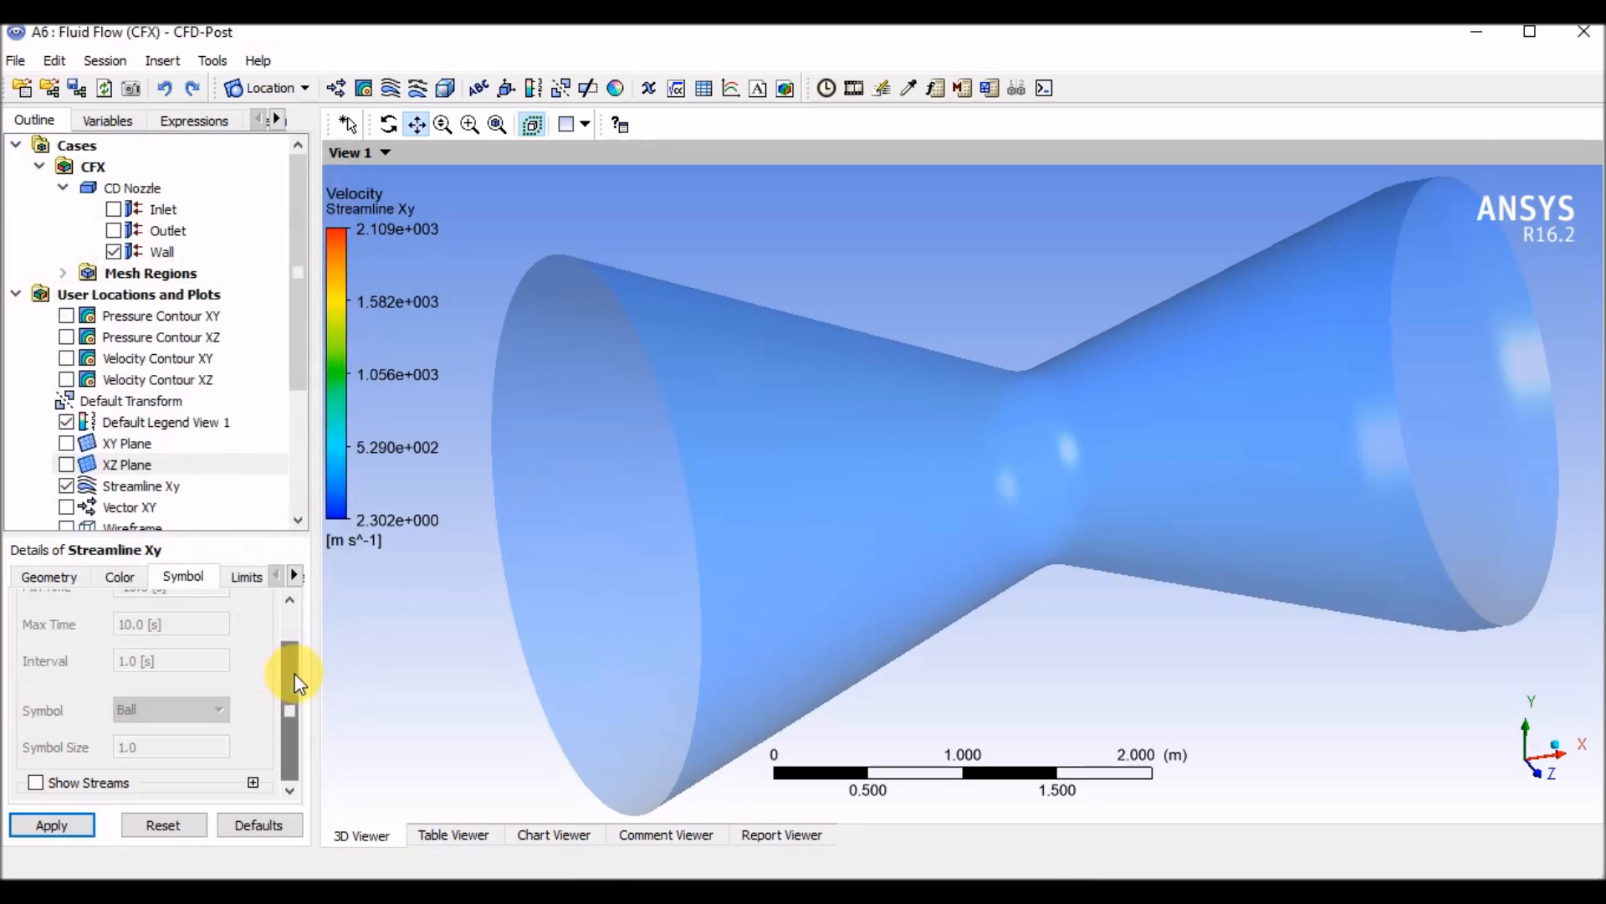
left_click(854, 88)
left_click(46, 376)
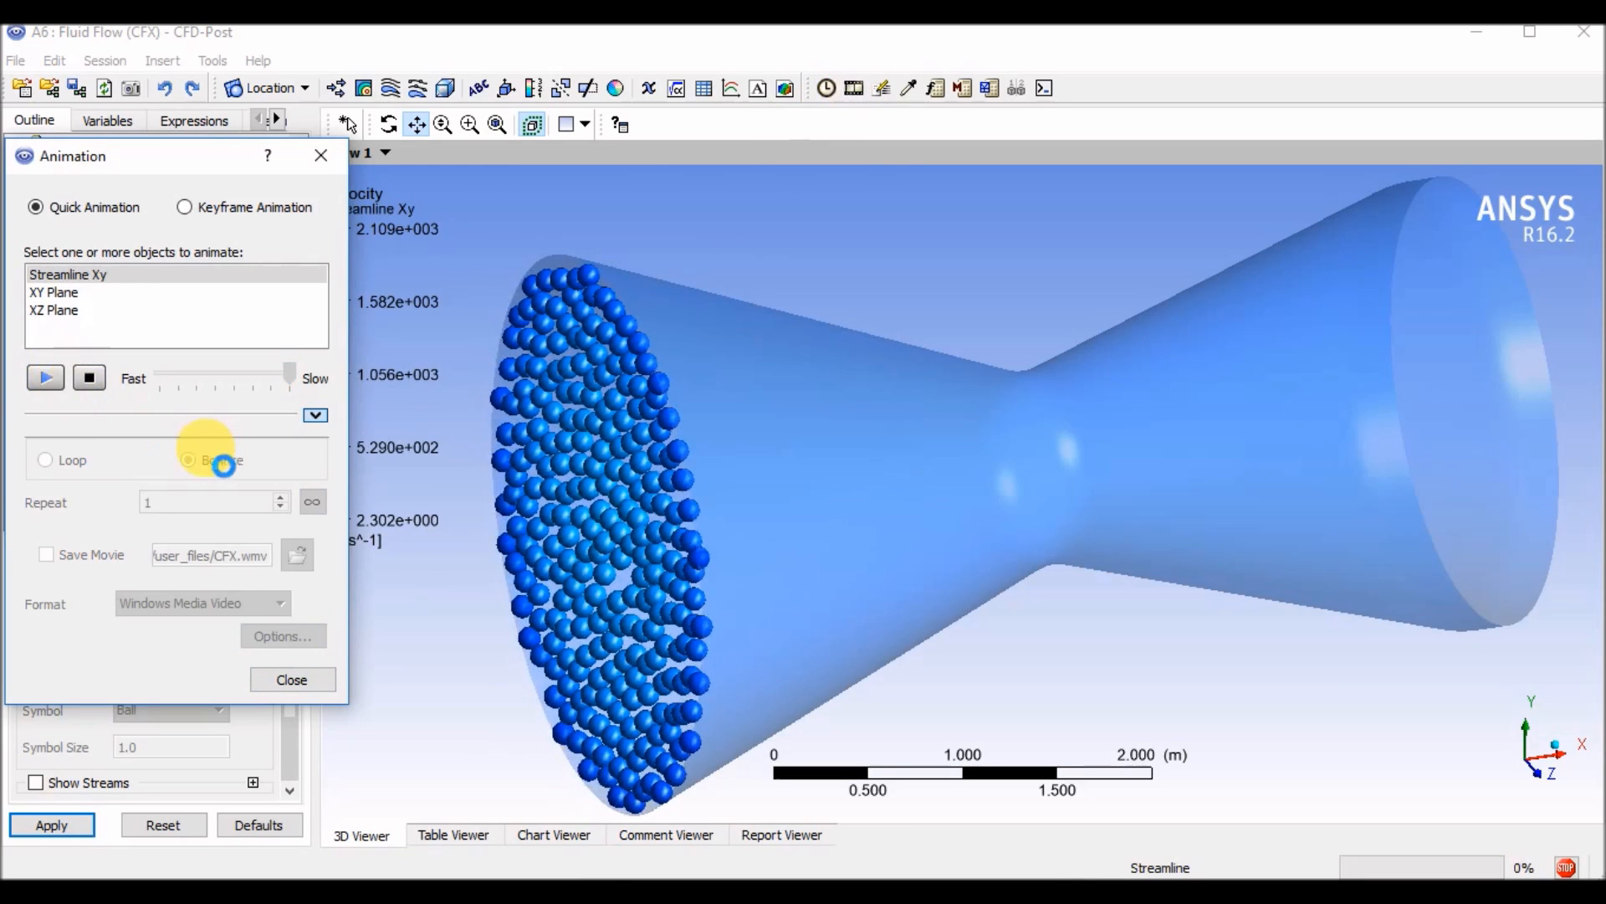